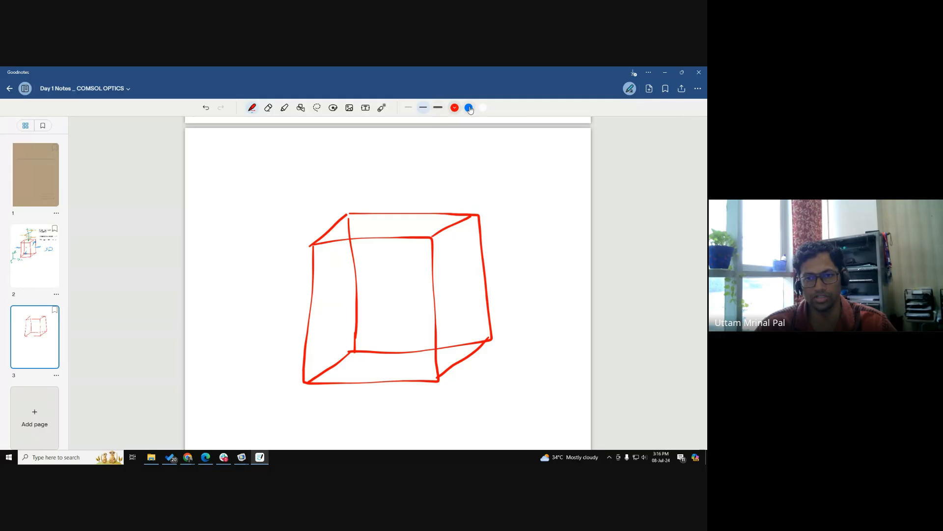
# - Draw a blue rectangular slice through the middle of the red cube, parallel to its front face
pyautogui.click(454, 107)
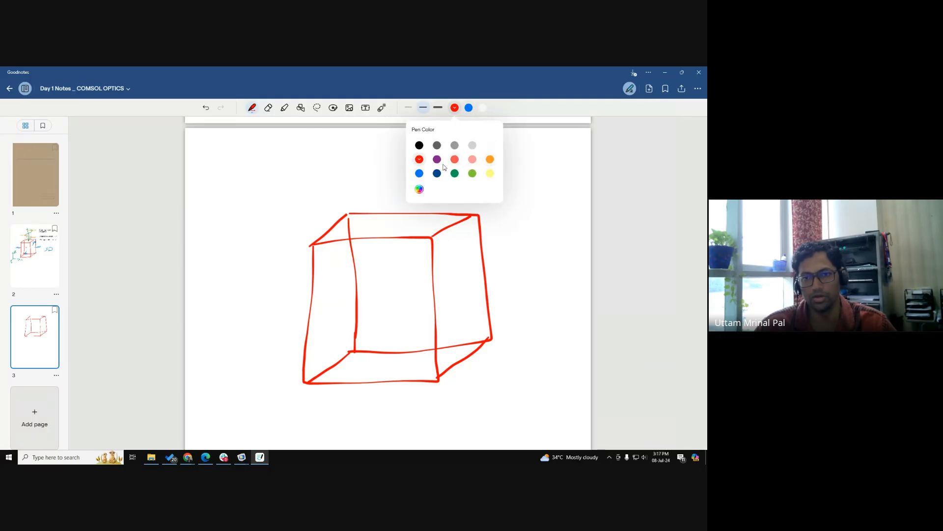
pyautogui.click(419, 173)
pyautogui.moveTo(332, 228); pyautogui.dragTo(429, 226)
pyautogui.moveTo(332, 232)
pyautogui.mouseDown()
pyautogui.moveTo(330, 368)
pyautogui.moveTo(443, 366)
pyautogui.mouseUp()
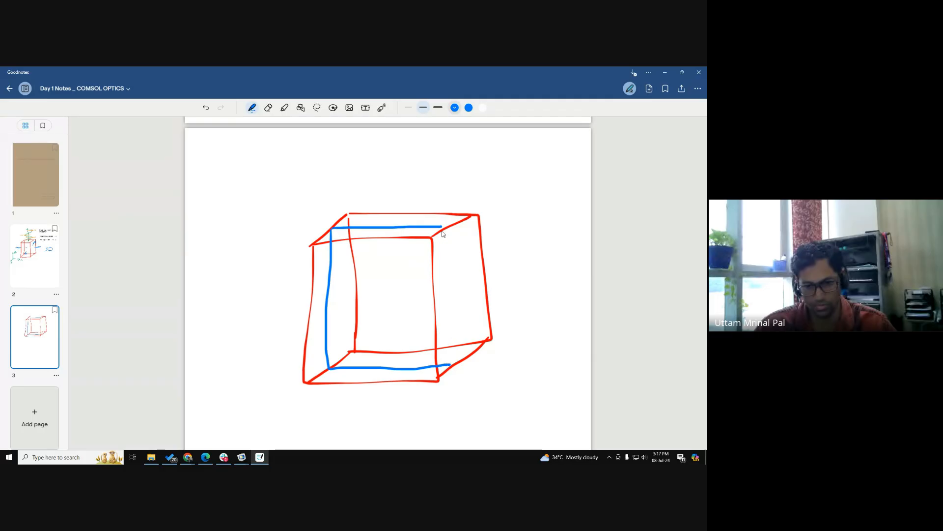
pyautogui.moveTo(442, 227); pyautogui.dragTo(450, 364)
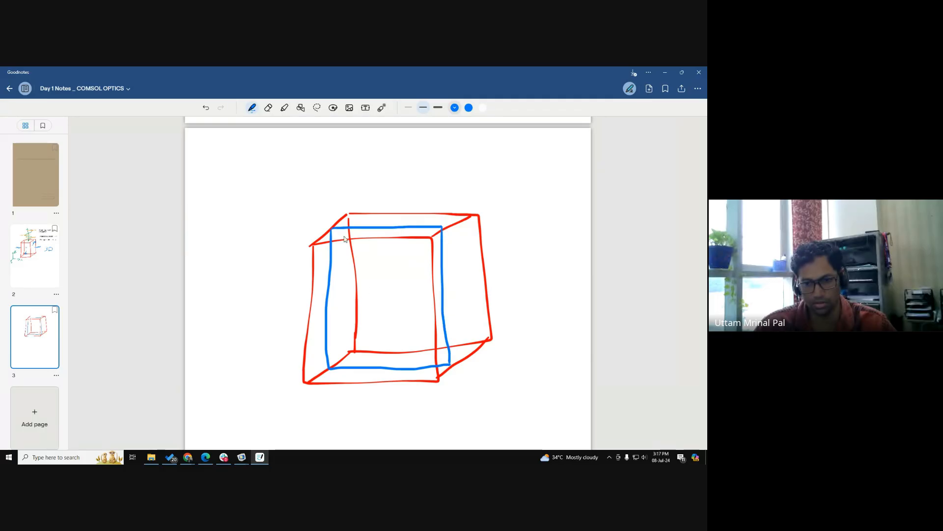
# - Fill the blue slice inside the cube with diagonal hatch lines
pyautogui.moveTo(350, 229)
pyautogui.mouseDown()
pyautogui.moveTo(332, 252)
pyautogui.moveTo(332, 271)
pyautogui.mouseUp()
pyautogui.moveTo(387, 234); pyautogui.dragTo(328, 304)
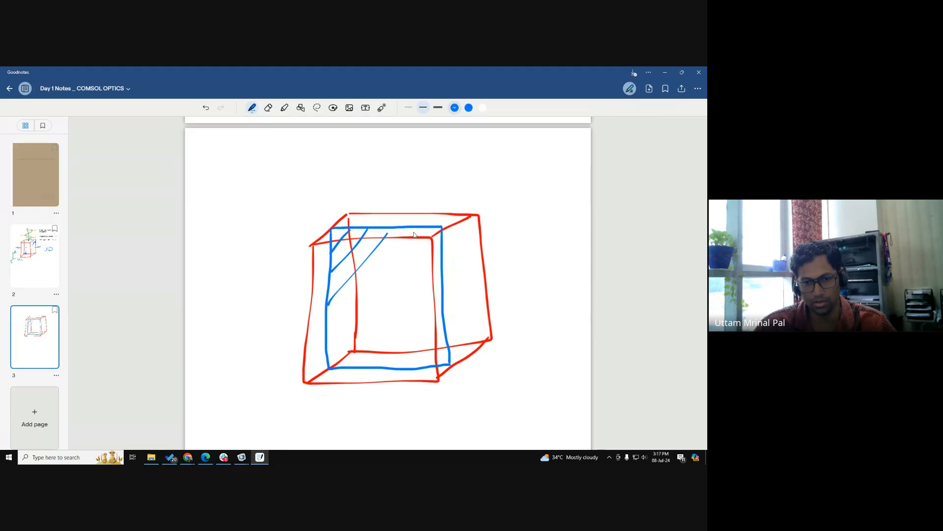
pyautogui.moveTo(413, 231); pyautogui.dragTo(342, 319)
pyautogui.moveTo(425, 257); pyautogui.dragTo(330, 363)
pyautogui.moveTo(433, 281); pyautogui.dragTo(375, 355)
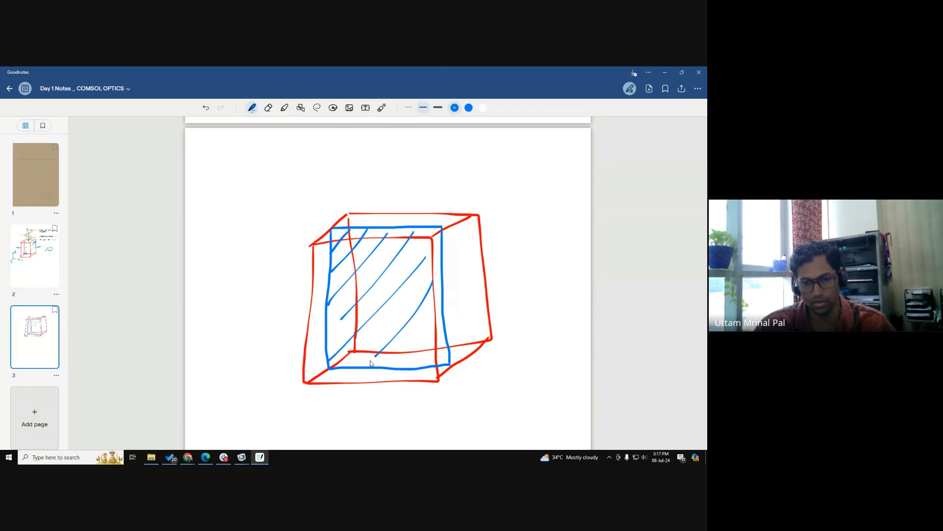
pyautogui.moveTo(437, 313); pyautogui.dragTo(410, 362)
pyautogui.moveTo(445, 337); pyautogui.dragTo(423, 366)
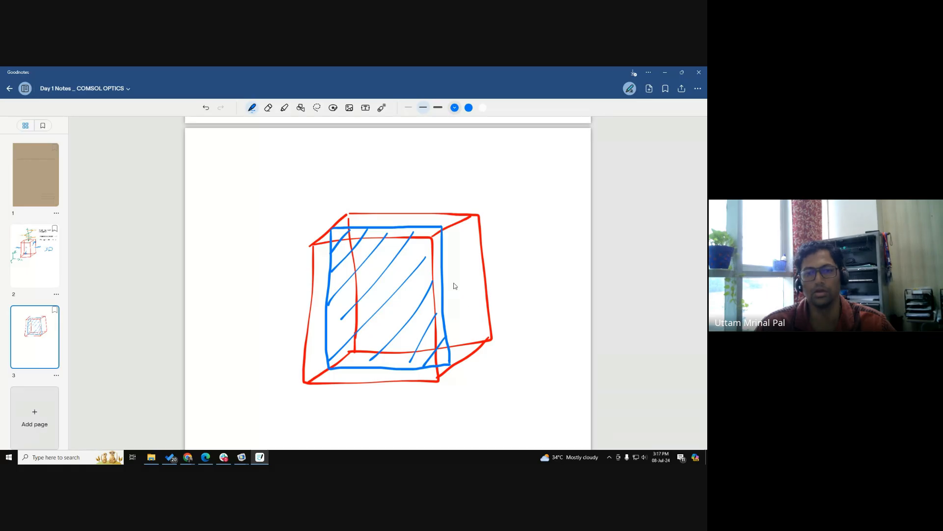
# - Draw a red arrow out from the cube's top edge and label it "3D"
pyautogui.click(452, 109)
pyautogui.click(419, 159)
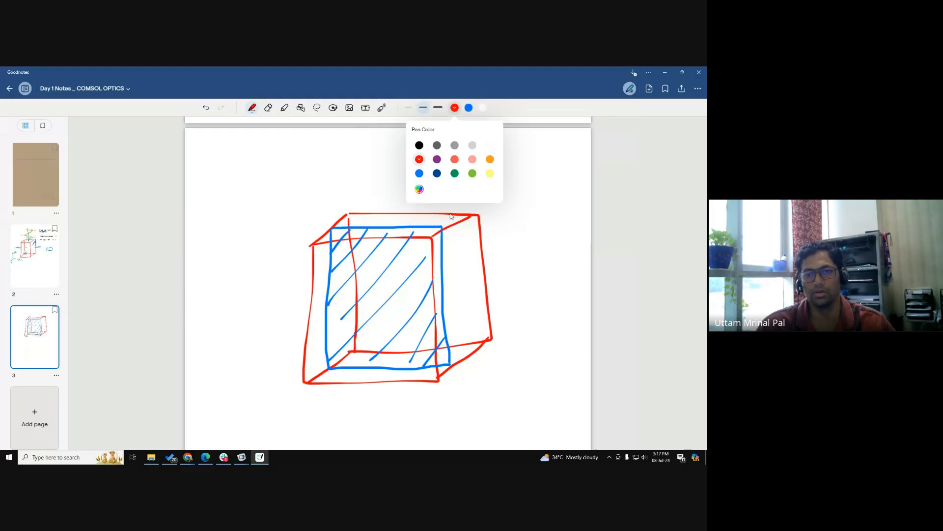
pyautogui.moveTo(450, 213); pyautogui.dragTo(473, 194)
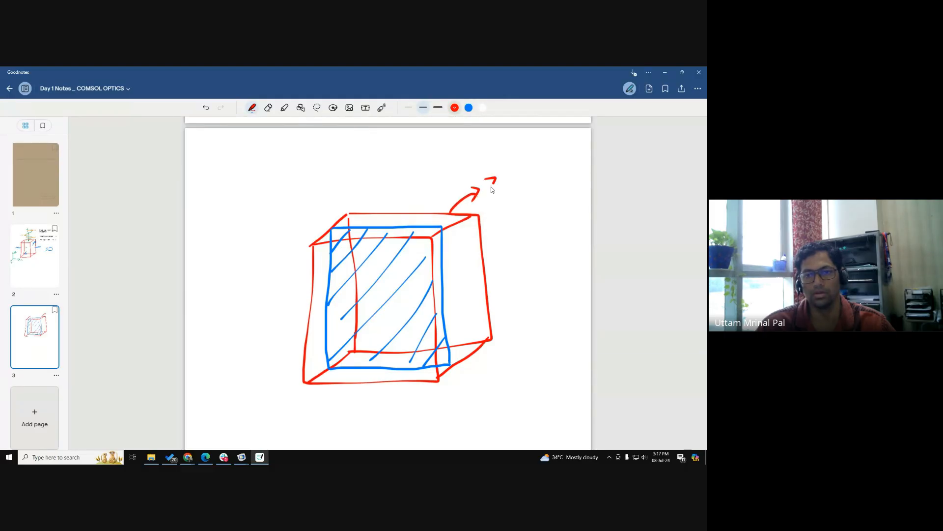
# - Draw a blue leader line from the hatched slice's upper corner and label it "2D"
pyautogui.click(462, 112)
pyautogui.click(420, 174)
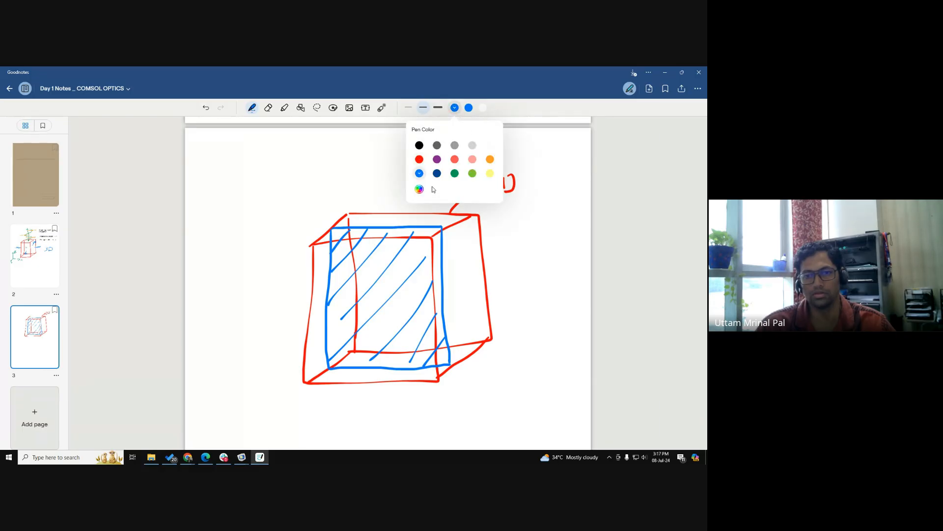
pyautogui.moveTo(442, 227); pyautogui.dragTo(565, 216)
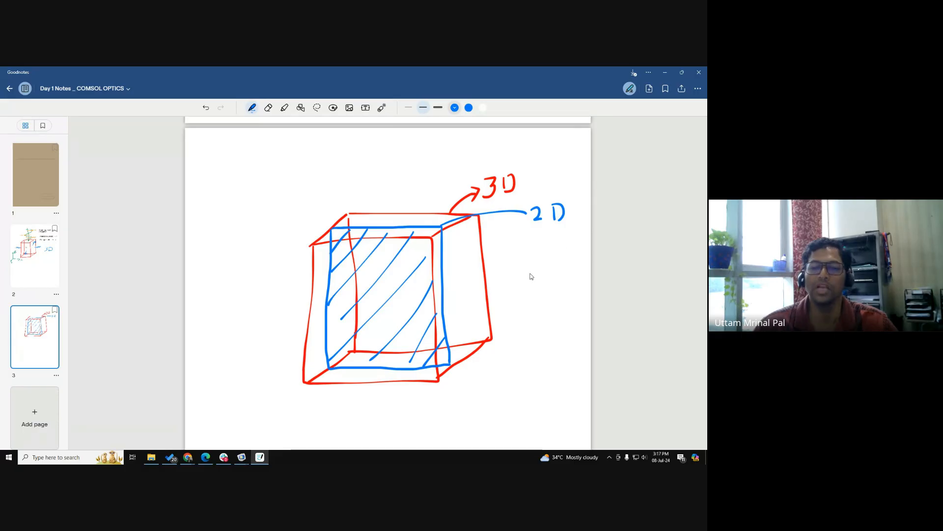
# - Draw a black double-headed arrow between the "3D" and "2D" labels
pyautogui.click(454, 107)
pyautogui.click(419, 145)
pyautogui.click(520, 182)
pyautogui.moveTo(521, 183); pyautogui.dragTo(547, 197)
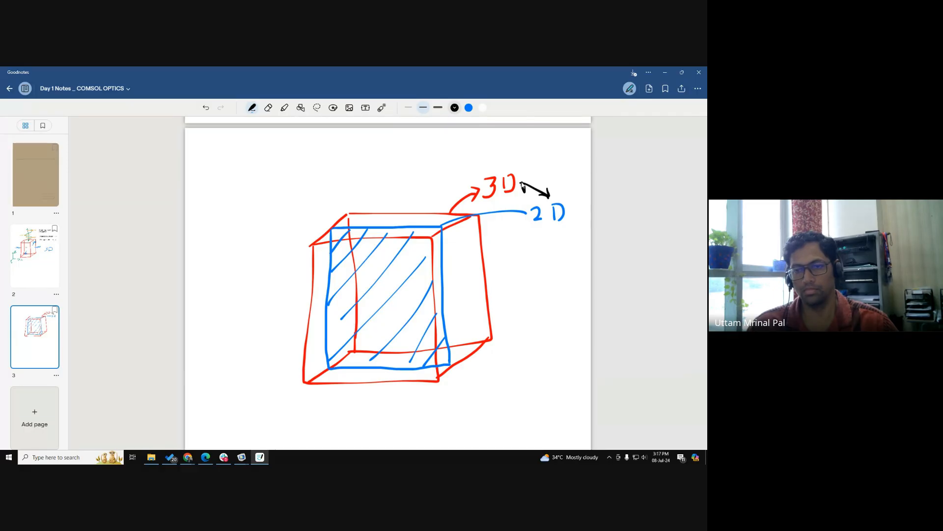
pyautogui.moveTo(534, 178); pyautogui.dragTo(525, 190)
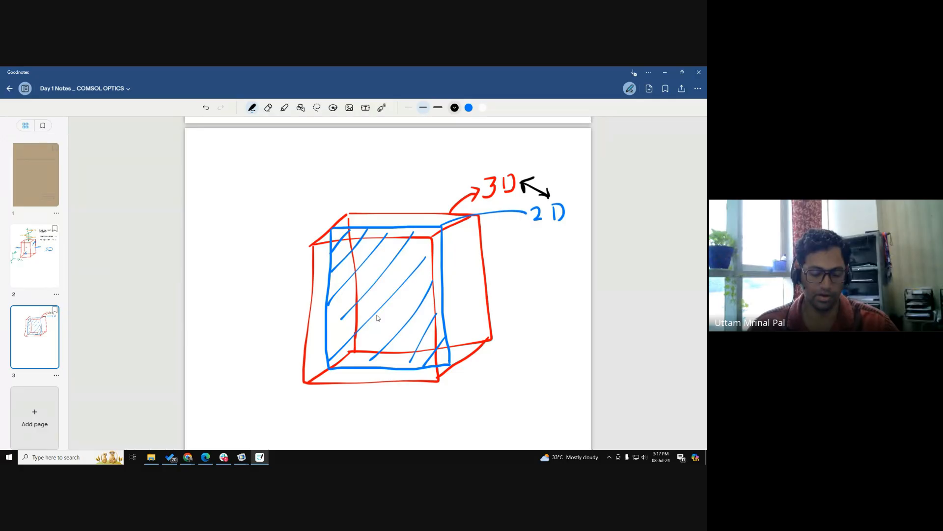
# - Draw a black square in the empty area below the cube, with a small circle near its centre
pyautogui.scroll(-4, 378, 318)
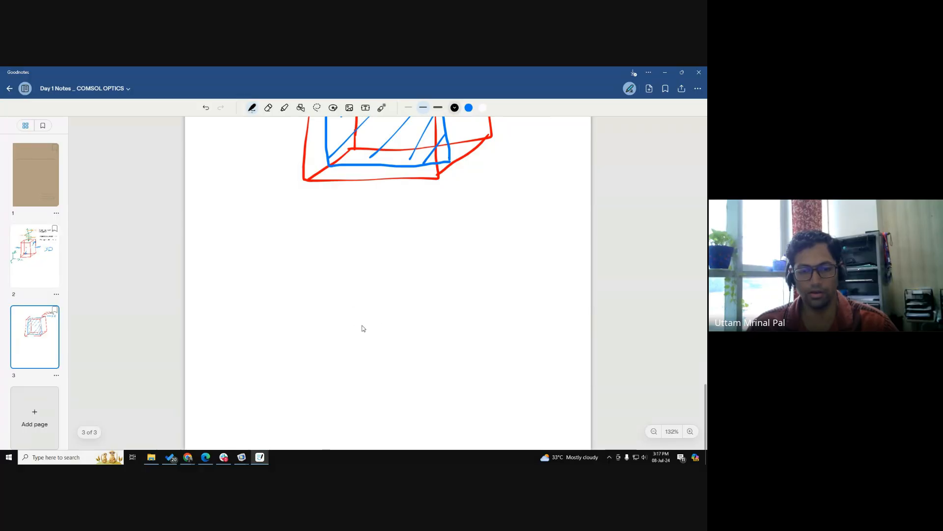
pyautogui.moveTo(246, 278); pyautogui.dragTo(246, 393)
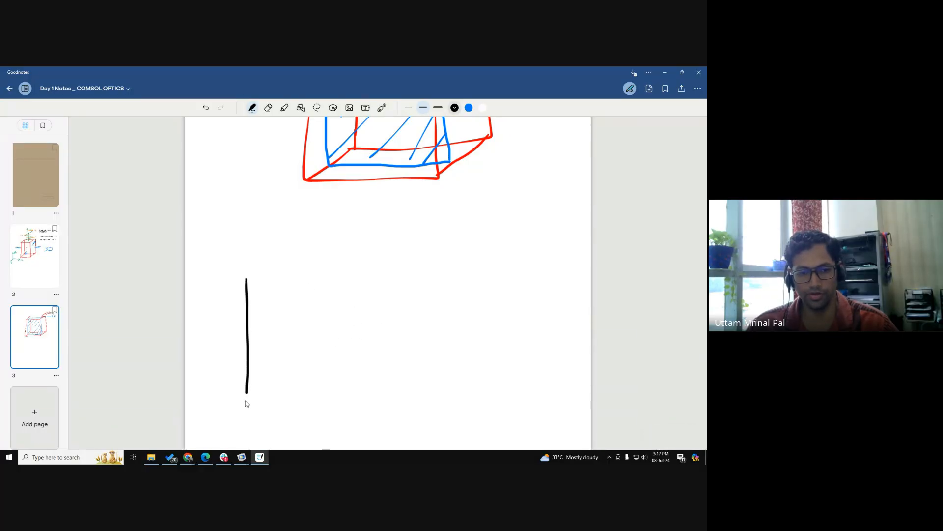
pyautogui.moveTo(243, 278)
pyautogui.mouseDown()
pyautogui.moveTo(349, 267)
pyautogui.moveTo(372, 287)
pyautogui.moveTo(381, 406)
pyautogui.moveTo(246, 417)
pyautogui.mouseUp()
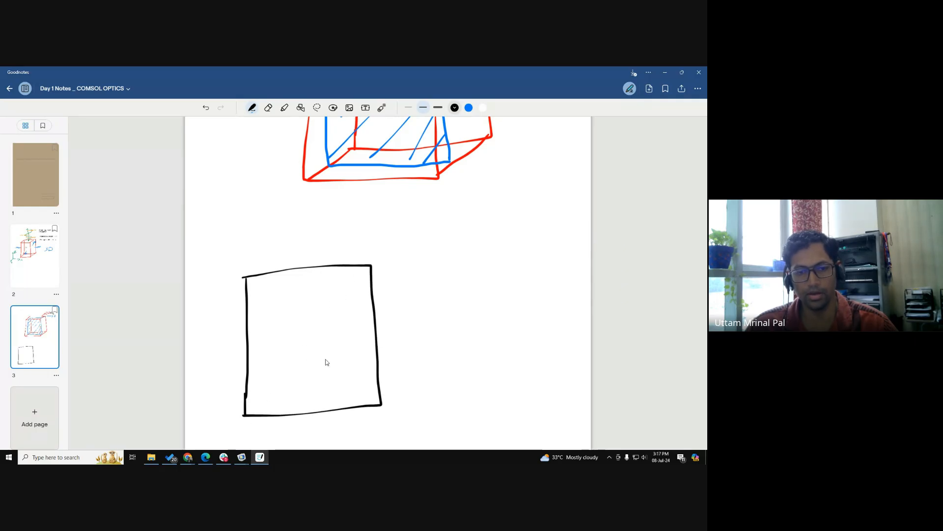
pyautogui.moveTo(305, 330)
pyautogui.mouseDown()
pyautogui.moveTo(292, 348)
pyautogui.moveTo(301, 329)
pyautogui.mouseUp()
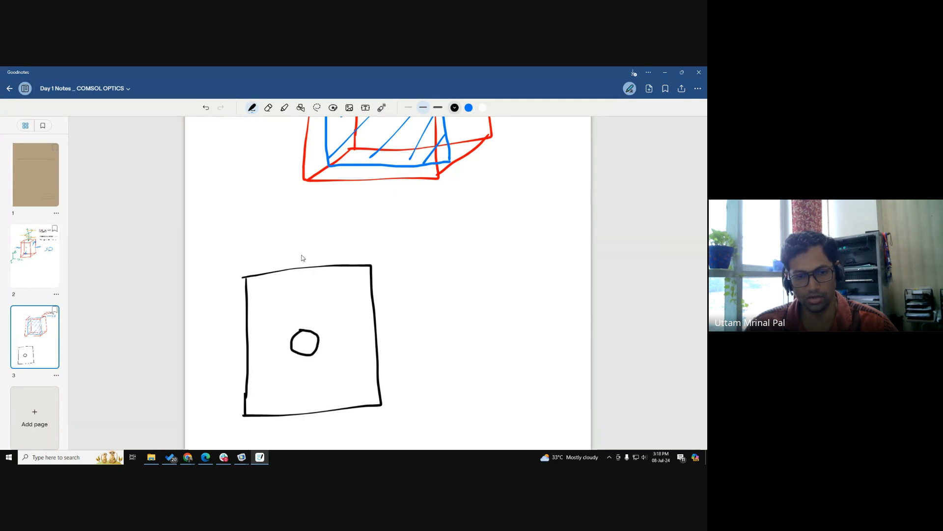
# - Write "2D" above the black square and draw an arrow leading to a "3D" label beside it
pyautogui.moveTo(286, 251)
pyautogui.mouseDown()
pyautogui.moveTo(297, 259)
pyautogui.moveTo(302, 245)
pyautogui.mouseUp()
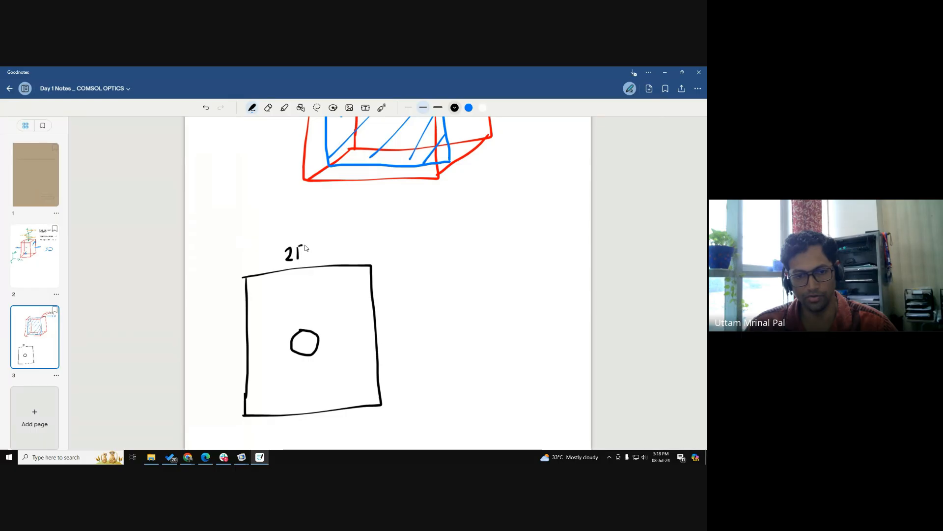
pyautogui.moveTo(393, 243); pyautogui.dragTo(432, 238)
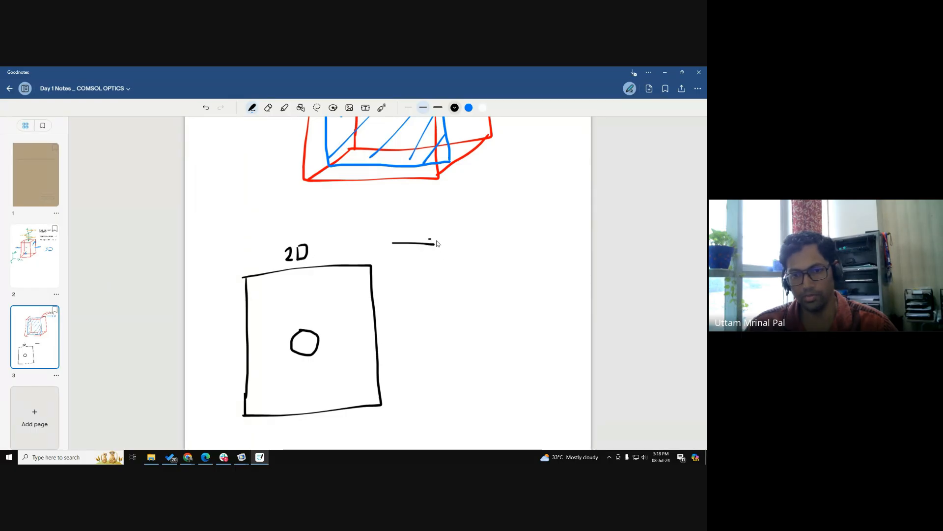
pyautogui.moveTo(501, 235)
pyautogui.mouseDown()
pyautogui.moveTo(484, 248)
pyautogui.moveTo(511, 248)
pyautogui.mouseUp()
pyautogui.moveTo(511, 233)
pyautogui.mouseDown()
pyautogui.moveTo(521, 239)
pyautogui.moveTo(511, 246)
pyautogui.mouseUp()
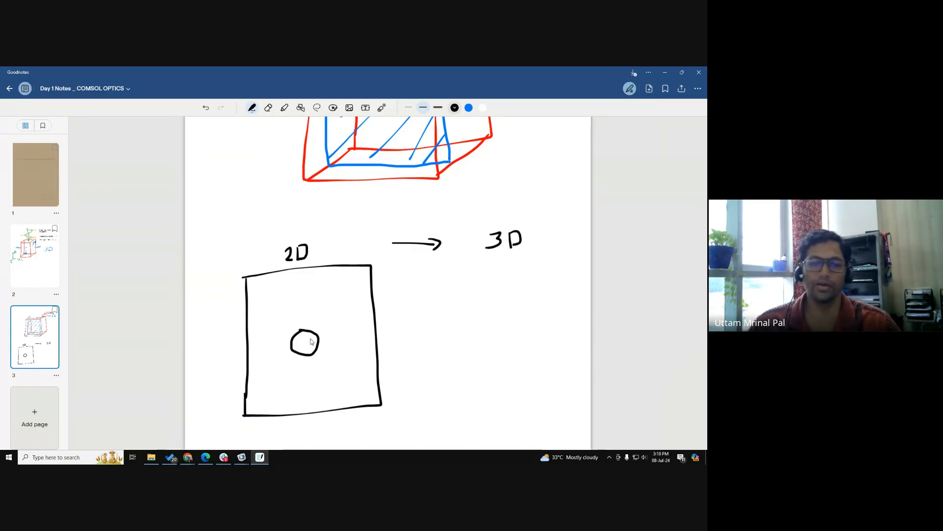
# - Hatch the small circle in black and label it "φ = 50 nm" in orange with a short leader line
pyautogui.moveTo(296, 342); pyautogui.dragTo(319, 339)
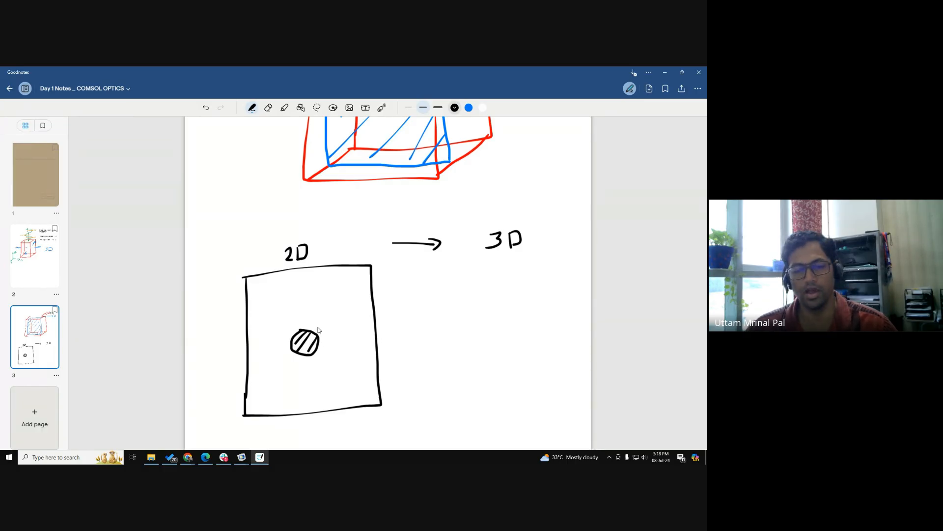
pyautogui.click(454, 107)
pyautogui.click(490, 159)
pyautogui.moveTo(305, 327); pyautogui.dragTo(334, 314)
pyautogui.moveTo(329, 319)
pyautogui.mouseDown()
pyautogui.moveTo(339, 321)
pyautogui.moveTo(351, 302)
pyautogui.moveTo(373, 315)
pyautogui.mouseUp()
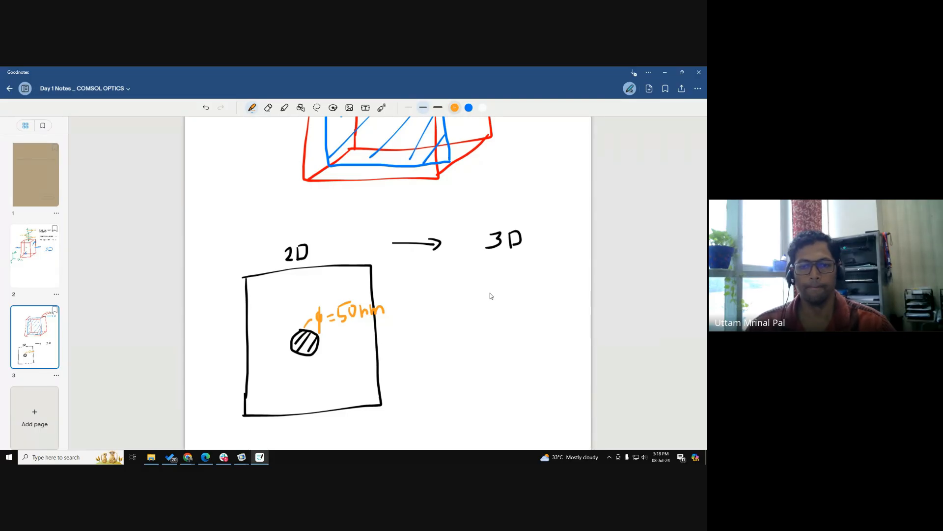
# - Change the pen colour to dark blue
pyautogui.click(456, 109)
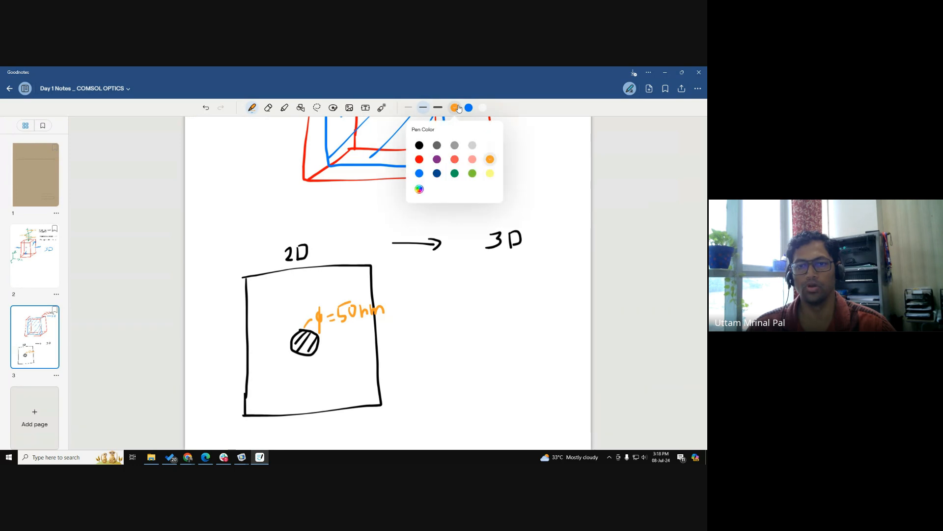
pyautogui.click(437, 173)
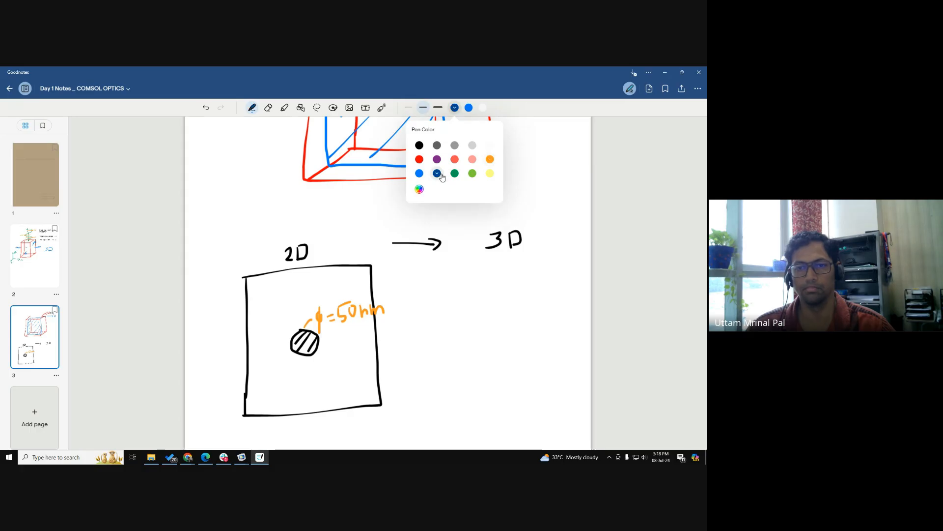
pyautogui.click(624, 276)
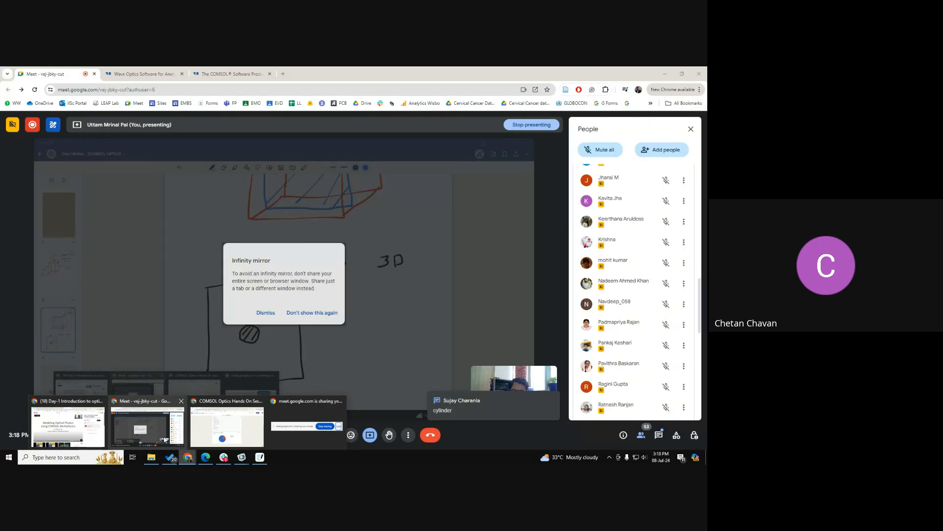
# - Switch to the Google Meet call, look through the participant list, close it and return to the Goodnotes page
pyautogui.click(156, 427)
pyautogui.scroll(10, 599, 294)
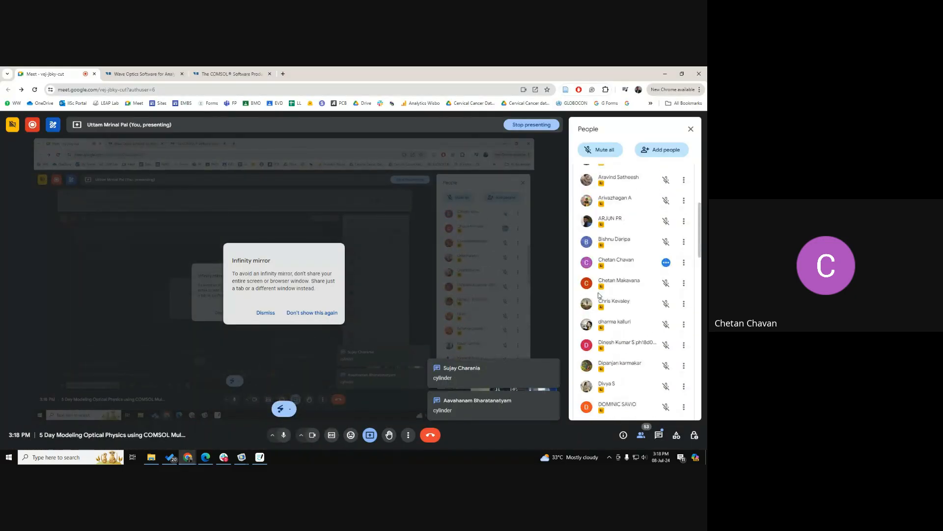
pyautogui.scroll(5, 599, 294)
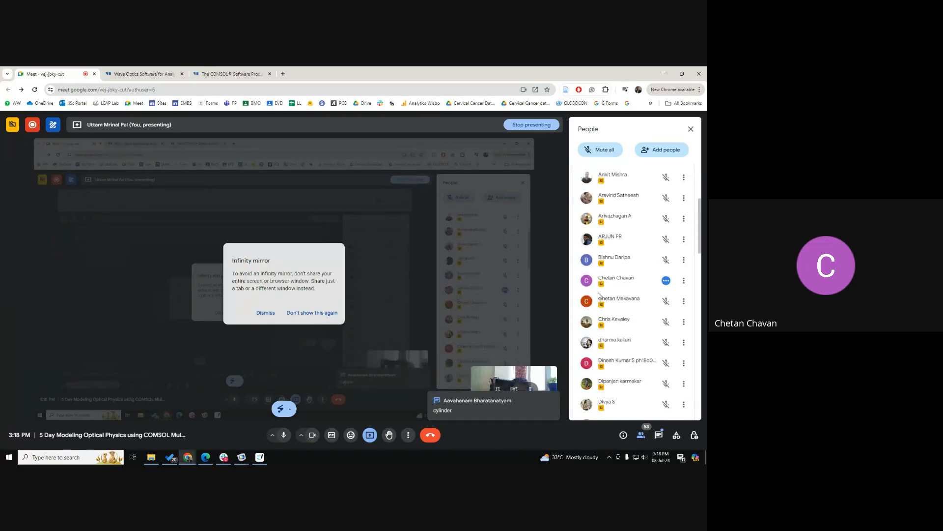
pyautogui.click(691, 130)
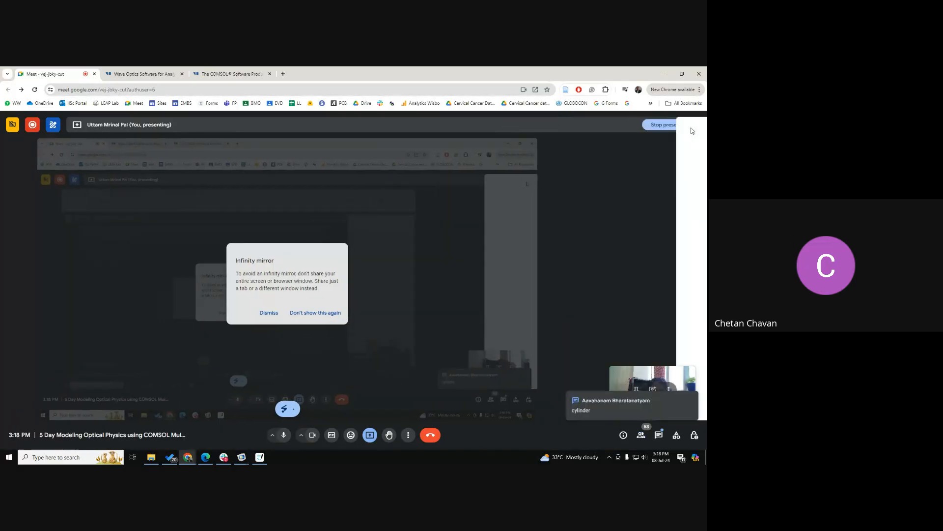
pyautogui.click(664, 73)
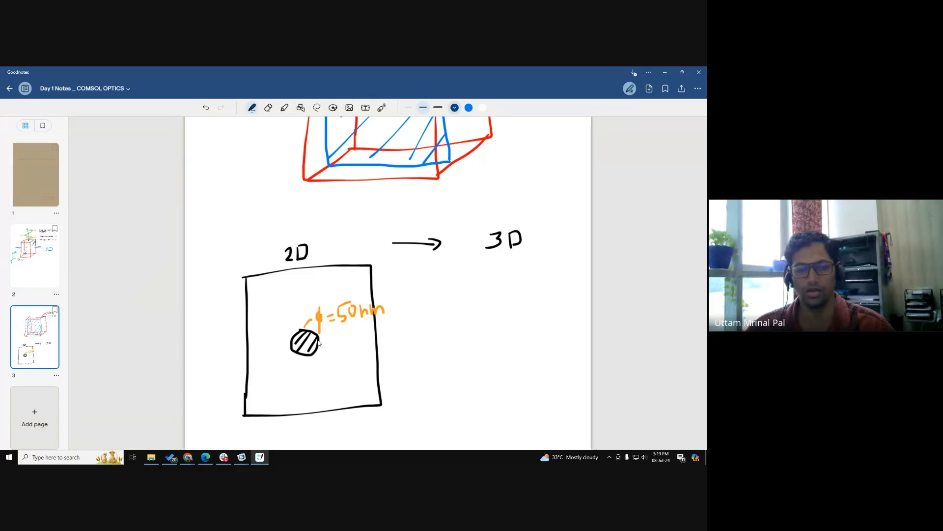
# - Draw a dark blue leader line from the hatched circle and label it "Material"
pyautogui.moveTo(319, 346)
pyautogui.mouseDown()
pyautogui.moveTo(362, 349)
pyautogui.moveTo(374, 338)
pyautogui.moveTo(380, 349)
pyautogui.moveTo(396, 339)
pyautogui.moveTo(397, 351)
pyautogui.moveTo(410, 349)
pyautogui.mouseUp()
pyautogui.moveTo(414, 350)
pyautogui.mouseDown()
pyautogui.moveTo(412, 329)
pyautogui.moveTo(415, 351)
pyautogui.mouseUp()
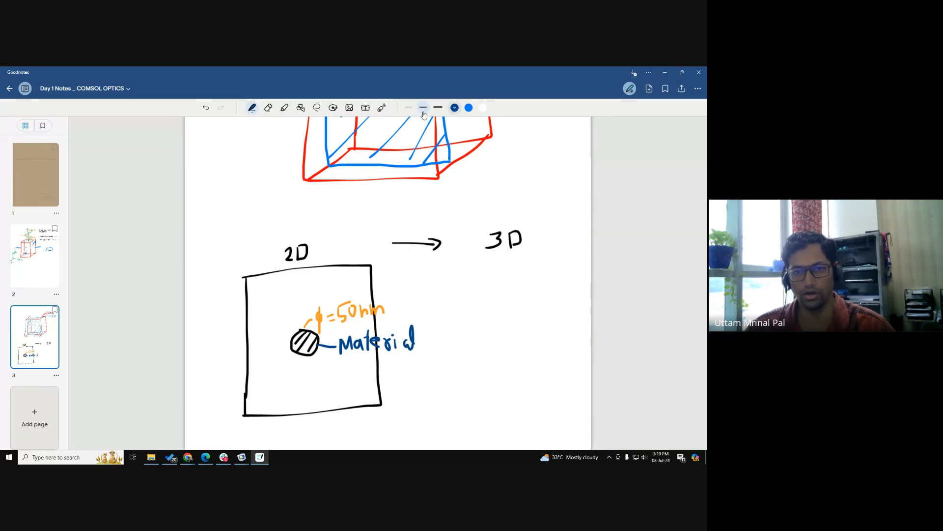
# - Change the pen colour to red
pyautogui.click(453, 108)
pyautogui.click(419, 159)
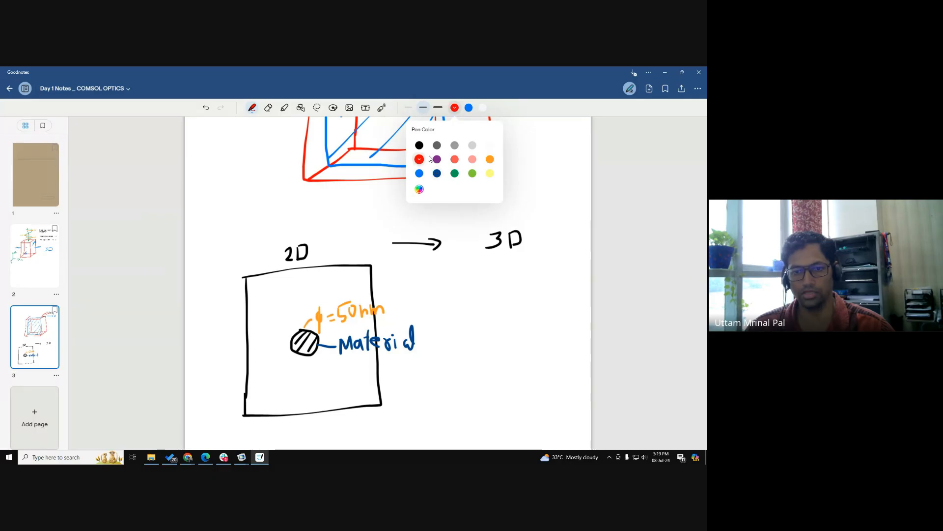
pyautogui.click(600, 283)
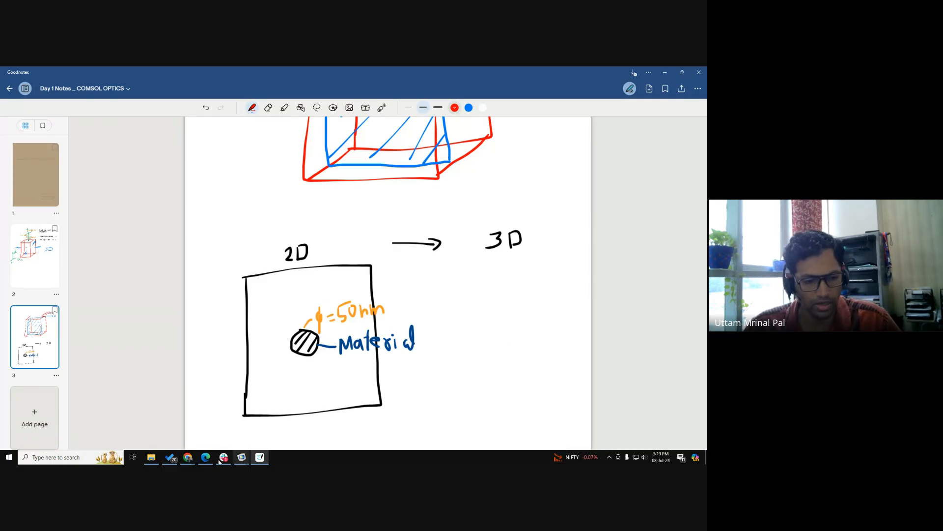
# - Check the participants in the Google Meet call and return to the Goodnotes page
pyautogui.moveTo(188, 457)
pyautogui.click(146, 432)
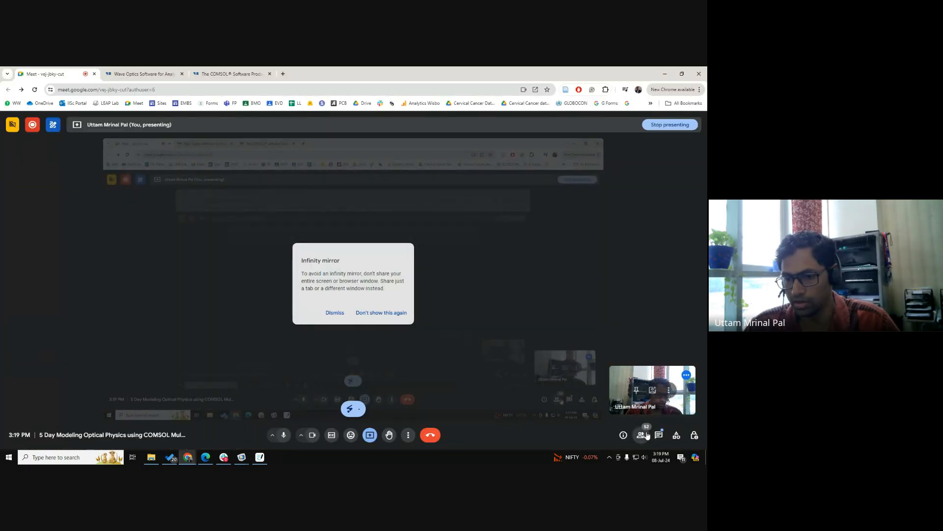
pyautogui.click(647, 436)
pyautogui.click(666, 74)
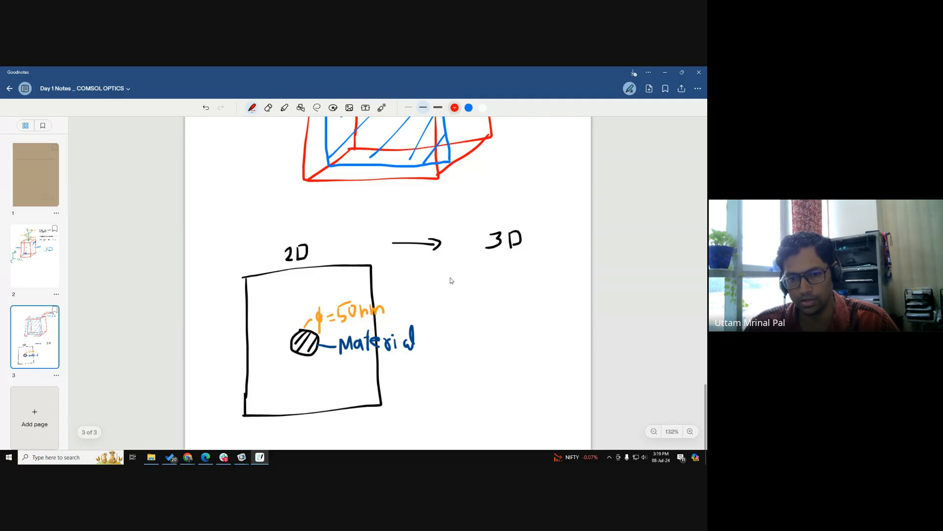
# - Draw two overlapping, offset red rectangles under the "3D" label as the front and back faces of a box
pyautogui.moveTo(450, 275)
pyautogui.mouseDown()
pyautogui.moveTo(457, 388)
pyautogui.moveTo(533, 273)
pyautogui.moveTo(554, 340)
pyautogui.moveTo(460, 393)
pyautogui.mouseUp()
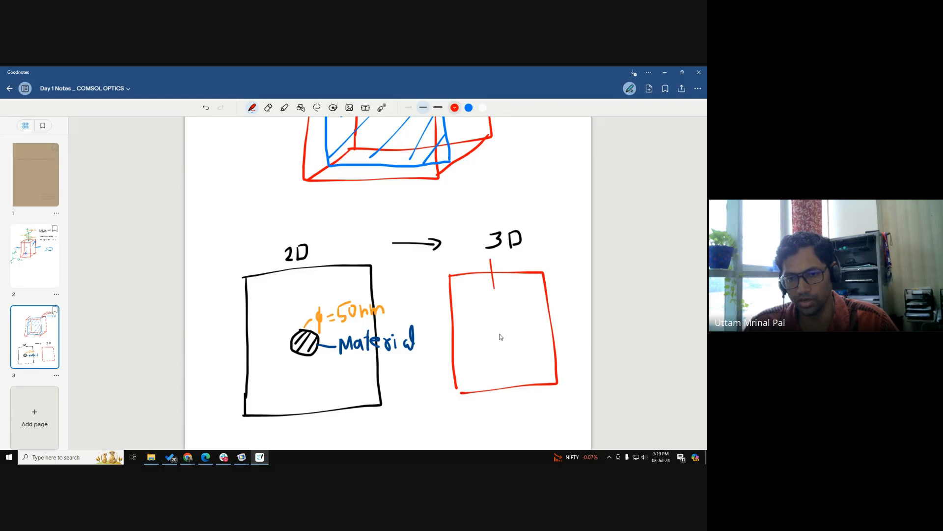
pyautogui.moveTo(494, 289); pyautogui.dragTo(499, 358)
pyautogui.moveTo(490, 259)
pyautogui.mouseDown()
pyautogui.moveTo(570, 249)
pyautogui.moveTo(589, 351)
pyautogui.moveTo(497, 357)
pyautogui.mouseUp()
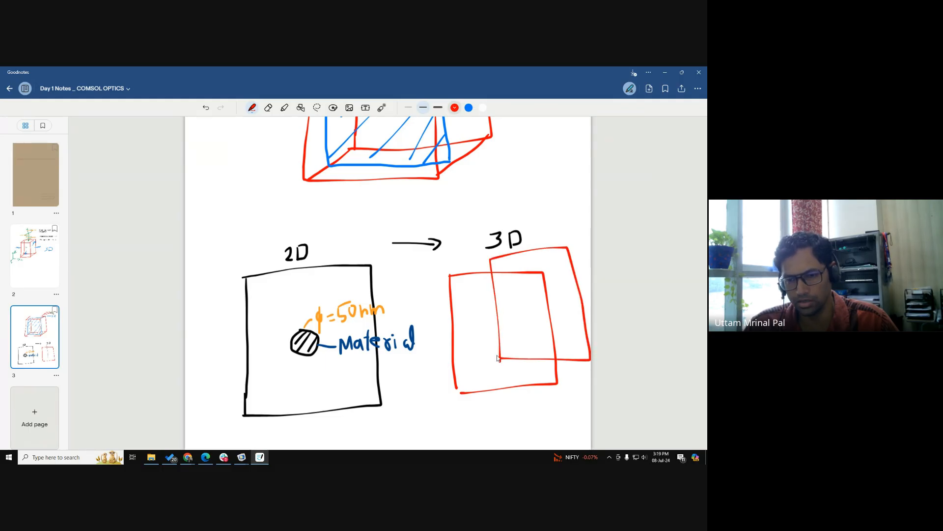
# - Connect the matching corners of the two red rectangles with slanted edges to complete the box under "3D"
pyautogui.moveTo(490, 257); pyautogui.dragTo(450, 283)
pyautogui.moveTo(534, 276); pyautogui.dragTo(560, 251)
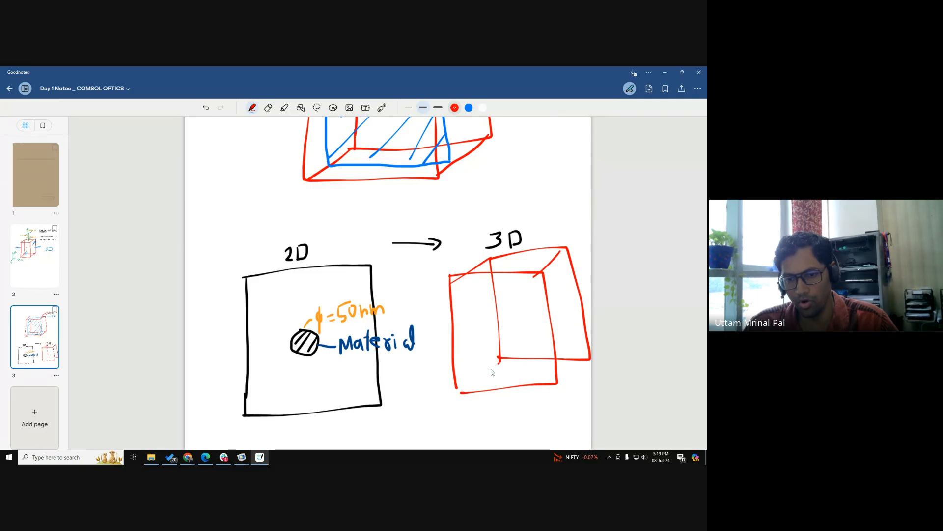
pyautogui.moveTo(499, 359); pyautogui.dragTo(458, 398)
pyautogui.moveTo(591, 360); pyautogui.dragTo(554, 381)
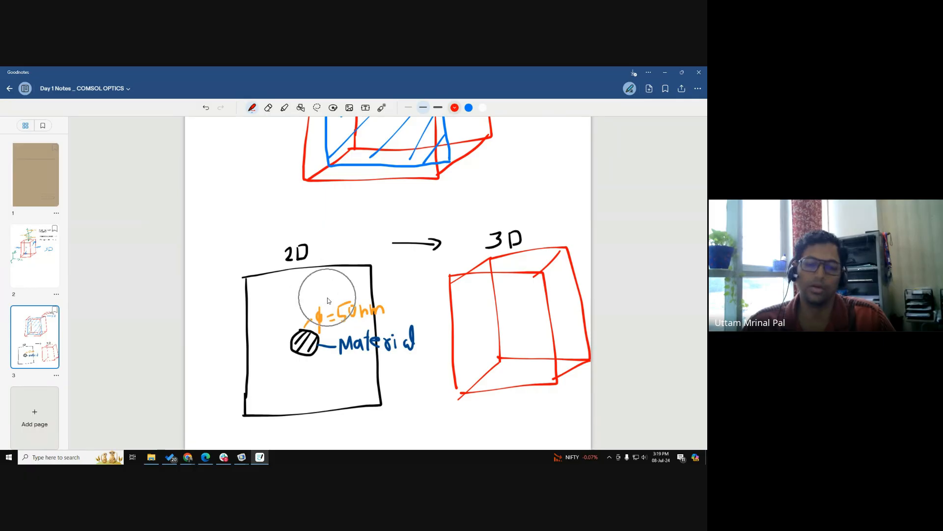
# - Draw a slanted black rod with a small outline at each end inside the red box
pyautogui.click(460, 108)
pyautogui.click(419, 145)
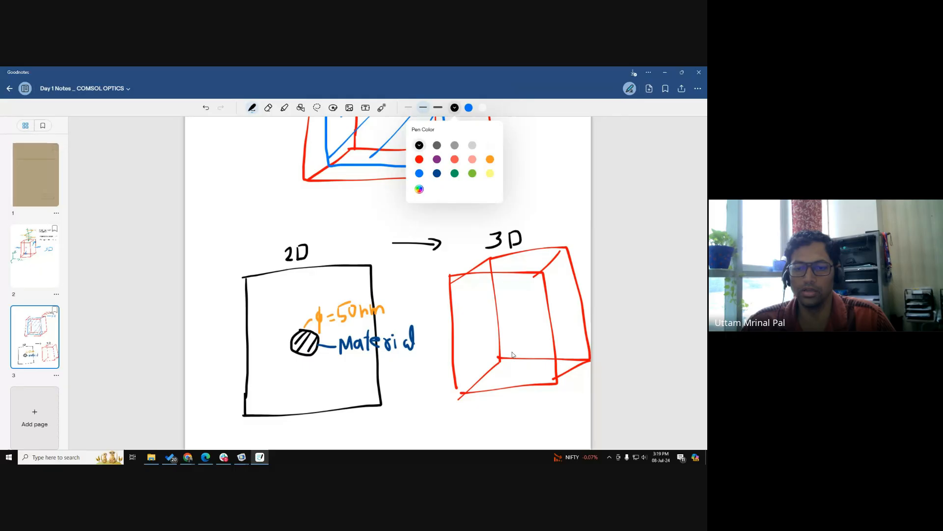
pyautogui.click(501, 323)
pyautogui.moveTo(502, 324)
pyautogui.mouseDown()
pyautogui.moveTo(538, 298)
pyautogui.moveTo(549, 306)
pyautogui.moveTo(510, 334)
pyautogui.mouseUp()
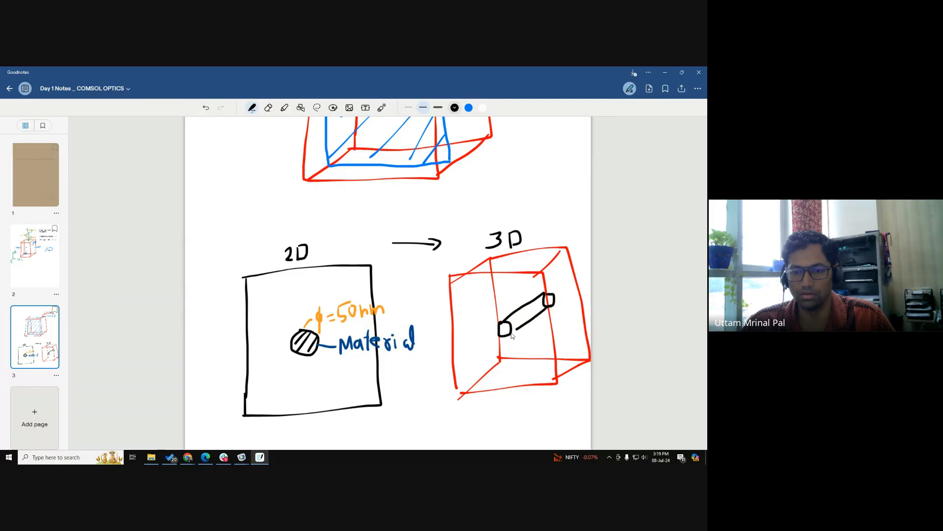
# - Draw a blue cross-section plane through the middle of the red box and a small blue circle where it cuts the rod
pyautogui.click(455, 108)
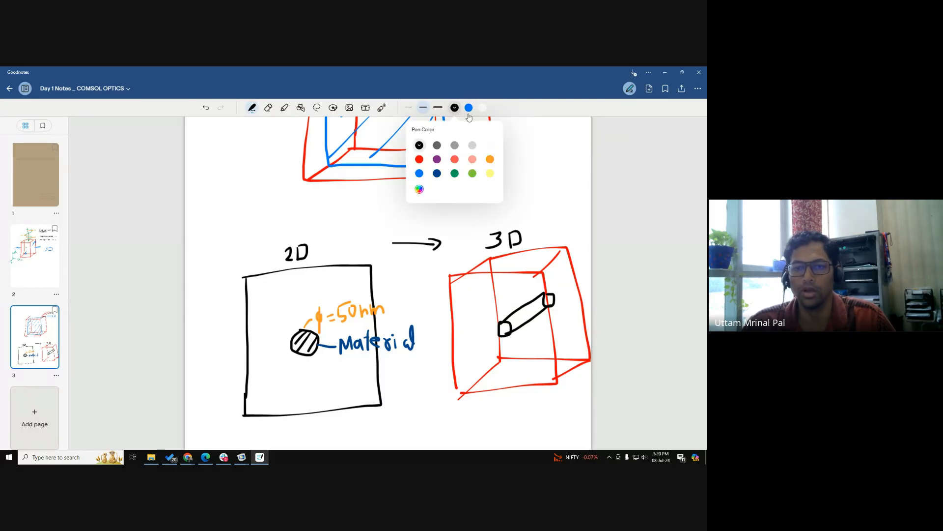
pyautogui.click(419, 175)
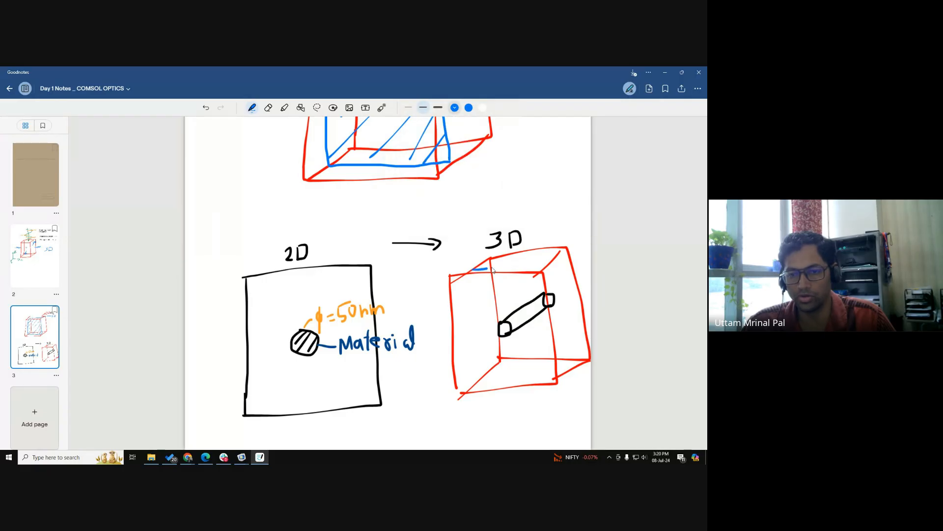
pyautogui.moveTo(473, 270); pyautogui.dragTo(549, 260)
pyautogui.moveTo(472, 271)
pyautogui.mouseDown()
pyautogui.moveTo(481, 377)
pyautogui.moveTo(560, 378)
pyautogui.mouseUp()
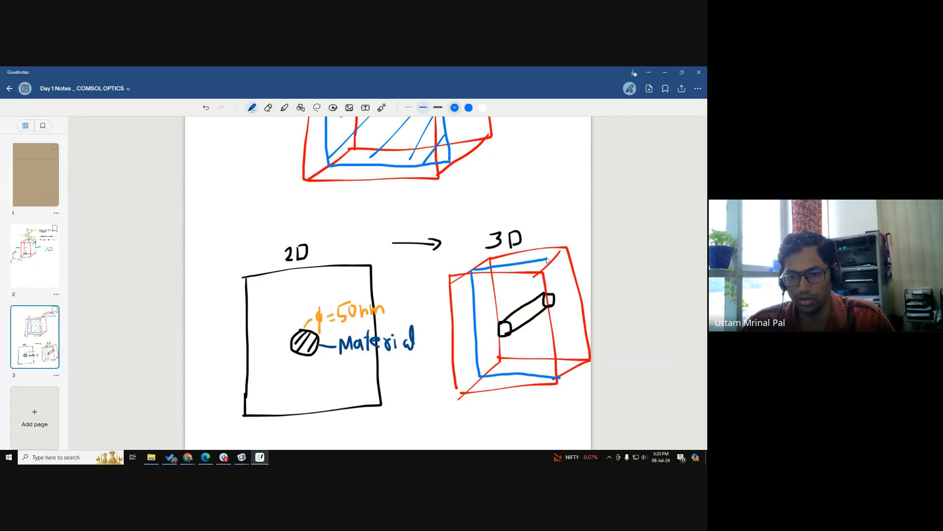
pyautogui.moveTo(549, 259); pyautogui.dragTo(566, 376)
pyautogui.moveTo(522, 311); pyautogui.dragTo(523, 312)
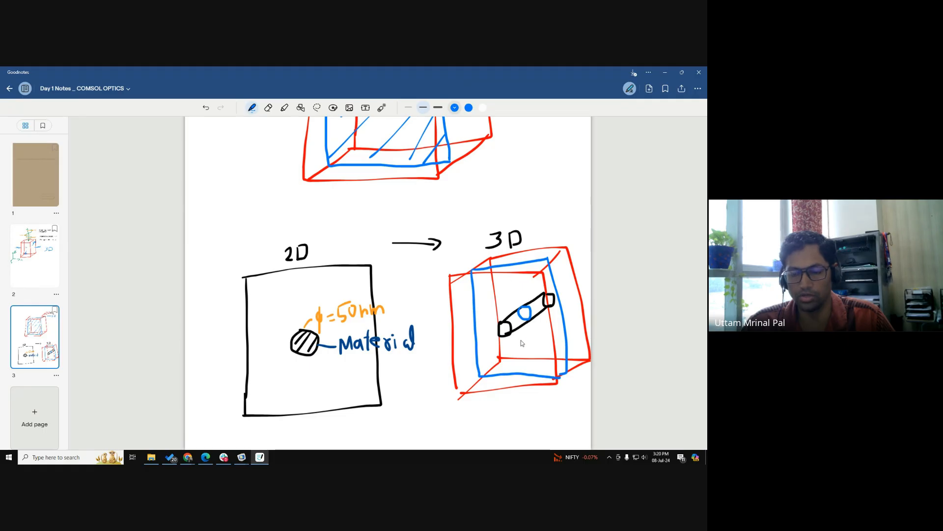
# - Add a blue tick mark above the "2D" label and dismiss the clipboard permission request
pyautogui.click(318, 318)
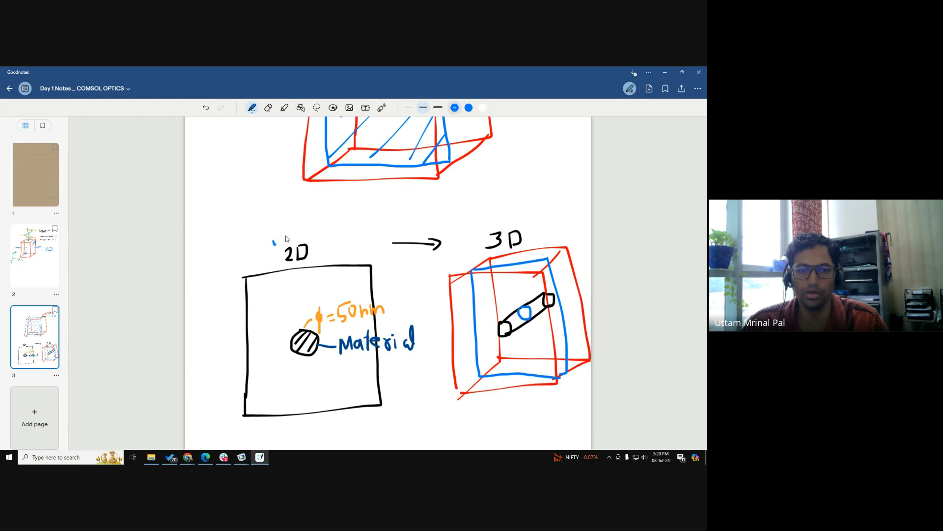
pyautogui.moveTo(274, 242); pyautogui.dragTo(291, 235)
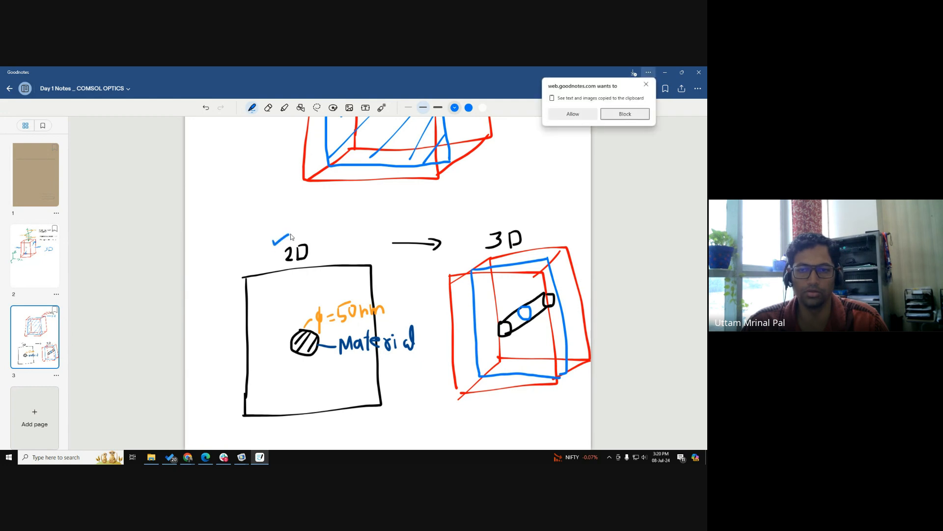
pyautogui.click(647, 85)
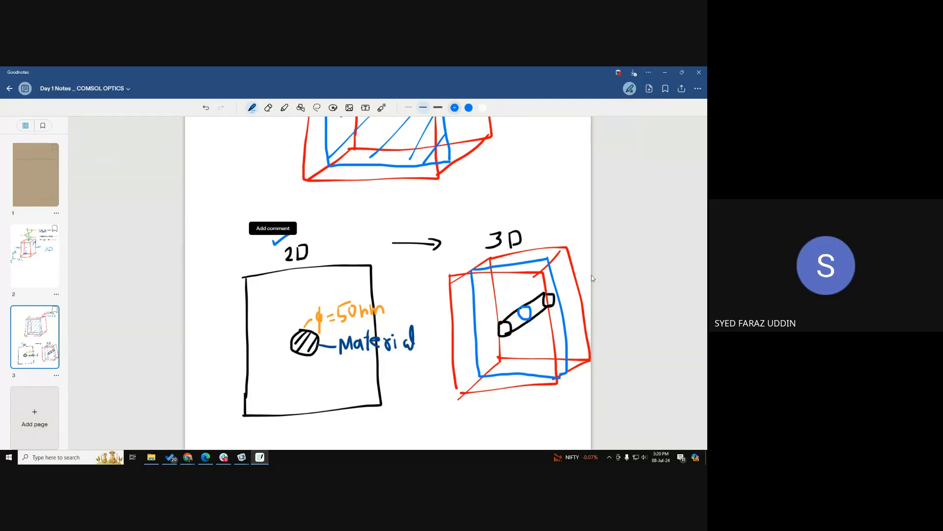
# - Look through the participants list in the Google Meet call, return to Goodnotes, and check the speaker volume
pyautogui.hotkey('alt', 'Tab')
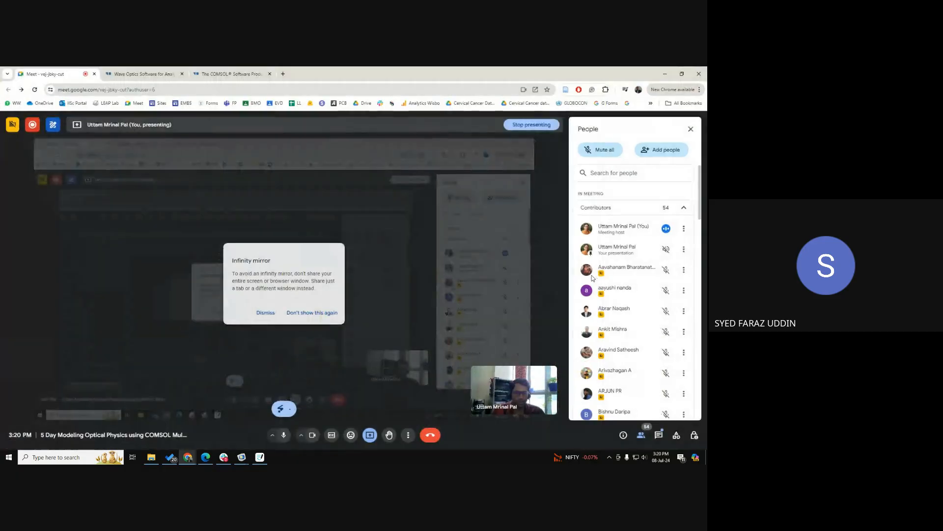
pyautogui.scroll(-15, 631, 294)
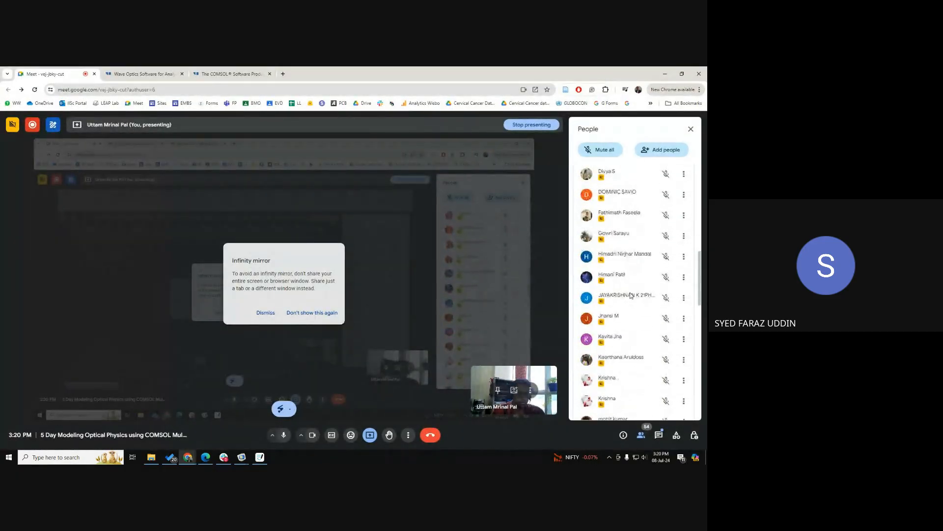
pyautogui.scroll(-4, 632, 295)
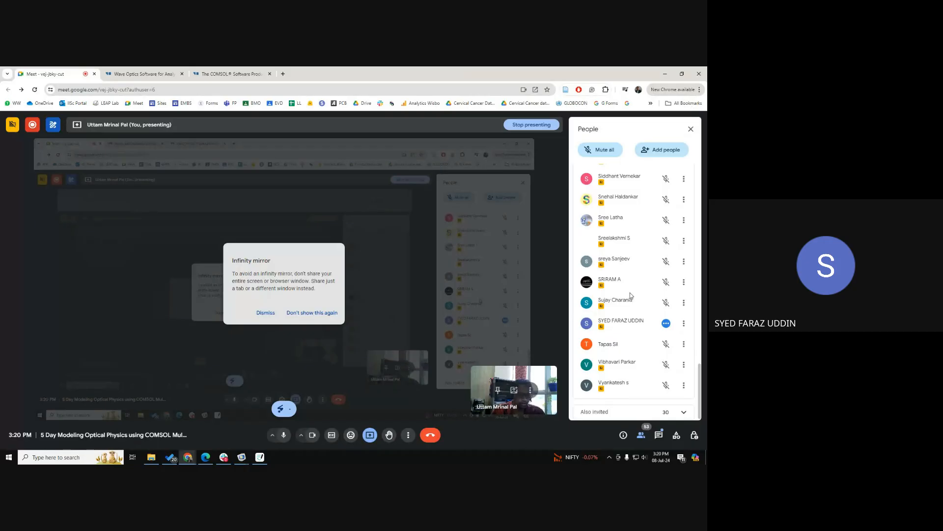
pyautogui.moveTo(700, 373); pyautogui.dragTo(697, 167)
pyautogui.click(665, 74)
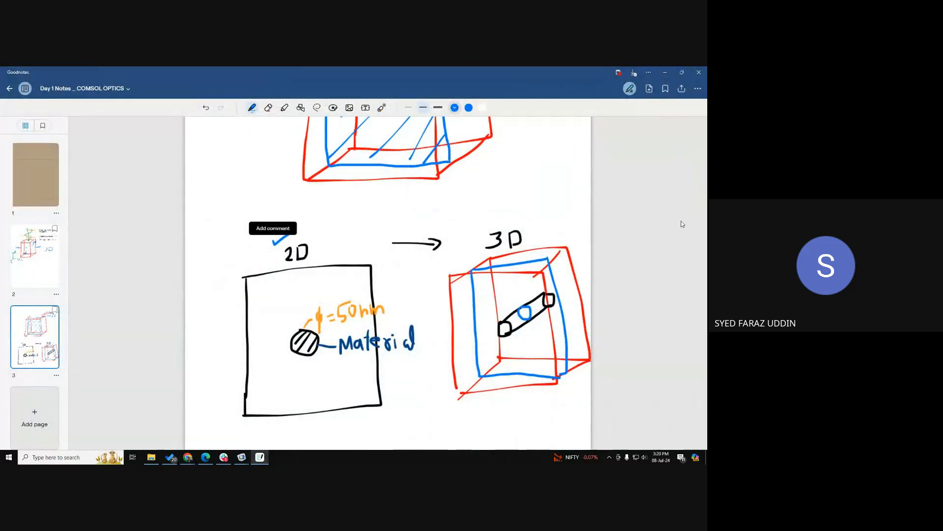
pyautogui.click(644, 458)
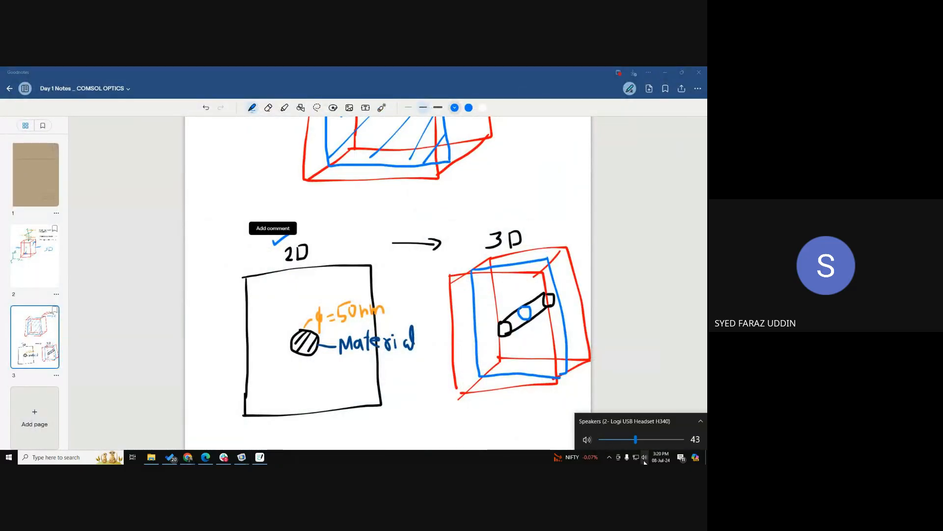
pyautogui.click(639, 337)
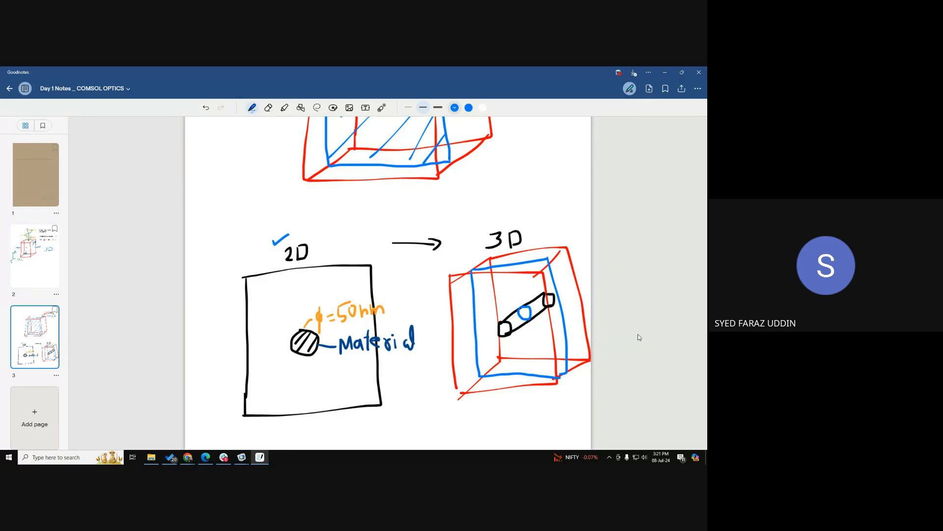
# - Add a blank page after page 3 and return to the 2D and 3D diagrams
pyautogui.click(35, 409)
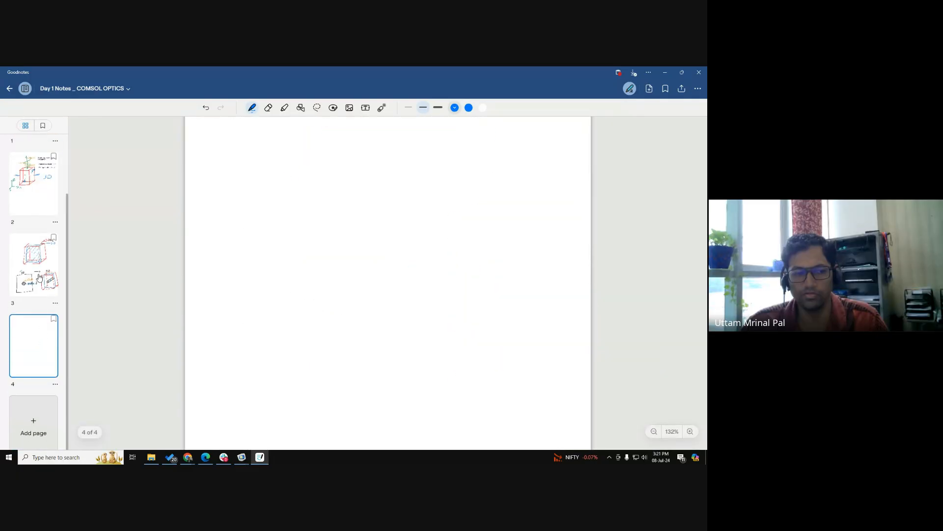
pyautogui.click(40, 276)
pyautogui.scroll(-4, 388, 372)
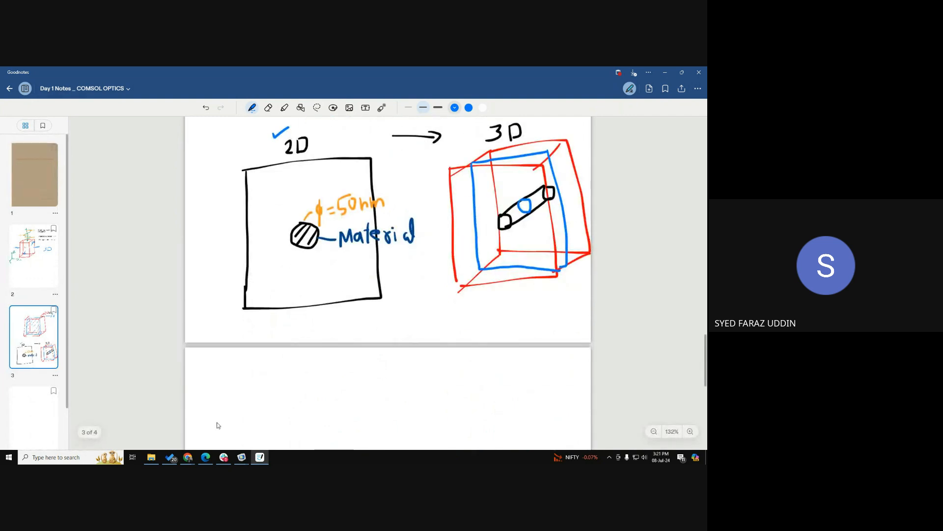
# - Switch to COMSOL Multiphysics and start a new model with the Model Wizard in 2D space dimension
pyautogui.moveTo(242, 457)
pyautogui.click(252, 403)
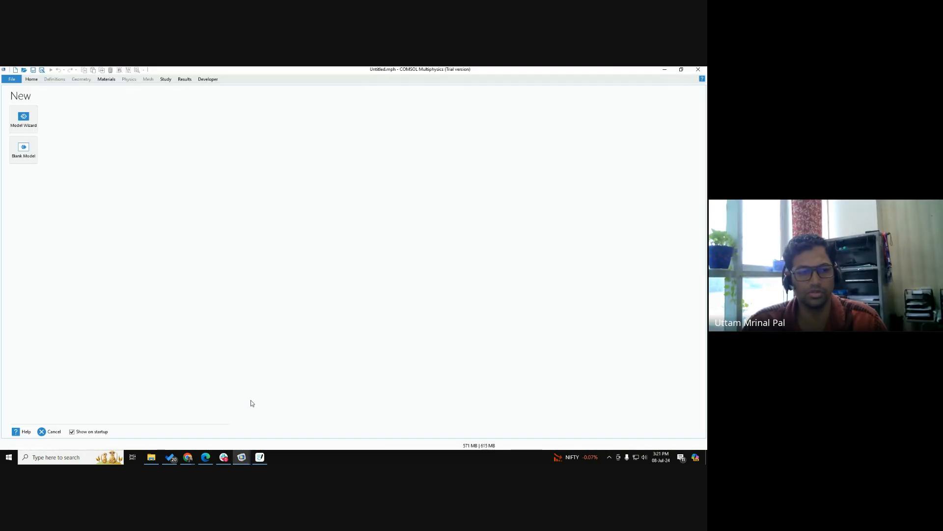
pyautogui.click(25, 123)
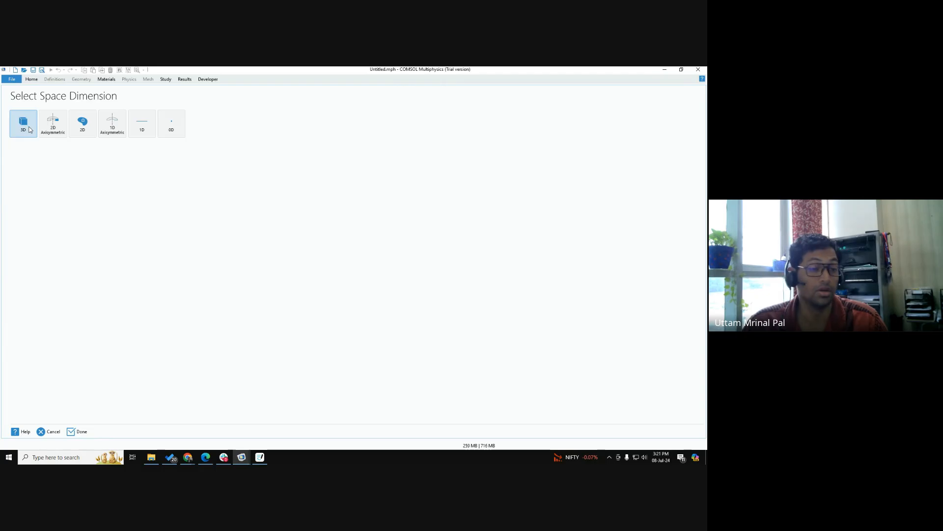
pyautogui.click(84, 125)
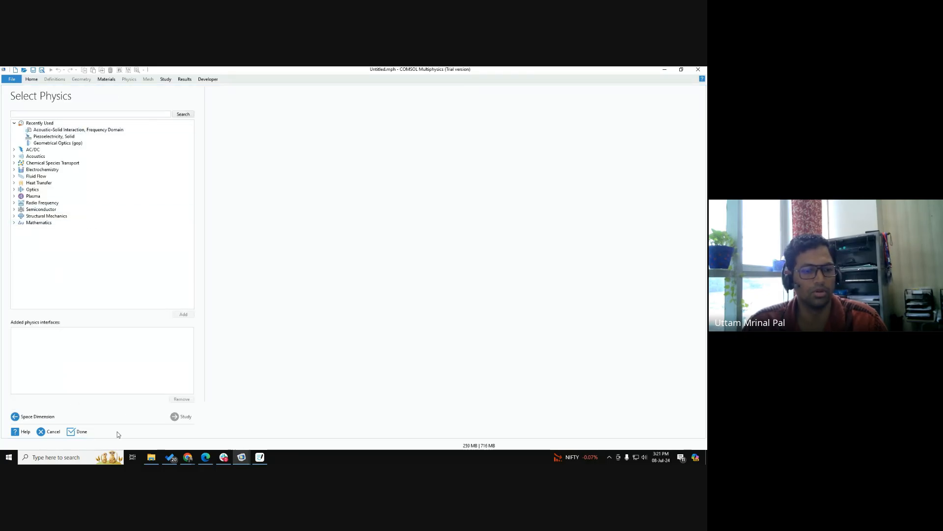
# - Add the Wave Optics interface Electromagnetic Waves, Frequency Domain with a Frequency Domain study and finish the model setup
pyautogui.click(14, 190)
pyautogui.click(22, 203)
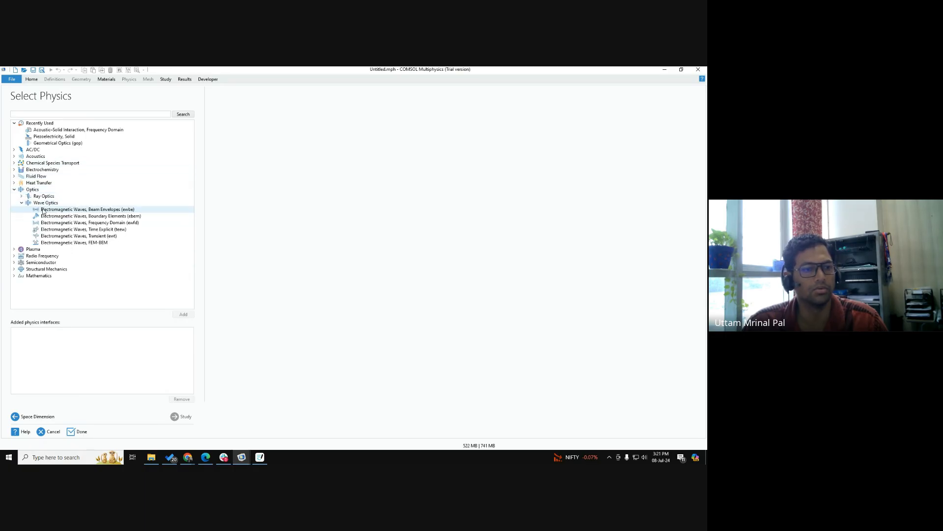
pyautogui.click(64, 223)
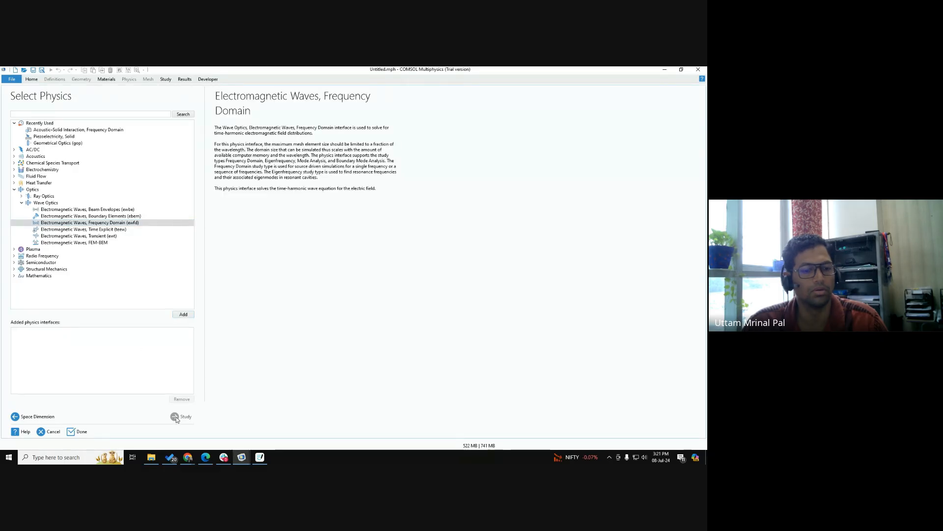
pyautogui.click(176, 417)
pyautogui.click(176, 417)
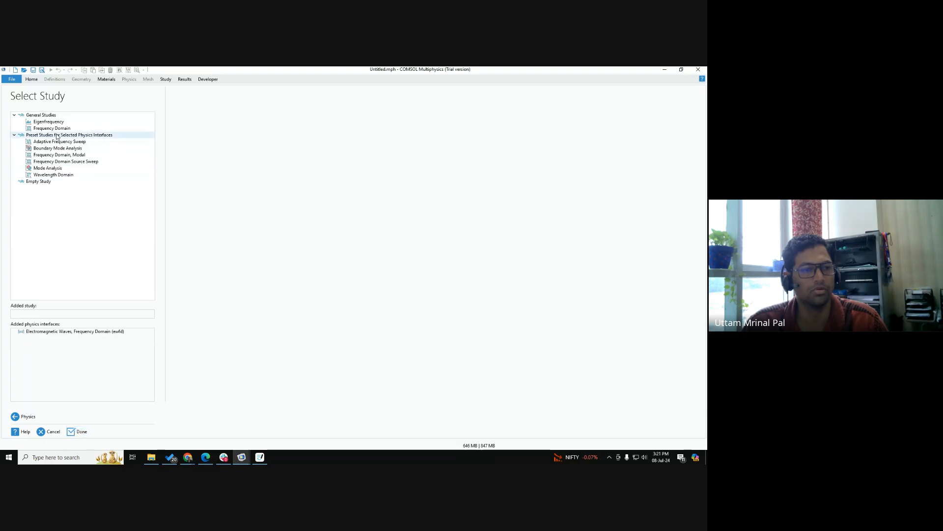
pyautogui.click(54, 129)
pyautogui.click(88, 432)
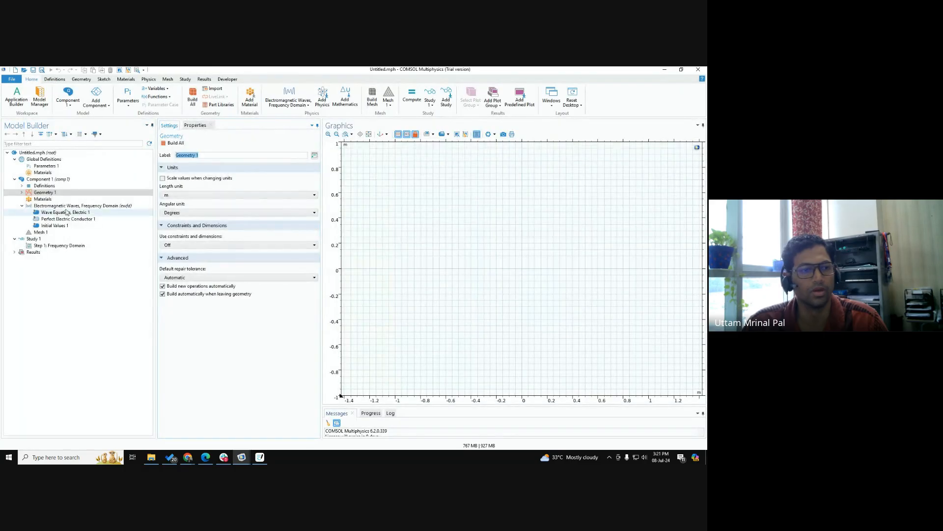
# - Add a rectangle with the default 1 m width and height to Geometry 1 and build it
pyautogui.click(21, 192)
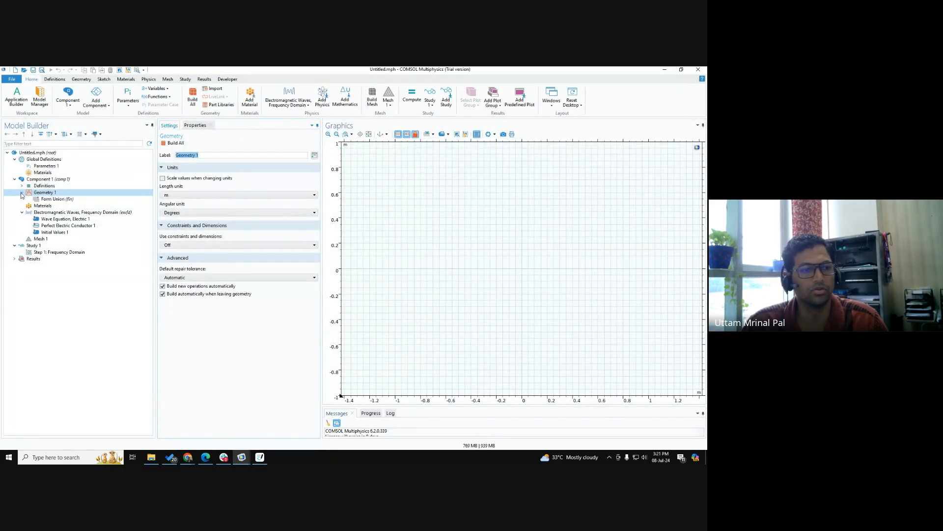
pyautogui.rightClick(50, 196)
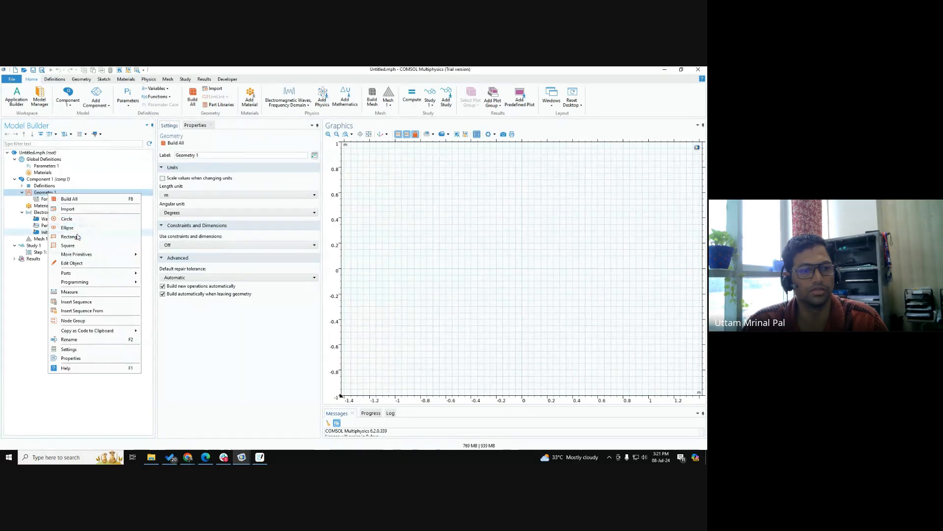
pyautogui.click(69, 230)
pyautogui.click(216, 143)
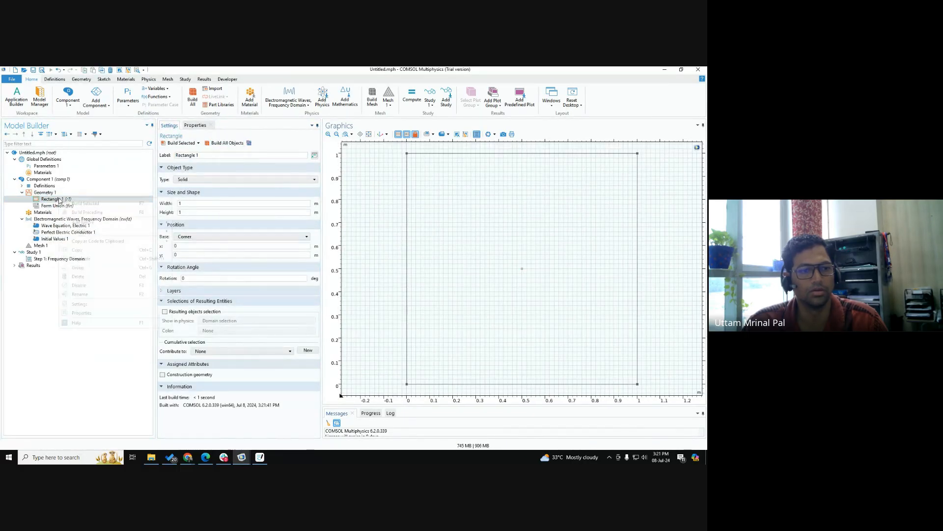
# - Add a circle to Geometry 1, set its radius to 0.1 m, and build all objects
pyautogui.rightClick(58, 198)
pyautogui.rightClick(50, 193)
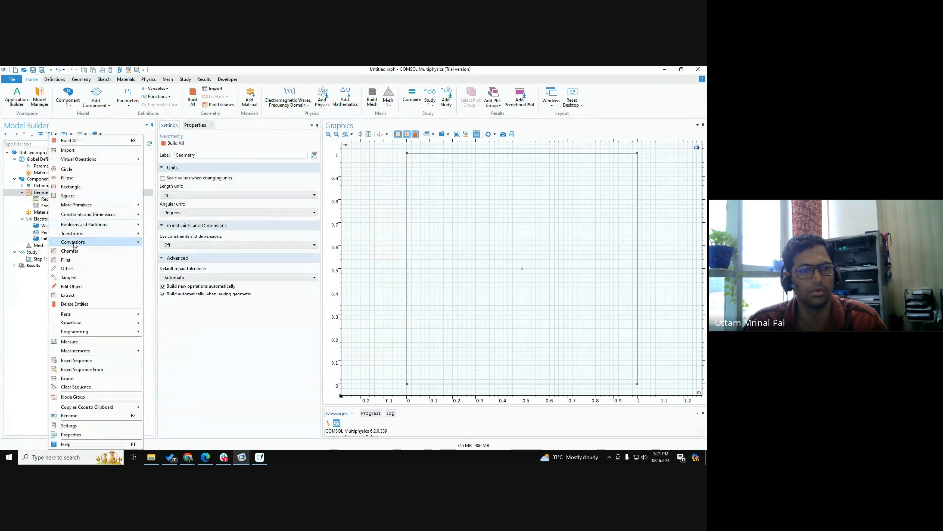
pyautogui.click(67, 169)
pyautogui.click(204, 145)
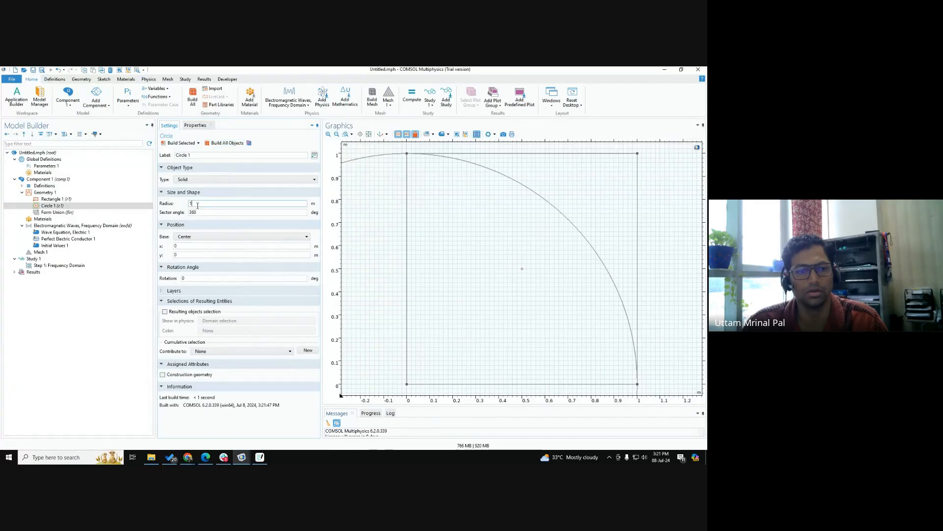
pyautogui.write('0.1')
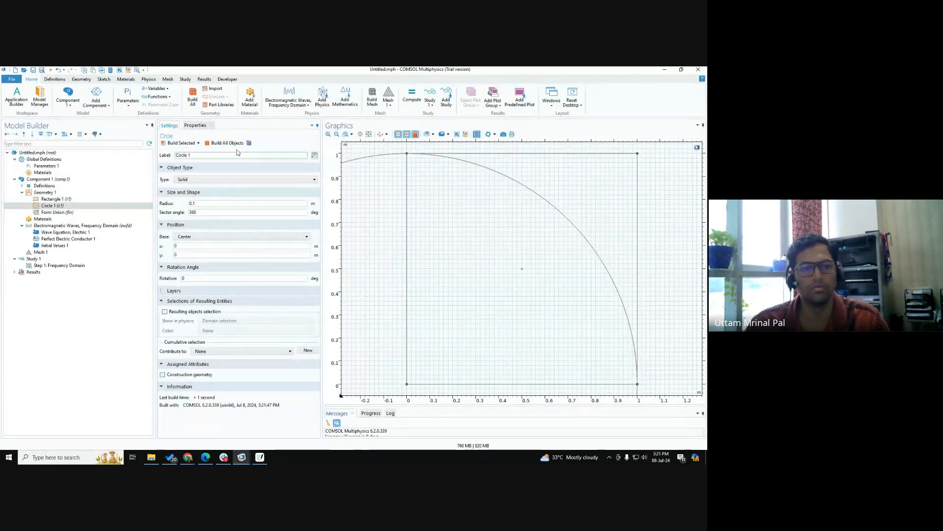
pyautogui.click(230, 143)
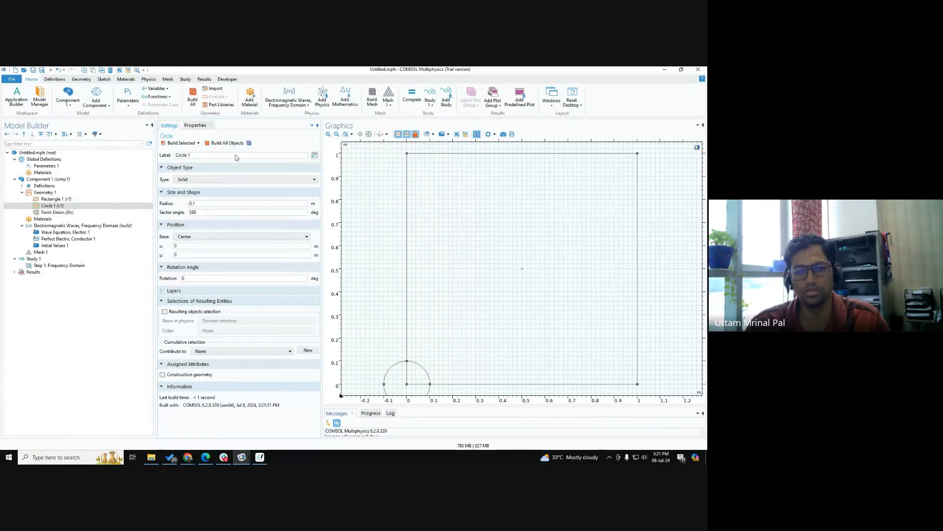
# - Set the rectangle's position base to Center and rebuild all objects
pyautogui.click(54, 199)
pyautogui.click(186, 240)
pyautogui.click(187, 245)
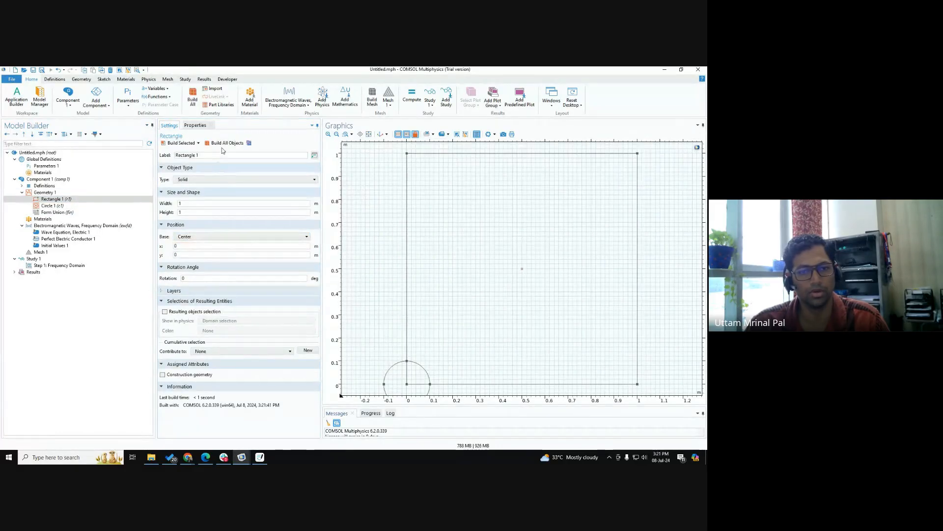
pyautogui.click(227, 143)
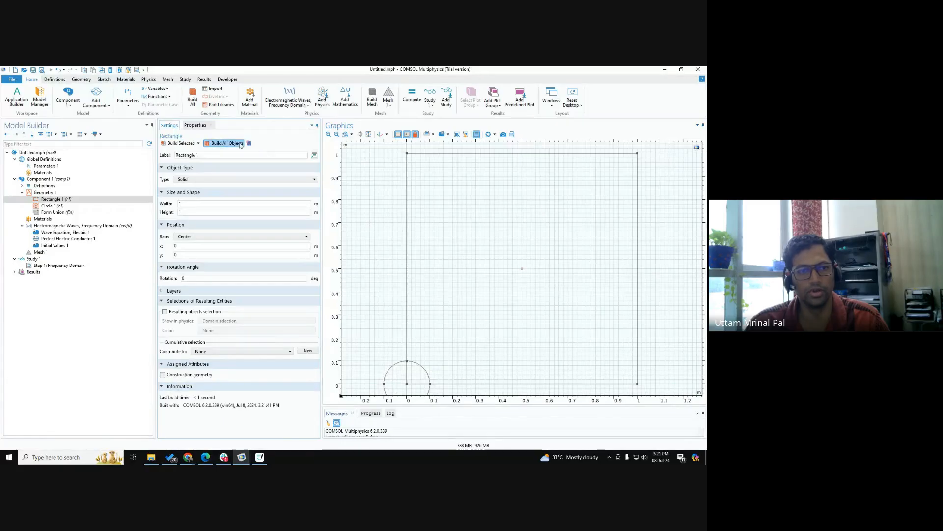
# - Fit the geometry in view and build the Form Union of the rectangle and circle
pyautogui.click(366, 135)
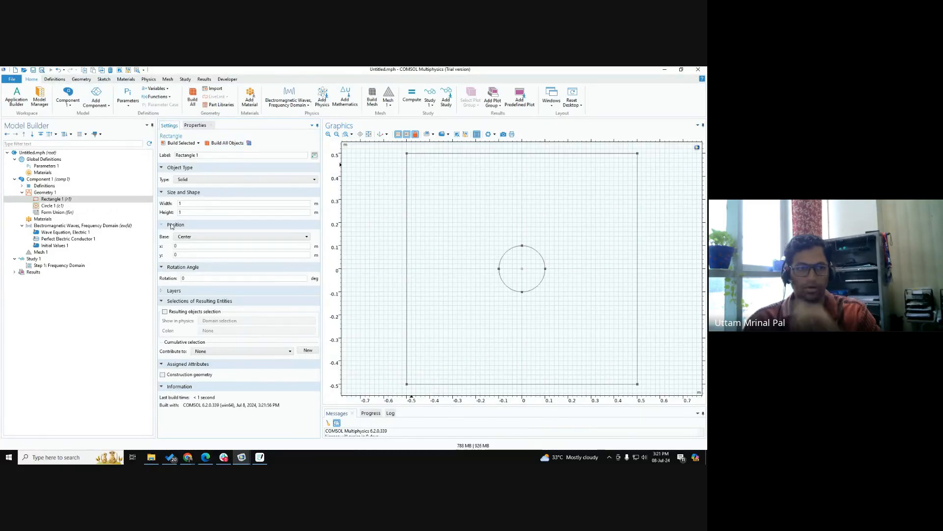
pyautogui.click(54, 213)
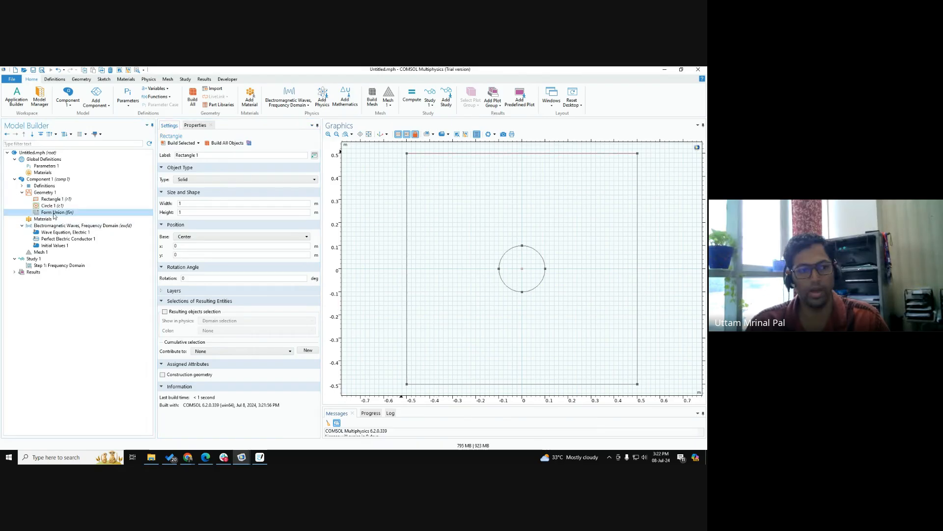
pyautogui.click(217, 143)
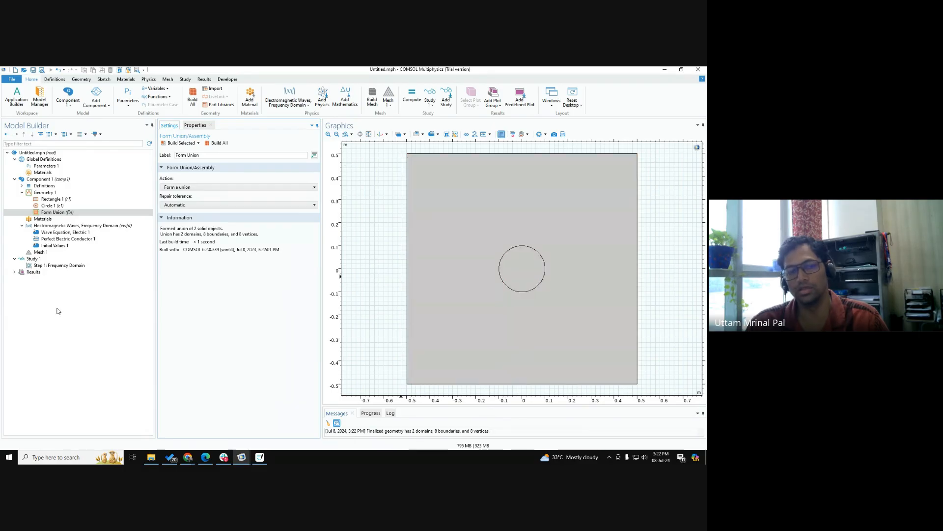
# - Examine the electric field components and out-of-plane wave number settings of the Electromagnetic Waves, Frequency Domain interface
pyautogui.click(51, 226)
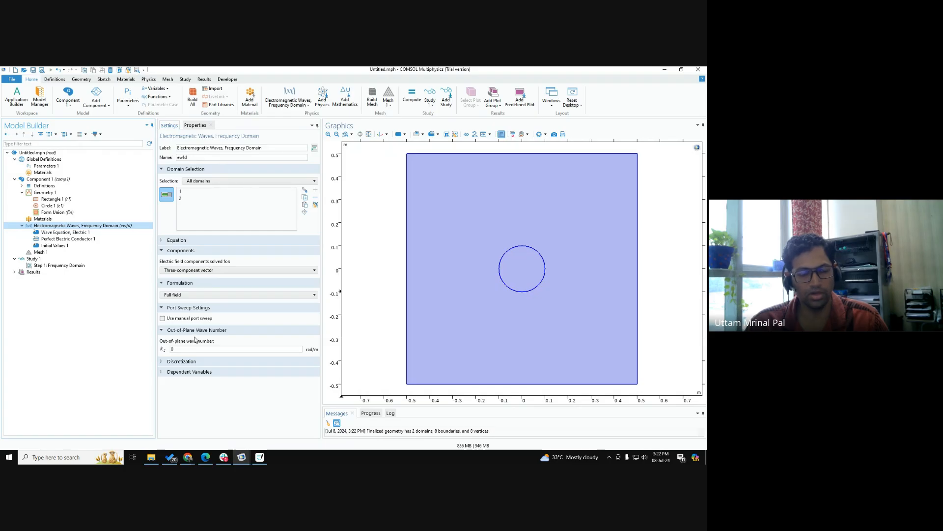
pyautogui.click(97, 226)
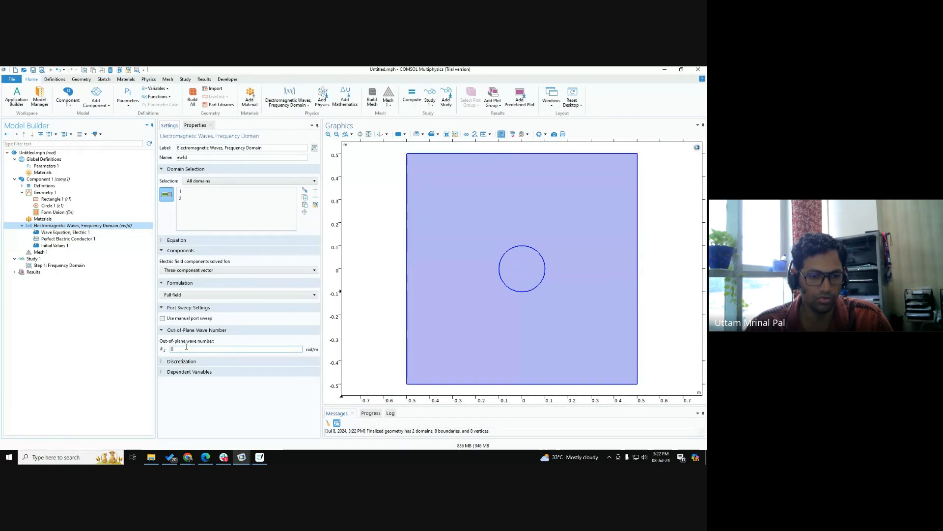
pyautogui.click(183, 270)
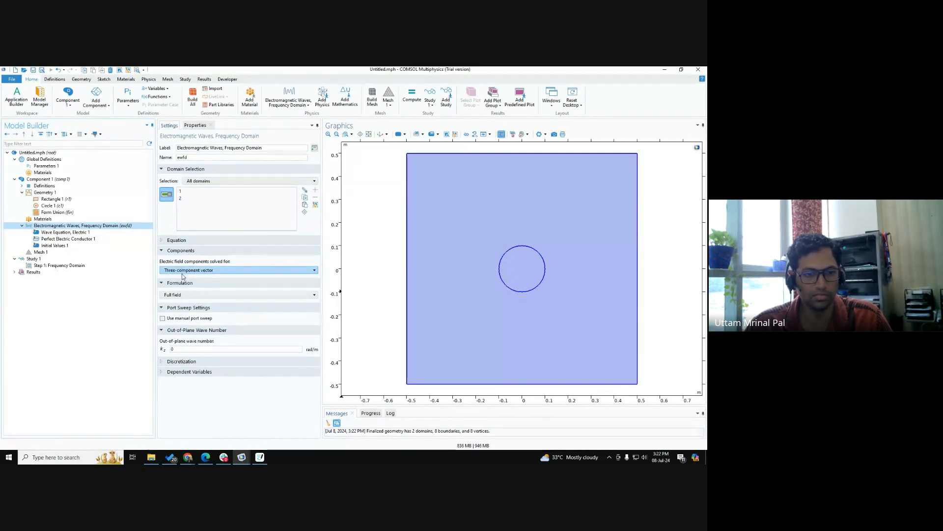
pyautogui.click(205, 262)
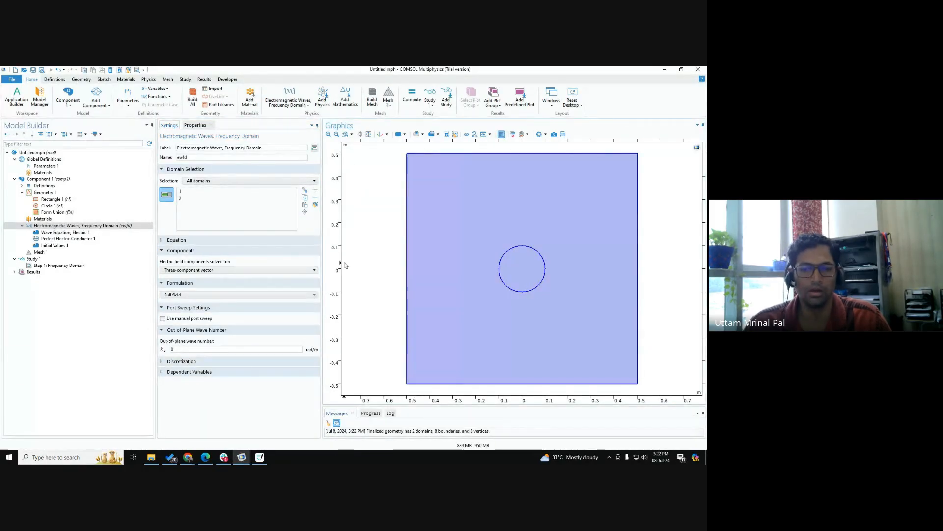
# - Switch to Goodnotes and review the 2D-to-3D sketches of the circle and its extruded cylinder on page 3
pyautogui.hotkey('alt', 'Tab')
pyautogui.scroll(5, 458, 259)
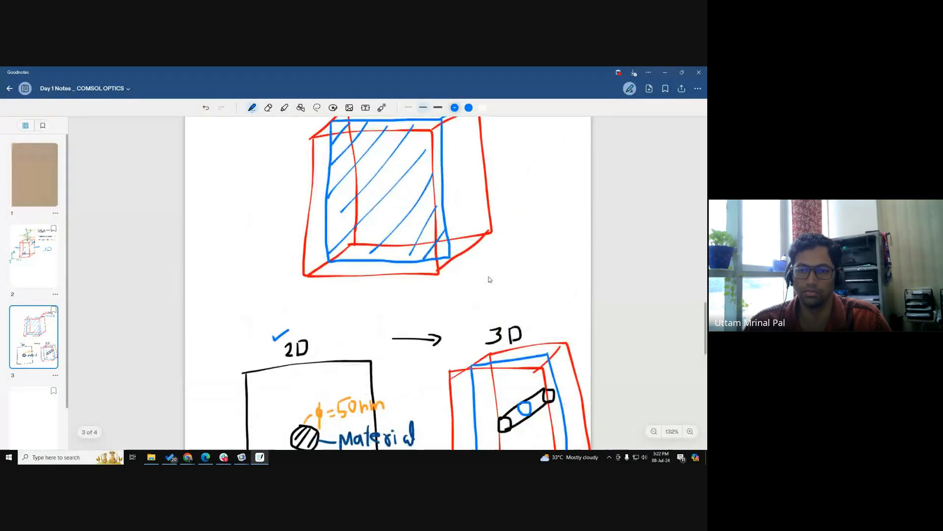
pyautogui.scroll(-5, 489, 276)
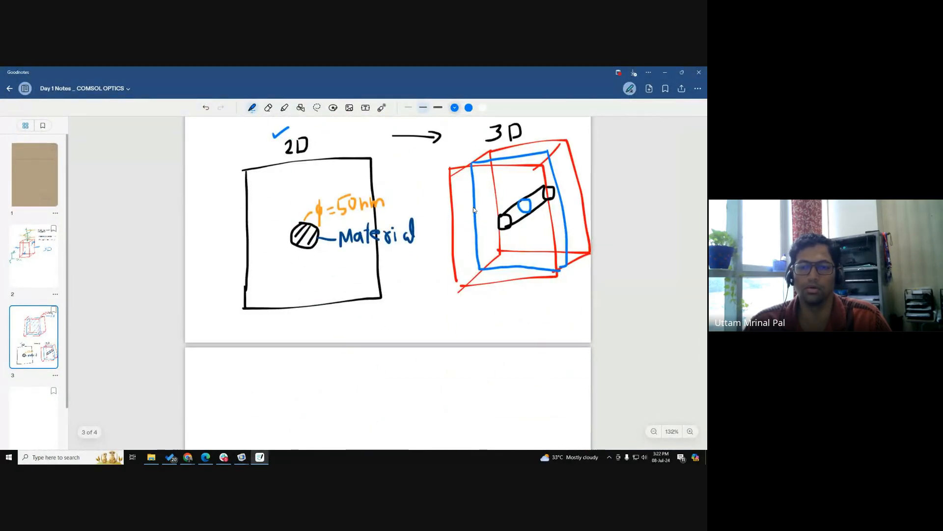
pyautogui.scroll(1, 479, 199)
pyautogui.scroll(-1, 486, 184)
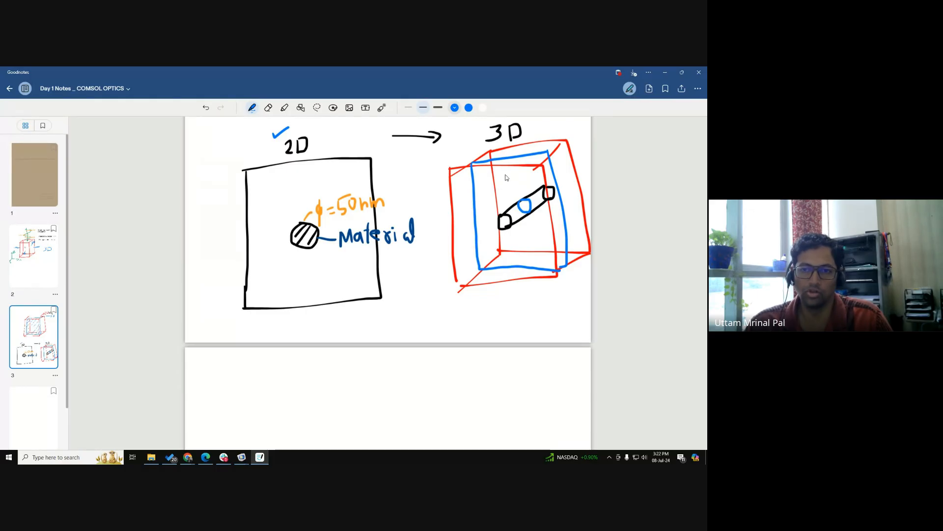
pyautogui.press('ctrl')
pyautogui.press('ctrl')
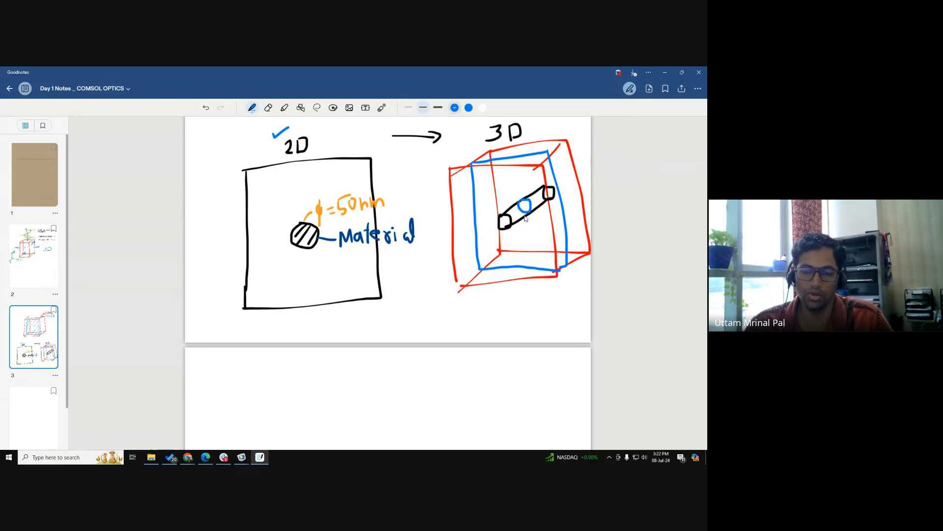
# - Draw a blue wireframe cube with a circle inside it on the blank page 4 of the notes
pyautogui.scroll(-5, 506, 275)
pyautogui.moveTo(435, 237)
pyautogui.mouseDown()
pyautogui.moveTo(434, 321)
pyautogui.moveTo(543, 238)
pyautogui.moveTo(564, 344)
pyautogui.moveTo(434, 363)
pyautogui.mouseUp()
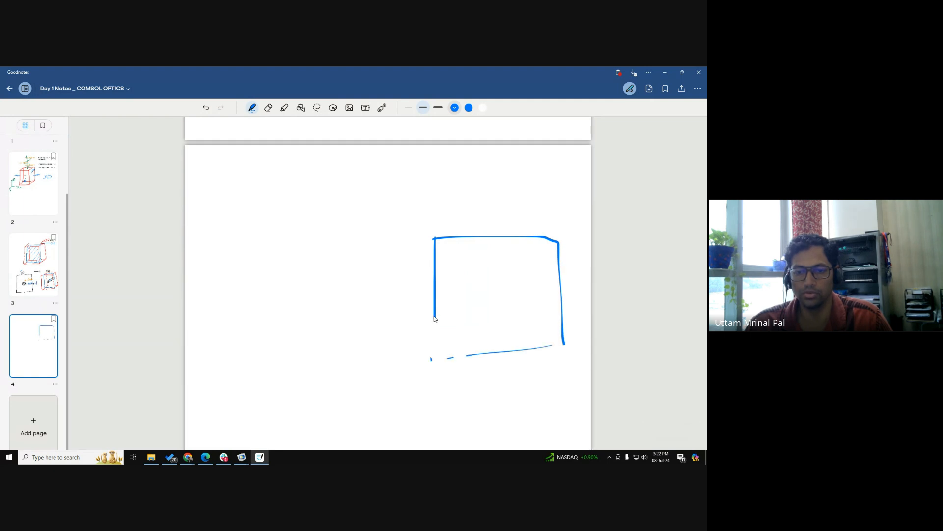
pyautogui.moveTo(434, 319)
pyautogui.mouseDown()
pyautogui.moveTo(472, 363)
pyautogui.moveTo(513, 357)
pyautogui.mouseUp()
pyautogui.moveTo(474, 217); pyautogui.dragTo(472, 324)
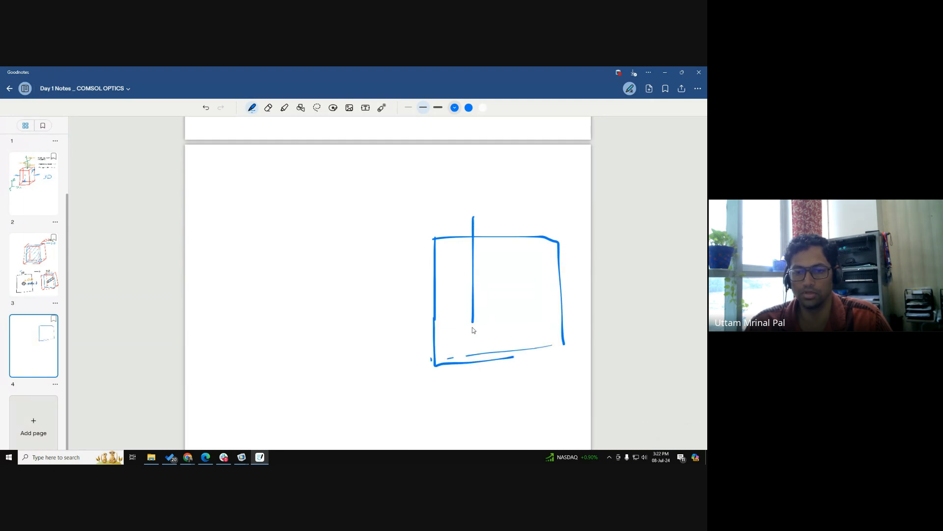
pyautogui.moveTo(476, 213)
pyautogui.mouseDown()
pyautogui.moveTo(575, 202)
pyautogui.moveTo(587, 315)
pyautogui.moveTo(469, 323)
pyautogui.mouseUp()
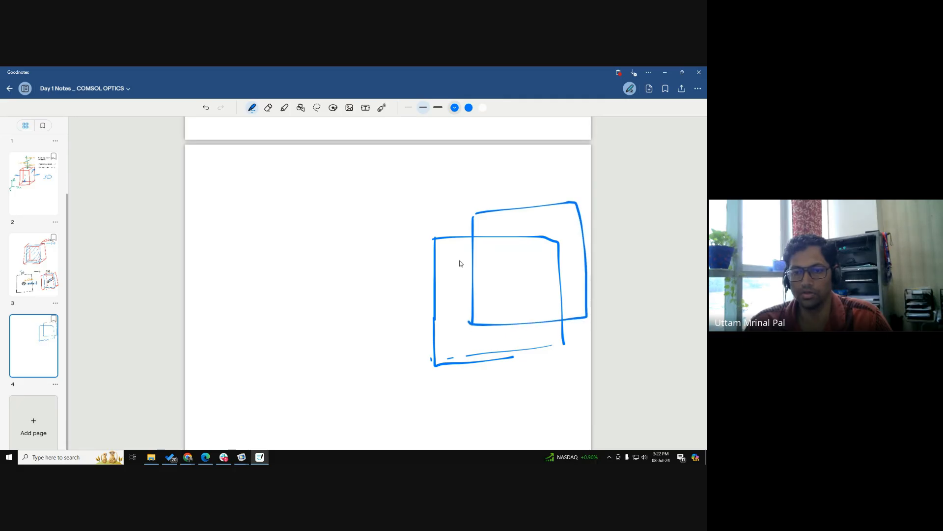
pyautogui.moveTo(474, 214); pyautogui.dragTo(435, 243)
pyautogui.moveTo(583, 207); pyautogui.dragTo(550, 239)
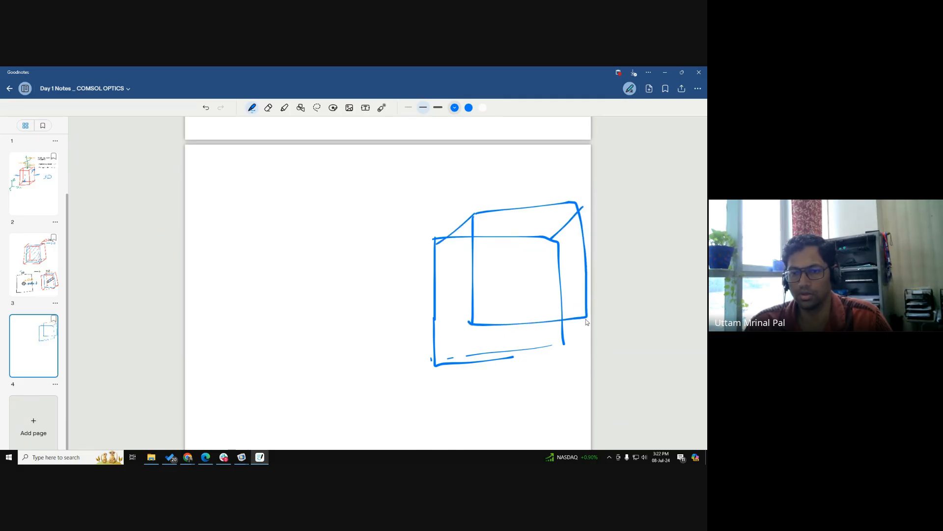
pyautogui.moveTo(470, 325); pyautogui.dragTo(435, 364)
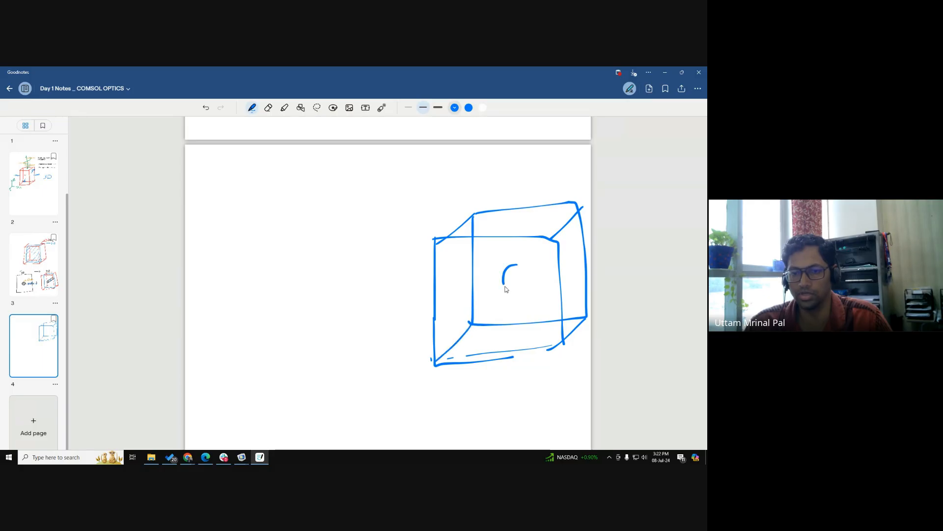
pyautogui.moveTo(505, 287); pyautogui.dragTo(543, 276)
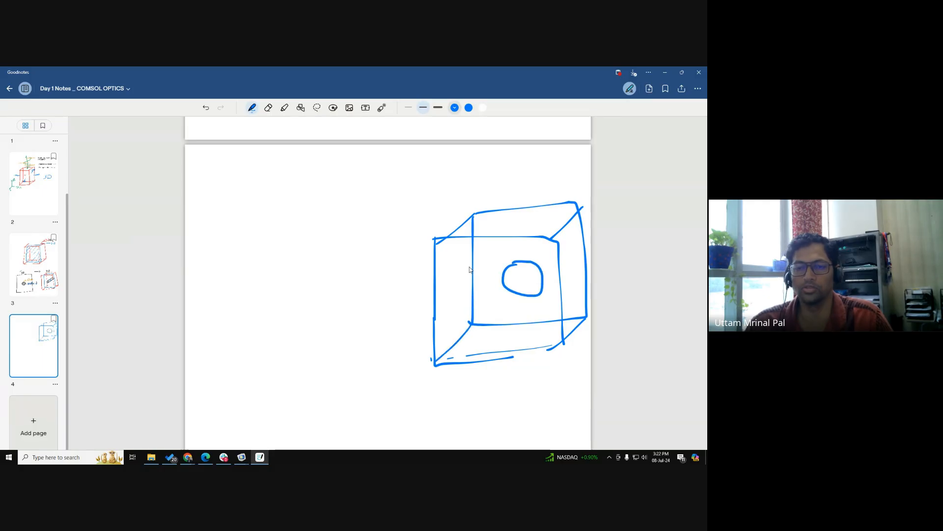
# - Draw a blue arrow leading away from the cube's upper corner and another from the 3D sketch back to the 2D sketch
pyautogui.scroll(4, 455, 343)
pyautogui.scroll(-4, 455, 343)
pyautogui.moveTo(372, 171)
pyautogui.mouseDown()
pyautogui.moveTo(434, 229)
pyautogui.moveTo(363, 159)
pyautogui.mouseUp()
pyautogui.scroll(4, 436, 249)
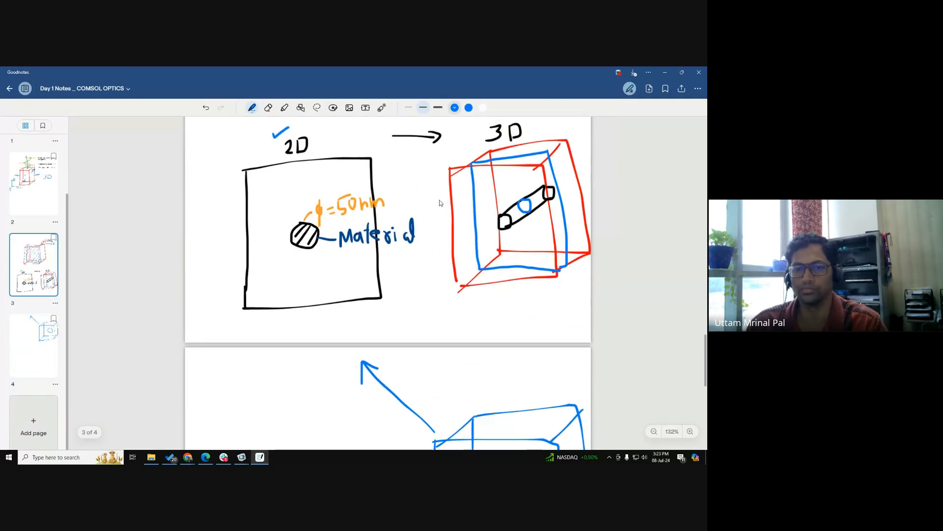
pyautogui.moveTo(398, 256); pyautogui.dragTo(398, 271)
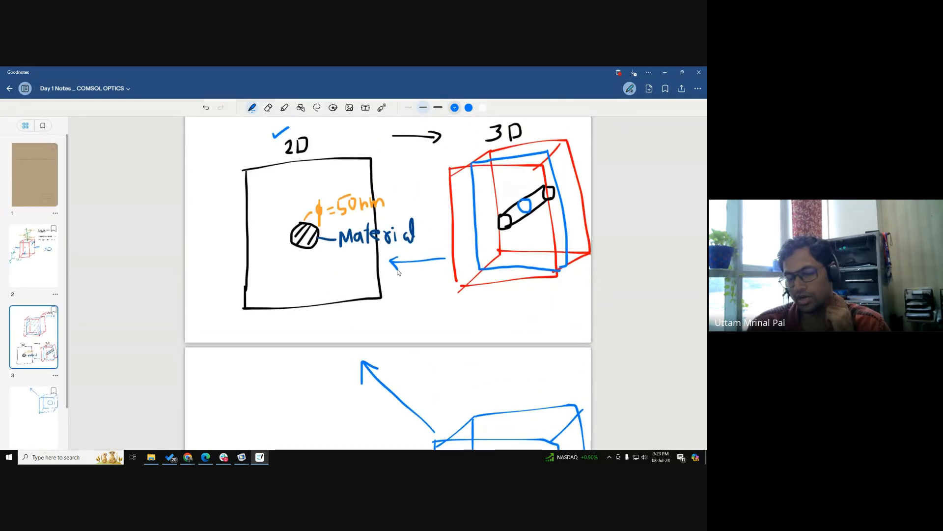
# - Switch to COMSOL and examine the Equation and Discretization settings of the Electromagnetic Waves, Frequency Domain interface
pyautogui.hotkey('alt', 'Tab')
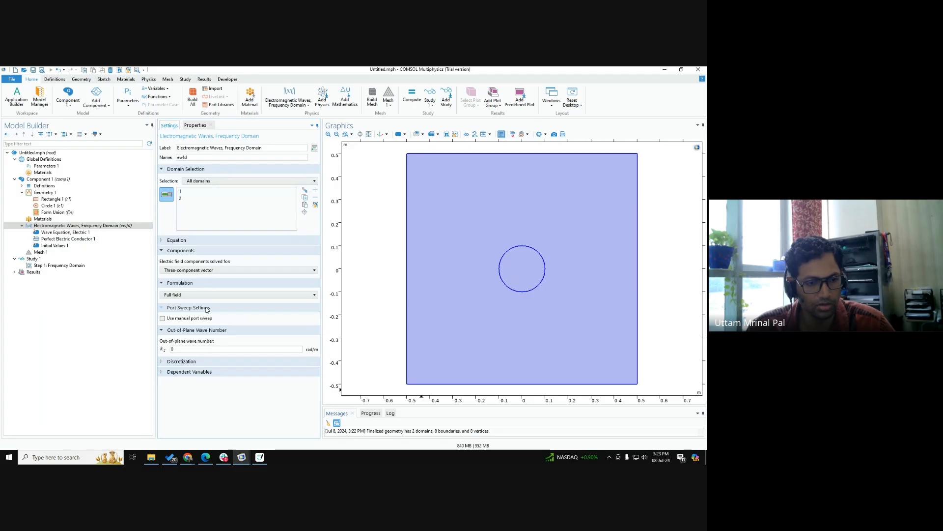
pyautogui.click(171, 240)
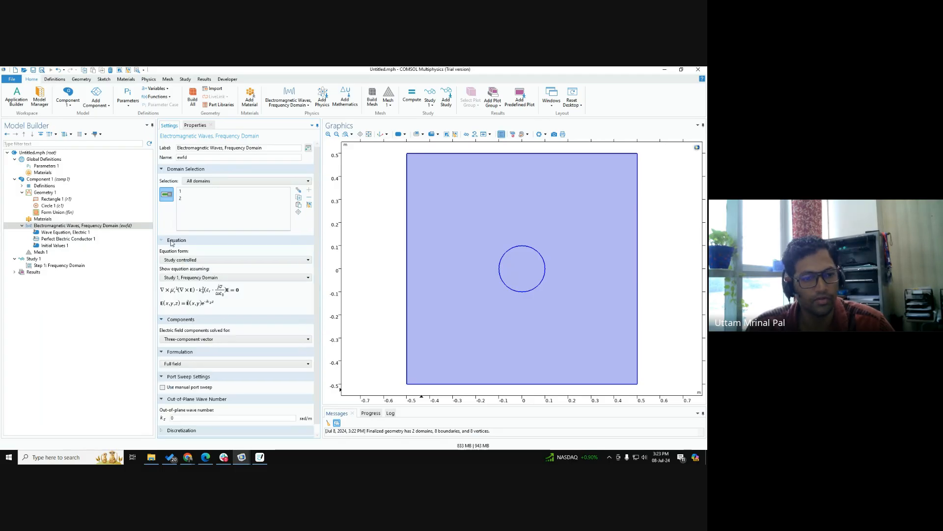
pyautogui.scroll(-1, 180, 251)
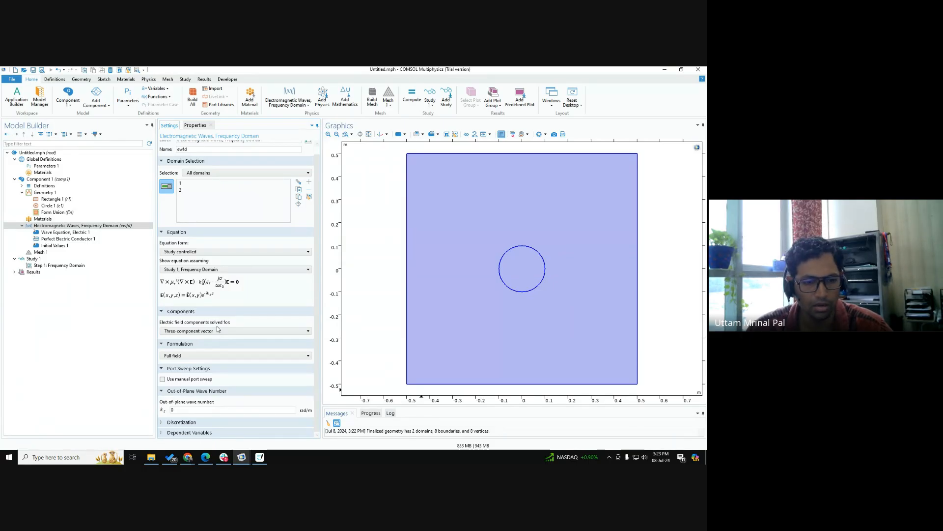
pyautogui.click(182, 422)
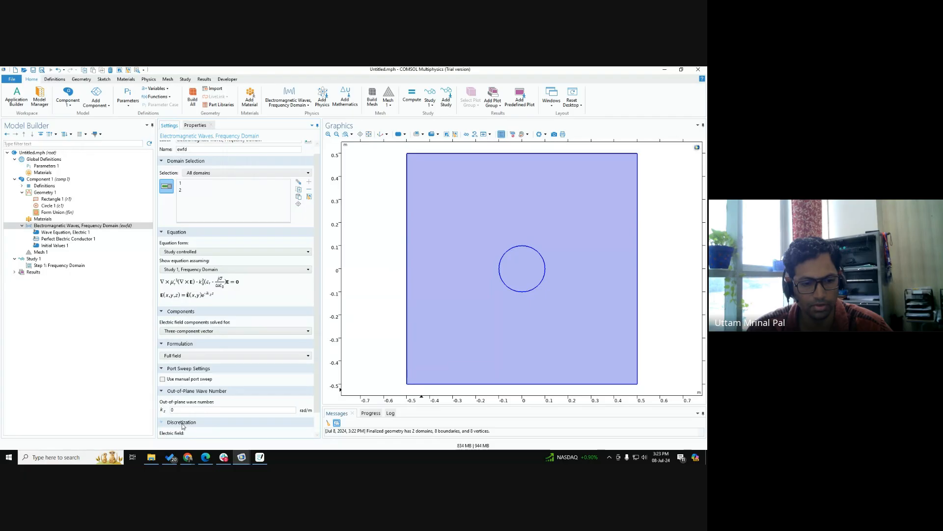
pyautogui.click(181, 422)
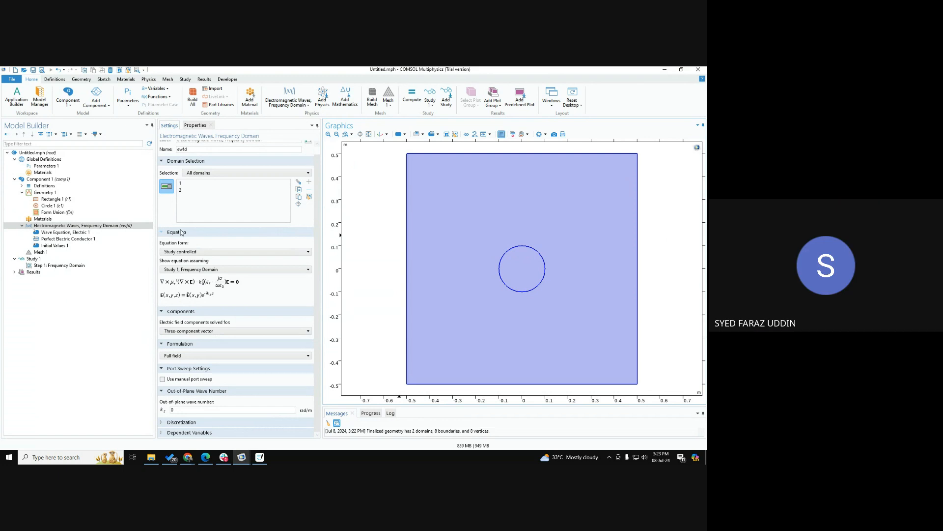
pyautogui.click(162, 233)
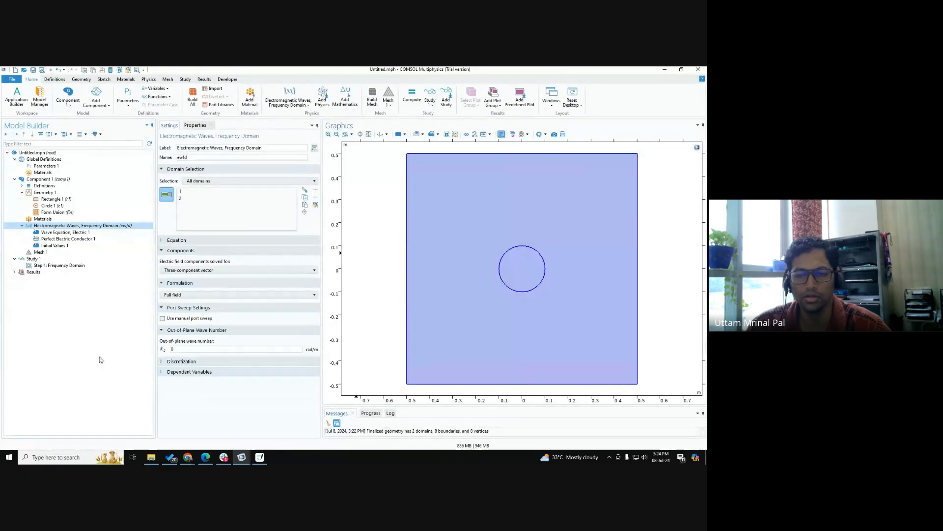
# - Review the 2D and 3D sketches in Goodnotes against the COMSOL physics settings
pyautogui.hotkey('alt', 'Tab')
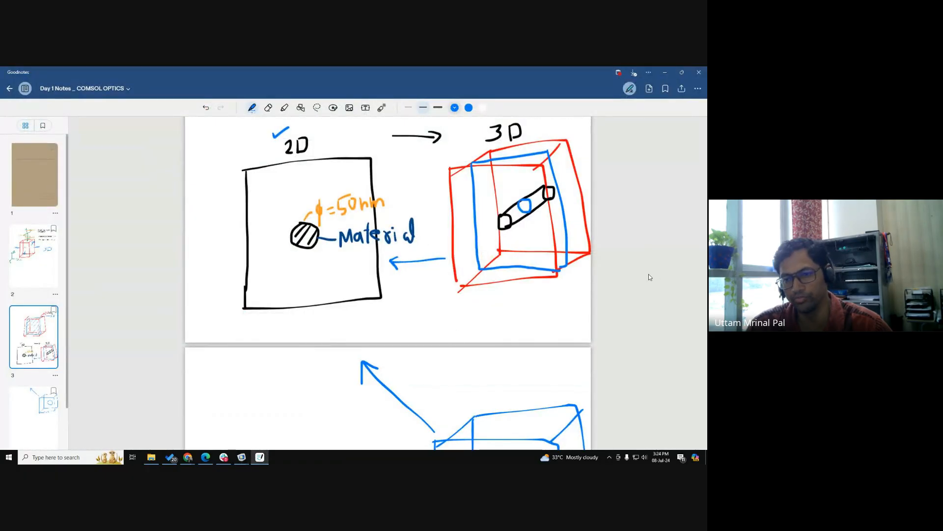
pyautogui.scroll(-2, 648, 274)
pyautogui.scroll(-4, 538, 405)
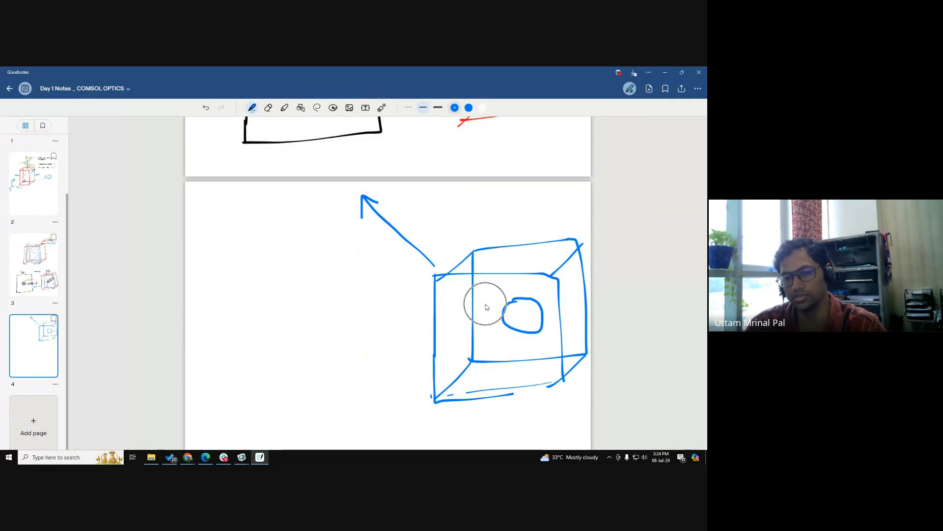
pyautogui.scroll(6, 455, 299)
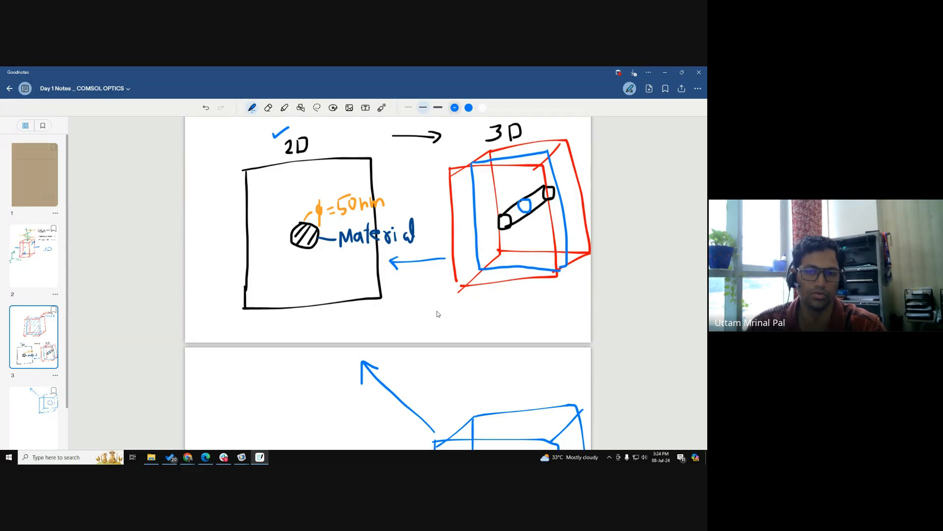
pyautogui.scroll(2, 434, 305)
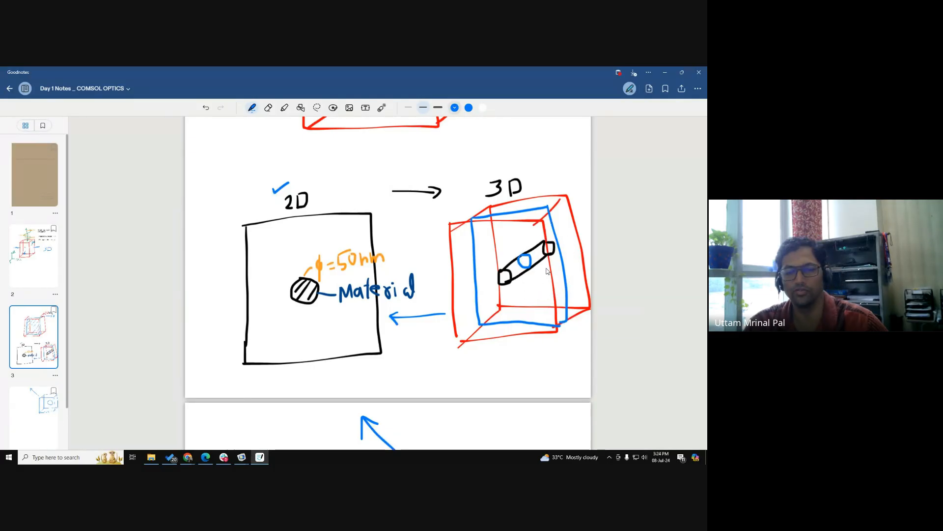
pyautogui.hotkey('alt', 'Tab')
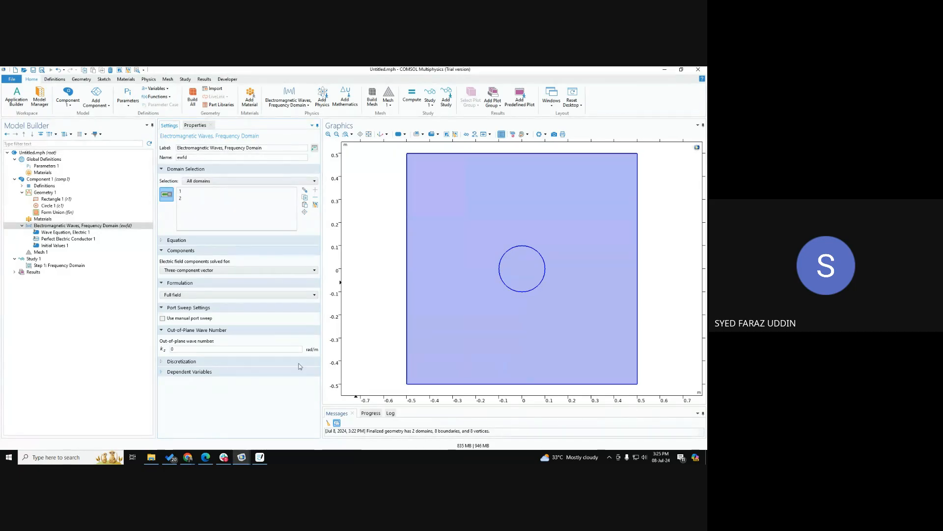
pyautogui.click(270, 395)
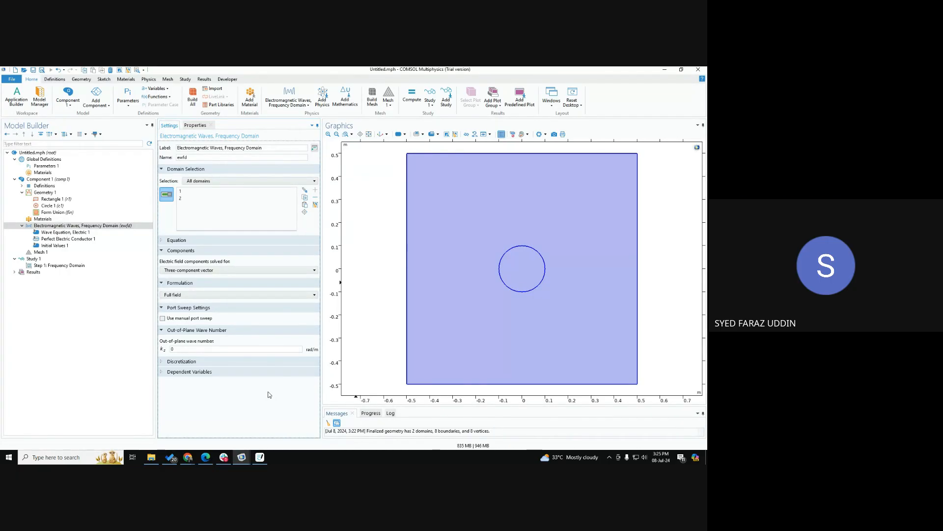
# - Switch to Goodnotes and draw a red rectangle in the empty area below the cube on page 4
pyautogui.hotkey('alt', 'Tab')
pyautogui.scroll(-10, 309, 343)
pyautogui.scroll(4, 289, 284)
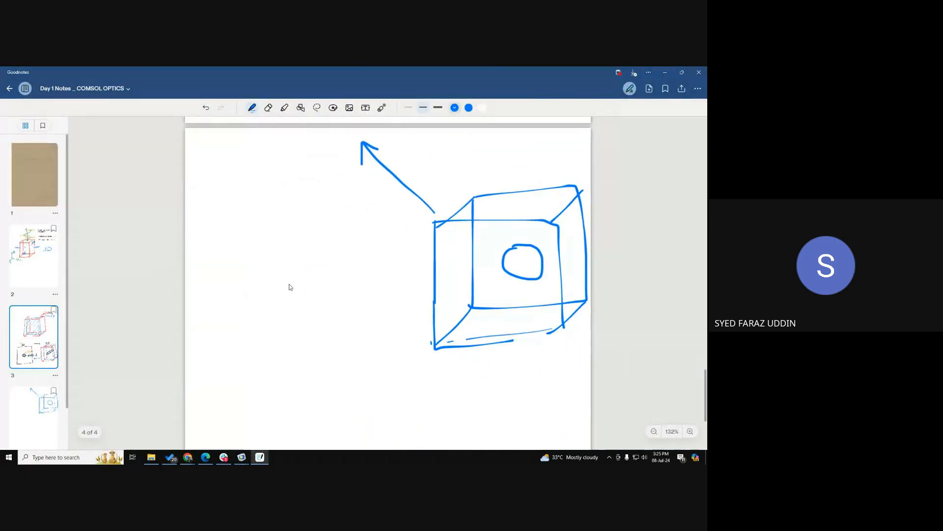
pyautogui.scroll(-4, 285, 278)
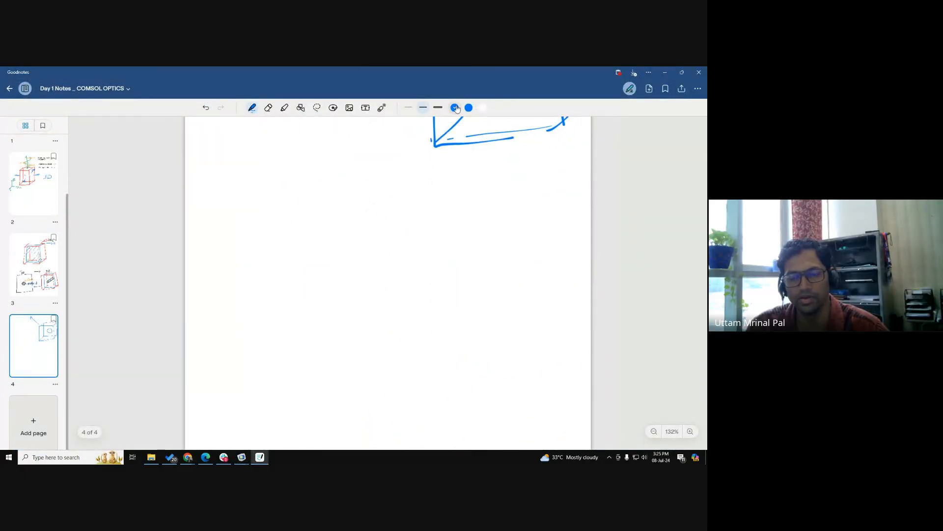
pyautogui.click(455, 108)
pyautogui.click(419, 159)
pyautogui.click(297, 272)
pyautogui.moveTo(293, 259); pyautogui.dragTo(296, 343)
pyautogui.moveTo(294, 256)
pyautogui.mouseDown()
pyautogui.moveTo(421, 246)
pyautogui.moveTo(431, 352)
pyautogui.moveTo(307, 357)
pyautogui.moveTo(301, 342)
pyautogui.mouseUp()
# - Add a hatched red circle inside the rectangle and an arrow from its upper edge to an infinity sign, closing the rectangle's open corner
pyautogui.click(355, 292)
pyautogui.moveTo(356, 291)
pyautogui.mouseDown()
pyautogui.moveTo(350, 322)
pyautogui.moveTo(364, 289)
pyautogui.moveTo(343, 301)
pyautogui.moveTo(360, 322)
pyautogui.mouseUp()
pyautogui.moveTo(369, 252)
pyautogui.mouseDown()
pyautogui.moveTo(402, 219)
pyautogui.moveTo(443, 205)
pyautogui.moveTo(423, 206)
pyautogui.mouseUp()
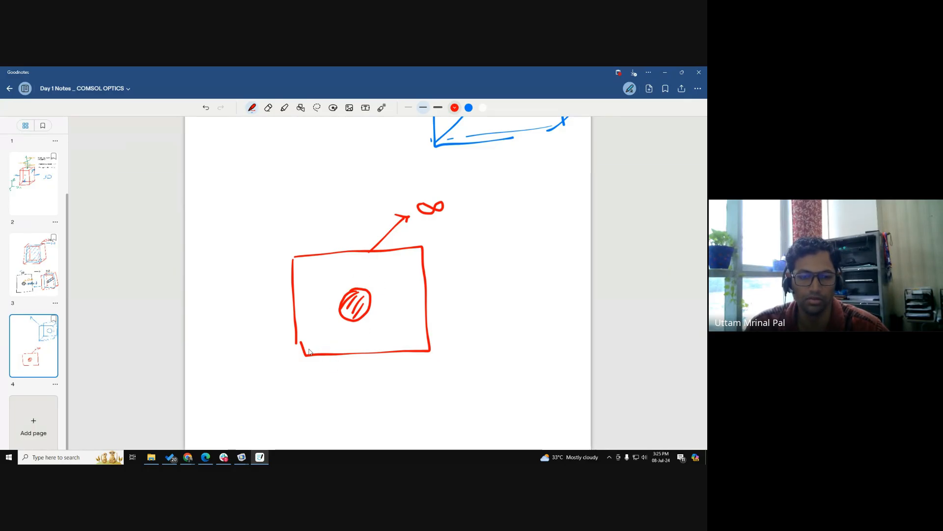
pyautogui.moveTo(296, 343); pyautogui.dragTo(302, 341)
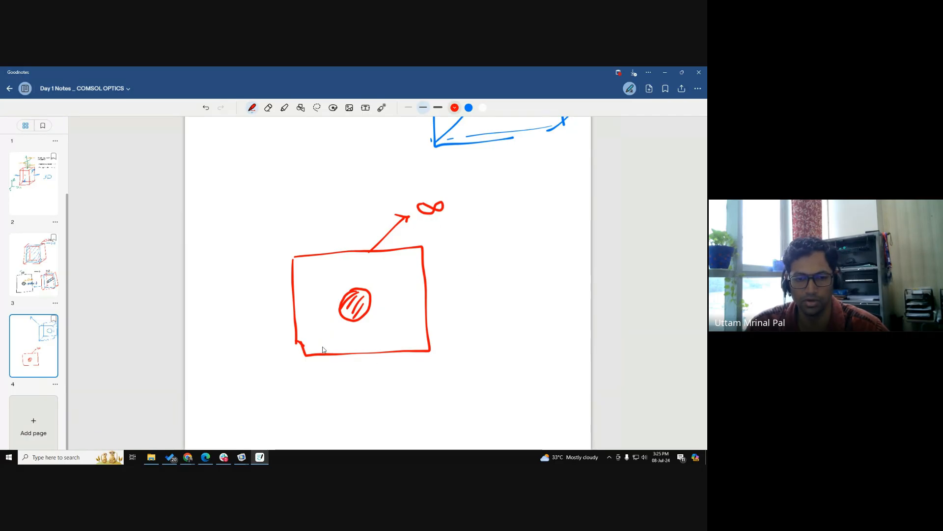
# - Draw a red arrow from the rectangle's lower edge diagonally outward to a negative infinity sign
pyautogui.moveTo(325, 342)
pyautogui.mouseDown()
pyautogui.moveTo(284, 390)
pyautogui.moveTo(295, 396)
pyautogui.moveTo(259, 400)
pyautogui.moveTo(279, 398)
pyautogui.moveTo(273, 403)
pyautogui.mouseUp()
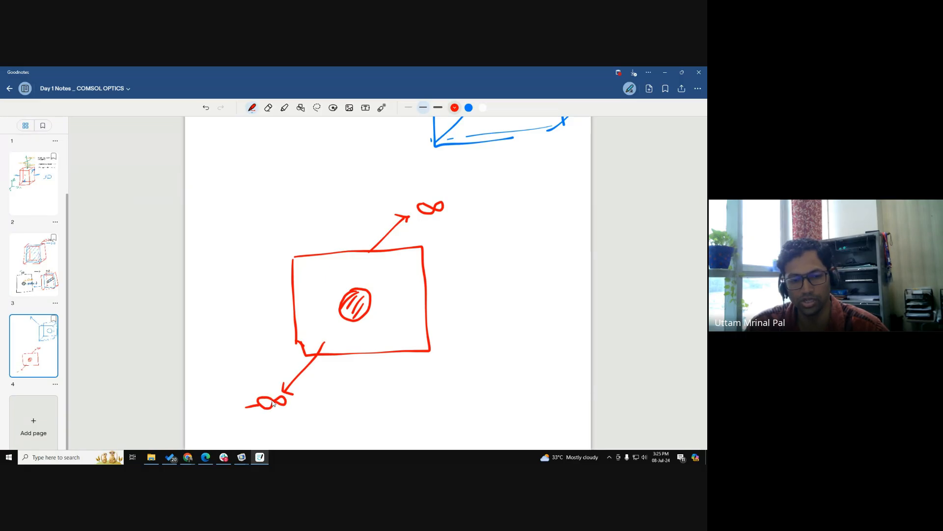
# - Mark the depth of the 3D box on page 3 with a black double-headed arrow labelled 500 nm
pyautogui.scroll(10, 367, 308)
pyautogui.scroll(1, 367, 308)
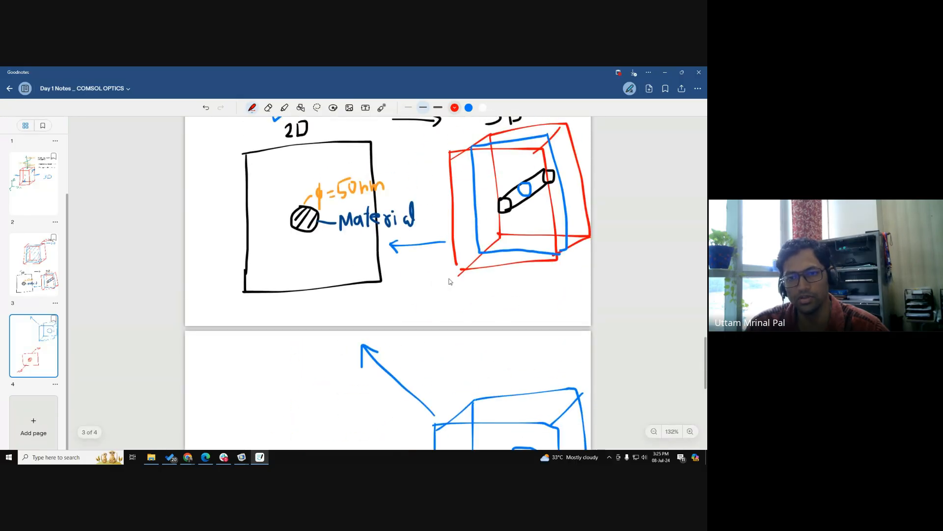
pyautogui.click(455, 107)
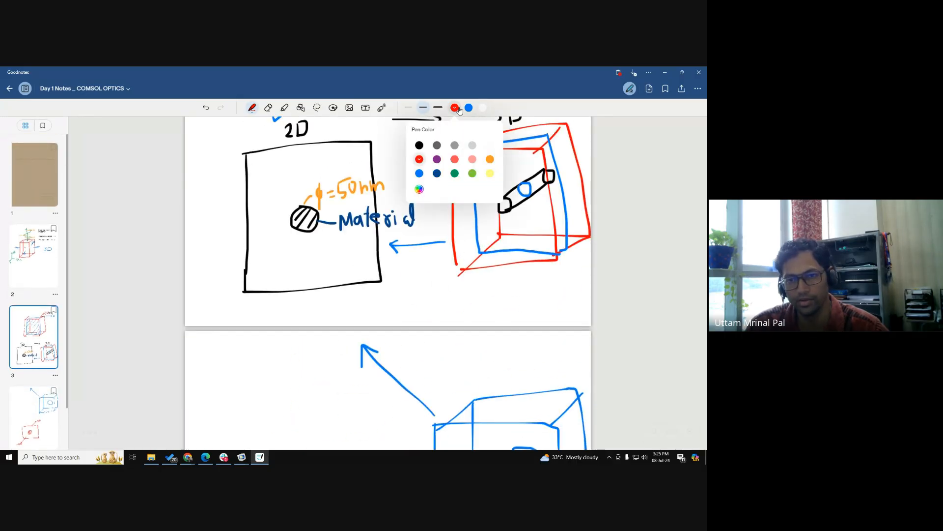
pyautogui.click(419, 145)
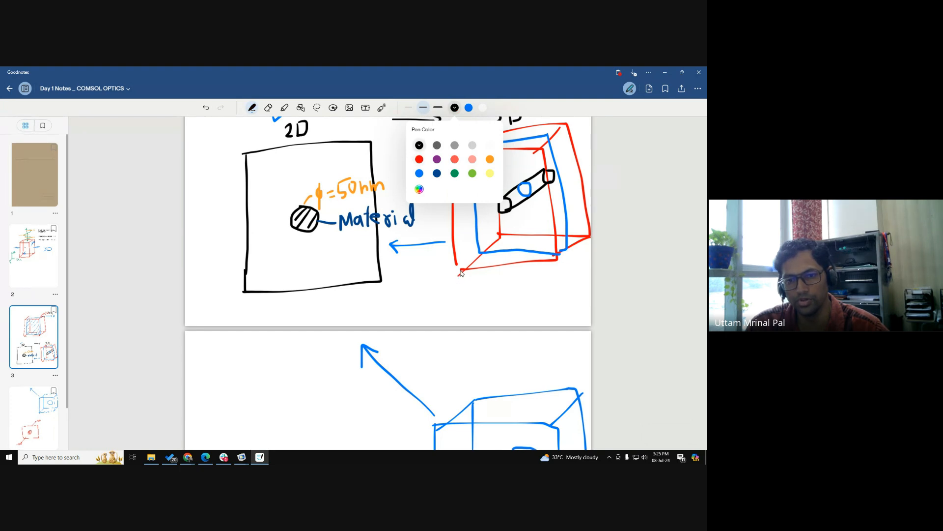
pyautogui.moveTo(492, 232)
pyautogui.mouseDown()
pyautogui.moveTo(460, 266)
pyautogui.moveTo(468, 265)
pyautogui.mouseUp()
pyautogui.moveTo(486, 233)
pyautogui.mouseDown()
pyautogui.moveTo(497, 237)
pyautogui.moveTo(460, 235)
pyautogui.moveTo(509, 217)
pyautogui.mouseUp()
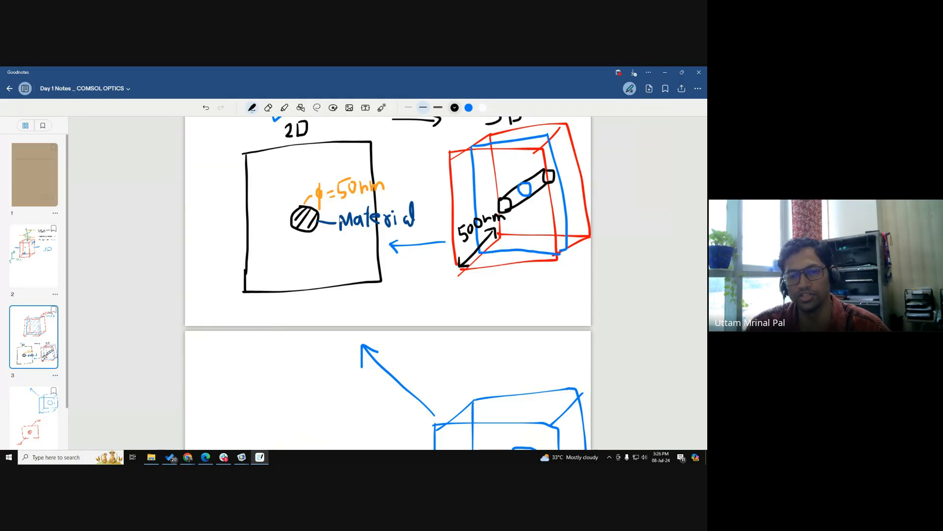
# - Draw a black double-headed diagonal arrow through the 2D square's lower-left corner and label it with an infinity sign
pyautogui.moveTo(256, 278)
pyautogui.mouseDown()
pyautogui.moveTo(225, 308)
pyautogui.moveTo(237, 310)
pyautogui.mouseUp()
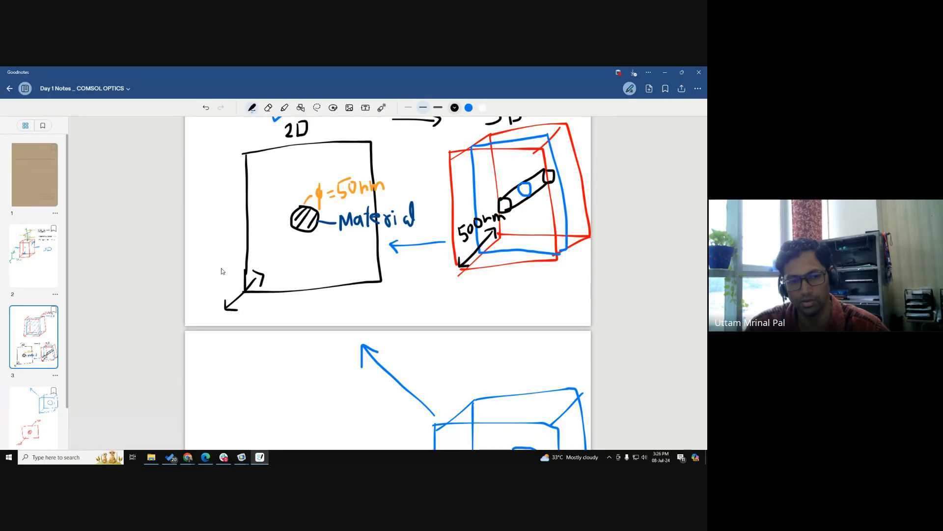
pyautogui.moveTo(222, 271)
pyautogui.mouseDown()
pyautogui.moveTo(241, 270)
pyautogui.moveTo(229, 271)
pyautogui.mouseUp()
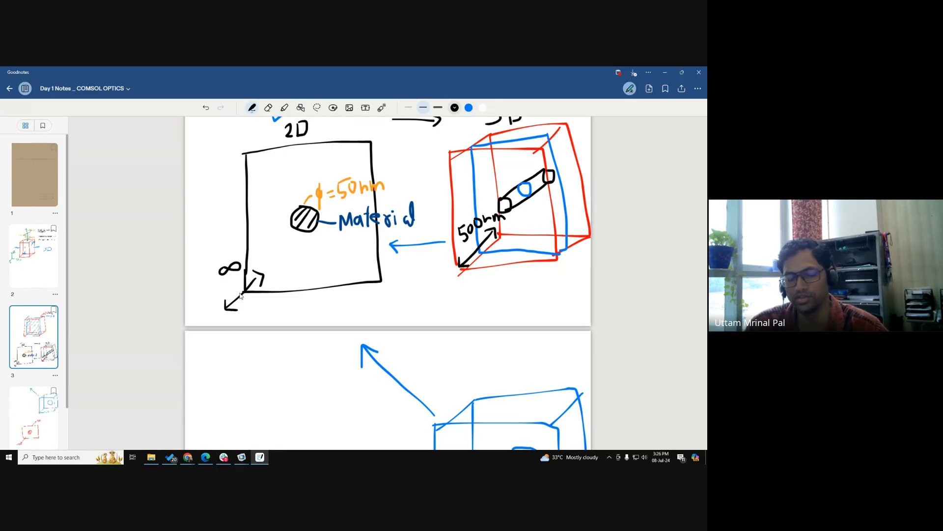
pyautogui.scroll(1, 242, 295)
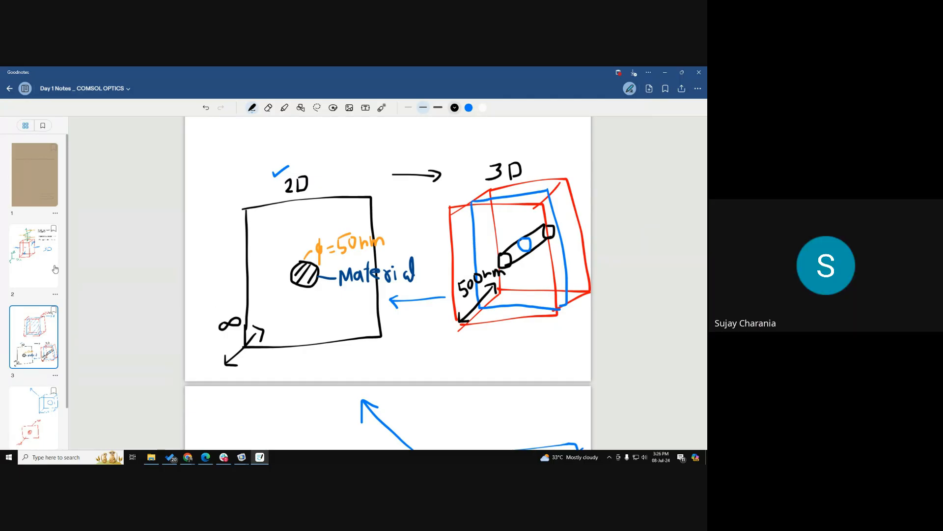
# - Switch to the Google Meet call, look through the participant list, close it and return to Goodnotes
pyautogui.moveTo(192, 456)
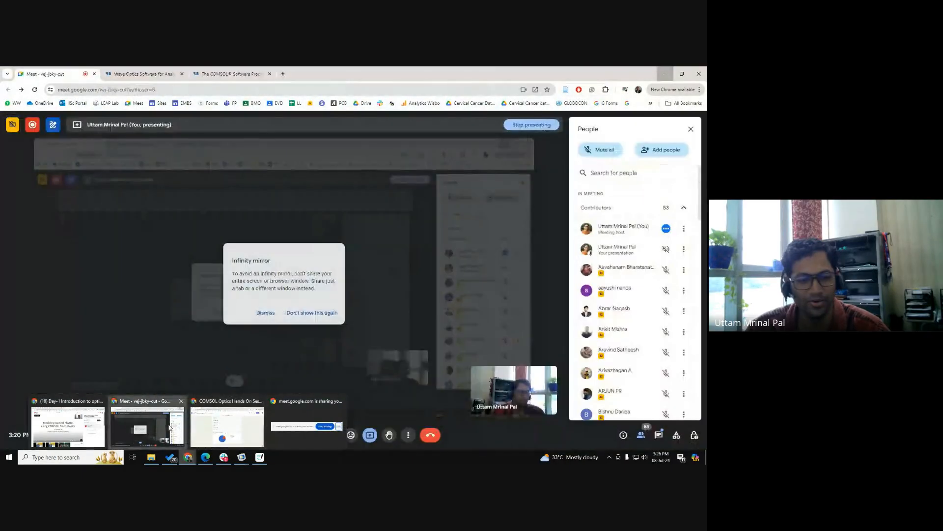
pyautogui.click(147, 425)
pyautogui.scroll(-8, 627, 319)
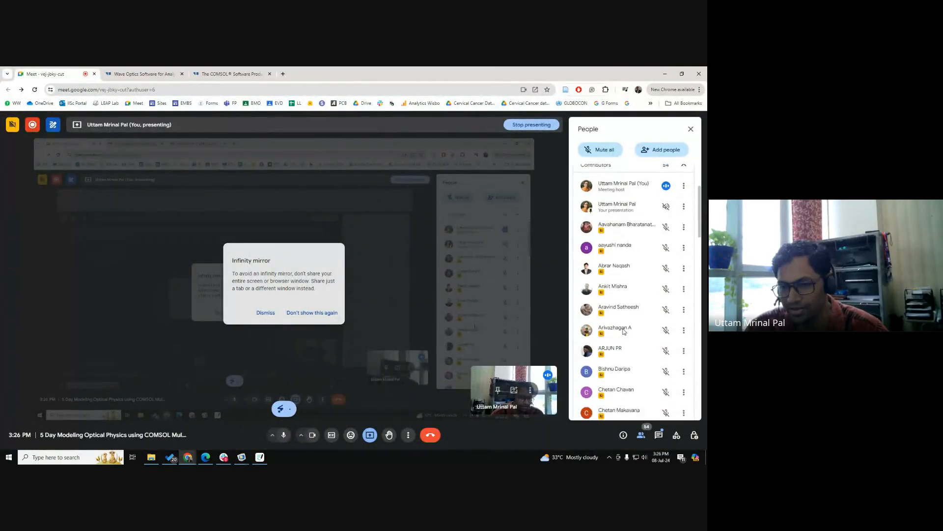
pyautogui.scroll(-15, 624, 331)
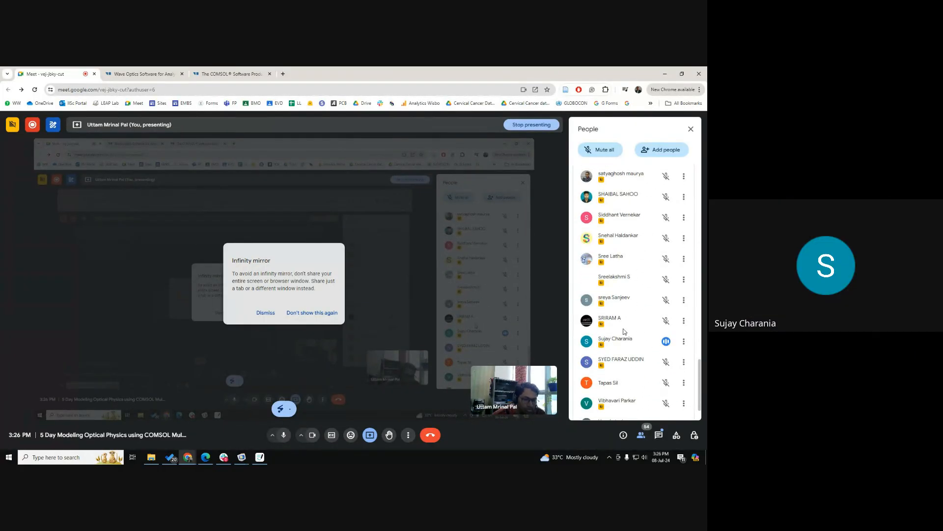
pyautogui.click(690, 130)
pyautogui.click(664, 73)
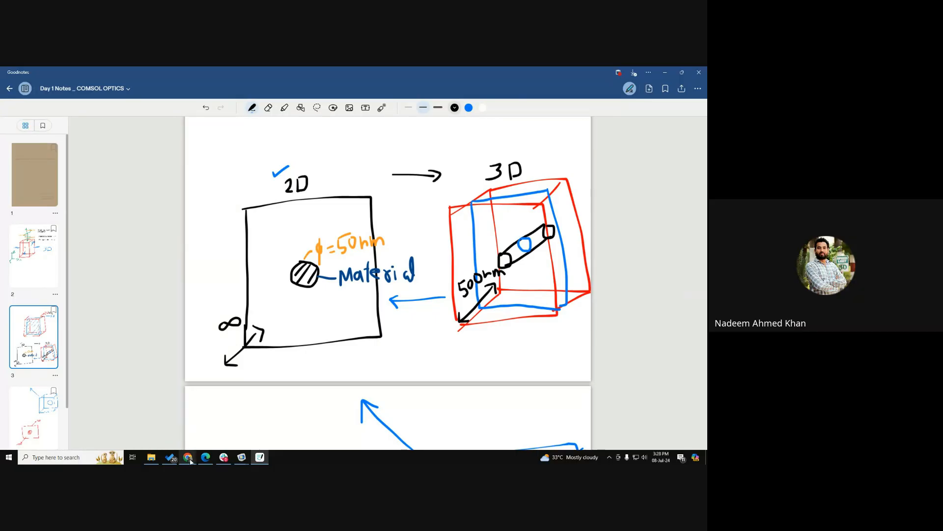
# - Check the Google Meet call window, return to Goodnotes and check the system sound volume
pyautogui.moveTo(190, 459)
pyautogui.click(148, 426)
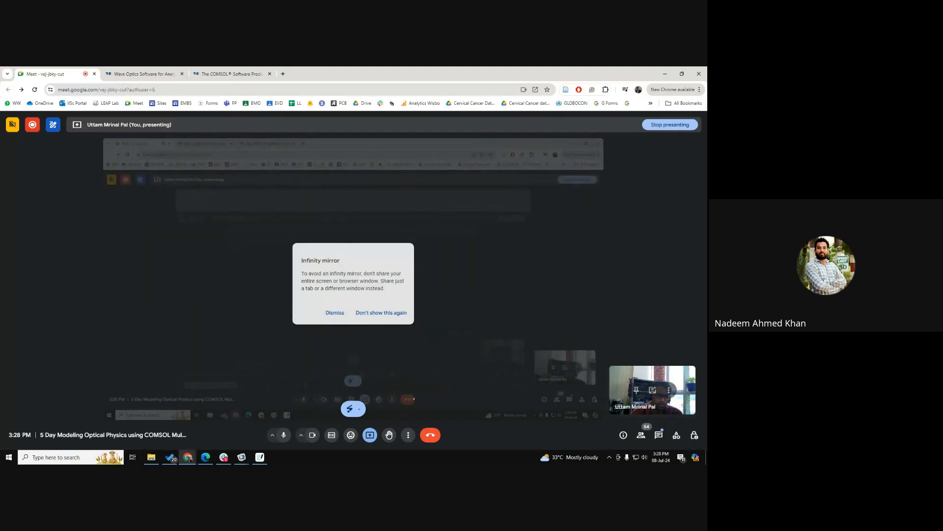
pyautogui.click(665, 73)
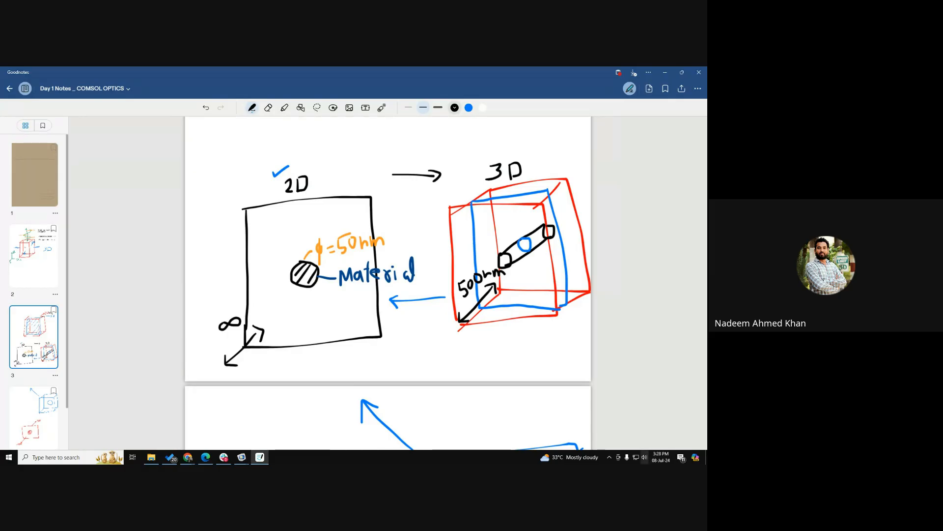
pyautogui.click(645, 458)
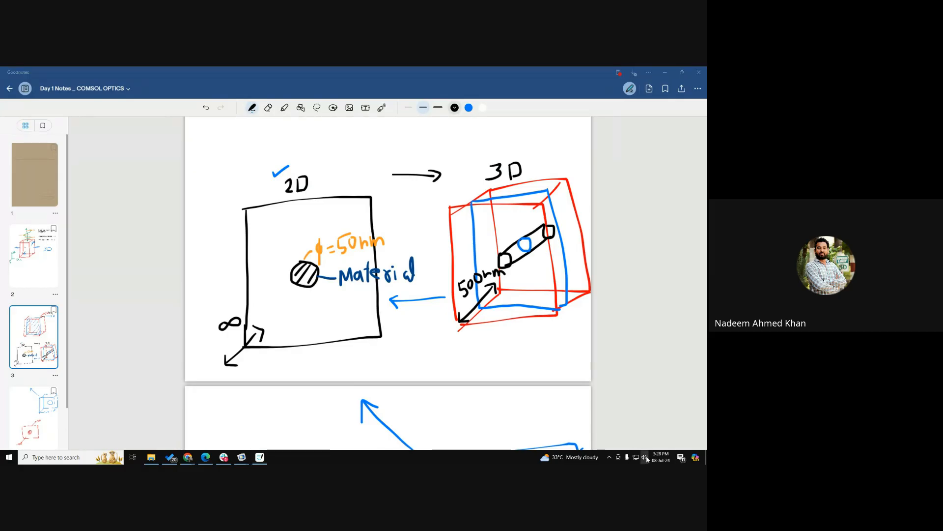
pyautogui.click(624, 342)
# - Add a blank page 5 after the last sketch and draw a vertical red line as a rectangle's left edge
pyautogui.scroll(-8, 492, 346)
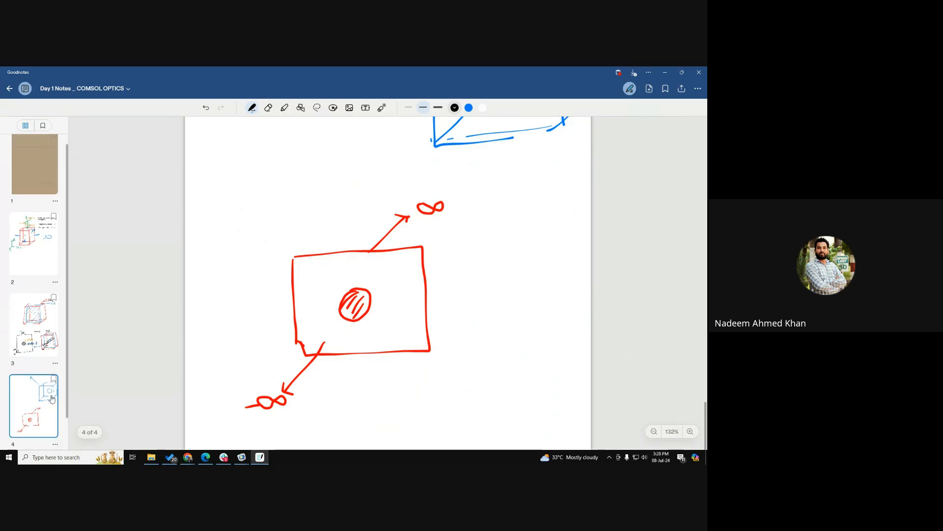
pyautogui.click(33, 422)
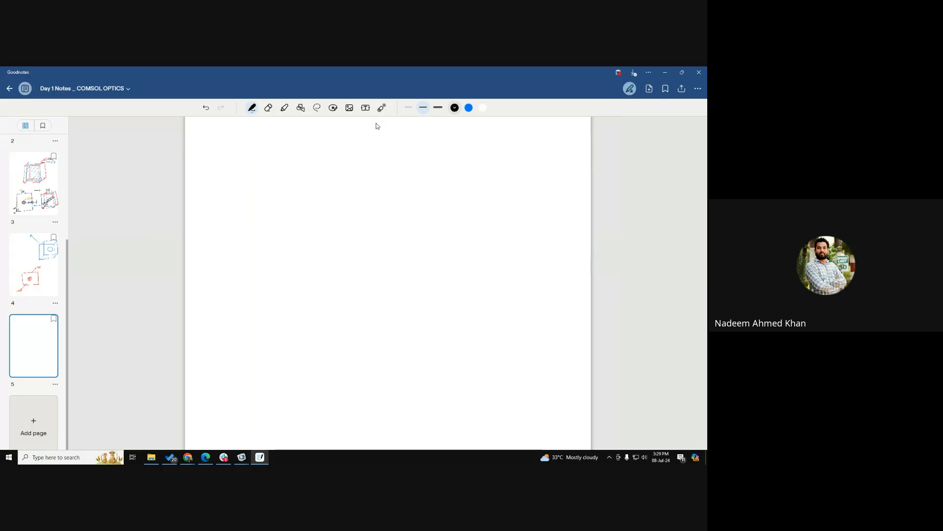
pyautogui.click(458, 111)
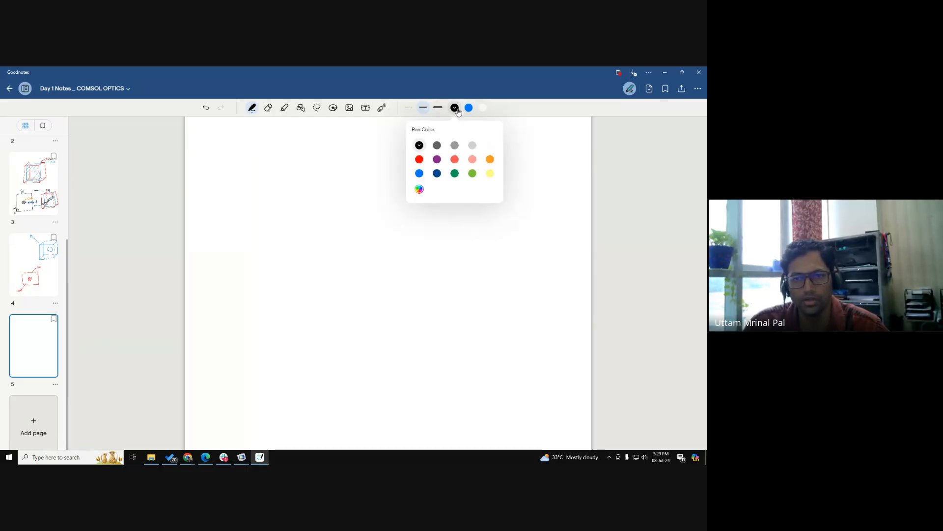
pyautogui.click(420, 159)
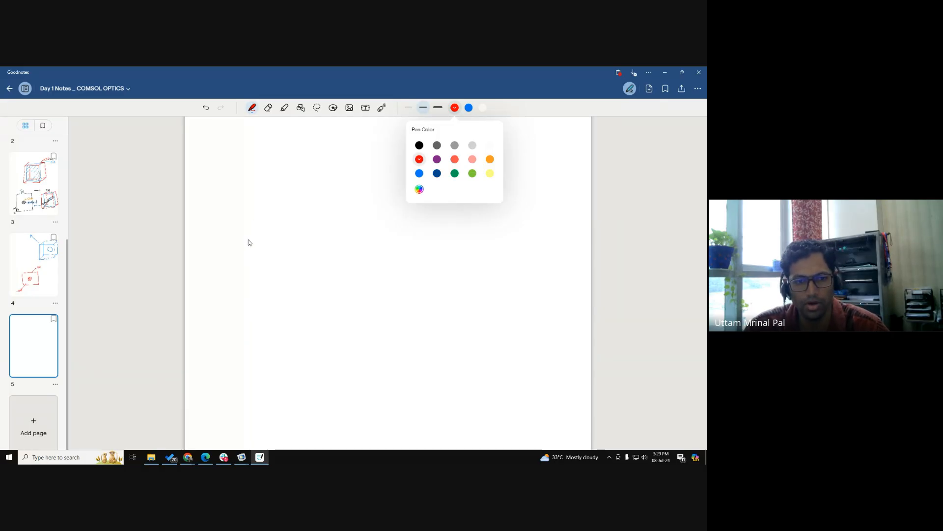
pyautogui.click(187, 247)
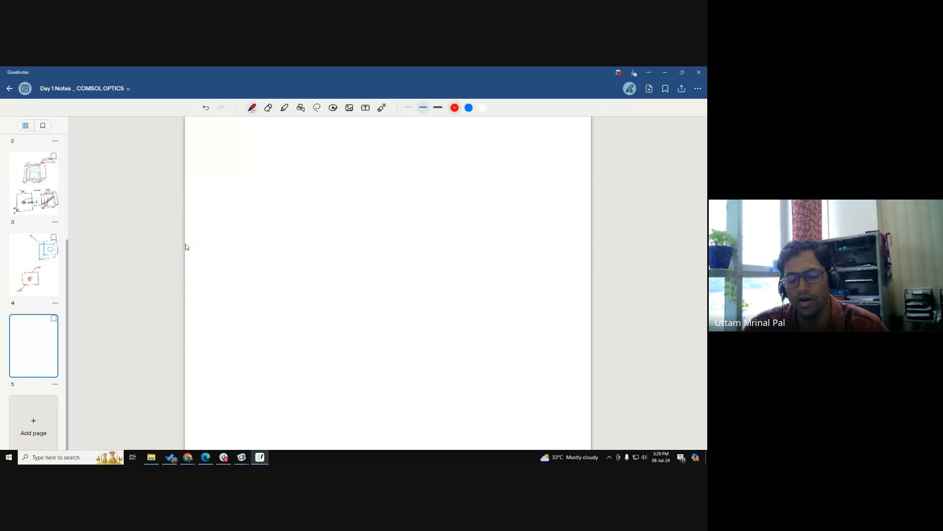
pyautogui.moveTo(237, 209); pyautogui.dragTo(233, 333)
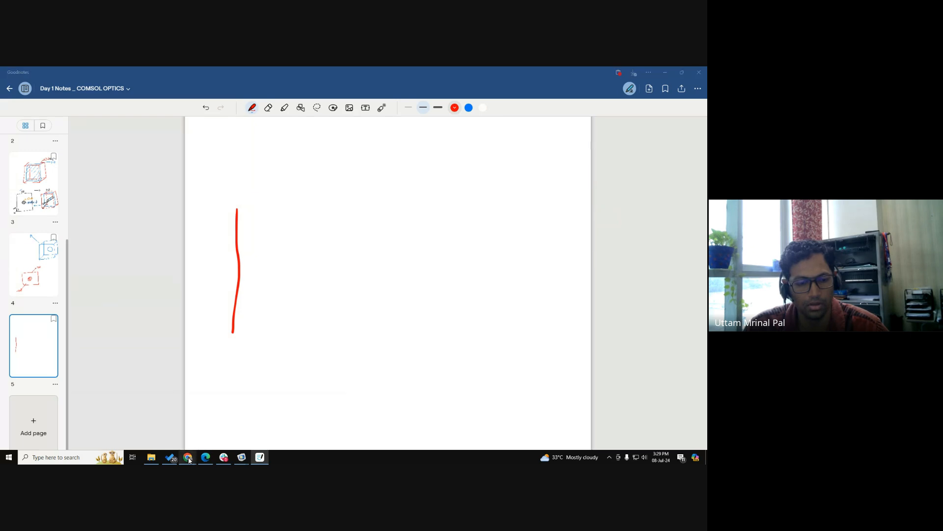
# - Switch to the Google Meet call, admit the waiting participant and return to Goodnotes
pyautogui.click(188, 457)
pyautogui.click(162, 439)
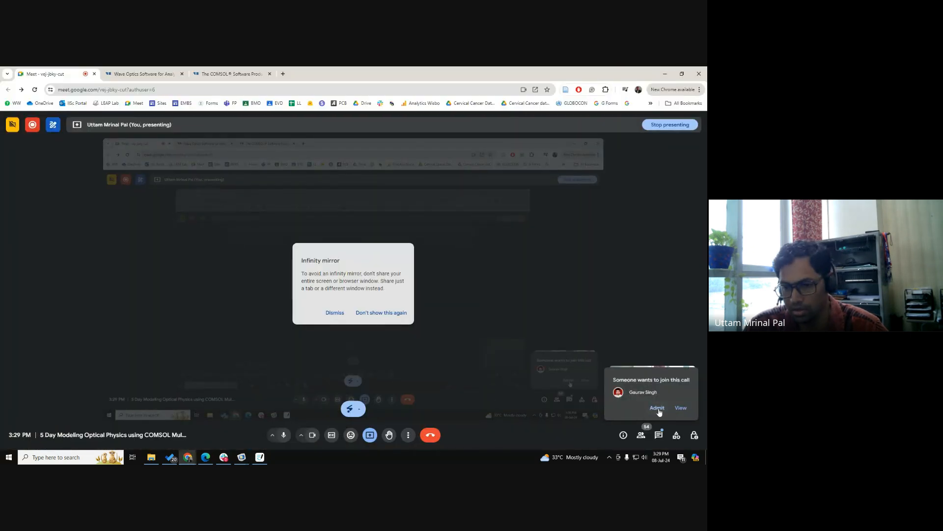
pyautogui.click(658, 412)
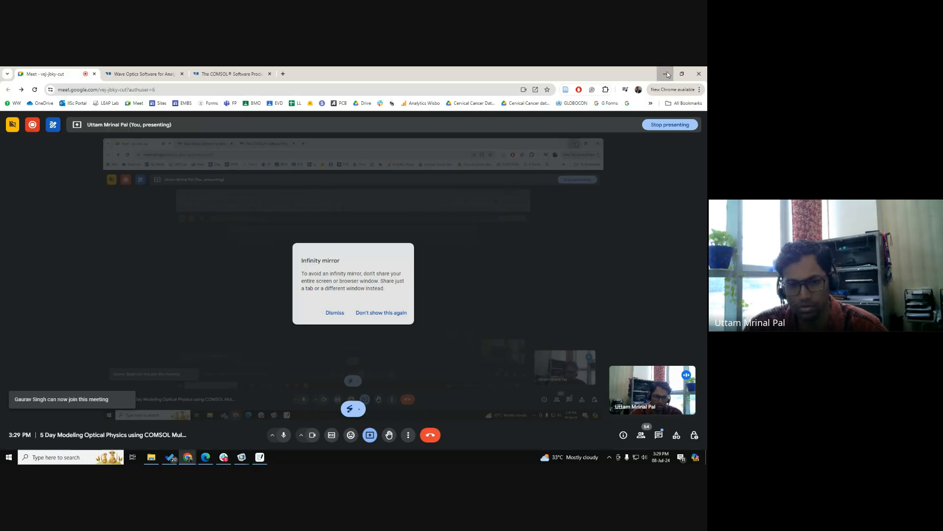
pyautogui.click(665, 73)
# - Complete the wide red rectangle on page 5 and draw a horizontal row of four red circles inside it
pyautogui.moveTo(237, 208)
pyautogui.mouseDown()
pyautogui.moveTo(533, 206)
pyautogui.moveTo(541, 260)
pyautogui.moveTo(537, 337)
pyautogui.moveTo(233, 336)
pyautogui.mouseUp()
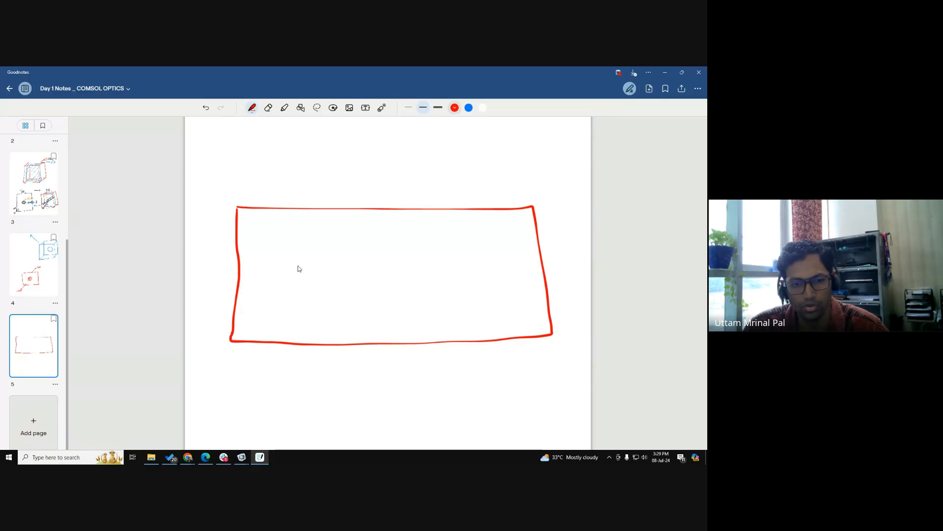
pyautogui.moveTo(290, 276)
pyautogui.mouseDown()
pyautogui.moveTo(316, 287)
pyautogui.moveTo(304, 262)
pyautogui.moveTo(293, 266)
pyautogui.mouseUp()
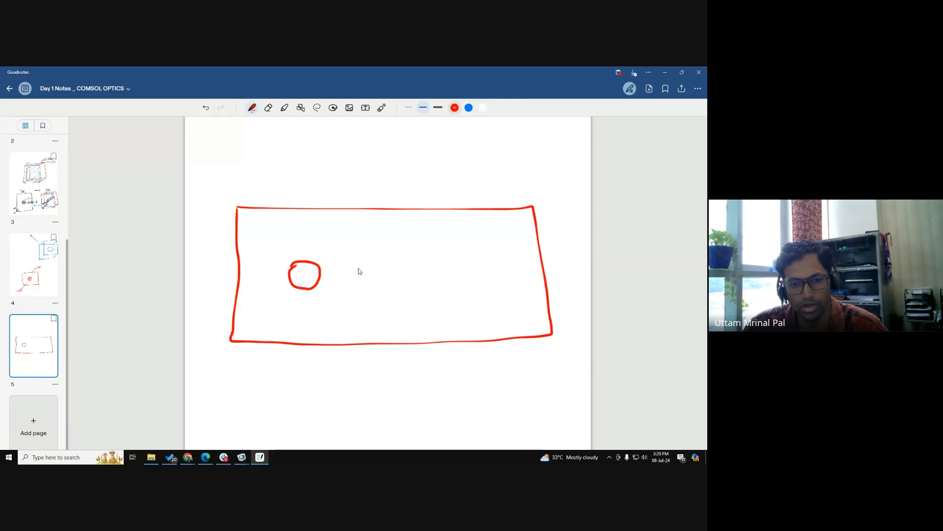
pyautogui.moveTo(360, 266)
pyautogui.mouseDown()
pyautogui.moveTo(348, 280)
pyautogui.moveTo(364, 264)
pyautogui.moveTo(411, 283)
pyautogui.moveTo(417, 264)
pyautogui.mouseUp()
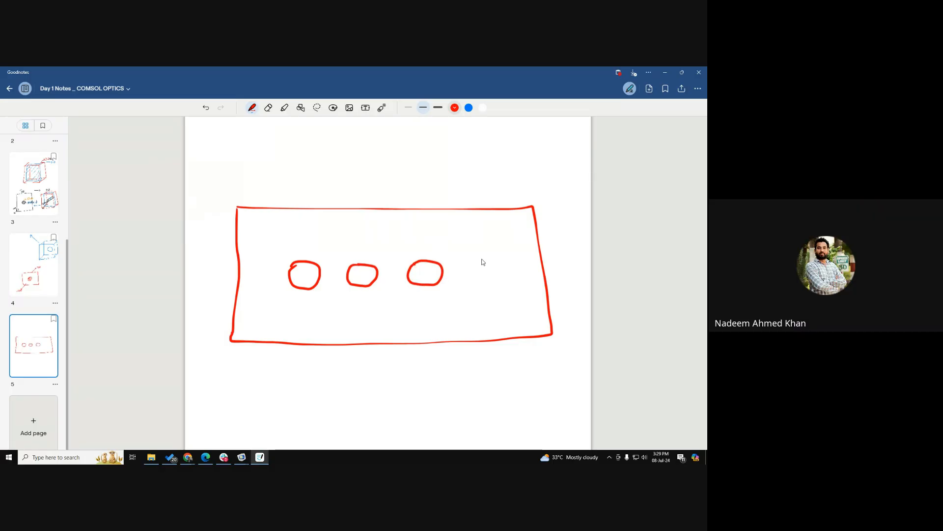
pyautogui.moveTo(482, 259)
pyautogui.mouseDown()
pyautogui.moveTo(473, 280)
pyautogui.moveTo(499, 261)
pyautogui.moveTo(480, 260)
pyautogui.mouseUp()
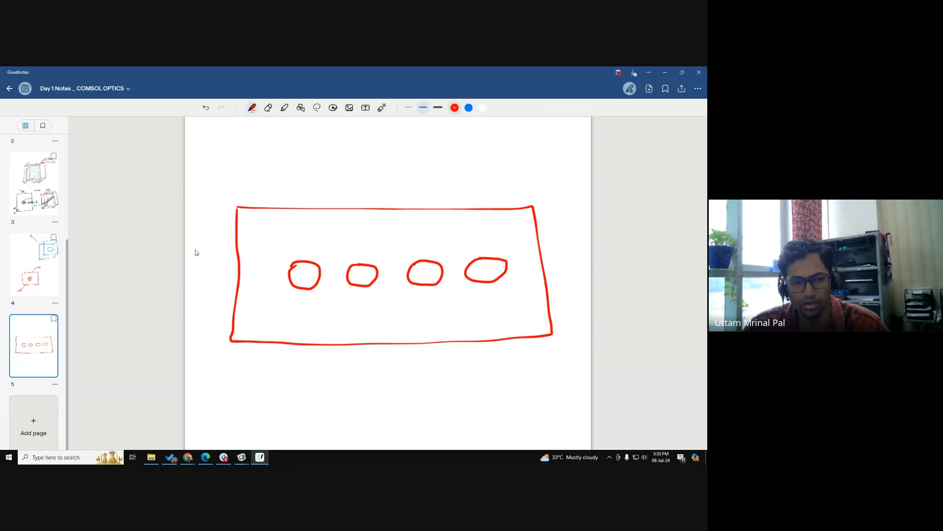
# - Draw a pair of slanted black lines outside each upper corner of the red rectangle
pyautogui.click(453, 107)
pyautogui.click(419, 146)
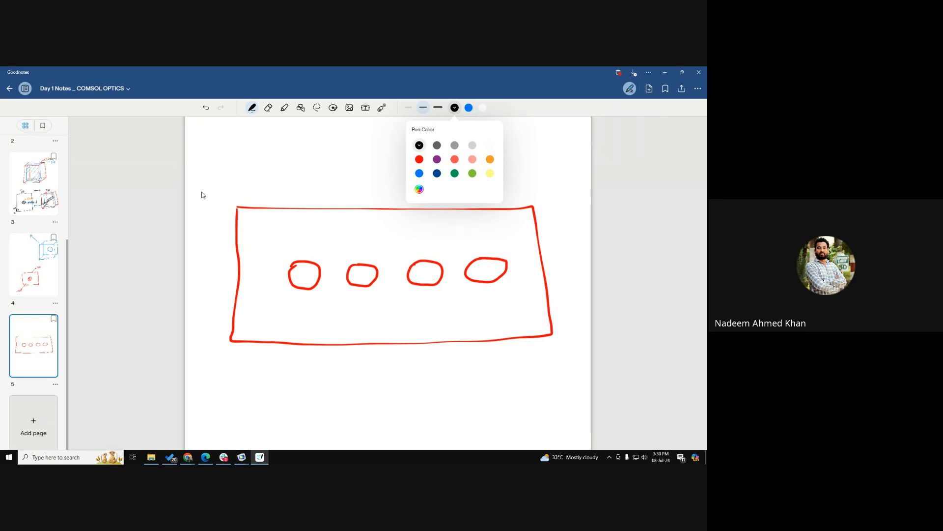
pyautogui.moveTo(190, 170); pyautogui.dragTo(209, 194)
pyautogui.moveTo(198, 165); pyautogui.dragTo(224, 190)
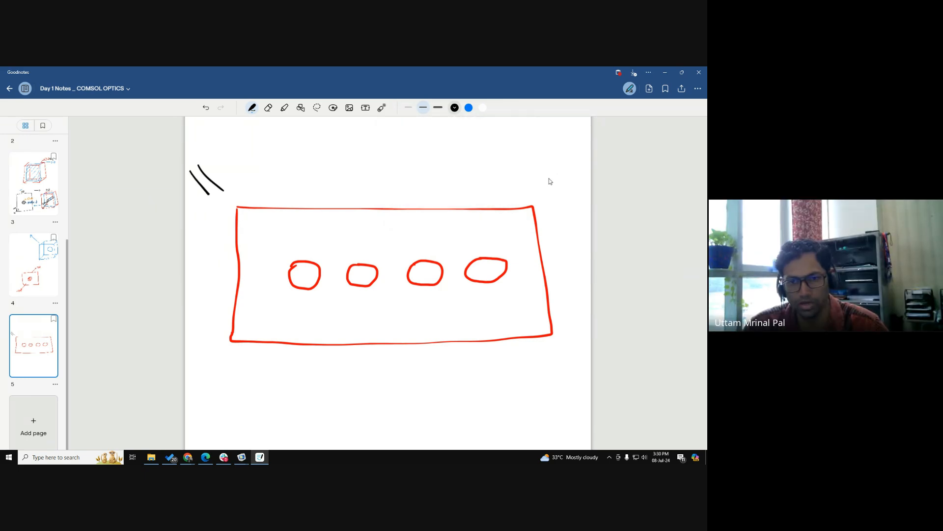
pyautogui.moveTo(546, 184); pyautogui.dragTo(588, 156)
pyautogui.click(575, 162)
pyautogui.moveTo(556, 184); pyautogui.dragTo(583, 166)
# - Sketch a black inverted bell curve with crossing axes above the rectangle, plus a small ellipse and downward arrow beneath it
pyautogui.moveTo(363, 125); pyautogui.dragTo(366, 183)
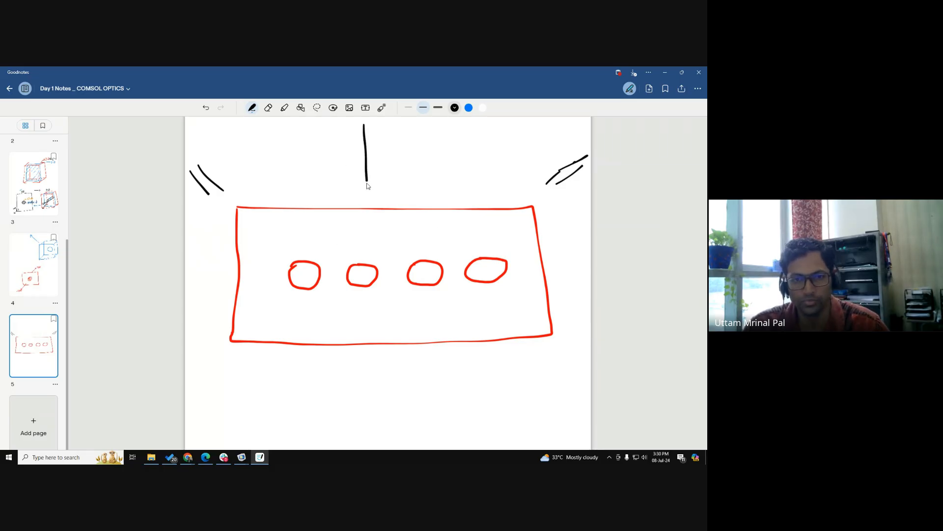
pyautogui.moveTo(318, 143)
pyautogui.mouseDown()
pyautogui.moveTo(339, 151)
pyautogui.moveTo(366, 183)
pyautogui.moveTo(407, 142)
pyautogui.mouseUp()
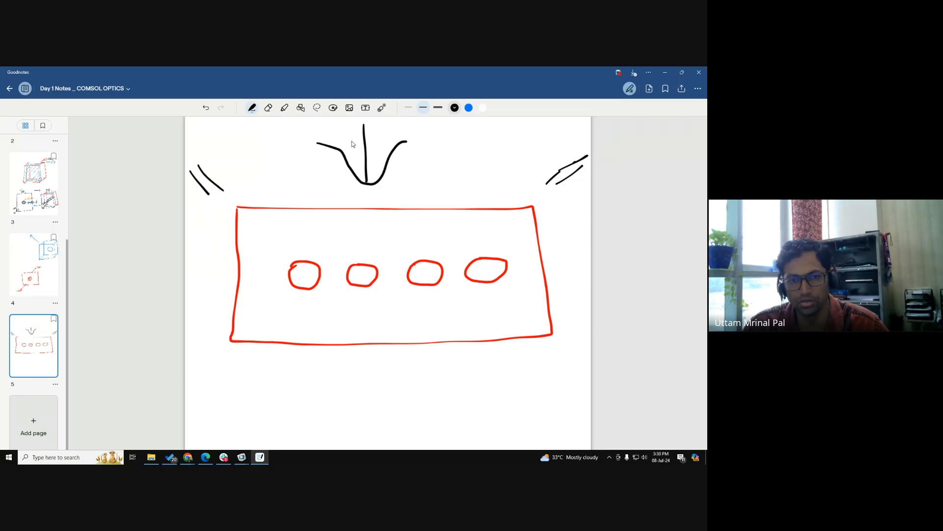
pyautogui.moveTo(286, 140); pyautogui.dragTo(436, 135)
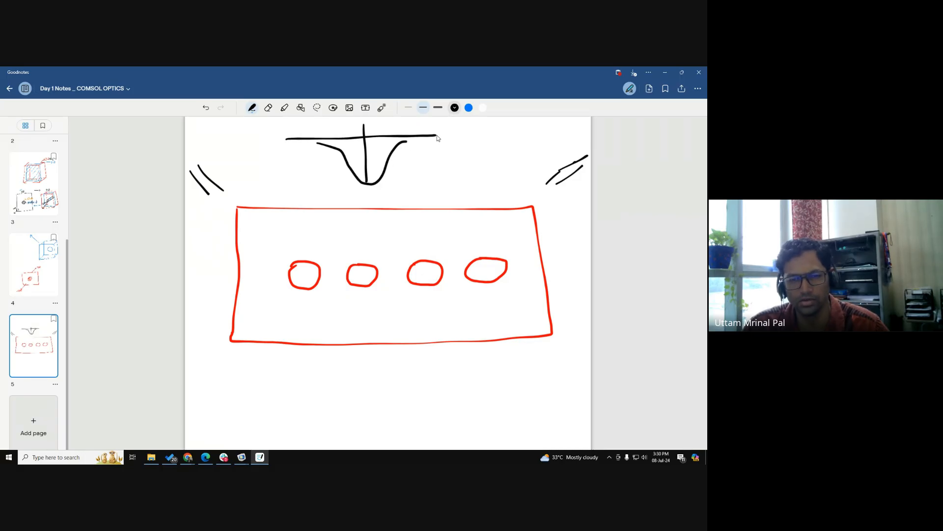
pyautogui.moveTo(368, 189)
pyautogui.mouseDown()
pyautogui.moveTo(353, 195)
pyautogui.moveTo(378, 201)
pyautogui.moveTo(367, 220)
pyautogui.moveTo(376, 212)
pyautogui.mouseUp()
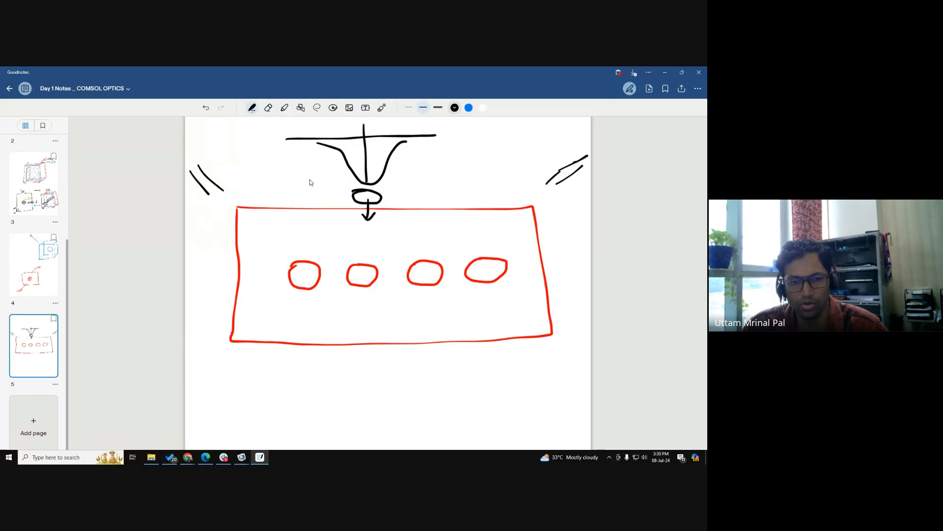
# - Draw green vertical lines across the rectangle on both sides of the second circle and label each one PC
pyautogui.click(455, 107)
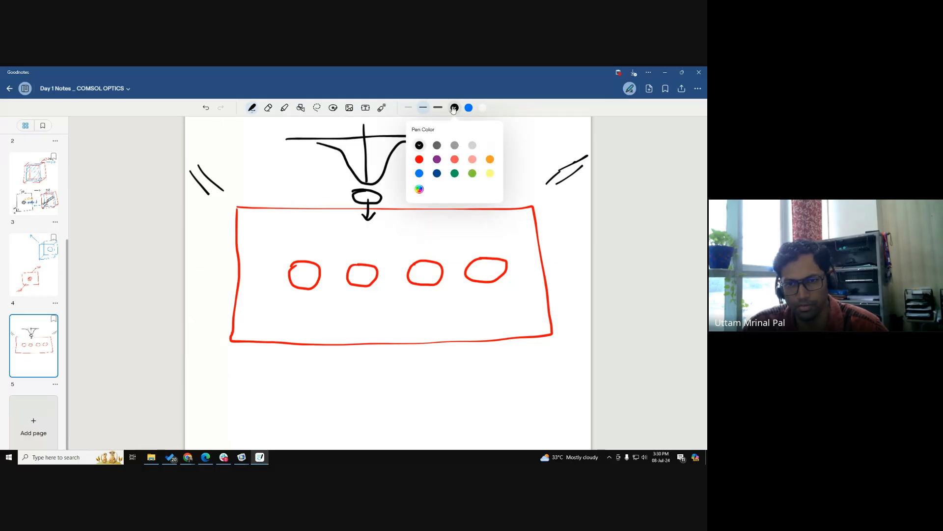
pyautogui.click(455, 174)
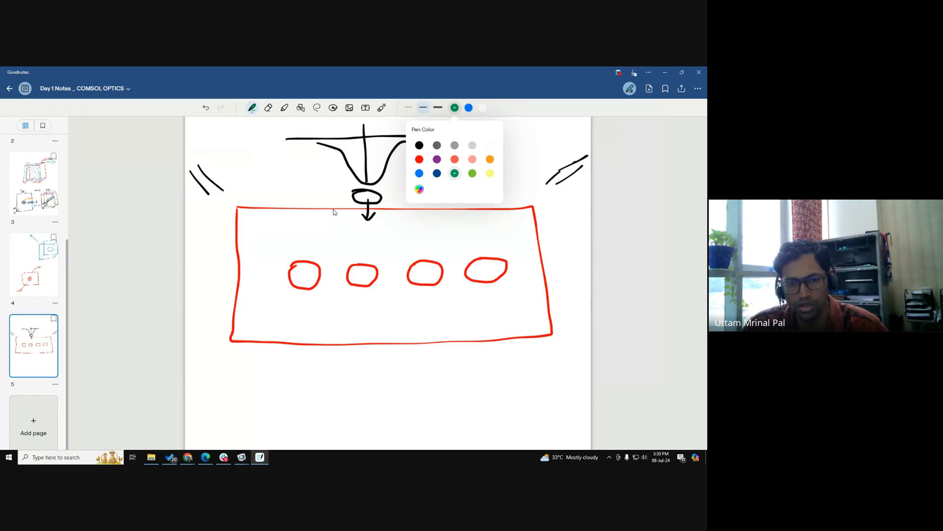
pyautogui.moveTo(333, 209); pyautogui.dragTo(338, 344)
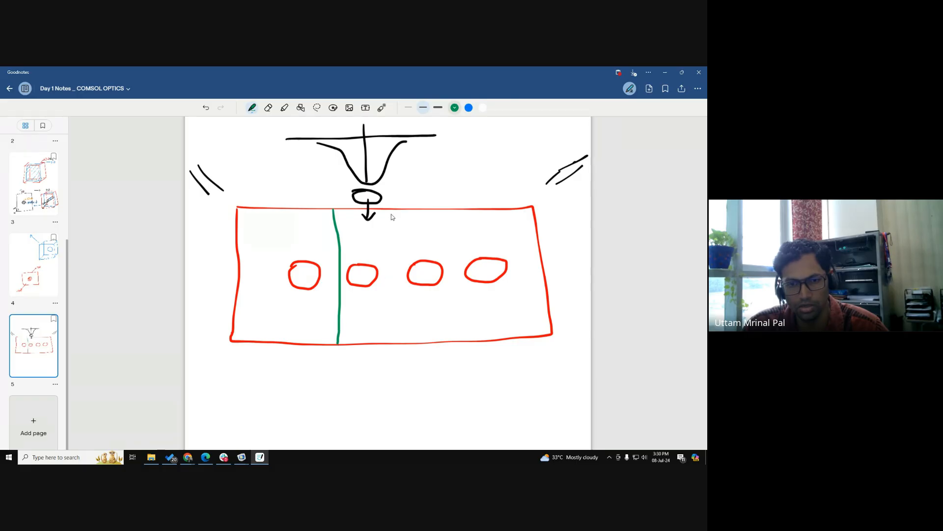
pyautogui.moveTo(391, 211); pyautogui.dragTo(392, 344)
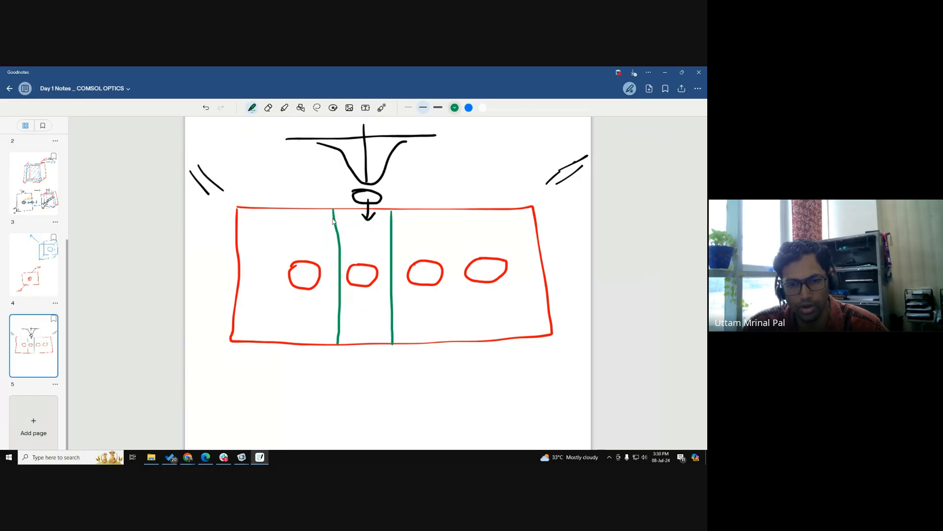
pyautogui.moveTo(334, 225)
pyautogui.mouseDown()
pyautogui.moveTo(317, 226)
pyautogui.moveTo(307, 194)
pyautogui.moveTo(317, 205)
pyautogui.mouseUp()
pyautogui.moveTo(392, 222); pyautogui.dragTo(437, 182)
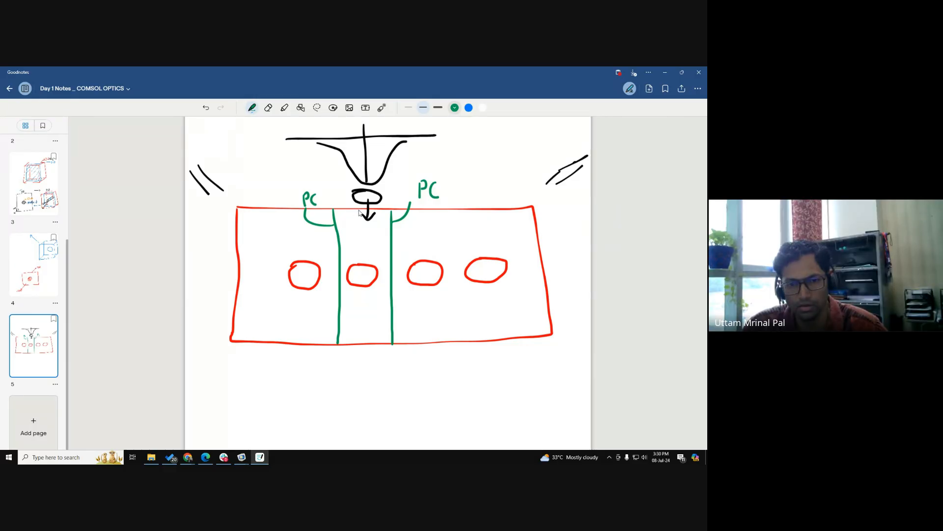
# - Draw a green vertical line through the center of the second circle, spanning the rectangle's height
pyautogui.moveTo(358, 212); pyautogui.dragTo(360, 318)
pyautogui.hotkey('ctrl', 'z')
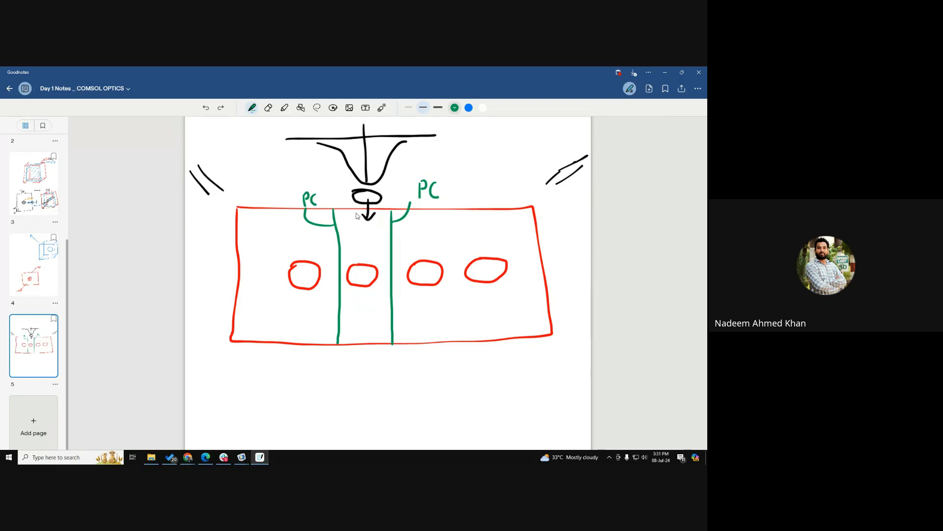
pyautogui.moveTo(360, 264); pyautogui.dragTo(360, 339)
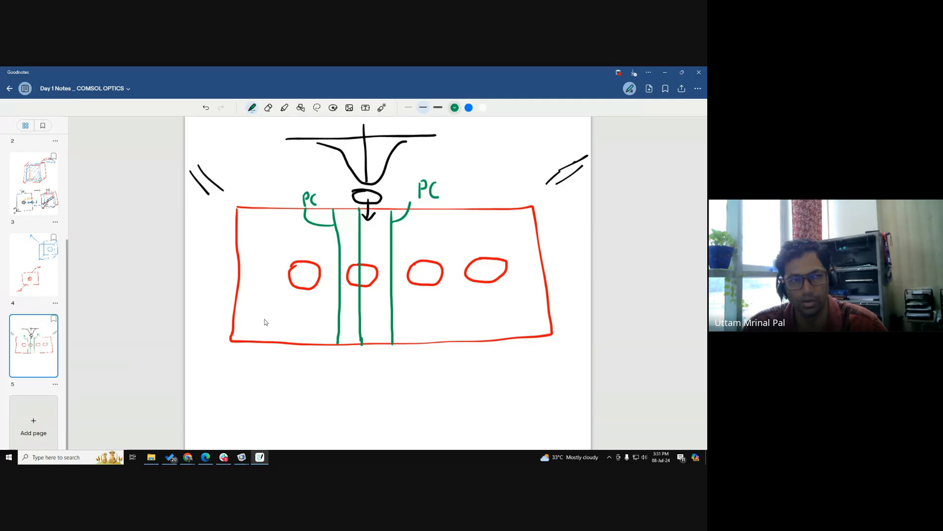
# - Draw a large green circle below the red rectangle
pyautogui.scroll(-2, 272, 334)
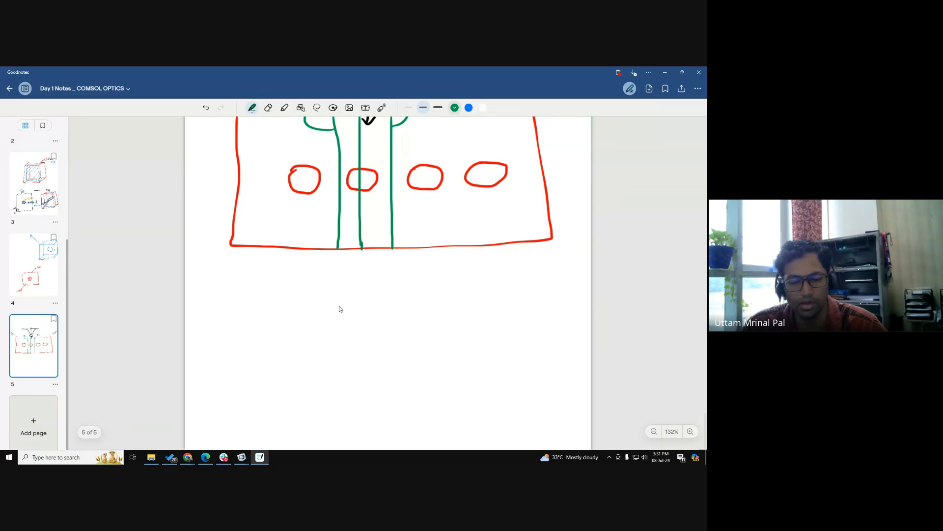
pyautogui.moveTo(332, 297)
pyautogui.mouseDown()
pyautogui.moveTo(310, 301)
pyautogui.moveTo(293, 327)
pyautogui.moveTo(295, 368)
pyautogui.mouseUp()
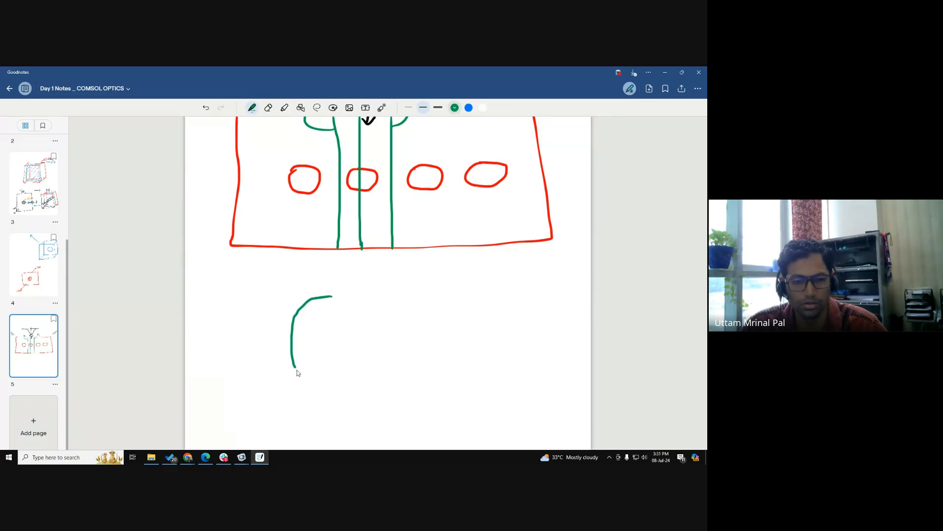
pyautogui.moveTo(344, 386)
pyautogui.mouseDown()
pyautogui.moveTo(388, 338)
pyautogui.moveTo(357, 297)
pyautogui.moveTo(330, 299)
pyautogui.mouseUp()
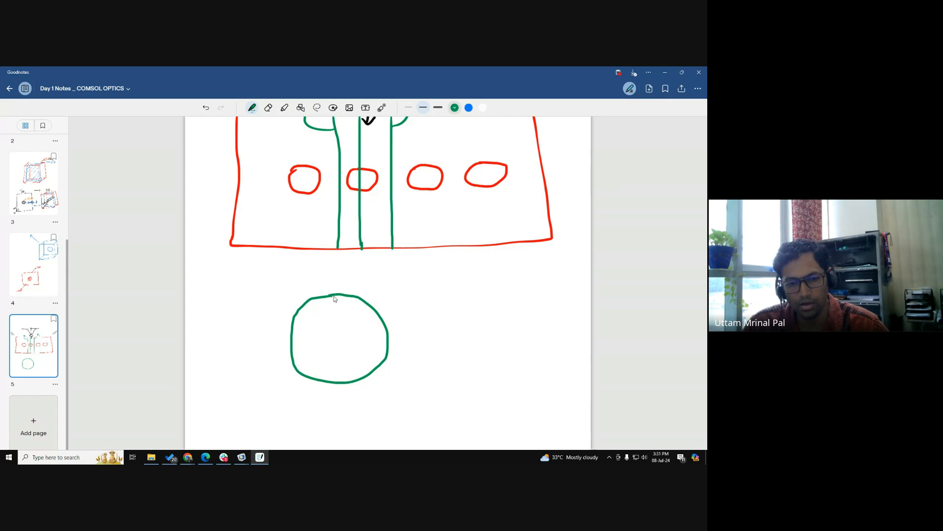
# - Divide the green circle with light red vertical and horizontal center lines and label both as Sym
pyautogui.moveTo(336, 345); pyautogui.dragTo(338, 382)
pyautogui.hotkey('ctrl', 'z')
pyautogui.click(453, 106)
pyautogui.click(455, 158)
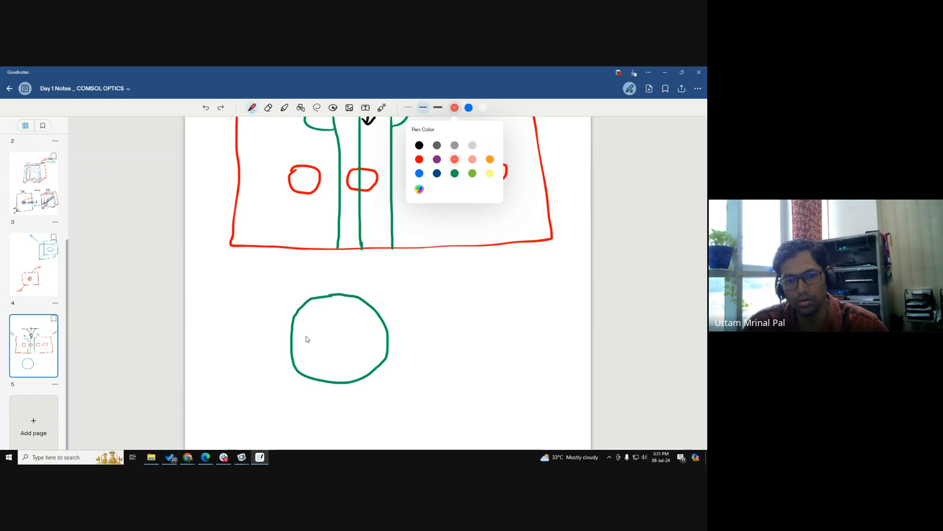
pyautogui.moveTo(336, 298); pyautogui.dragTo(341, 379)
pyautogui.moveTo(293, 340)
pyautogui.mouseDown()
pyautogui.moveTo(383, 336)
pyautogui.moveTo(299, 275)
pyautogui.moveTo(279, 267)
pyautogui.moveTo(289, 273)
pyautogui.moveTo(279, 278)
pyautogui.moveTo(324, 261)
pyautogui.mouseUp()
pyautogui.moveTo(364, 337)
pyautogui.mouseDown()
pyautogui.moveTo(447, 378)
pyautogui.moveTo(462, 366)
pyautogui.mouseUp()
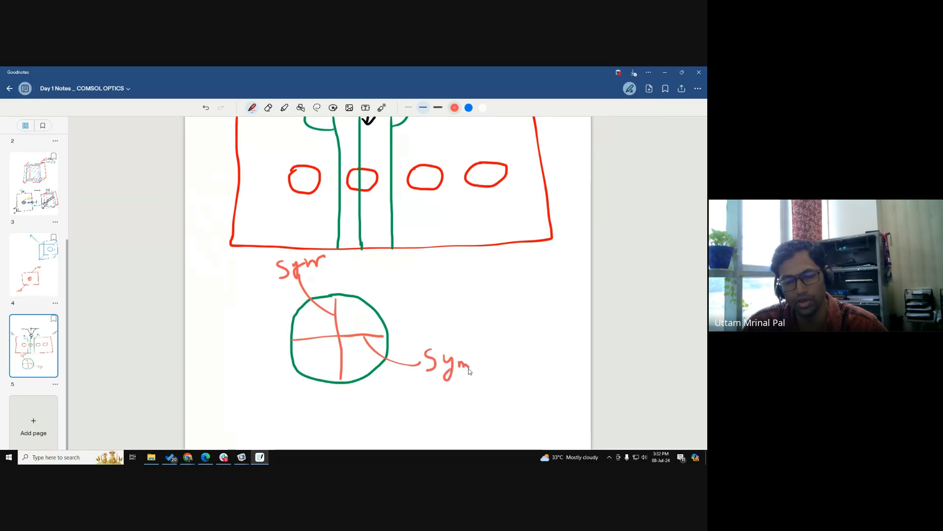
# - Sketch a light red quarter circle beside the circle, link its two straight edges to Sym with arrows, and double-underline Sym
pyautogui.moveTo(493, 295); pyautogui.dragTo(496, 332)
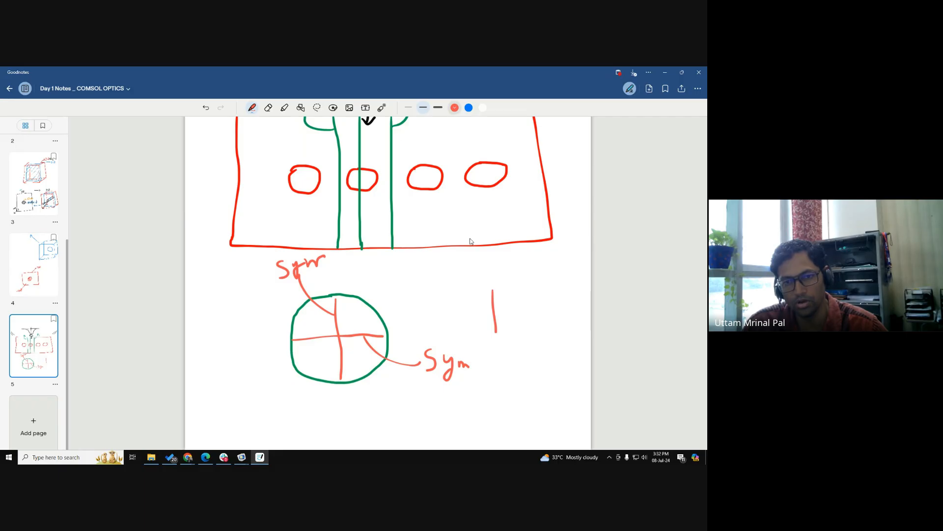
pyautogui.moveTo(493, 286)
pyautogui.mouseDown()
pyautogui.moveTo(544, 317)
pyautogui.moveTo(546, 333)
pyautogui.moveTo(494, 332)
pyautogui.moveTo(486, 320)
pyautogui.mouseUp()
pyautogui.moveTo(471, 363); pyautogui.dragTo(536, 337)
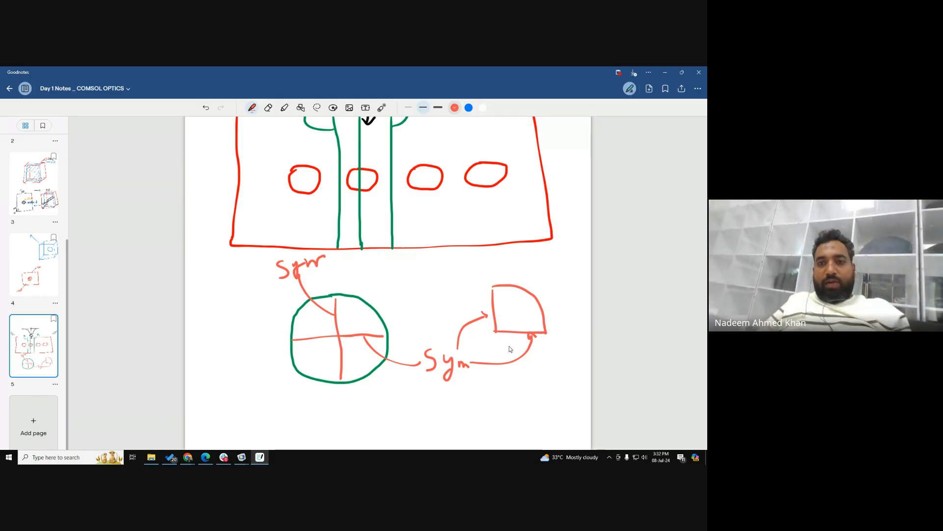
pyautogui.moveTo(426, 390); pyautogui.dragTo(467, 388)
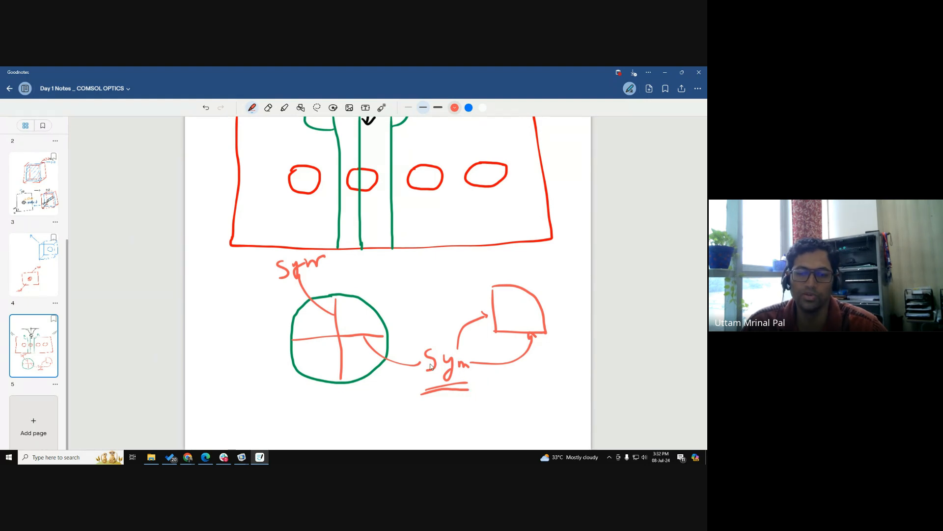
# - Add a blank page 6 to the notebook and return to page 5
pyautogui.scroll(-1, 430, 366)
pyautogui.click(34, 421)
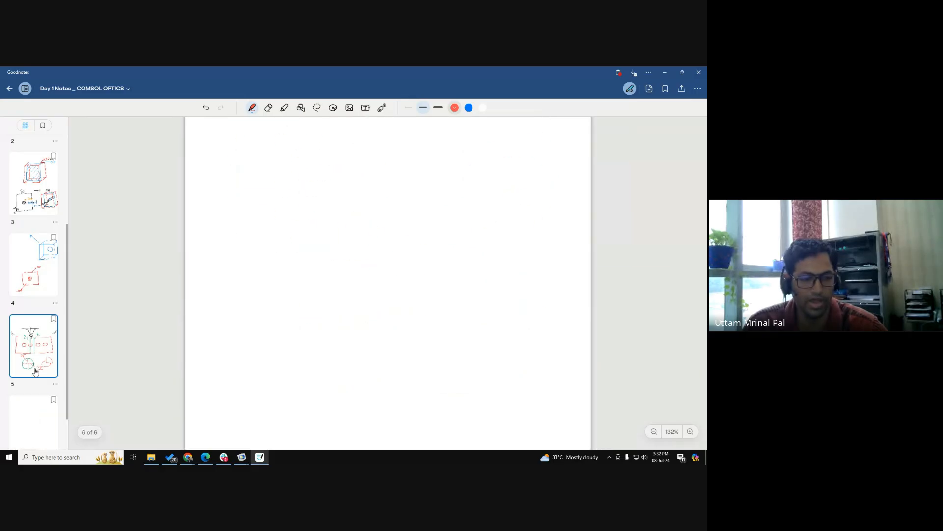
pyautogui.click(43, 278)
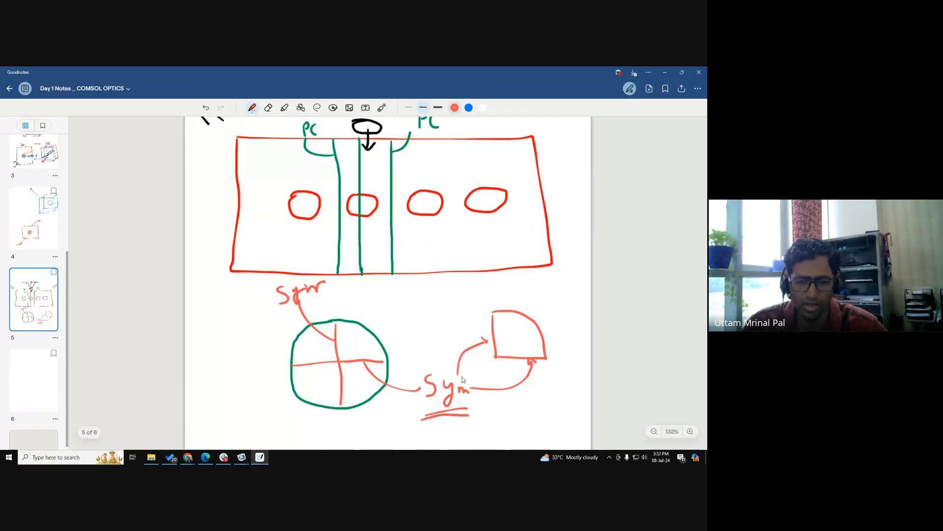
# - Draw a black arrow from the underlined Sym label down to the handwritten note PEC
pyautogui.scroll(-3, 479, 305)
pyautogui.click(454, 107)
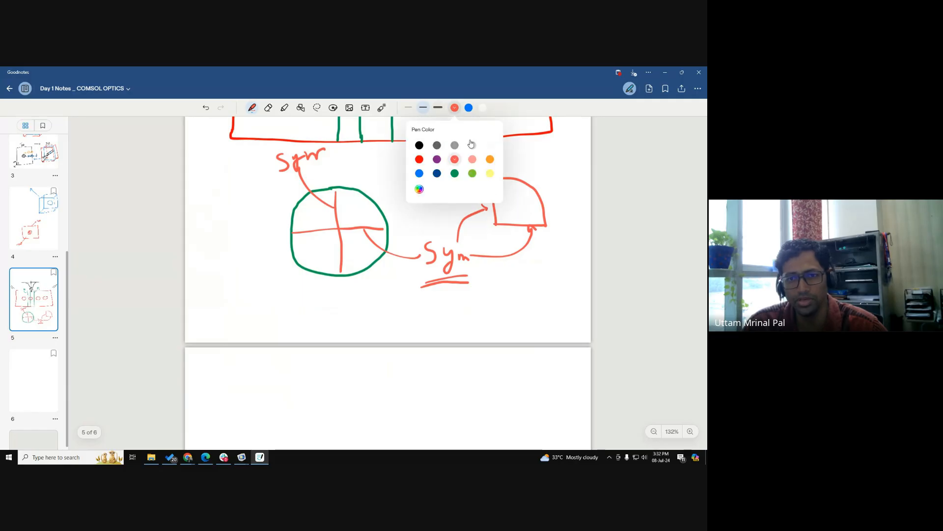
pyautogui.click(419, 145)
pyautogui.moveTo(474, 278)
pyautogui.mouseDown()
pyautogui.moveTo(486, 322)
pyautogui.moveTo(512, 328)
pyautogui.moveTo(518, 309)
pyautogui.moveTo(519, 321)
pyautogui.mouseUp()
pyautogui.moveTo(513, 329); pyautogui.dragTo(538, 325)
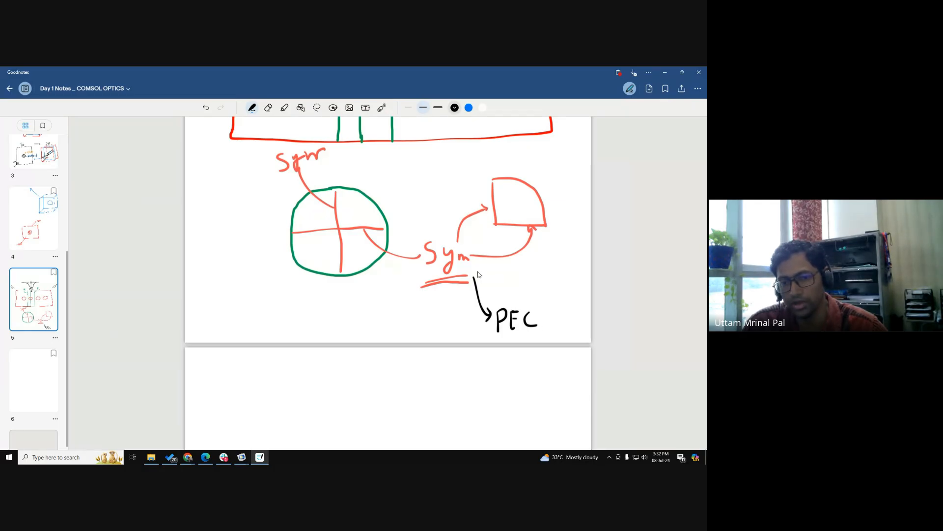
# - Draw a second black line from the Sym label to the handwritten note PMC
pyautogui.moveTo(475, 267); pyautogui.dragTo(521, 282)
pyautogui.moveTo(530, 274); pyautogui.dragTo(532, 289)
pyautogui.moveTo(531, 269)
pyautogui.mouseDown()
pyautogui.moveTo(539, 269)
pyautogui.moveTo(532, 279)
pyautogui.mouseUp()
pyautogui.moveTo(546, 269); pyautogui.dragTo(546, 289)
pyautogui.moveTo(546, 268); pyautogui.dragTo(572, 283)
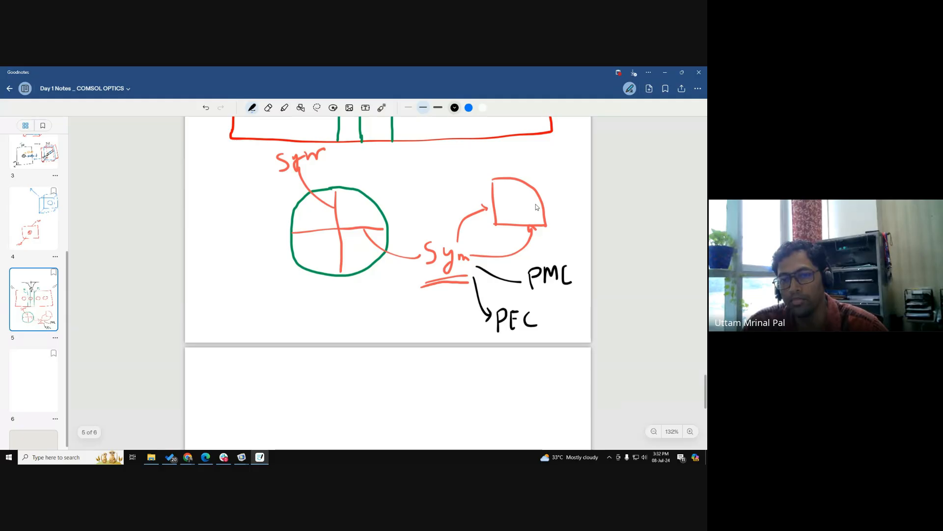
# - Draw three black arrows pointing at the quarter circle's vertical edge and label them E
pyautogui.click(690, 431)
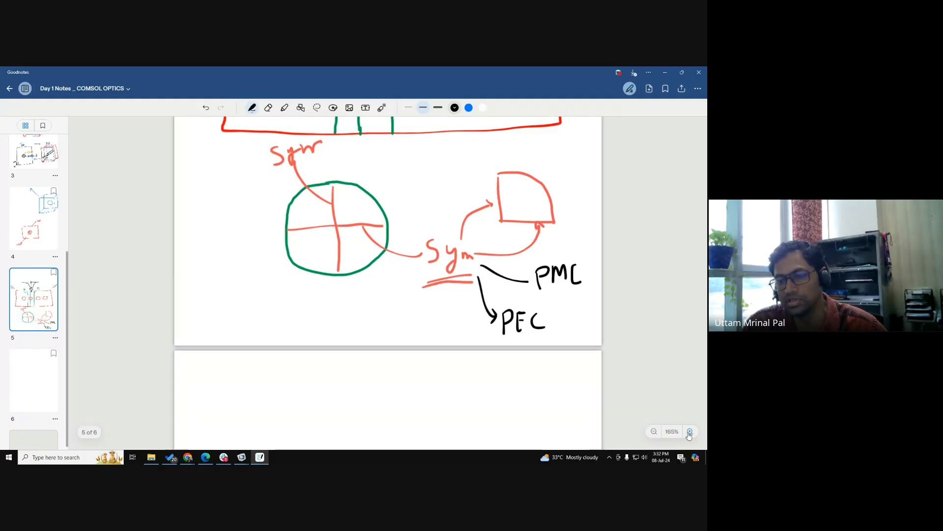
pyautogui.click(690, 431)
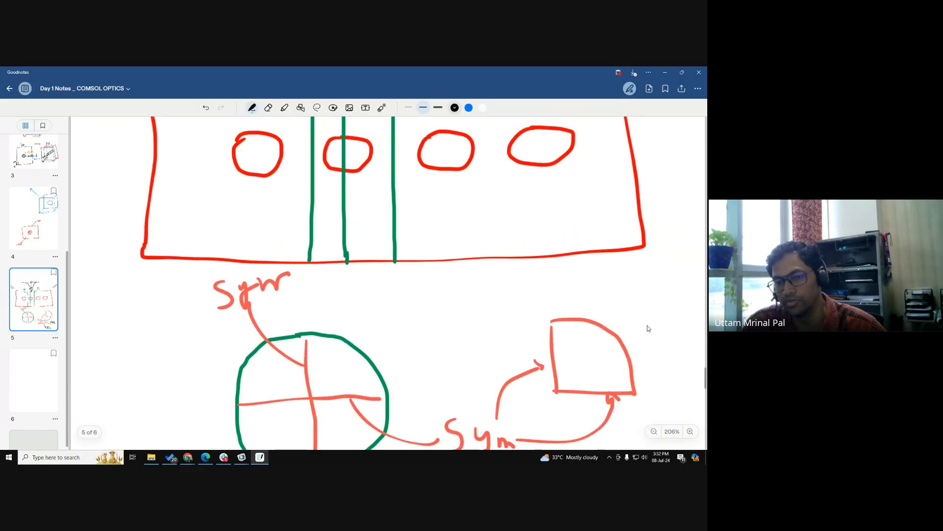
pyautogui.scroll(5, 580, 324)
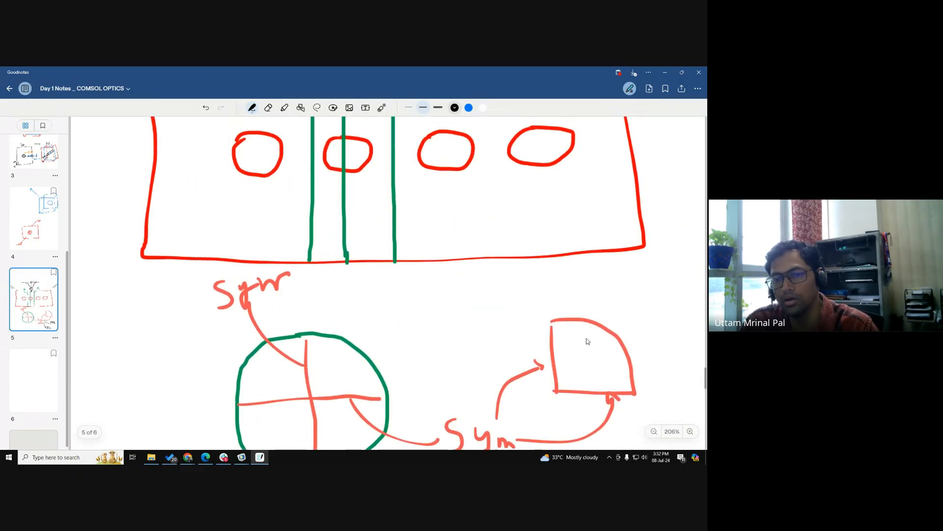
pyautogui.scroll(-3, 613, 297)
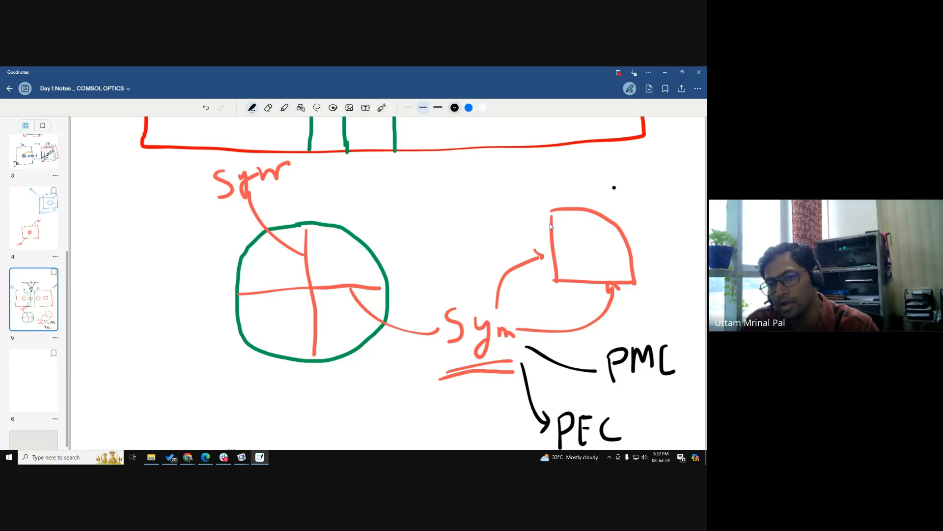
pyautogui.moveTo(551, 220)
pyautogui.mouseDown()
pyautogui.moveTo(587, 218)
pyautogui.moveTo(549, 222)
pyautogui.moveTo(587, 241)
pyautogui.moveTo(554, 242)
pyautogui.moveTo(593, 262)
pyautogui.moveTo(551, 261)
pyautogui.moveTo(564, 266)
pyautogui.mouseUp()
pyautogui.moveTo(576, 187); pyautogui.dragTo(578, 201)
pyautogui.moveTo(575, 186); pyautogui.dragTo(599, 195)
# - Draw three blue downward arrows onto the quarter circle's bottom edge and label them B
pyautogui.click(451, 114)
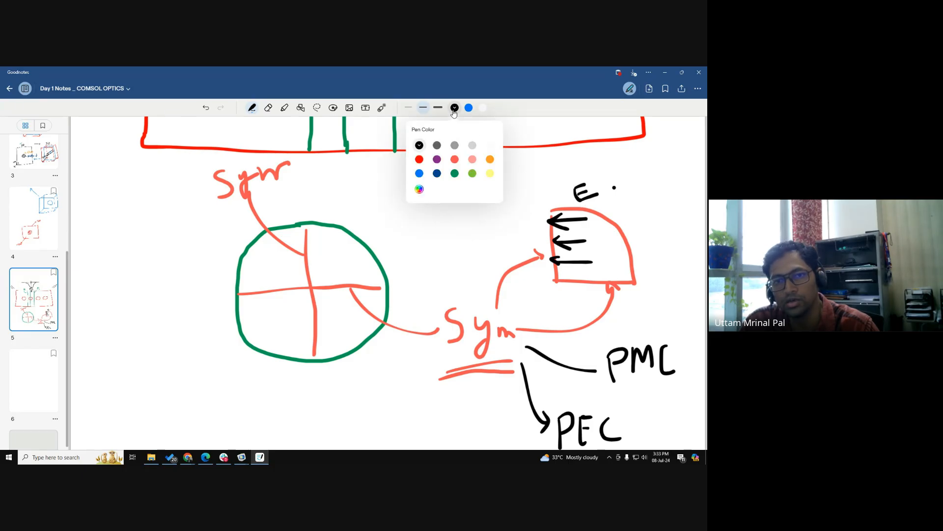
pyautogui.click(419, 173)
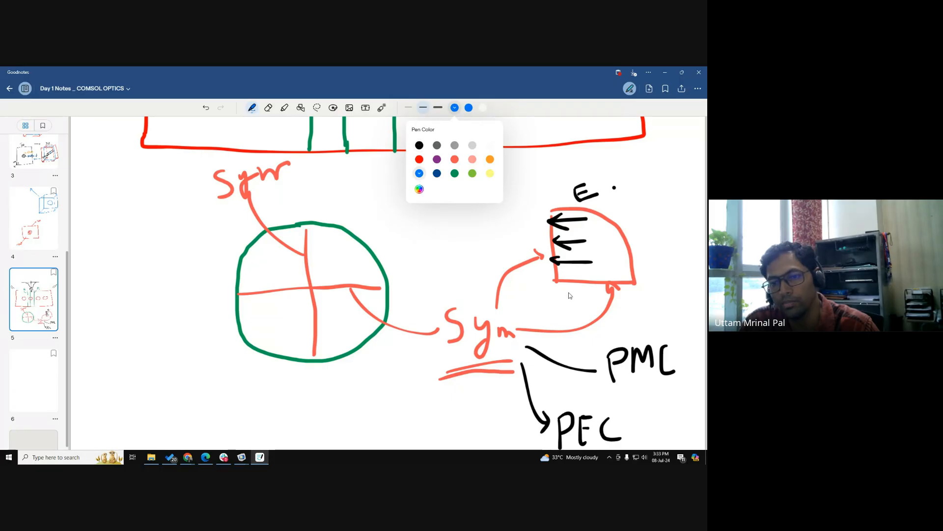
pyautogui.moveTo(571, 254)
pyautogui.mouseDown()
pyautogui.moveTo(570, 280)
pyautogui.moveTo(578, 268)
pyautogui.mouseUp()
pyautogui.moveTo(594, 254); pyautogui.dragTo(592, 280)
pyautogui.click(612, 254)
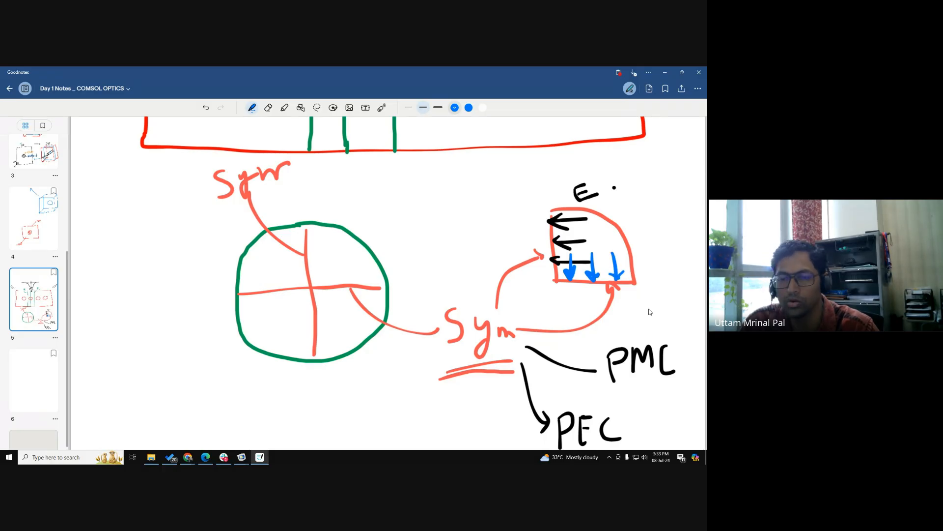
pyautogui.moveTo(637, 254); pyautogui.dragTo(638, 273)
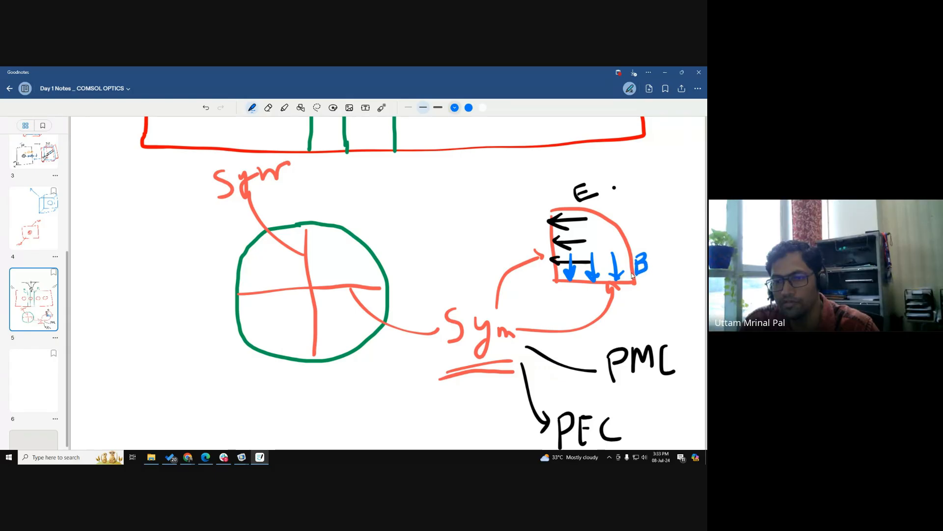
# - Label the quarter circle's vertical edge PEC and its bottom edge PMC in green, each with a small arrow
pyautogui.click(454, 107)
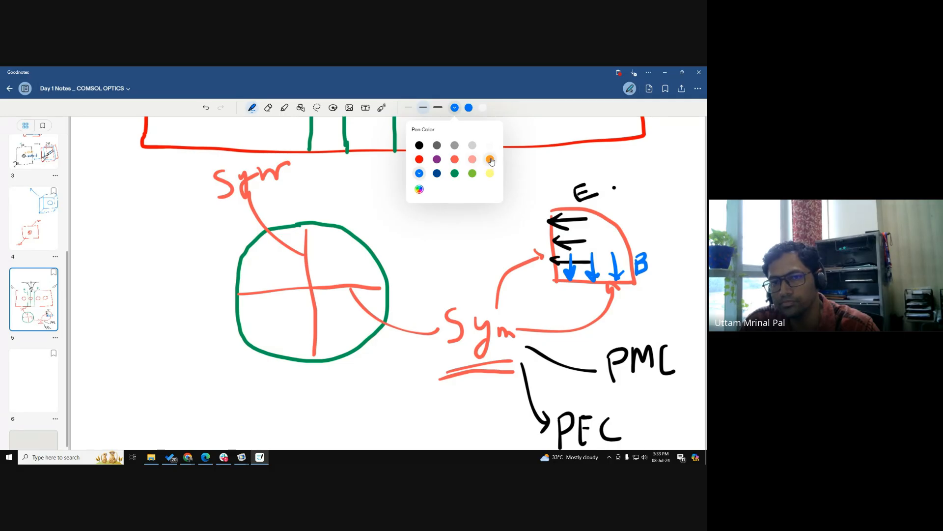
pyautogui.click(490, 160)
pyautogui.click(419, 145)
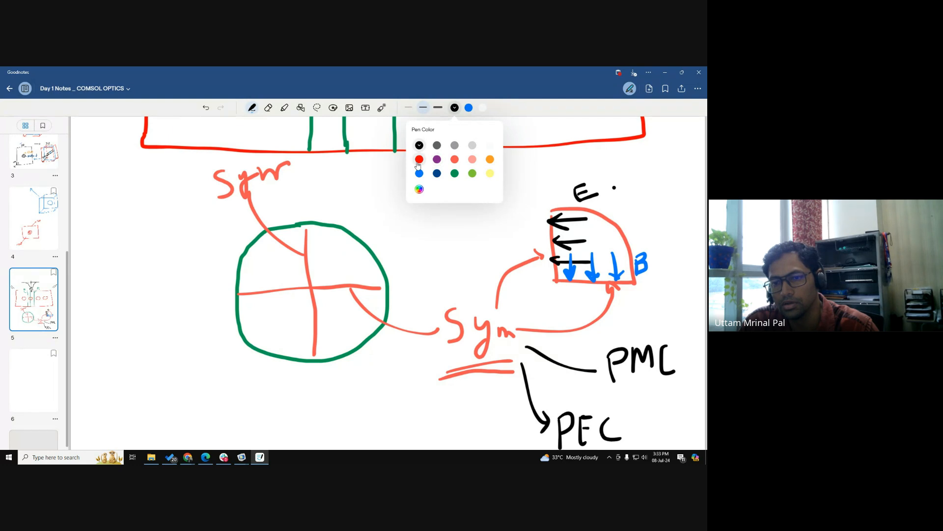
pyautogui.click(454, 173)
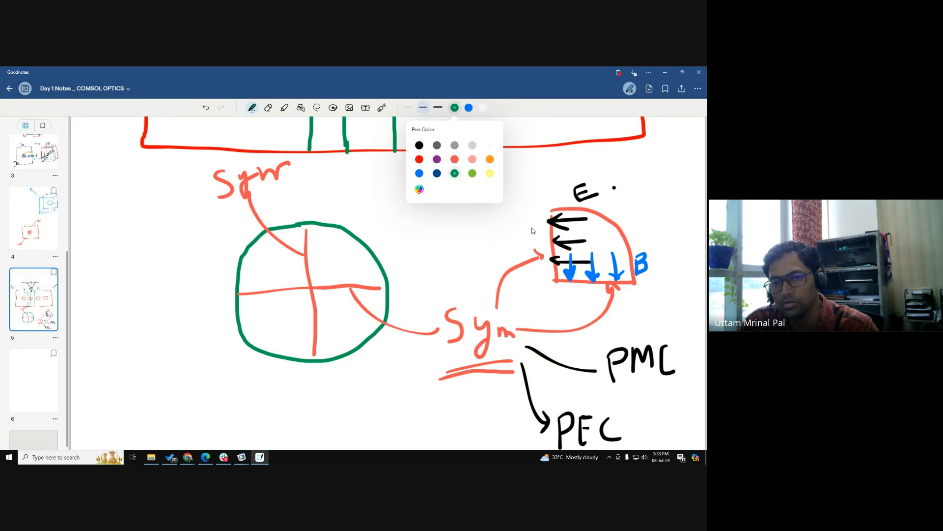
pyautogui.moveTo(505, 219)
pyautogui.mouseDown()
pyautogui.moveTo(509, 242)
pyautogui.moveTo(512, 219)
pyautogui.moveTo(517, 238)
pyautogui.mouseUp()
pyautogui.moveTo(517, 216)
pyautogui.mouseDown()
pyautogui.moveTo(525, 213)
pyautogui.moveTo(526, 237)
pyautogui.moveTo(552, 213)
pyautogui.moveTo(547, 220)
pyautogui.mouseUp()
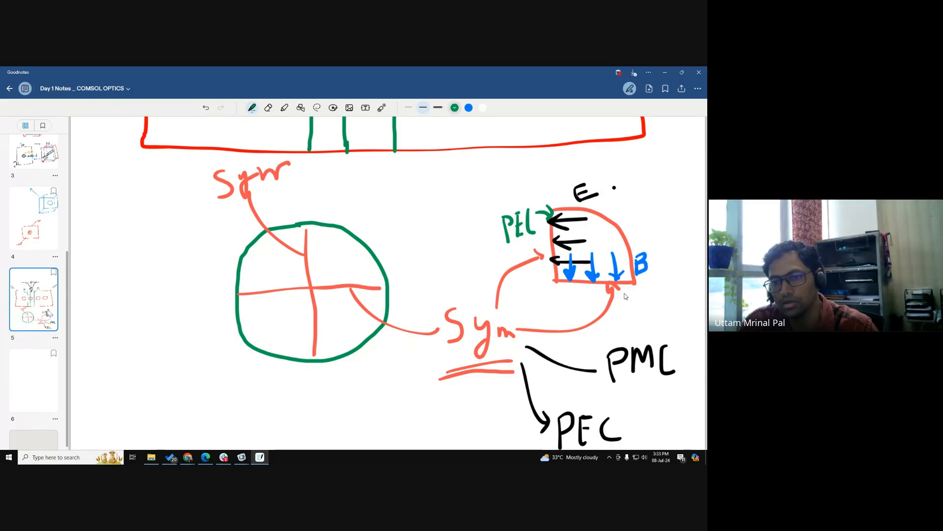
pyautogui.moveTo(624, 293)
pyautogui.mouseDown()
pyautogui.moveTo(644, 301)
pyautogui.moveTo(624, 298)
pyautogui.moveTo(636, 283)
pyautogui.mouseUp()
pyautogui.moveTo(649, 293)
pyautogui.mouseDown()
pyautogui.moveTo(652, 313)
pyautogui.moveTo(693, 306)
pyautogui.mouseUp()
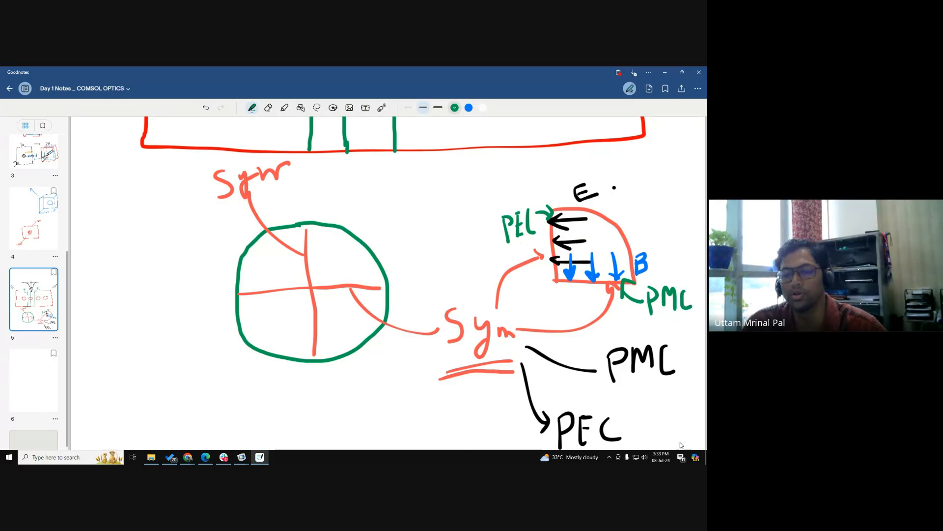
pyautogui.click(636, 405)
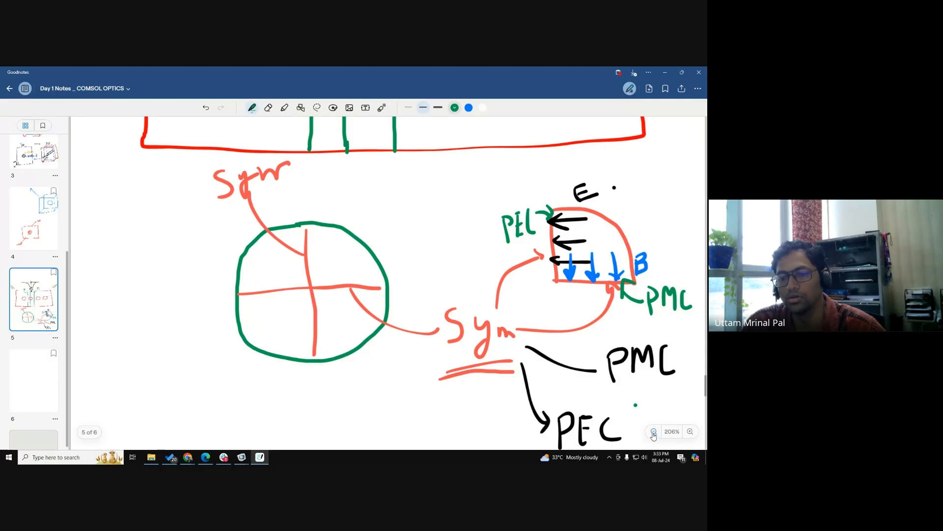
pyautogui.click(654, 432)
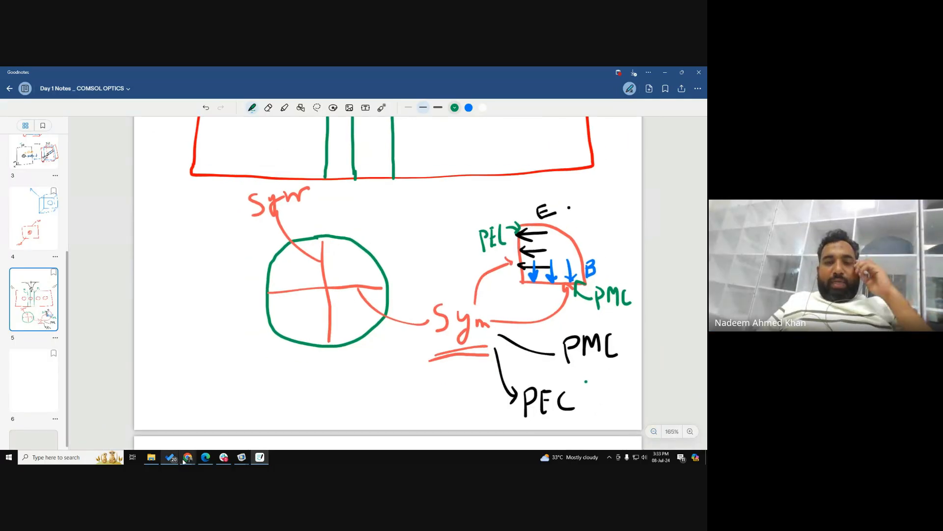
# - Switch to Chrome and bring up the COMSOL Wave Optics Module web page
pyautogui.moveTo(185, 459)
pyautogui.click(210, 408)
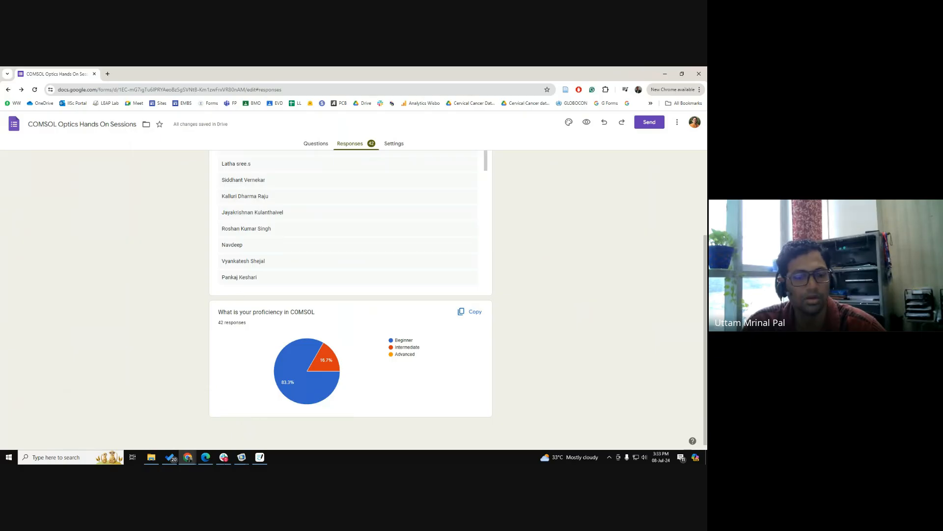
pyautogui.click(148, 422)
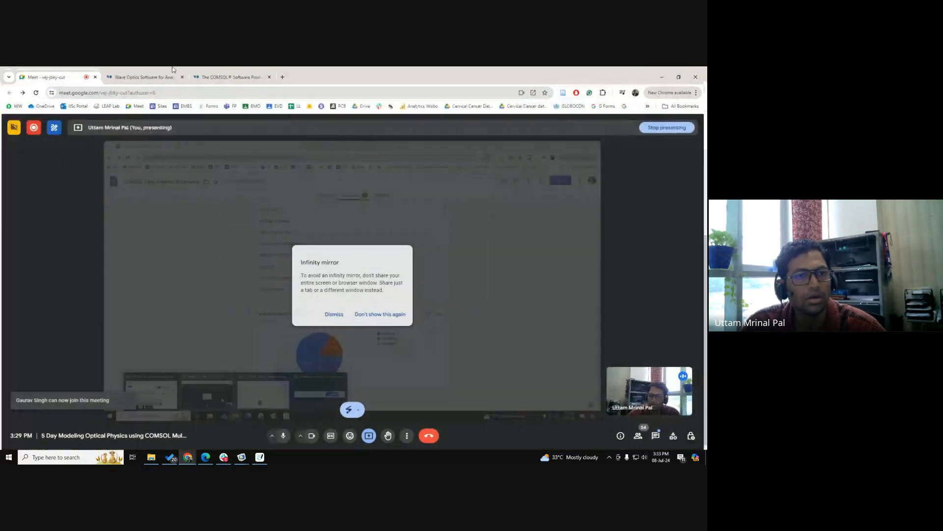
pyautogui.click(147, 75)
# - Open the Model and Application Files page from the use-case links at the end of the web page
pyautogui.scroll(-10, 146, 252)
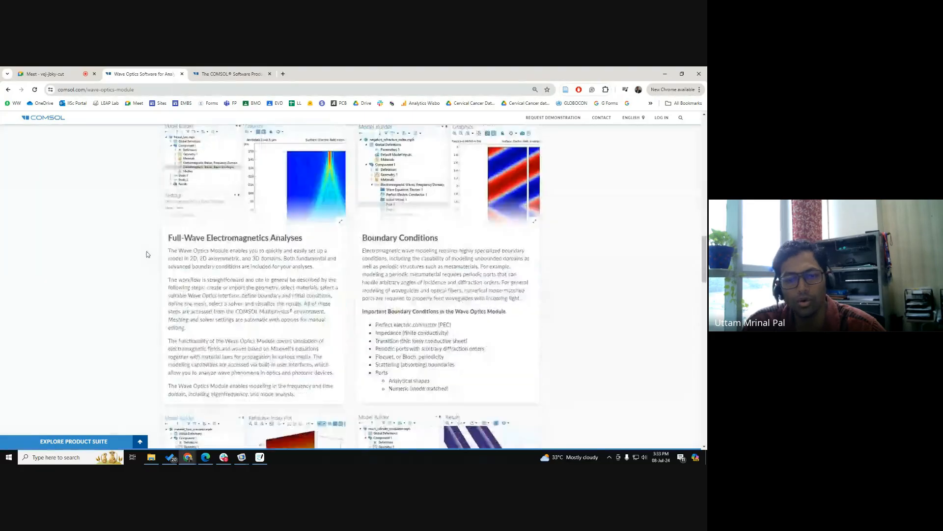
pyautogui.scroll(-10, 146, 254)
pyautogui.scroll(2, 160, 268)
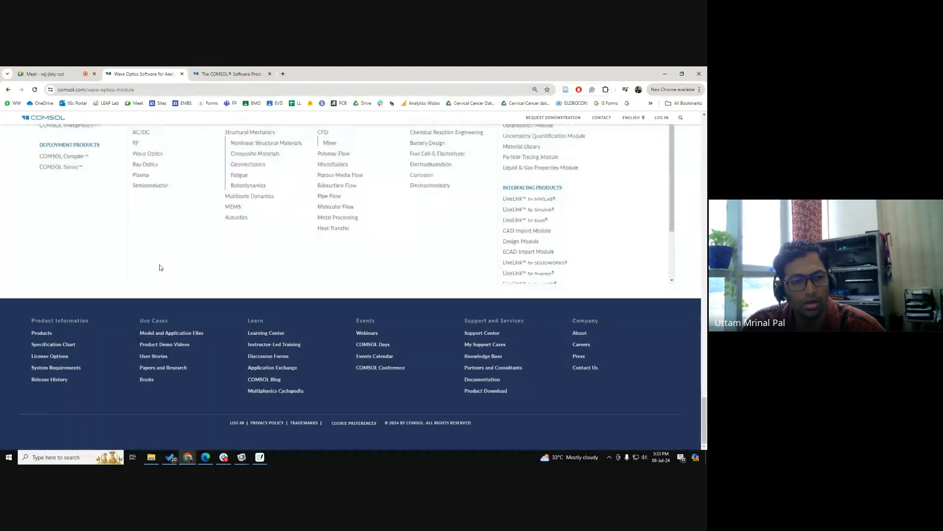
pyautogui.scroll(2, 114, 271)
pyautogui.scroll(1, 284, 307)
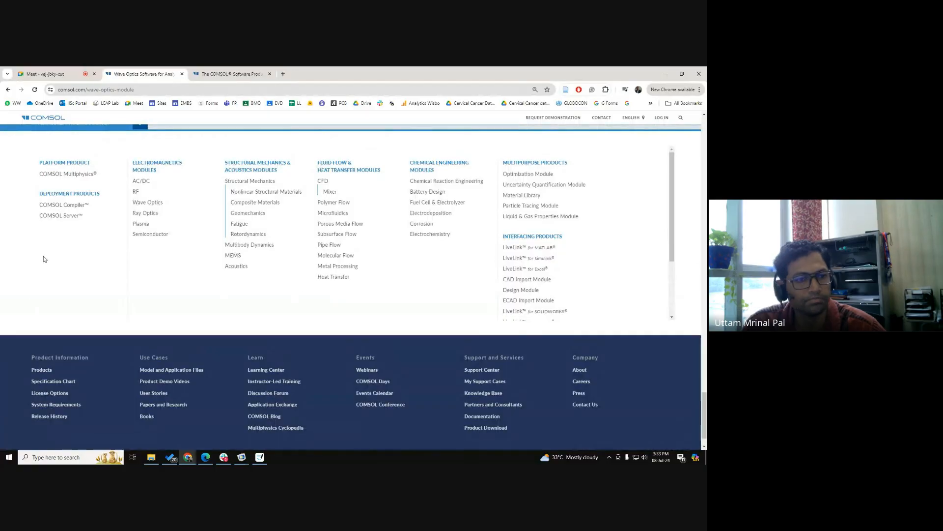
pyautogui.scroll(-1, 147, 305)
pyautogui.click(170, 334)
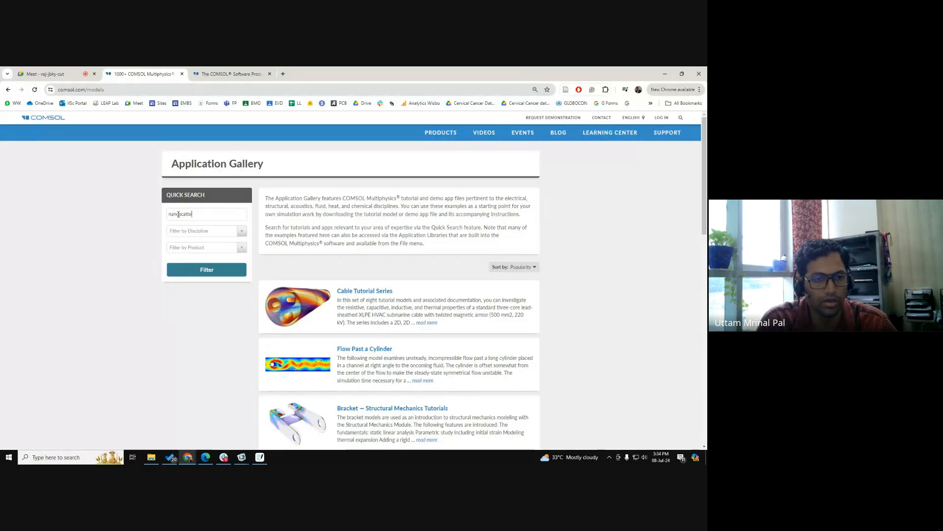
# - Search the Application Gallery for nanoscatterer
pyautogui.click(179, 214)
pyautogui.write('nanoscatterer')
pyautogui.press('Return')
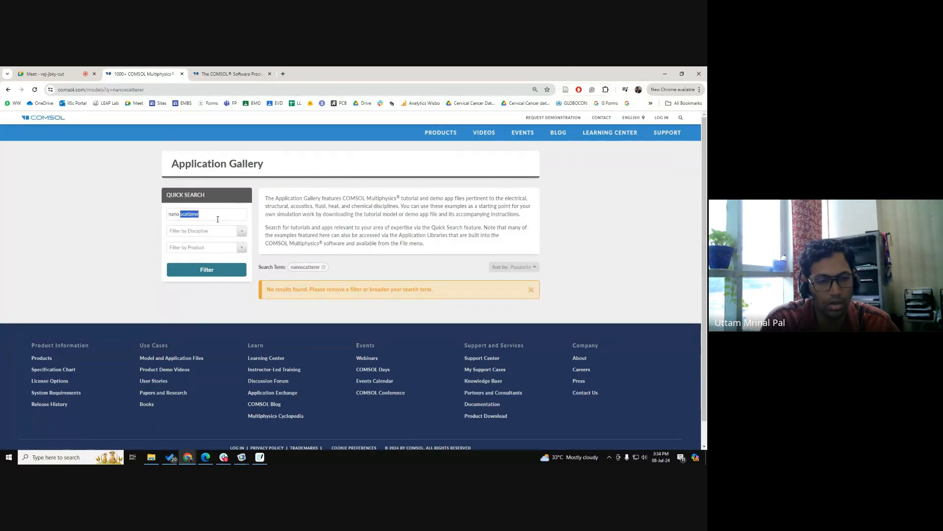
# - Search the Application Gallery for nano and for nanosphere, and open the Optical Scattering off a Gold Nanosphere model in a new tab
pyautogui.write('par')
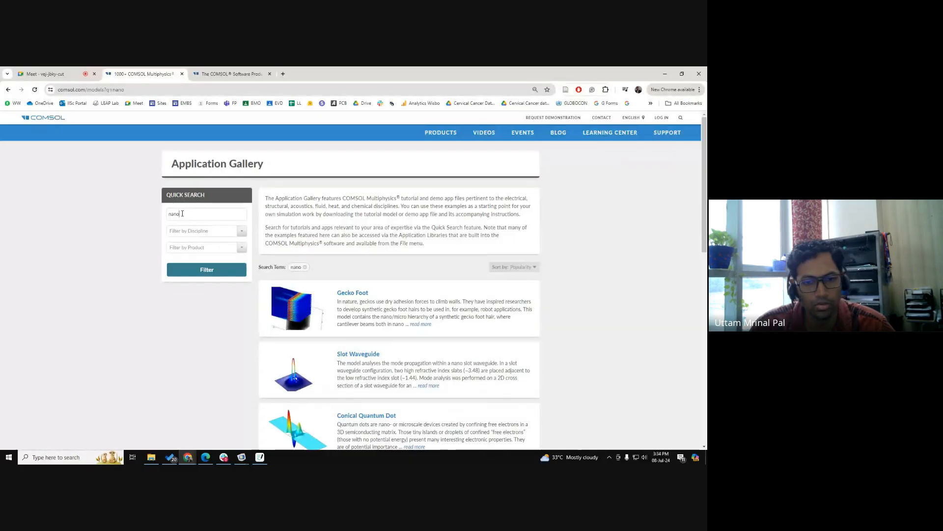
pyautogui.scroll(-1, 162, 286)
pyautogui.scroll(-4, 162, 288)
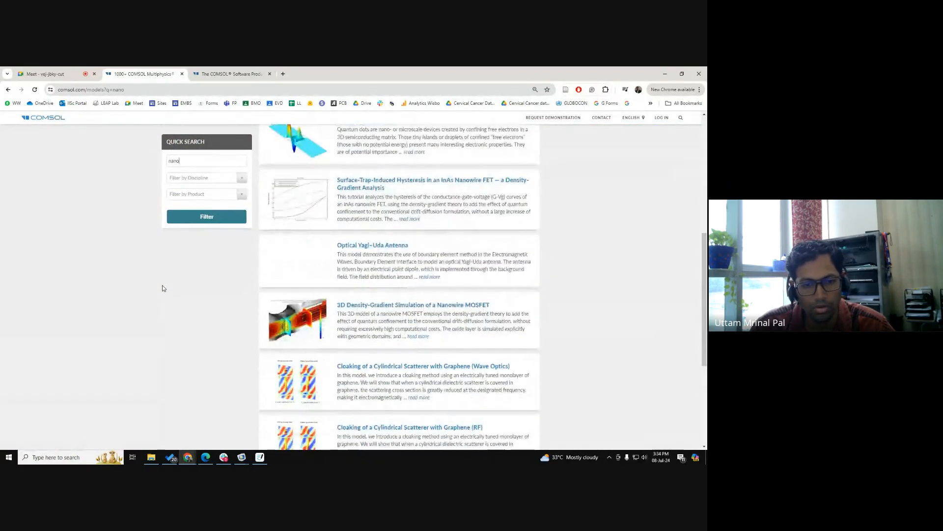
pyautogui.scroll(10, 162, 288)
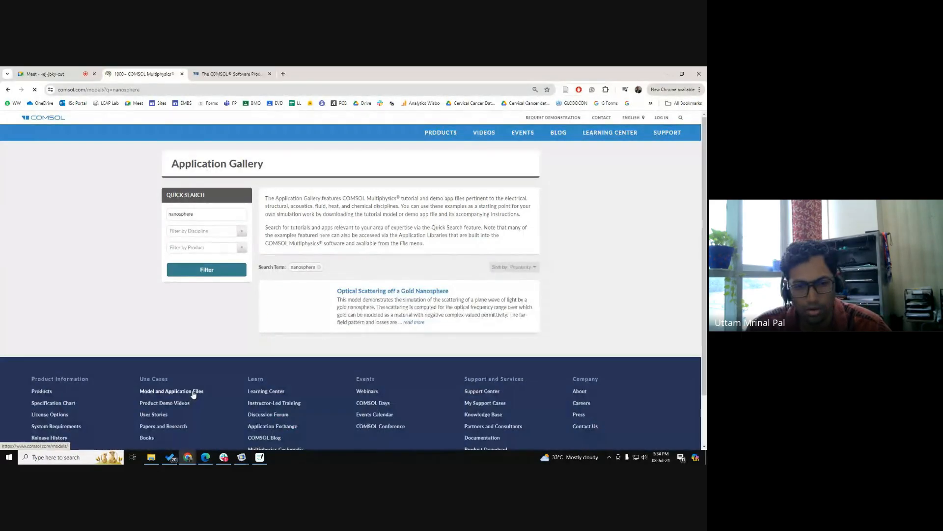
pyautogui.keyDown('ctrl'); pyautogui.click(379, 293); pyautogui.keyUp('ctrl')
pyautogui.hotkey('ctrl', 'Tab')
pyautogui.click(308, 73)
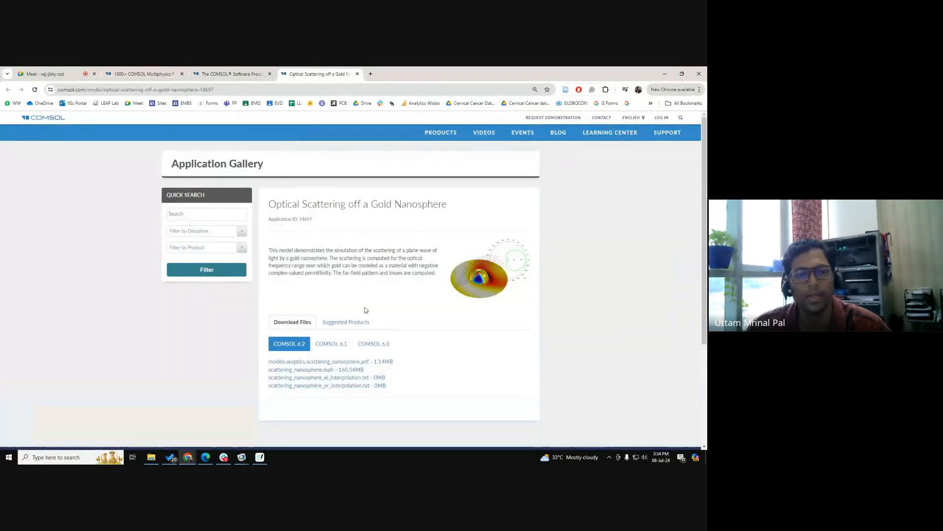
# - Examine the gold nanosphere model's title and its suggested products
pyautogui.moveTo(311, 205); pyautogui.dragTo(423, 207)
pyautogui.click(422, 217)
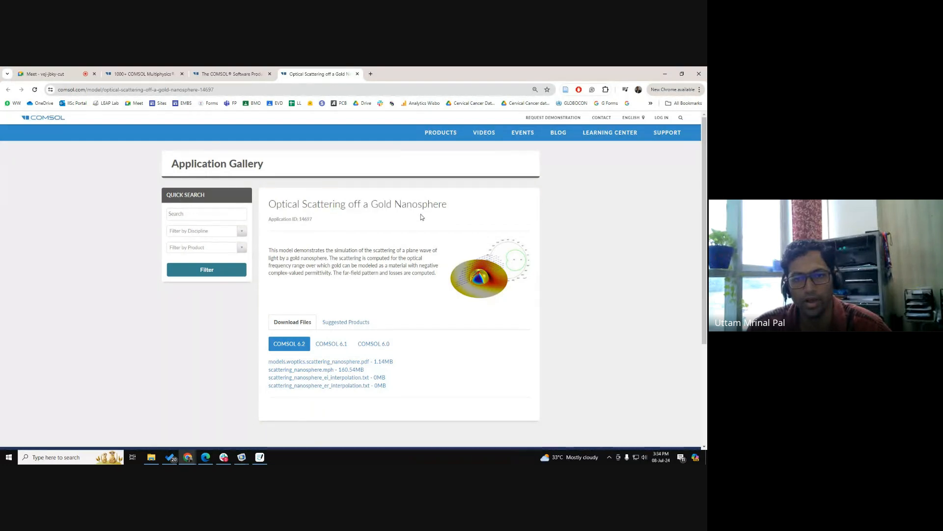
pyautogui.click(354, 322)
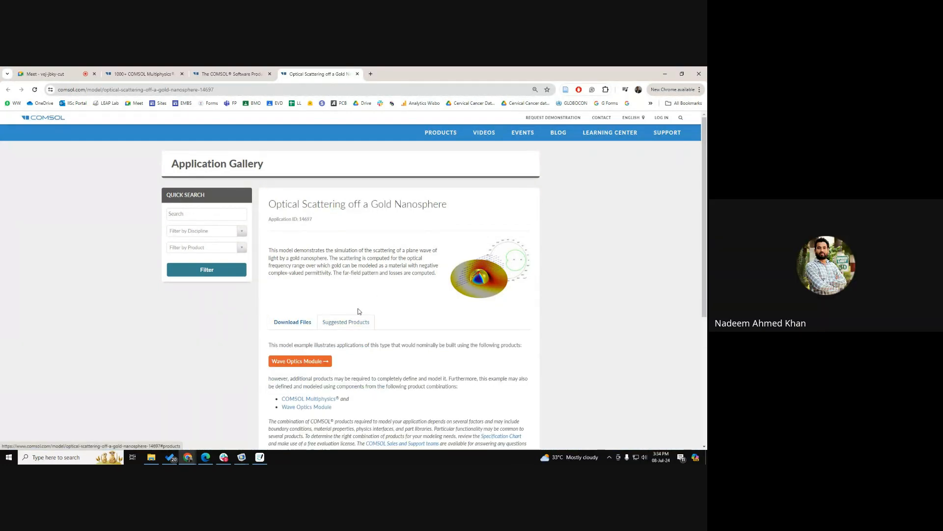
pyautogui.scroll(-1, 358, 312)
# - Switch to the untitled model in COMSOL Multiphysics and open the Application Libraries
pyautogui.moveTo(241, 457)
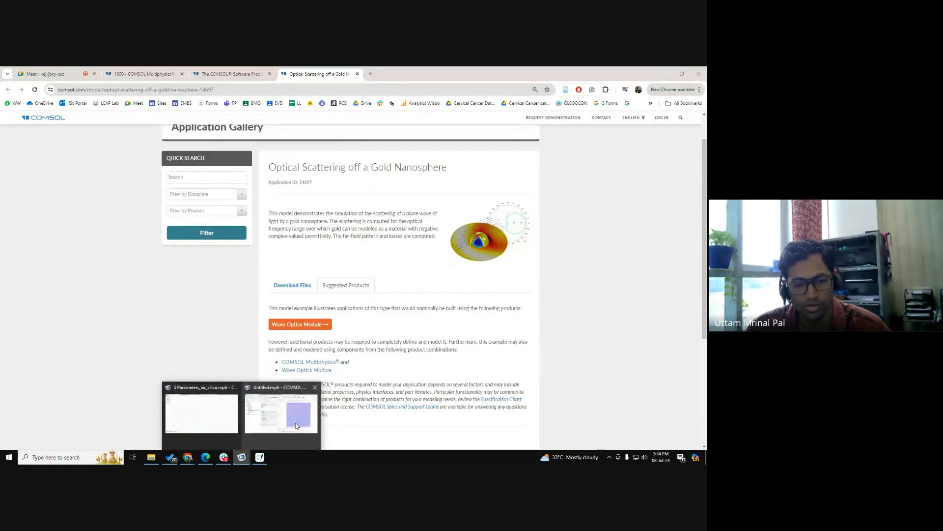
pyautogui.click(306, 416)
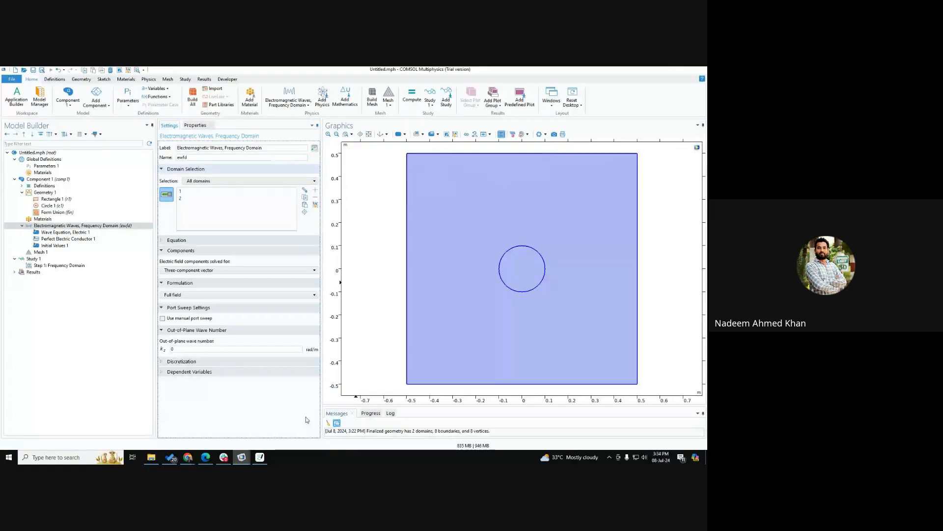
pyautogui.click(11, 79)
pyautogui.click(29, 136)
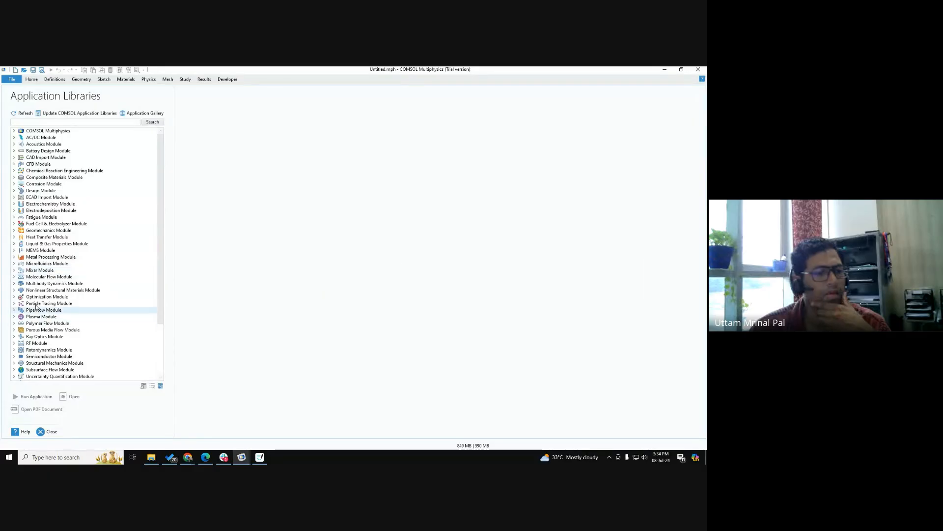
# - Expand the Wave Optics Module and its Optical Scattering folder in the library tree
pyautogui.scroll(-2, 29, 272)
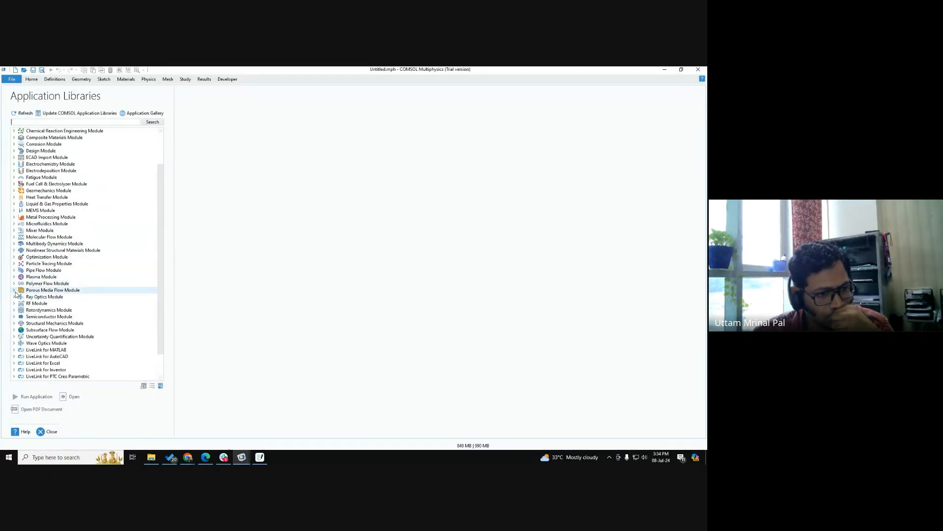
pyautogui.scroll(-1, 16, 295)
pyautogui.click(14, 323)
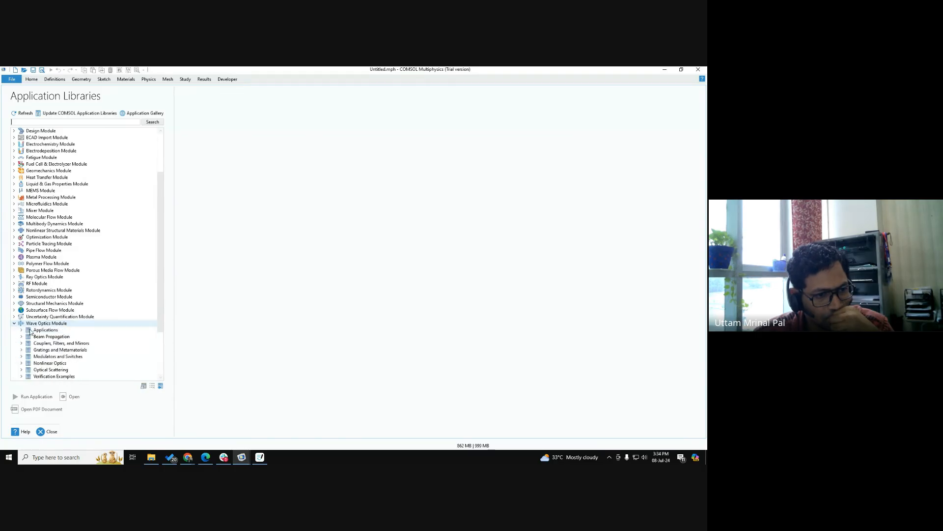
pyautogui.scroll(-1, 34, 334)
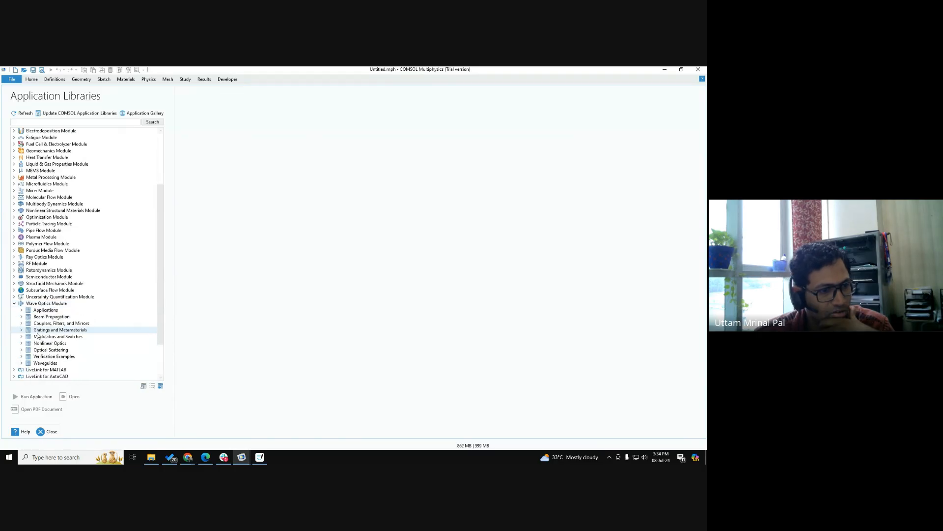
pyautogui.click(21, 349)
pyautogui.scroll(-1, 25, 350)
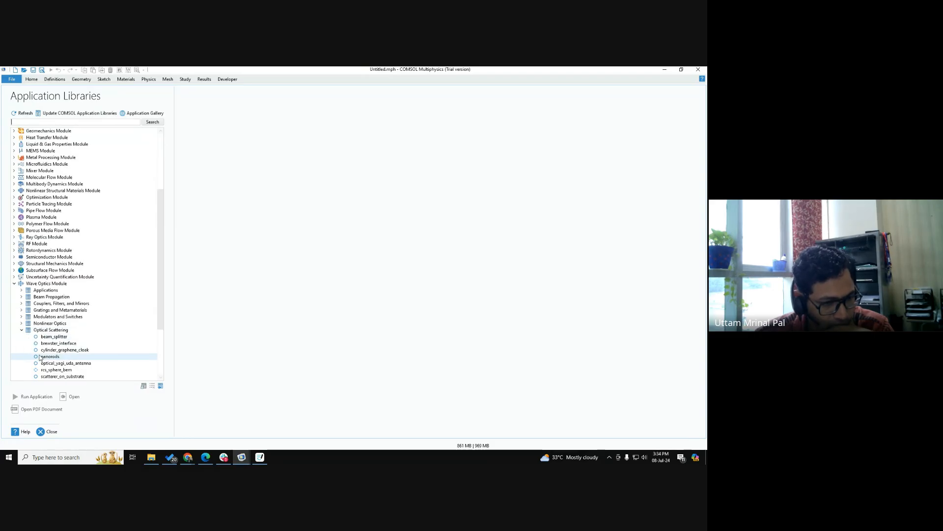
pyautogui.scroll(-1, 61, 366)
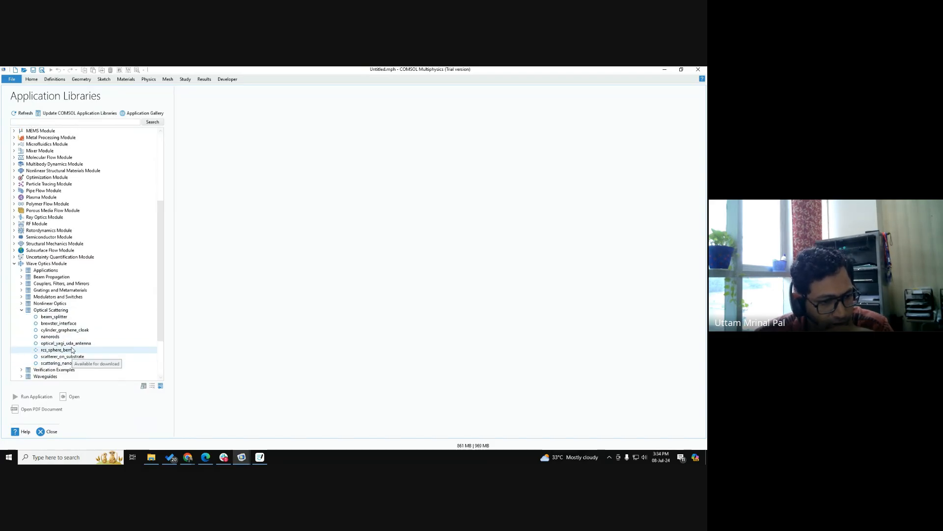
# - Open the scattering_nanosphere model as the local compact file
pyautogui.click(65, 364)
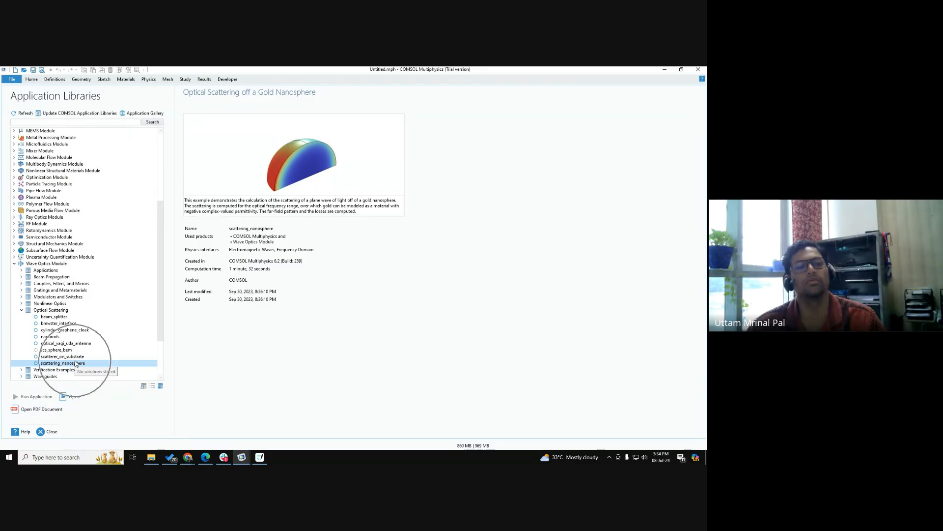
pyautogui.click(68, 396)
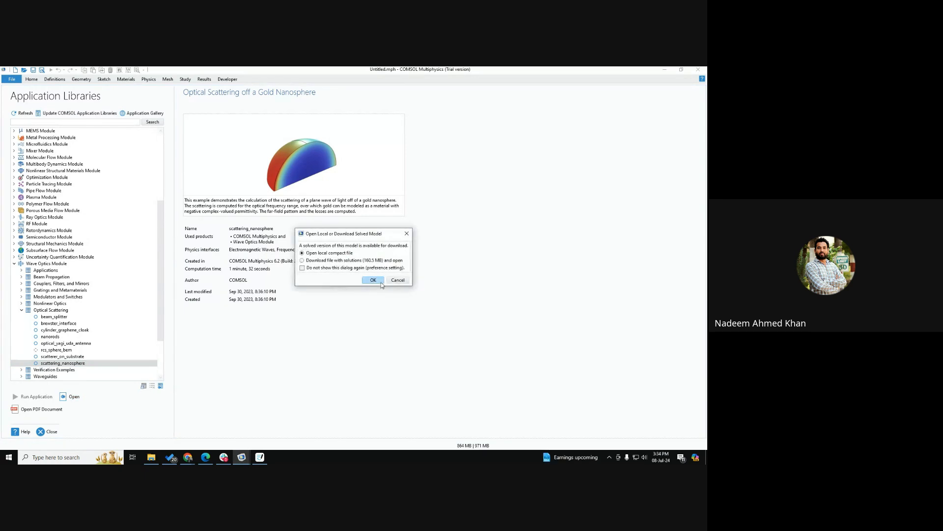
pyautogui.click(373, 284)
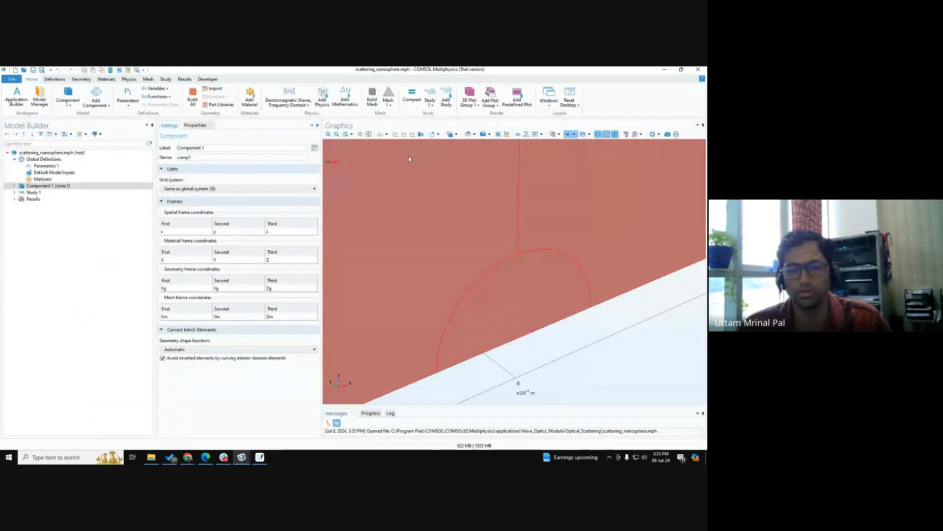
# - Expand Component 1 and its Electromagnetic Waves, Frequency Domain node to list the physics features
pyautogui.scroll(-3, 408, 155)
pyautogui.click(381, 134)
pyautogui.moveTo(589, 354); pyautogui.dragTo(503, 361)
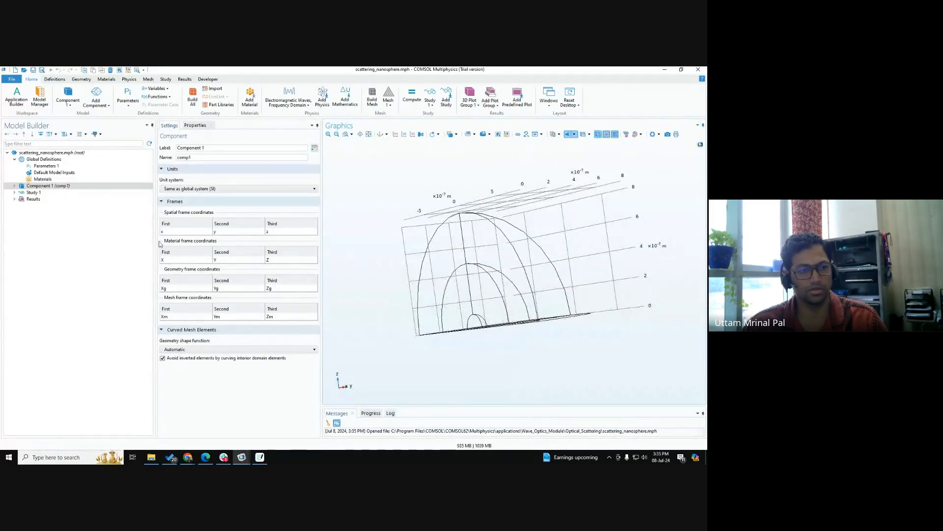
pyautogui.click(14, 186)
pyautogui.click(21, 212)
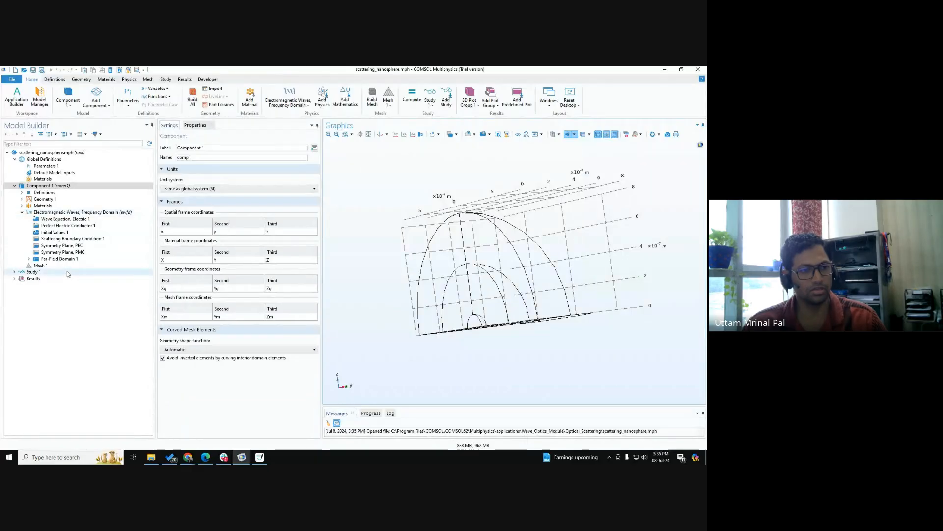
# - Show the boundaries assigned to Symmetry Plane, PEC in a 3D view, followed by those of Symmetry Plane, PMC
pyautogui.click(73, 246)
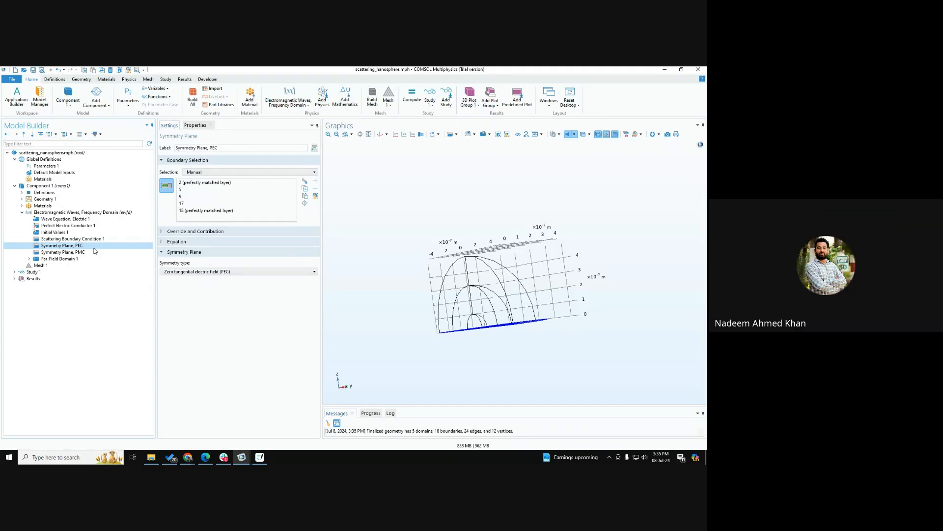
pyautogui.click(381, 134)
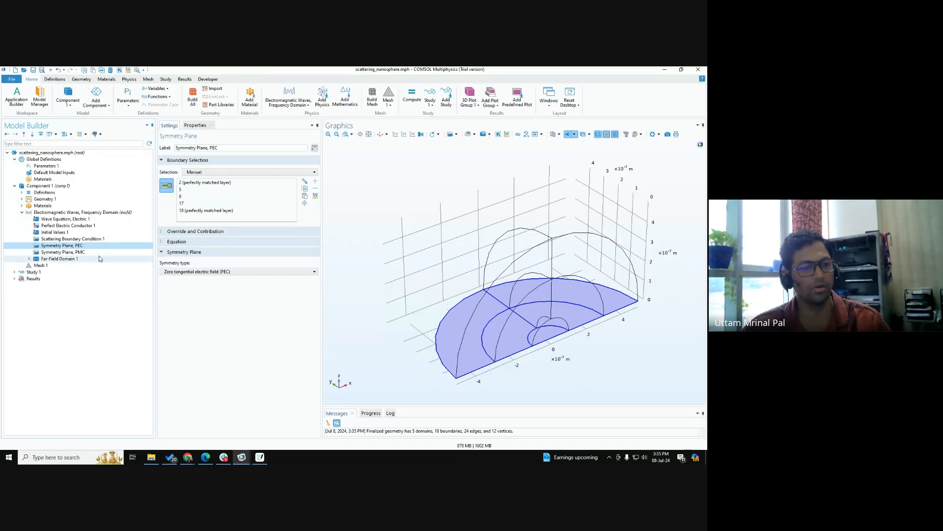
pyautogui.click(68, 251)
# - Add another Perfect Electric Conductor boundary condition to the Electromagnetic Waves, Frequency Domain interface
pyautogui.click(55, 212)
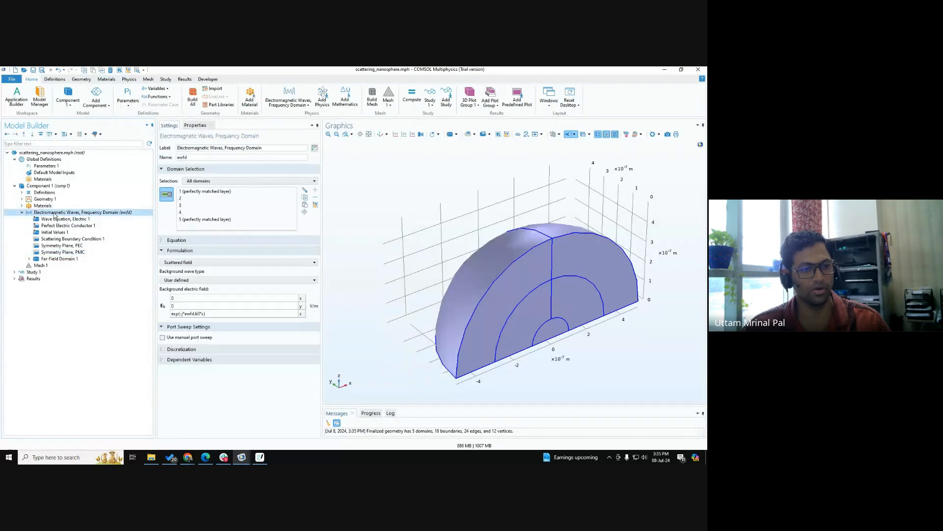
pyautogui.rightClick(55, 213)
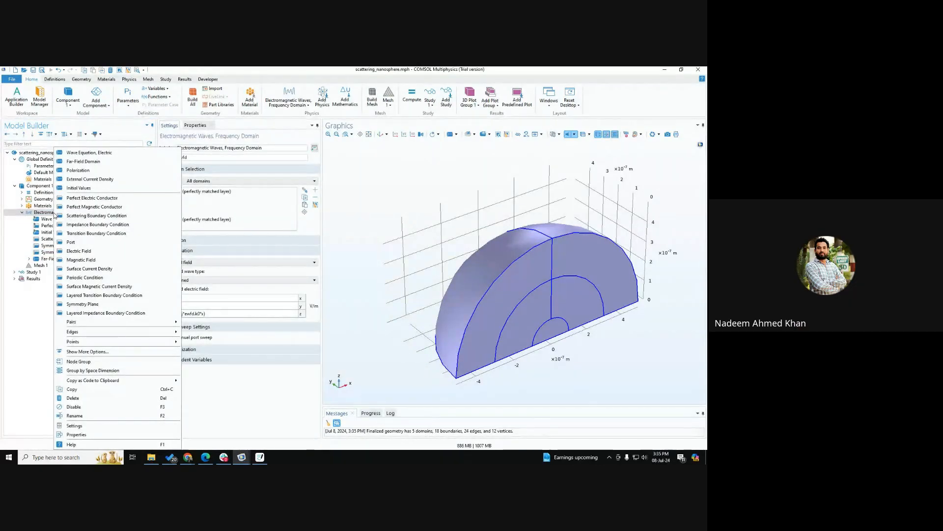
pyautogui.moveTo(145, 326)
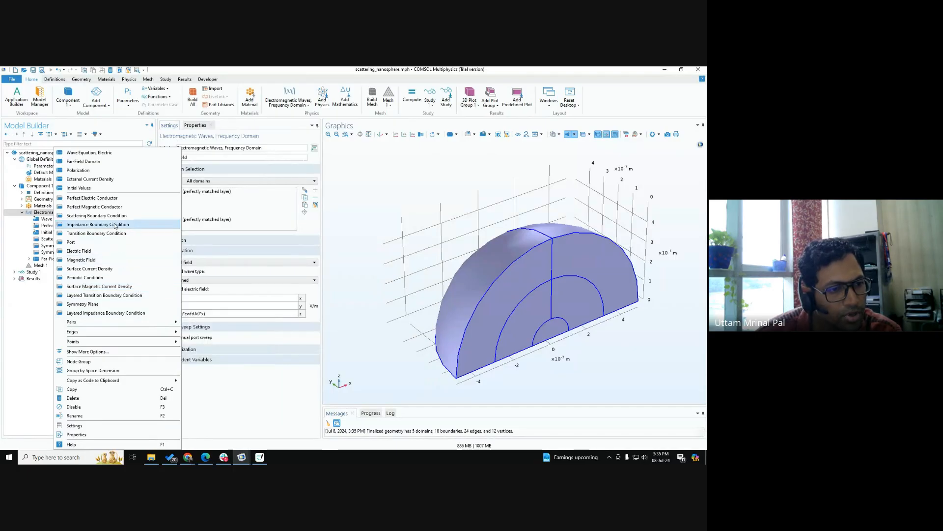
pyautogui.click(109, 198)
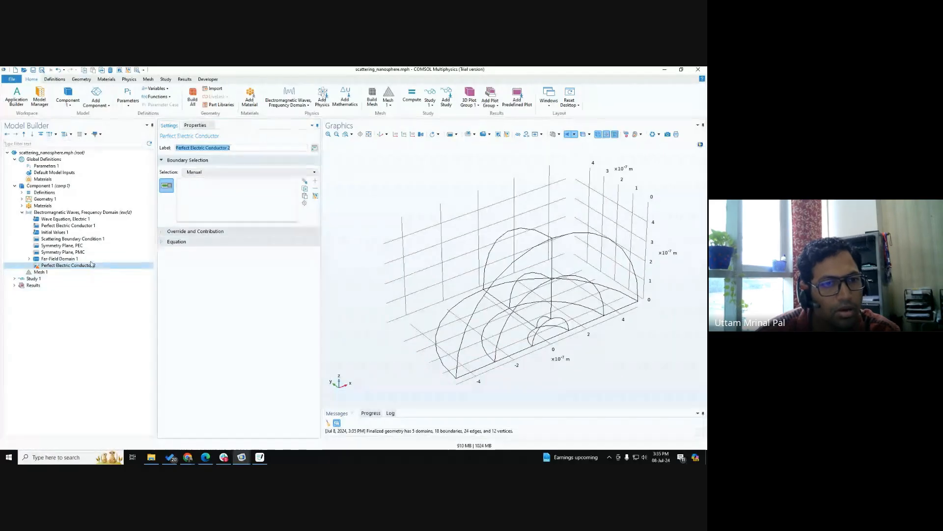
# - Compare the settings of the PEC and PMC symmetry planes with the added Perfect Electric Conductor condition
pyautogui.click(74, 245)
pyautogui.click(79, 252)
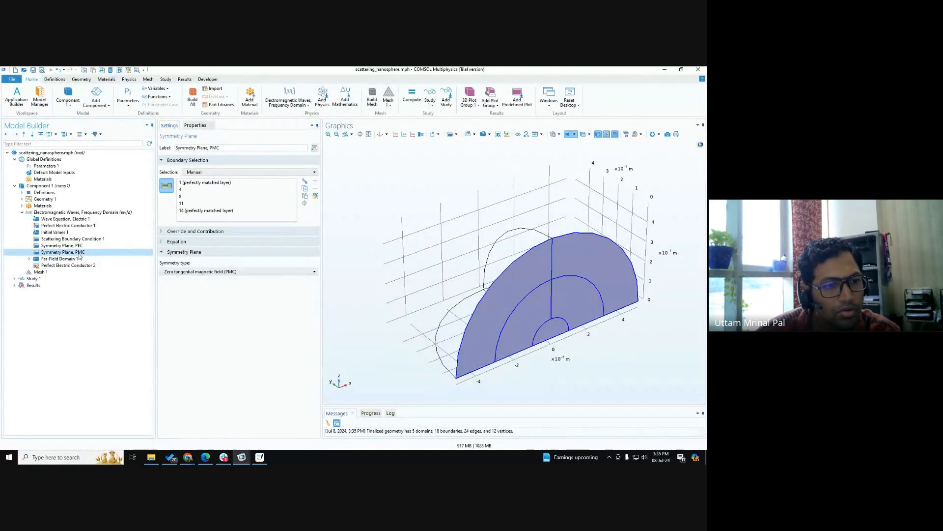
pyautogui.click(79, 267)
pyautogui.click(76, 247)
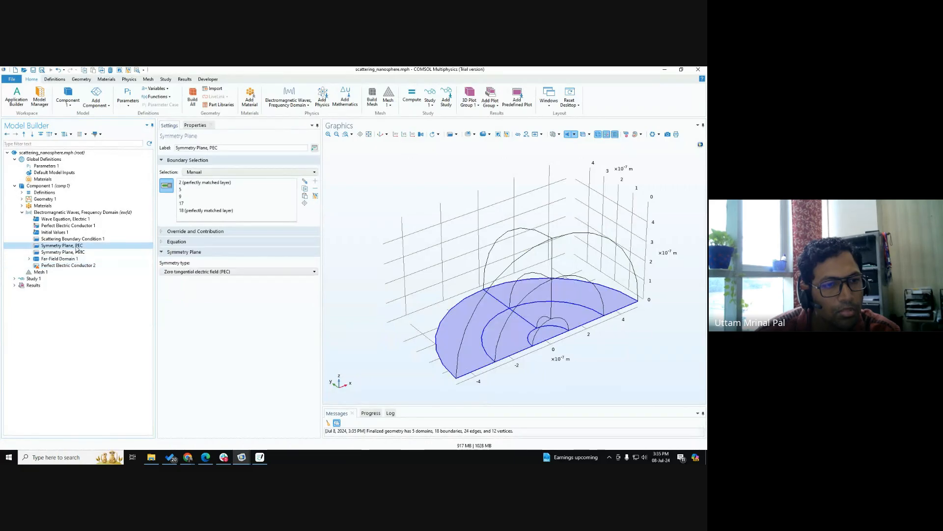
# - Add a Symmetry Plane condition to the Electromagnetic Waves, Frequency Domain interface with symmetry type Zero tangential magnetic field (PMC)
pyautogui.rightClick(55, 213)
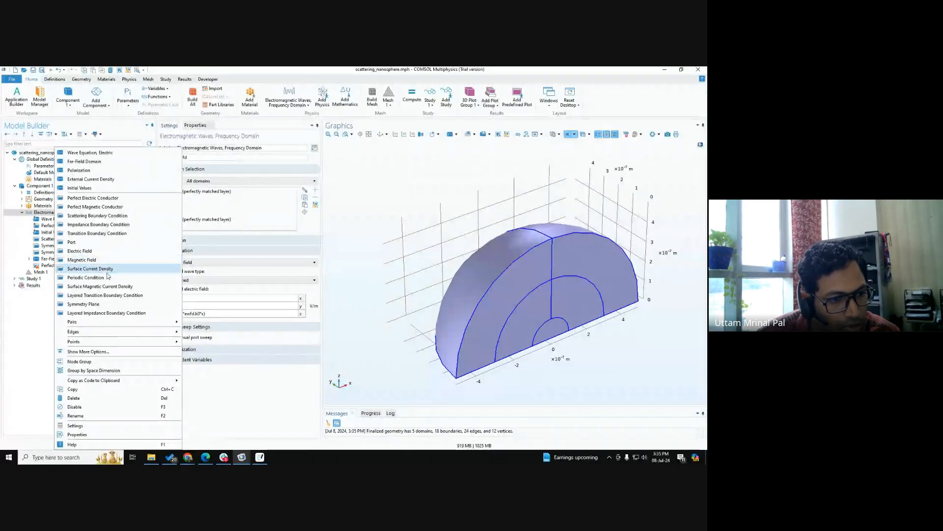
pyautogui.click(111, 305)
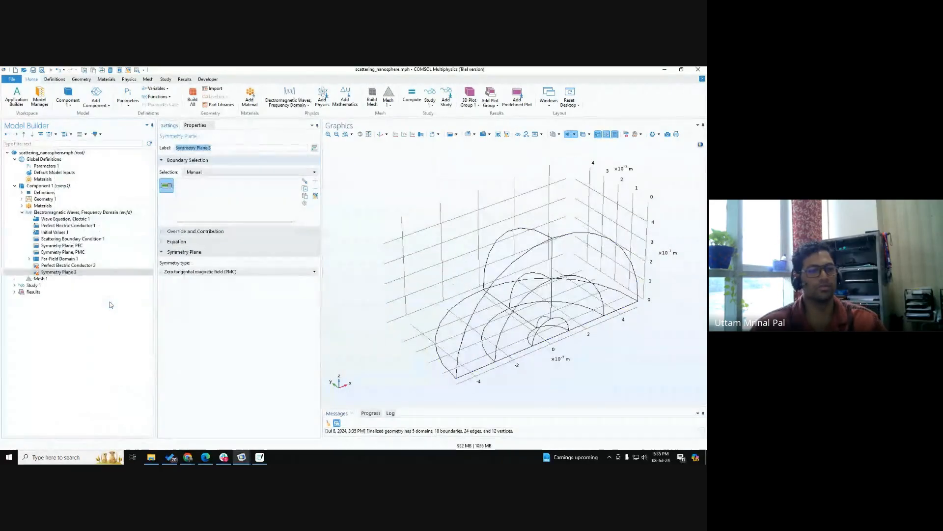
pyautogui.click(216, 271)
pyautogui.click(216, 279)
pyautogui.click(214, 272)
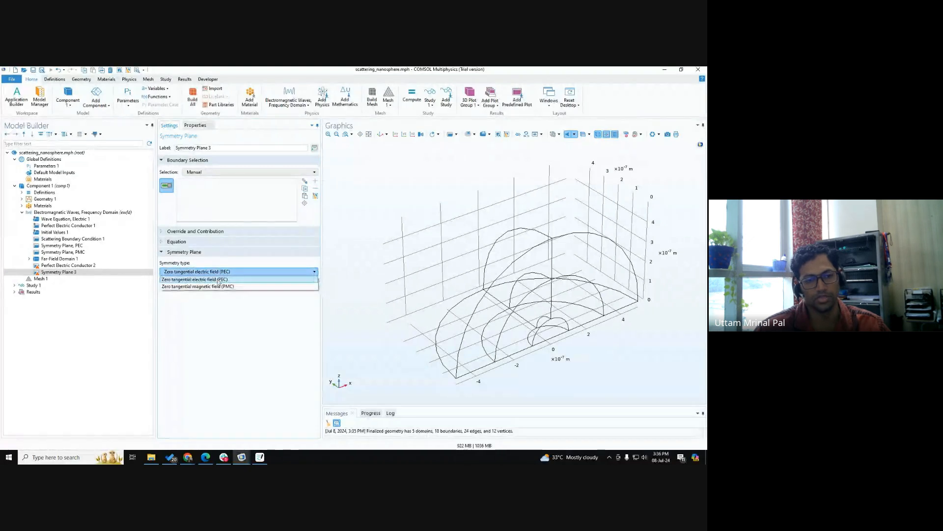
pyautogui.click(209, 286)
# - Show the equation of the added symmetry plane and compare it for the PEC and PMC symmetry types
pyautogui.click(177, 242)
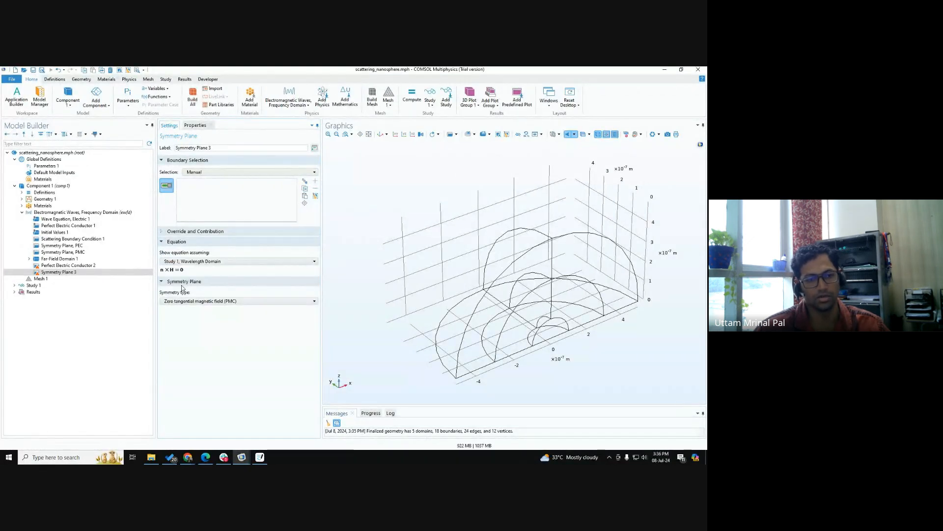
pyautogui.click(196, 301)
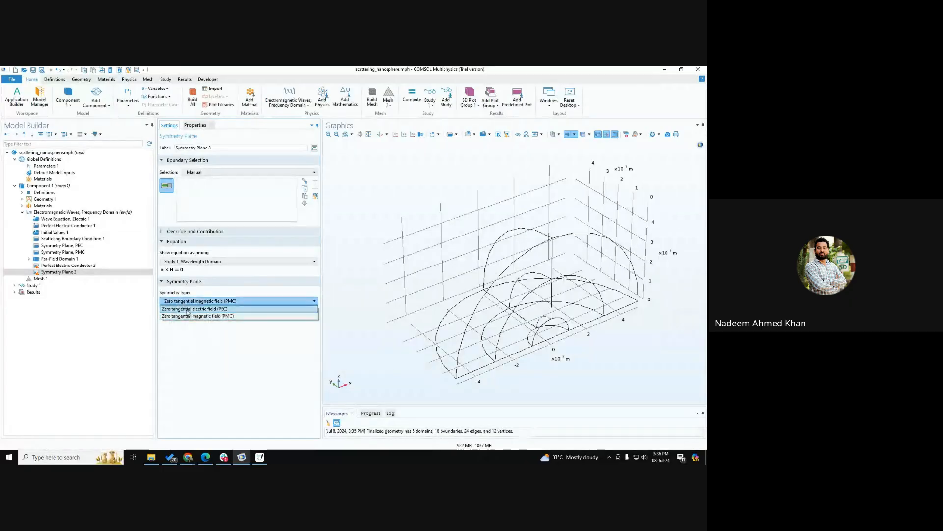
pyautogui.click(188, 310)
pyautogui.click(188, 302)
pyautogui.click(191, 321)
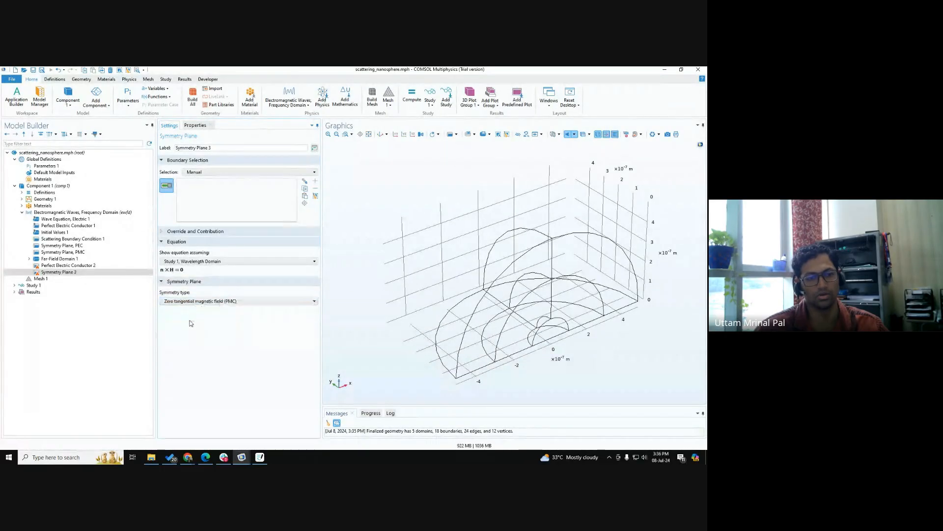
# - Delete the Perfect Electric Conductor 2 condition from the Electromagnetic Waves, Frequency Domain interface
pyautogui.click(49, 265)
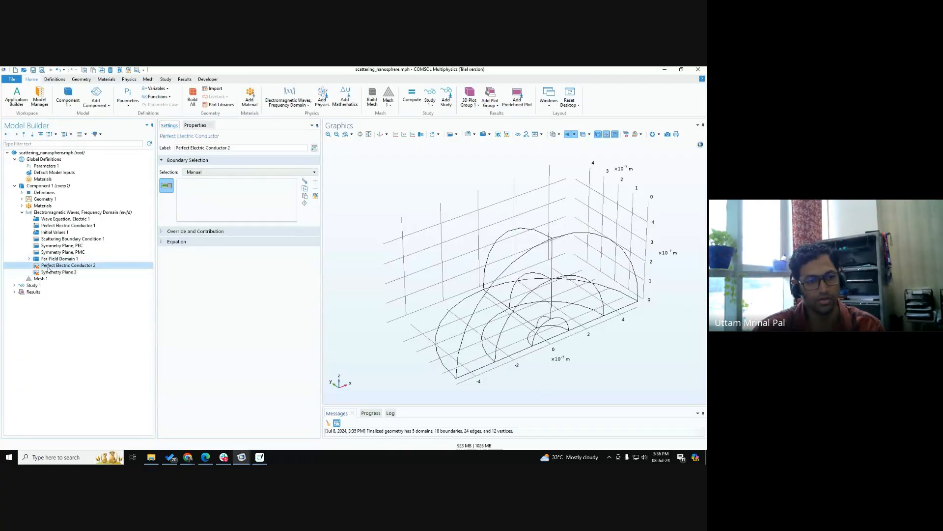
pyautogui.press('Delete')
pyautogui.press('Return')
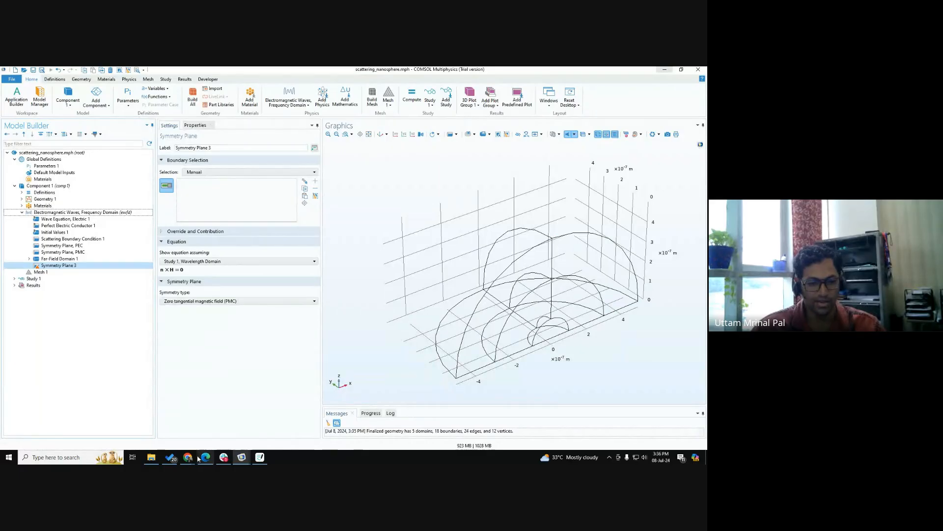
# - Switch to Chrome and close the Optical Scattering off a Gold Nanosphere page
pyautogui.moveTo(188, 457)
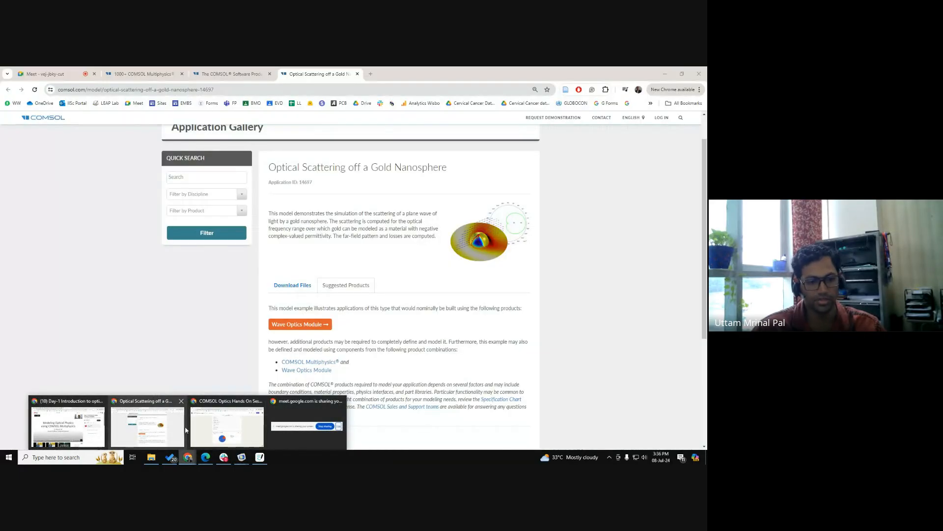
pyautogui.click(186, 430)
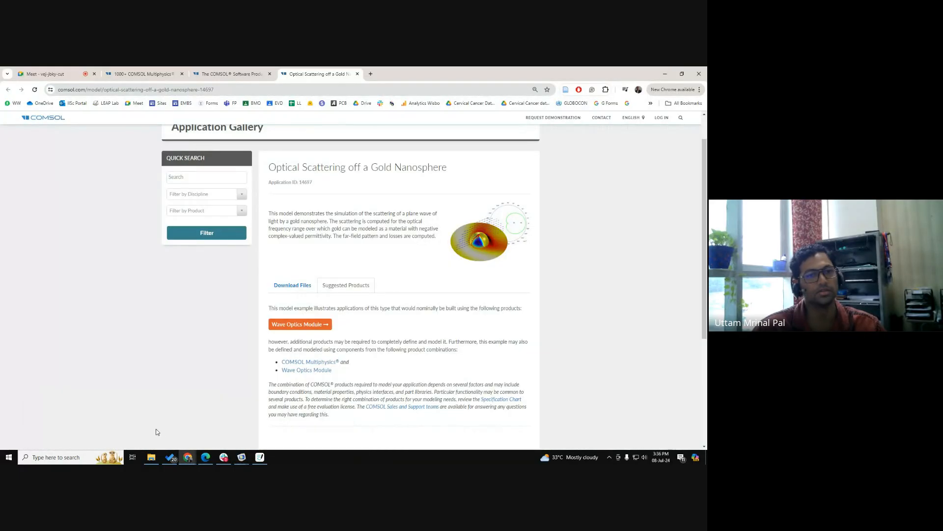
pyautogui.click(357, 74)
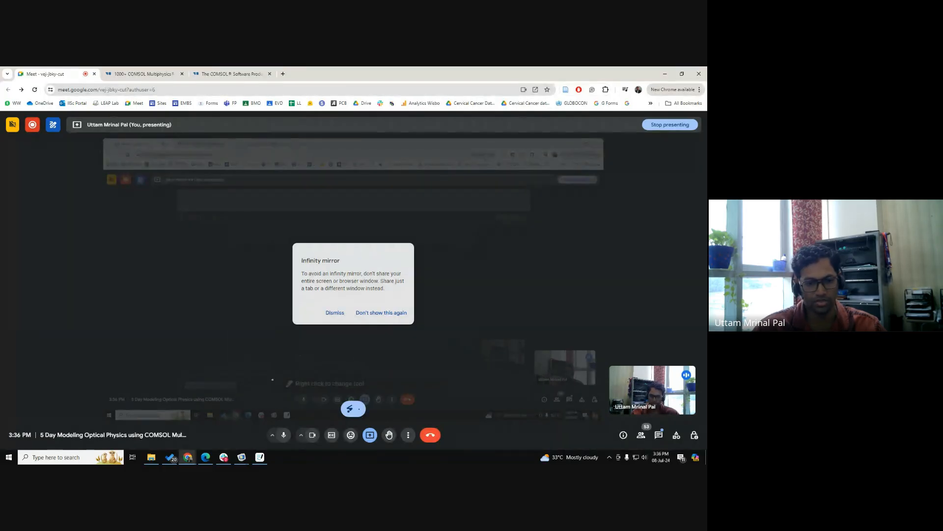
# - Switch to Goodnotes and review the electromagnetic plane wave propagation sketch on page 2, including its polarization and propagation directions
pyautogui.click(260, 457)
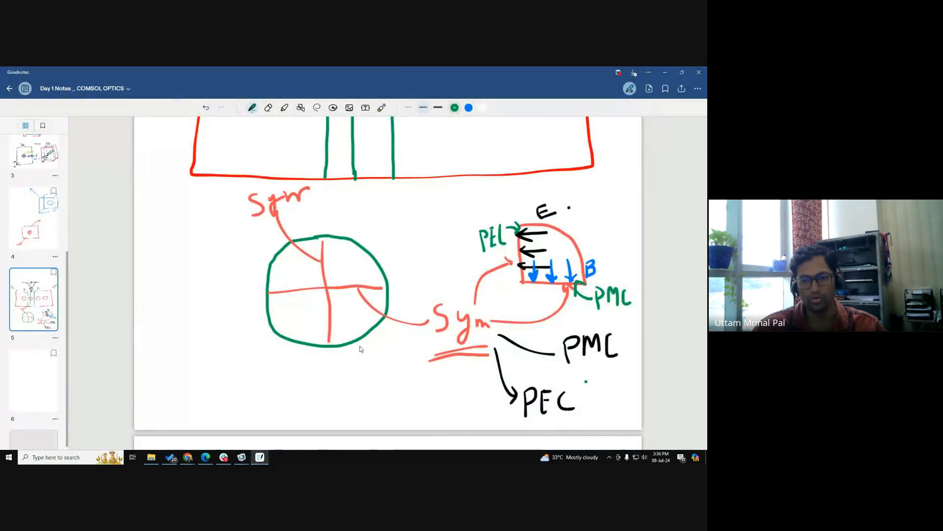
pyautogui.scroll(10, 360, 349)
pyautogui.click(653, 431)
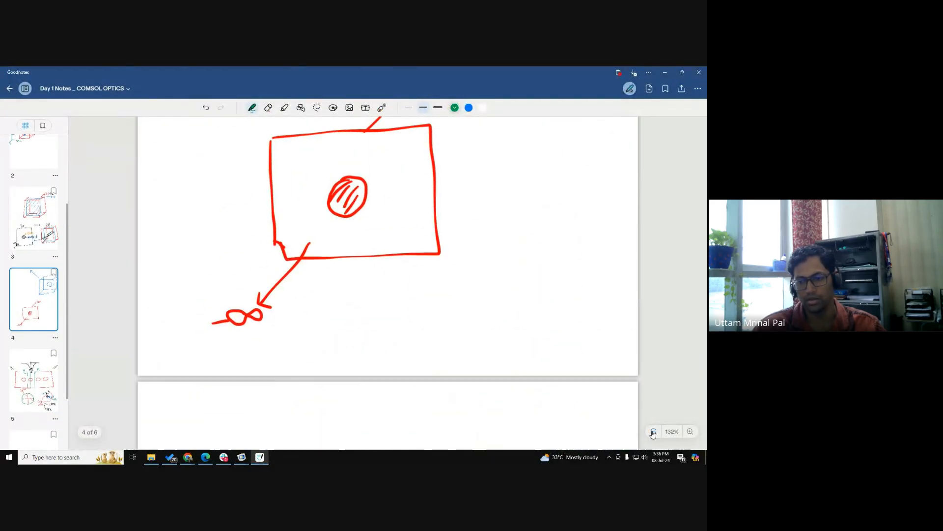
pyautogui.click(653, 432)
pyautogui.scroll(12, 600, 394)
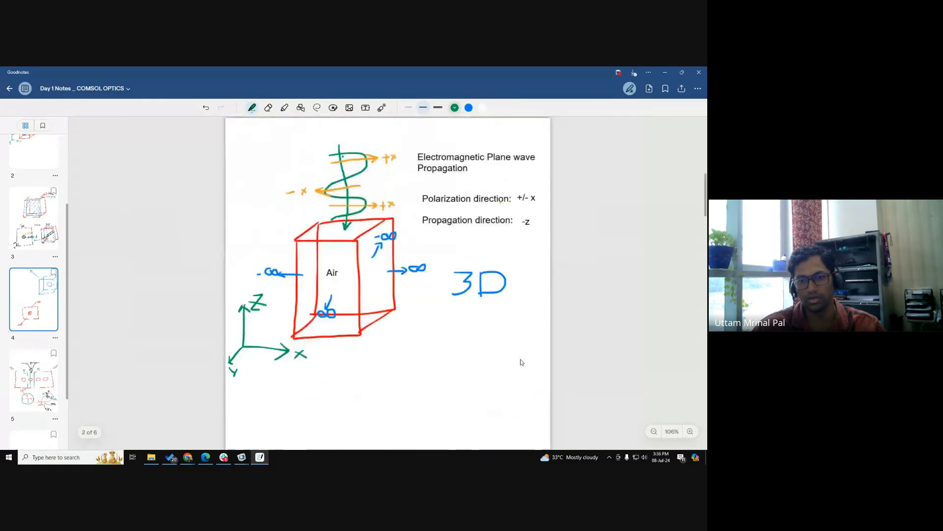
pyautogui.scroll(6, 522, 362)
pyautogui.scroll(-12, 522, 362)
pyautogui.scroll(8, 522, 362)
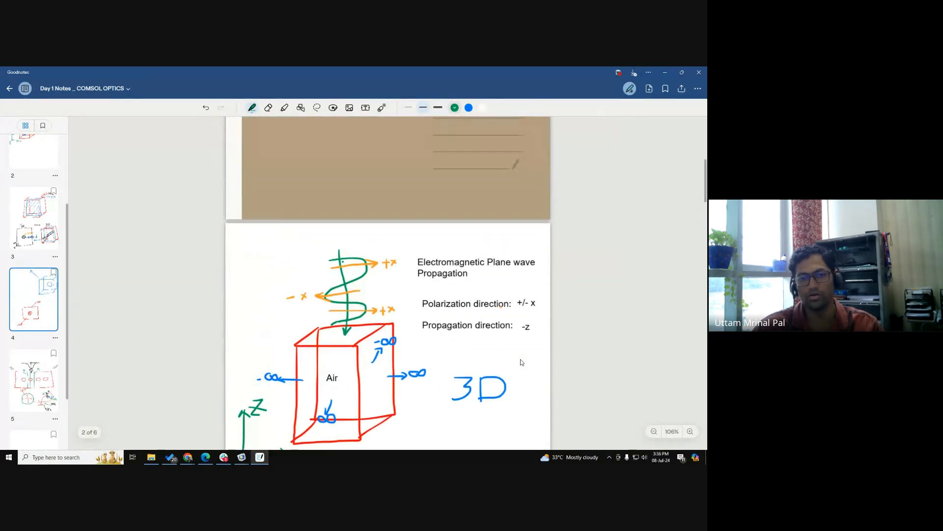
pyautogui.scroll(-3, 600, 323)
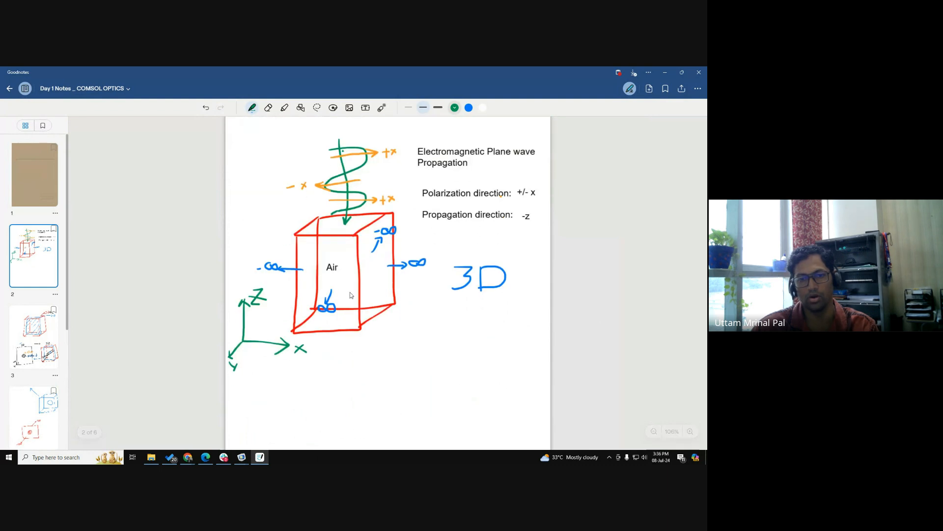
pyautogui.press('ctrl')
pyautogui.press('ctrl')
pyautogui.press('ctrl')
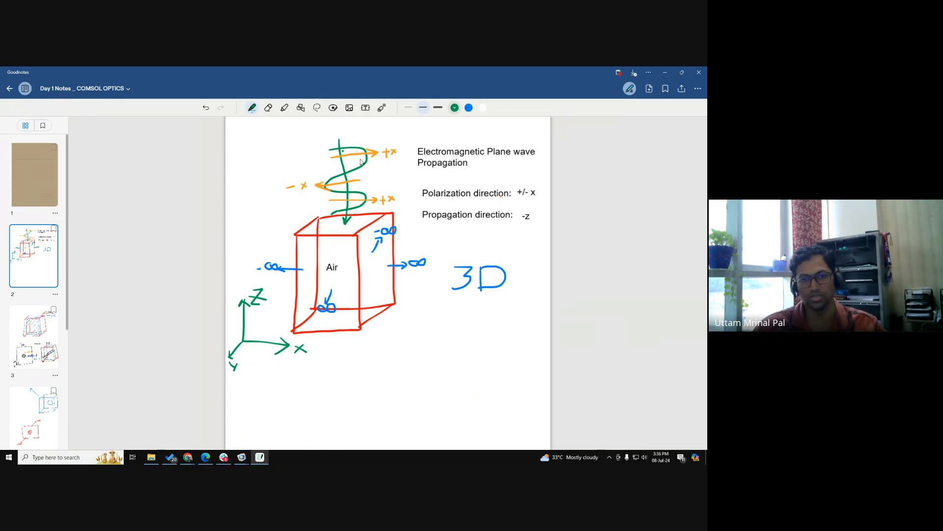
pyautogui.press('ctrl')
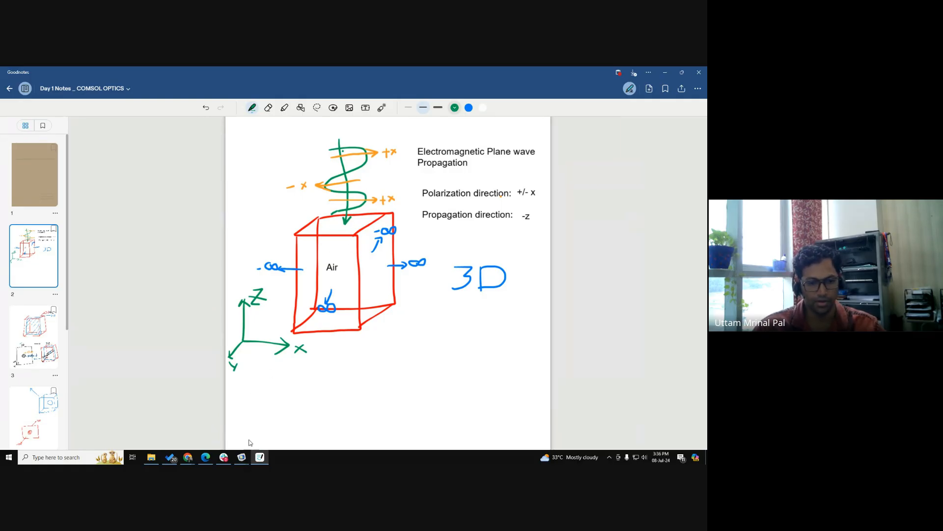
# - Switch to the COMSOL window of S Parameters_air_silica.mph and examine the options for creating a new model
pyautogui.click(238, 455)
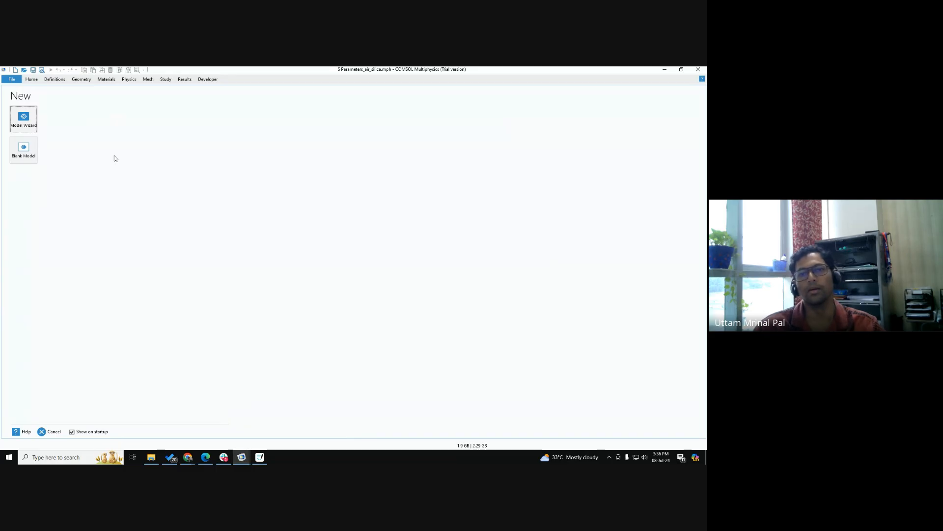
pyautogui.press('ctrl')
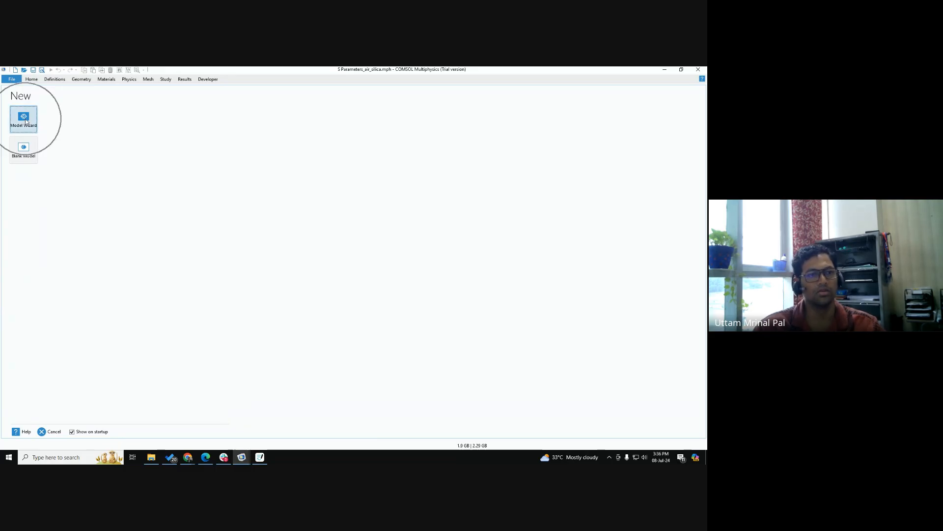
pyautogui.press('ctrl')
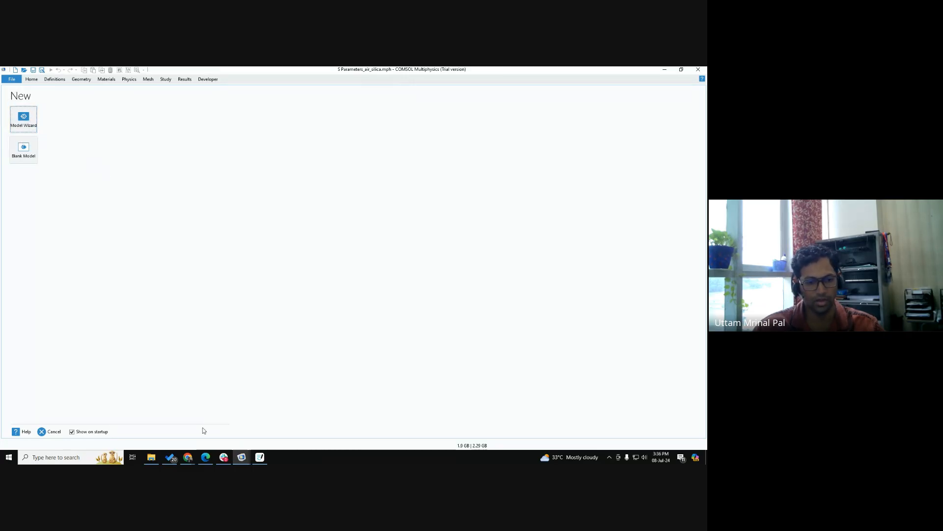
# - Switch to the Google Meet call in Chrome and admit the waiting participant
pyautogui.click(147, 425)
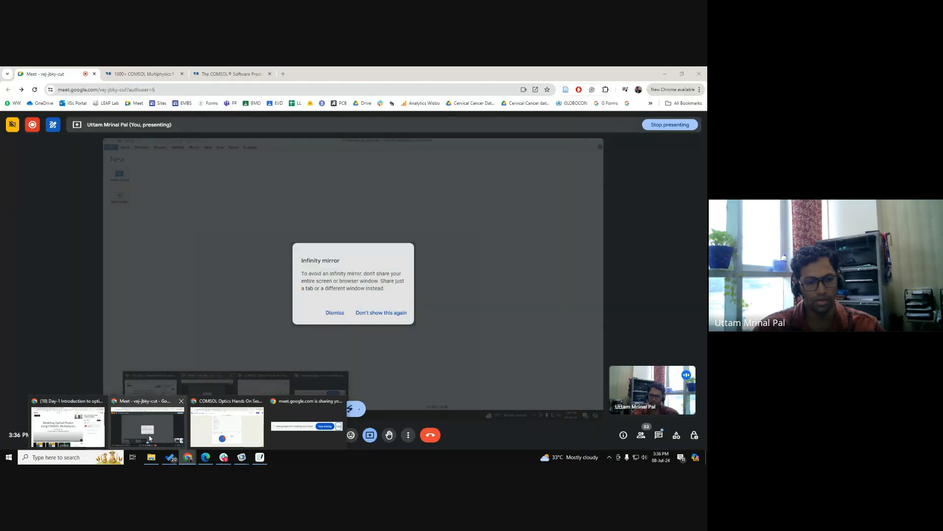
pyautogui.click(549, 460)
pyautogui.click(665, 409)
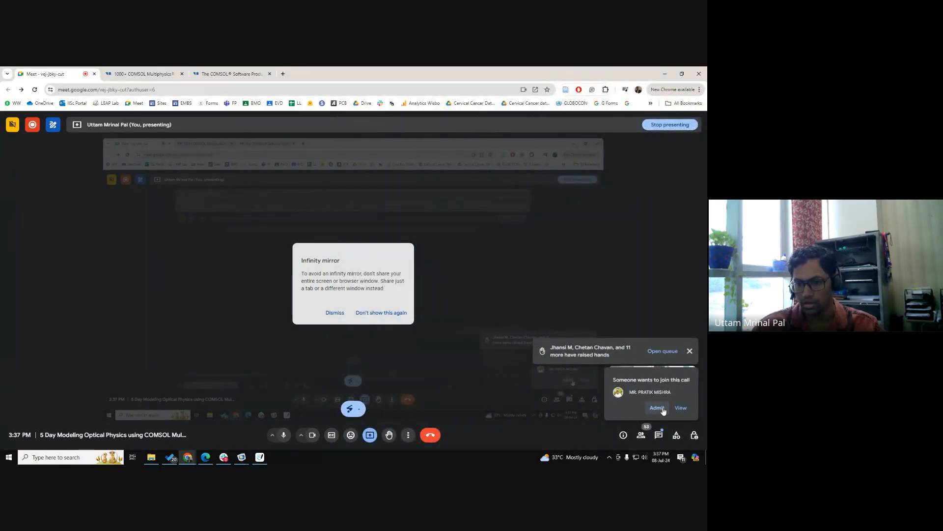
pyautogui.click(657, 408)
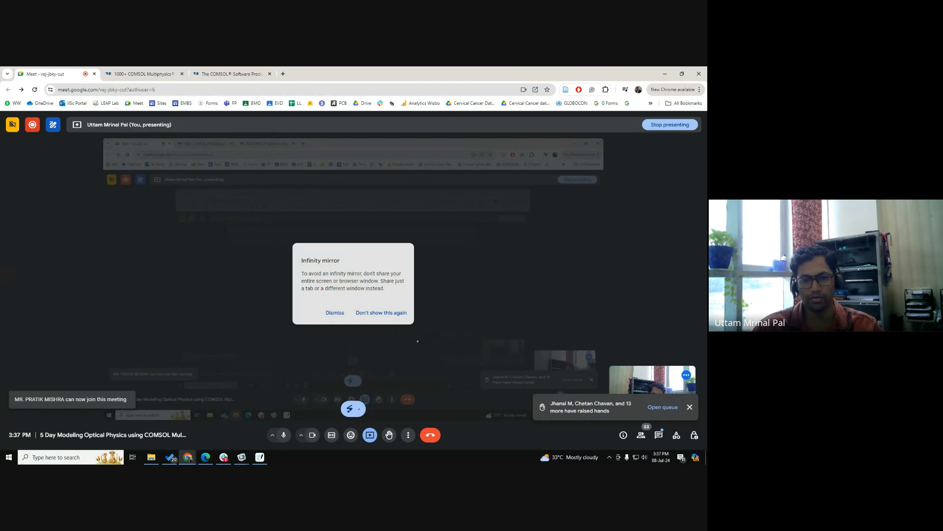
# - Return to COMSOL, start a new model with the Model Wizard and choose its space dimension
pyautogui.hotkey('alt', 'Tab')
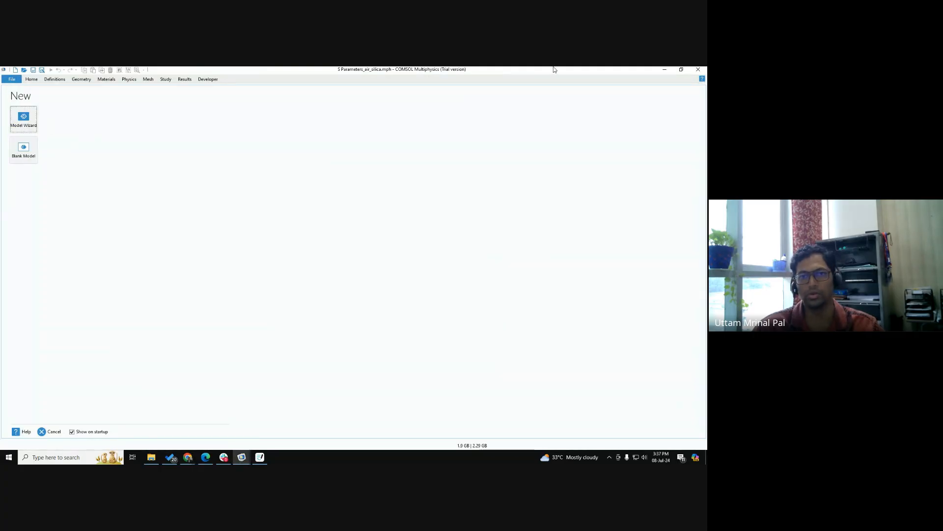
pyautogui.click(31, 117)
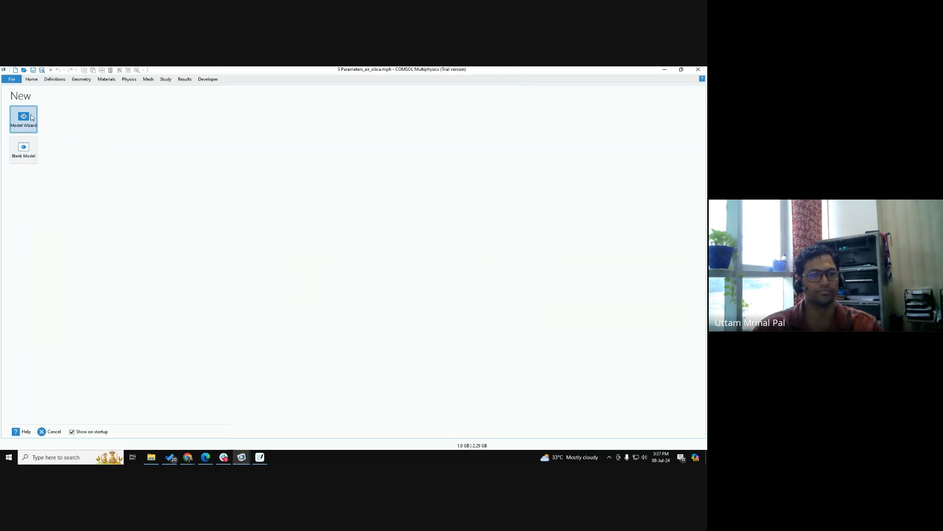
pyautogui.press('ctrl')
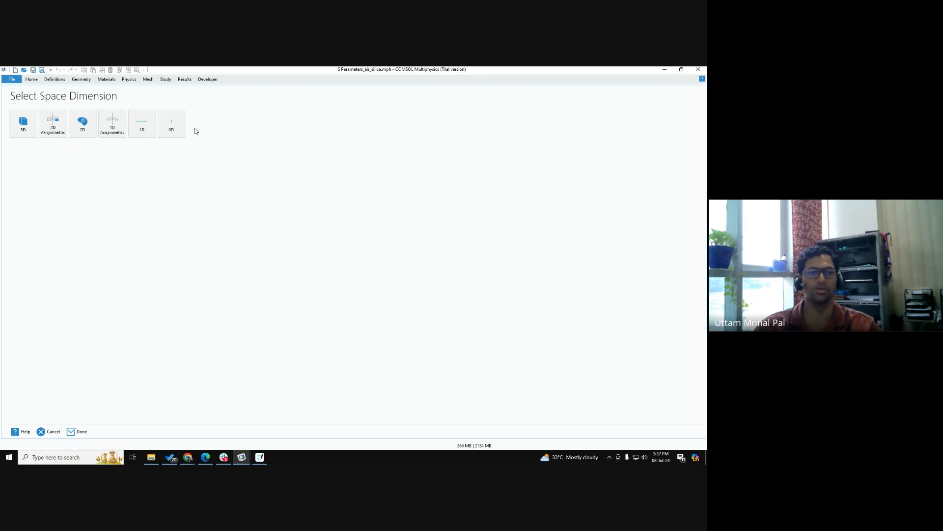
pyautogui.click(31, 134)
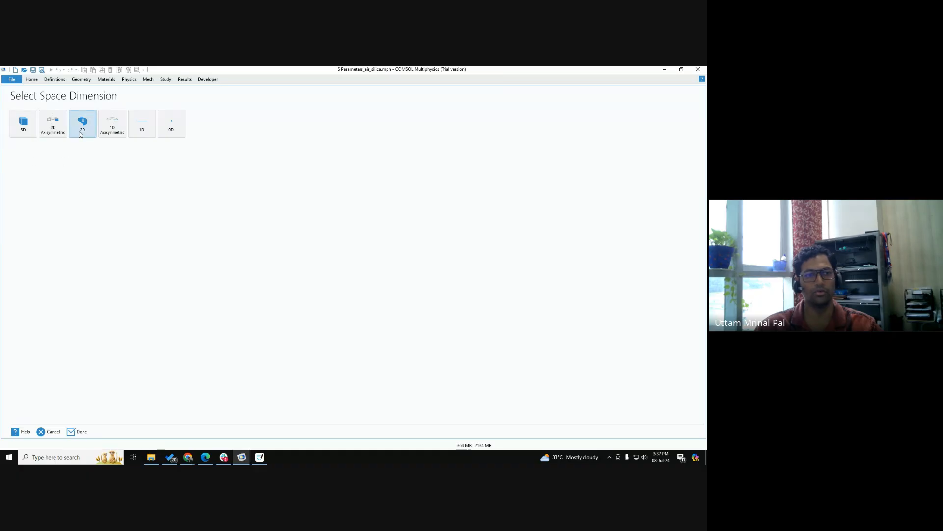
pyautogui.click(80, 134)
pyautogui.click(45, 126)
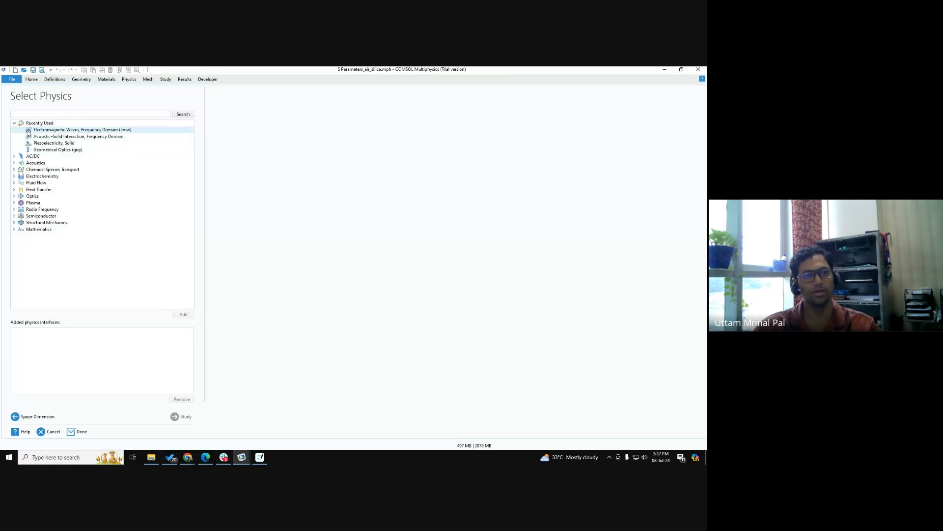
# - Select the Electromagnetic Waves, Frequency Domain (ewfd) physics interface from the Wave Optics group under Optics
pyautogui.click(15, 124)
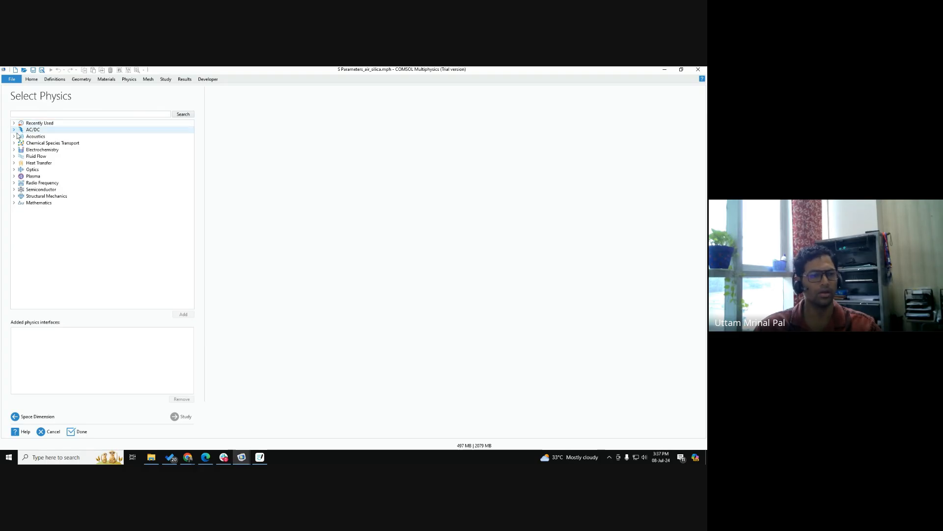
pyautogui.click(14, 169)
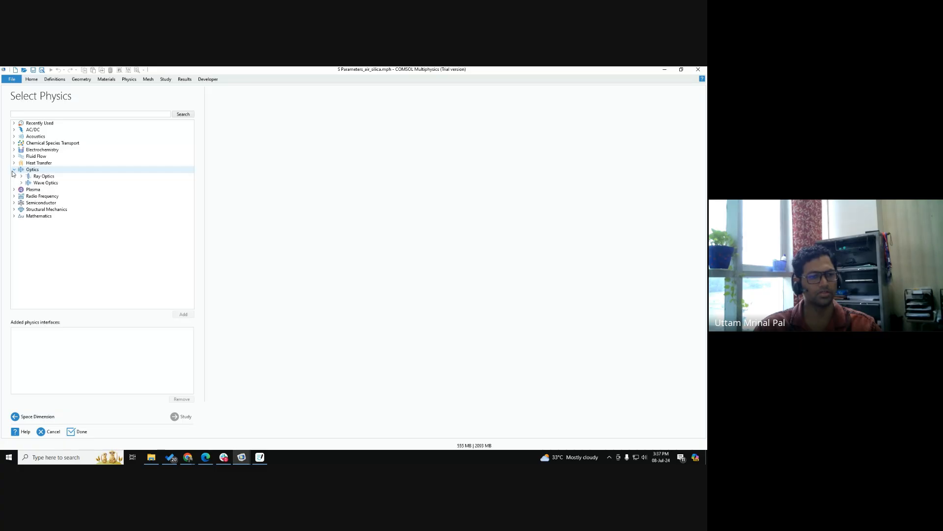
pyautogui.click(22, 183)
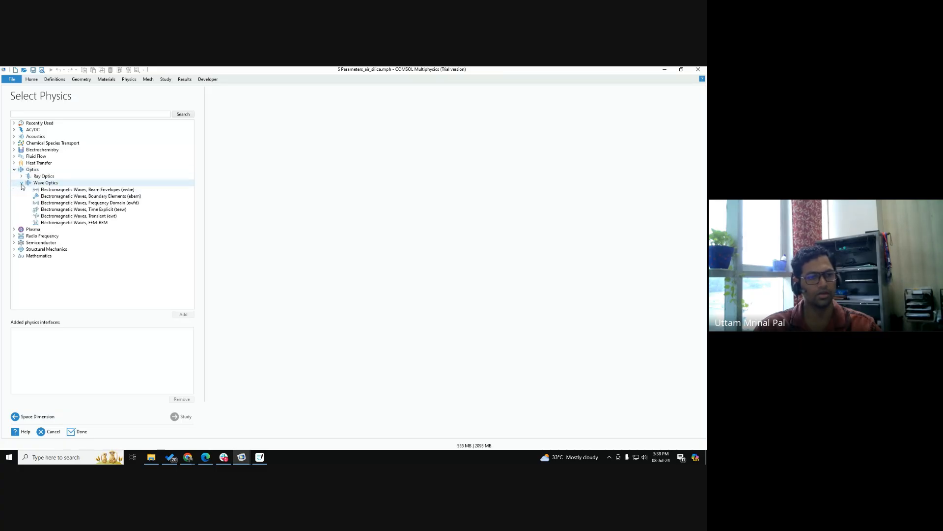
pyautogui.click(118, 203)
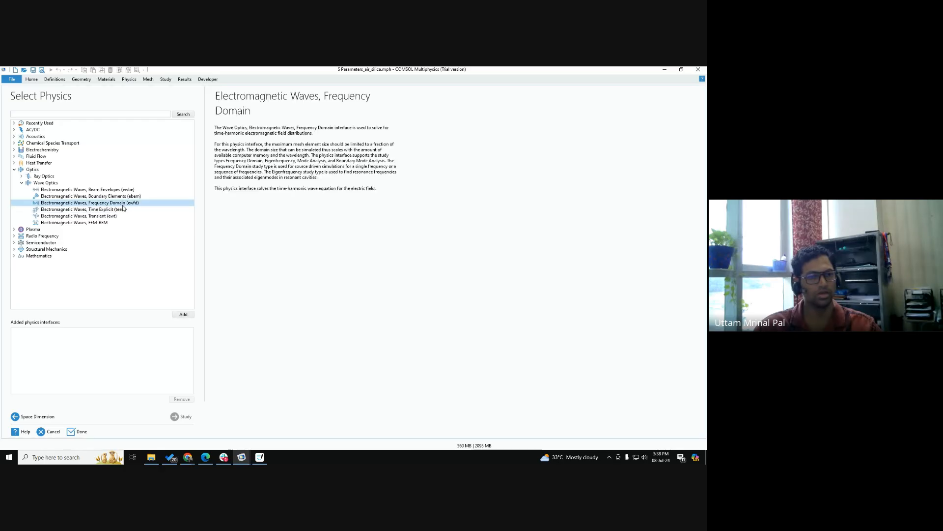
pyautogui.press('ctrl')
pyautogui.press('ctrl')
pyautogui.press('ctrl')
pyautogui.press('ctrl')
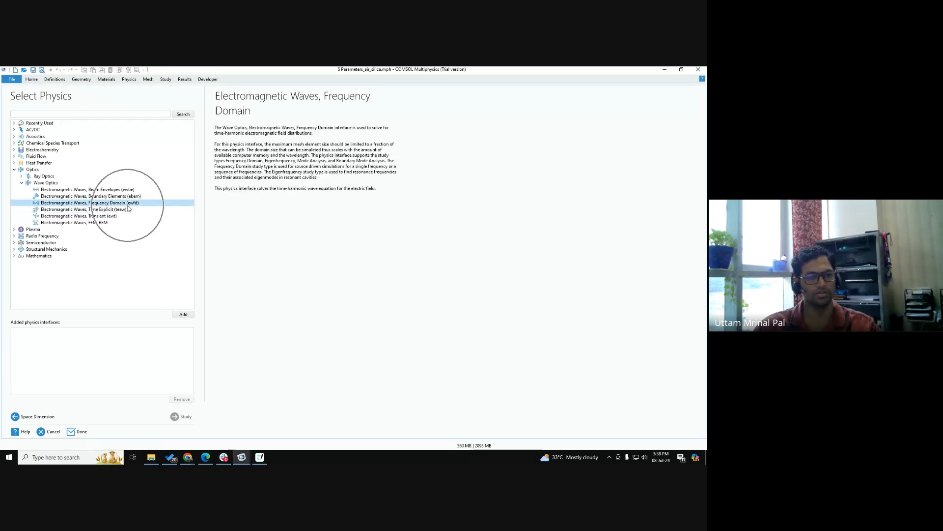
pyautogui.press('ctrl')
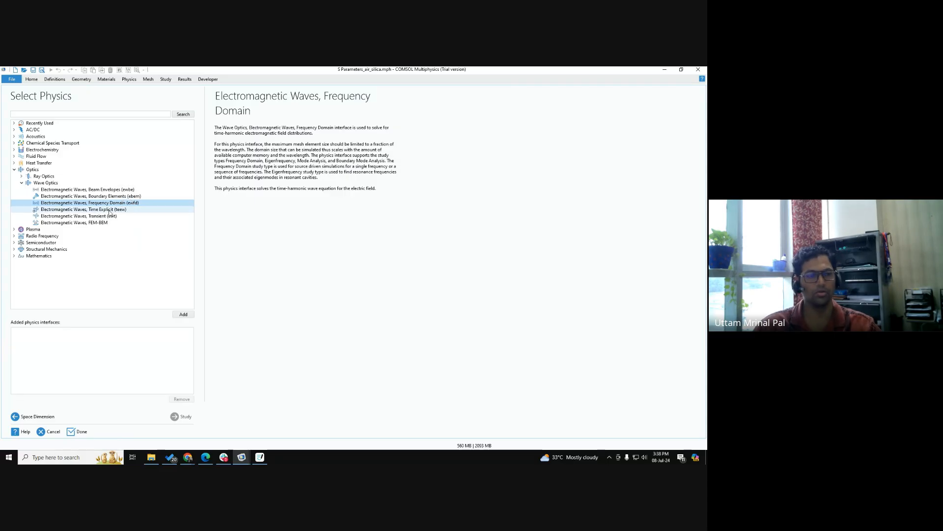
# - Compare the Radio Frequency interface Electromagnetic Waves, Frequency Domain (emw) with its Wave Optics counterpart (ewfd)
pyautogui.click(14, 236)
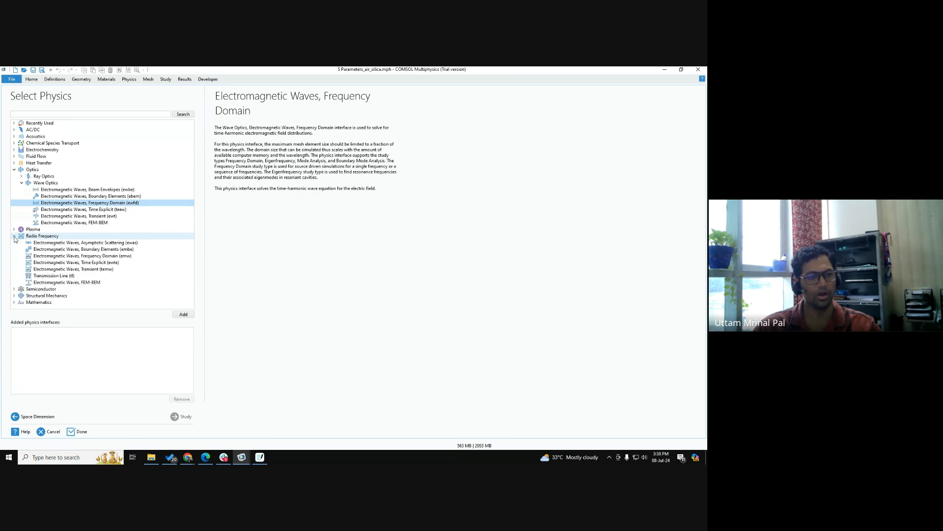
pyautogui.click(109, 257)
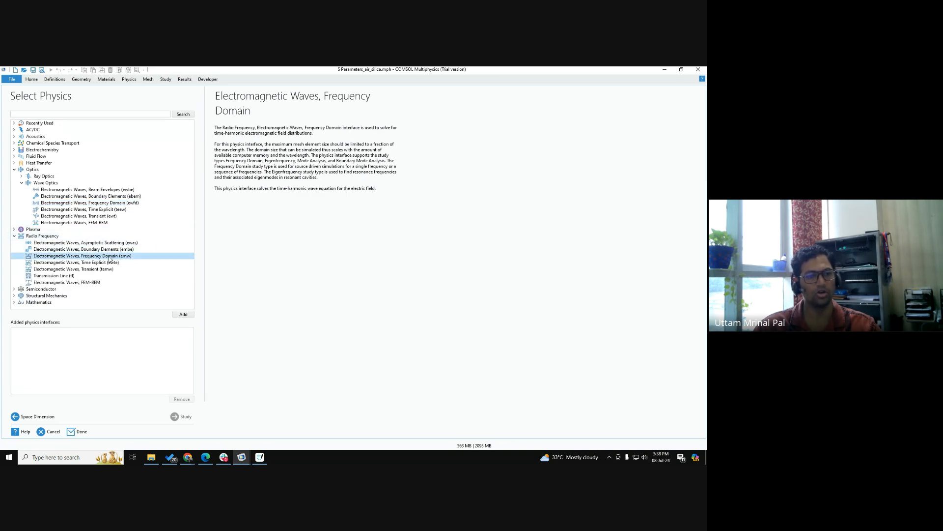
pyautogui.press('ctrl')
pyautogui.click(107, 204)
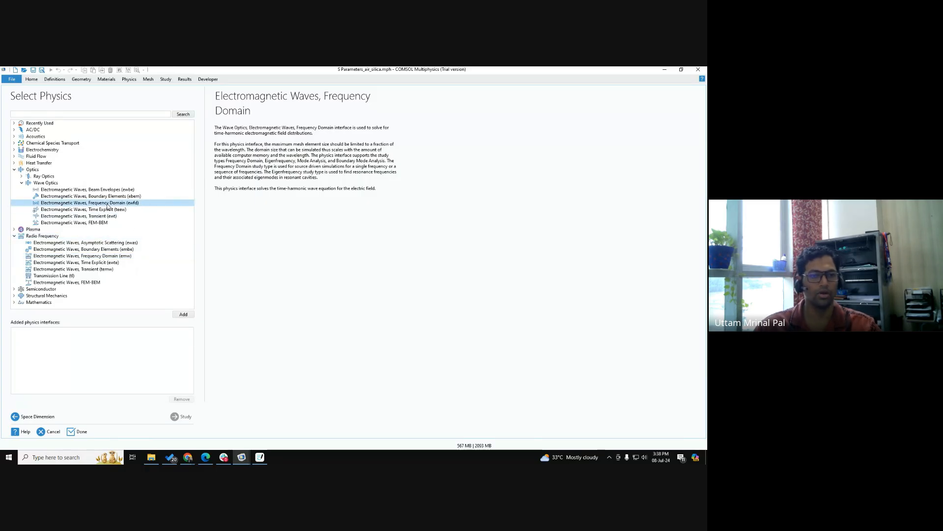
pyautogui.press('ctrl')
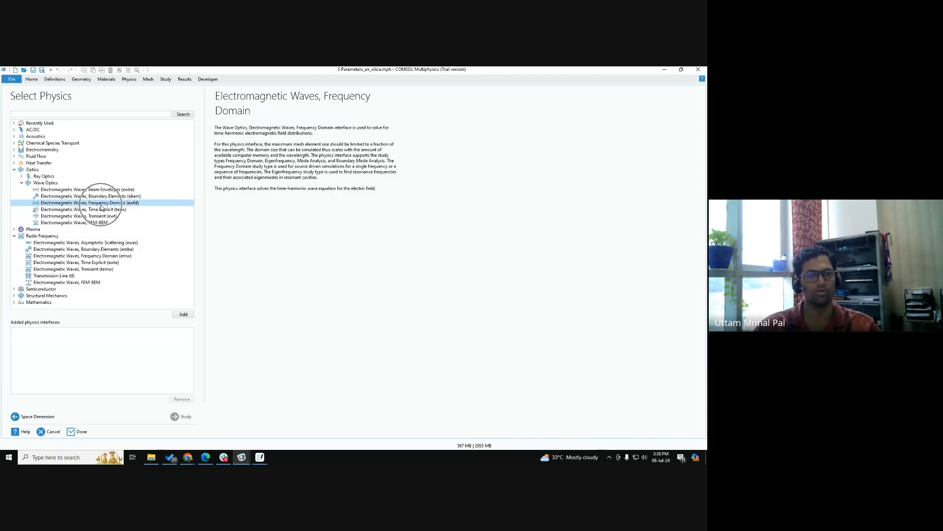
pyautogui.press('ctrl')
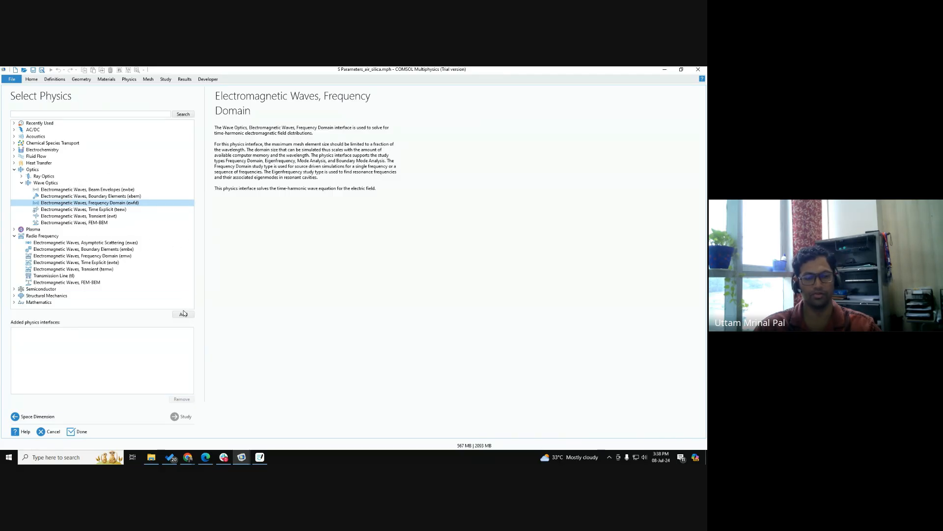
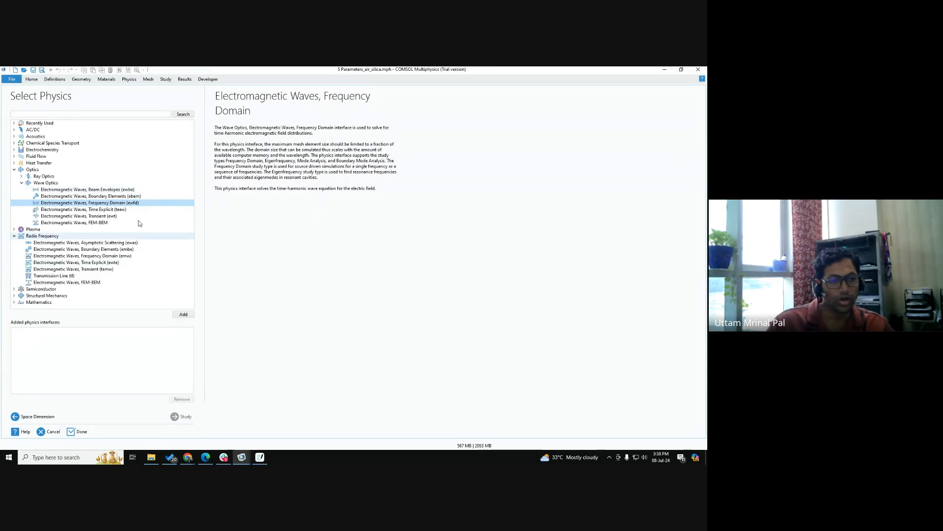
# - Add the Wave Optics Electromagnetic Waves, Frequency Domain (ewfd) interface to the model and proceed to the study selection
pyautogui.click(183, 313)
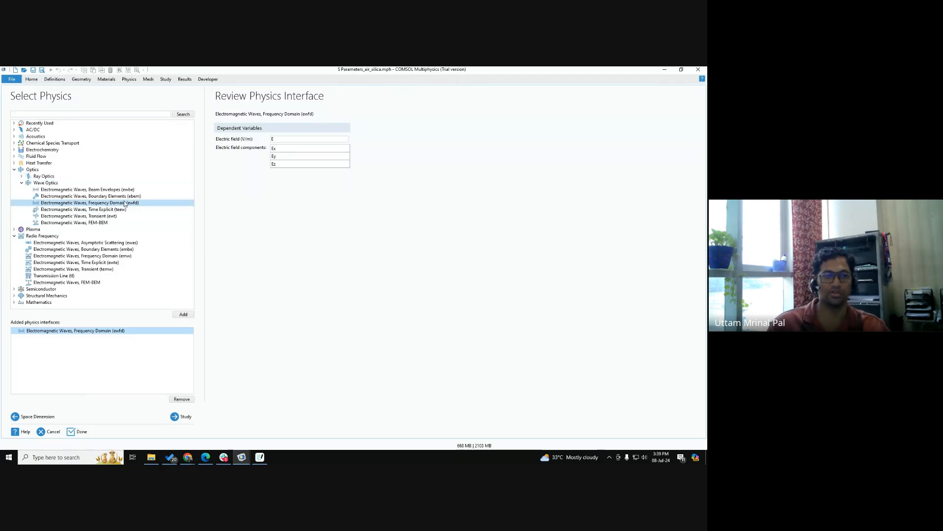
pyautogui.press('ctrl')
pyautogui.press('ctrl')
pyautogui.press('ctrl')
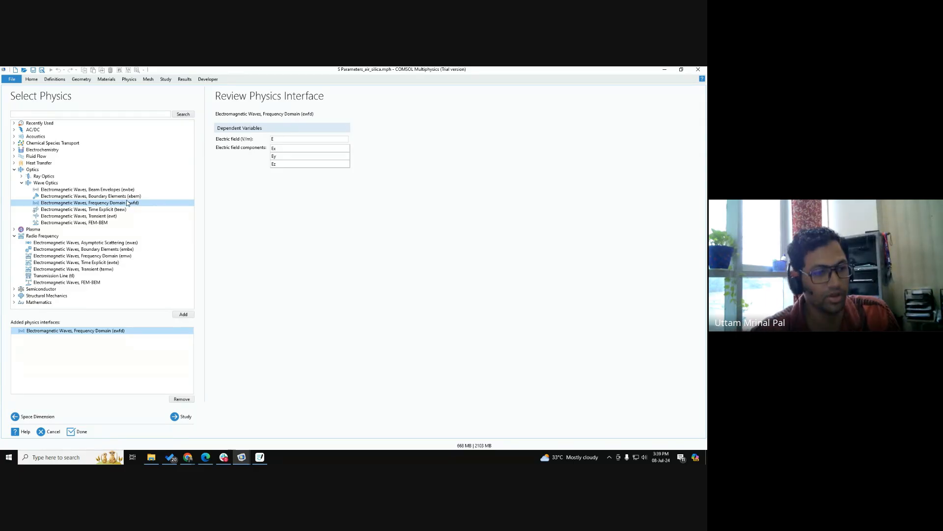
pyautogui.click(14, 236)
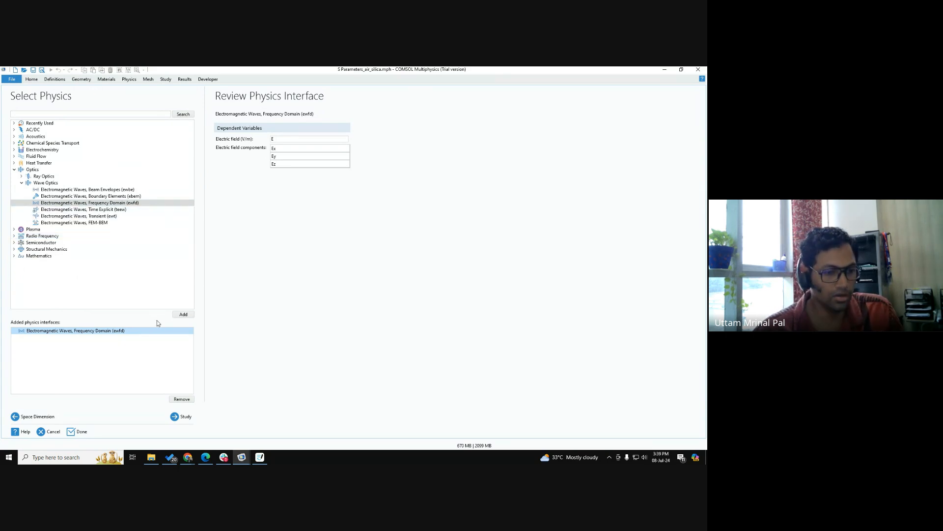
pyautogui.click(135, 330)
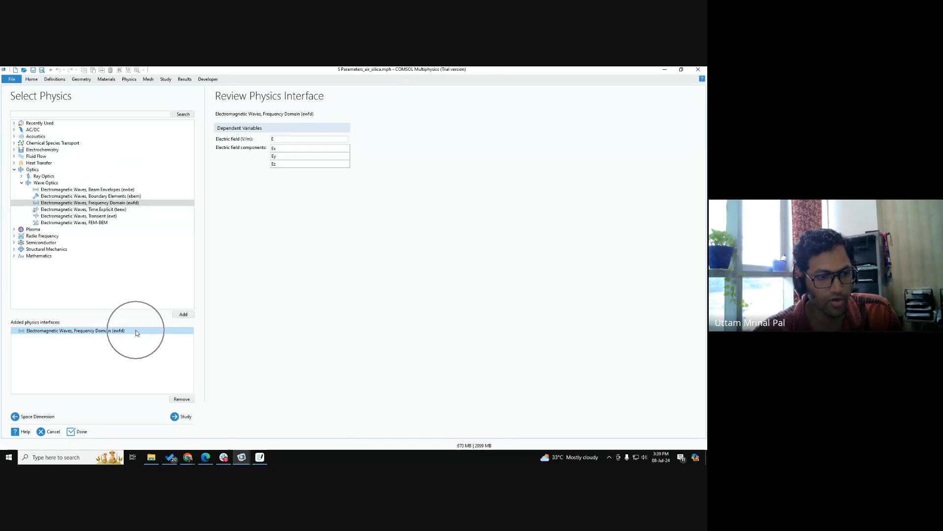
pyautogui.click(186, 418)
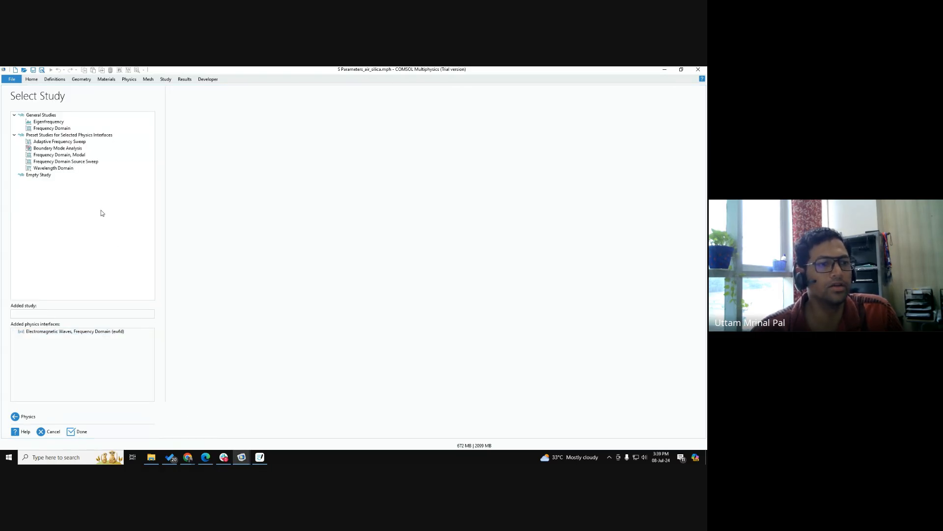
# - Review the descriptions of the available study types, from Eigenfrequency and Frequency Domain through Frequency Domain Source Sweep and Wavelength Domain
pyautogui.click(57, 123)
pyautogui.click(55, 129)
pyautogui.click(57, 142)
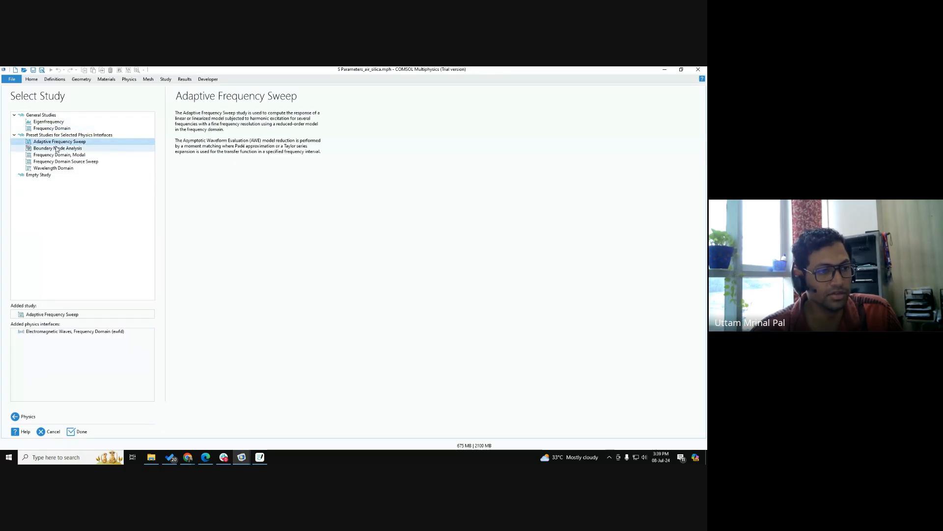
pyautogui.click(57, 148)
pyautogui.click(58, 154)
pyautogui.click(62, 162)
pyautogui.click(54, 168)
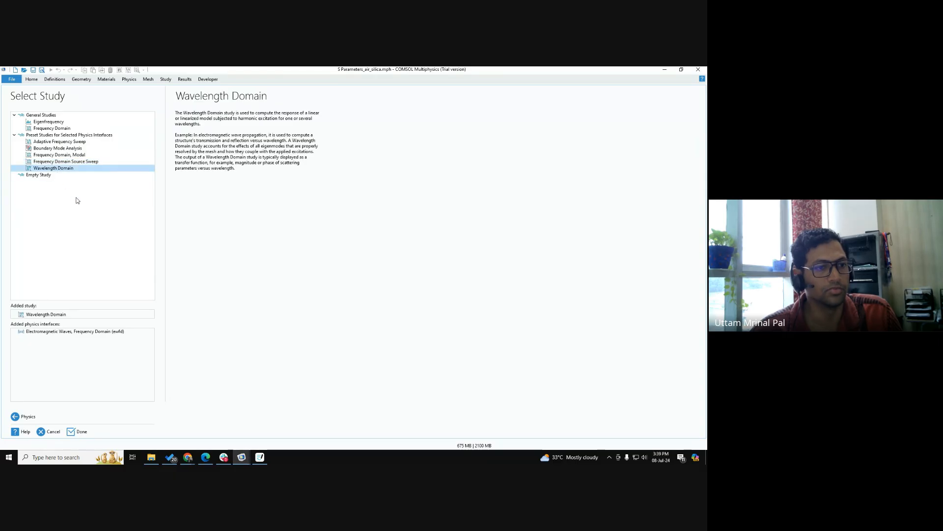
pyautogui.click(61, 128)
pyautogui.click(61, 161)
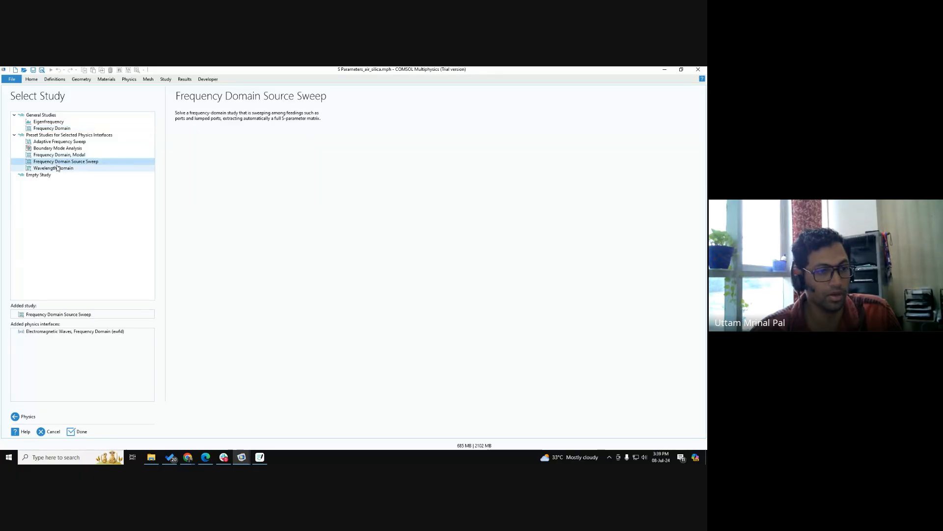
pyautogui.click(54, 168)
pyautogui.click(61, 129)
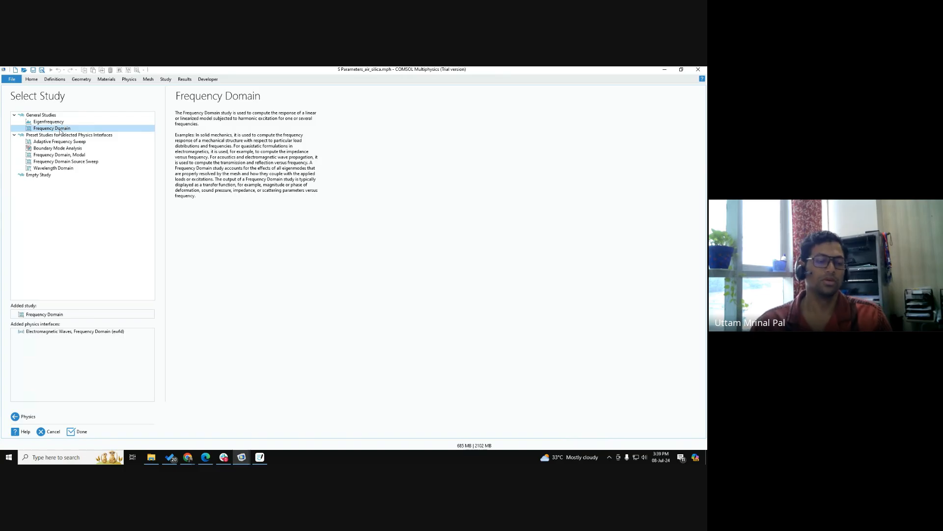
# - Choose the Wavelength Domain study and finish the Model Wizard to create the new model
pyautogui.click(70, 170)
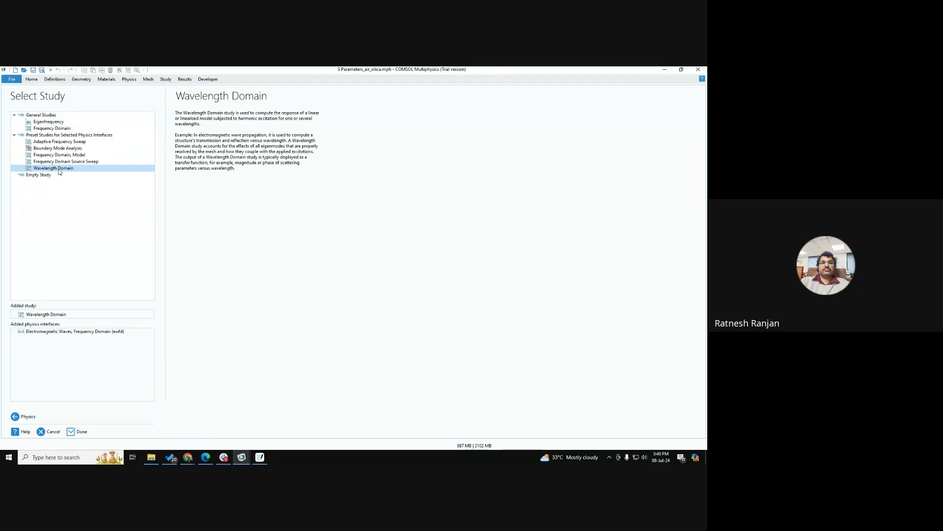
pyautogui.click(76, 426)
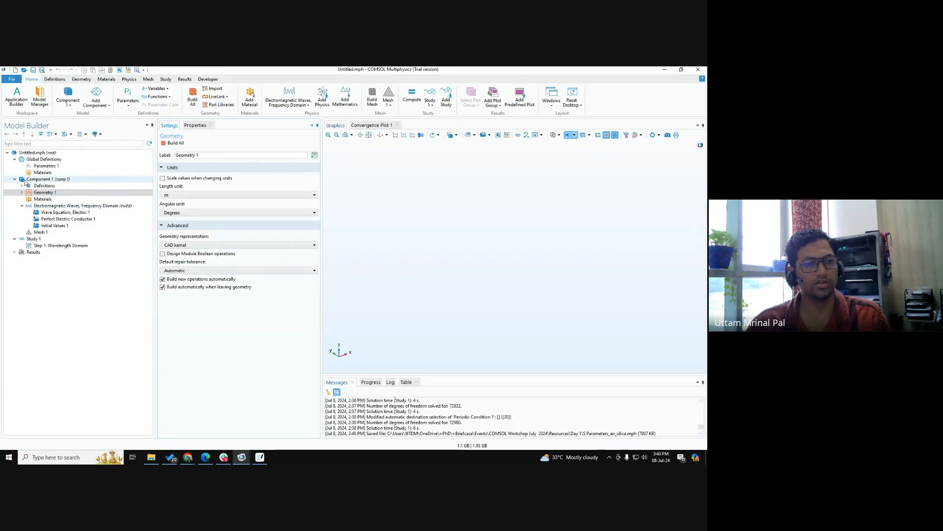
pyautogui.press('ctrl')
pyautogui.press('ctrl')
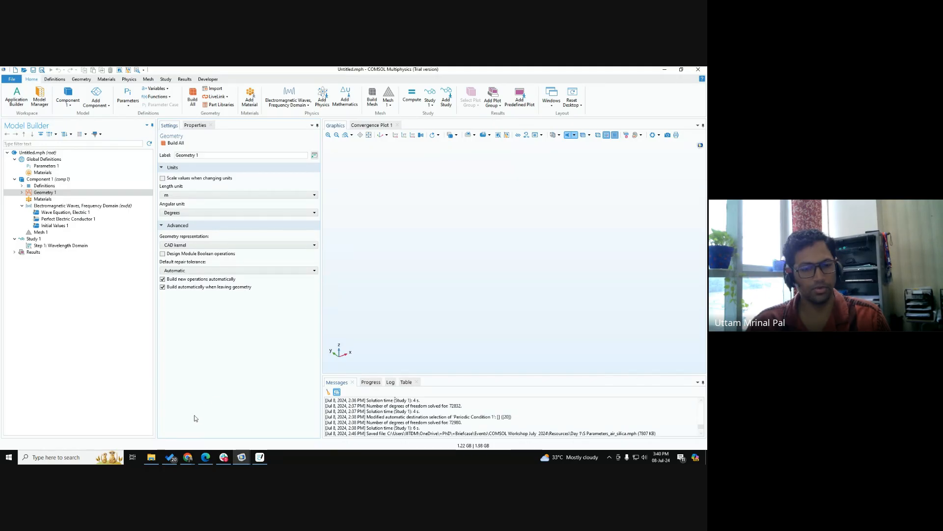
# - Switch to the Chrome window with the COMSOL Optics Hands On Sessions form responses and close it
pyautogui.moveTo(188, 457)
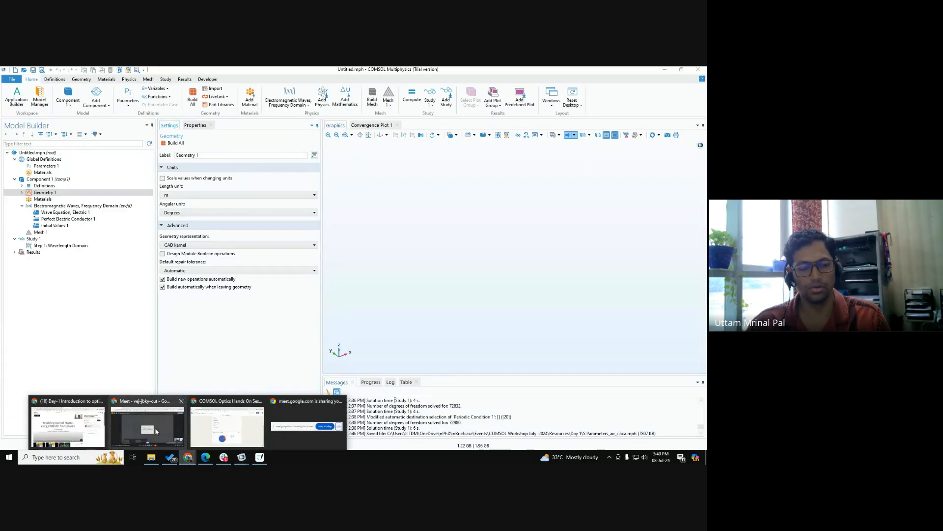
pyautogui.moveTo(155, 431)
pyautogui.click(227, 425)
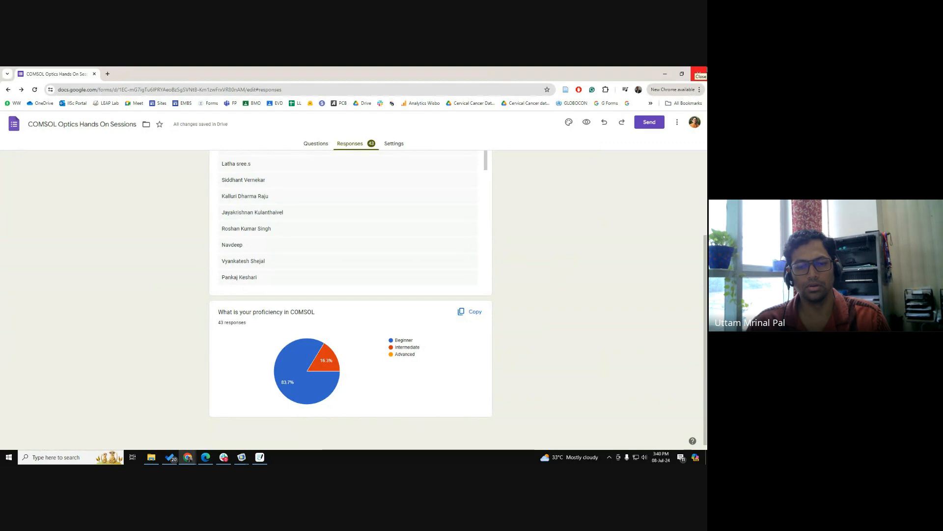
pyautogui.click(698, 74)
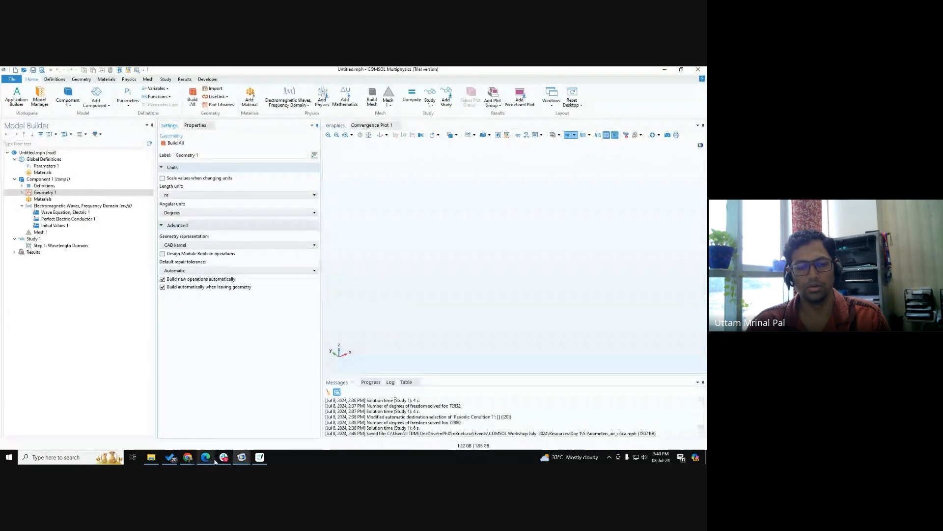
# - Switch to the Google Meet call in Chrome, read the in-call messages, and minimize the window to return to COMSOL
pyautogui.moveTo(188, 456)
pyautogui.click(202, 422)
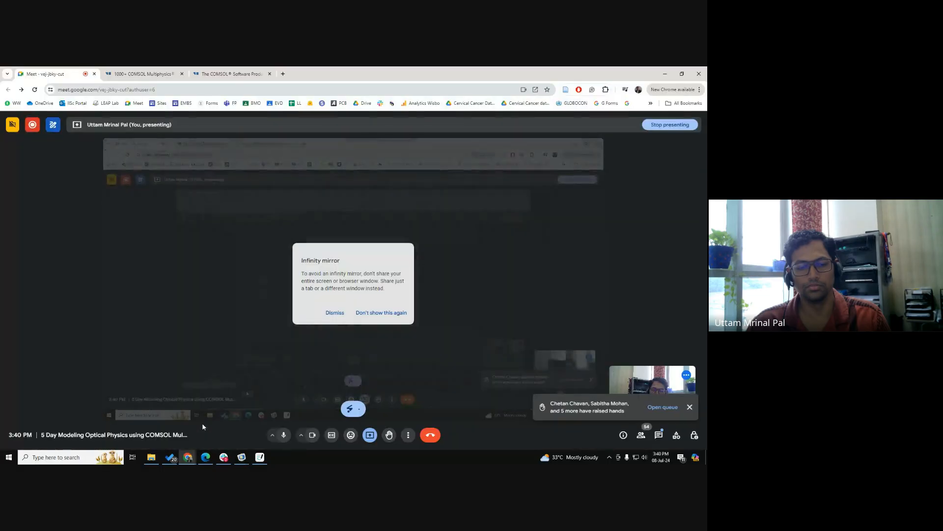
pyautogui.click(659, 433)
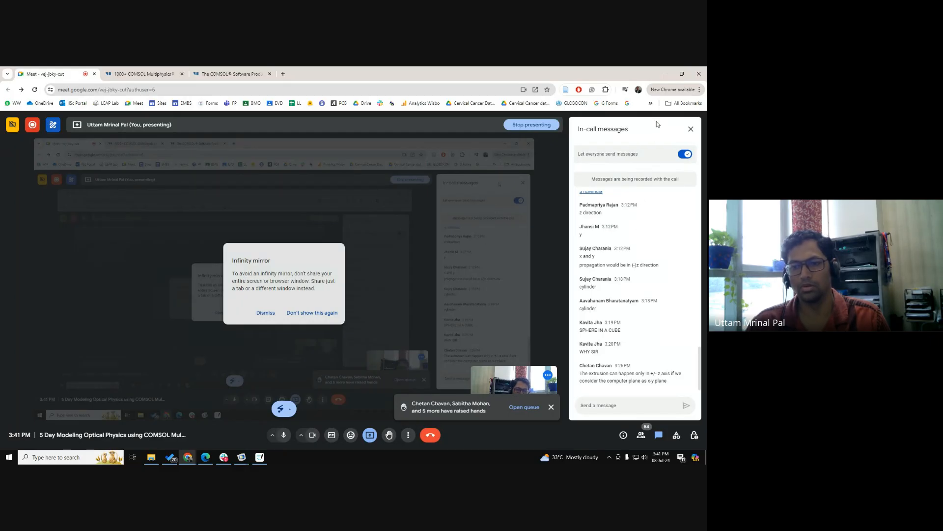
pyautogui.click(665, 74)
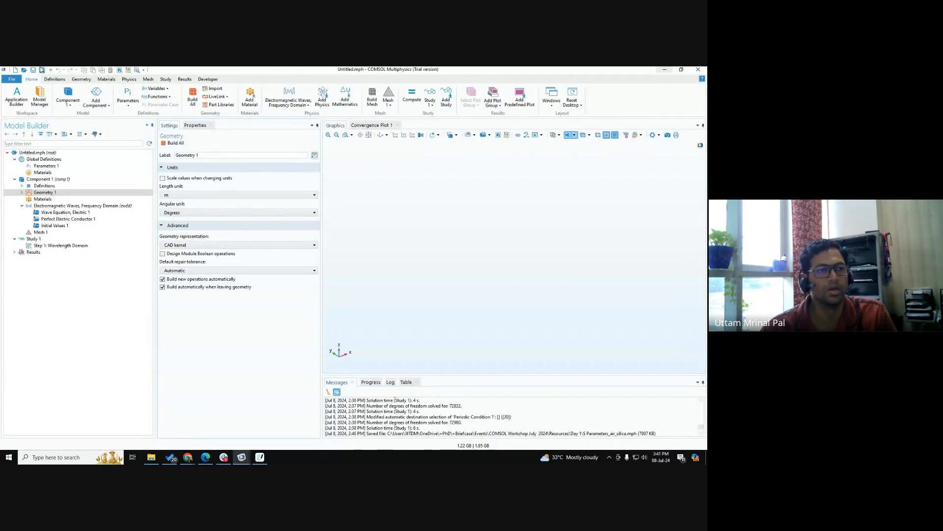
# - Snip the whole COMSOL window, paste it onto blank page 6 of the Goodnotes document, and enlarge it to nearly the page width
pyautogui.press('super+shift+s')
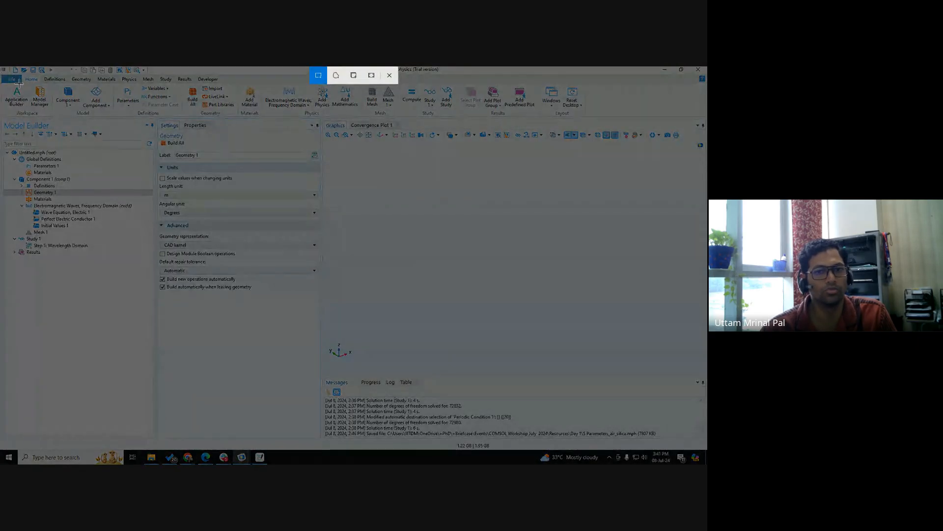
pyautogui.moveTo(2, 68)
pyautogui.mouseDown()
pyautogui.moveTo(662, 417)
pyautogui.moveTo(703, 449)
pyautogui.moveTo(694, 449)
pyautogui.mouseUp()
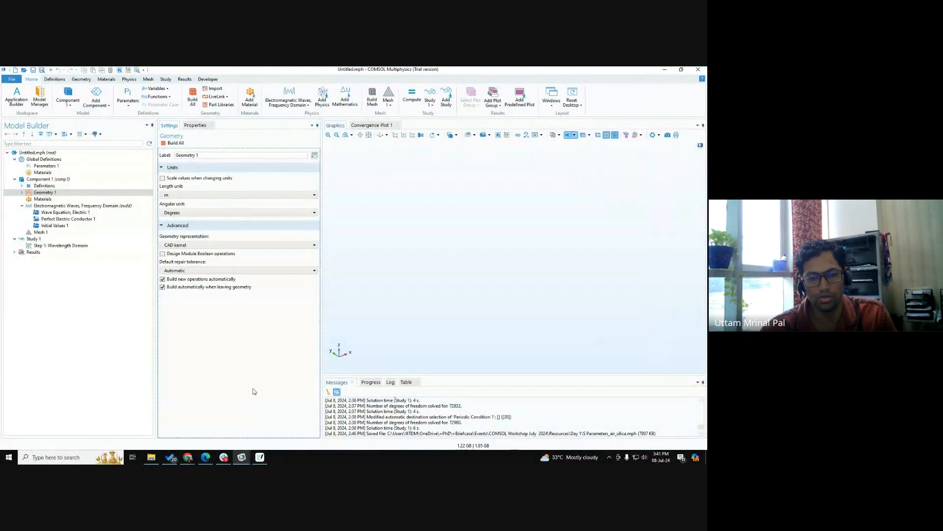
pyautogui.click(260, 458)
pyautogui.scroll(-5, 63, 387)
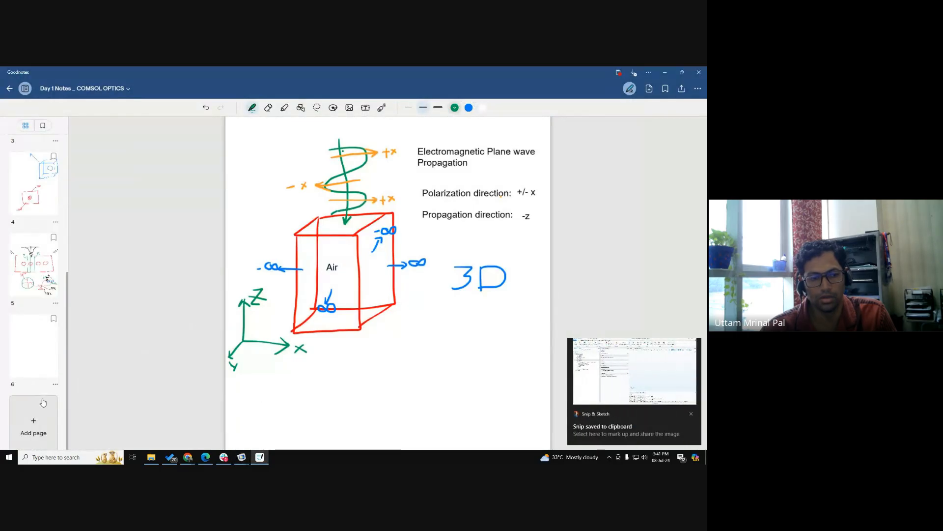
pyautogui.click(37, 350)
pyautogui.hotkey('ctrl', 'v')
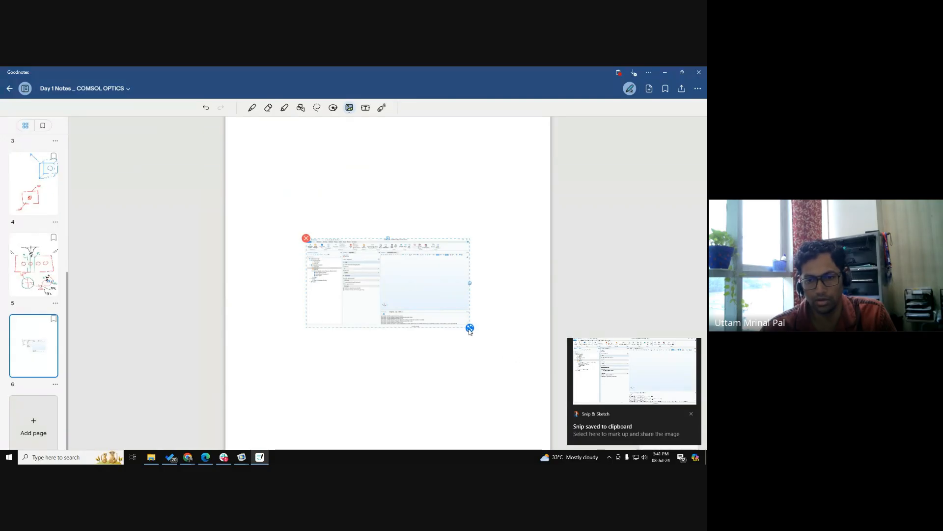
pyautogui.moveTo(470, 328)
pyautogui.mouseDown()
pyautogui.moveTo(505, 362)
pyautogui.moveTo(547, 383)
pyautogui.moveTo(544, 375)
pyautogui.mouseUp()
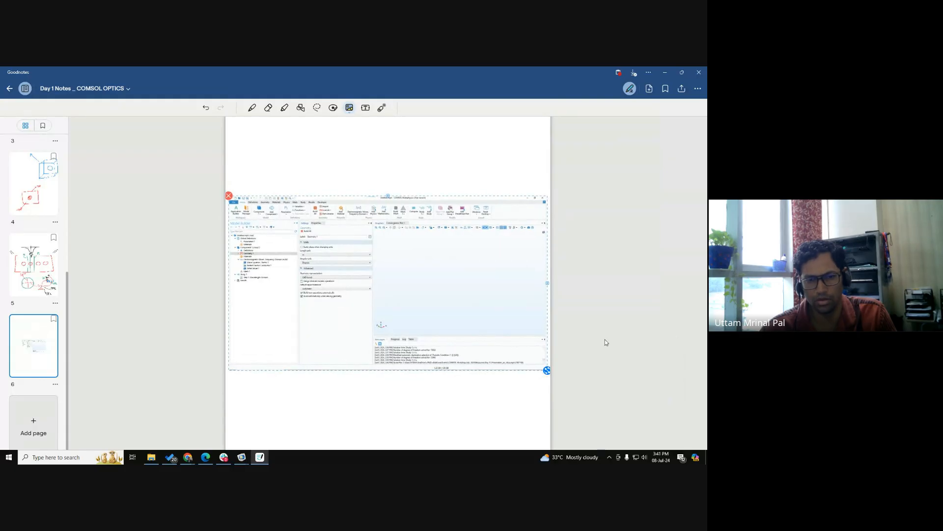
# - Underline the Model Builder heading in the pasted screenshot with the green pen
pyautogui.click(251, 108)
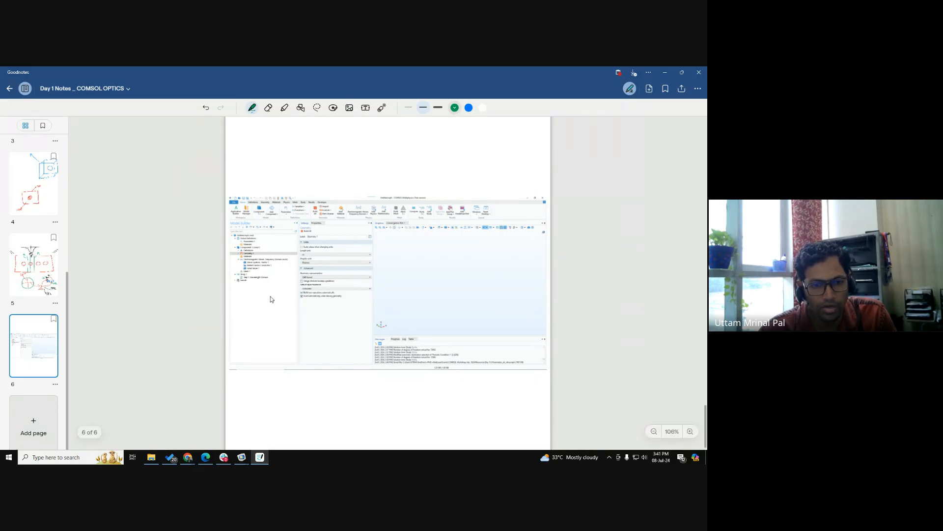
pyautogui.click(691, 431)
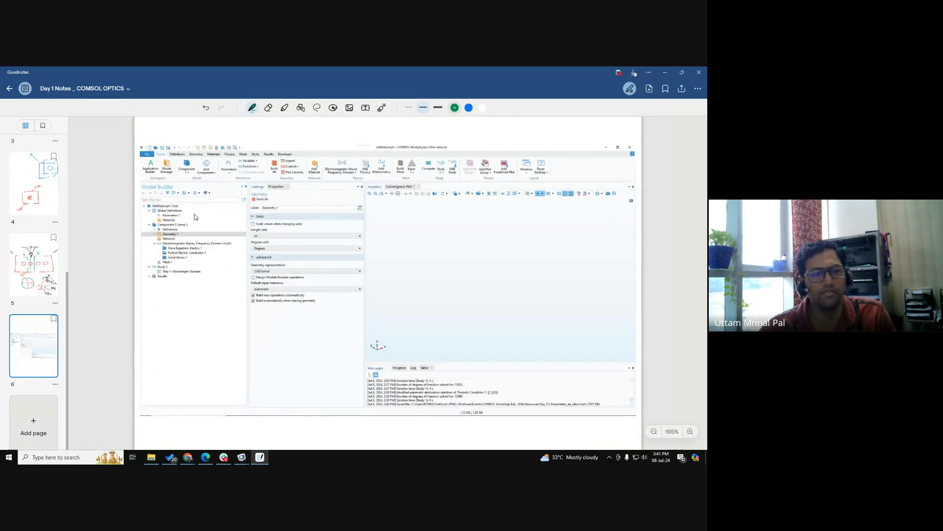
pyautogui.moveTo(138, 192); pyautogui.dragTo(182, 197)
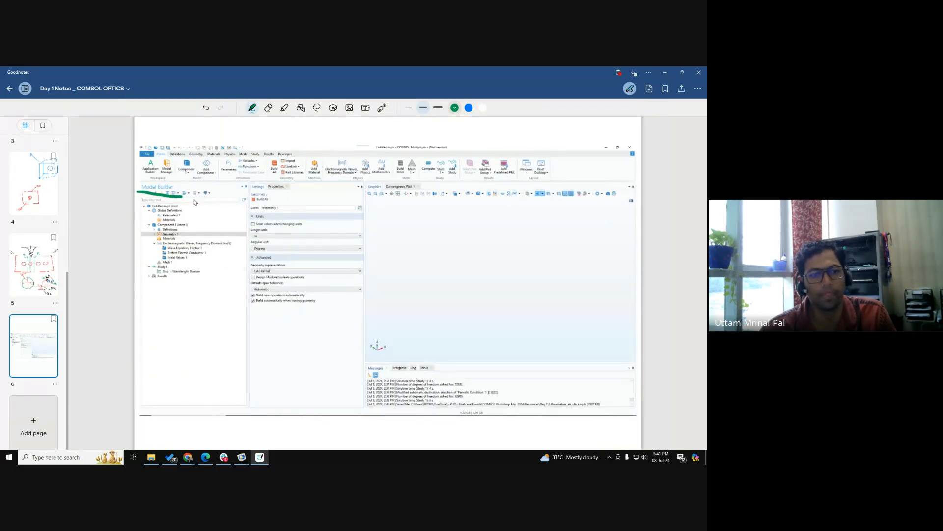
# - Change the pen color from the preset palette to red
pyautogui.click(455, 108)
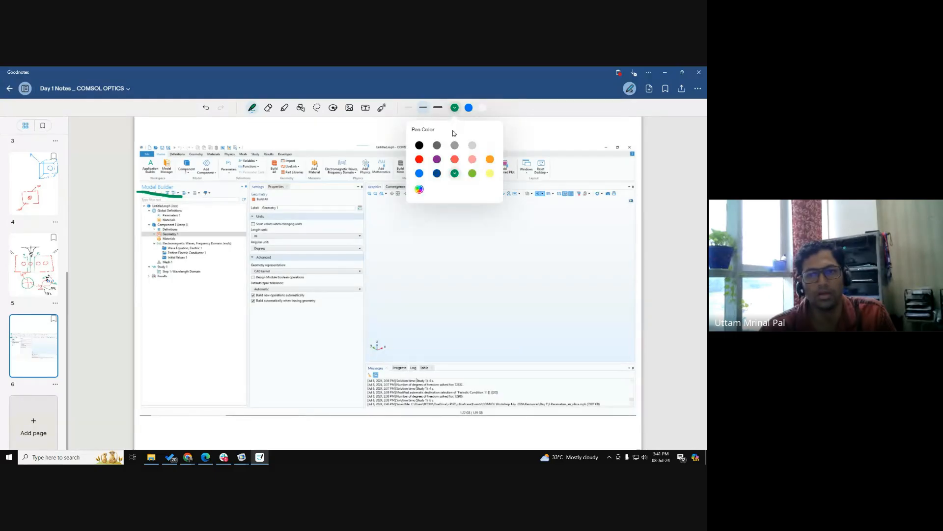
pyautogui.click(419, 159)
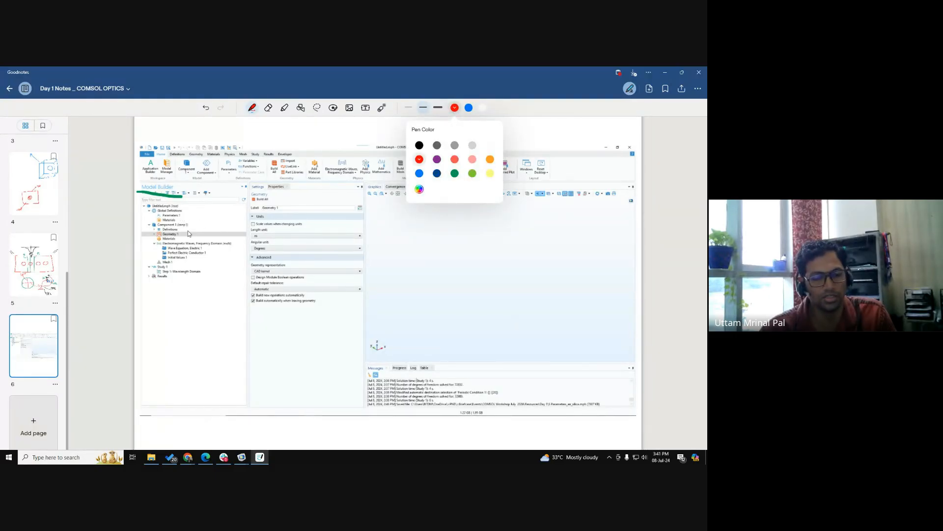
pyautogui.click(108, 260)
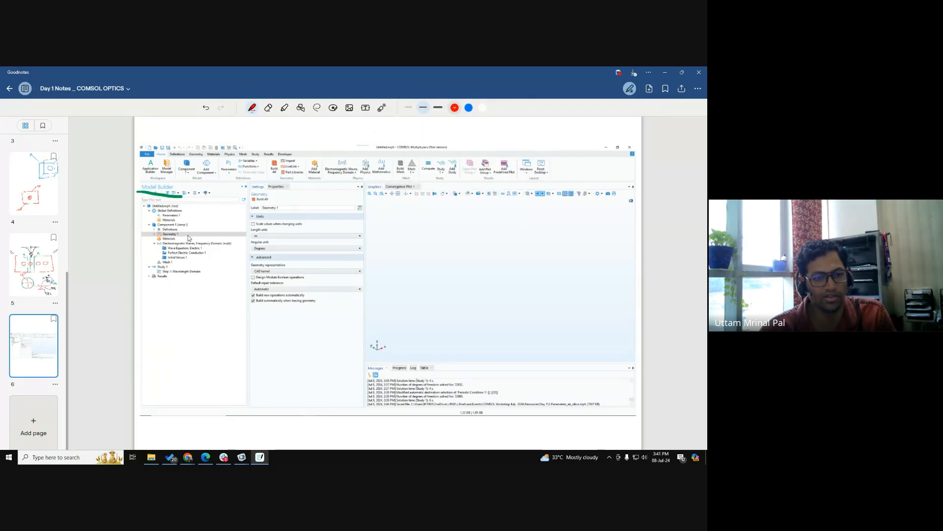
# - Mark the geometry, materials, physics, mesh, study and results nodes with red dashes and draw a downward arrow beside the model tree
pyautogui.moveTo(184, 234); pyautogui.dragTo(245, 239)
pyautogui.moveTo(176, 263)
pyautogui.mouseDown()
pyautogui.moveTo(213, 267)
pyautogui.moveTo(173, 276)
pyautogui.mouseUp()
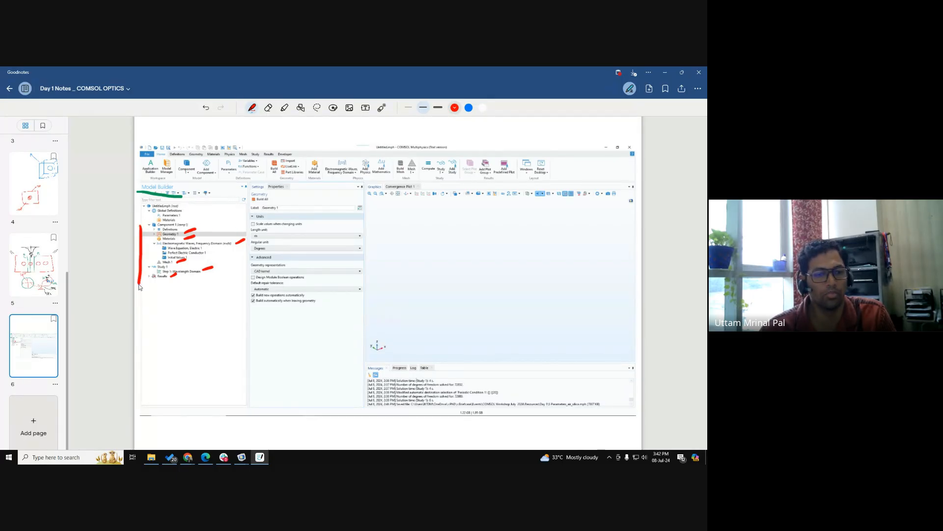
pyautogui.moveTo(135, 274)
pyautogui.mouseDown()
pyautogui.moveTo(138, 285)
pyautogui.moveTo(144, 277)
pyautogui.mouseUp()
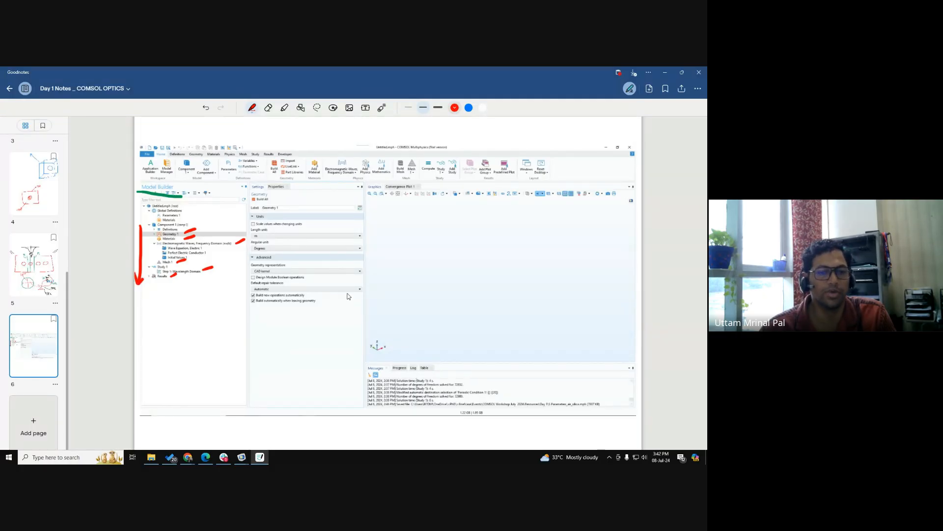
pyautogui.press('ctrl')
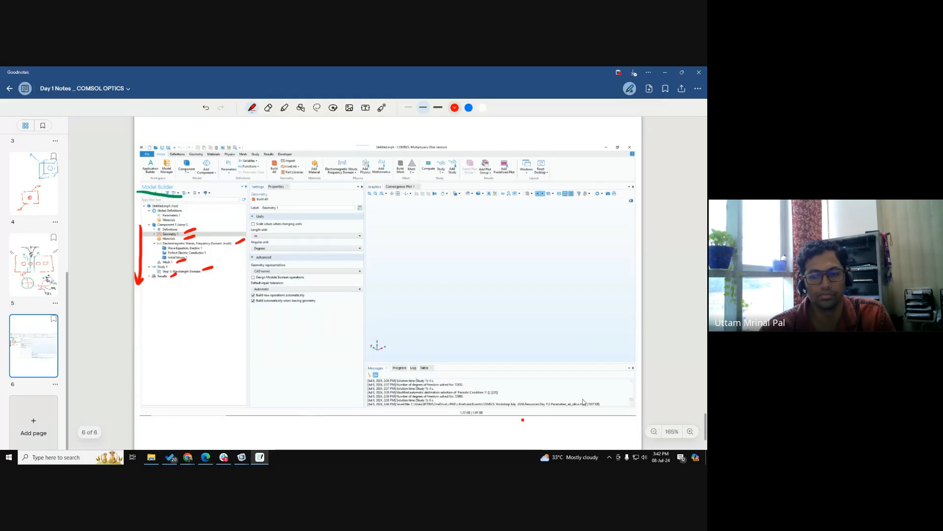
# - Underline the Settings heading in red and draw a downward arrow over the settings window in the pasted screenshot
pyautogui.click(690, 431)
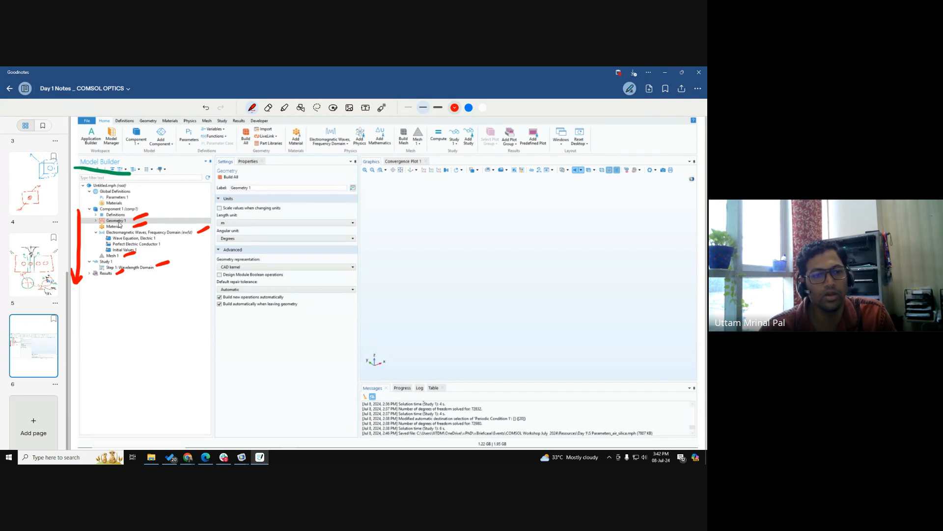
pyautogui.moveTo(227, 159)
pyautogui.mouseDown()
pyautogui.moveTo(211, 162)
pyautogui.moveTo(238, 168)
pyautogui.mouseUp()
pyautogui.hotkey('ctrl', 'z')
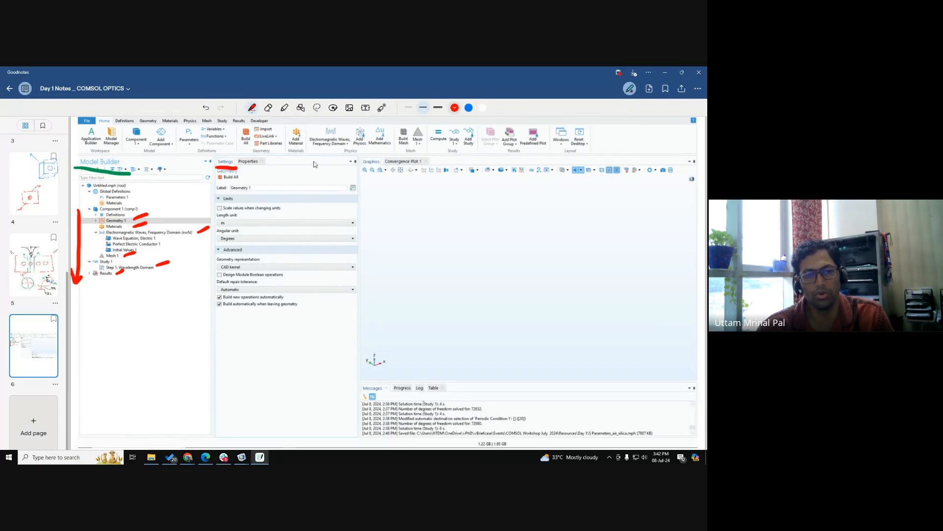
pyautogui.moveTo(305, 158)
pyautogui.mouseDown()
pyautogui.moveTo(305, 189)
pyautogui.moveTo(315, 180)
pyautogui.mouseUp()
pyautogui.press('ctrl')
pyautogui.press('ctrl')
pyautogui.press('ctrl')
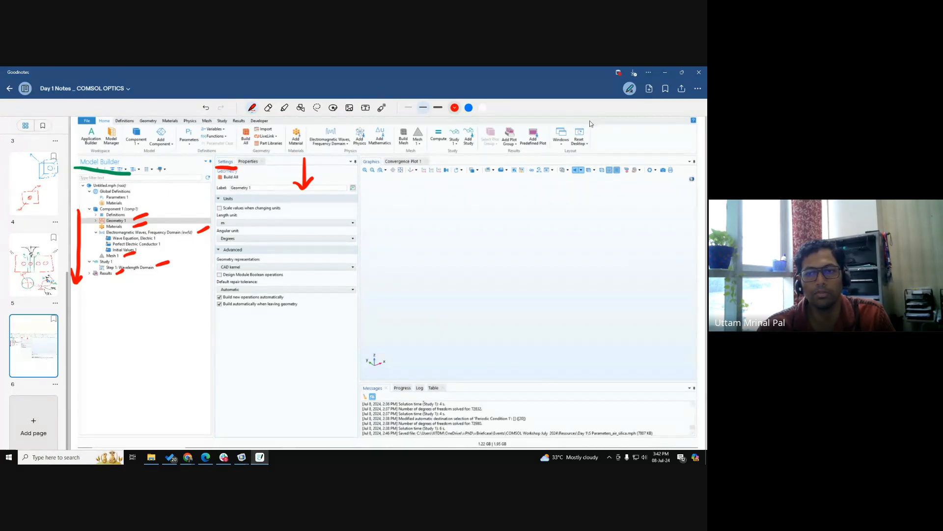
# - Enclose the screenshot's ribbon between two red brackets and draw a rightward arrow across its tools
pyautogui.moveTo(592, 120)
pyautogui.mouseDown()
pyautogui.moveTo(627, 147)
pyautogui.moveTo(586, 163)
pyautogui.mouseUp()
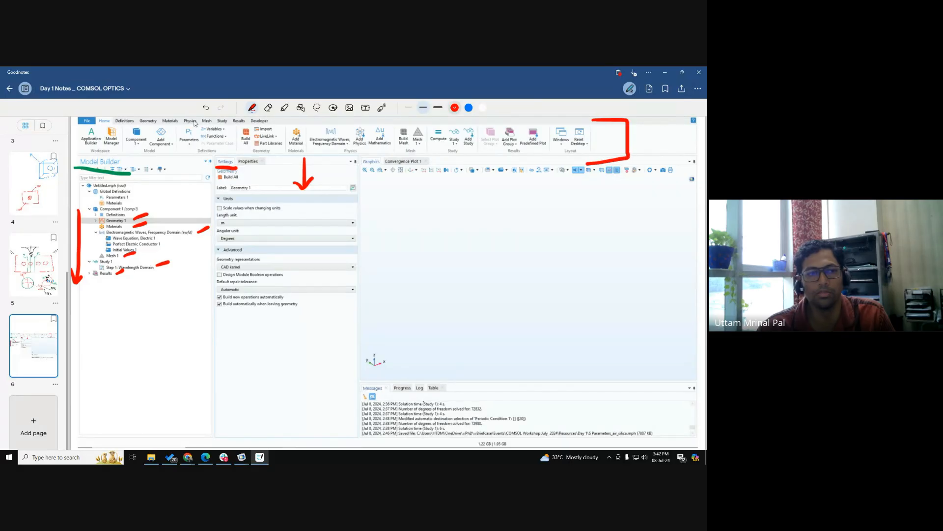
pyautogui.moveTo(95, 156)
pyautogui.mouseDown()
pyautogui.moveTo(79, 151)
pyautogui.moveTo(73, 123)
pyautogui.moveTo(104, 119)
pyautogui.mouseUp()
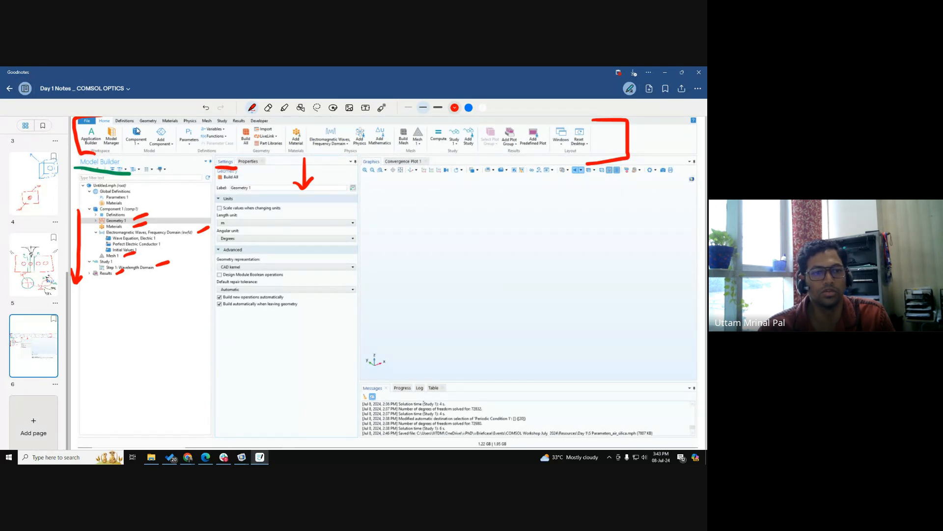
pyautogui.moveTo(137, 130)
pyautogui.mouseDown()
pyautogui.moveTo(271, 130)
pyautogui.moveTo(254, 142)
pyautogui.mouseUp()
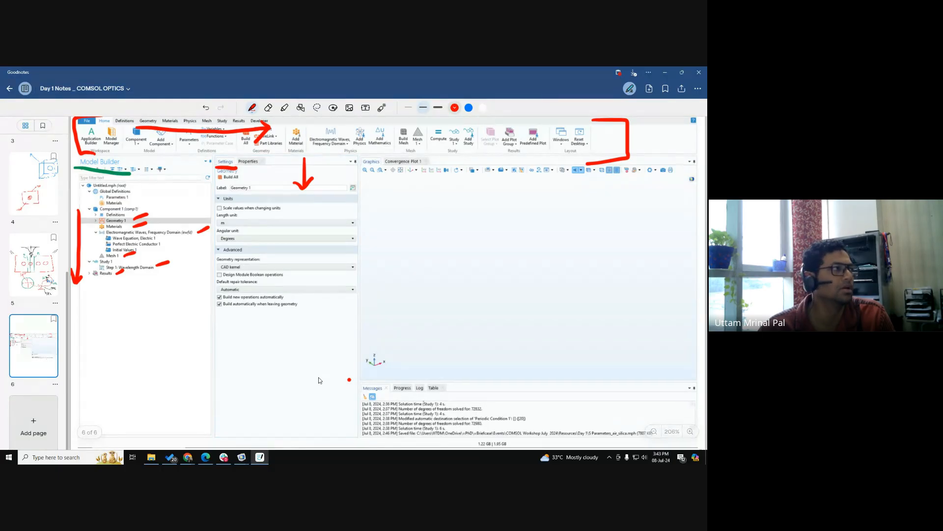
# - Circle the empty Graphics area in red and draw a rectangle around the Messages window below it
pyautogui.click(654, 431)
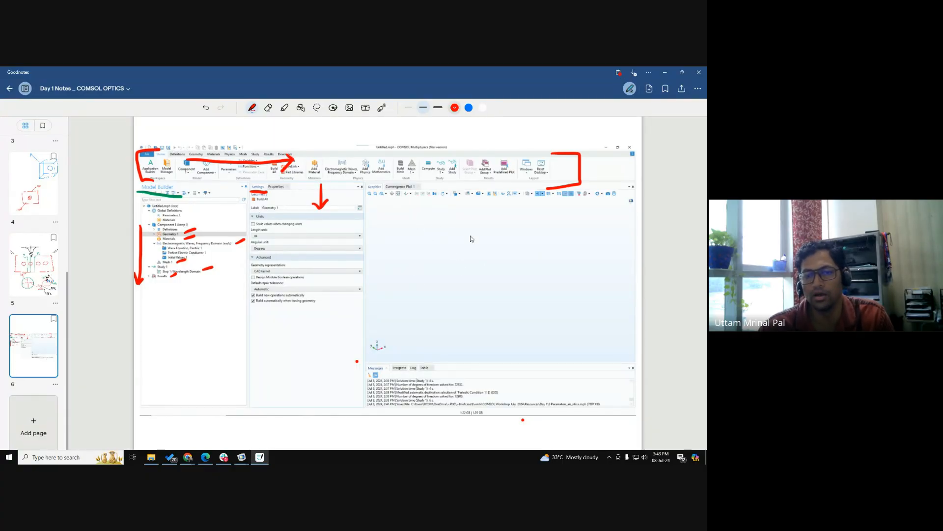
pyautogui.moveTo(452, 222)
pyautogui.mouseDown()
pyautogui.moveTo(432, 334)
pyautogui.moveTo(533, 234)
pyautogui.moveTo(436, 230)
pyautogui.mouseUp()
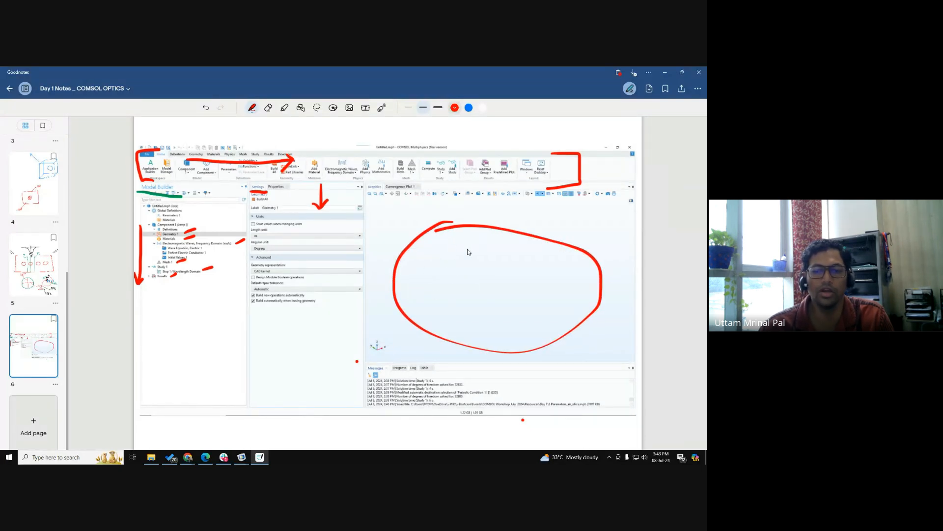
pyautogui.moveTo(365, 363); pyautogui.dragTo(364, 415)
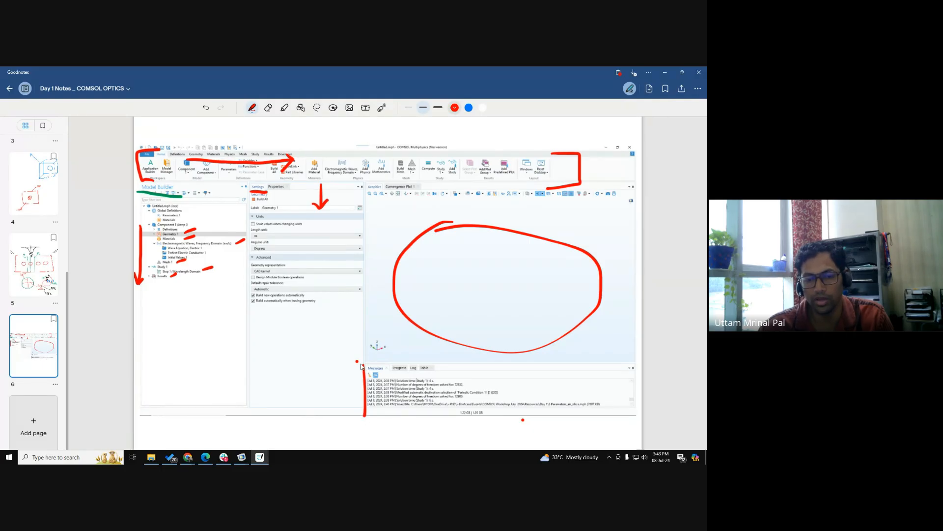
pyautogui.moveTo(362, 364)
pyautogui.mouseDown()
pyautogui.moveTo(575, 360)
pyautogui.moveTo(638, 390)
pyautogui.moveTo(585, 414)
pyautogui.moveTo(361, 414)
pyautogui.mouseUp()
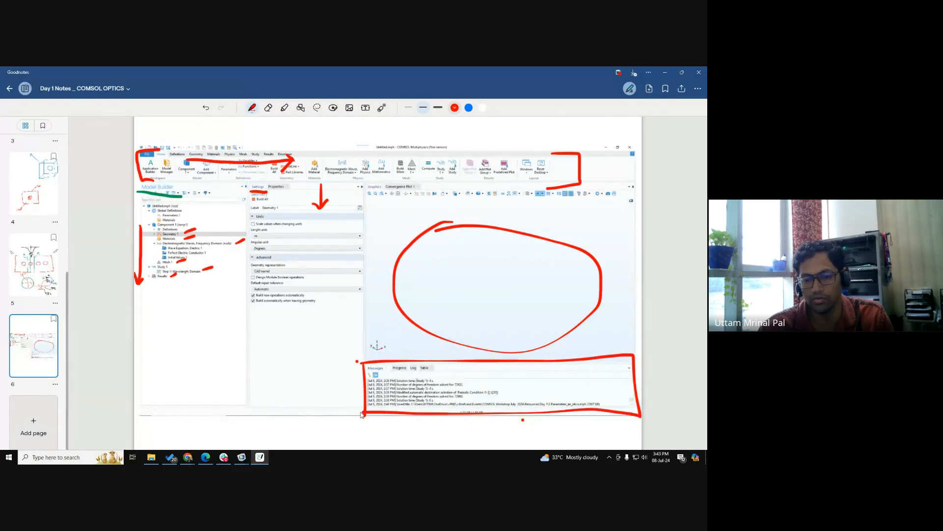
pyautogui.press('ctrl')
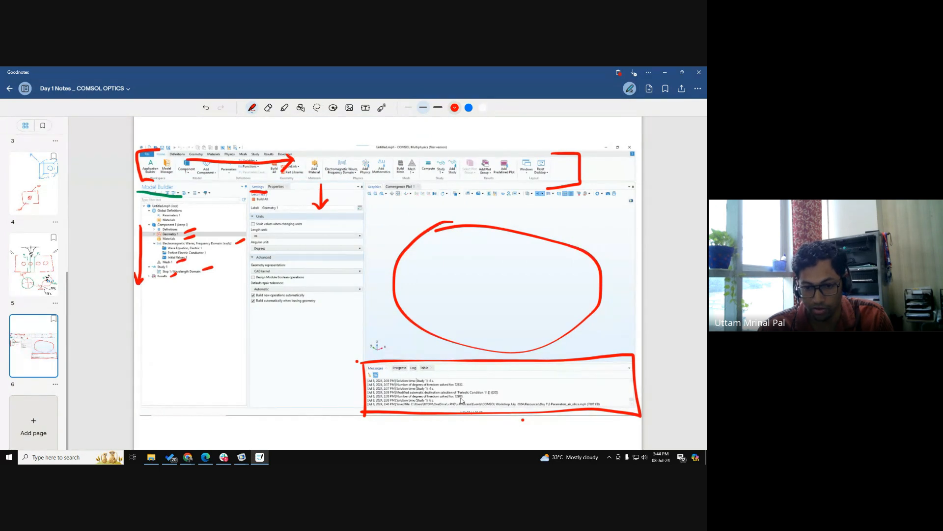
pyautogui.press('ctrl')
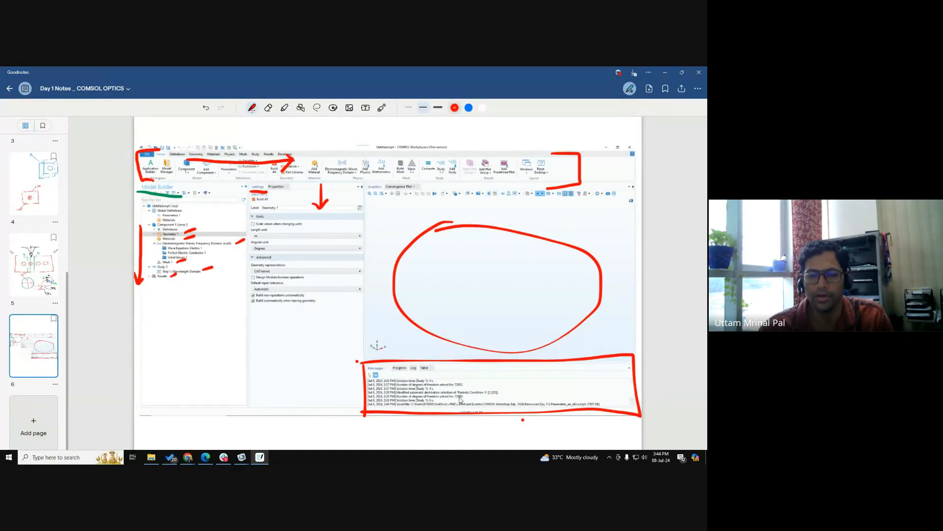
pyautogui.press('ctrl')
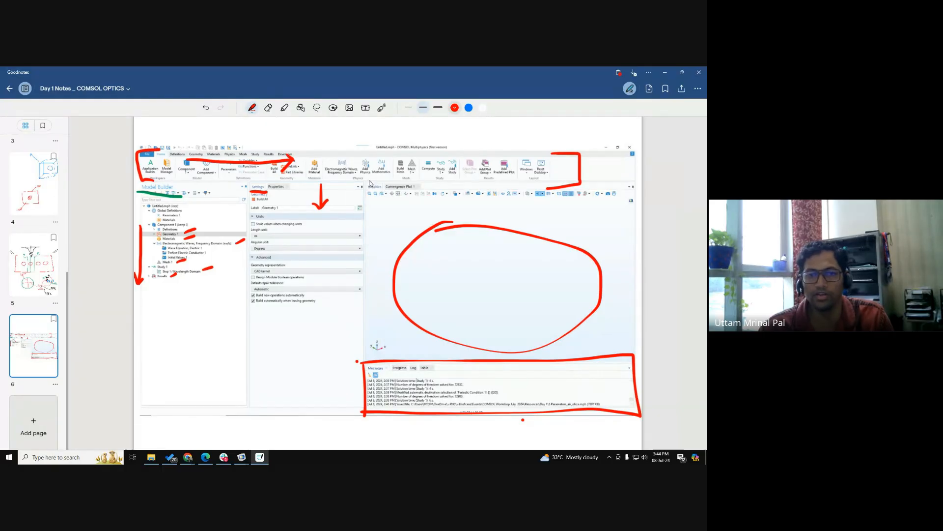
# - Draw a short red line beside the Graphics heading and box the Convergence Plot 1 heading
pyautogui.moveTo(364, 180)
pyautogui.mouseDown()
pyautogui.moveTo(364, 196)
pyautogui.moveTo(424, 191)
pyautogui.moveTo(420, 178)
pyautogui.moveTo(393, 191)
pyautogui.mouseUp()
pyautogui.press('ctrl')
pyautogui.press('ctrl')
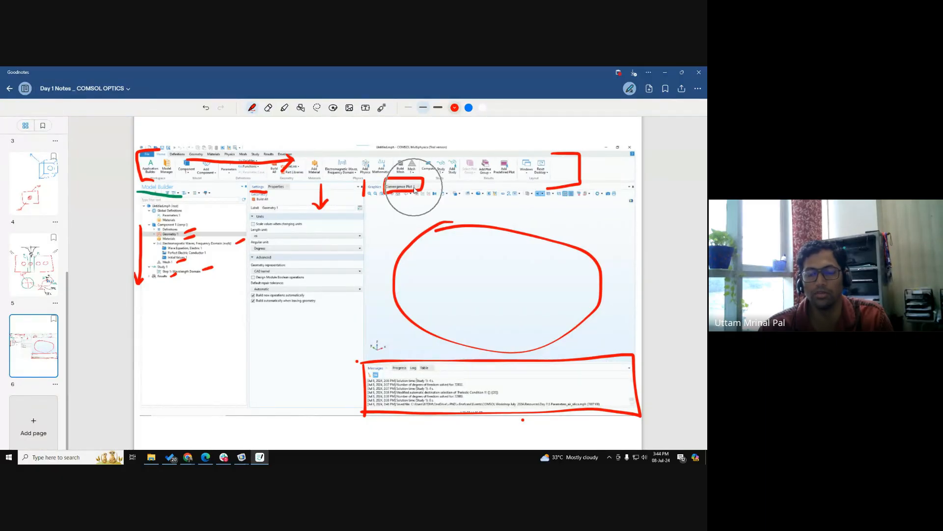
pyautogui.press('ctrl')
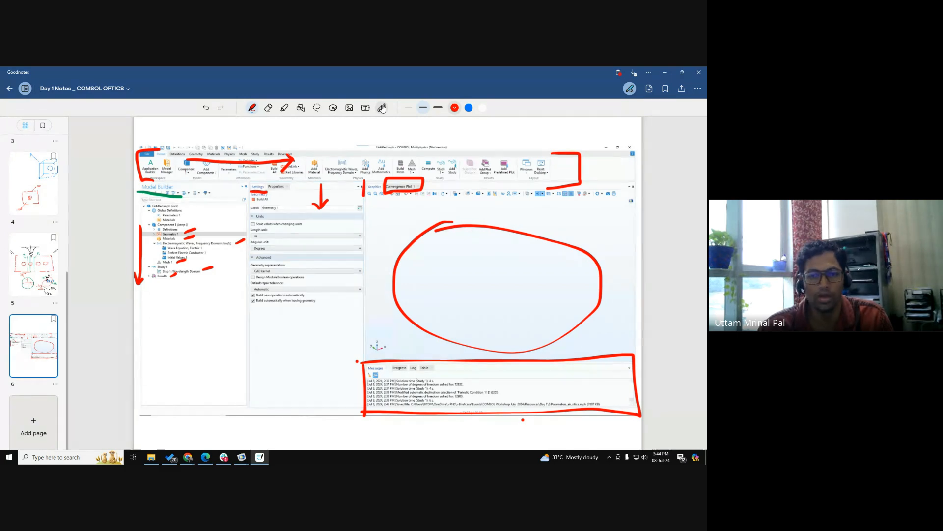
pyautogui.hotkey('alt', 'Tab')
pyautogui.hotkey('alt', 'Tab')
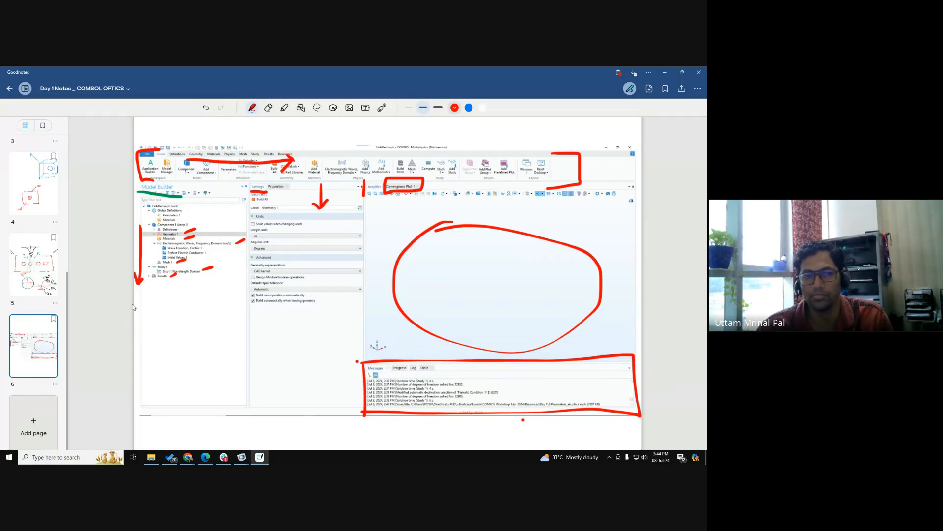
pyautogui.press('ctrl')
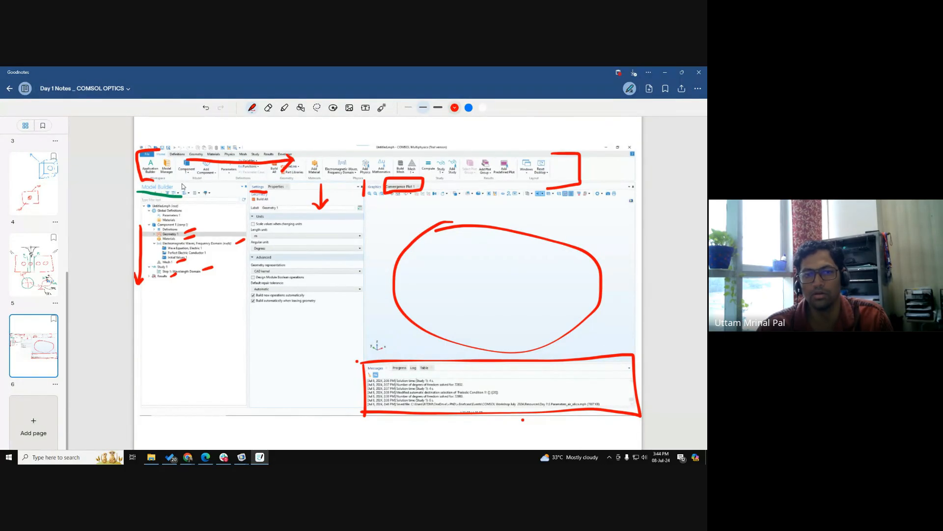
pyautogui.press('ctrl')
pyautogui.press('ctrl')
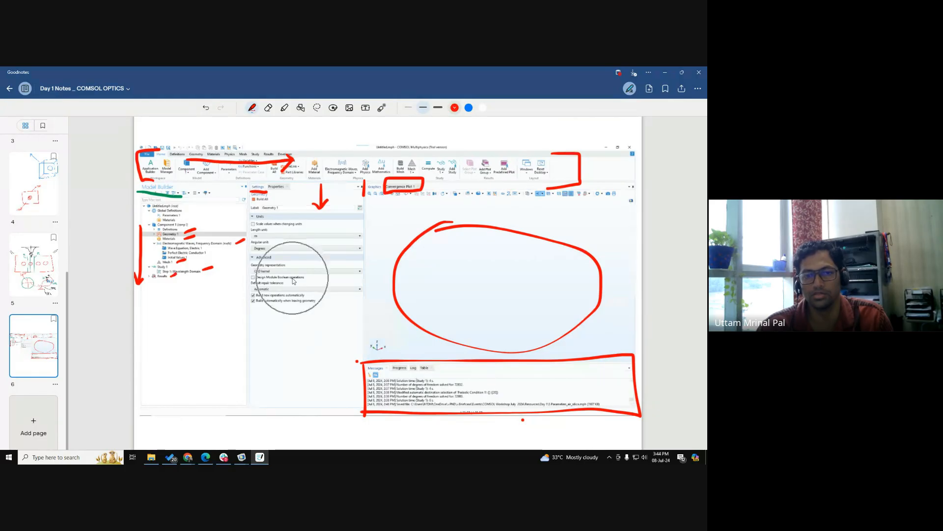
pyautogui.press('ctrl')
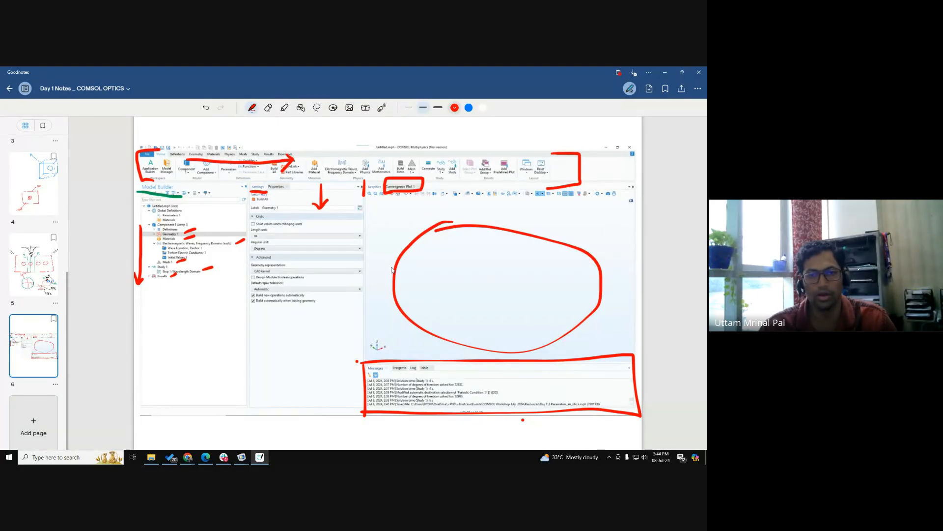
# - Switch to COMSOL and define the global parameter lda0 with the expression 600[nm] in Parameters 1
pyautogui.hotkey('alt', 'Tab')
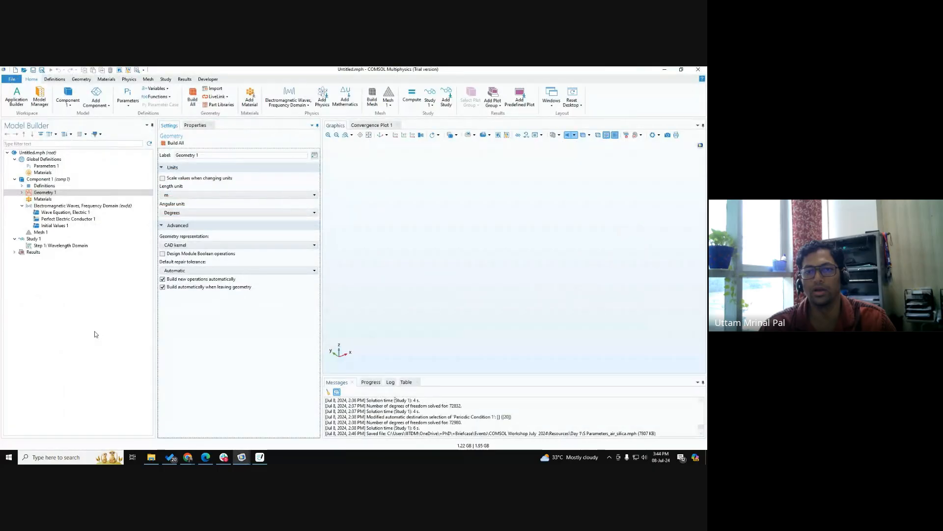
pyautogui.click(53, 167)
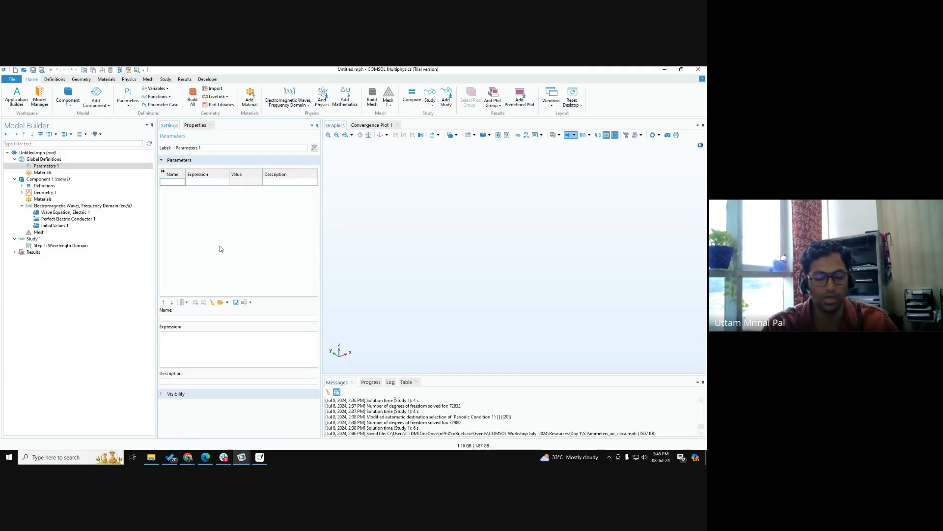
pyautogui.write('lda0')
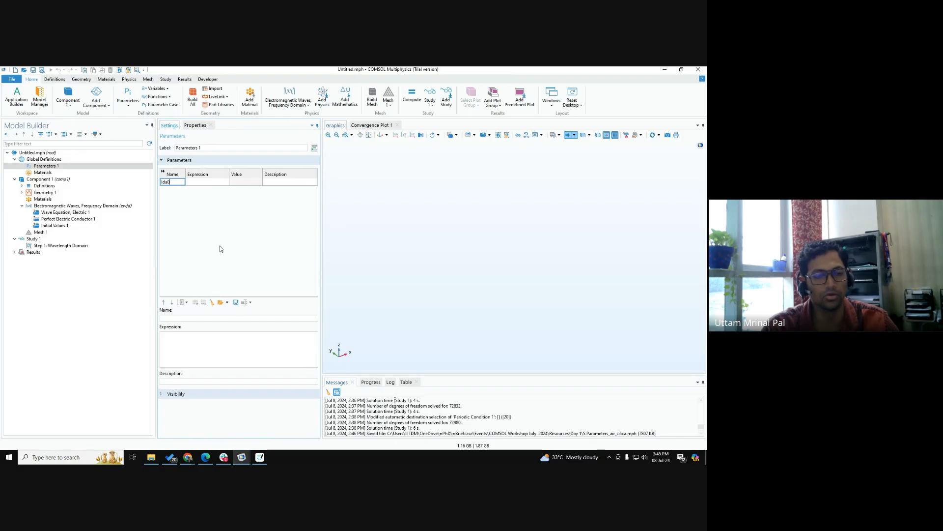
pyautogui.press('Tab')
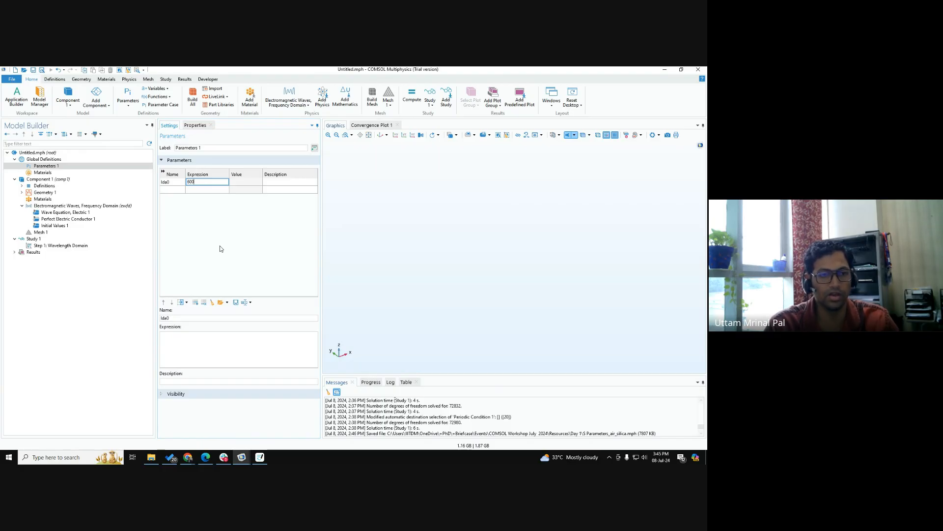
pyautogui.write('600[nm')
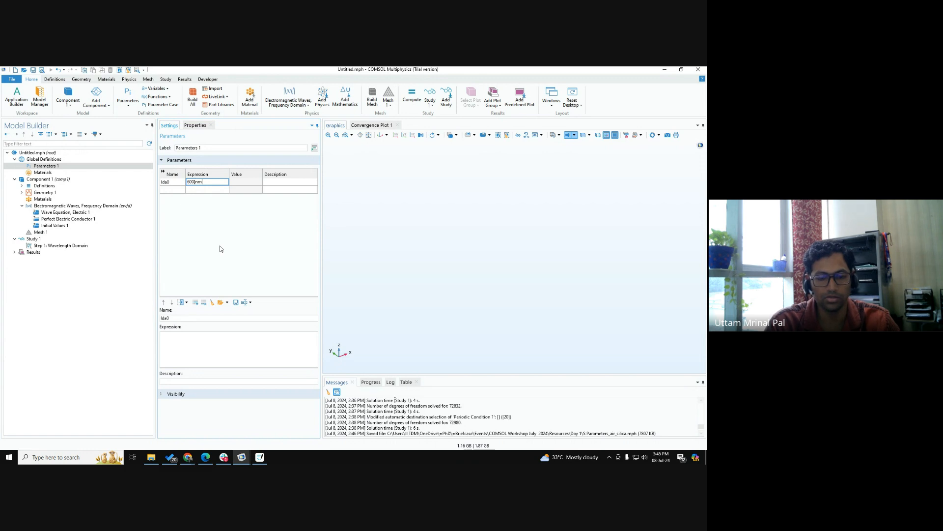
pyautogui.write(']')
pyautogui.press('Return')
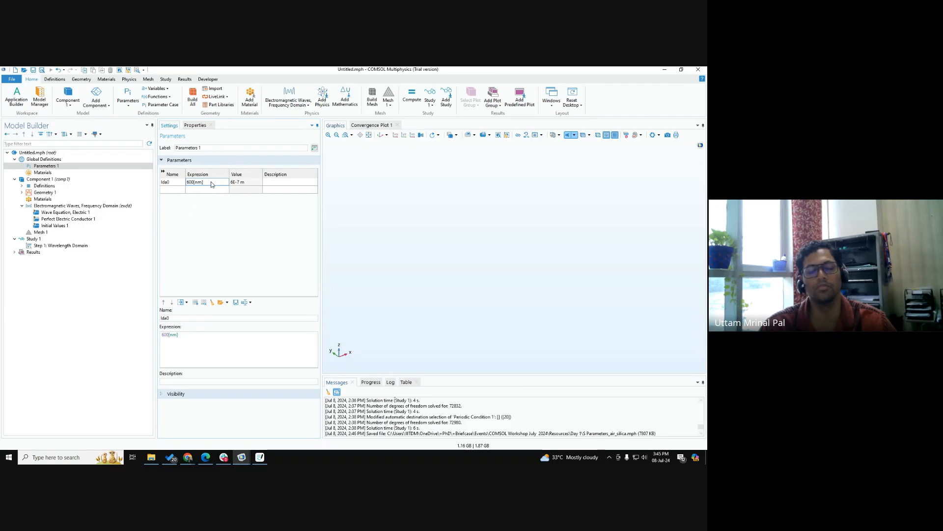
pyautogui.click(208, 188)
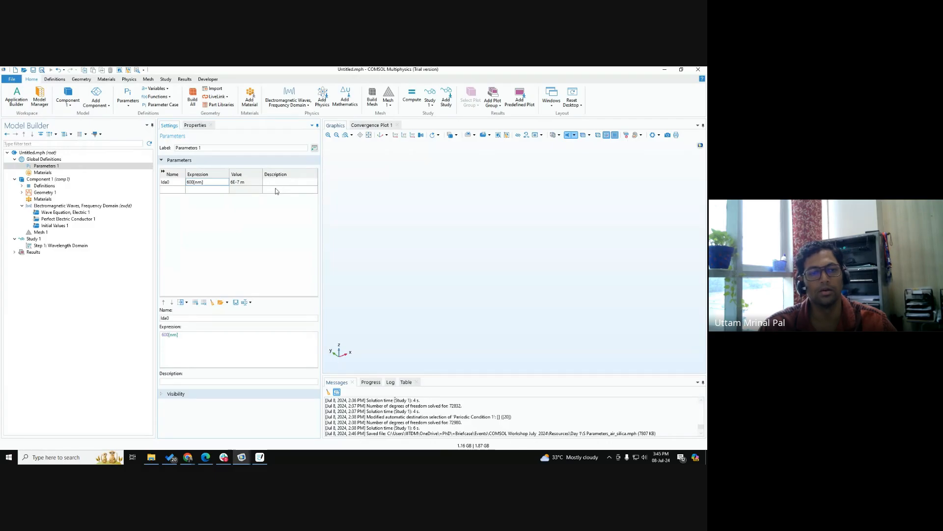
pyautogui.click(178, 187)
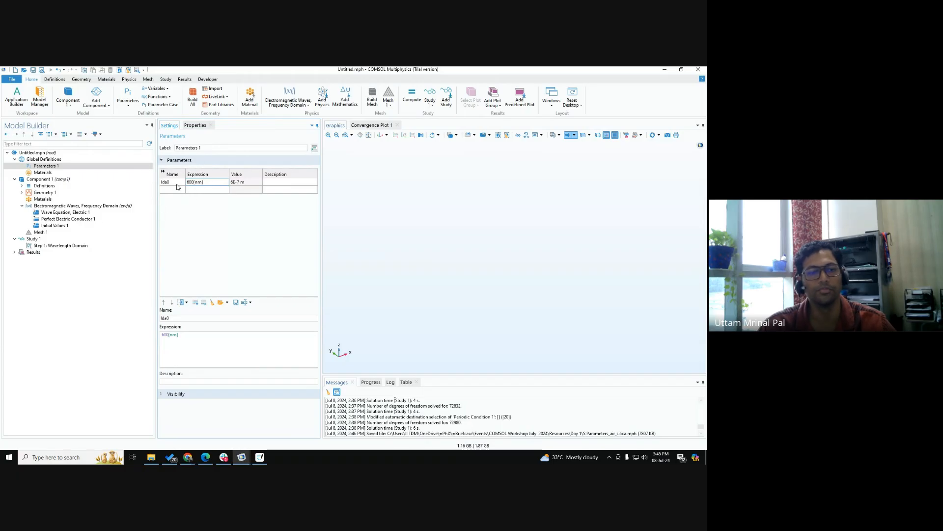
pyautogui.click(208, 182)
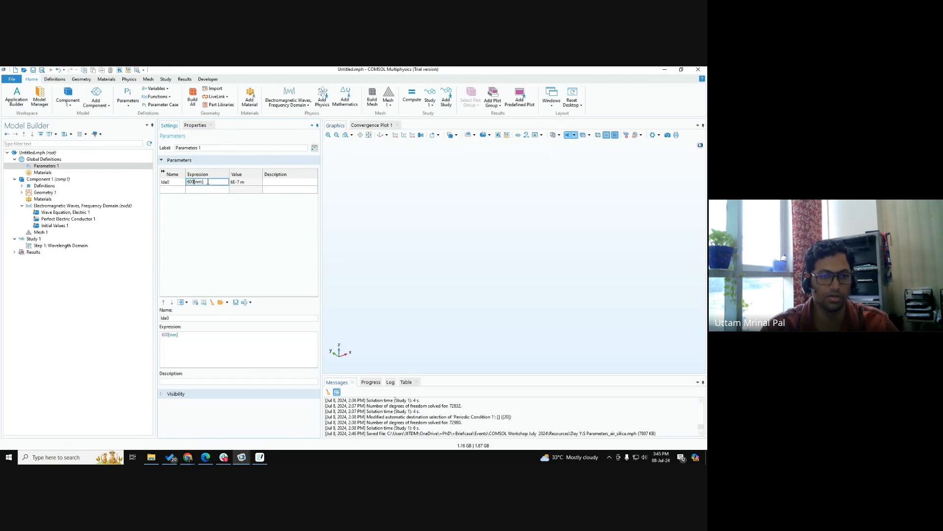
pyautogui.click(195, 182)
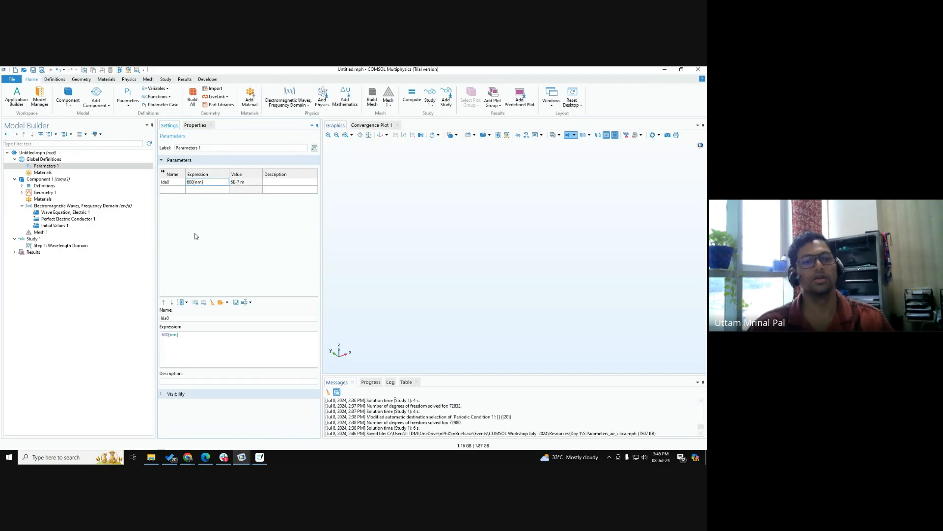
pyautogui.press('ctrl')
pyautogui.press('ctrl')
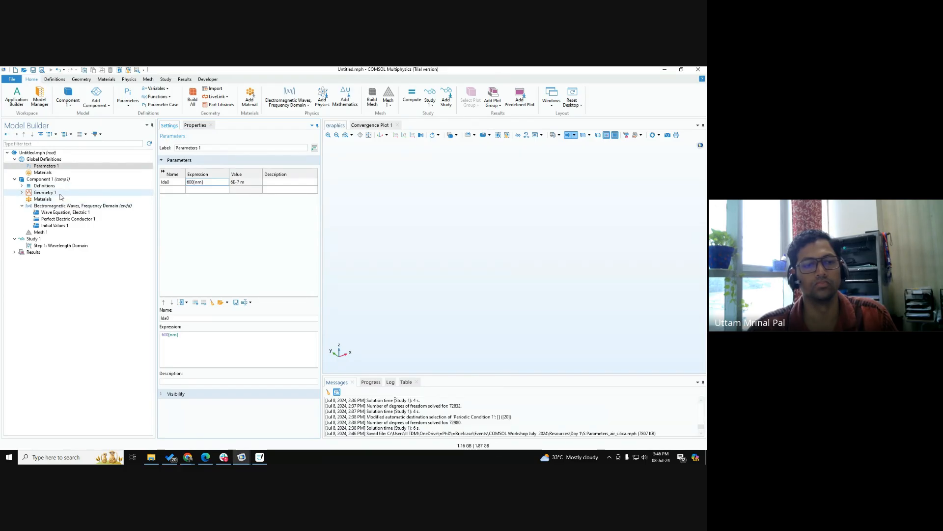
pyautogui.click(197, 183)
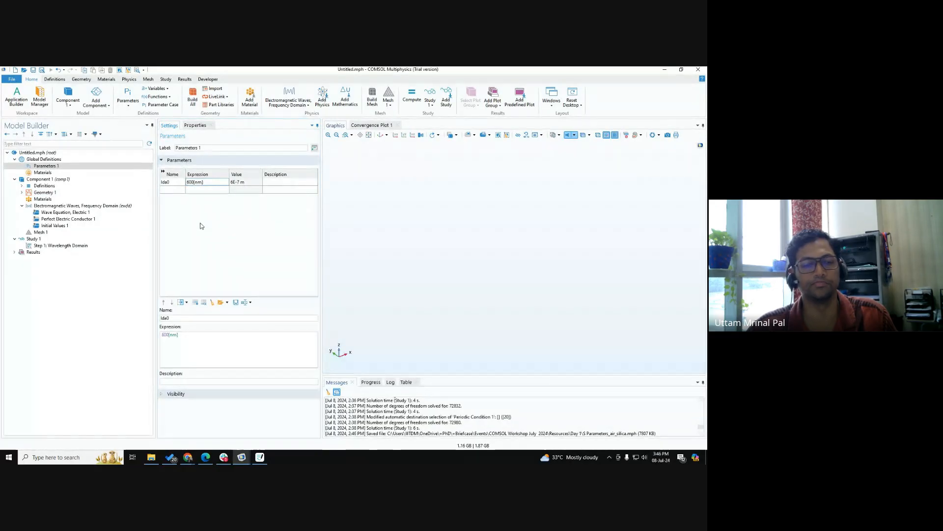
# - Set the length unit of Geometry 1 to nm
pyautogui.click(54, 194)
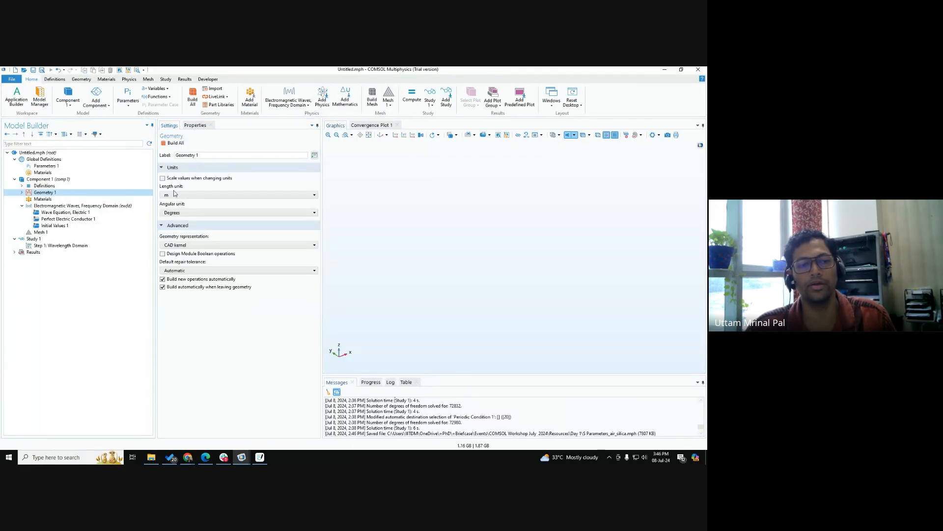
pyautogui.click(187, 195)
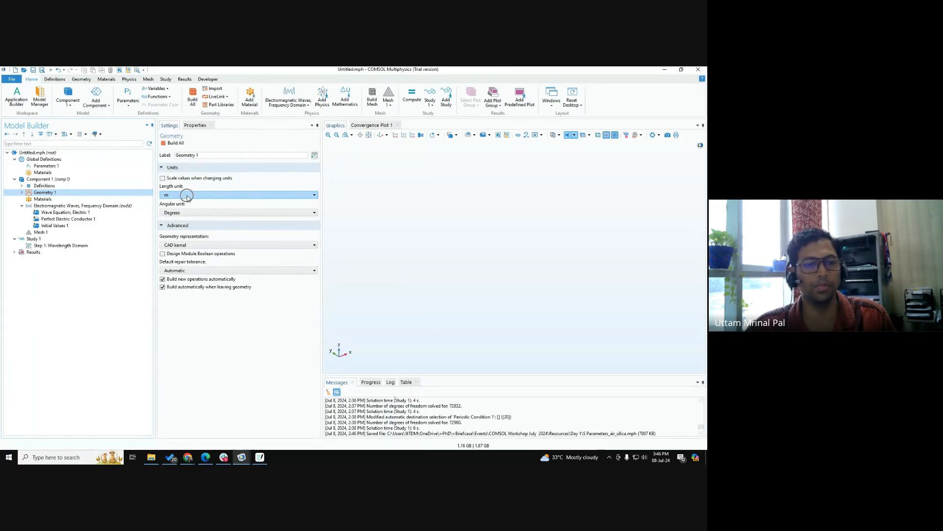
pyautogui.press('ctrl')
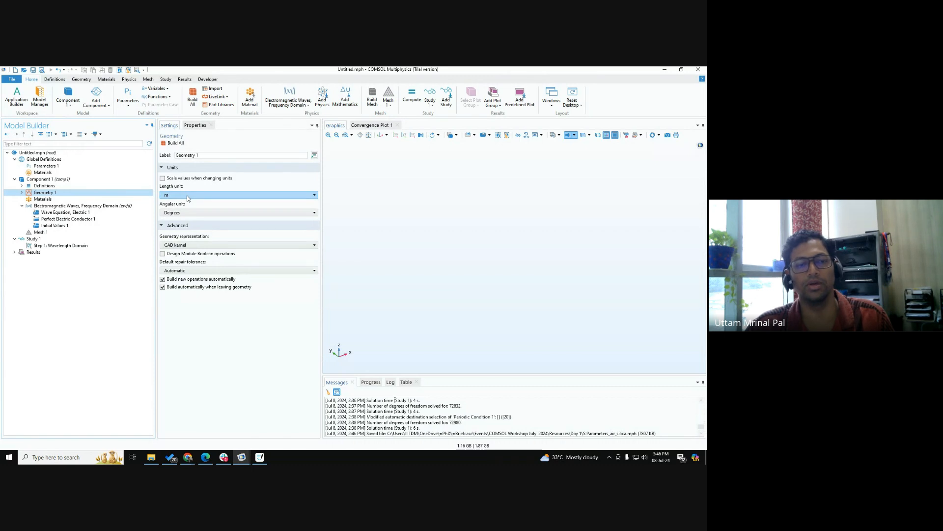
pyautogui.press('ctrl')
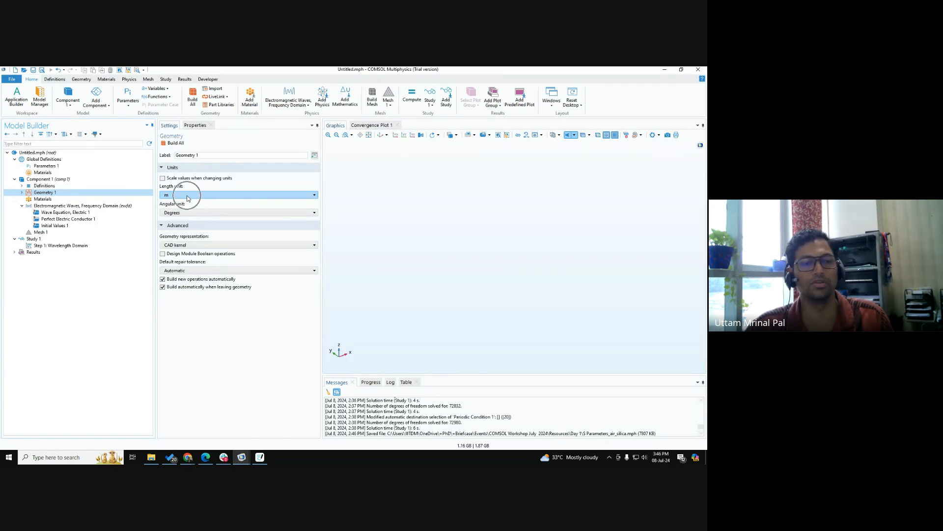
pyautogui.press('ctrl')
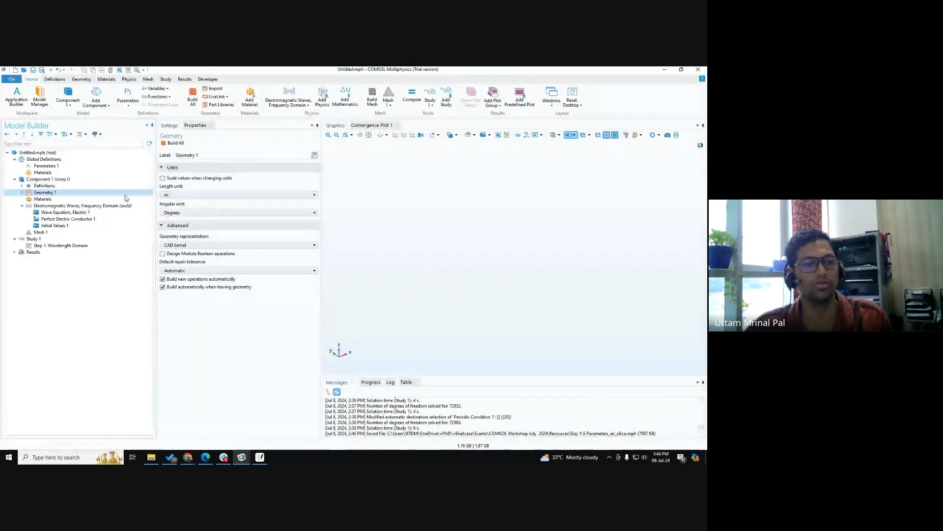
pyautogui.click(180, 191)
pyautogui.press('ctrl')
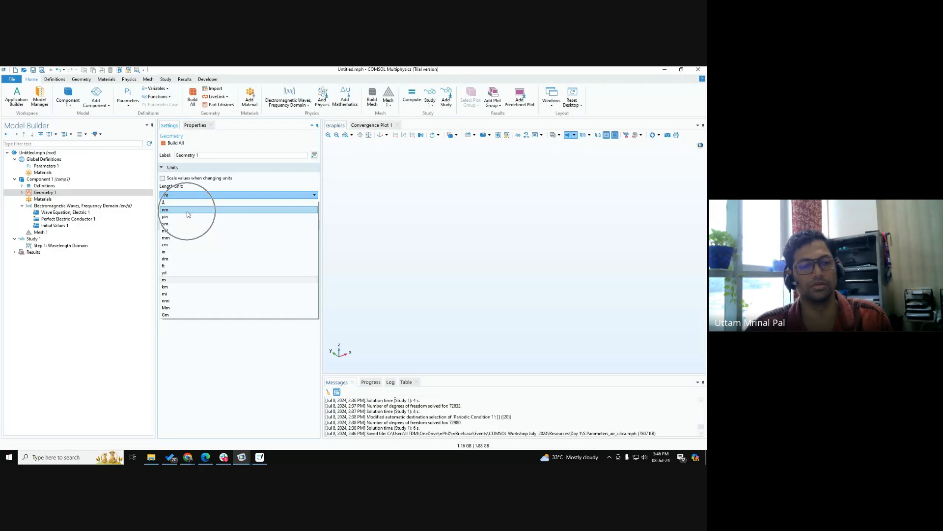
pyautogui.press('ctrl')
pyautogui.press('ctrl')
pyautogui.press('ctrl')
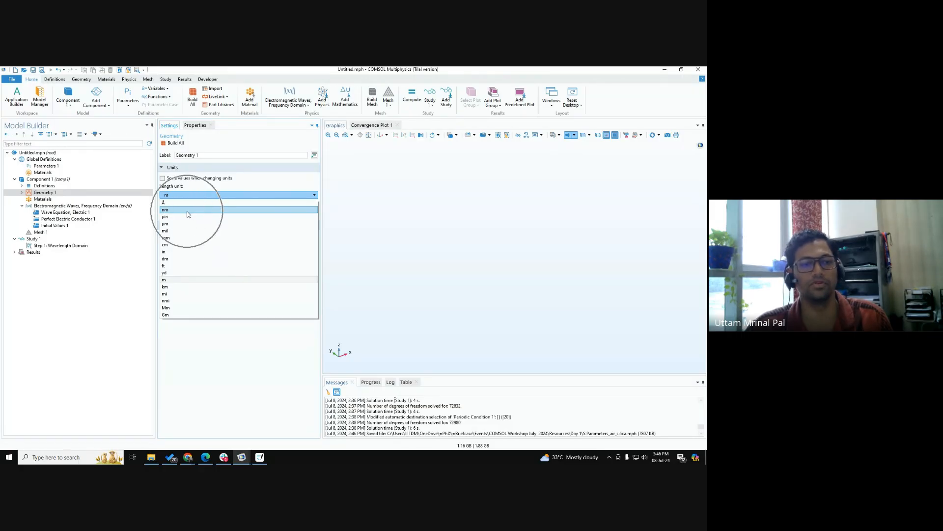
pyautogui.press('ctrl')
pyautogui.press('ctrl')
pyautogui.press('ctrl')
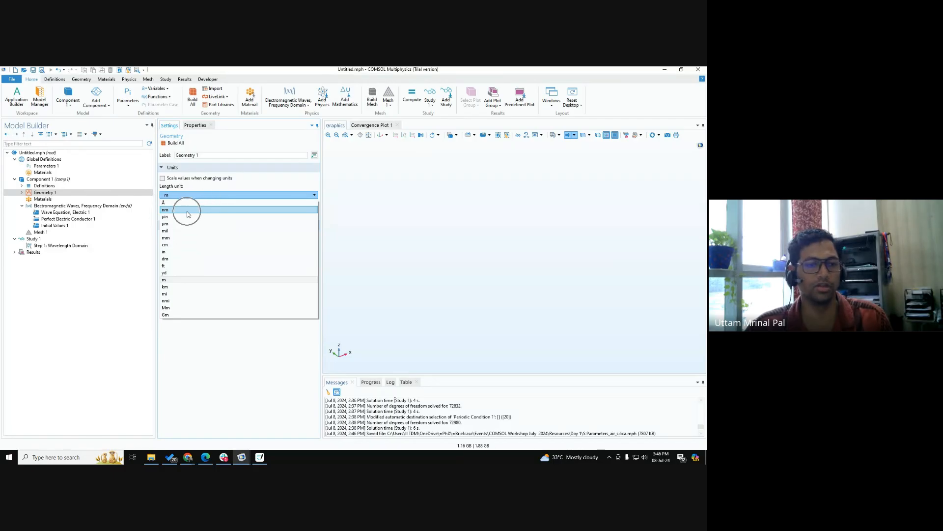
pyautogui.press('ctrl')
pyautogui.press('ctrl')
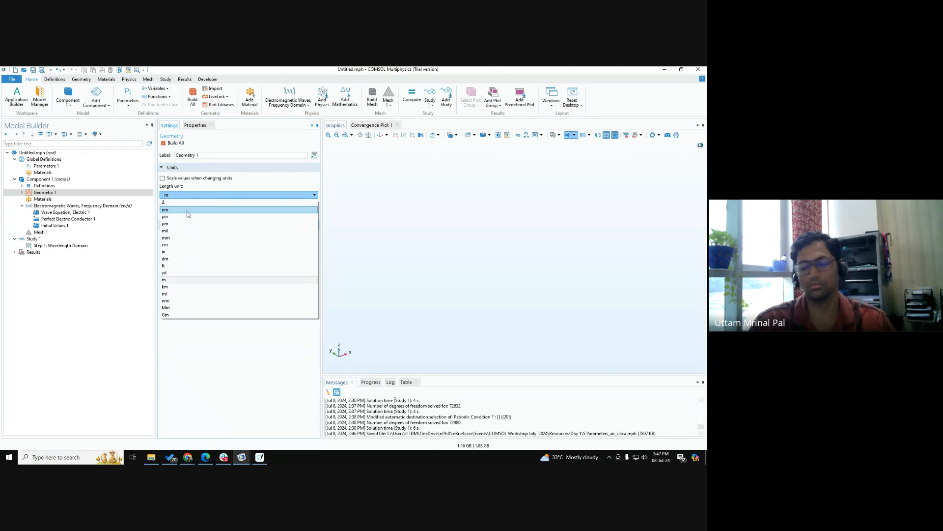
pyautogui.click(186, 211)
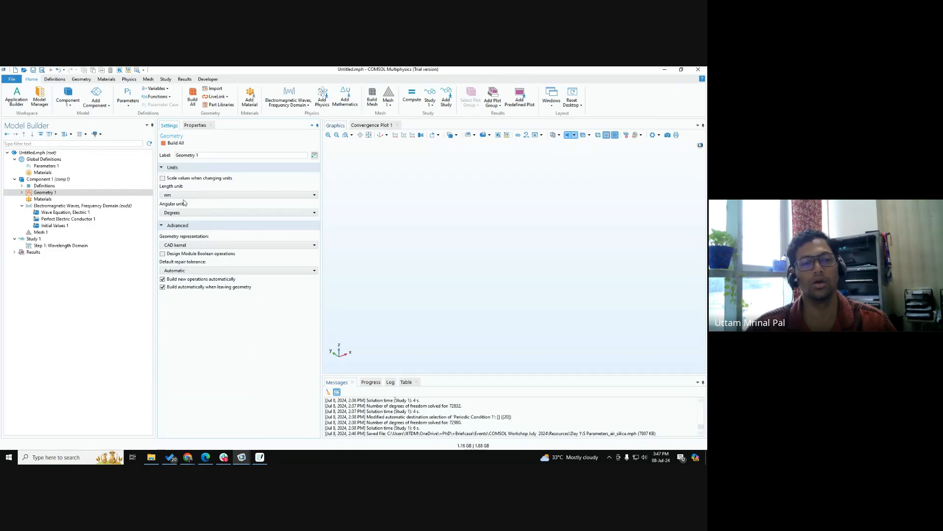
pyautogui.click(185, 199)
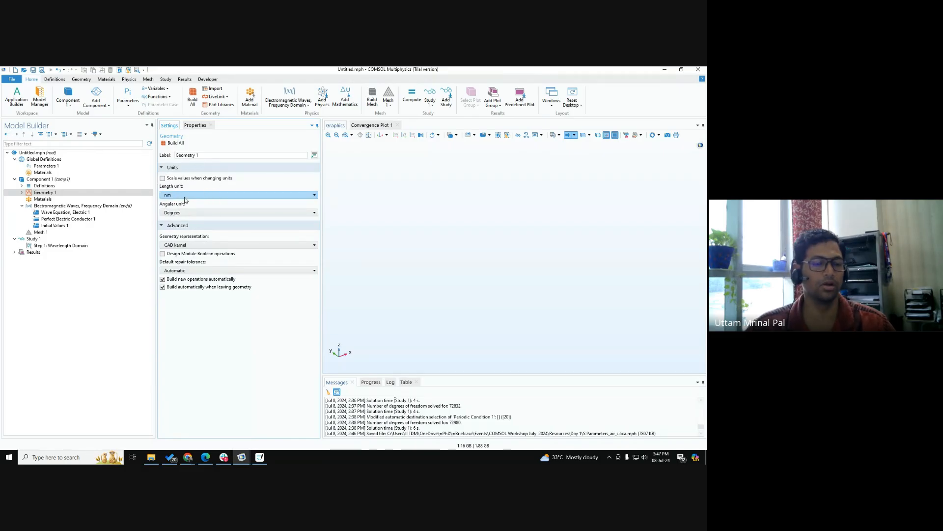
# - Expand the Geometry 1 node and look over the geometry operations available for it
pyautogui.click(41, 193)
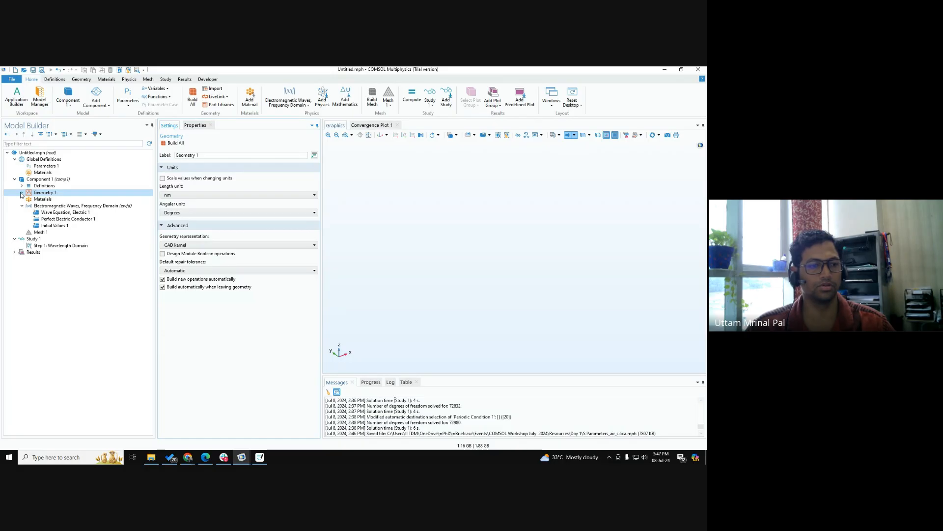
pyautogui.click(22, 192)
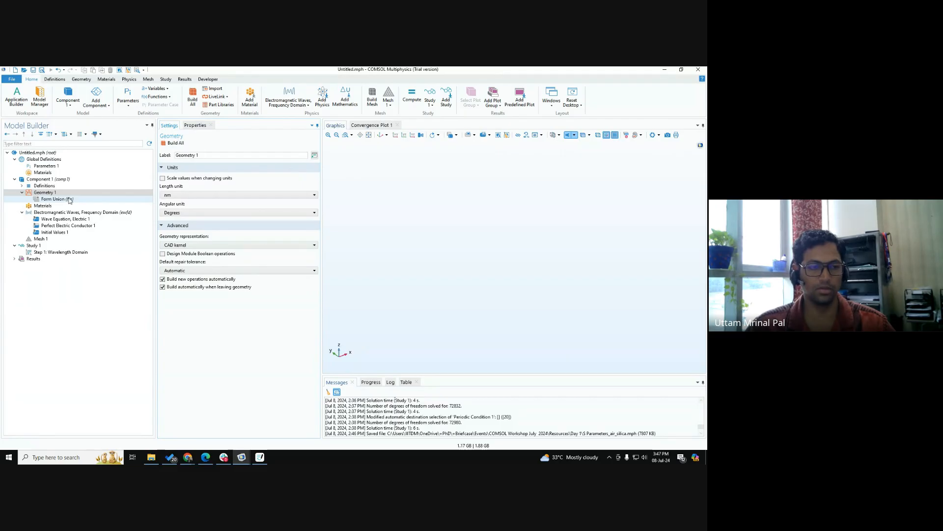
pyautogui.rightClick(69, 195)
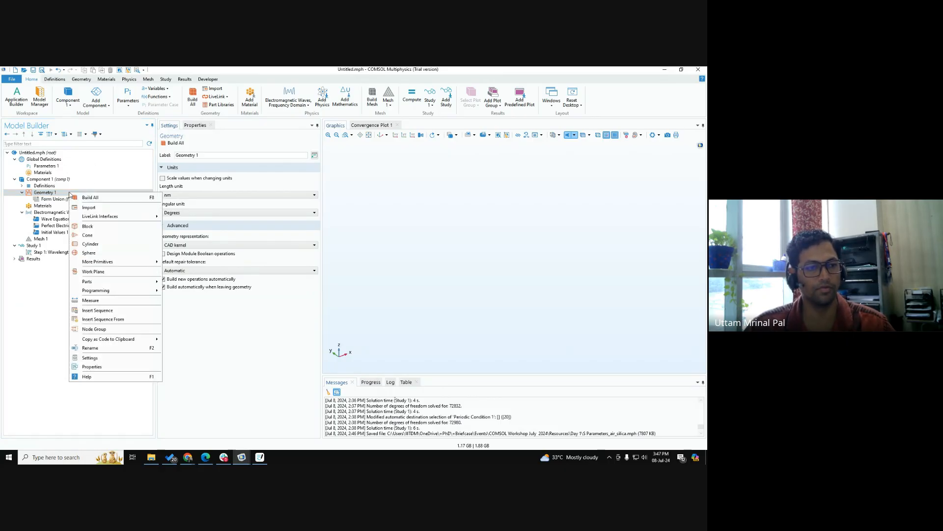
pyautogui.press('Escape')
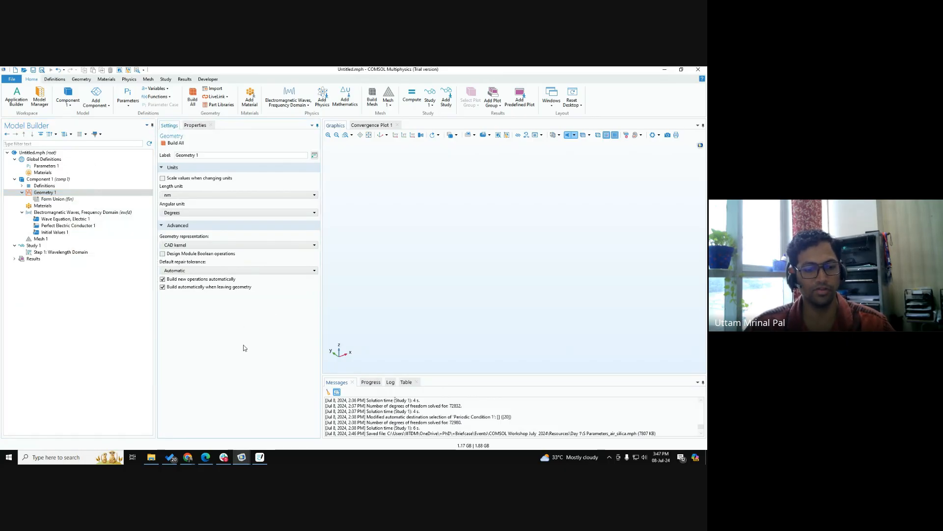
# - Switch to the Google Meet call, check the raised-hand queue and in-call messages, and return to COMSOL
pyautogui.moveTo(191, 458)
pyautogui.click(184, 429)
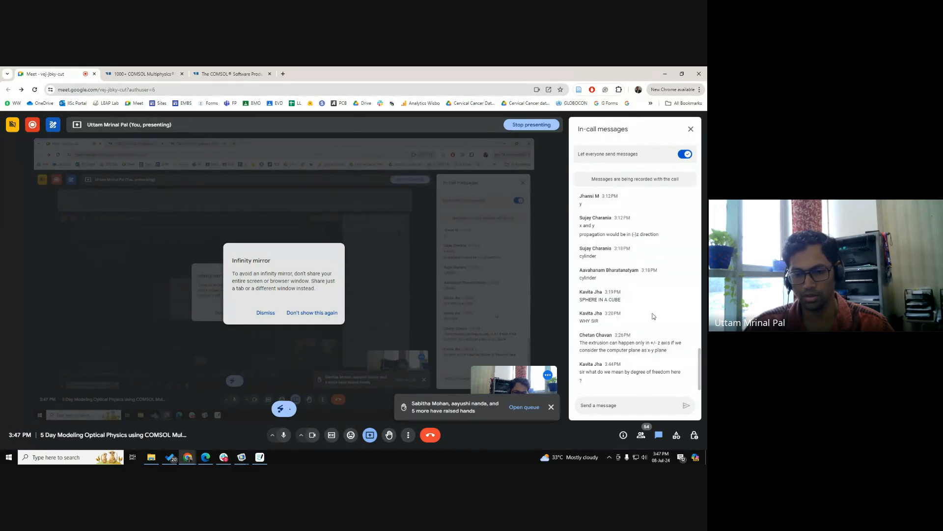
pyautogui.click(524, 407)
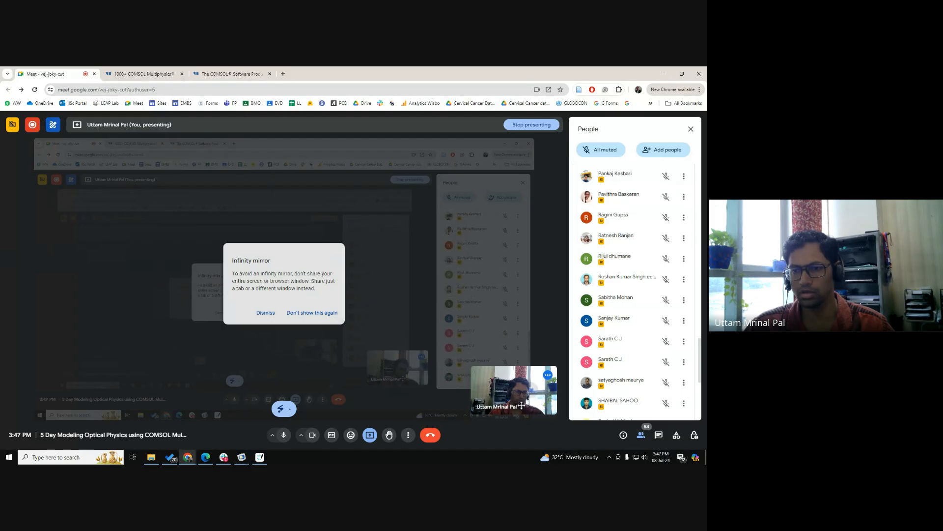
pyautogui.scroll(-5, 630, 329)
pyautogui.scroll(8, 631, 329)
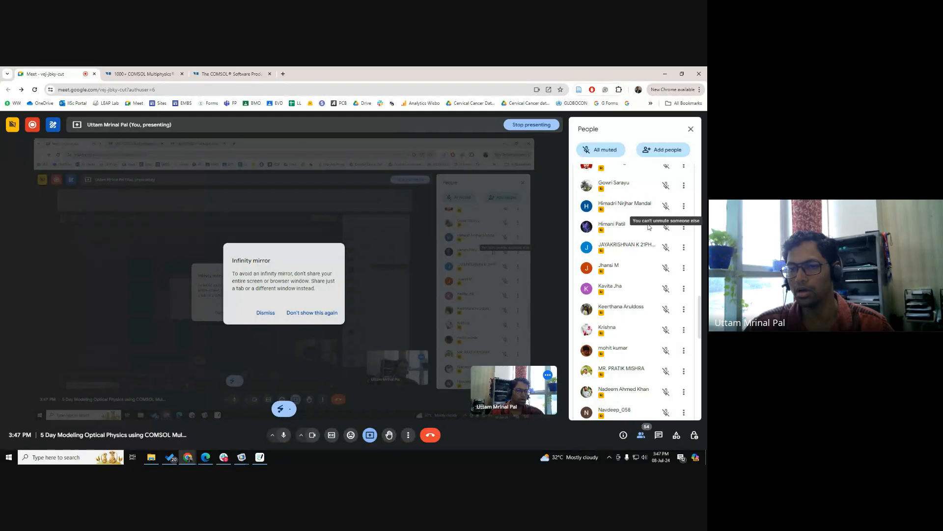
pyautogui.scroll(3, 648, 227)
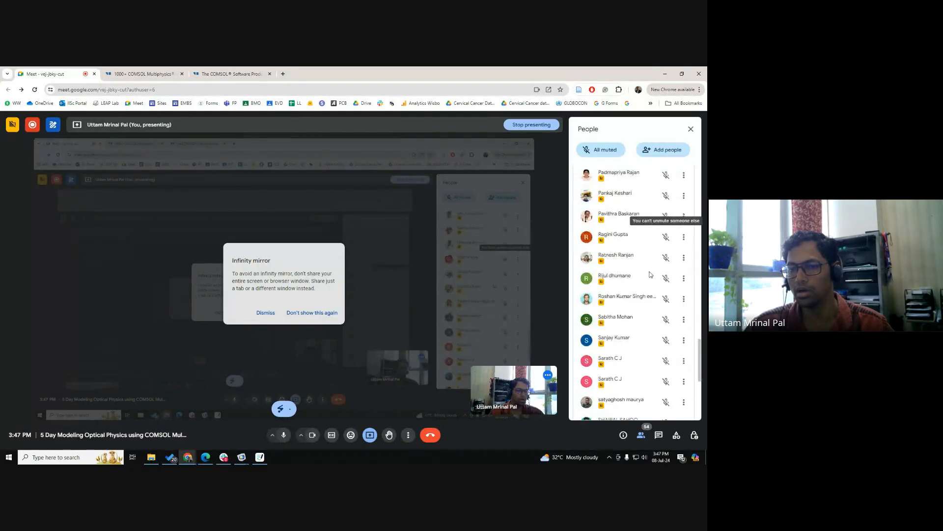
pyautogui.click(691, 129)
pyautogui.click(662, 435)
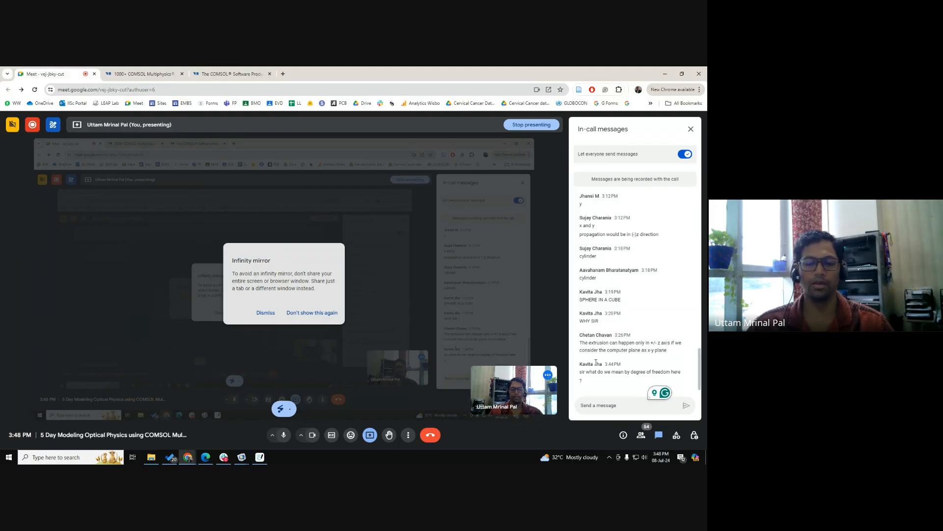
pyautogui.click(666, 70)
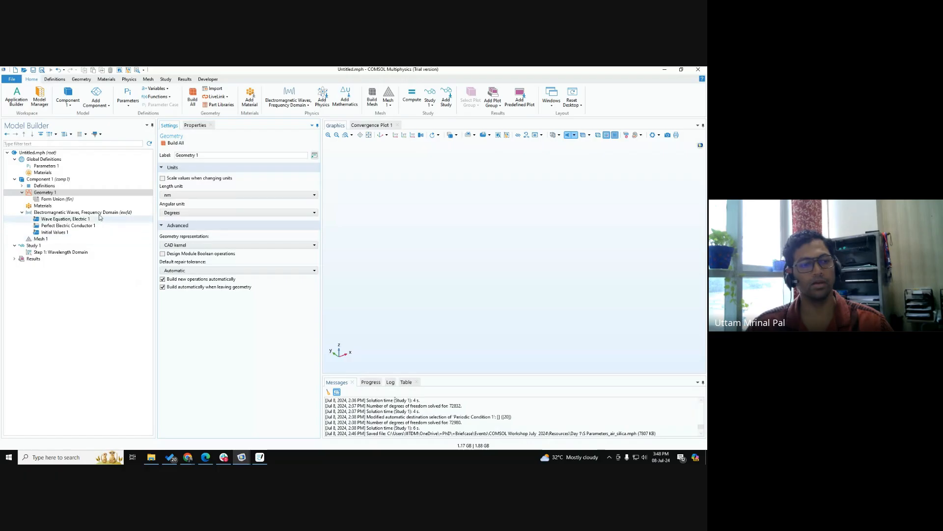
# - Add a Block primitive to Geometry 1
pyautogui.press('ctrl')
pyautogui.press('ctrl')
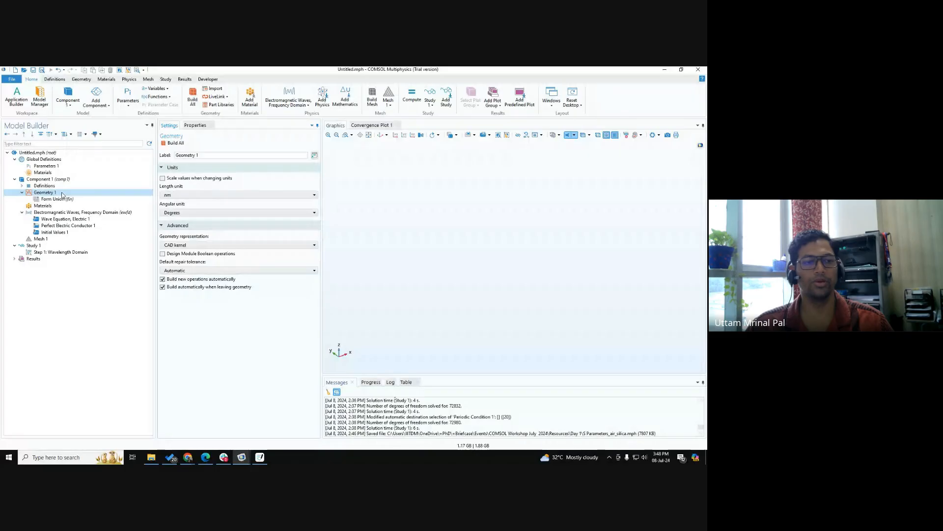
pyautogui.press('ctrl')
pyautogui.press('ctrl')
pyautogui.rightClick(63, 195)
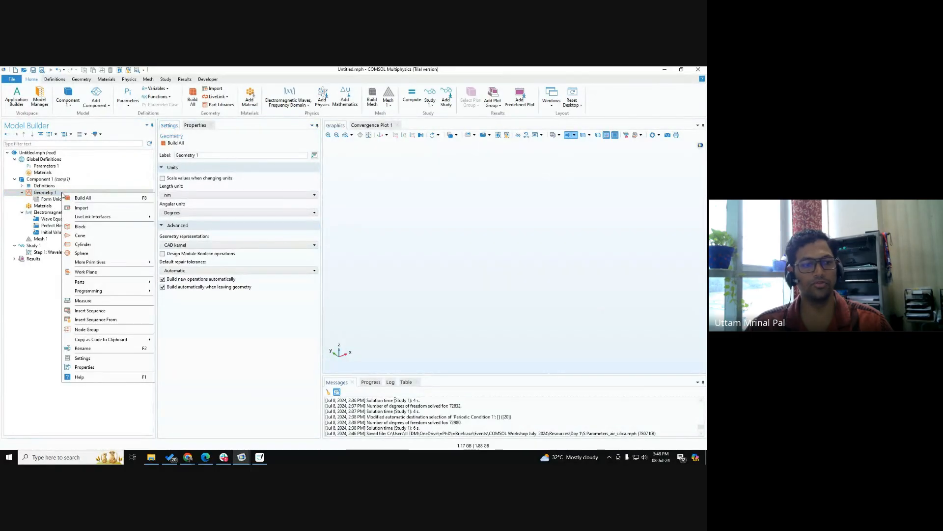
pyautogui.press('ctrl')
pyautogui.press('ctrl')
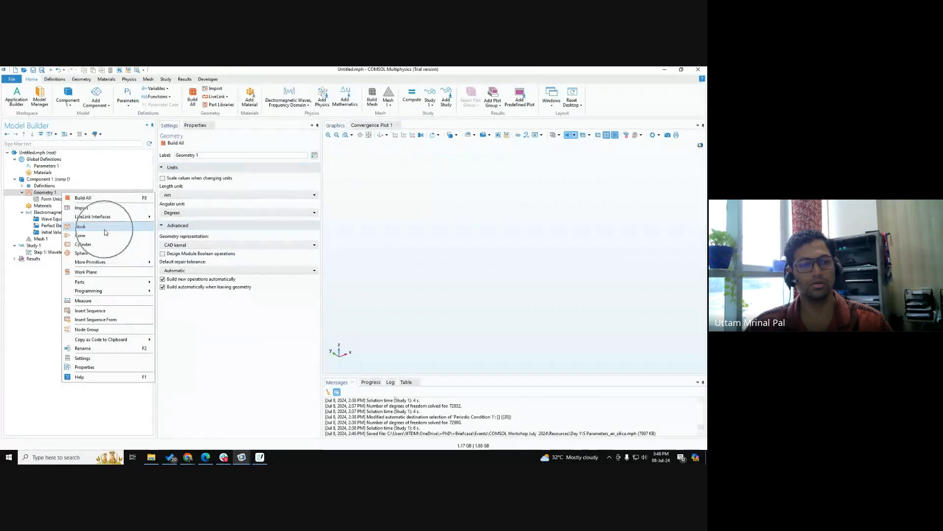
pyautogui.click(104, 229)
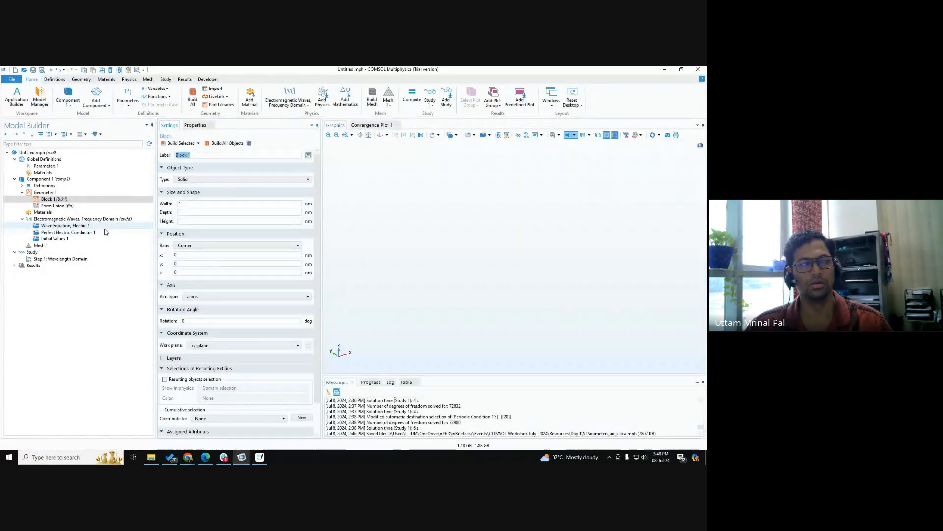
# - Set the block's width and depth to 300[nm] and its height to 200[nm], and build all objects
pyautogui.click(197, 204)
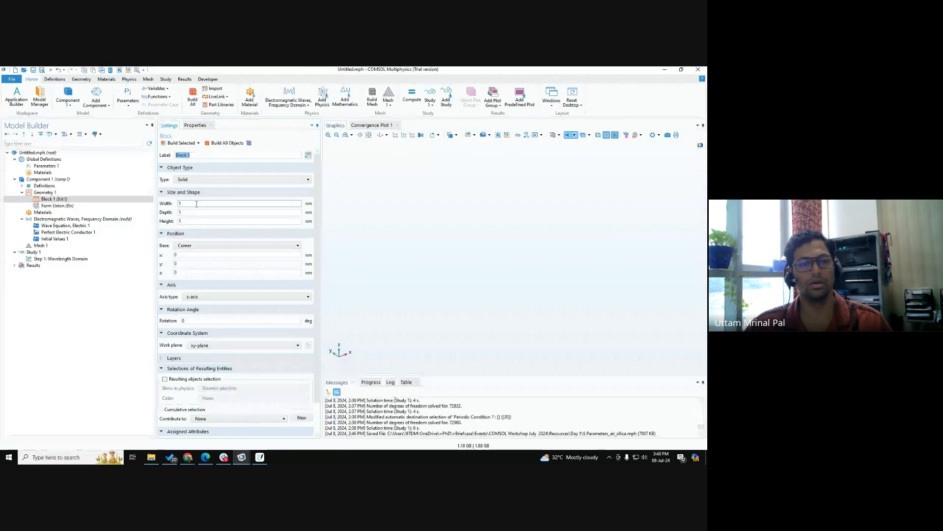
pyautogui.doubleClick(197, 204)
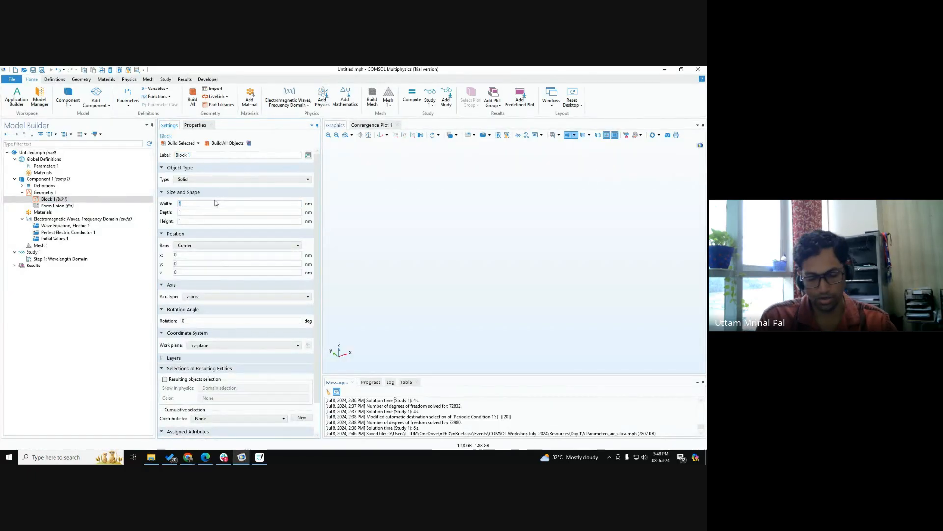
pyautogui.write('300')
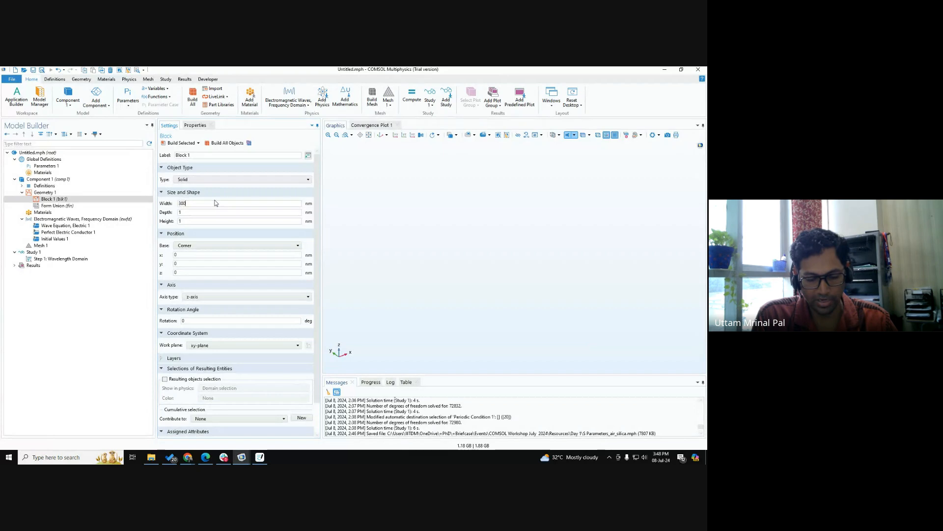
pyautogui.write('[nm]')
pyautogui.press('Tab')
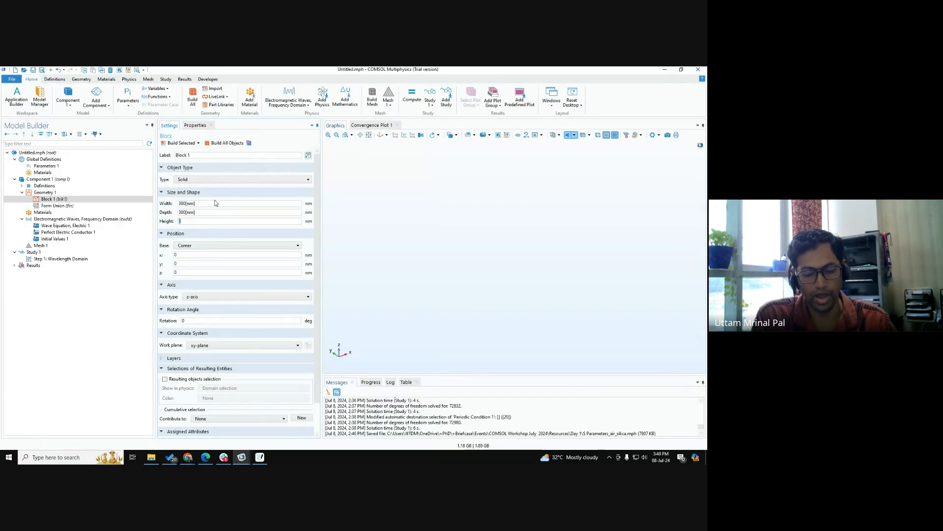
pyautogui.write('200[nm')
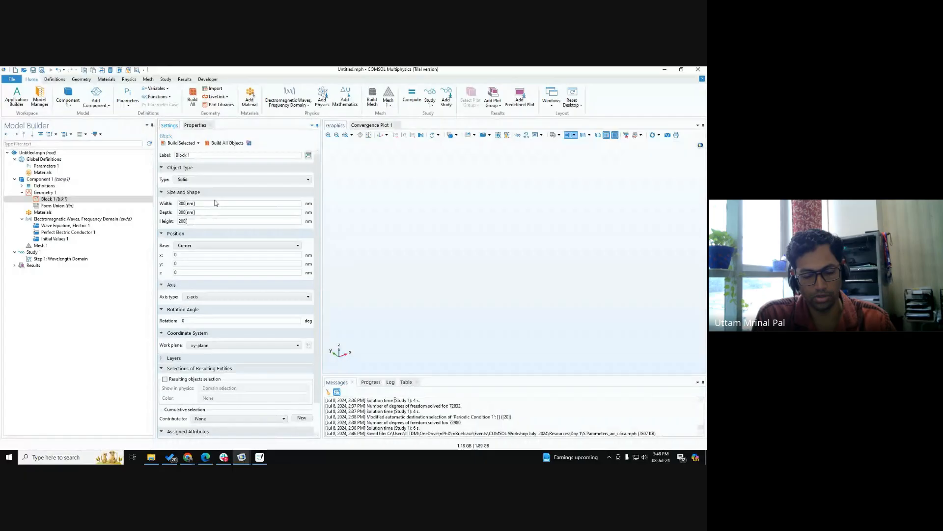
pyautogui.click(225, 143)
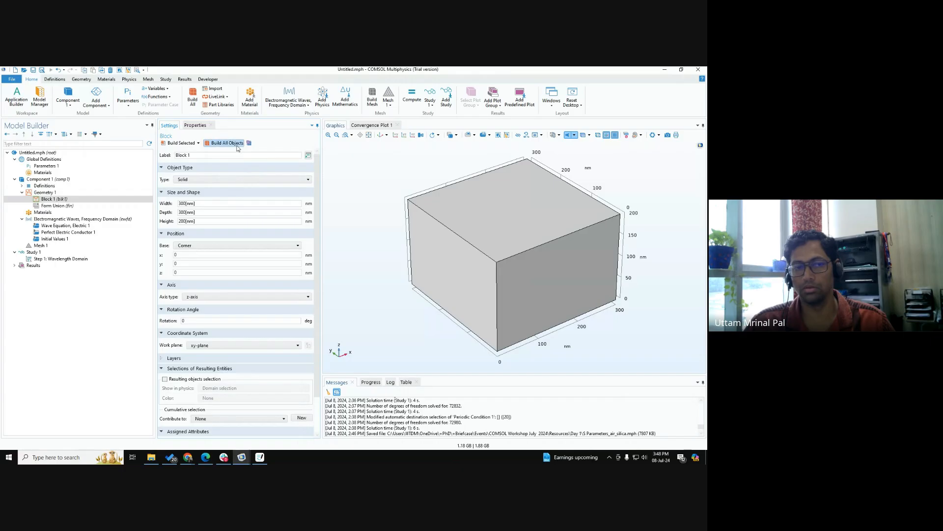
# - Set the block's height to 2000[nm] and rebuild all objects
pyautogui.write('0')
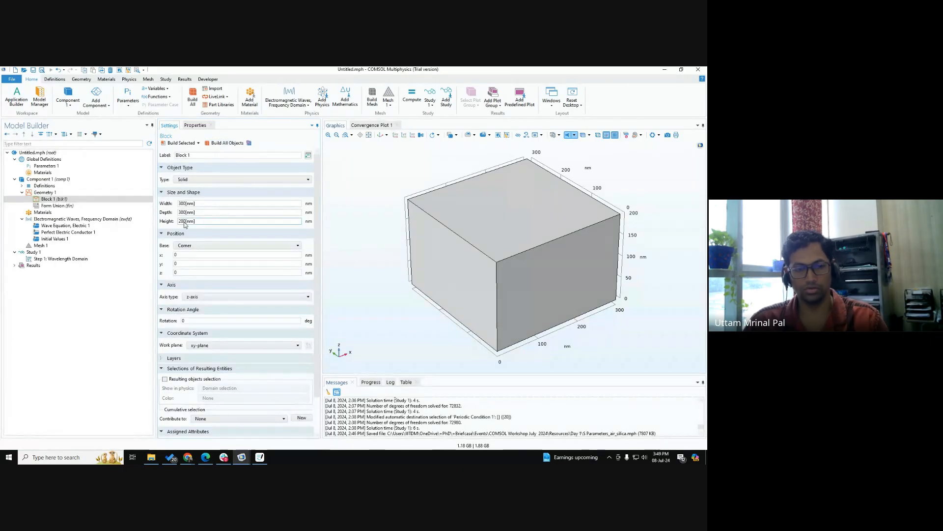
pyautogui.click(229, 143)
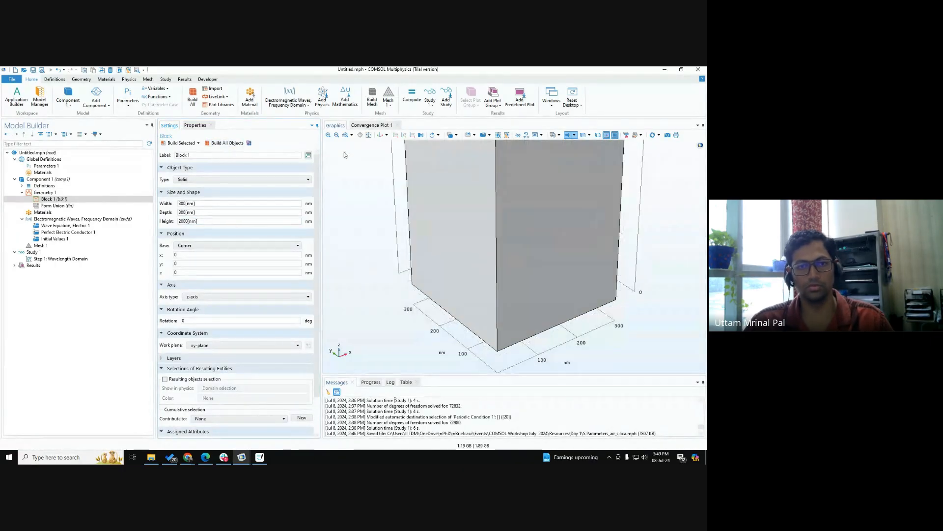
pyautogui.click(368, 136)
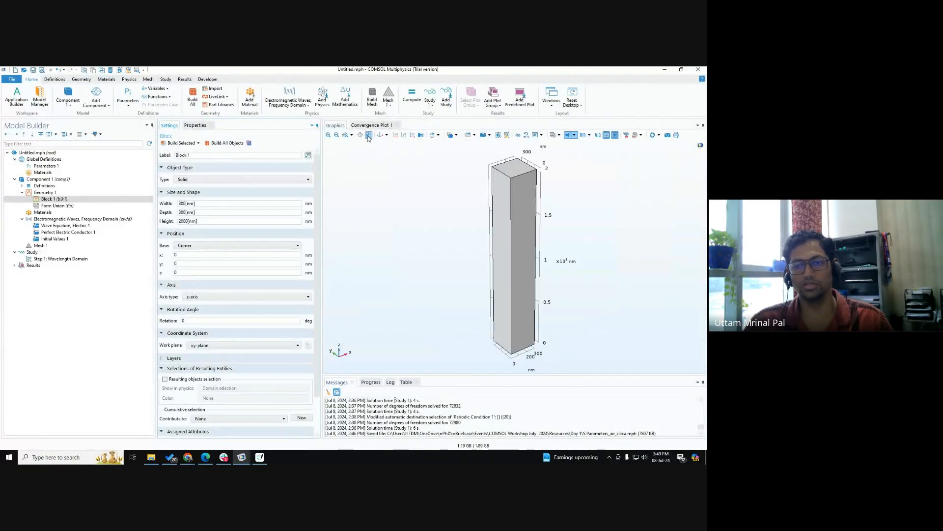
pyautogui.moveTo(459, 274); pyautogui.dragTo(426, 250)
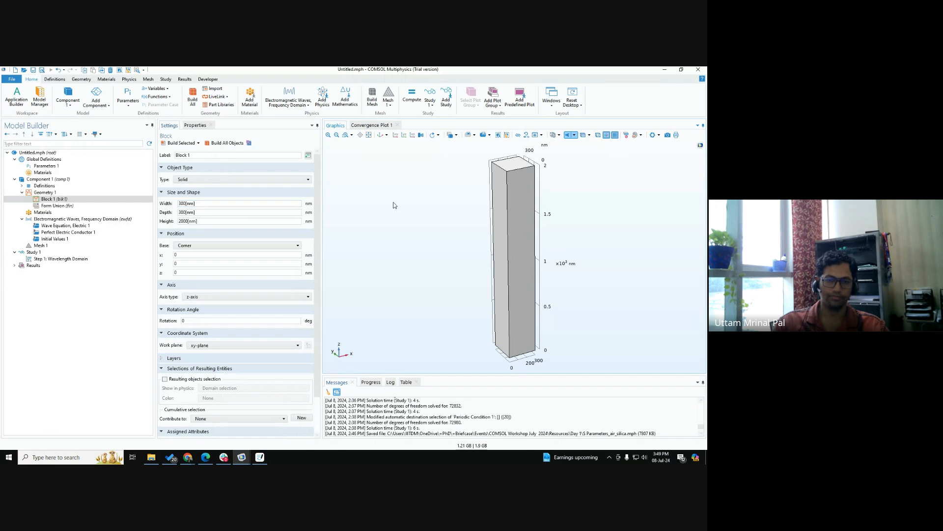
# - Review the block's width, depth and height settings with the whole block fitted in view
pyautogui.click(372, 137)
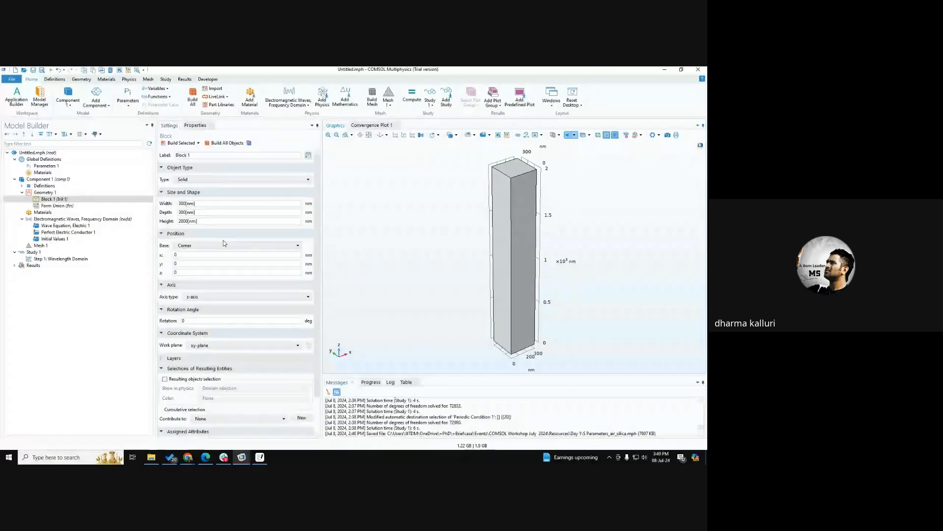
pyautogui.click(199, 211)
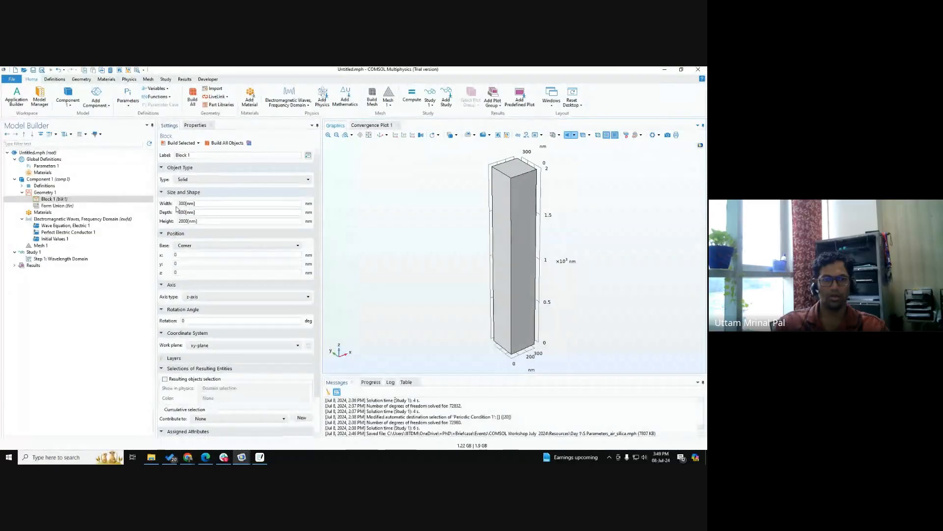
pyautogui.click(199, 202)
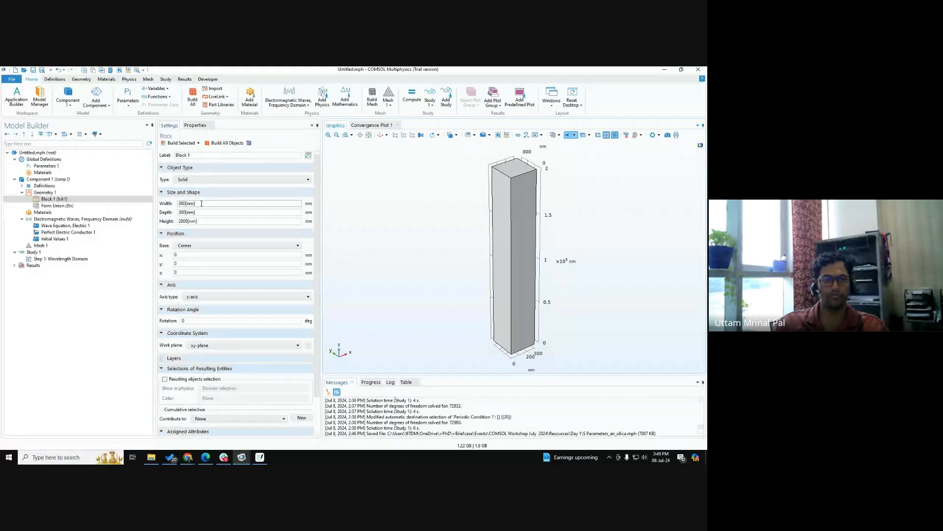
pyautogui.moveTo(198, 202)
pyautogui.mouseDown()
pyautogui.moveTo(177, 210)
pyautogui.moveTo(197, 205)
pyautogui.mouseUp()
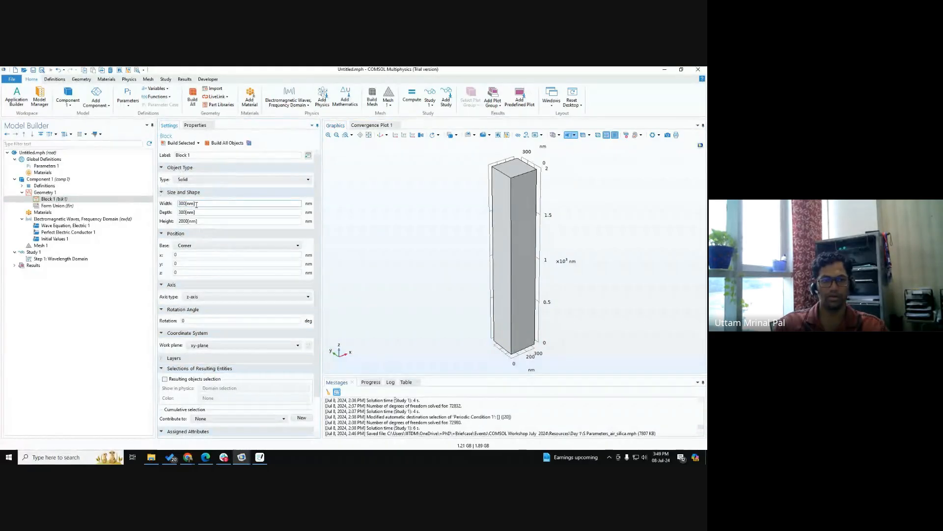
pyautogui.click(196, 215)
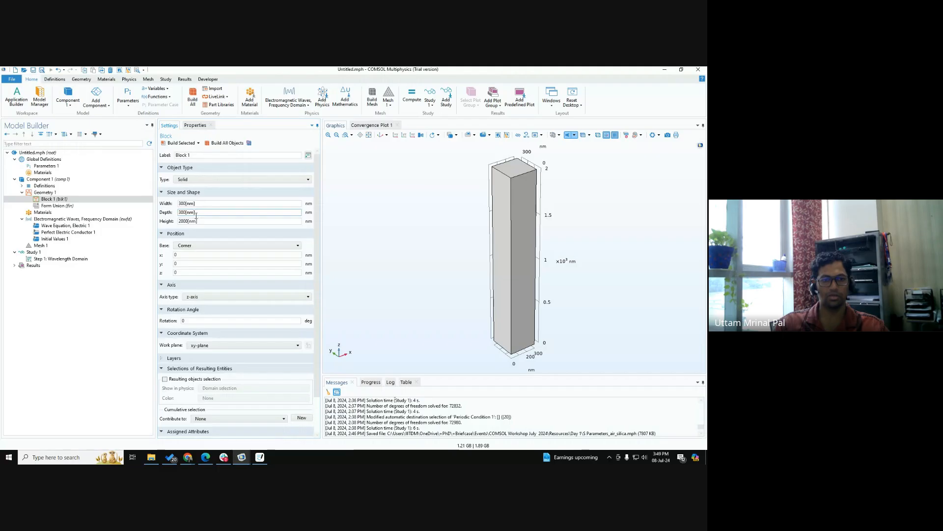
pyautogui.press('Tab')
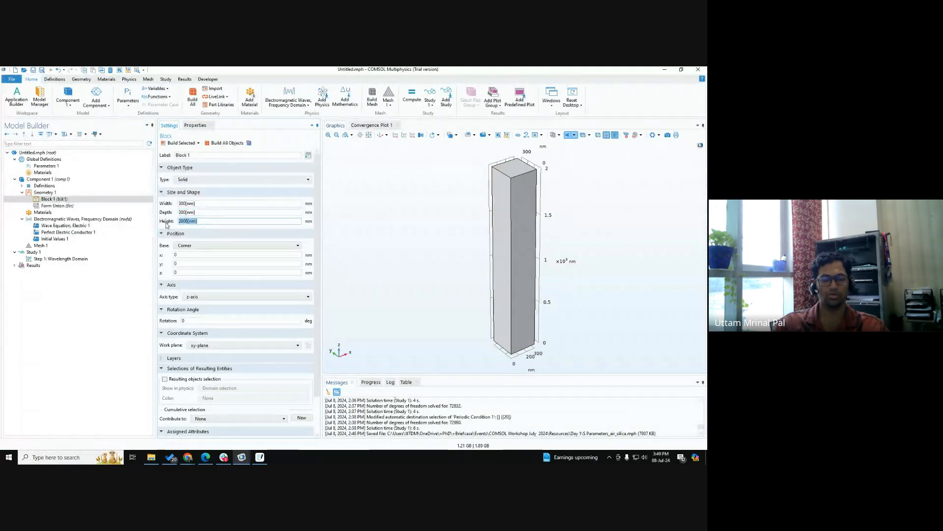
pyautogui.click(166, 225)
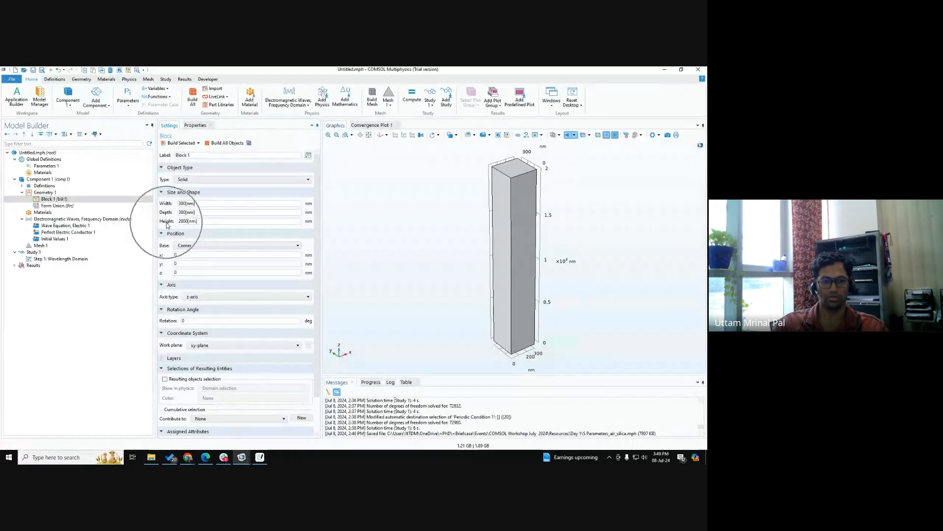
pyautogui.rightClick(69, 194)
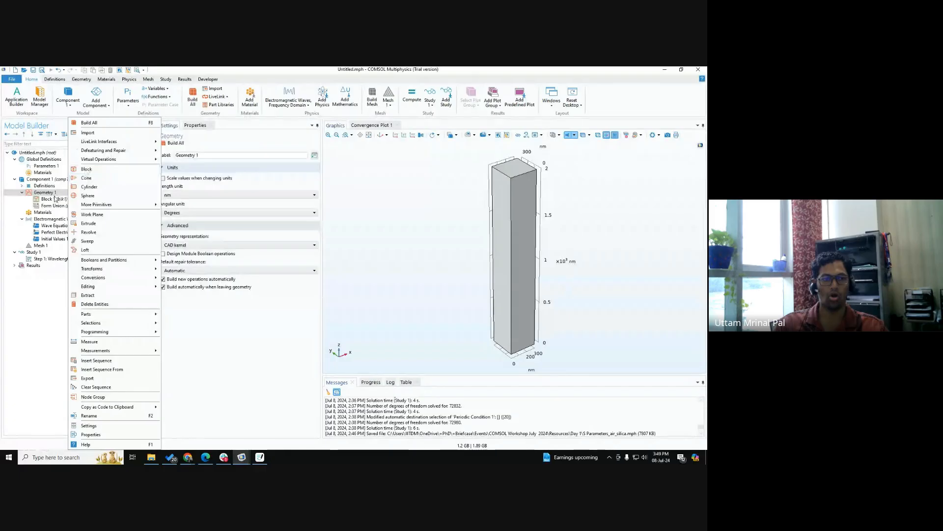
pyautogui.click(55, 199)
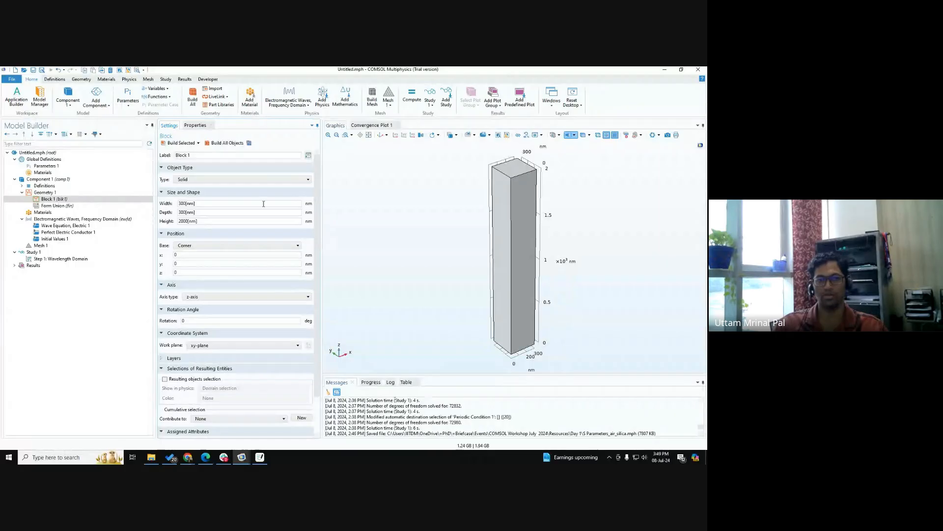
pyautogui.click(368, 136)
pyautogui.moveTo(497, 253); pyautogui.dragTo(506, 279)
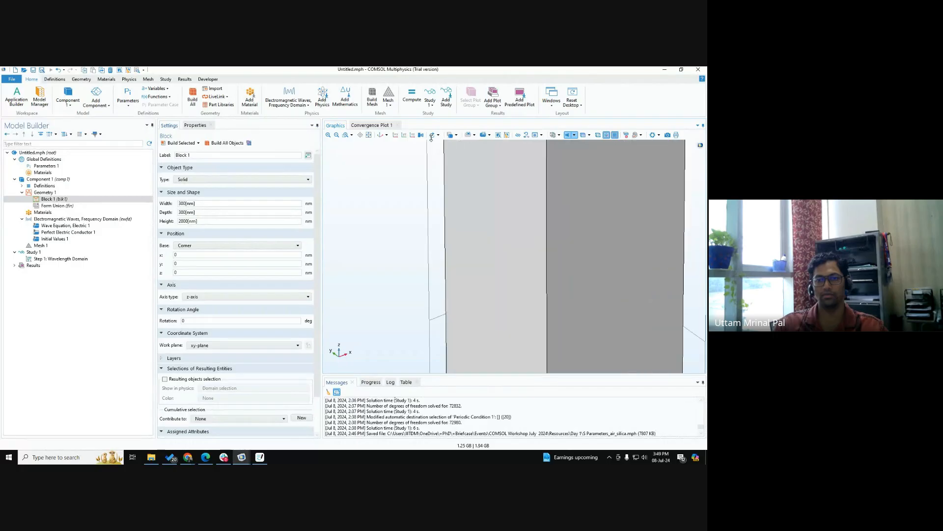
pyautogui.moveTo(476, 234); pyautogui.dragTo(507, 284, button='middle')
pyautogui.moveTo(508, 285); pyautogui.dragTo(491, 251, button='right')
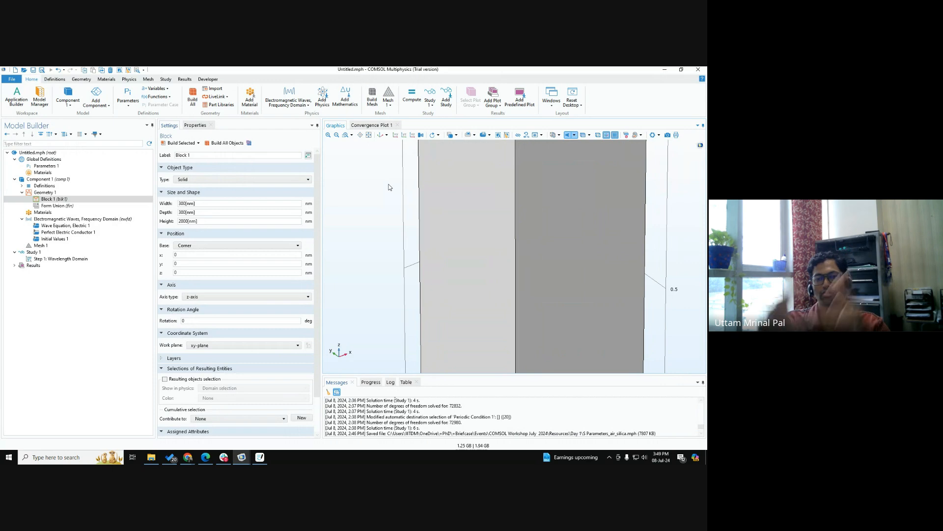
pyautogui.click(369, 135)
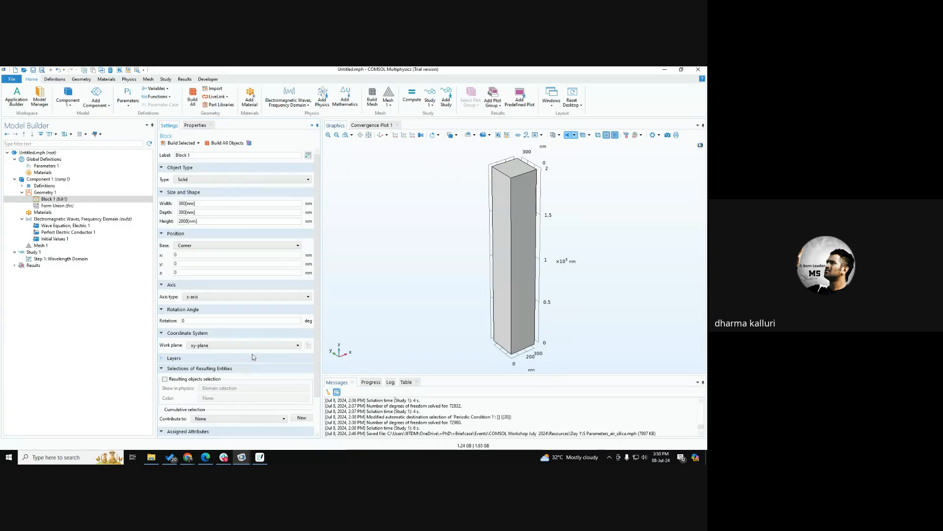
pyautogui.moveTo(193, 460)
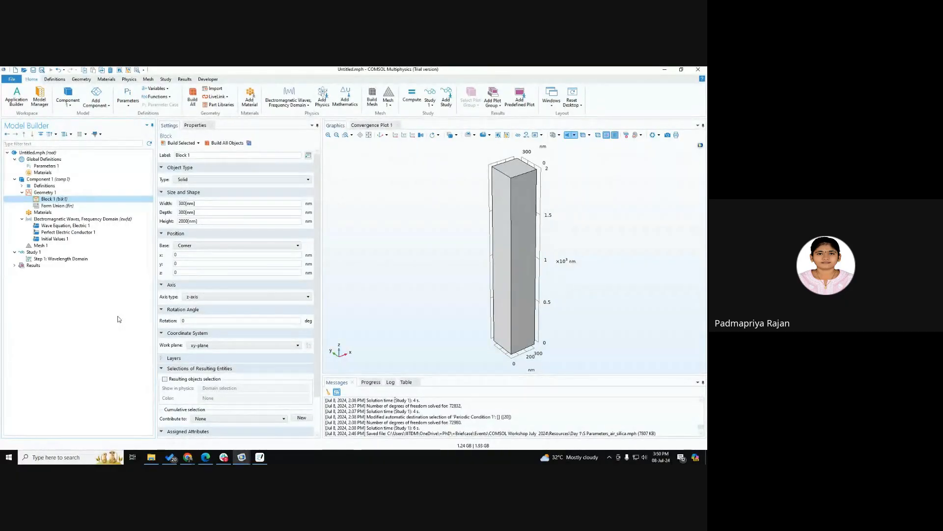
# - Close the Convergence Plot 1 window so that only the geometry graphics remain
pyautogui.click(373, 126)
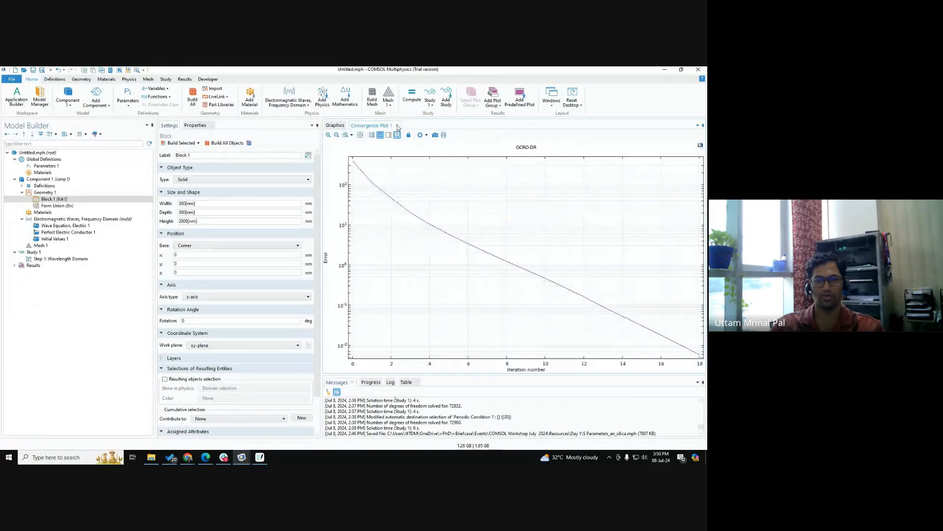
pyautogui.click(397, 125)
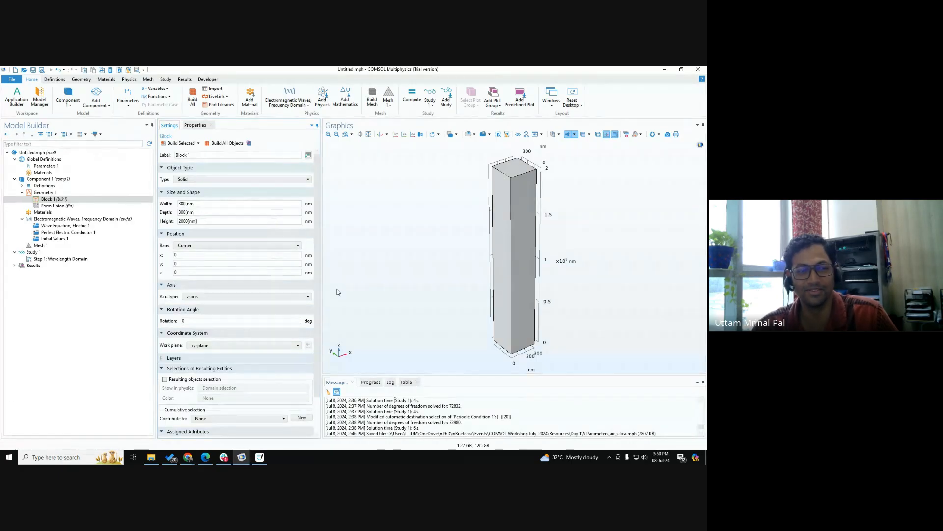
# - Open the settings of the Form Union node under Geometry 1
pyautogui.click(86, 206)
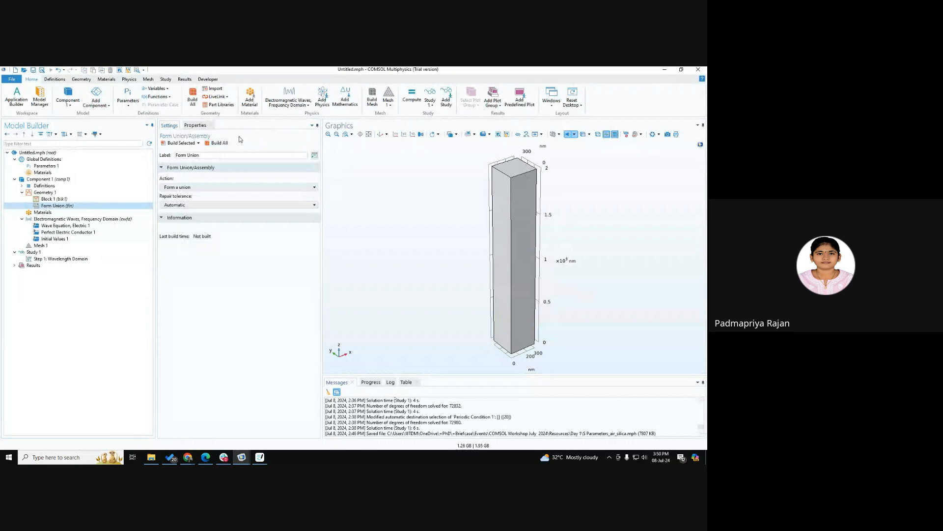
# - Build the complete geometry as a finalized union
pyautogui.click(228, 143)
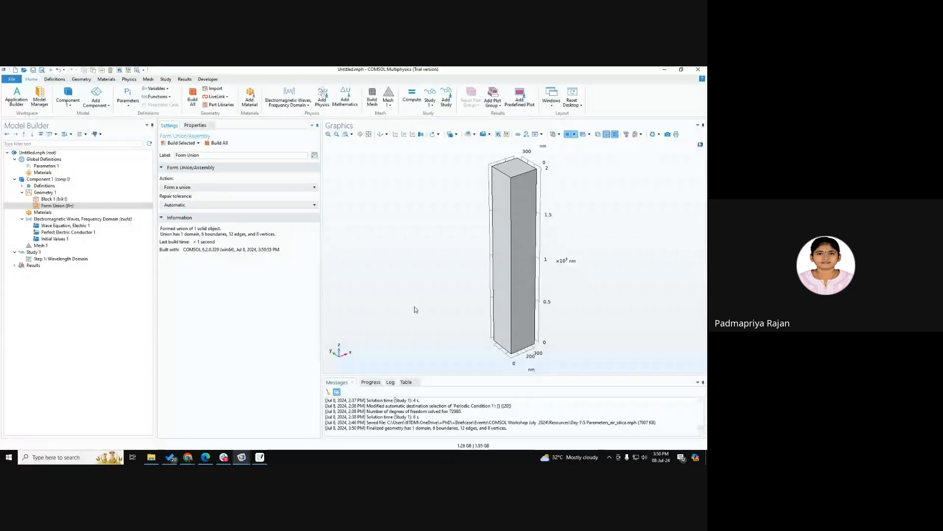
# - Switch to the Google Meet call, check the in-call messages and the participant list, and return to COMSOL Multiphysics
pyautogui.click(193, 457)
pyautogui.click(195, 430)
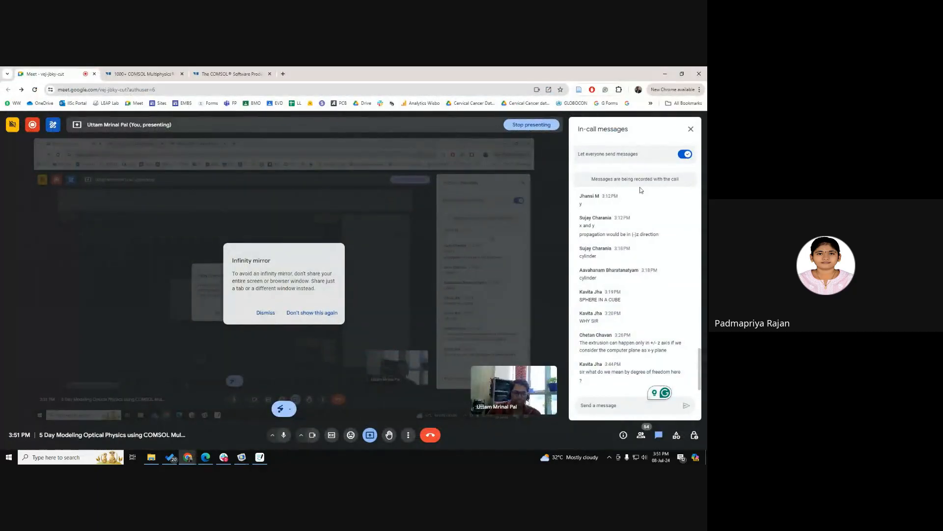
pyautogui.click(691, 129)
pyautogui.click(659, 435)
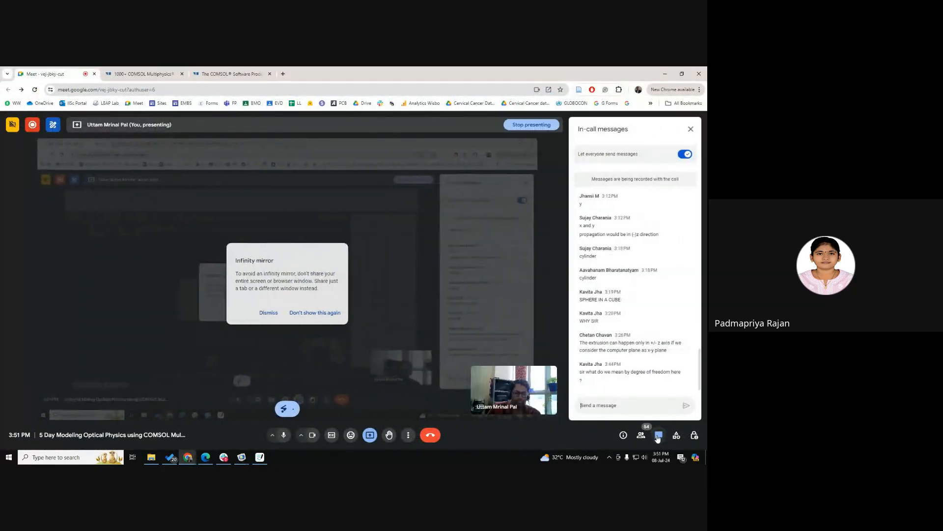
pyautogui.click(690, 129)
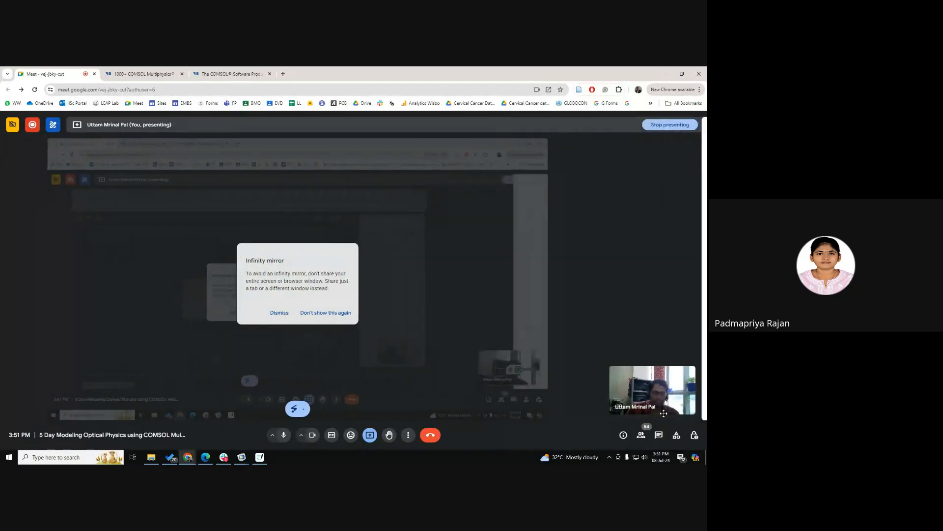
pyautogui.click(641, 435)
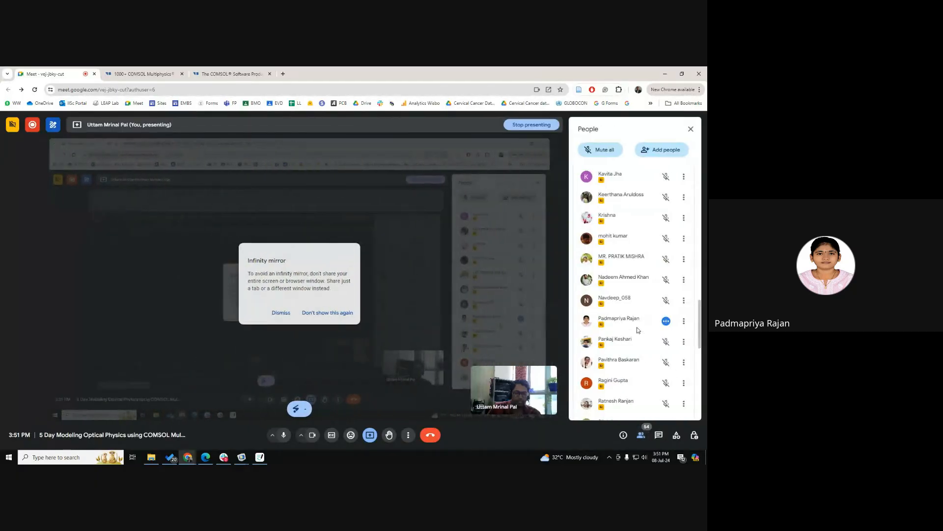
pyautogui.click(690, 129)
pyautogui.click(664, 74)
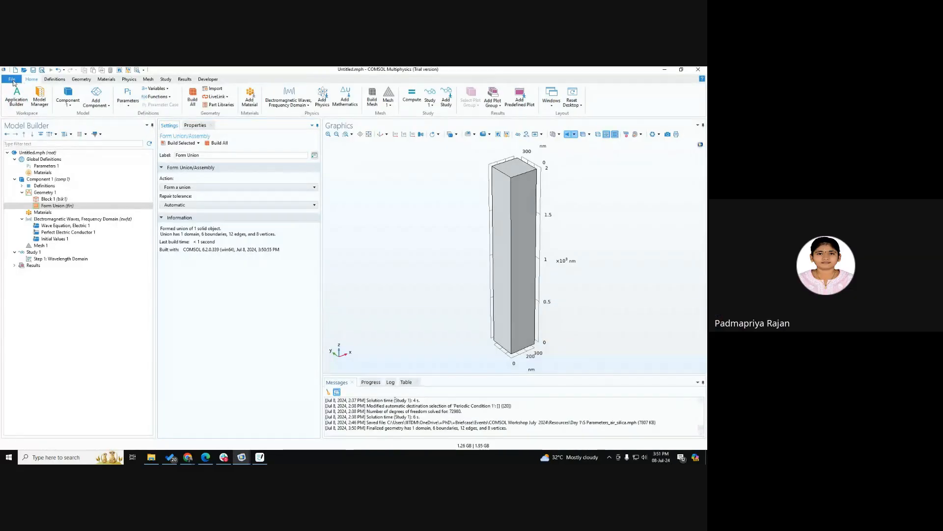
# - Review the global parameters, the length unit of Geometry 1 and the size settings of the block
pyautogui.click(49, 166)
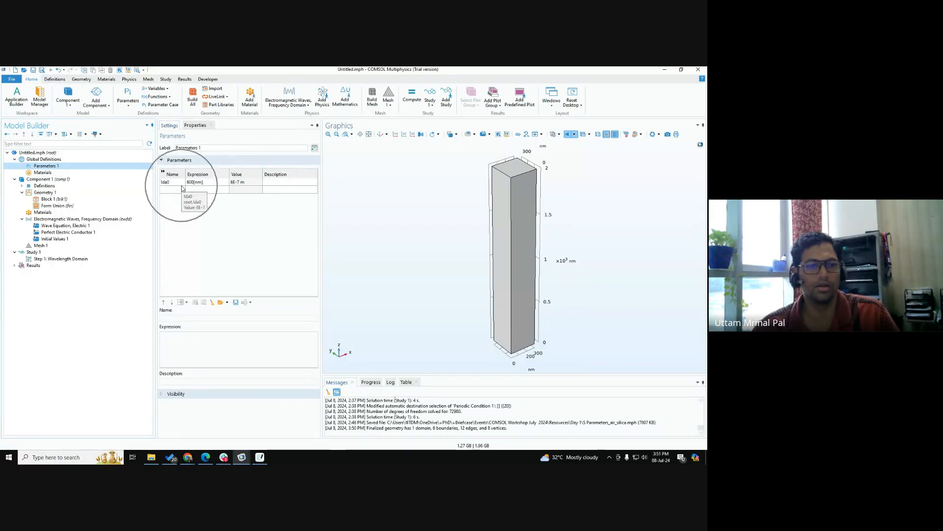
pyautogui.click(53, 193)
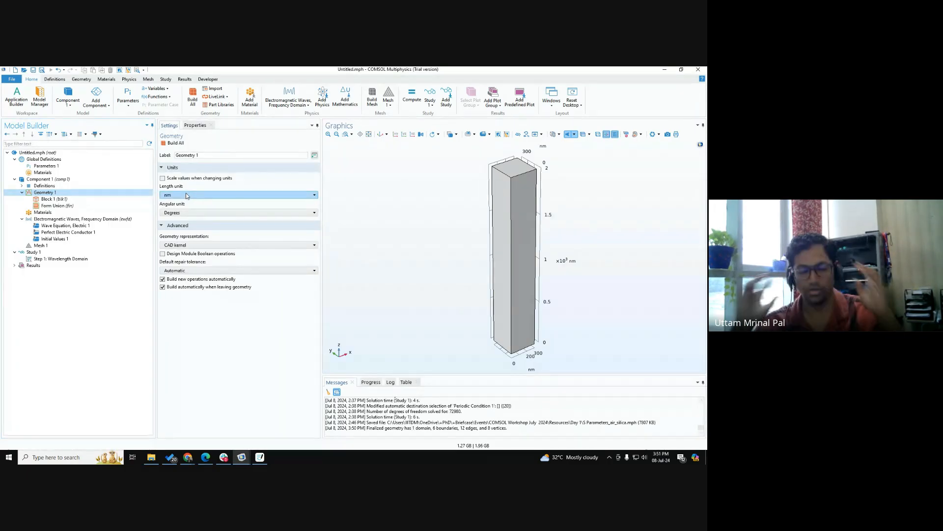
pyautogui.click(55, 199)
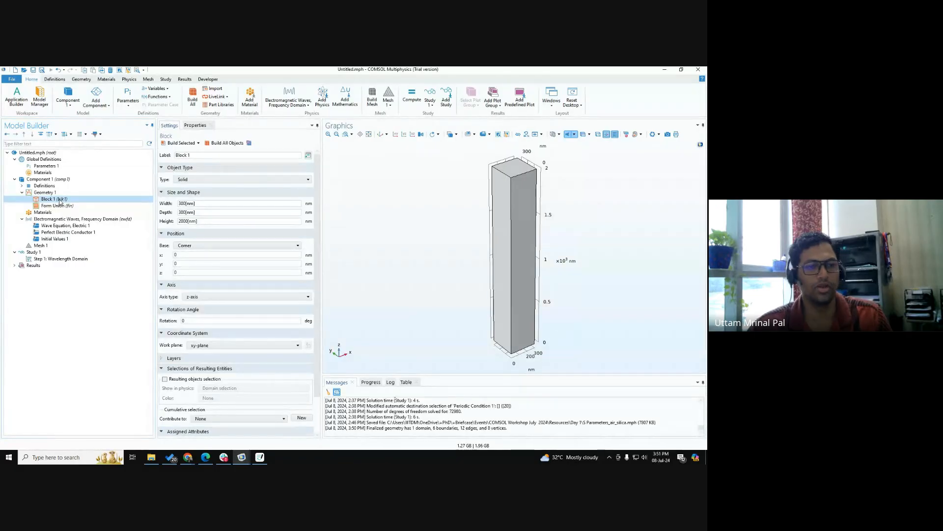
pyautogui.click(45, 166)
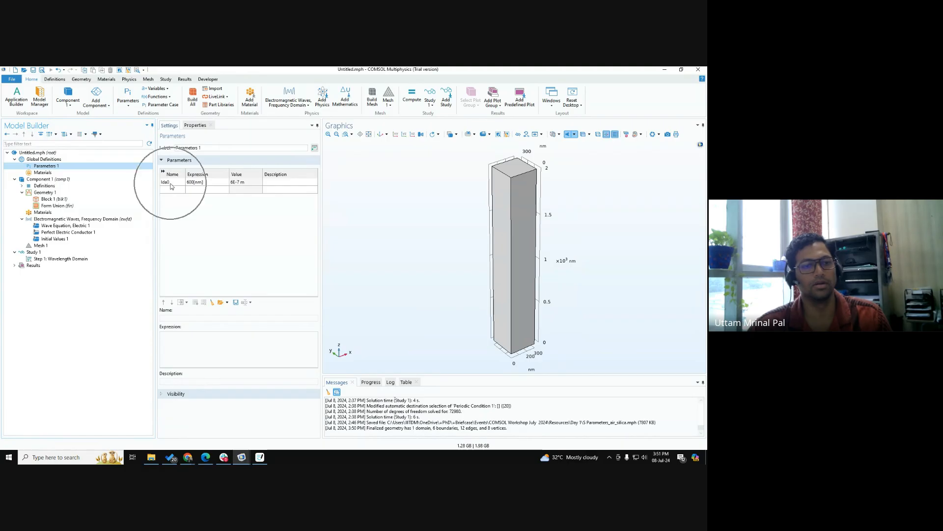
pyautogui.click(44, 192)
pyautogui.click(47, 165)
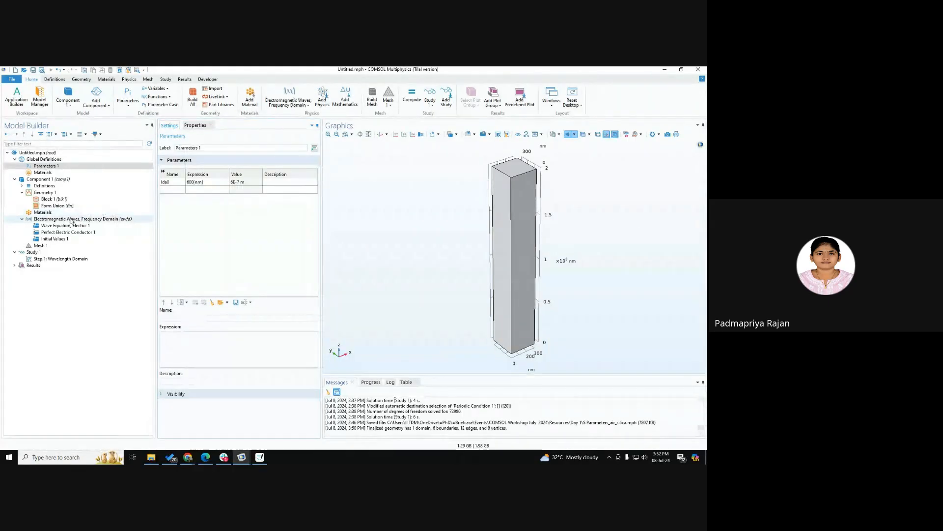
pyautogui.click(55, 199)
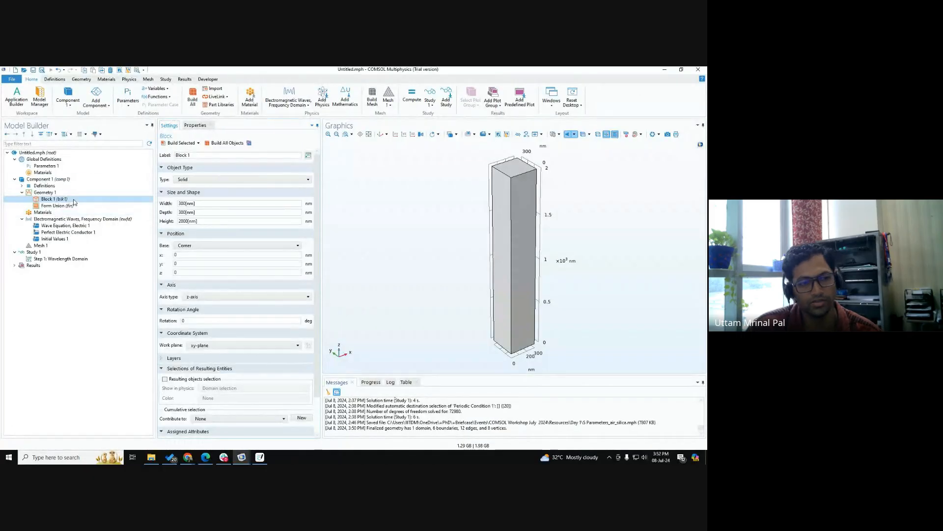
pyautogui.click(61, 213)
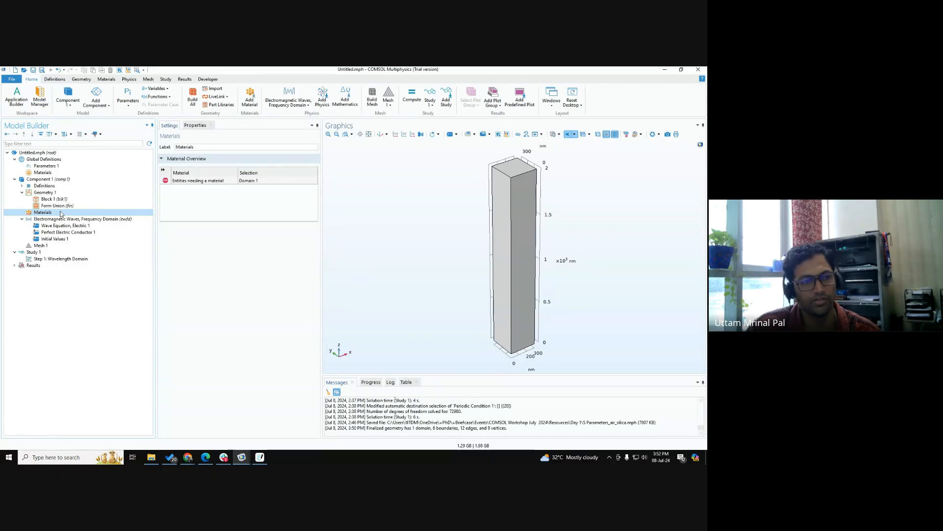
pyautogui.rightClick(61, 213)
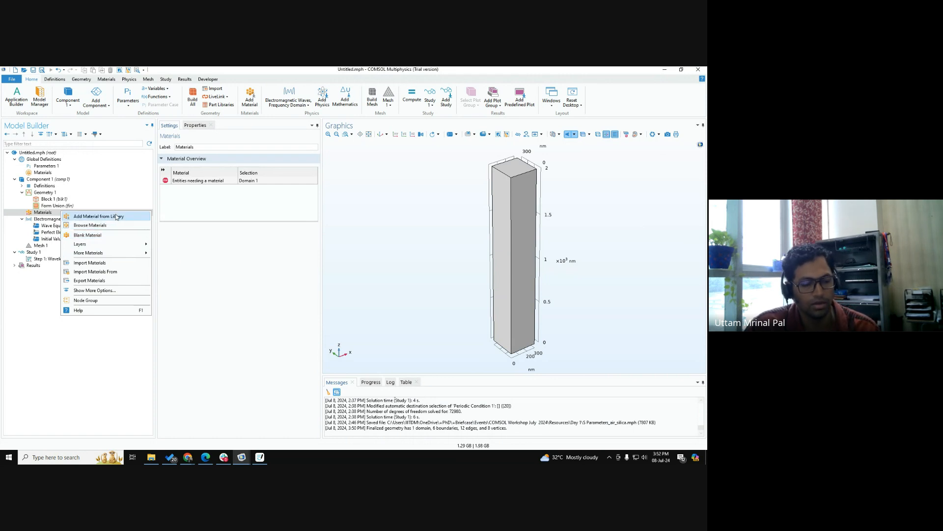
pyautogui.click(115, 216)
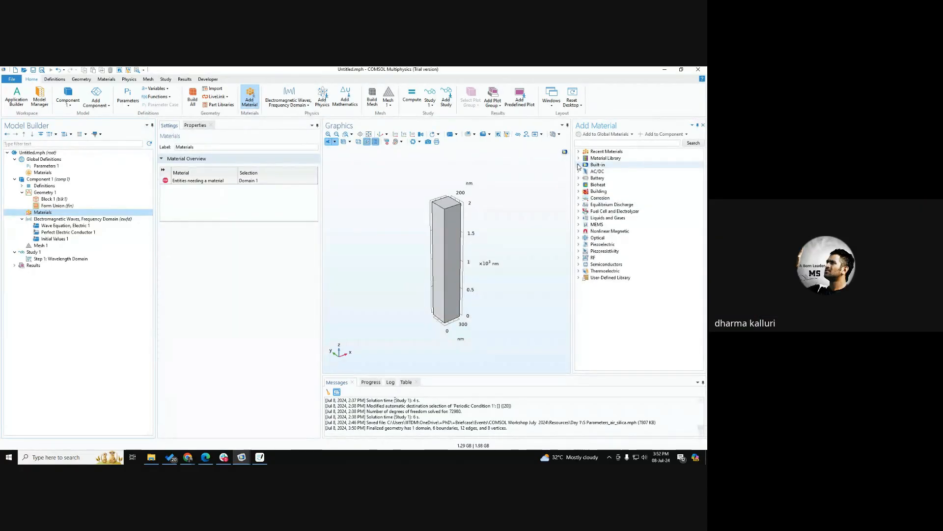
pyautogui.click(647, 457)
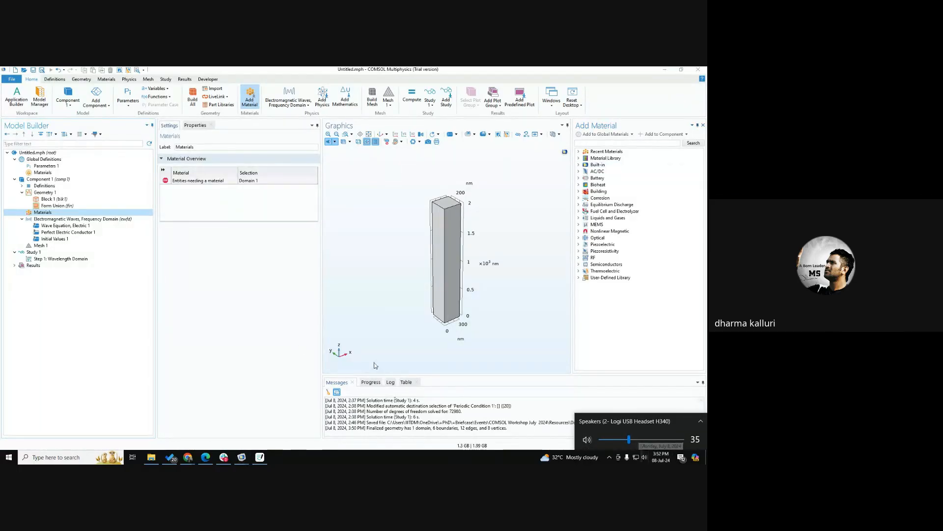
pyautogui.click(282, 333)
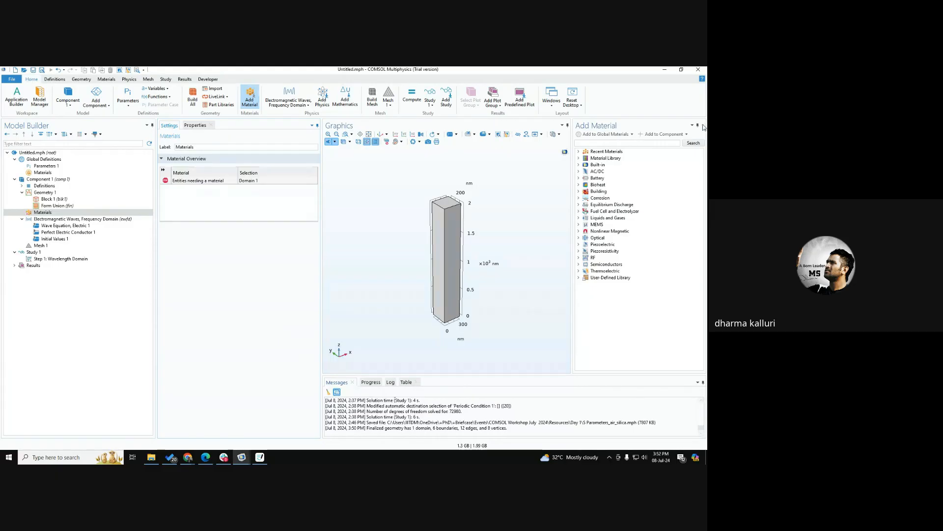
pyautogui.click(702, 125)
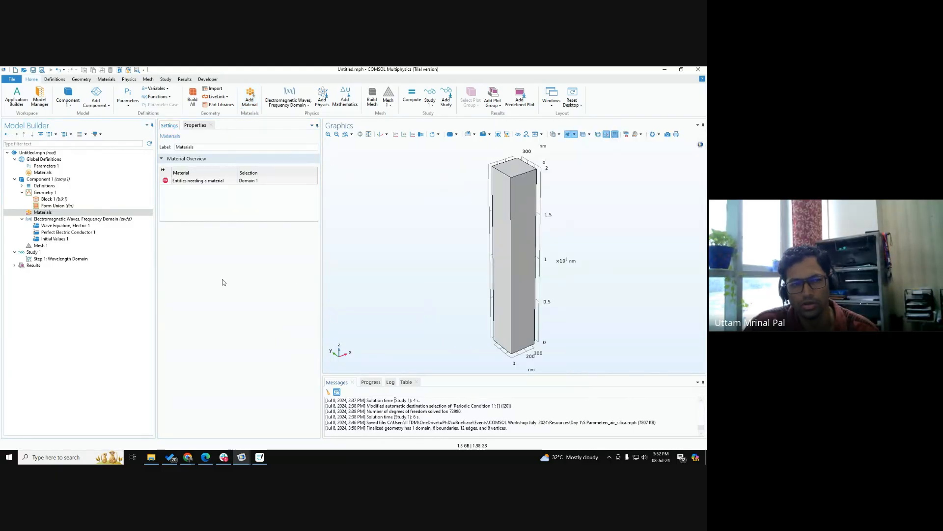
pyautogui.click(34, 199)
pyautogui.click(44, 193)
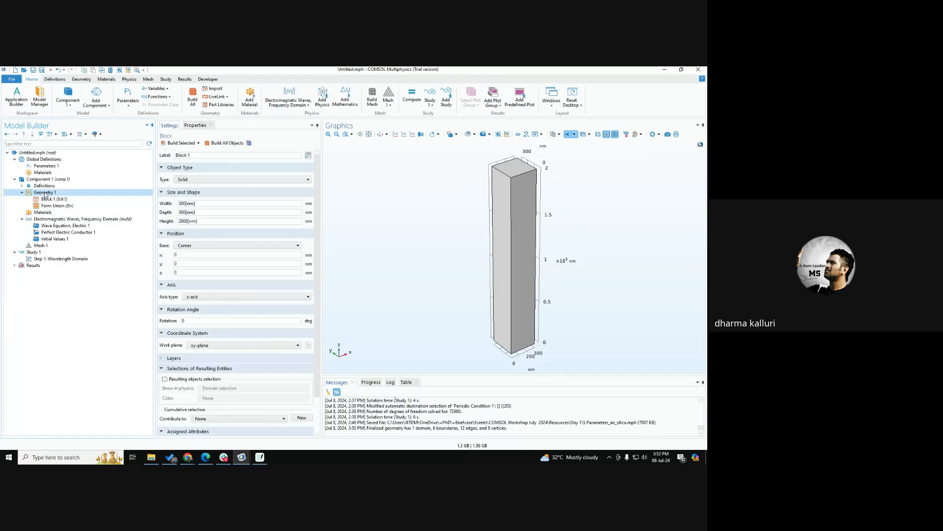
pyautogui.rightClick(45, 193)
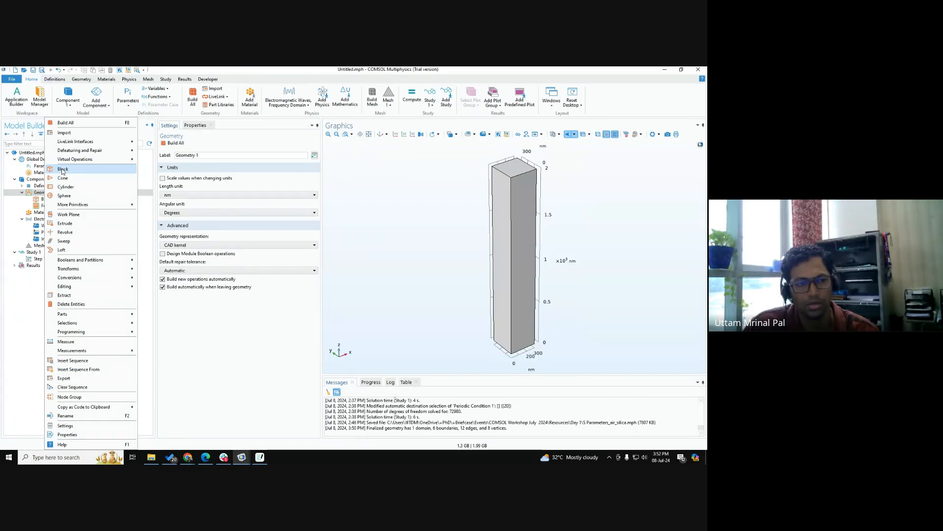
pyautogui.click(217, 343)
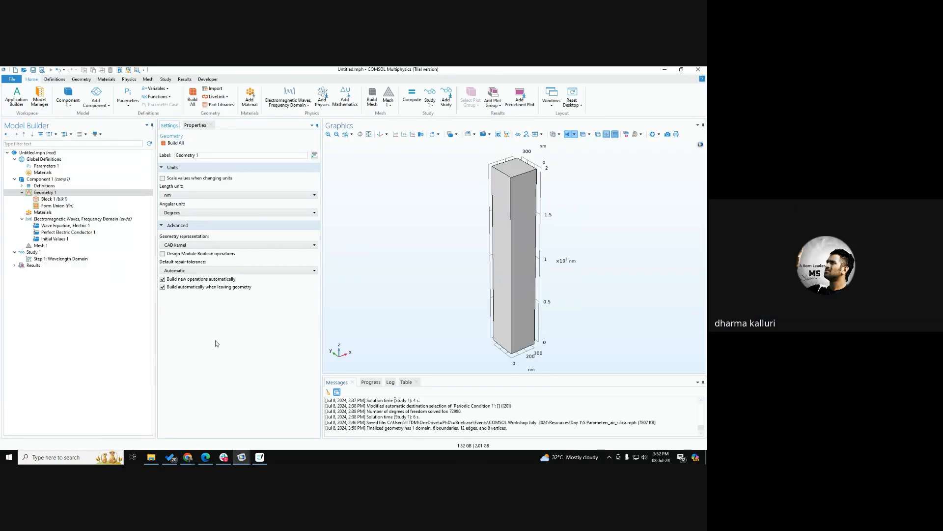
pyautogui.rightClick(60, 193)
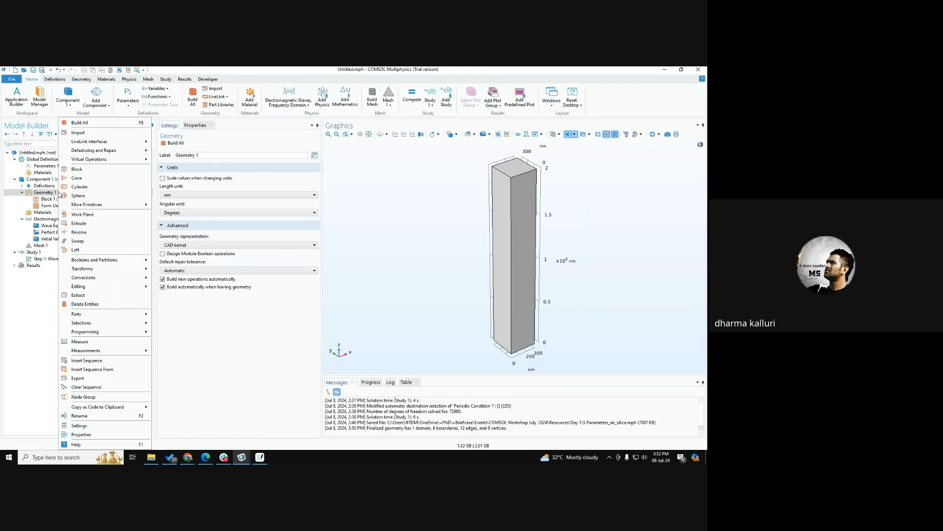
pyautogui.rightClick(38, 153)
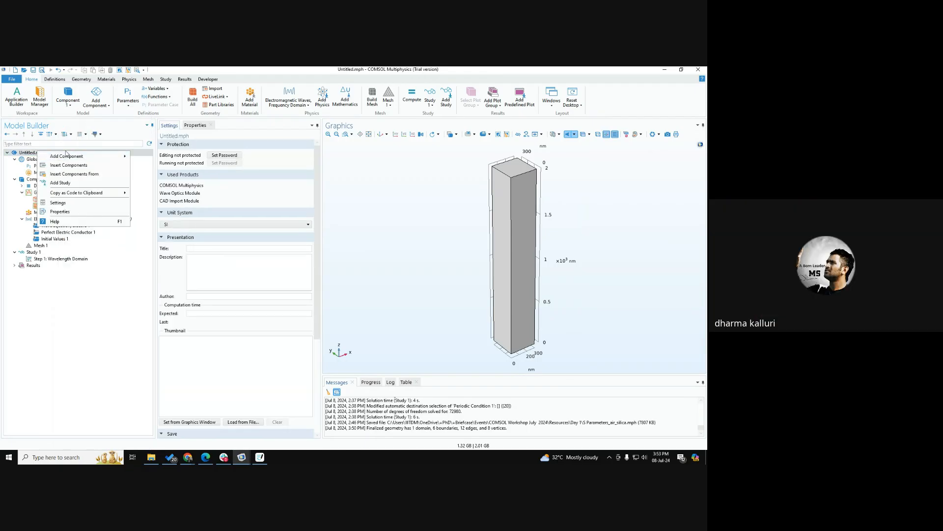
pyautogui.click(108, 380)
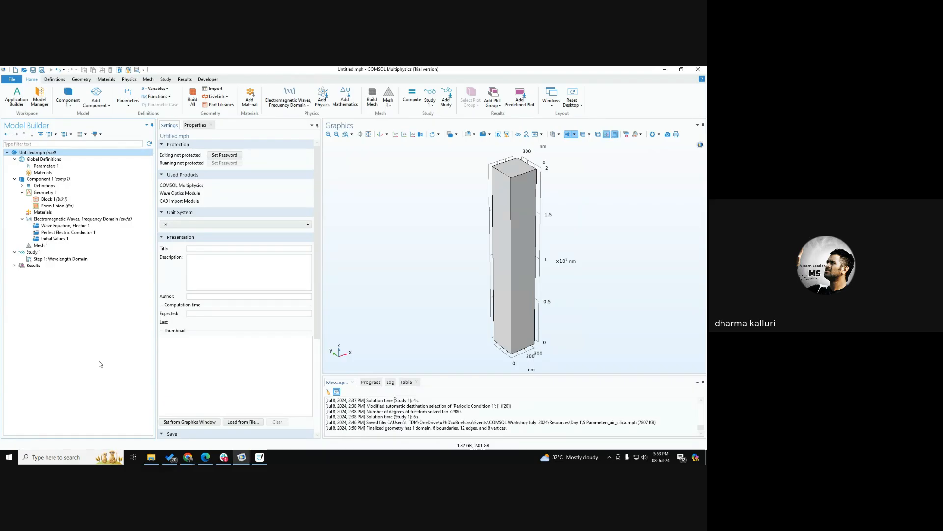
pyautogui.rightClick(56, 192)
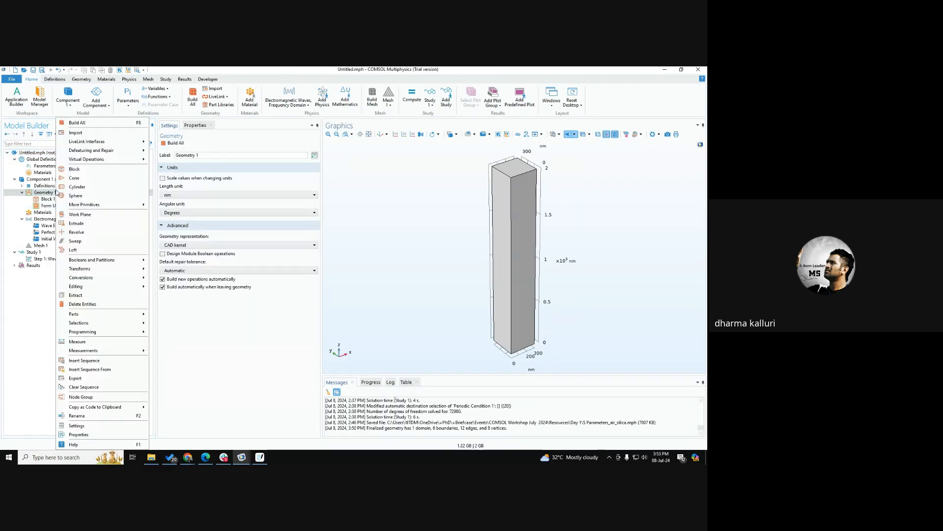
pyautogui.click(30, 323)
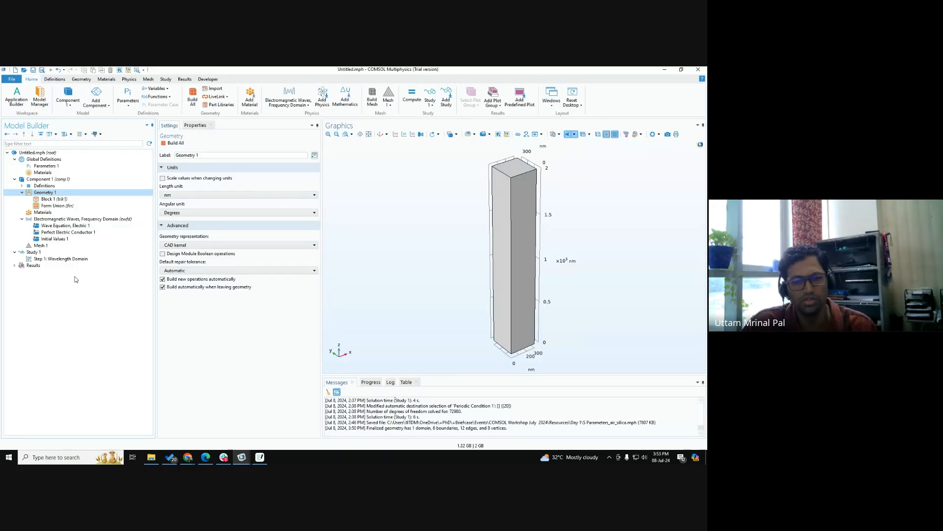
# - Add the built-in material Air from the material library to Component 1
pyautogui.click(58, 214)
pyautogui.rightClick(58, 213)
pyautogui.click(84, 219)
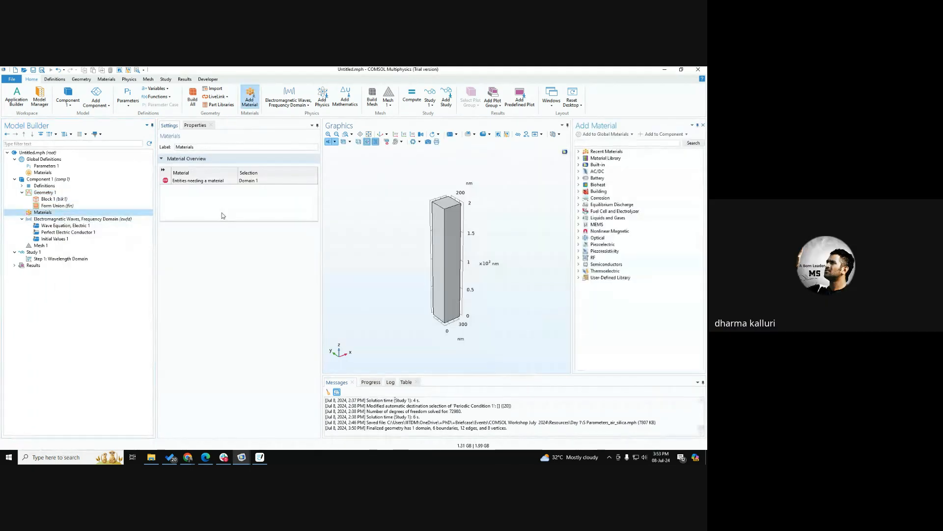
pyautogui.click(579, 168)
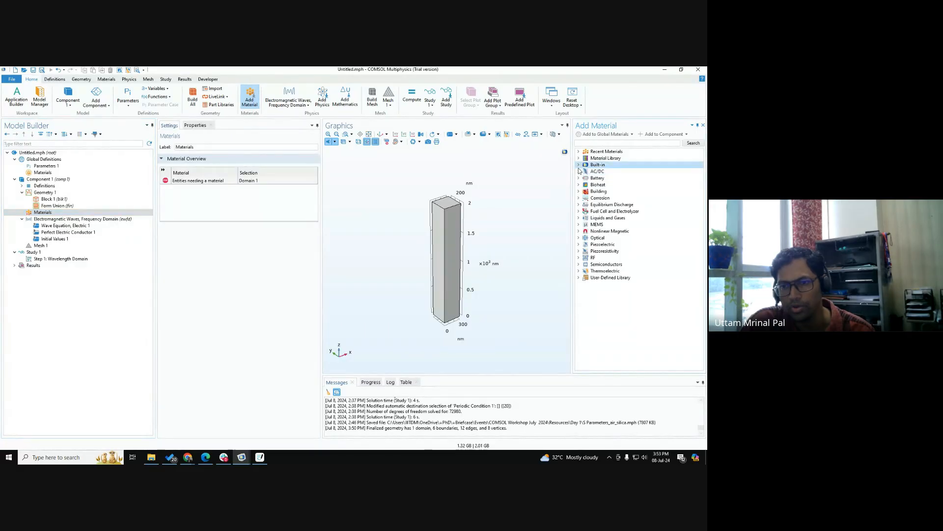
pyautogui.click(579, 165)
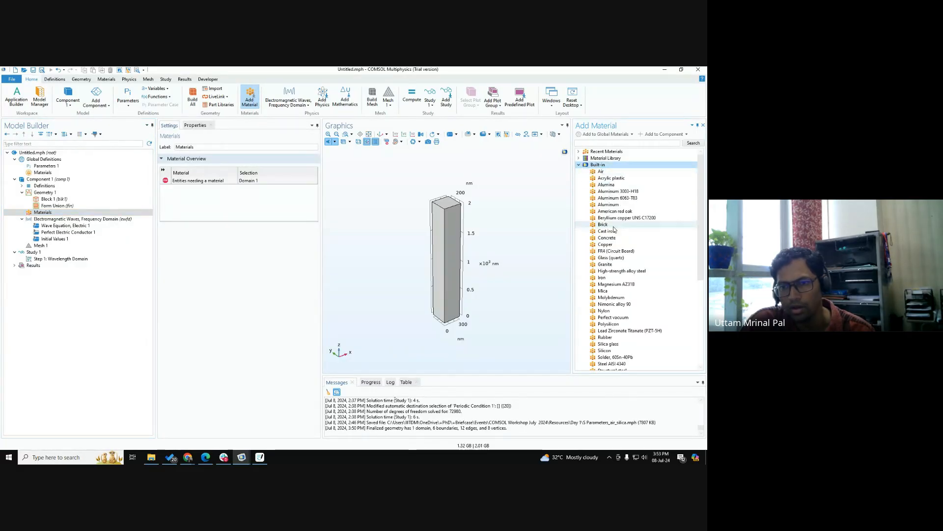
pyautogui.click(601, 171)
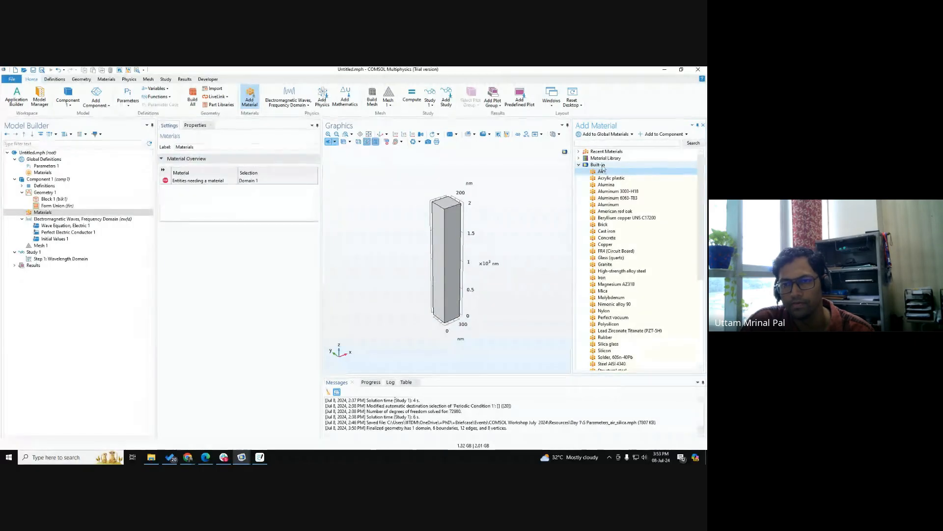
pyautogui.click(605, 175)
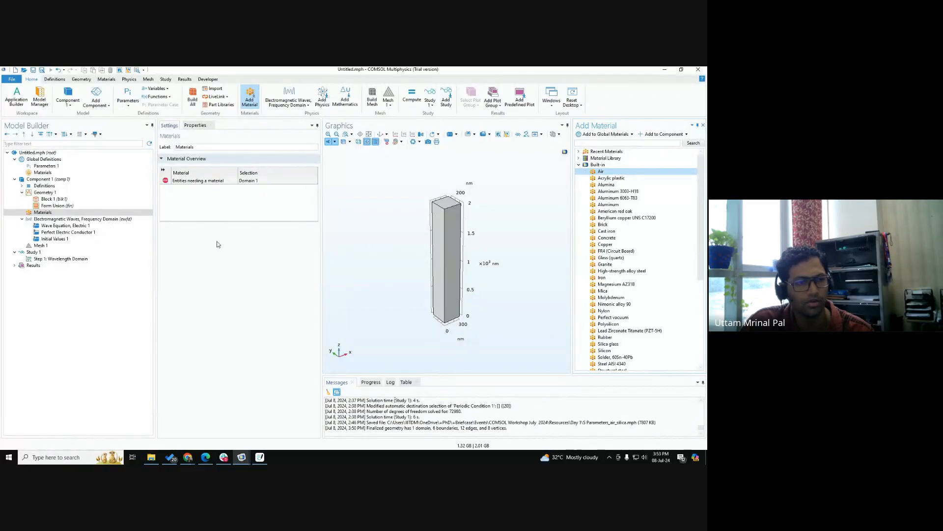
pyautogui.rightClick(58, 212)
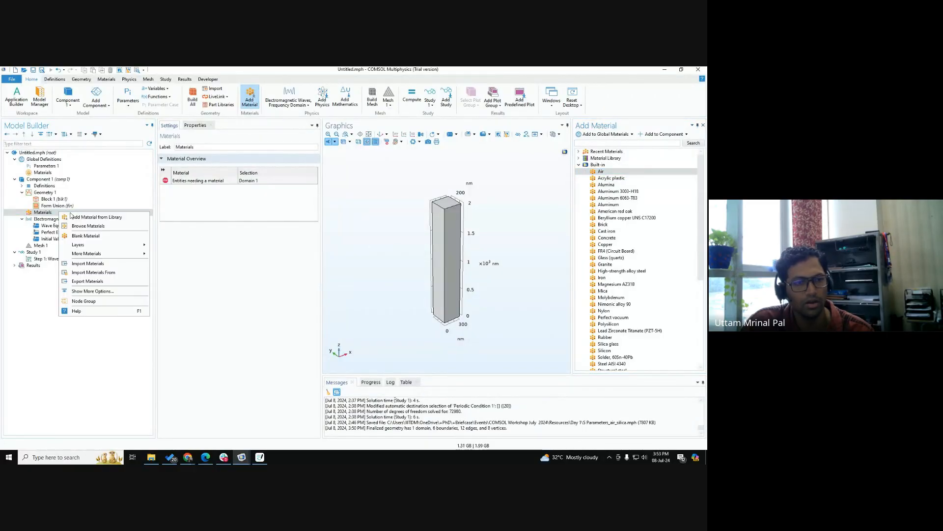
pyautogui.click(194, 249)
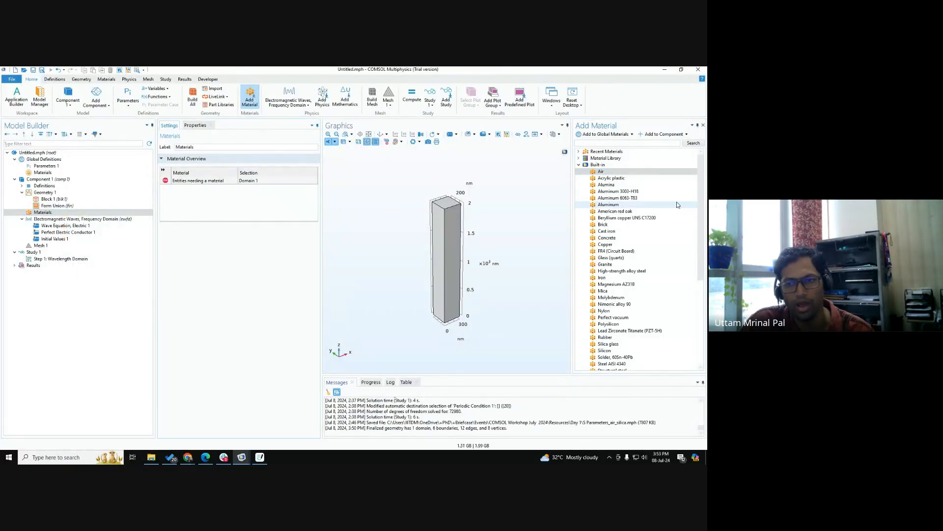
pyautogui.click(613, 174)
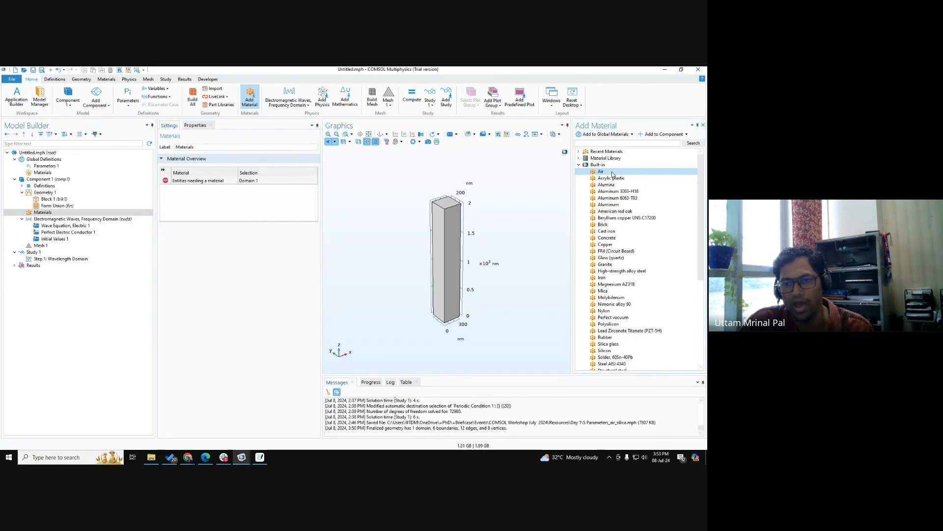
pyautogui.doubleClick(611, 172)
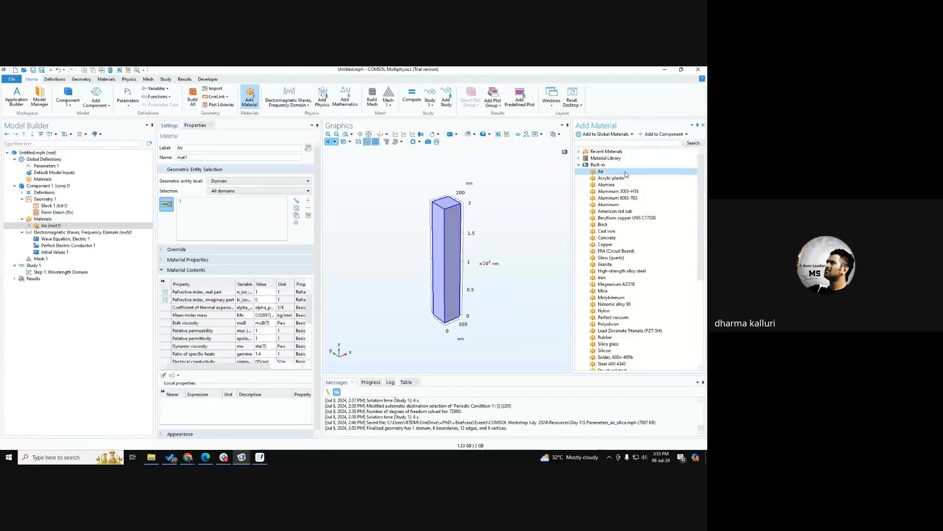
# - Close the material library, switch to the Google Meet call to check the participant list and in-call messages, and return to COMSOL Multiphysics
pyautogui.click(703, 127)
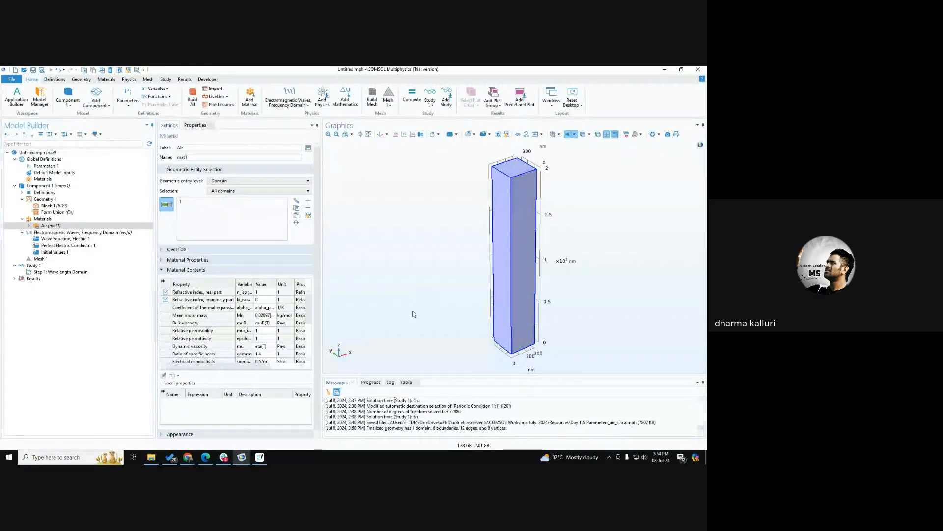
pyautogui.moveTo(188, 457)
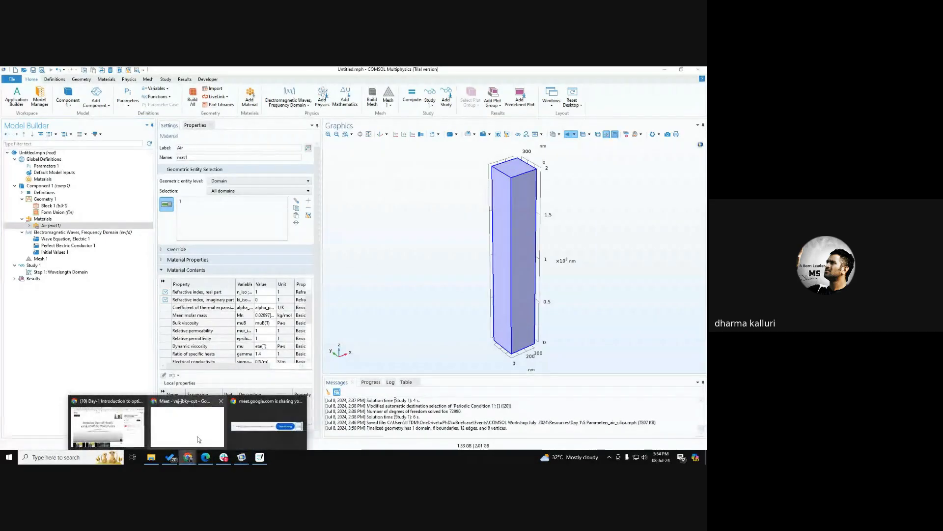
pyautogui.click(199, 432)
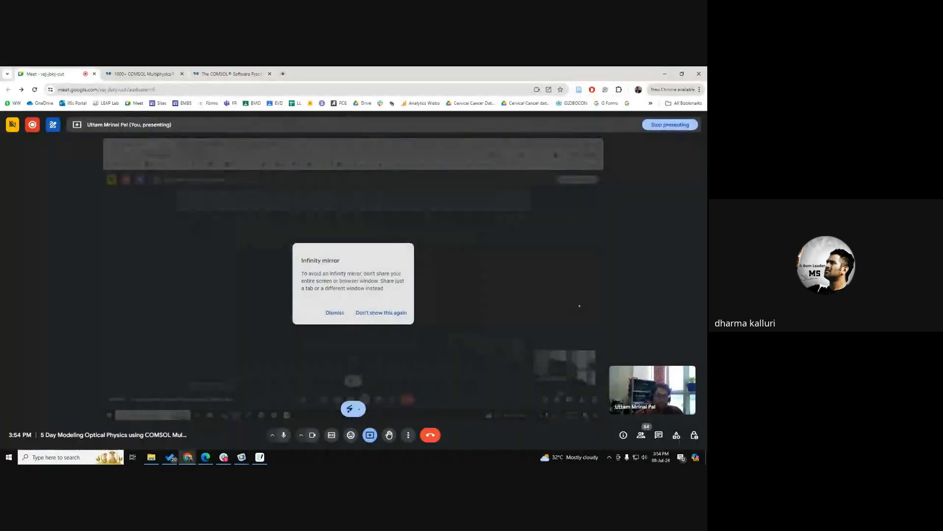
pyautogui.click(641, 435)
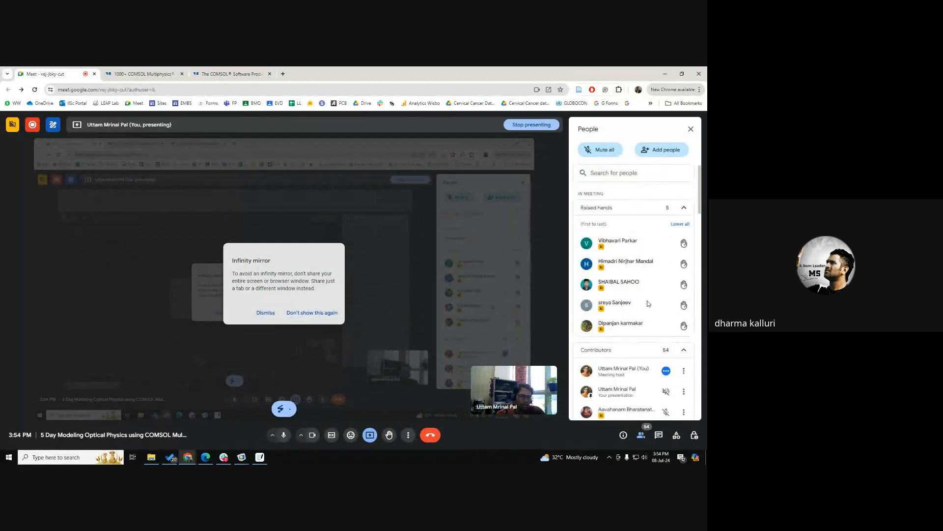
pyautogui.scroll(-10, 647, 303)
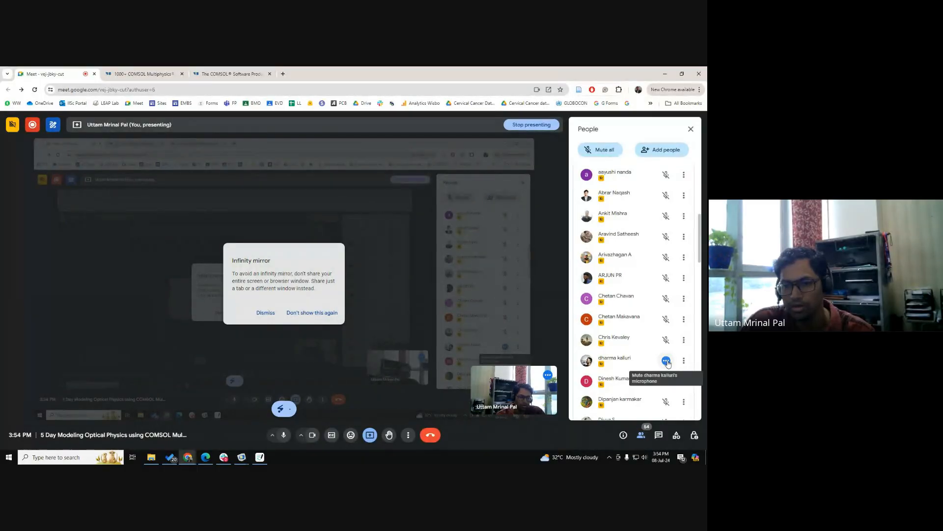
pyautogui.scroll(-1, 655, 350)
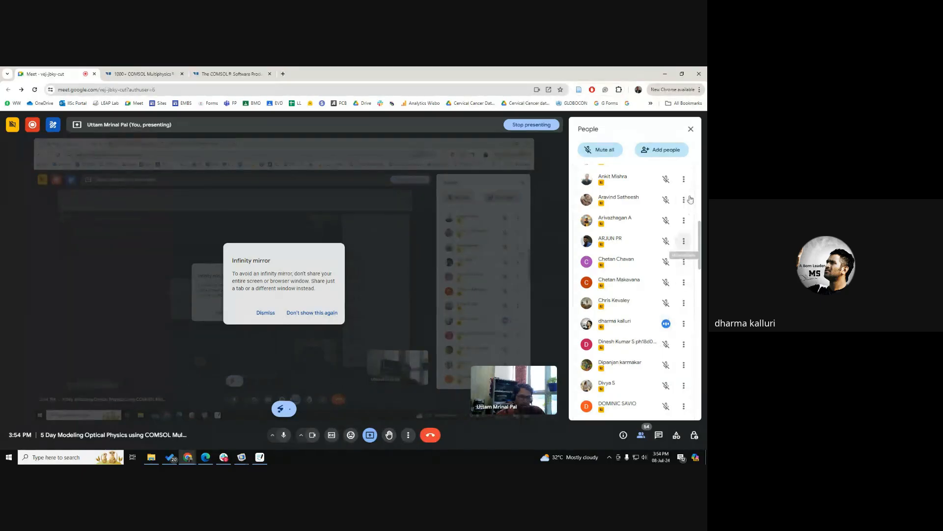
pyautogui.click(691, 129)
pyautogui.click(659, 435)
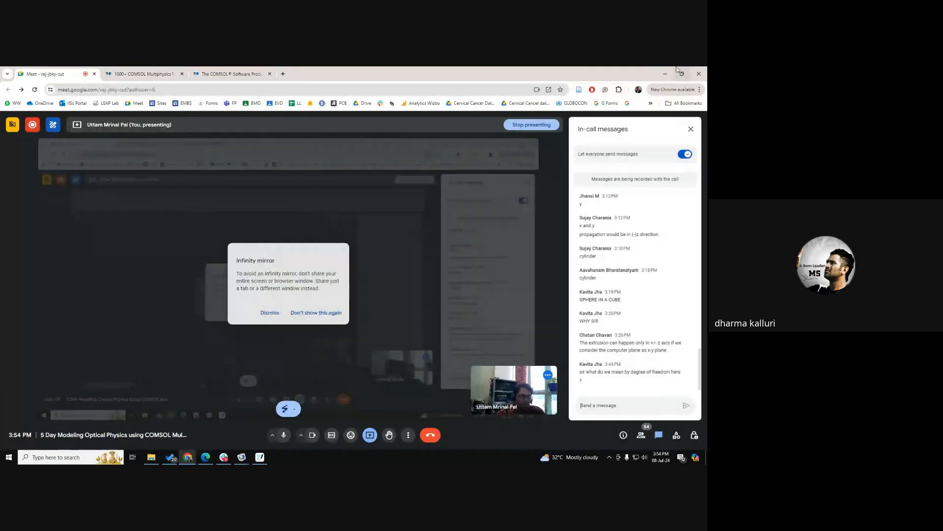
pyautogui.click(665, 73)
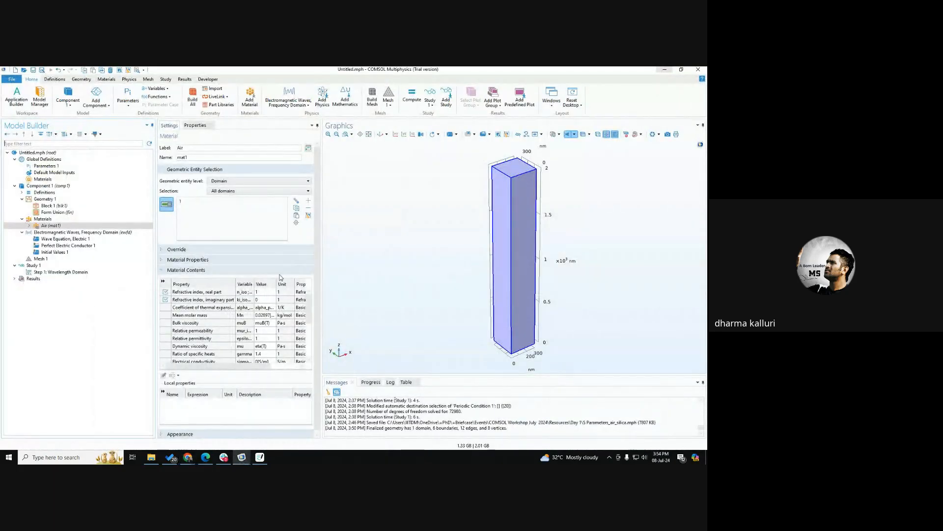
# - Reopen the material library, browse its Optical and Built-in categories, review the Air material's domain assignment, and close the library
pyautogui.rightClick(60, 219)
pyautogui.click(74, 223)
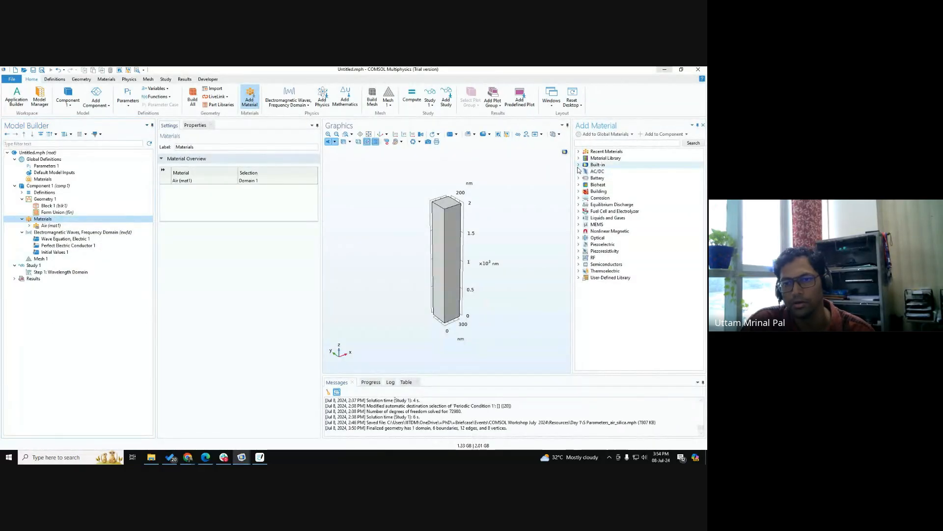
pyautogui.click(580, 239)
pyautogui.click(580, 239)
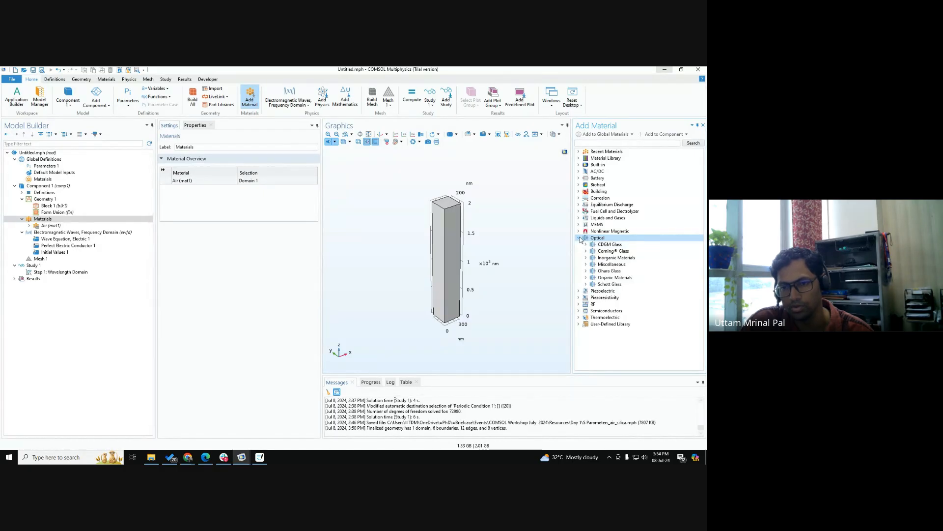
pyautogui.click(579, 238)
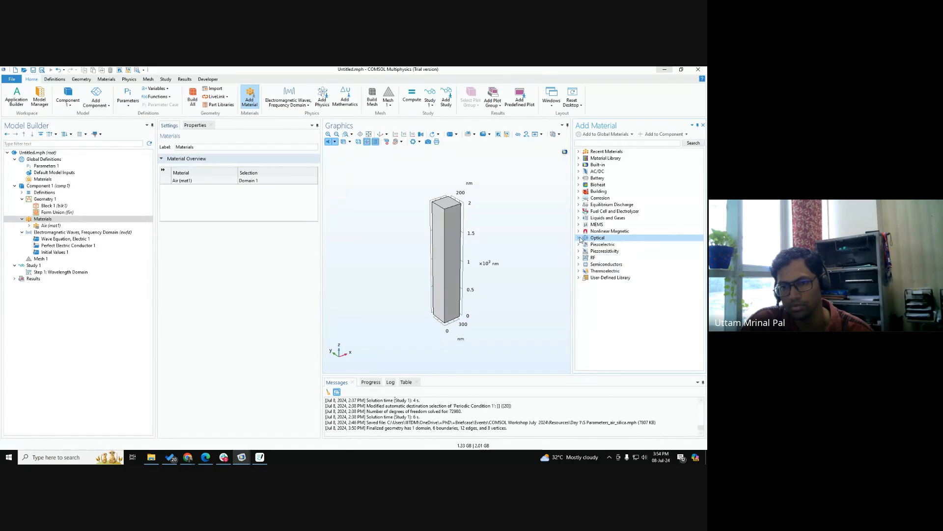
pyautogui.click(579, 166)
pyautogui.click(589, 171)
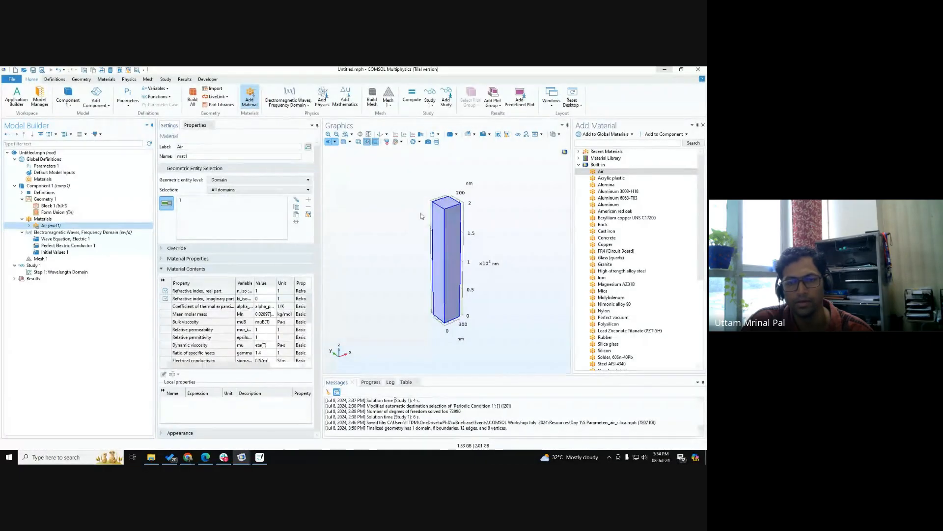
pyautogui.click(444, 244)
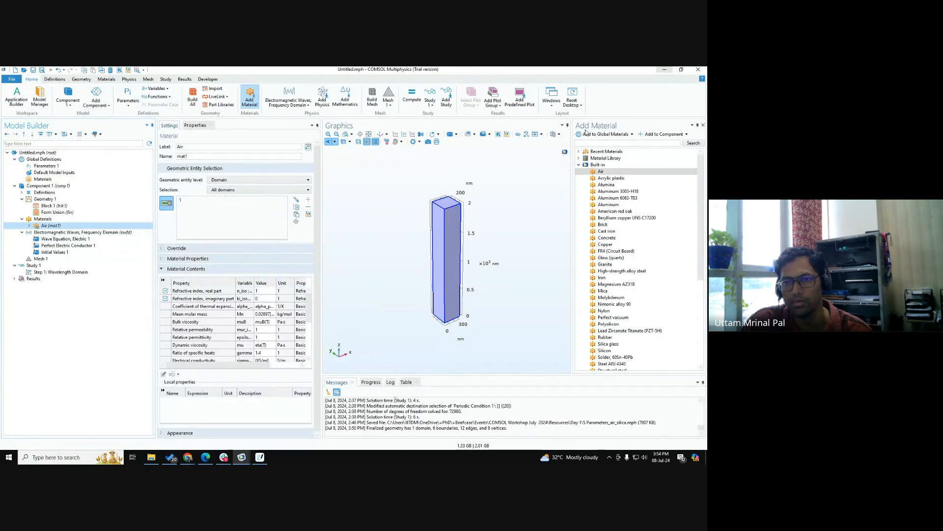
pyautogui.click(705, 126)
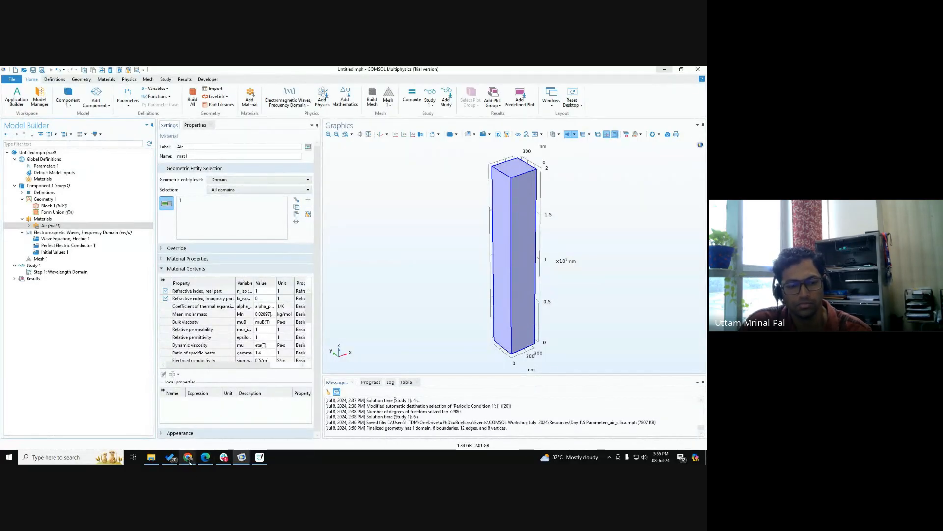
# - Switch to the Google Meet call, check the in-call messages, and return to COMSOL Multiphysics
pyautogui.click(188, 457)
pyautogui.click(129, 418)
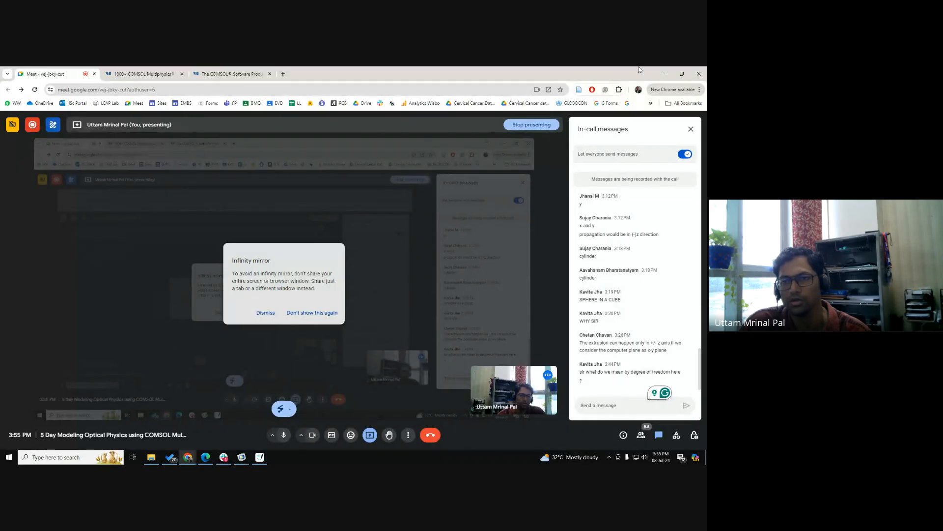
pyautogui.click(664, 69)
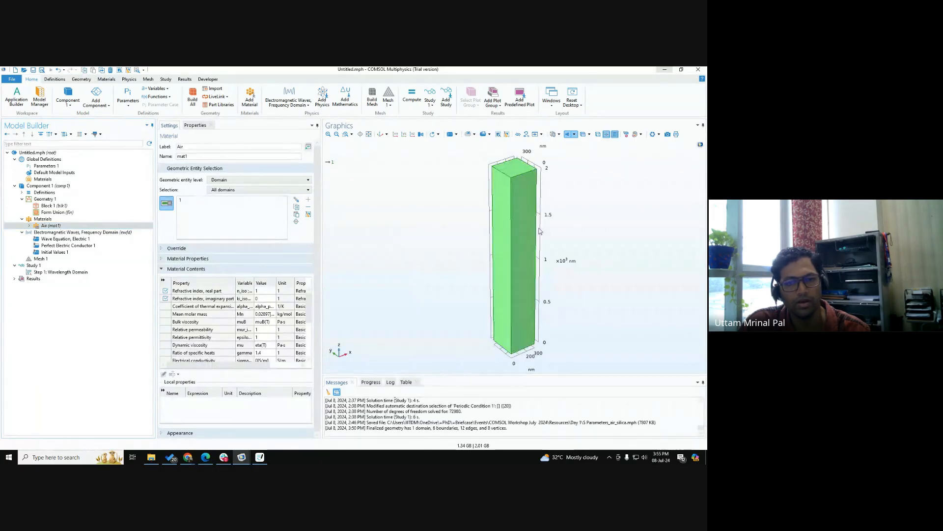
# - Show the Electromagnetic Waves, Frequency Domain settings, then switch to Goodnotes and review the plane wave sketch on page 2 of the Day 1 notes
pyautogui.click(90, 233)
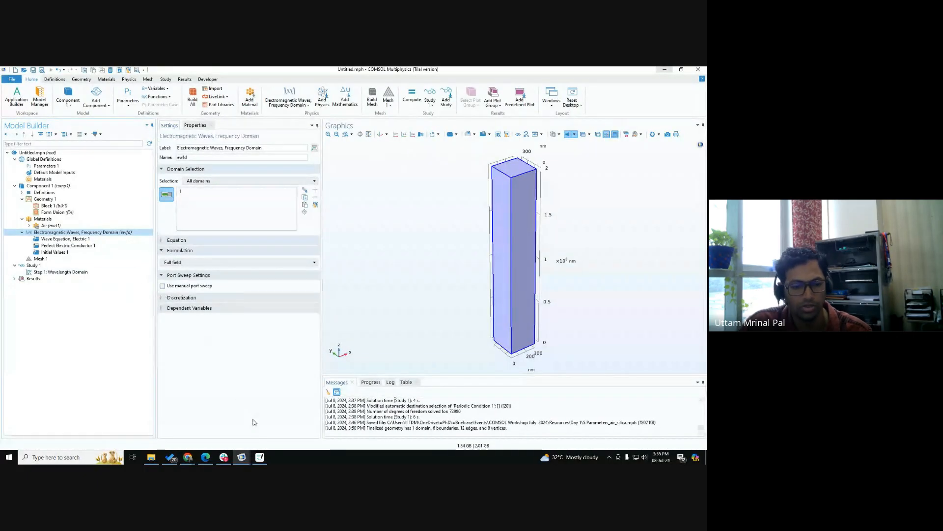
pyautogui.click(260, 457)
pyautogui.scroll(5, 42, 276)
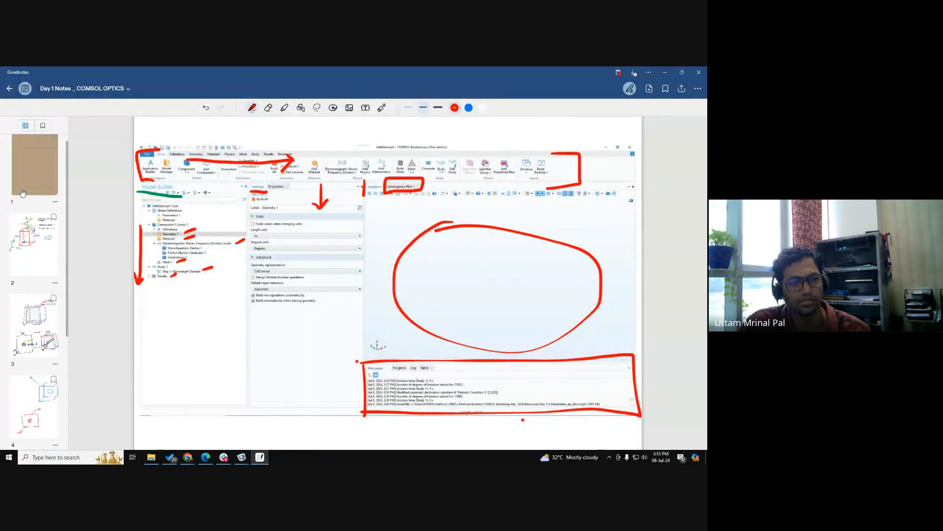
pyautogui.click(42, 264)
pyautogui.scroll(4, 342, 306)
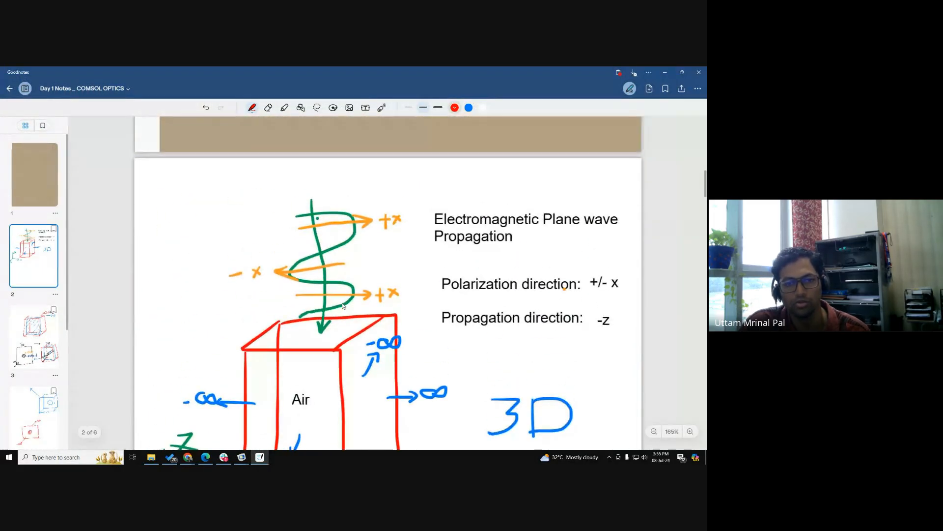
pyautogui.scroll(-5, 663, 437)
pyautogui.click(655, 432)
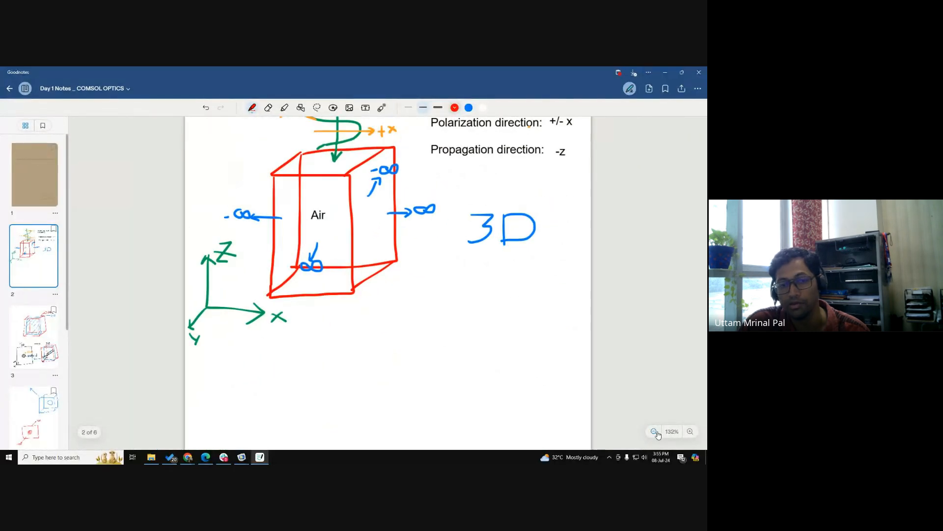
pyautogui.scroll(4, 295, 314)
pyautogui.scroll(-4, 370, 326)
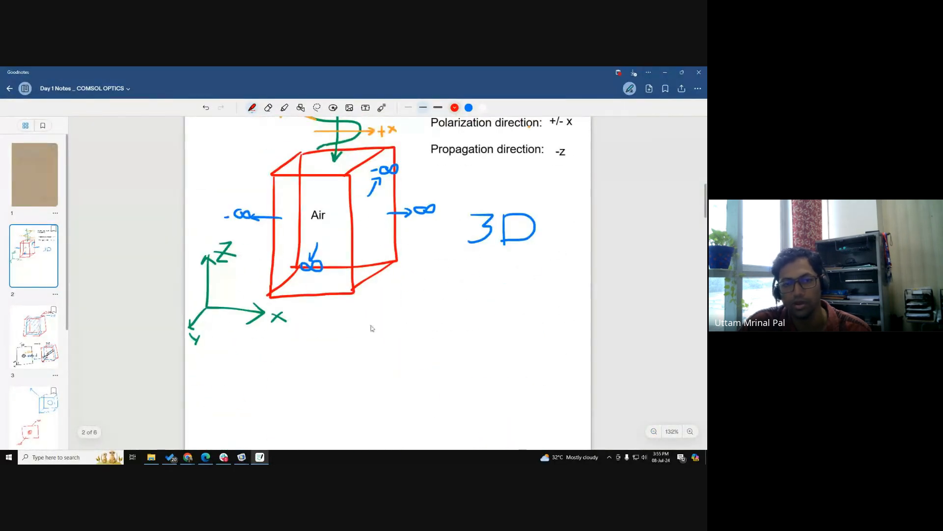
pyautogui.scroll(3, 638, 319)
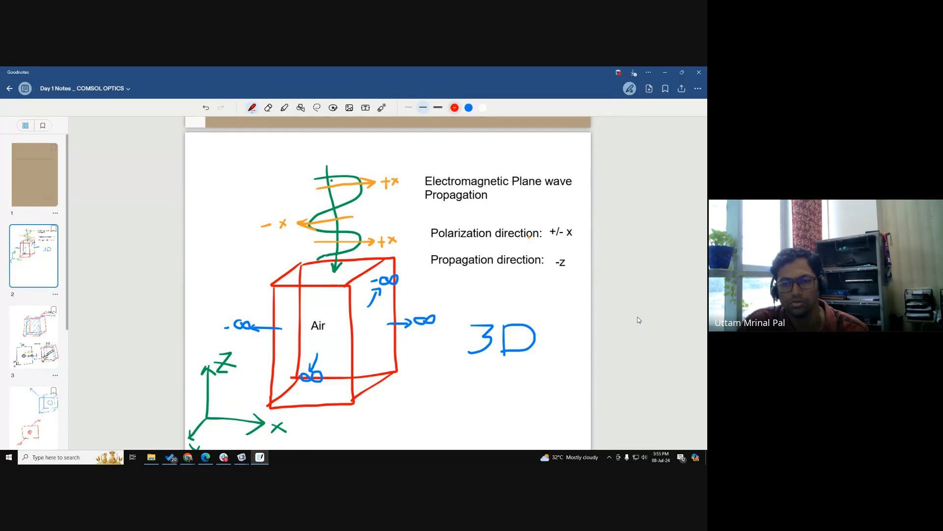
pyautogui.scroll(-2, 639, 320)
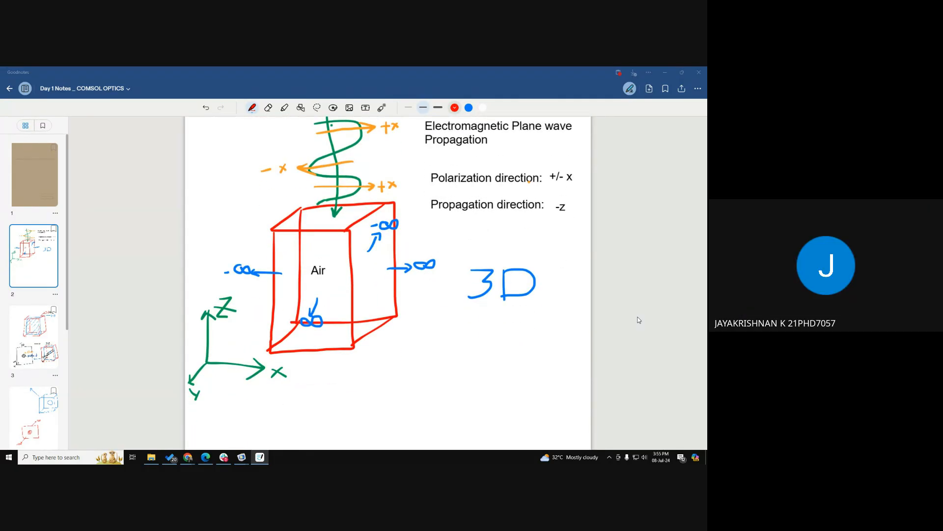
pyautogui.click(665, 73)
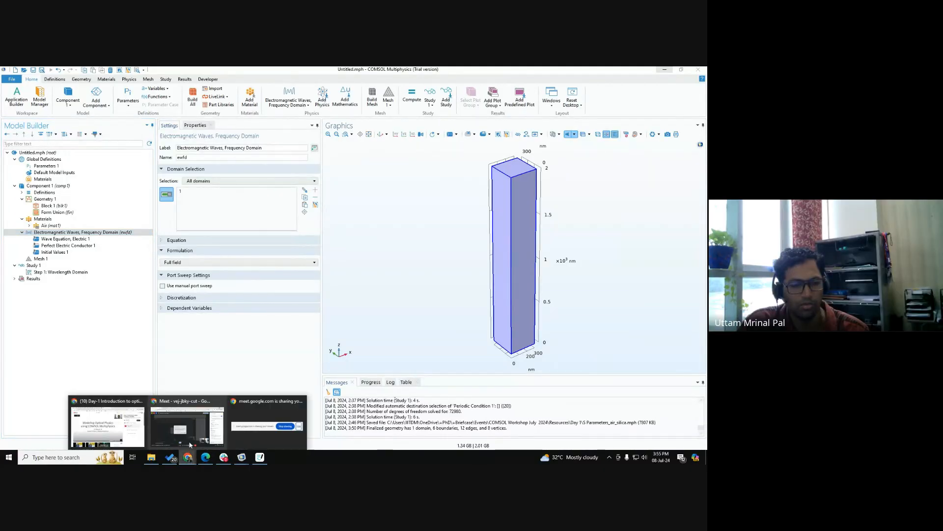
# - Switch to the Google Meet call, replace the chat with the participant list, check the raised hands and contributors, and return to COMSOL Multiphysics
pyautogui.click(190, 445)
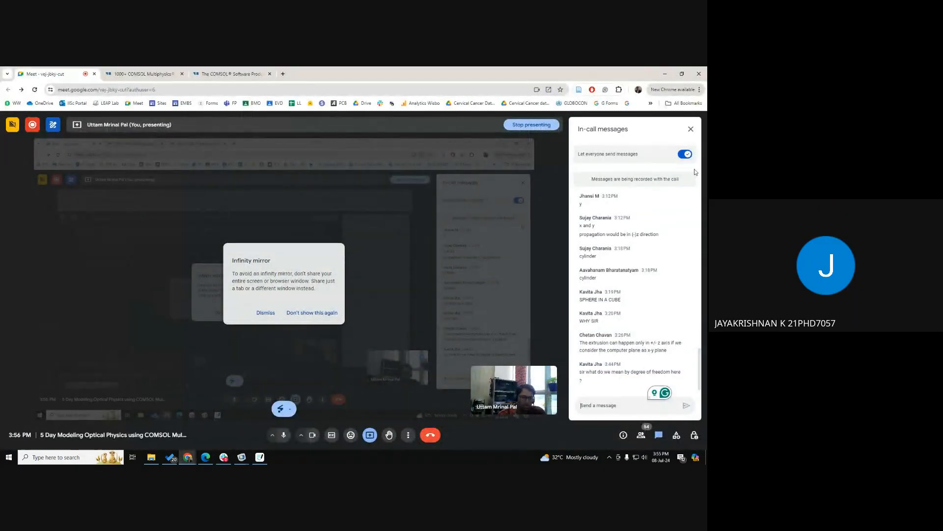
pyautogui.click(690, 130)
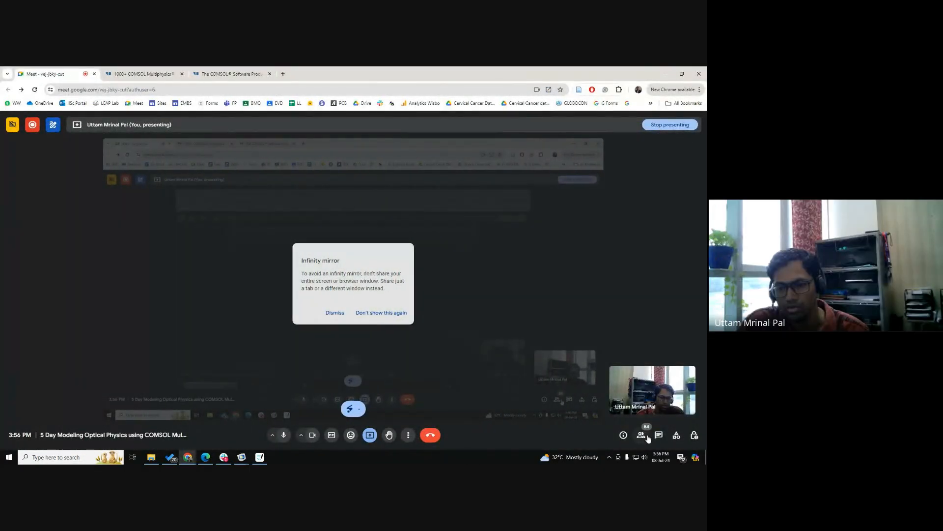
pyautogui.click(641, 433)
pyautogui.scroll(-5, 609, 288)
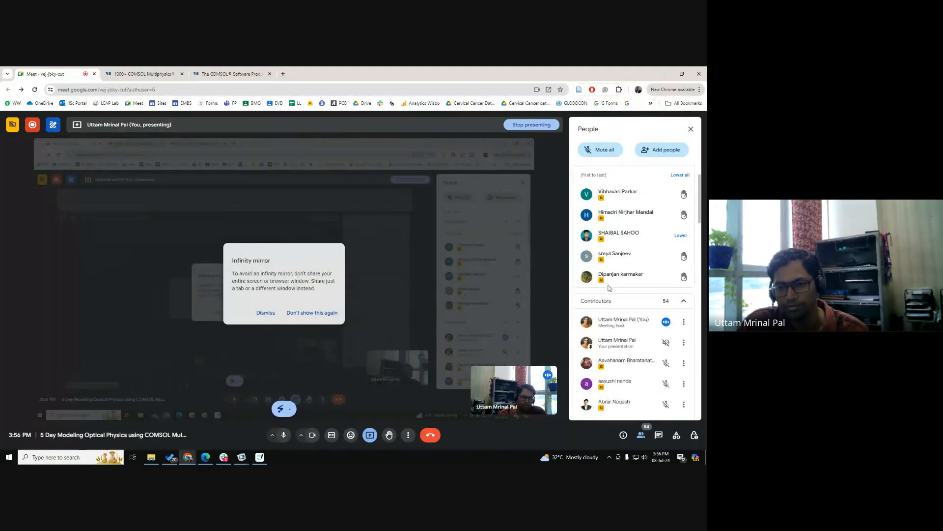
pyautogui.scroll(-2, 609, 287)
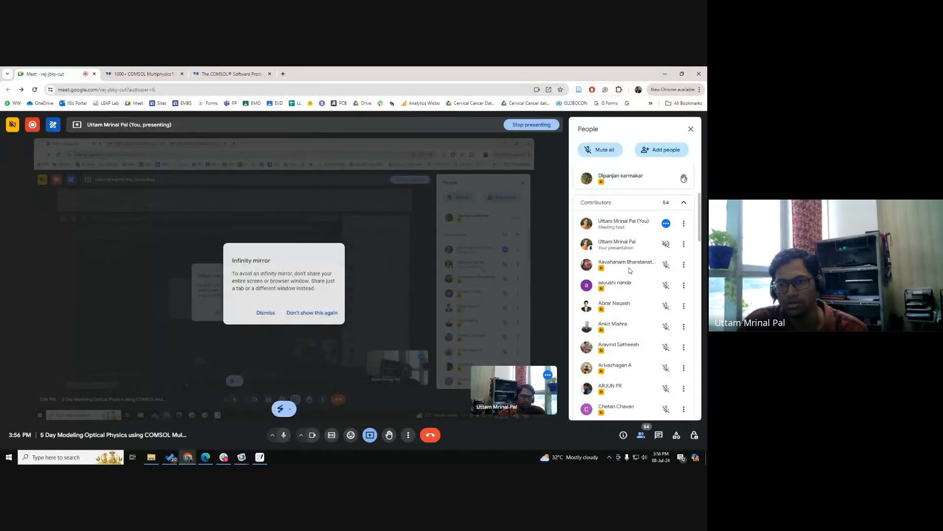
pyautogui.scroll(3, 627, 279)
pyautogui.scroll(-1, 628, 267)
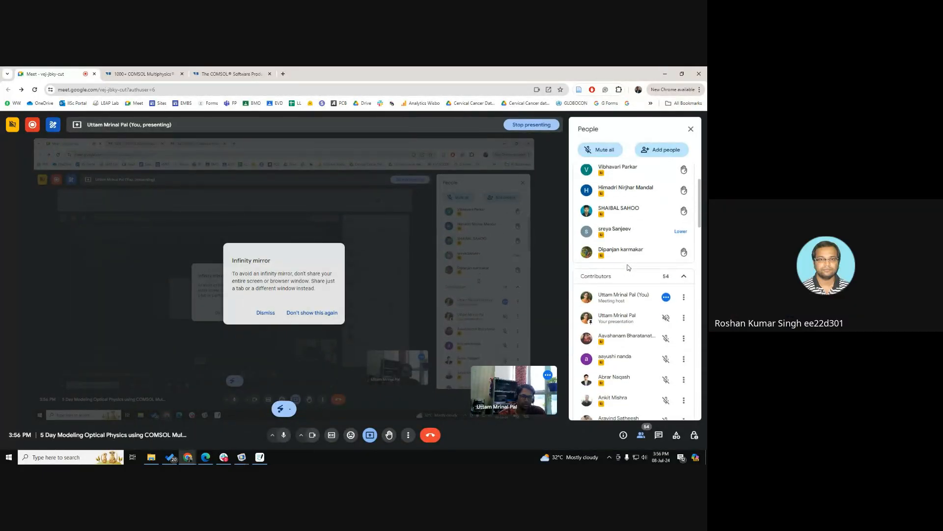
pyautogui.click(665, 73)
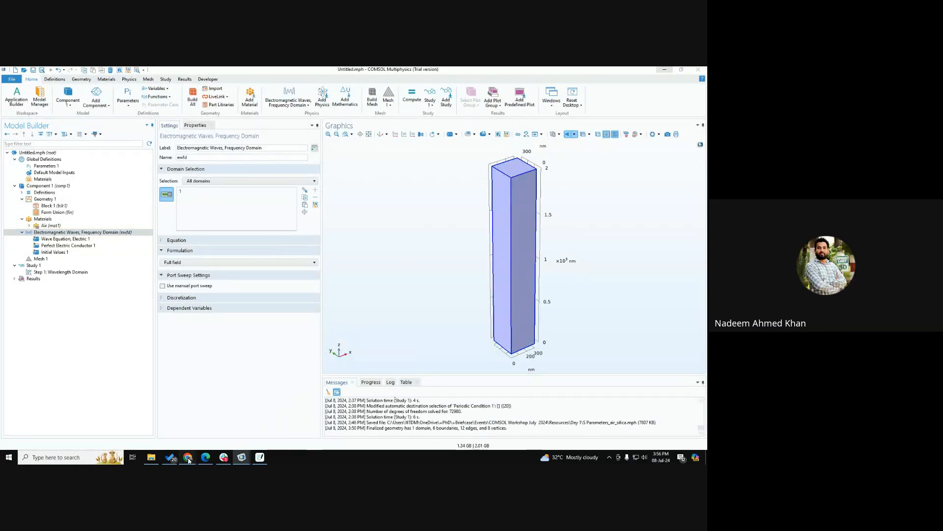
# - Switch back to the Google Meet call and look through the participant list again
pyautogui.moveTo(187, 457)
pyautogui.click(200, 428)
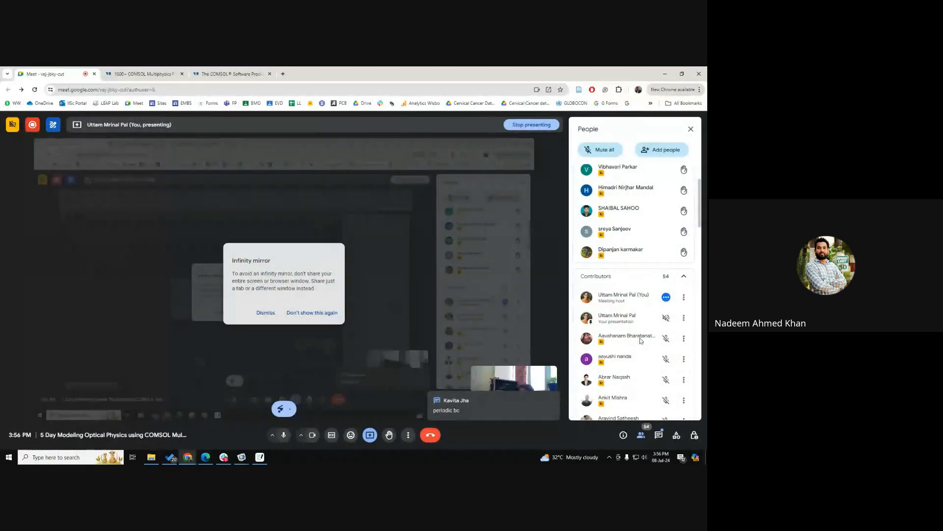
pyautogui.scroll(-1, 640, 340)
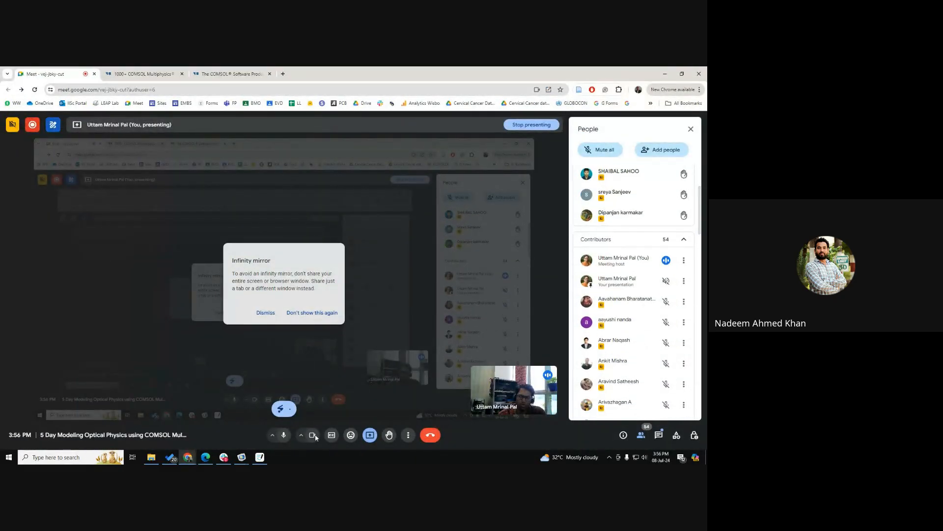
# - Switch to Goodnotes and examine the air block sketch with its infinite x and y extents, polarization and propagation directions
pyautogui.click(259, 457)
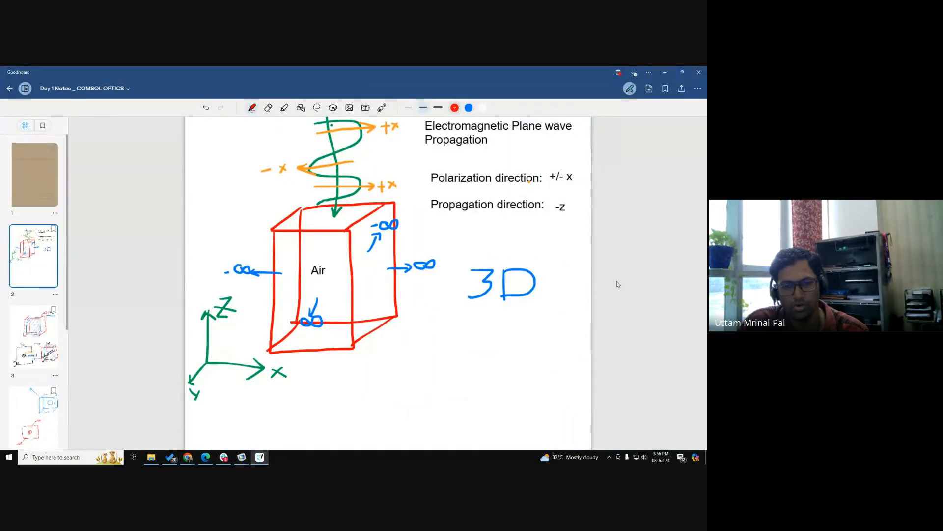
pyautogui.scroll(2, 330, 182)
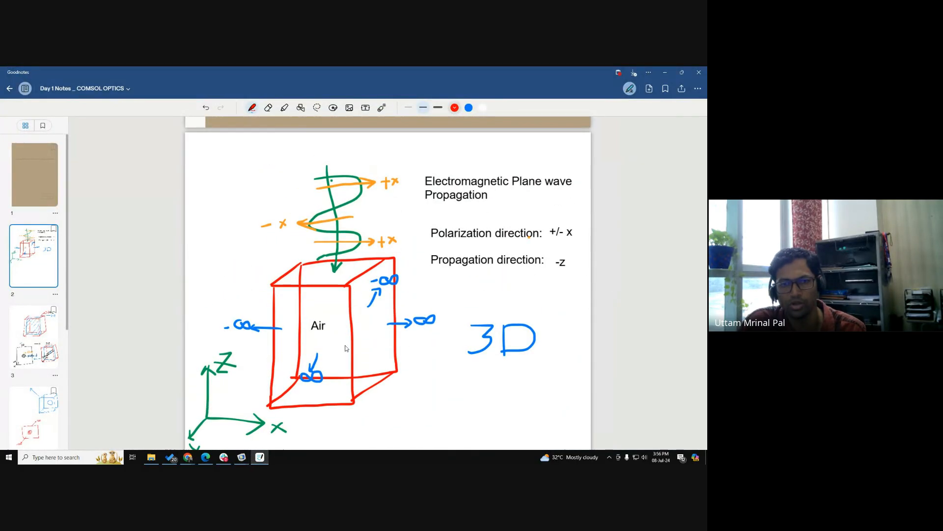
pyautogui.scroll(-2, 626, 259)
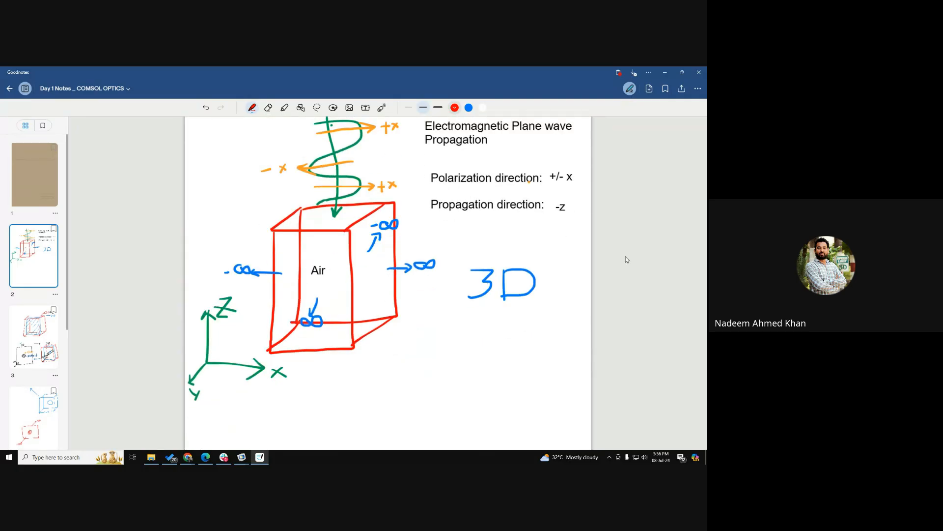
# - Switch to the Google Meet call, look through the contributors and raised hands, and return to the Goodnotes sketch
pyautogui.hotkey('alt', 'Tab')
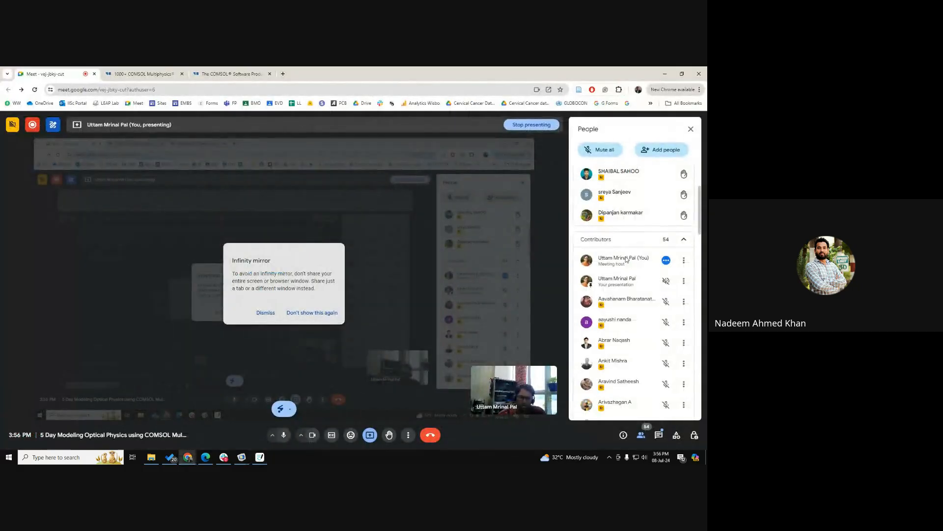
pyautogui.scroll(-7, 640, 312)
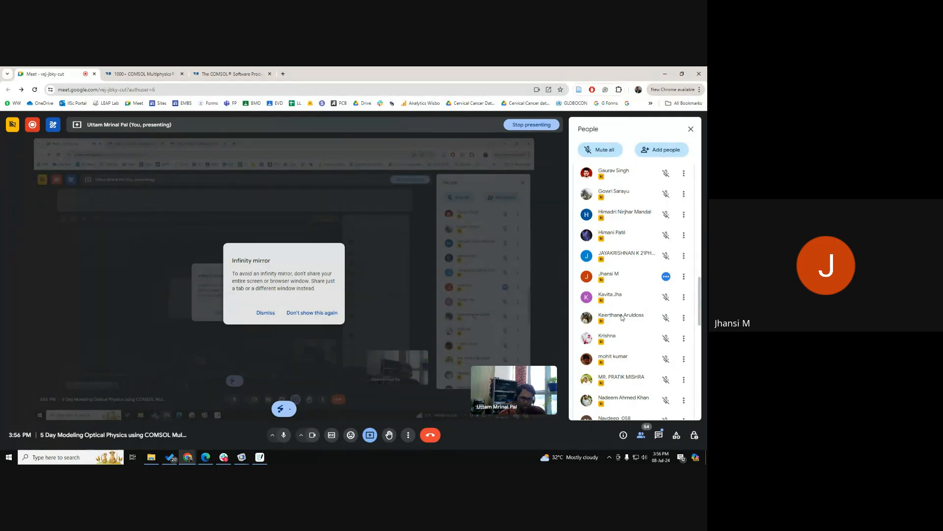
pyautogui.scroll(-10, 622, 317)
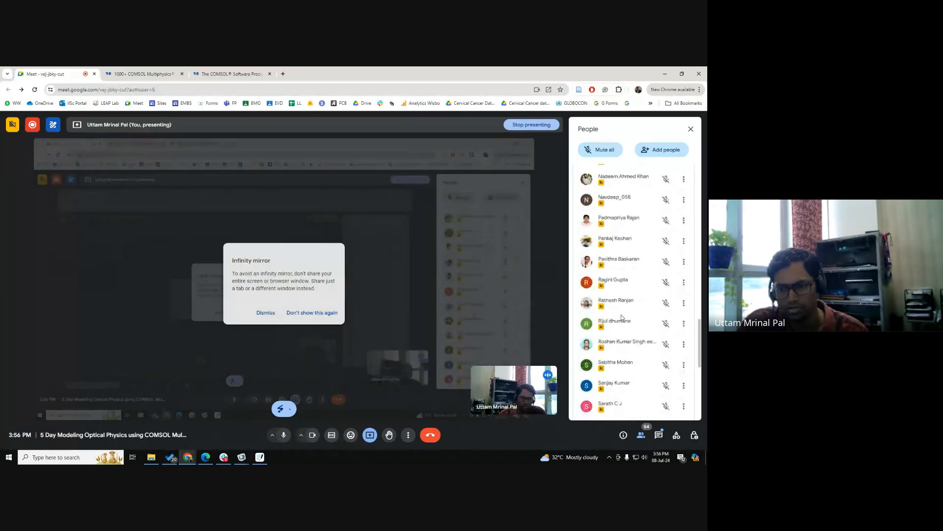
pyautogui.scroll(15, 621, 317)
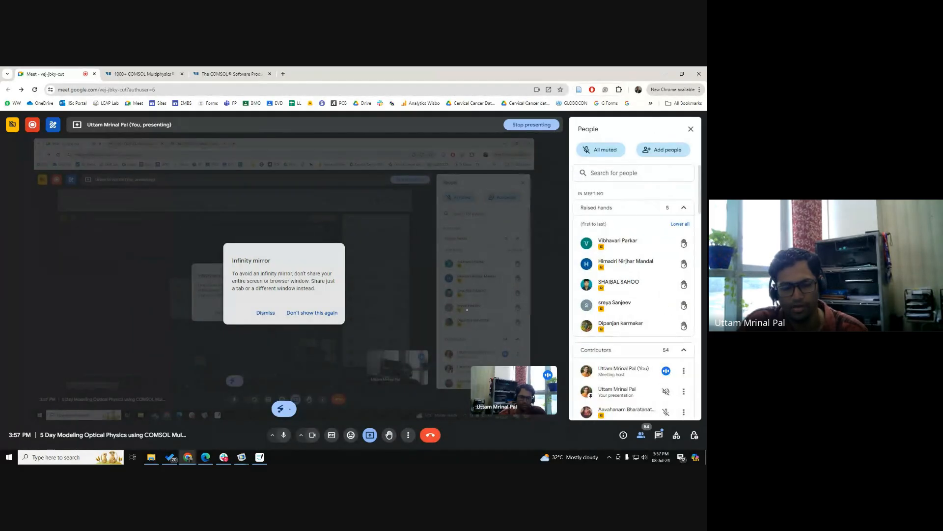
pyautogui.hotkey('alt', 'Tab')
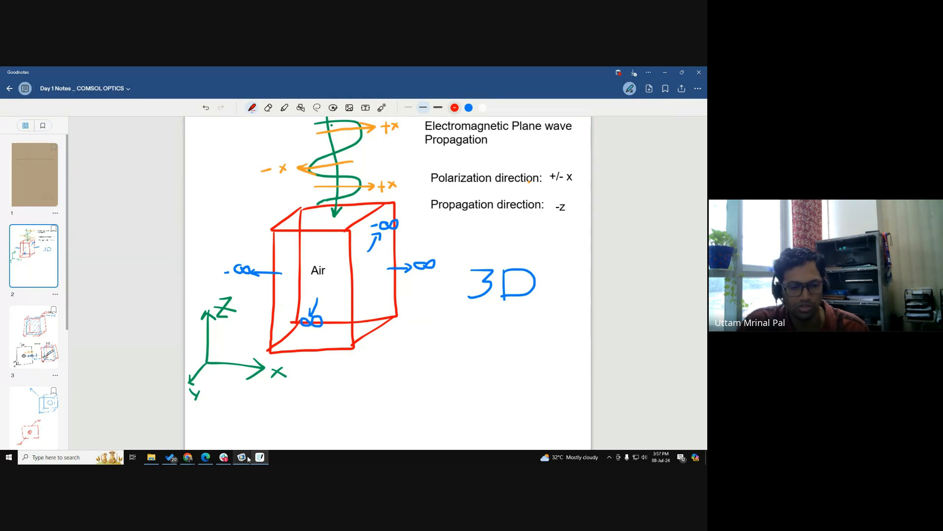
# - Switch to the untitled COMSOL model and examine the electric field discretization options of Electromagnetic Waves, Frequency Domain, keeping Quadratic
pyautogui.moveTo(242, 457)
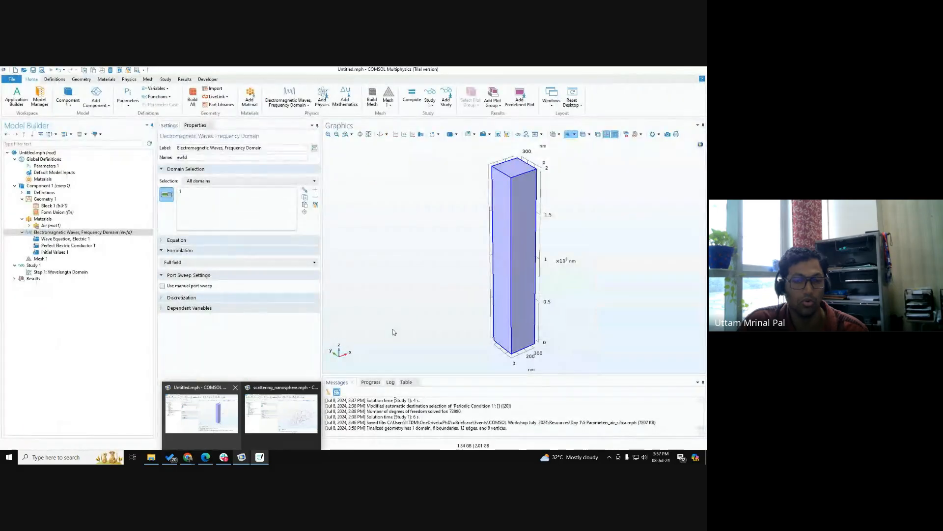
pyautogui.click(230, 421)
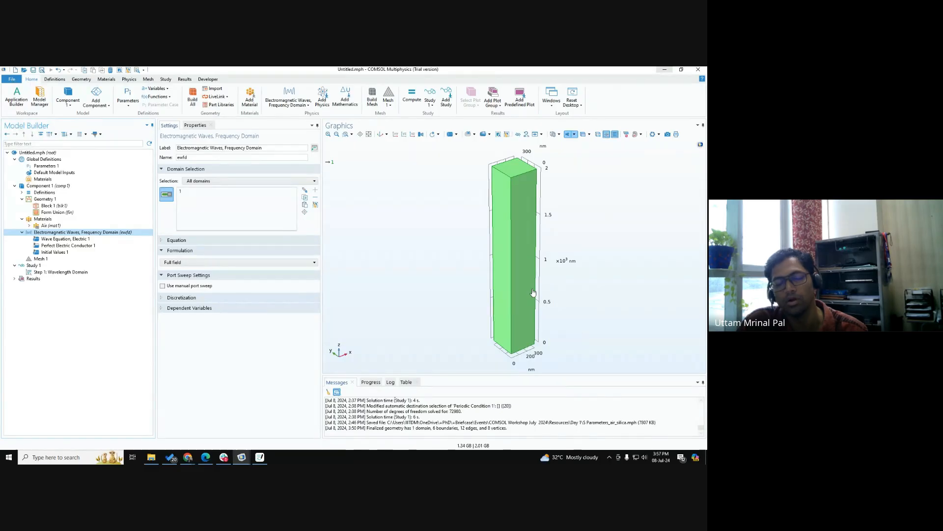
pyautogui.click(98, 235)
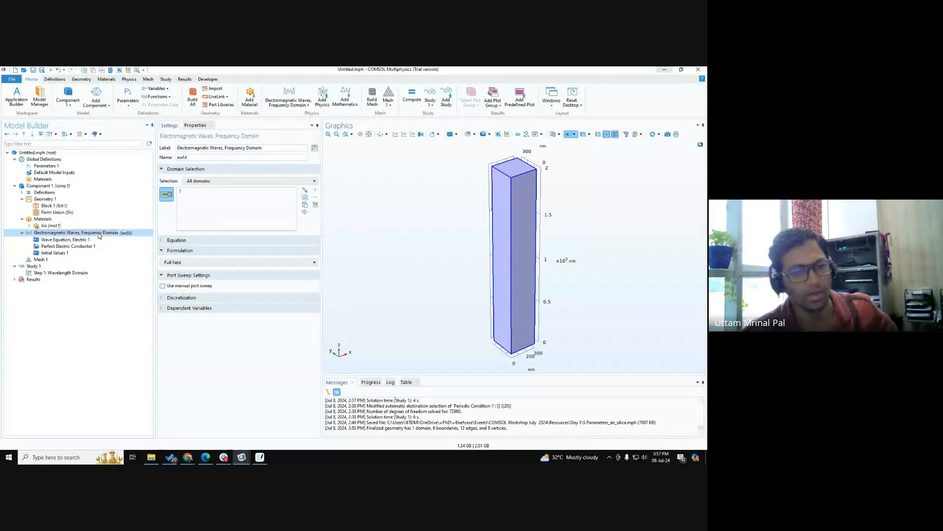
pyautogui.click(196, 360)
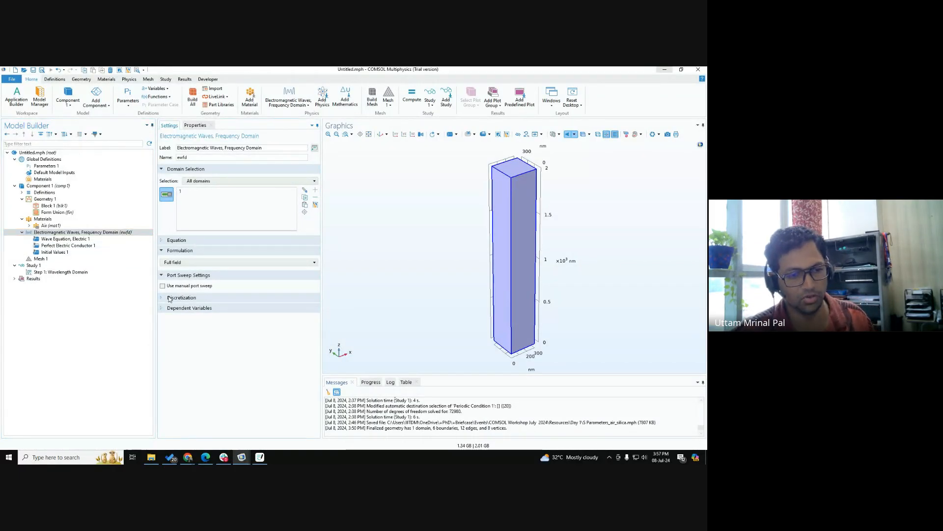
pyautogui.click(169, 298)
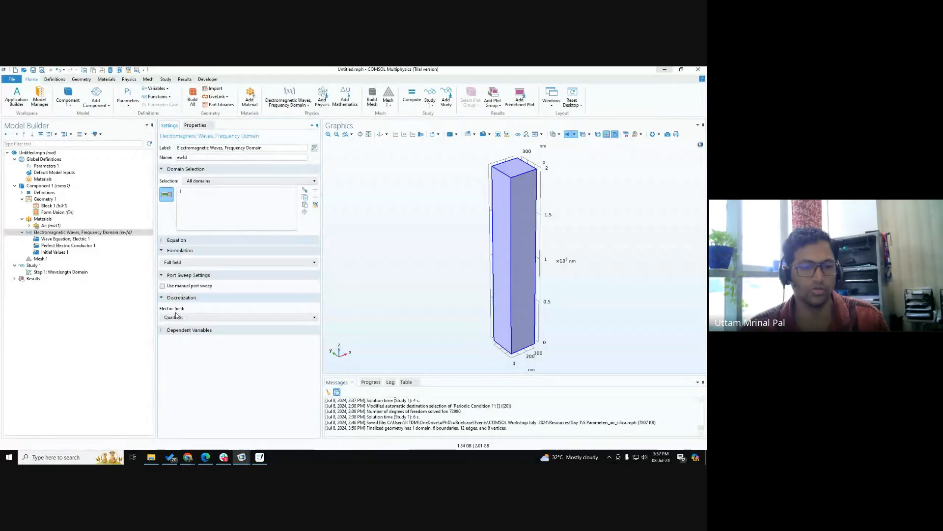
pyautogui.click(178, 318)
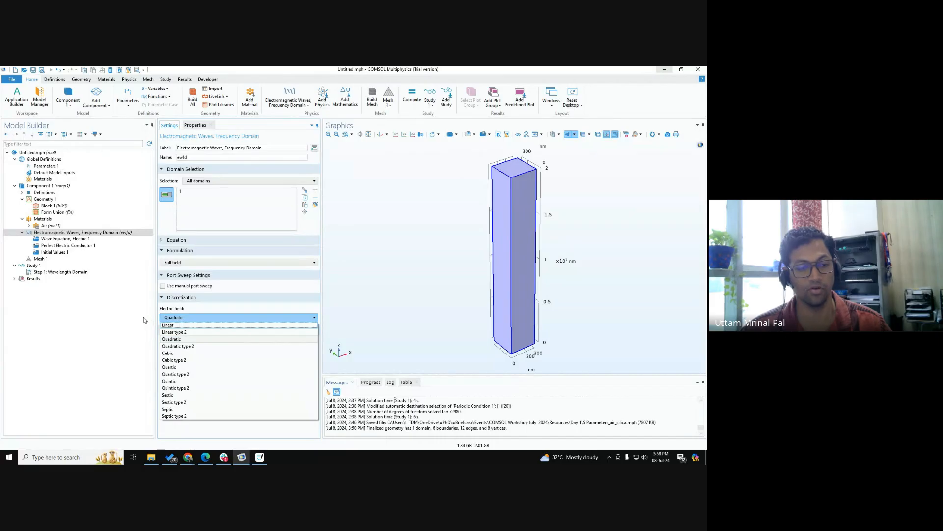
pyautogui.click(140, 304)
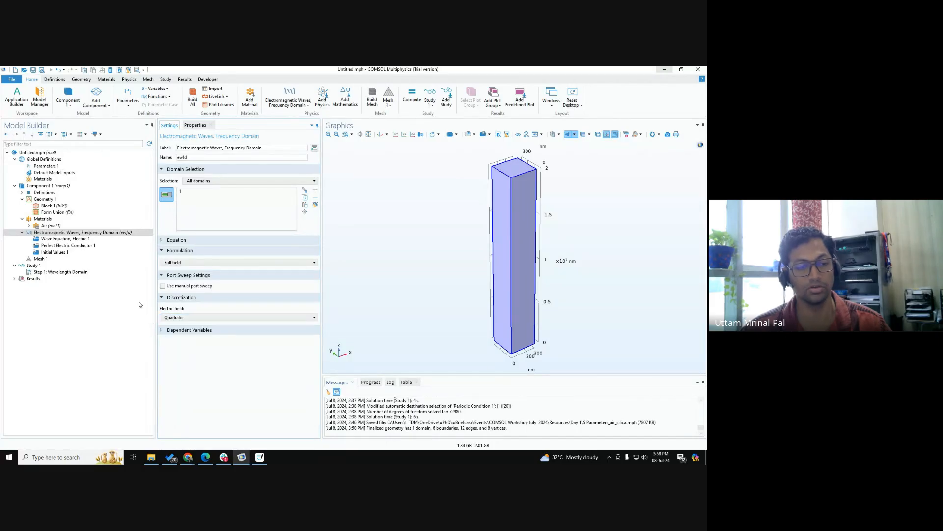
# - Examine the Wave Equation, Electric 1 settings and its available electric displacement field models, keeping Refractive index
pyautogui.click(75, 240)
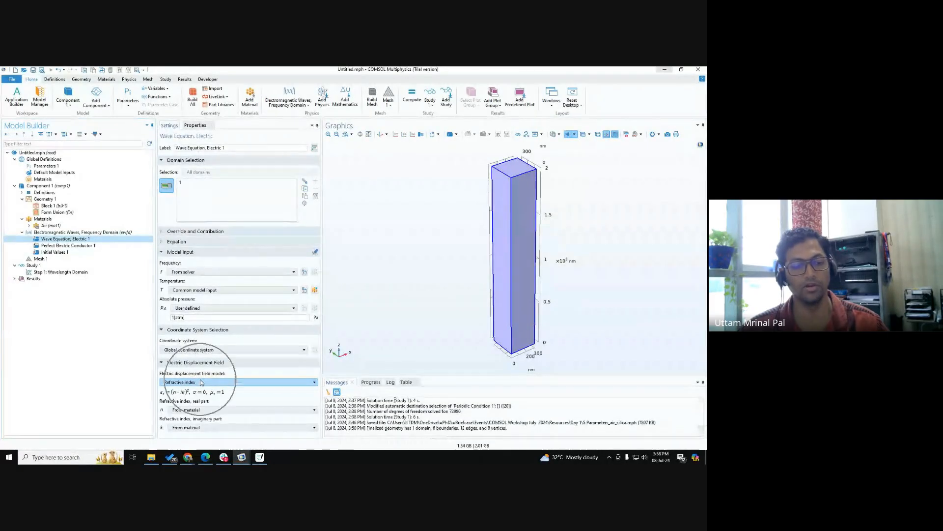
pyautogui.click(313, 382)
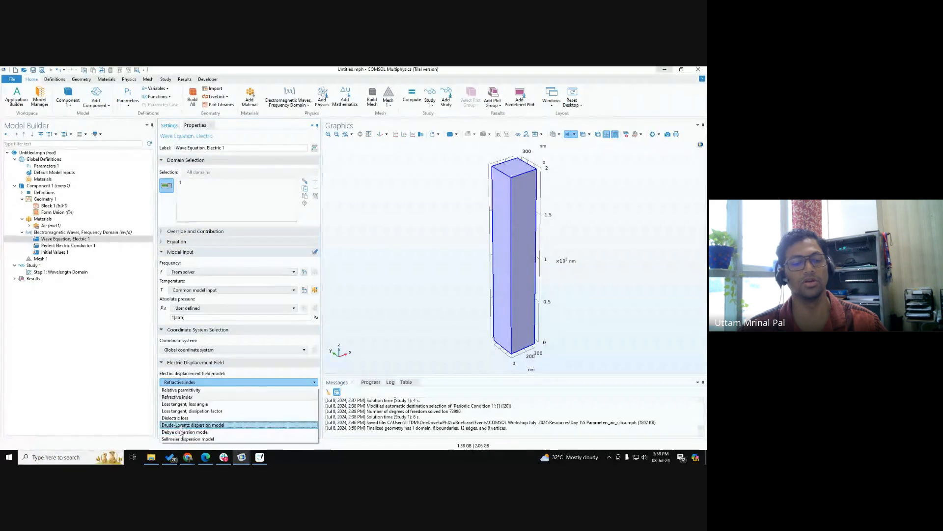
pyautogui.click(125, 385)
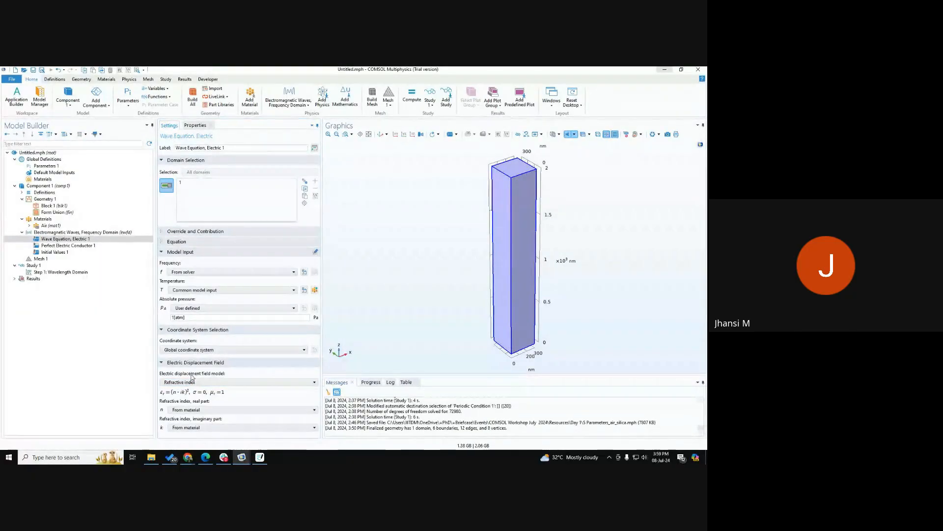
# - Switch from COMSOL to the Google Meet call and look through the list of contributors
pyautogui.moveTo(189, 460)
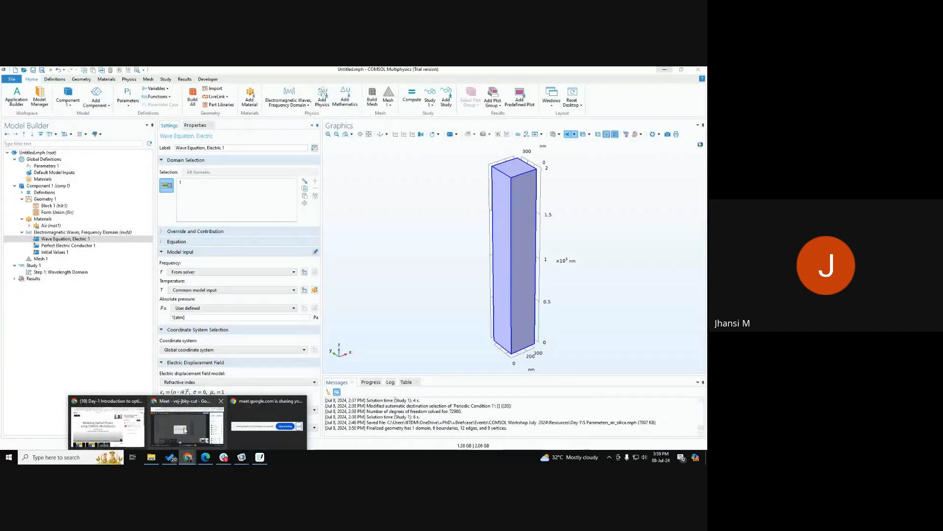
pyautogui.click(184, 426)
pyautogui.scroll(-8, 632, 370)
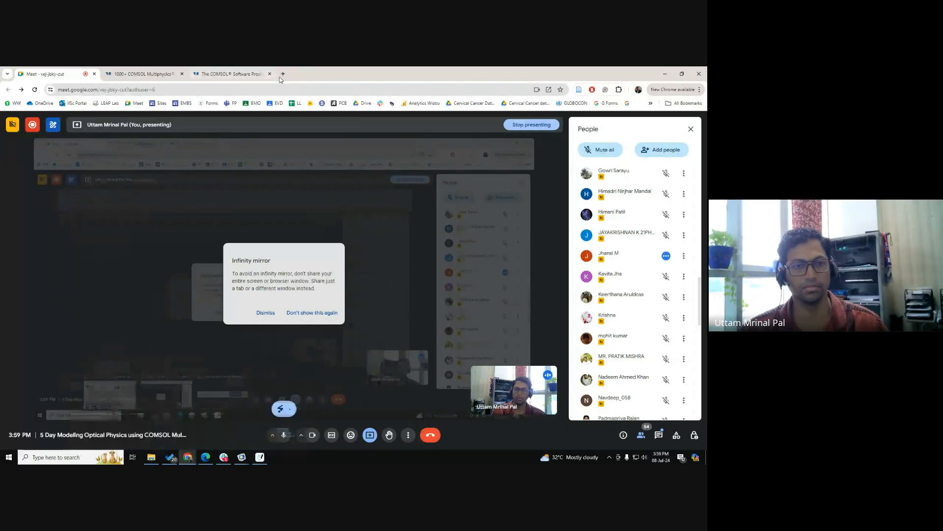
# - Search Google for "element order comsol" in a new browser tab and open the COMSOL blog post on keeping track of element order separately
pyautogui.click(282, 74)
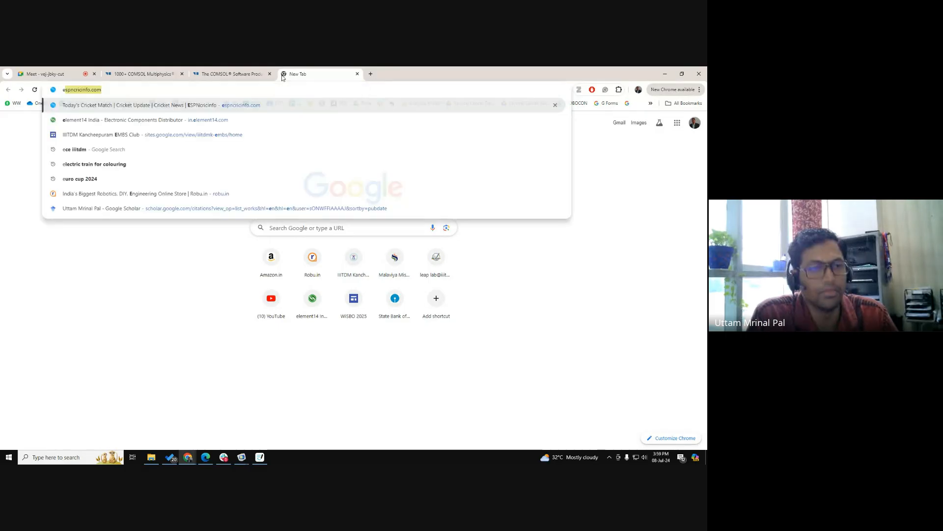
pyautogui.write('element order ')
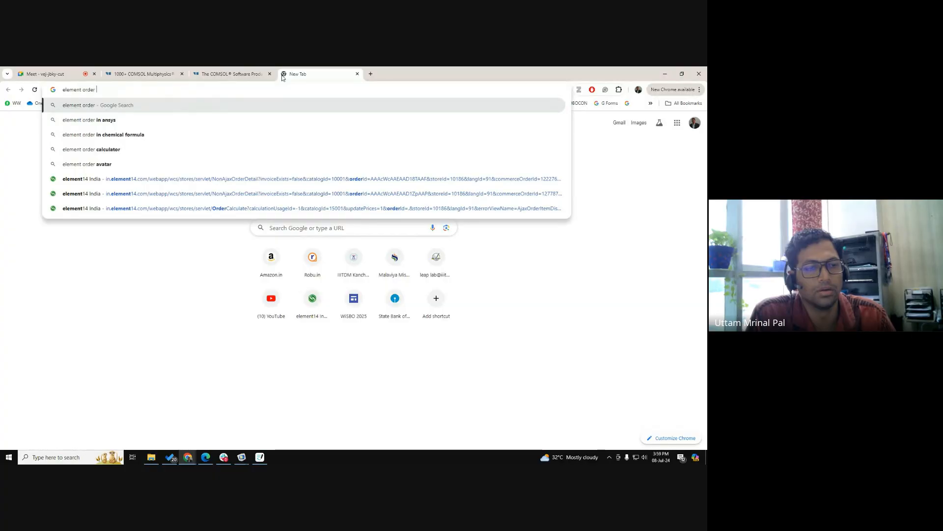
pyautogui.write('comsol')
pyautogui.press('Return')
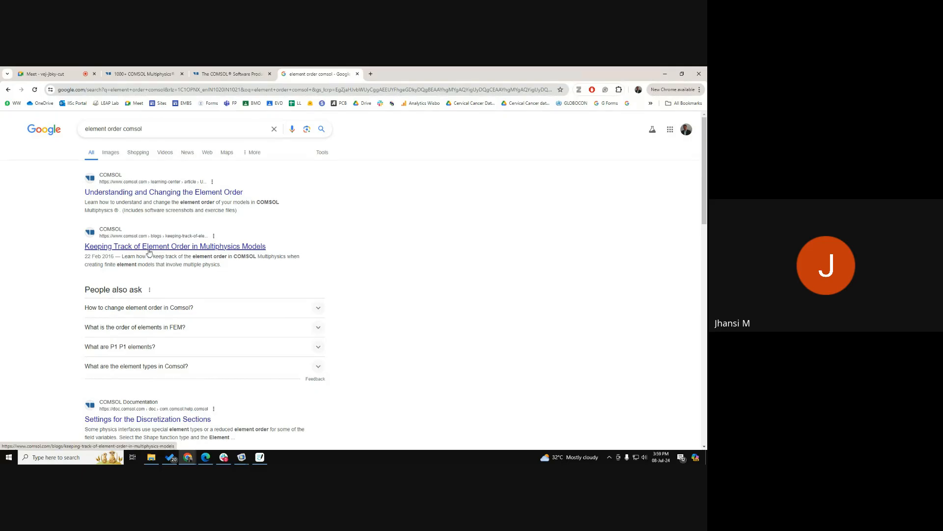
pyautogui.scroll(-5, 149, 251)
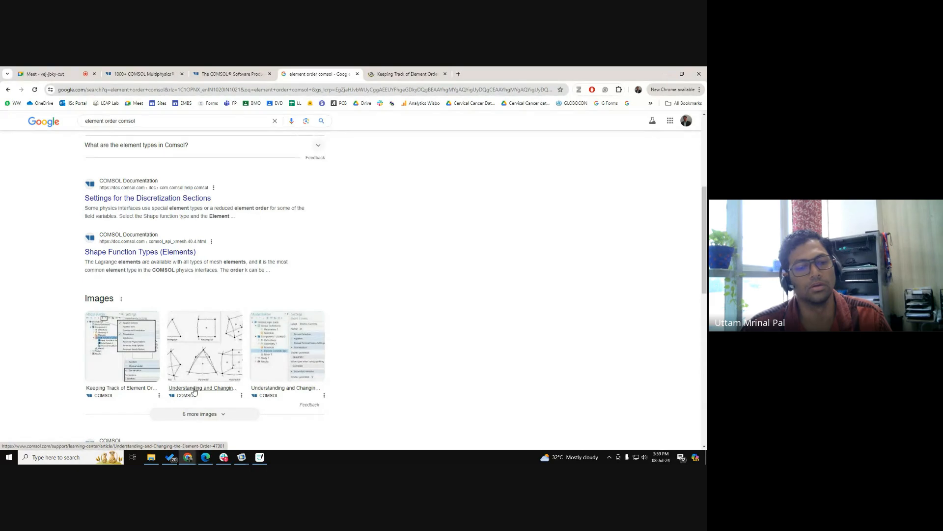
pyautogui.scroll(5, 177, 284)
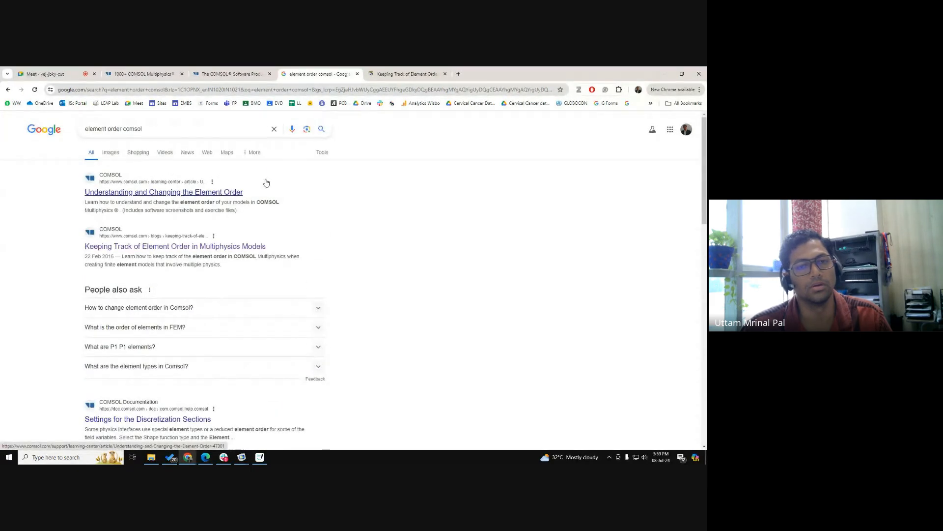
# - Show the "Keeping Track of Element Order in Multiphysics Models" blog post, skim its opening section and copy its web address
pyautogui.click(384, 72)
pyautogui.scroll(-4, 177, 202)
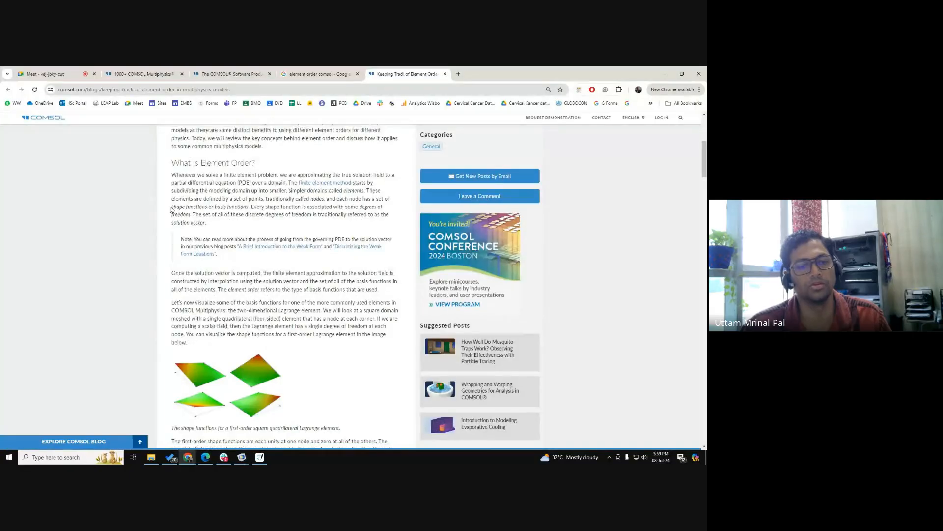
pyautogui.scroll(3, 157, 167)
pyautogui.click(142, 90)
pyautogui.hotkey('ctrl', 'c')
pyautogui.click(150, 315)
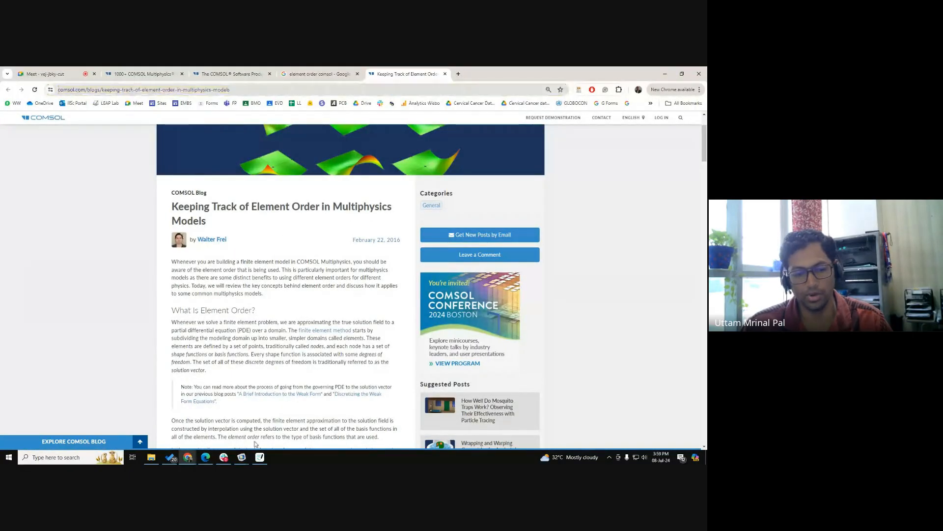
# - Return to the Google Meet call, open the in-call messages and send the copied blog post link
pyautogui.moveTo(190, 453)
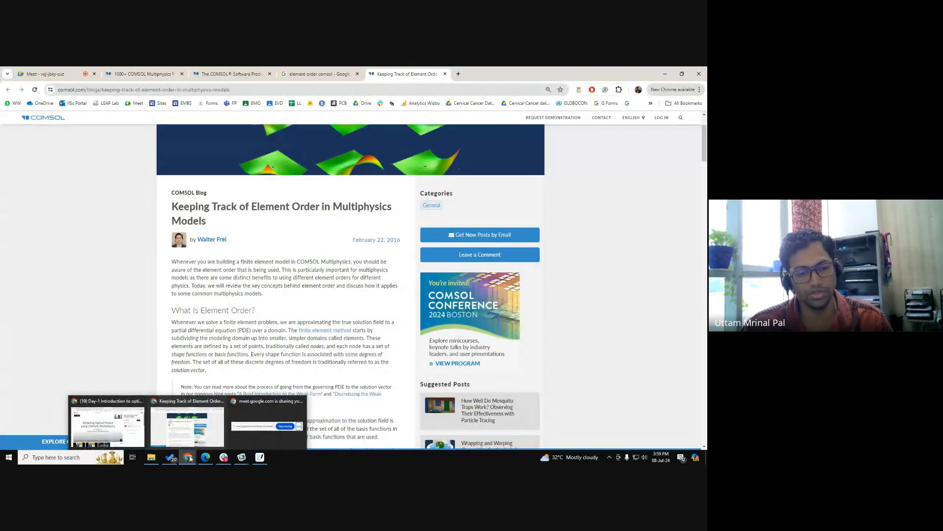
pyautogui.click(196, 430)
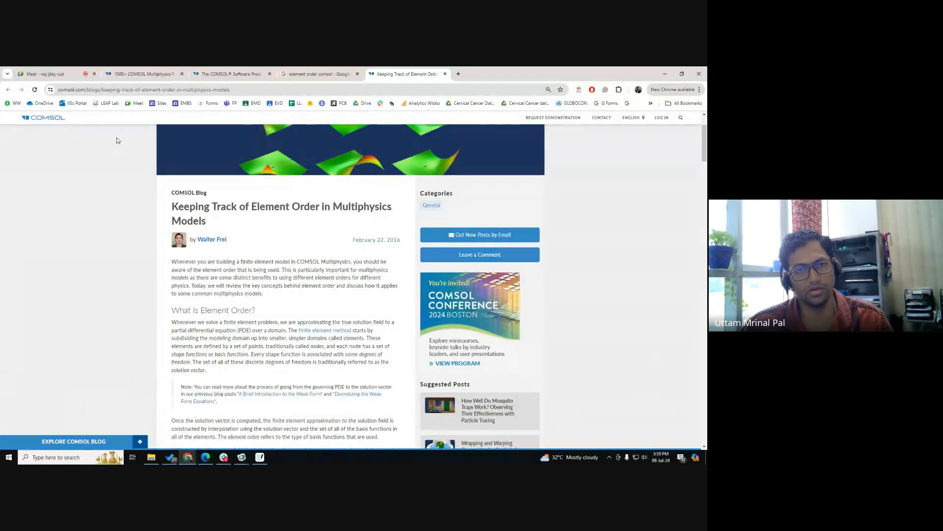
pyautogui.click(50, 74)
pyautogui.scroll(1, 621, 299)
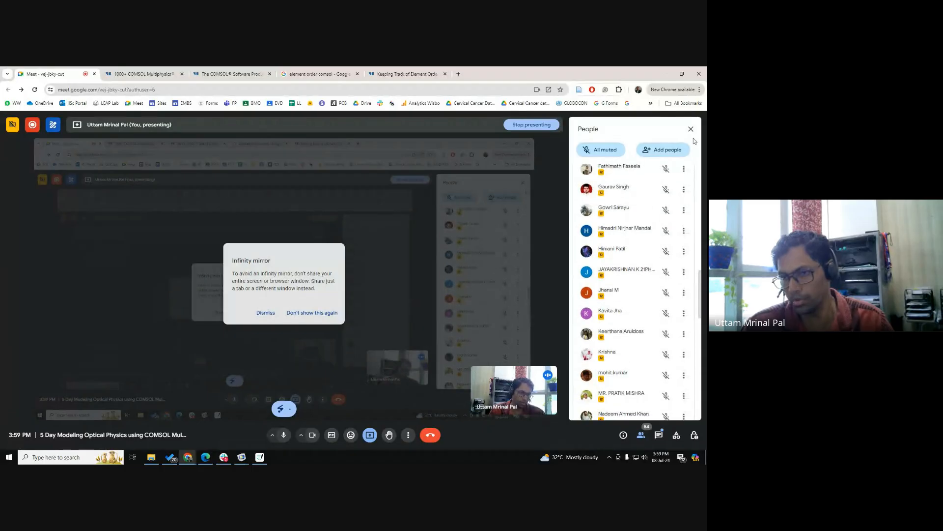
pyautogui.click(657, 435)
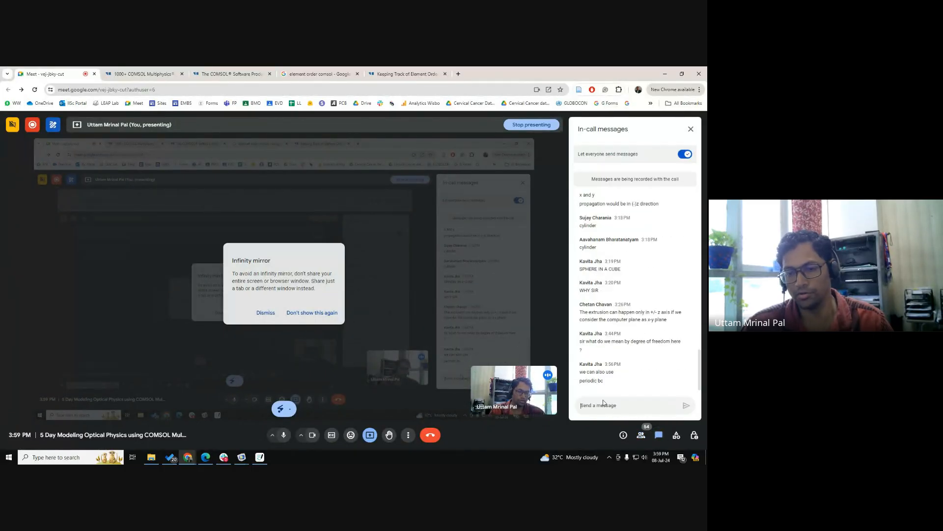
pyautogui.hotkey('ctrl', 'v')
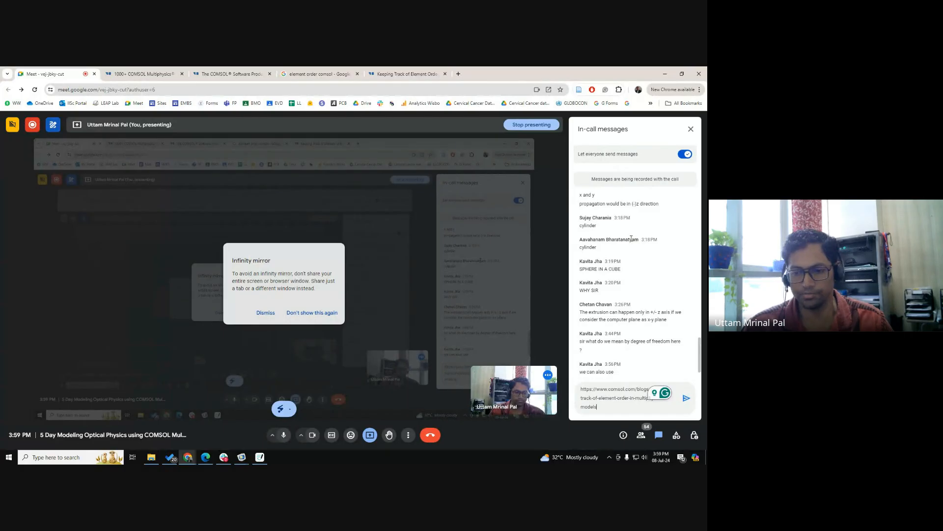
pyautogui.press('Return')
# - Go back to the element order blog post, highlight its title and show the "What Is Element Order?" section
pyautogui.click(428, 74)
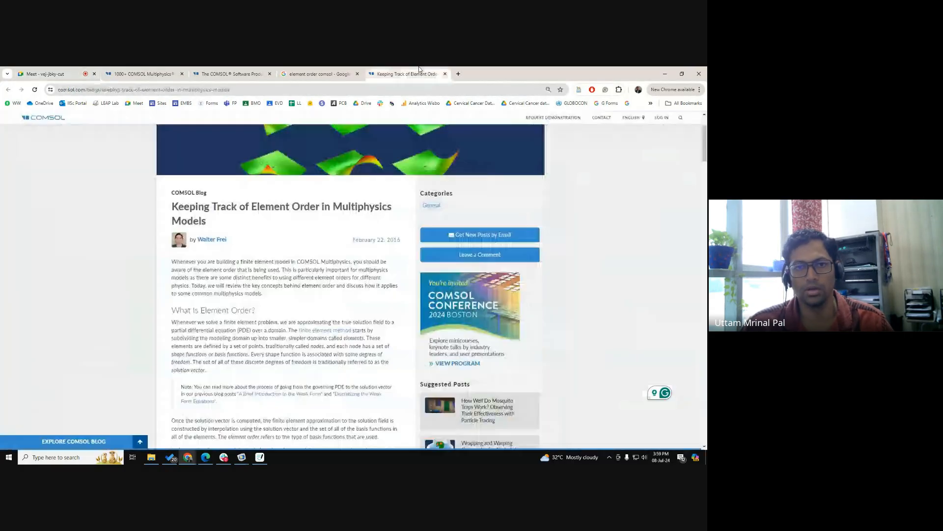
pyautogui.moveTo(168, 205); pyautogui.dragTo(201, 218)
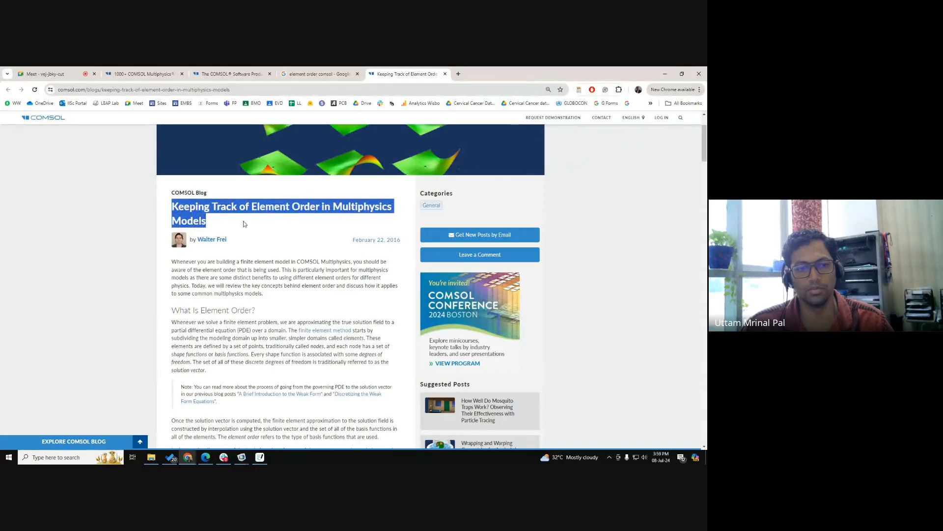
pyautogui.click(266, 261)
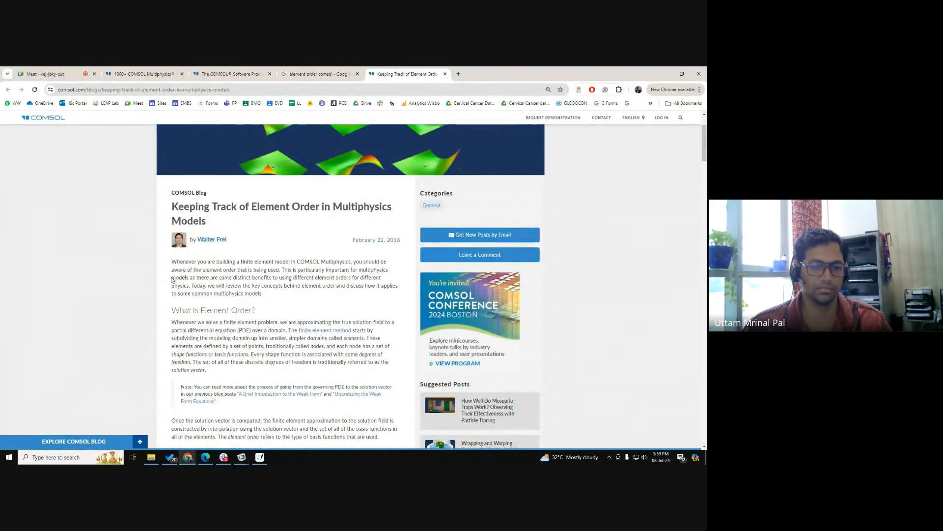
pyautogui.scroll(-1, 173, 277)
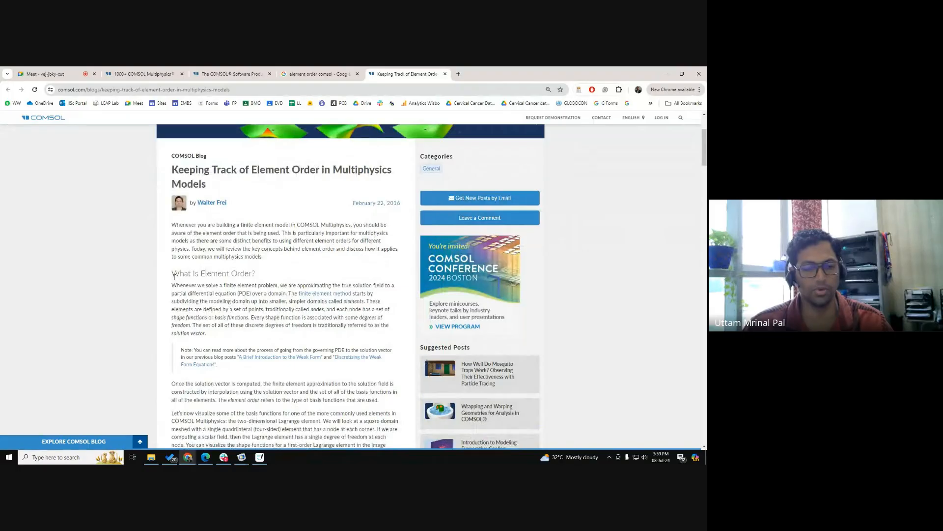
# - Switch to Goodnotes and add a blank page 7 at the end of the Day 1 notes
pyautogui.click(260, 457)
pyautogui.scroll(-5, 39, 420)
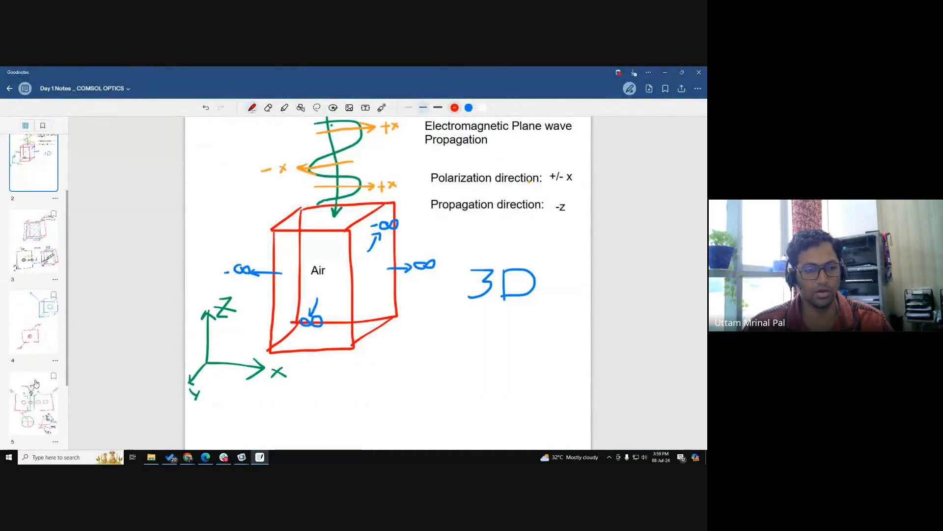
pyautogui.click(38, 420)
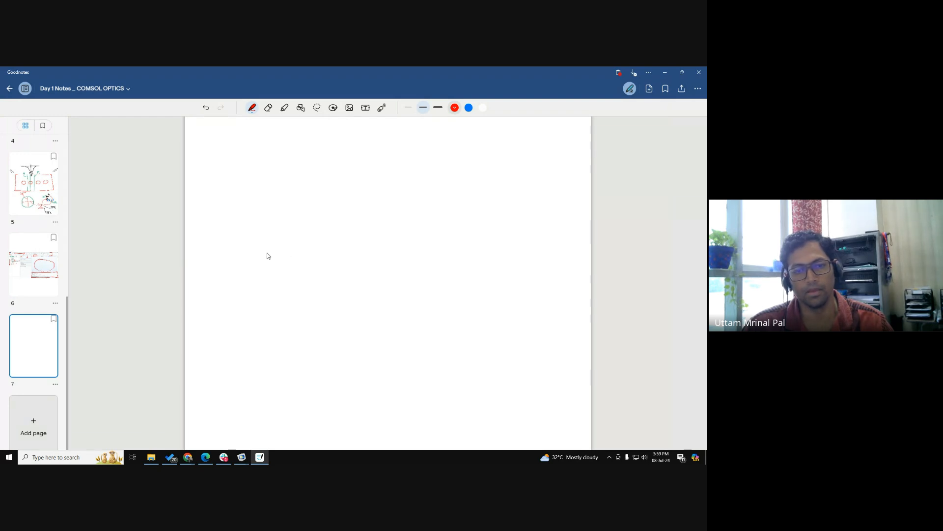
# - Draw a red horizontal line across page 7 and mark both of its ends with short black vertical strokes
pyautogui.moveTo(316, 263); pyautogui.dragTo(493, 253)
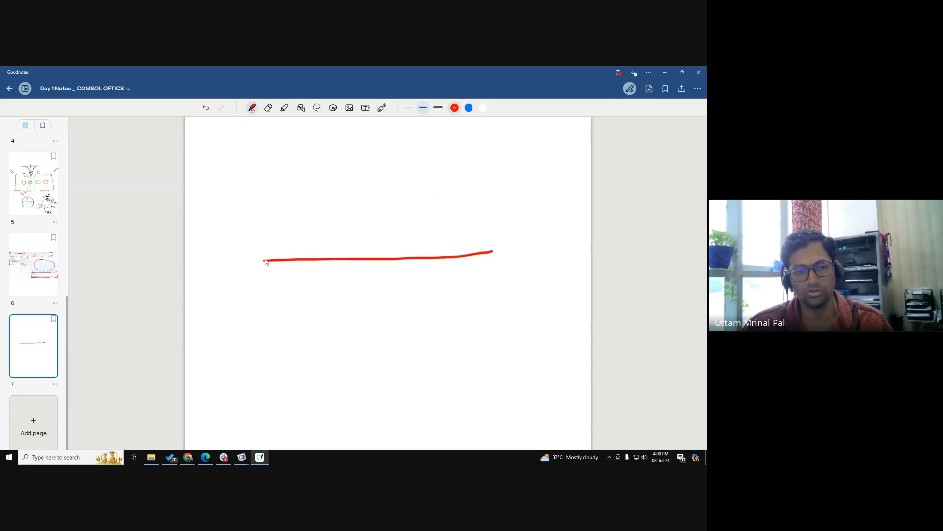
pyautogui.click(453, 108)
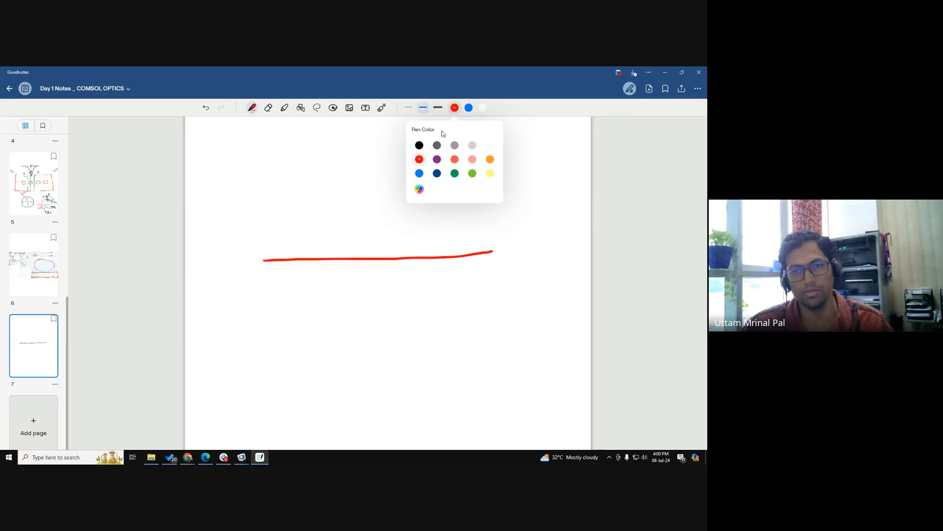
pyautogui.click(420, 145)
pyautogui.click(173, 283)
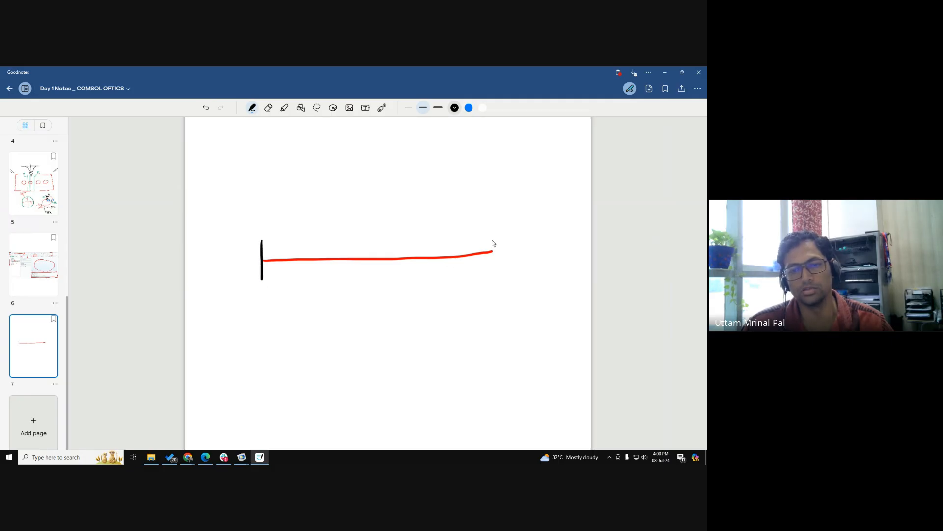
pyautogui.moveTo(493, 257); pyautogui.dragTo(493, 267)
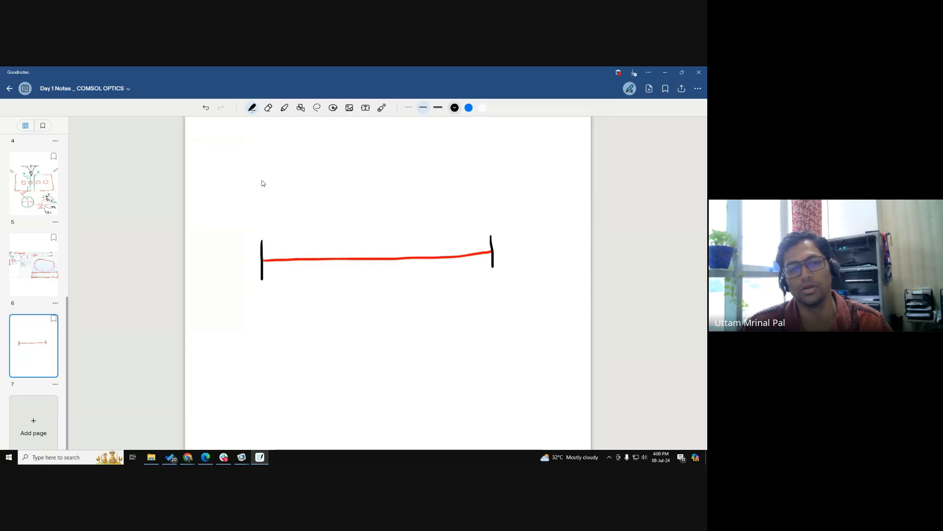
pyautogui.hotkey('ctrl', 'z')
pyautogui.click(455, 108)
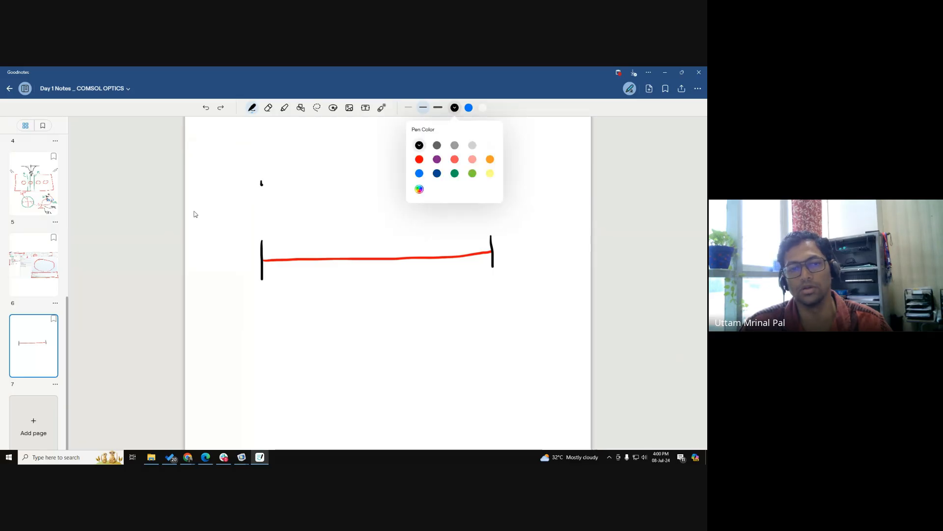
pyautogui.click(194, 213)
pyautogui.hotkey('ctrl', 'z')
# - Mark a blue dot above the line's left end and label the two ends x=0 and x=10 in blue
pyautogui.click(454, 108)
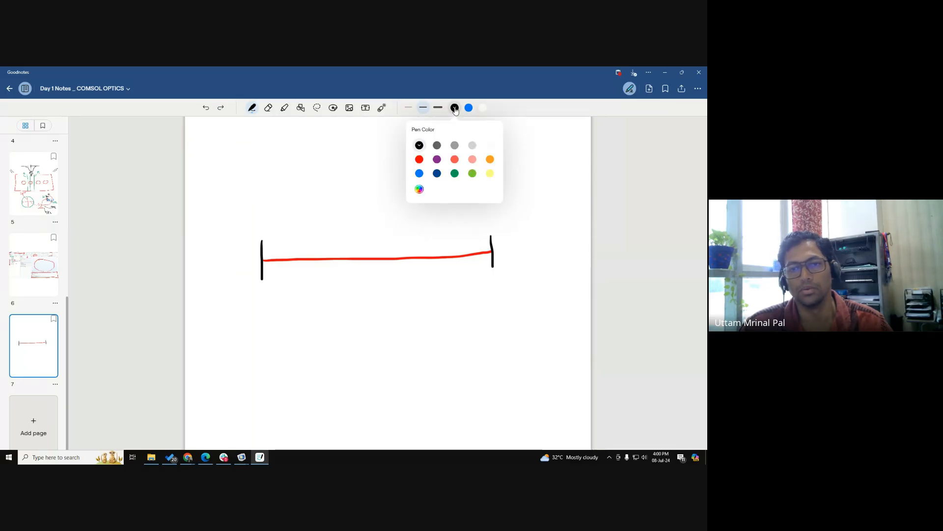
pyautogui.click(419, 173)
pyautogui.click(261, 190)
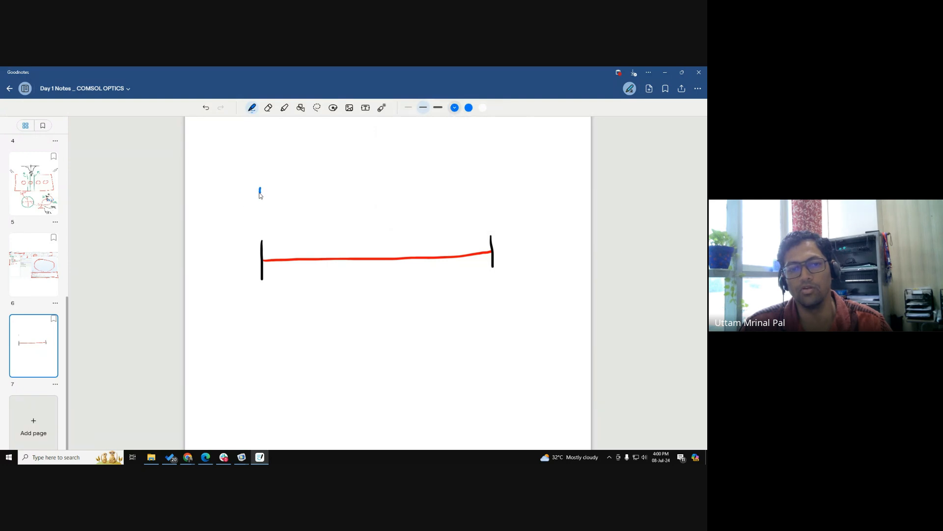
pyautogui.moveTo(238, 294)
pyautogui.mouseDown()
pyautogui.moveTo(242, 310)
pyautogui.moveTo(267, 295)
pyautogui.mouseUp()
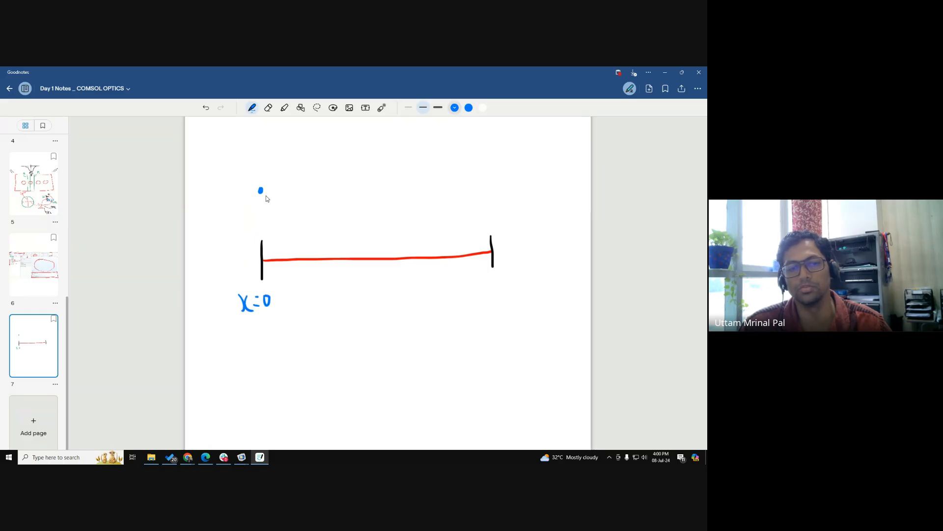
pyautogui.moveTo(486, 286)
pyautogui.mouseDown()
pyautogui.moveTo(489, 304)
pyautogui.moveTo(500, 305)
pyautogui.mouseUp()
pyautogui.moveTo(502, 294)
pyautogui.mouseDown()
pyautogui.moveTo(516, 304)
pyautogui.moveTo(527, 290)
pyautogui.mouseUp()
# - Allow web.goodnotes.com to see text and images copied to the clipboard
pyautogui.click(490, 224)
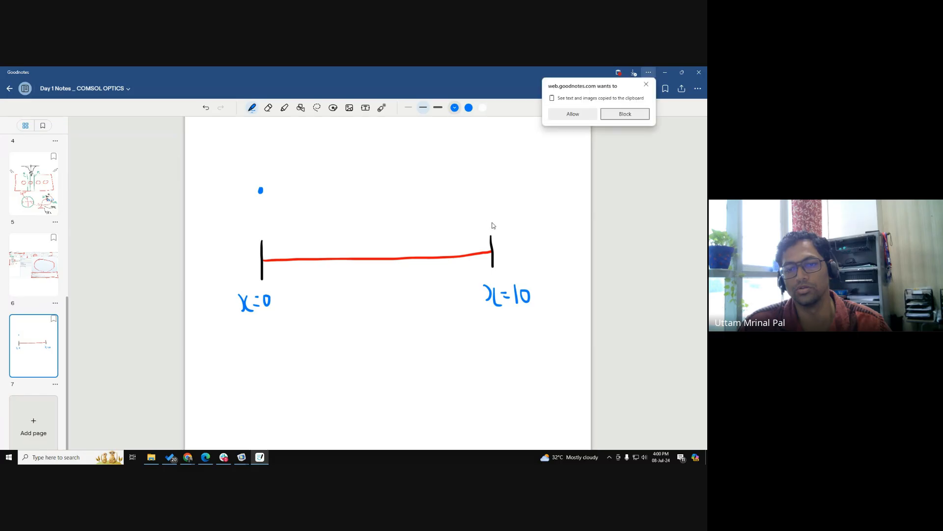
pyautogui.click(646, 84)
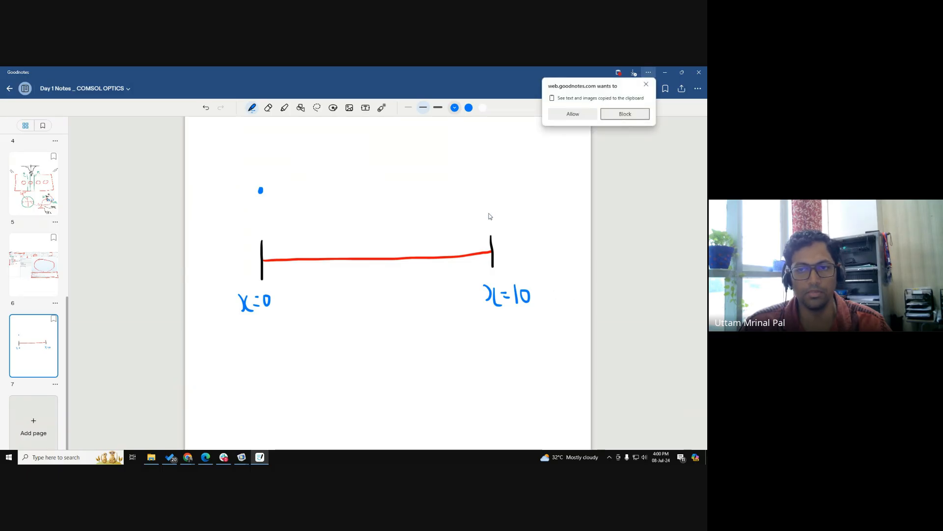
pyautogui.click(567, 116)
# - Place a single blue dot above the x=10 end, undoing the surplus trial dots
pyautogui.rightClick(490, 219)
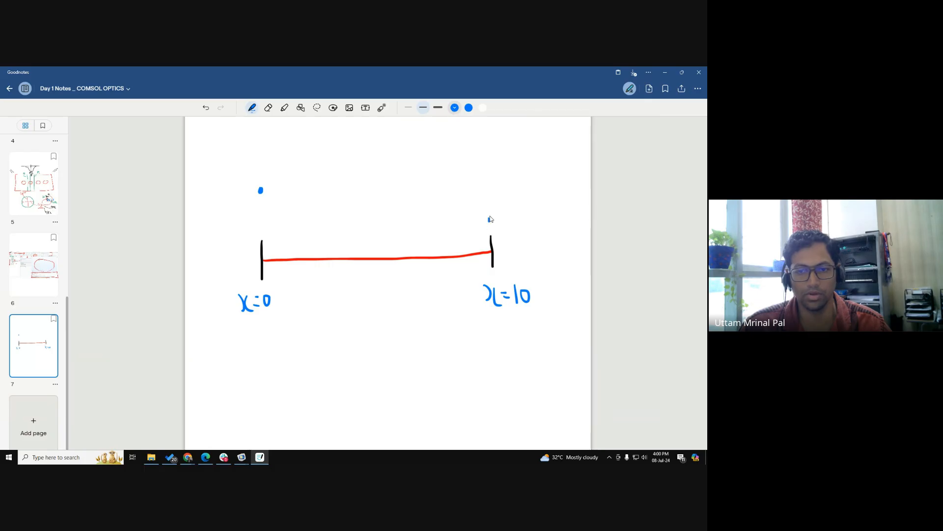
pyautogui.rightClick(489, 222)
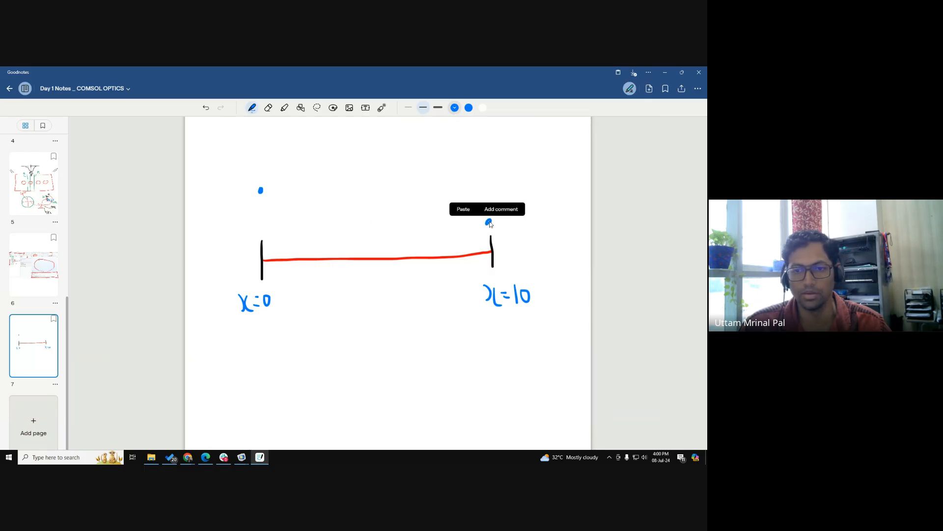
pyautogui.click(414, 229)
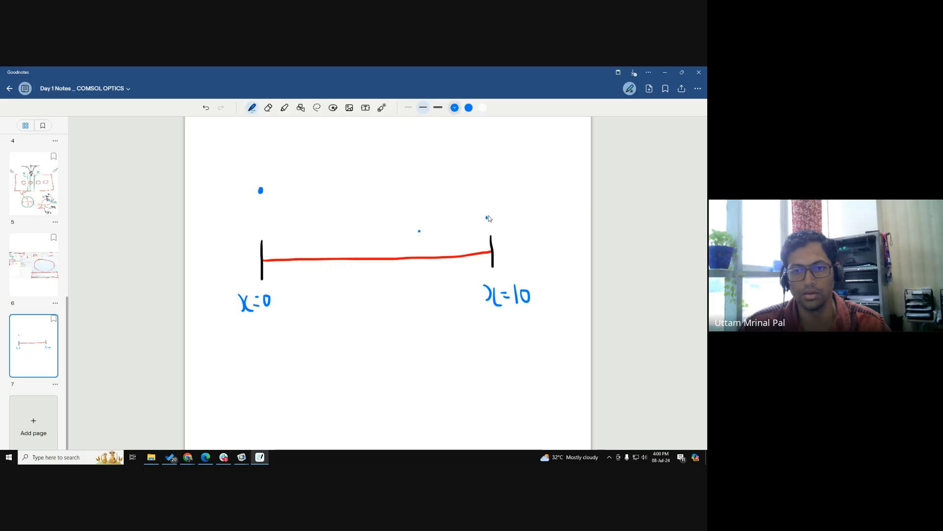
pyautogui.moveTo(487, 217); pyautogui.dragTo(488, 215)
pyautogui.hotkey('ctrl', 'z')
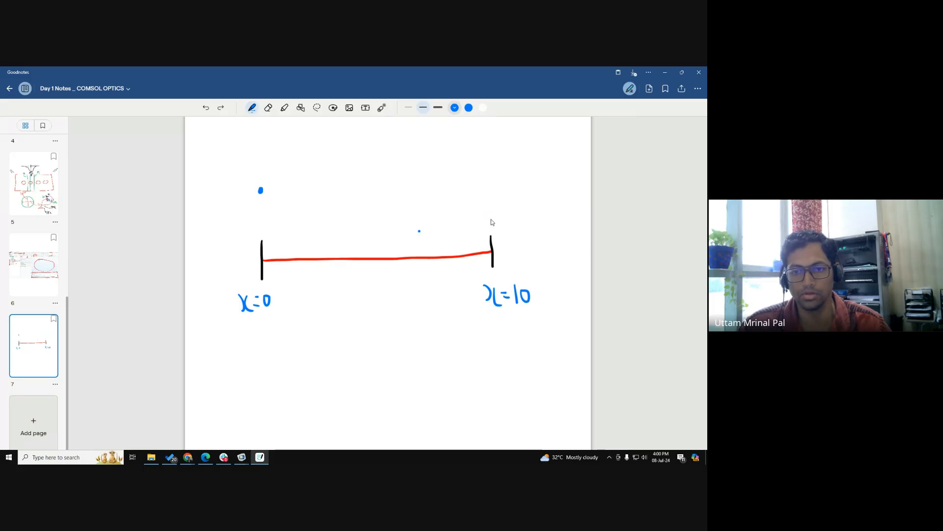
pyautogui.rightClick(488, 218)
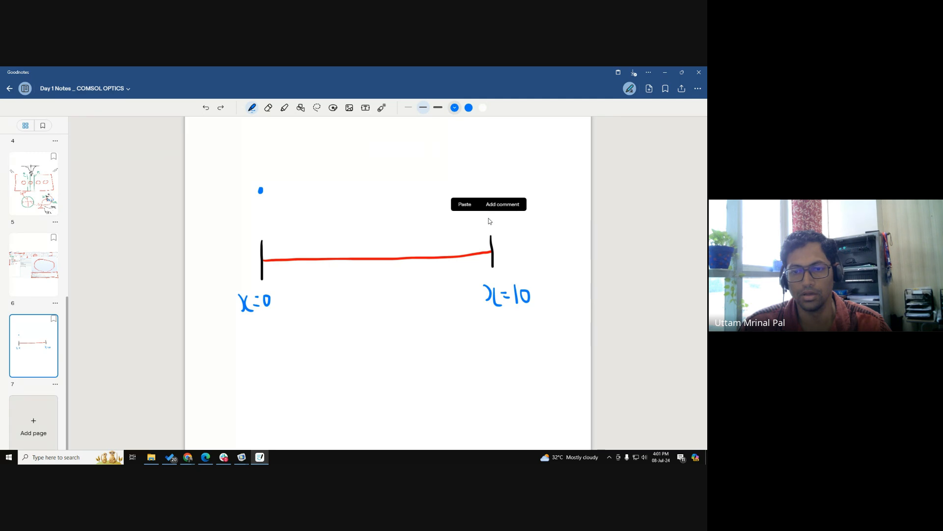
pyautogui.click(489, 217)
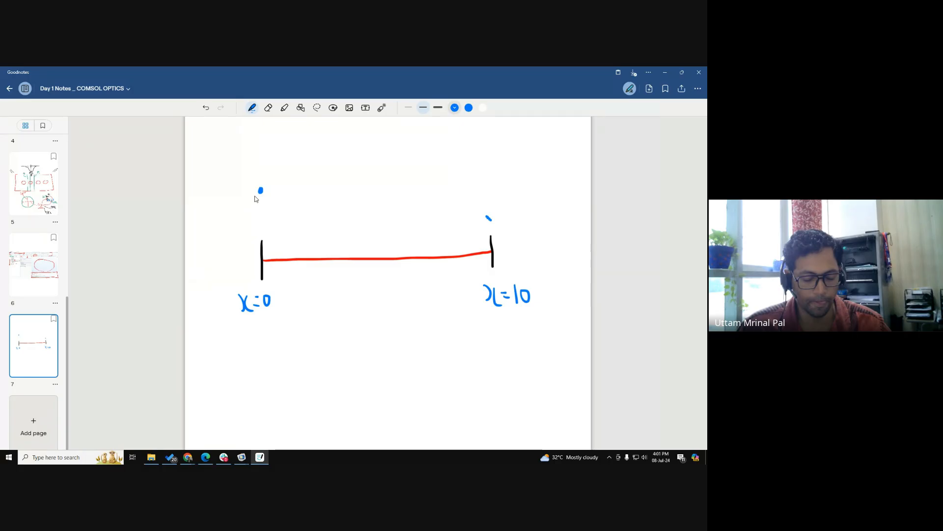
# - Connect the two blue dots with a green line running from above x=0 to above x=10
pyautogui.click(455, 107)
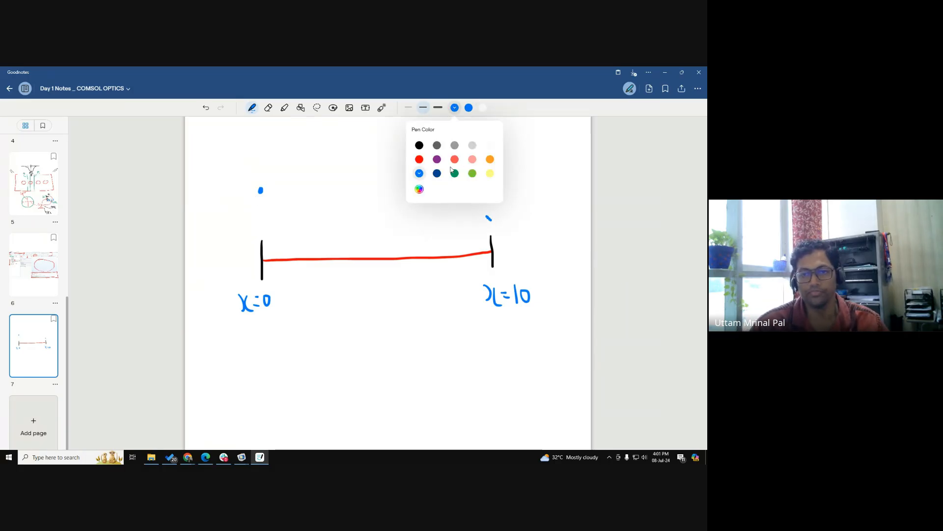
pyautogui.click(456, 173)
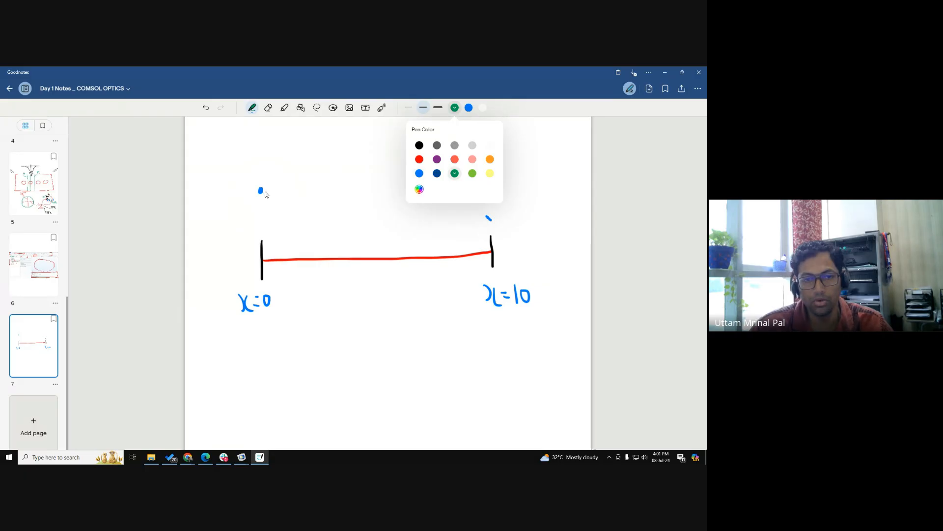
pyautogui.moveTo(262, 191); pyautogui.dragTo(482, 220)
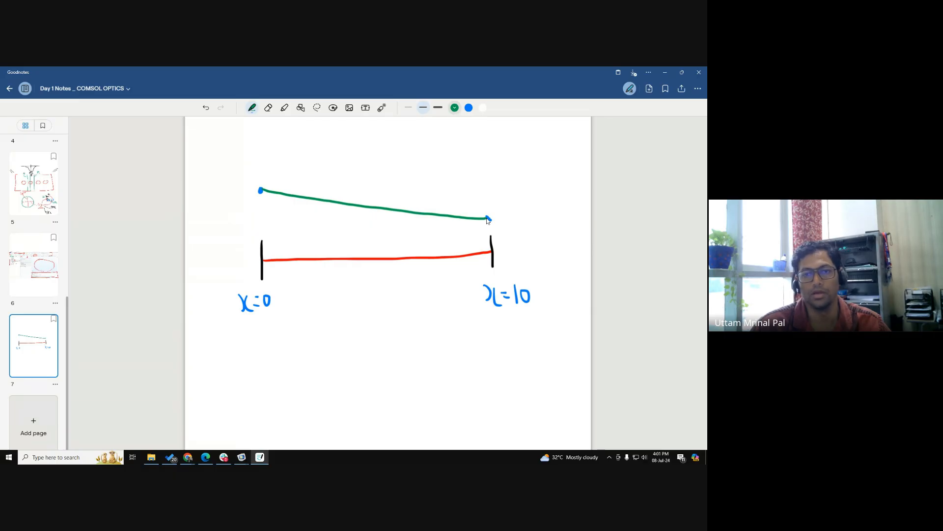
# - Add dark blue dots just above the left end of the green line and high above the middle of the interval
pyautogui.click(455, 108)
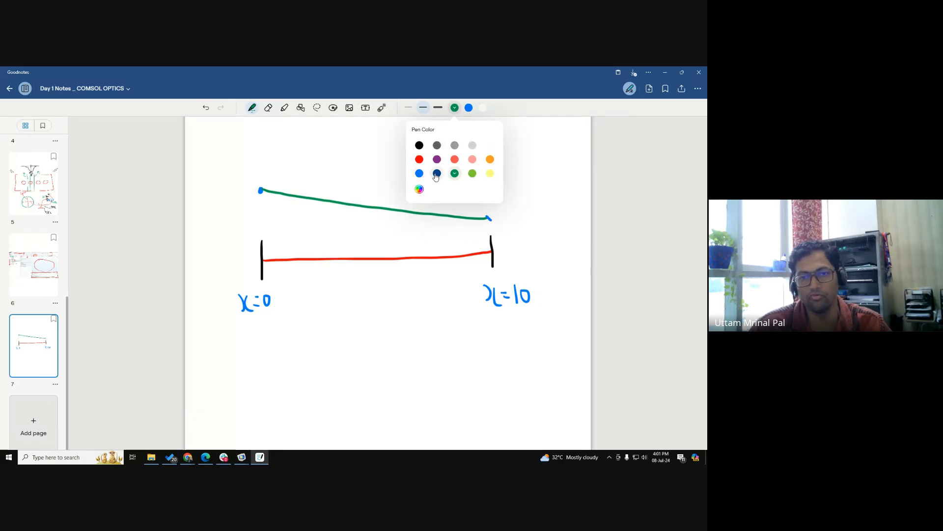
pyautogui.click(436, 174)
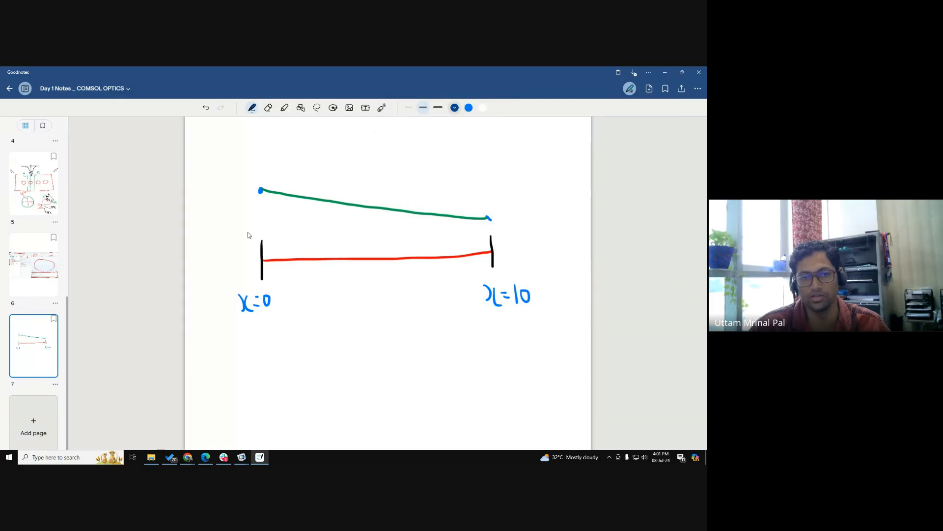
pyautogui.click(259, 180)
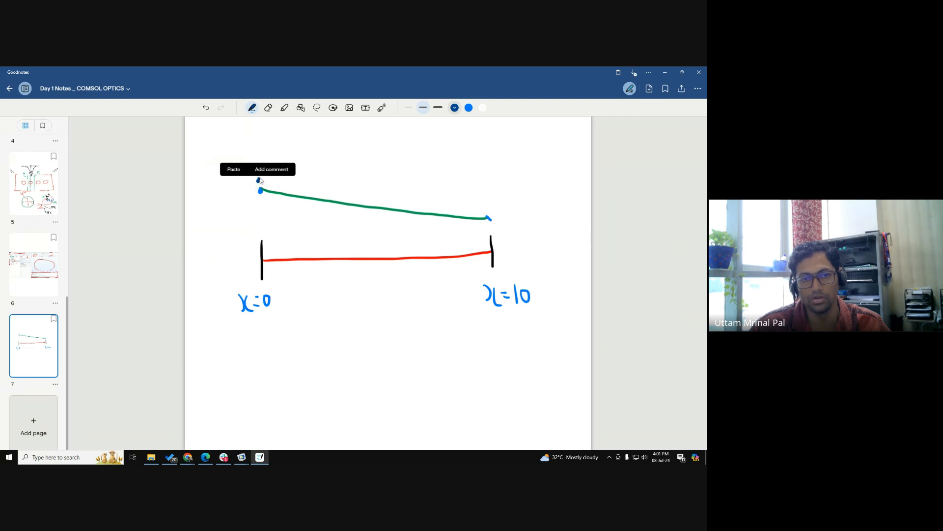
pyautogui.rightClick(495, 221)
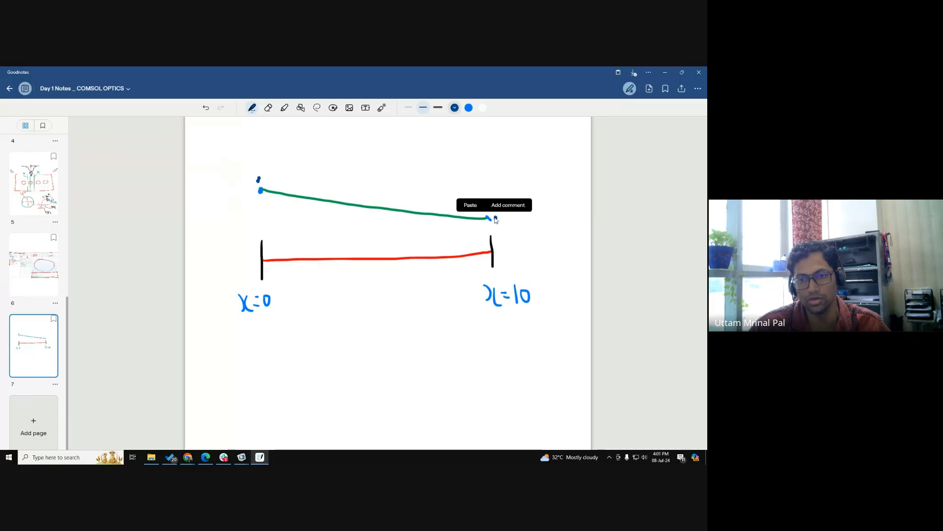
pyautogui.click(379, 153)
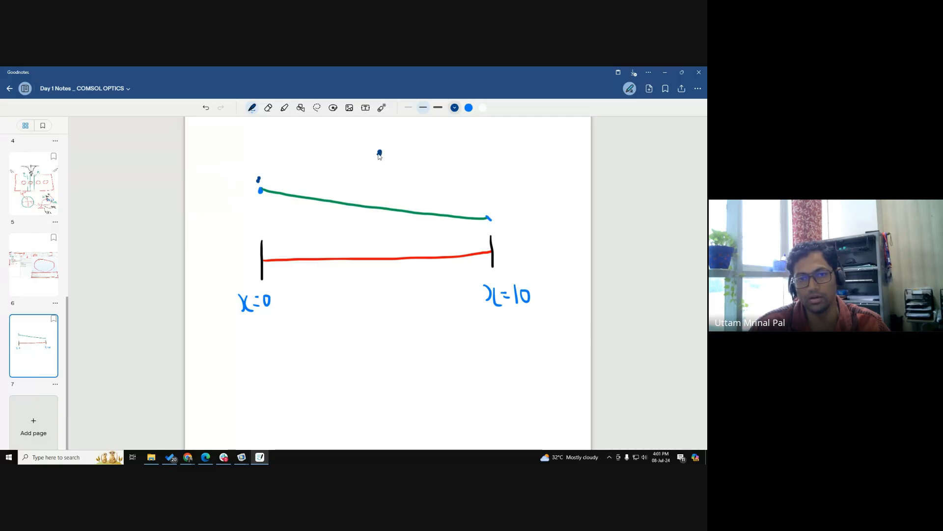
# - Draw a green two-segment line from the dark blue left dot through the middle dot to the dot above x=10
pyautogui.click(454, 108)
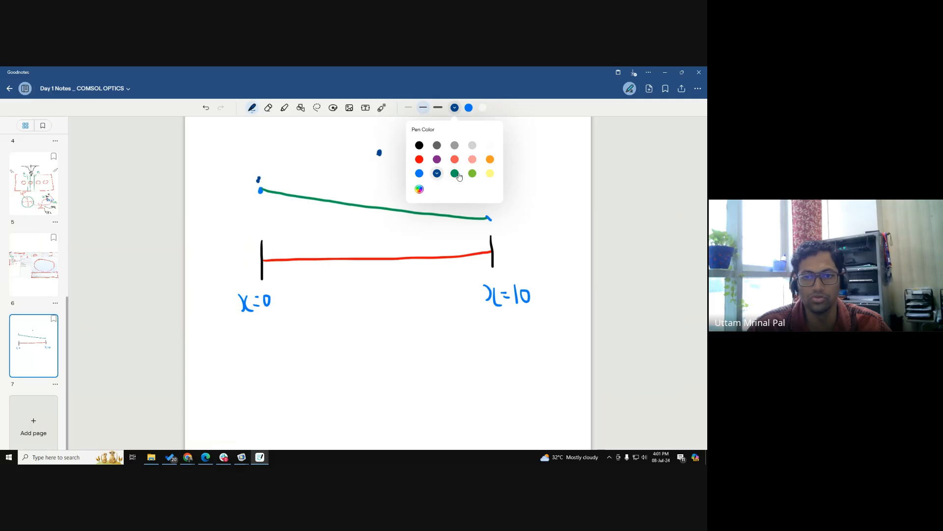
pyautogui.click(455, 172)
pyautogui.moveTo(259, 181)
pyautogui.mouseDown()
pyautogui.moveTo(362, 154)
pyautogui.moveTo(489, 217)
pyautogui.mouseUp()
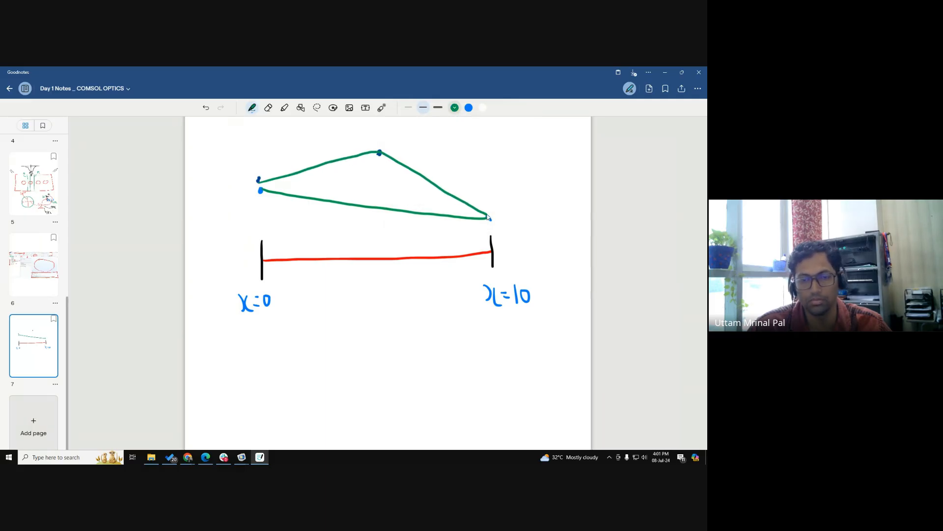
# - Switch to the untitled COMSOL model, review the electric field discretization options of Electromagnetic Waves, Frequency Domain, and return to the Goodnotes page
pyautogui.click(454, 108)
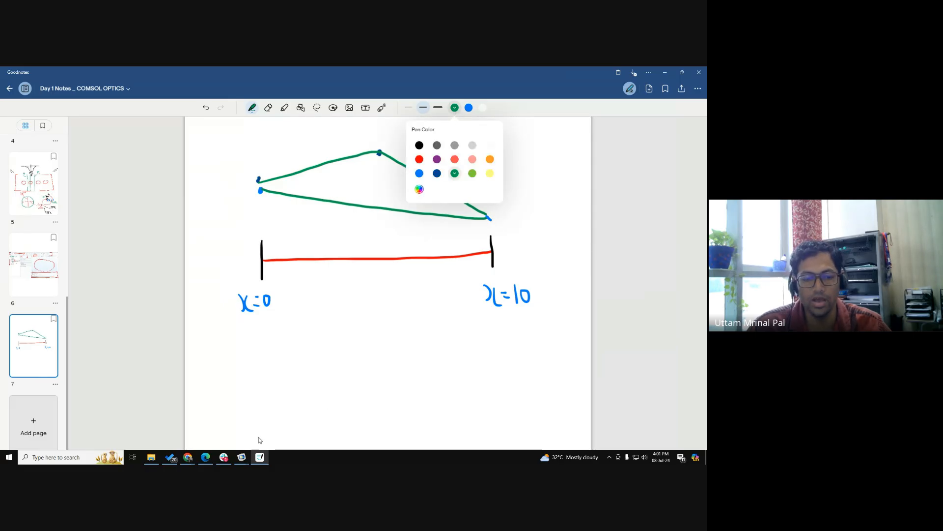
pyautogui.moveTo(241, 457)
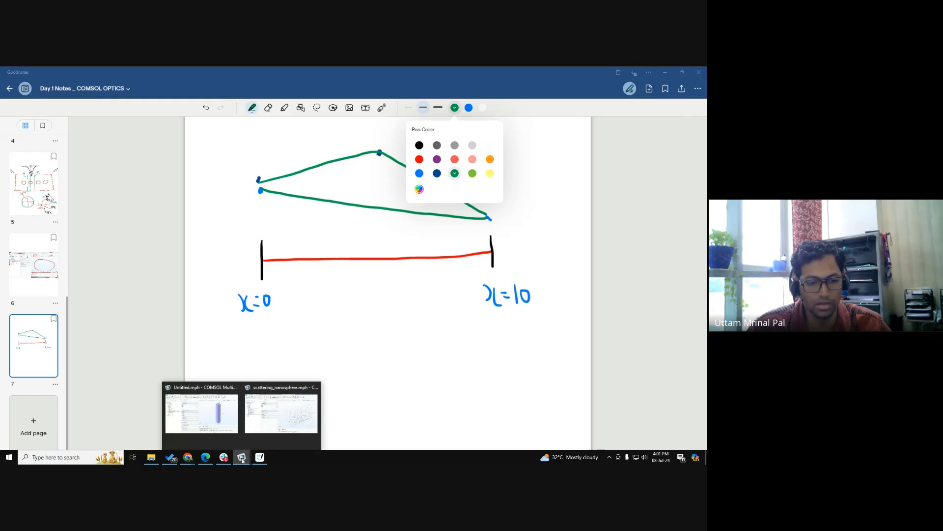
pyautogui.click(213, 426)
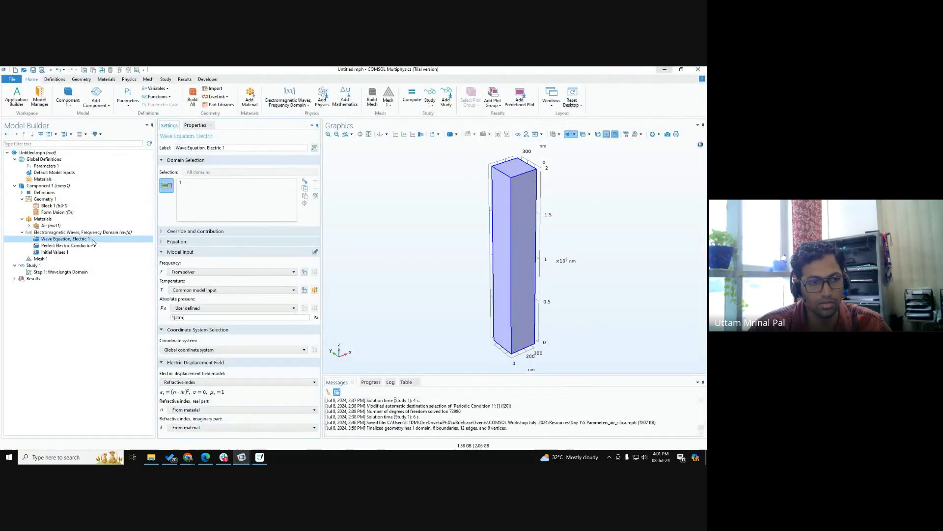
pyautogui.click(196, 317)
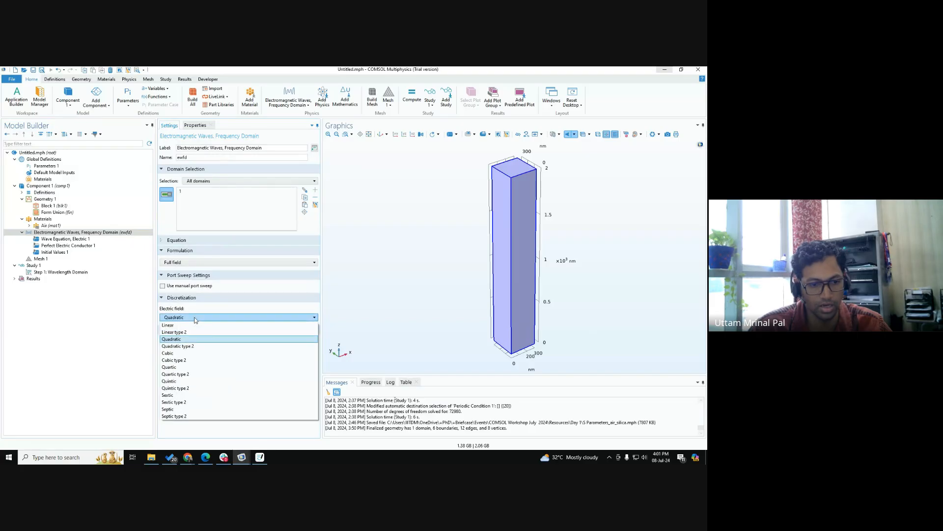
pyautogui.click(97, 360)
pyautogui.click(664, 69)
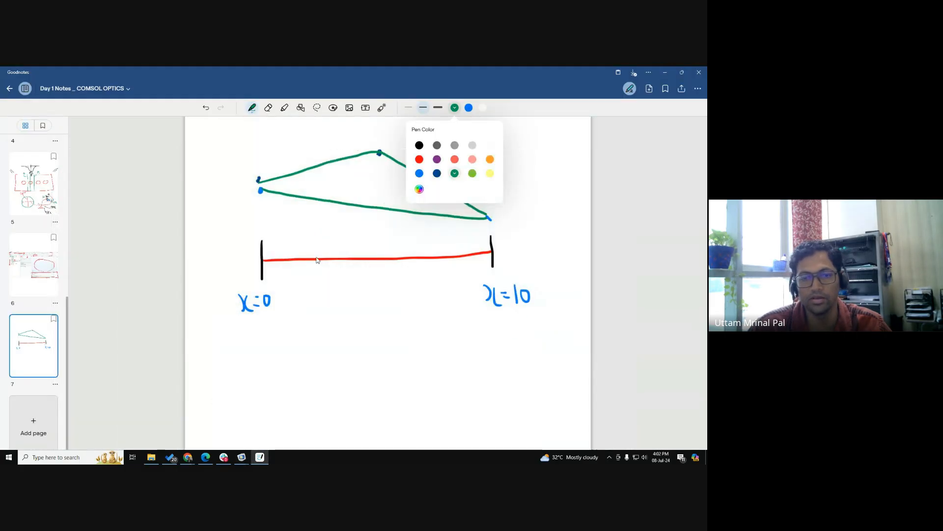
# - Mark four blue points along the upper green line: at its left end, above its first segment, beside its second segment and at its right end
pyautogui.click(419, 173)
pyautogui.rightClick(258, 178)
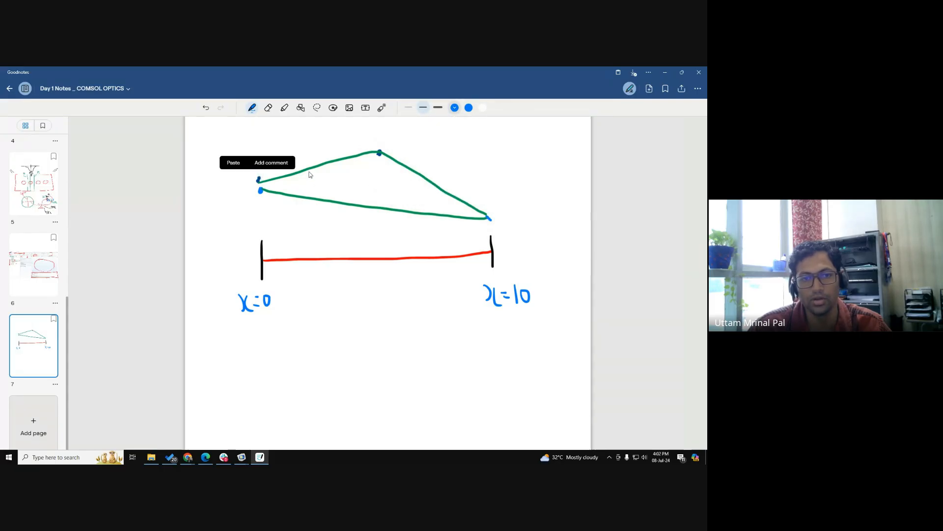
pyautogui.click(258, 175)
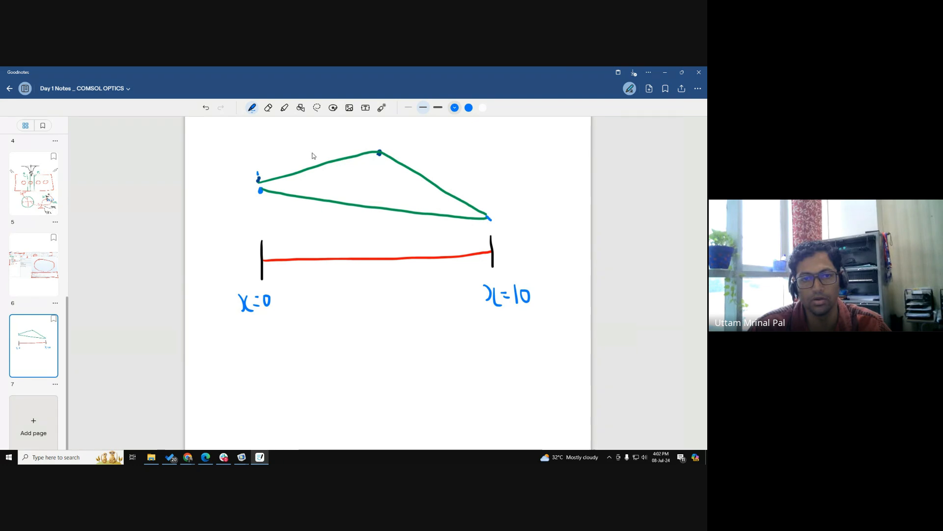
pyautogui.moveTo(311, 154); pyautogui.dragTo(312, 159)
pyautogui.moveTo(409, 175); pyautogui.dragTo(410, 180)
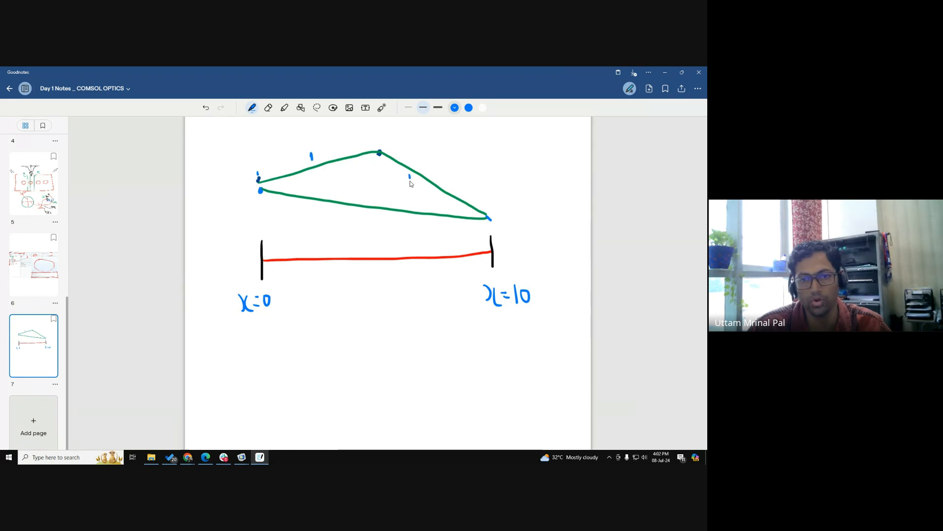
pyautogui.moveTo(491, 214); pyautogui.dragTo(491, 219)
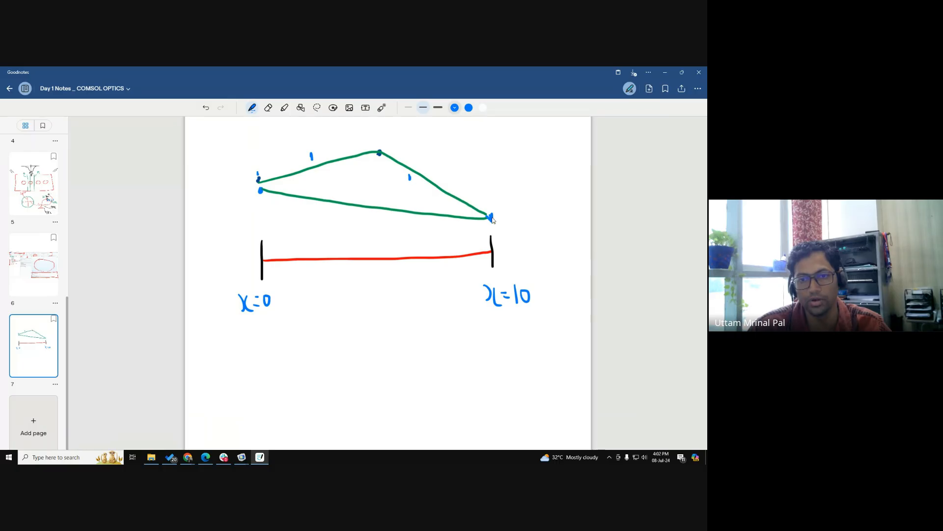
# - Draw a smooth green curve from the upper left blue point through the blue points above the interval to the right end point at x=10
pyautogui.click(456, 112)
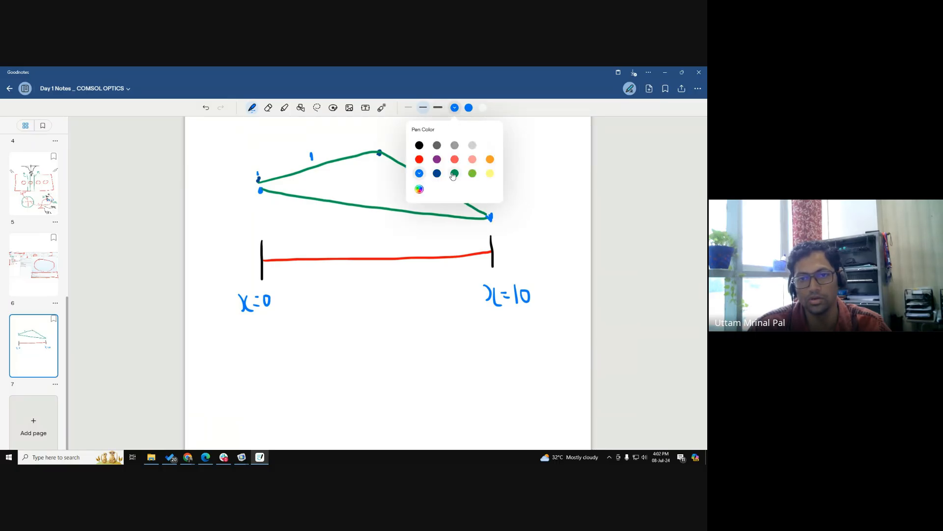
pyautogui.click(454, 173)
pyautogui.moveTo(258, 178)
pyautogui.mouseDown()
pyautogui.moveTo(362, 155)
pyautogui.moveTo(500, 215)
pyautogui.mouseUp()
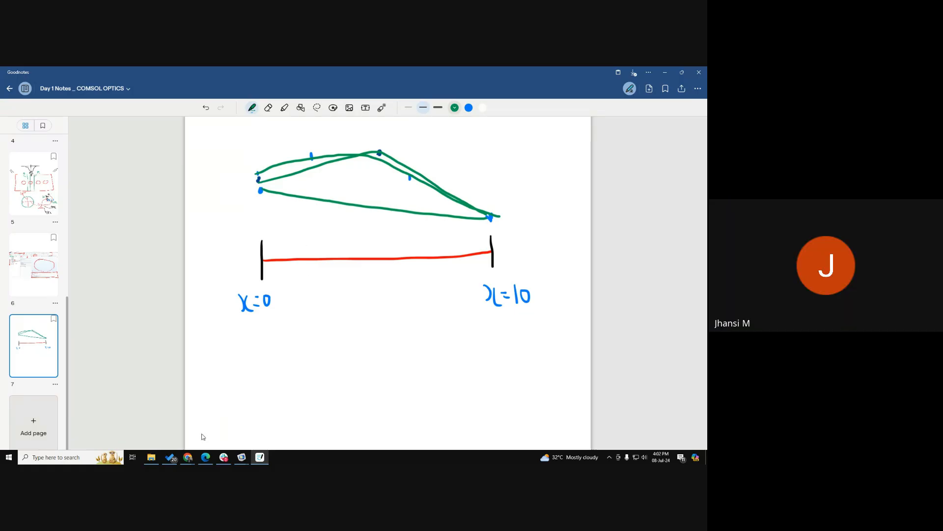
pyautogui.click(644, 456)
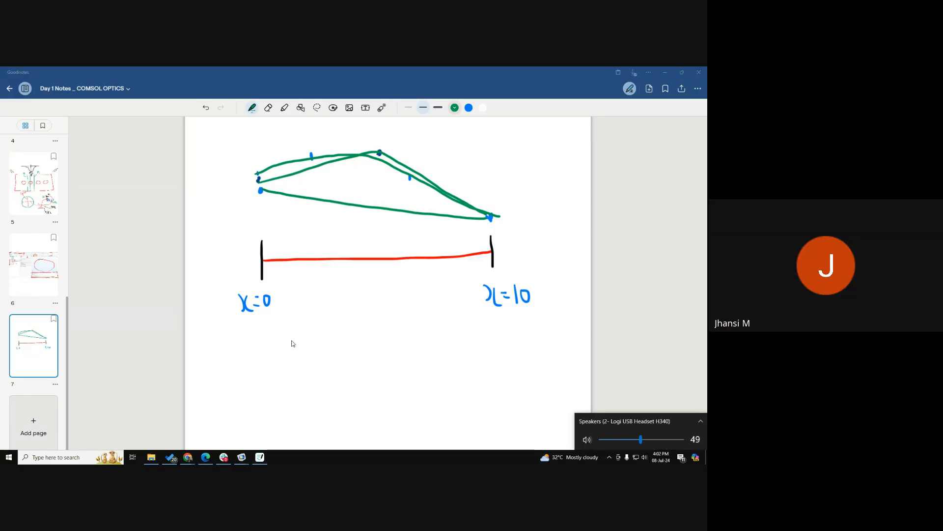
pyautogui.click(139, 280)
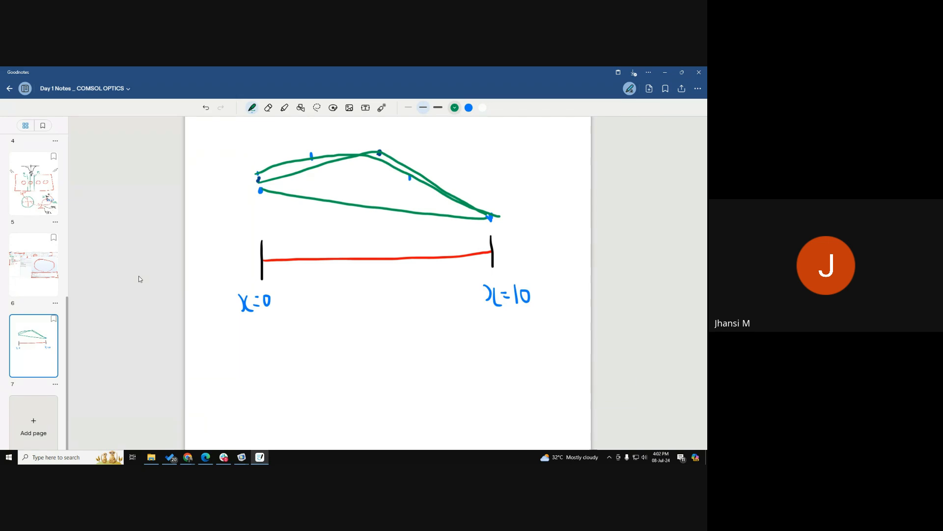
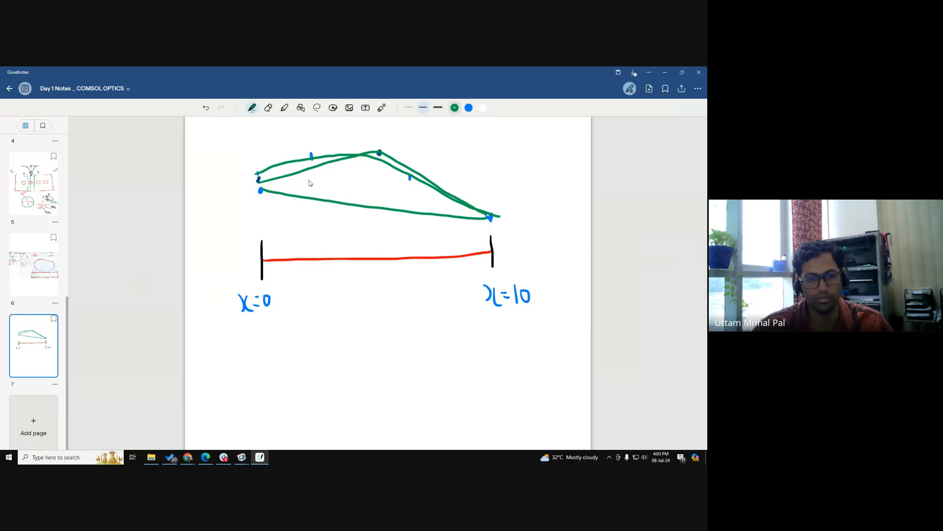
# - Switch to the COMSOL blog post on element order in Chrome and examine the first-order Lagrange shape functions, highlighting parts of their figure caption
pyautogui.moveTo(190, 458)
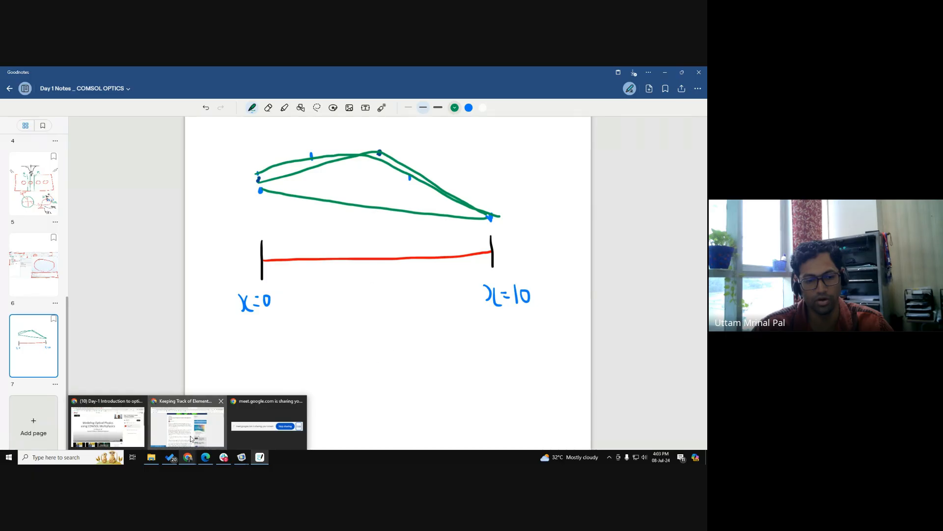
pyautogui.click(191, 438)
pyautogui.scroll(-7, 191, 319)
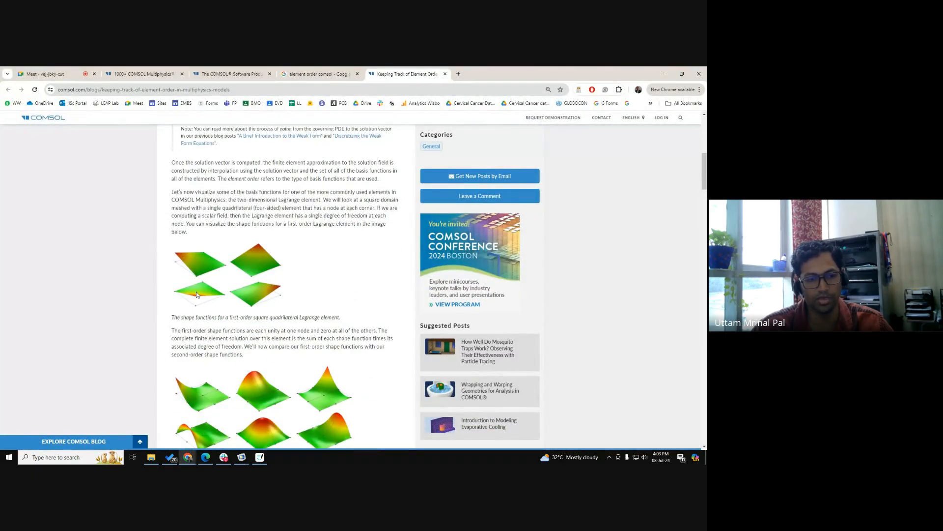
pyautogui.keyDown('ctrl'); pyautogui.scroll(3, 184, 306); pyautogui.keyUp('ctrl')
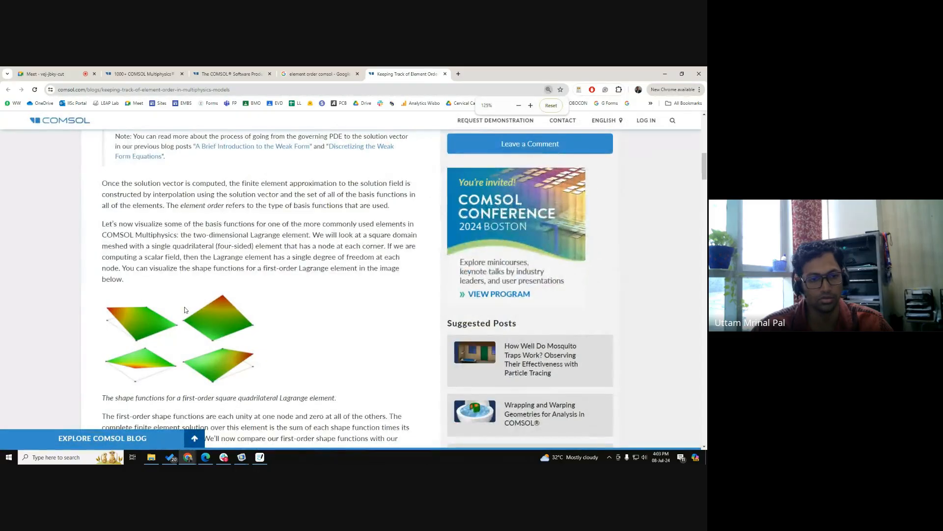
pyautogui.scroll(-2, 186, 310)
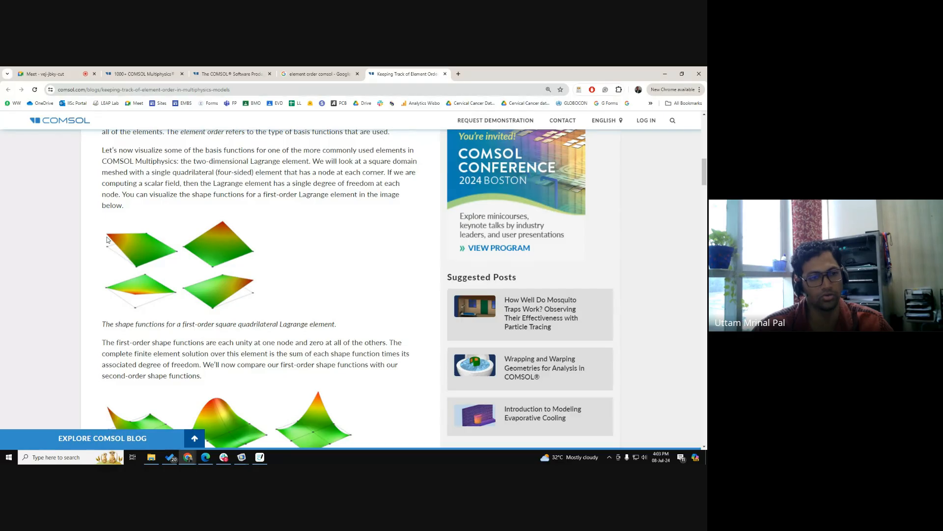
pyautogui.click(146, 288)
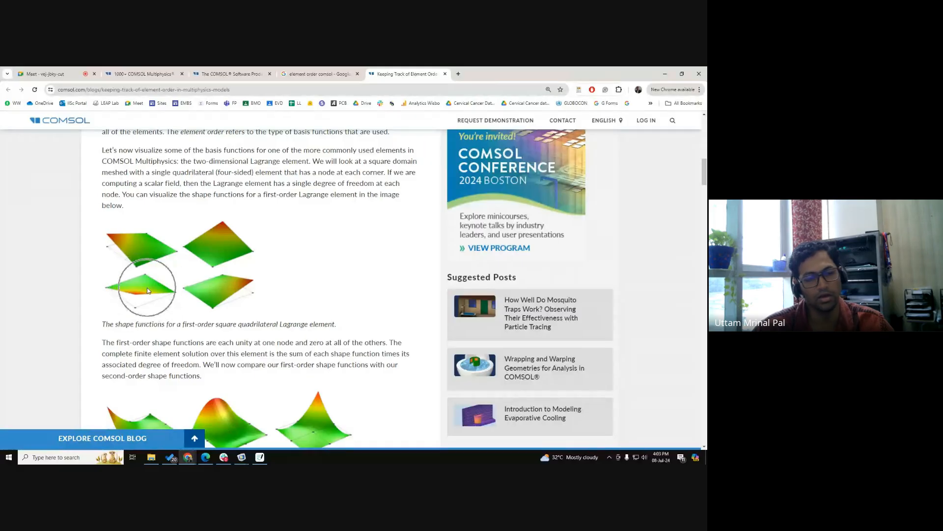
pyautogui.moveTo(184, 323); pyautogui.dragTo(346, 323)
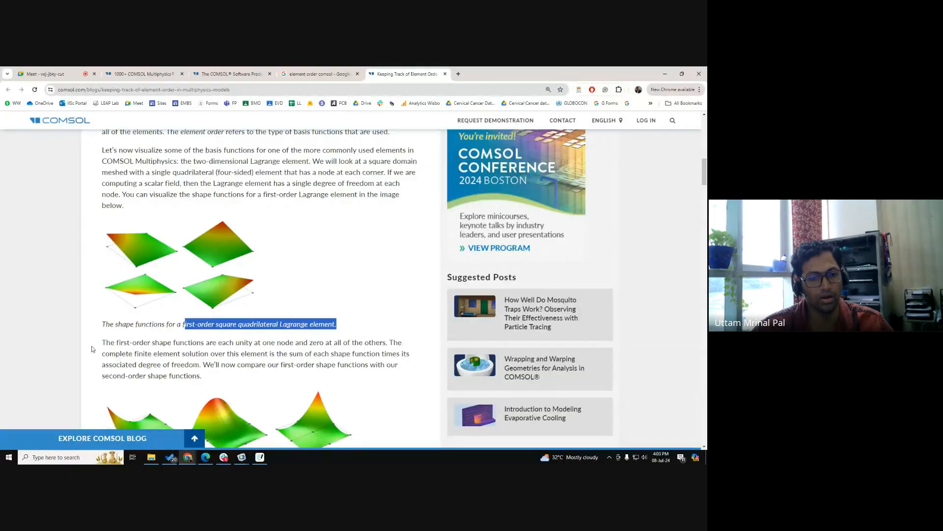
pyautogui.scroll(-1, 71, 336)
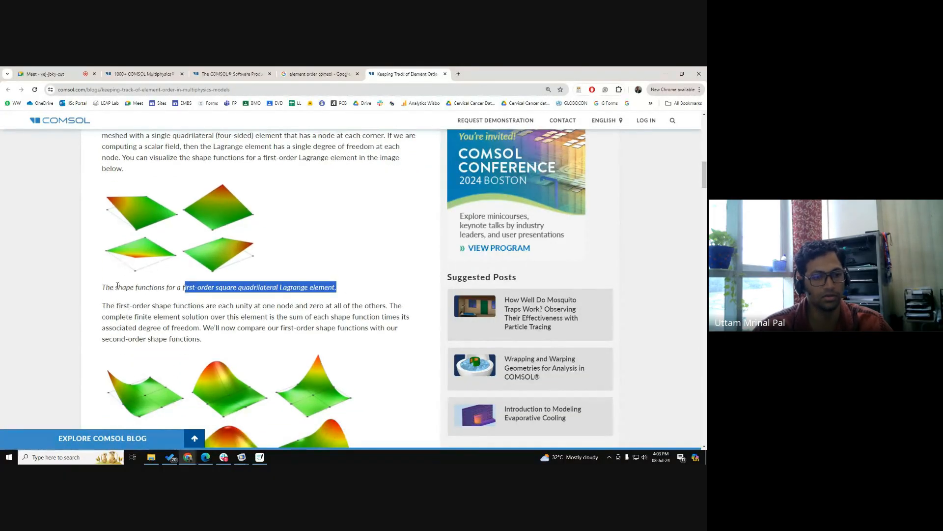
pyautogui.moveTo(117, 287); pyautogui.dragTo(176, 288)
# - Review the blog's second-order and curved-domain shape functions, revisit the first-order figure, and return to the Goodnotes page
pyautogui.scroll(-3, 103, 290)
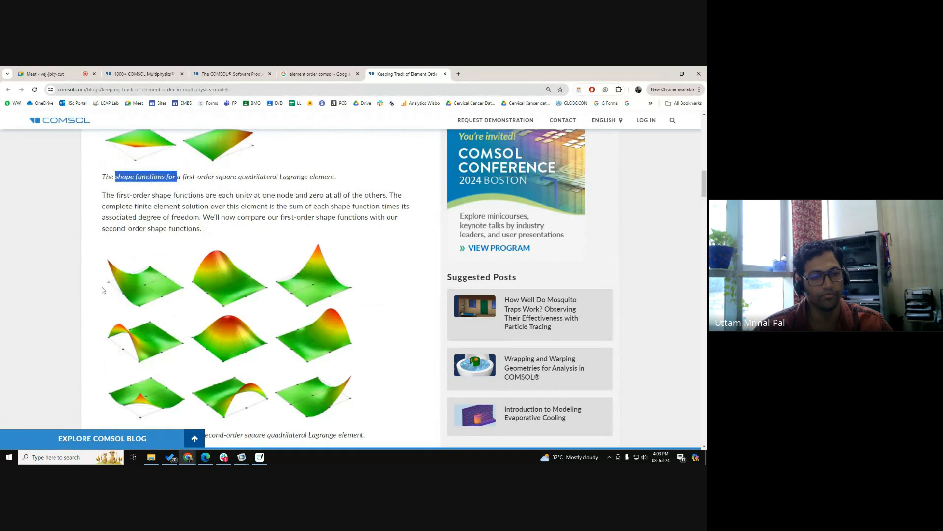
pyautogui.scroll(-1, 103, 290)
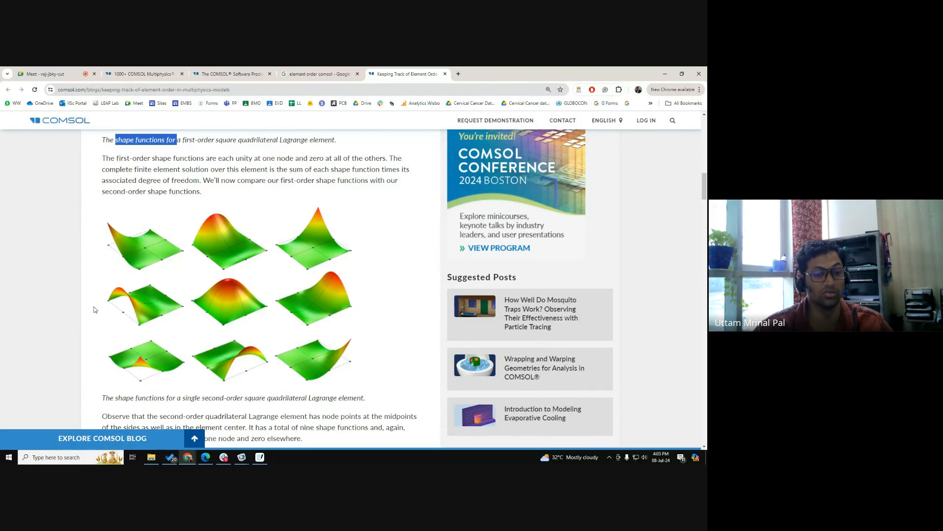
pyautogui.scroll(-1, 122, 275)
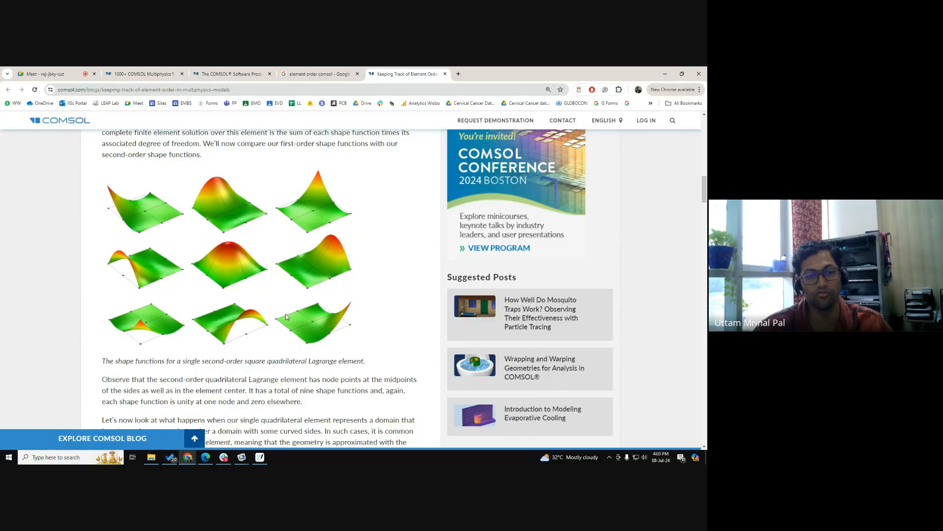
pyautogui.scroll(-10, 286, 317)
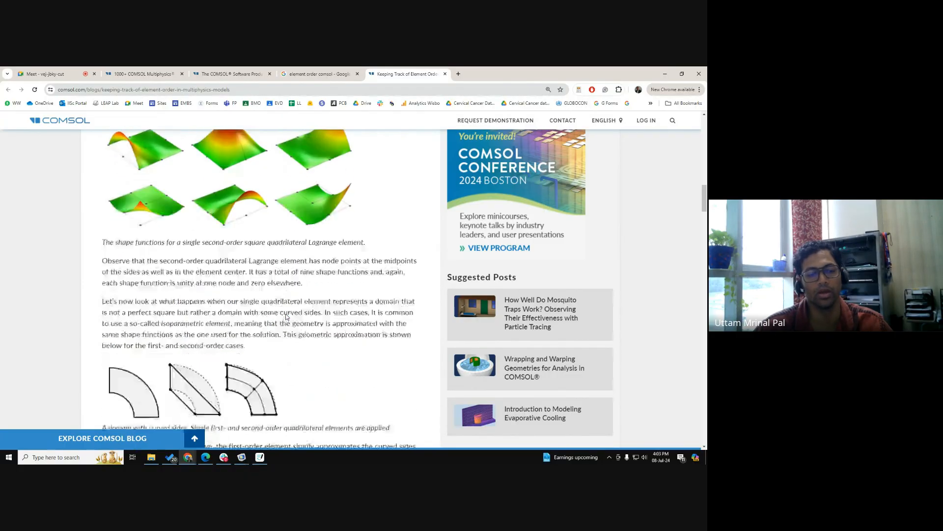
pyautogui.scroll(-10, 285, 317)
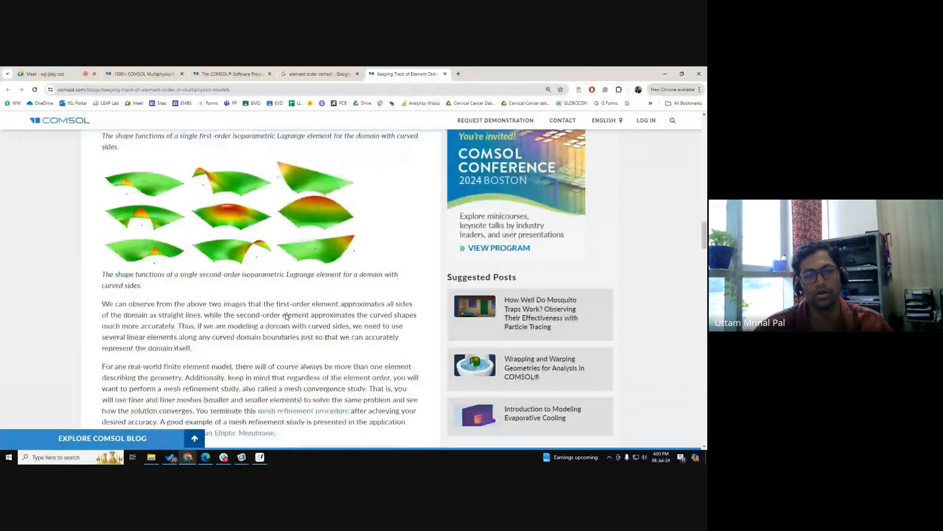
pyautogui.scroll(15, 287, 314)
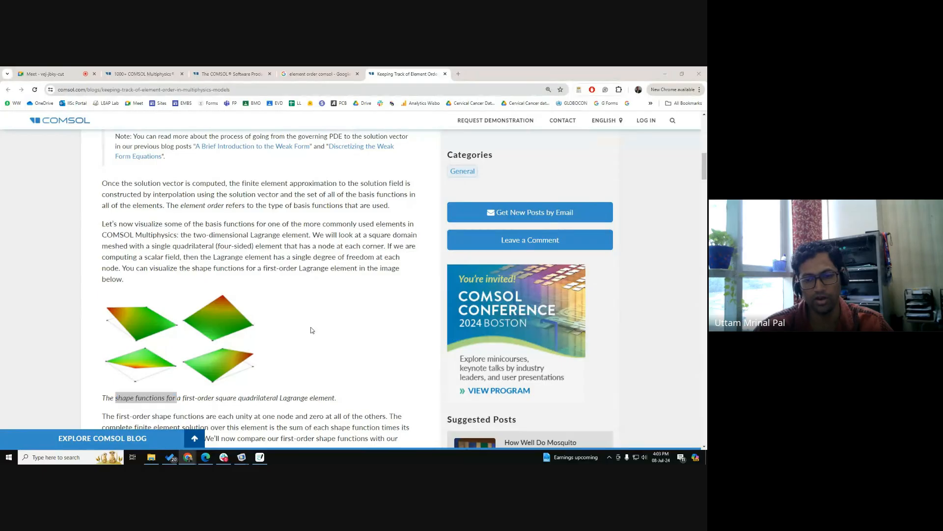
pyautogui.hotkey('alt', 'Tab')
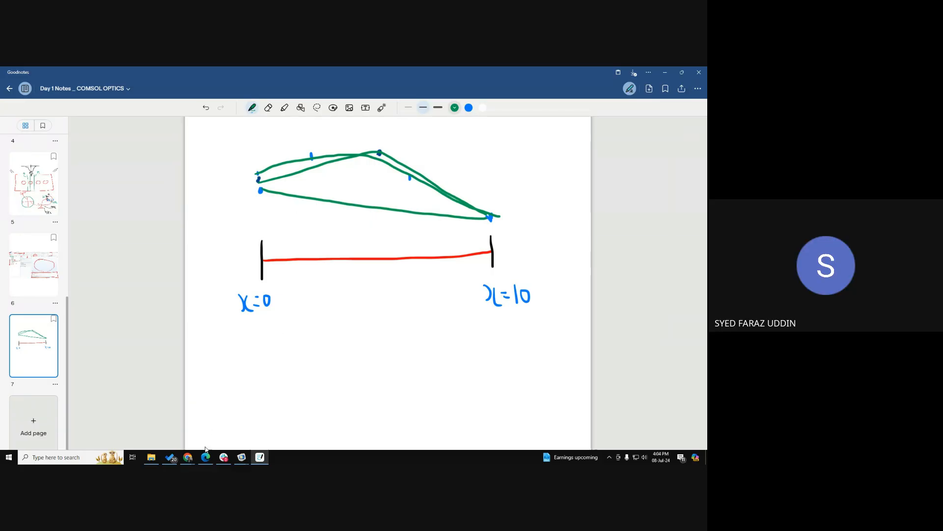
# - Switch to the Google Meet call in Chrome, look through the participant list, and return to the Goodnotes page
pyautogui.moveTo(188, 457)
pyautogui.moveTo(138, 432)
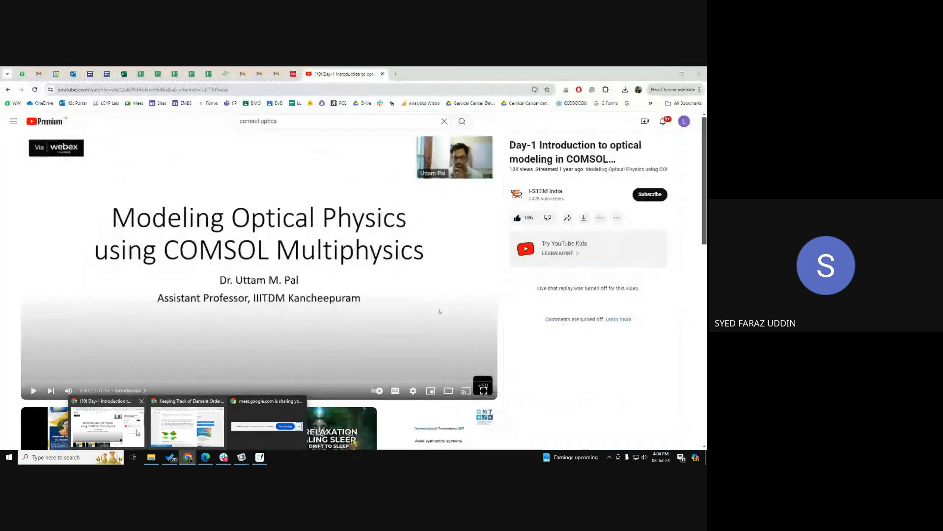
pyautogui.click(187, 425)
pyautogui.click(64, 74)
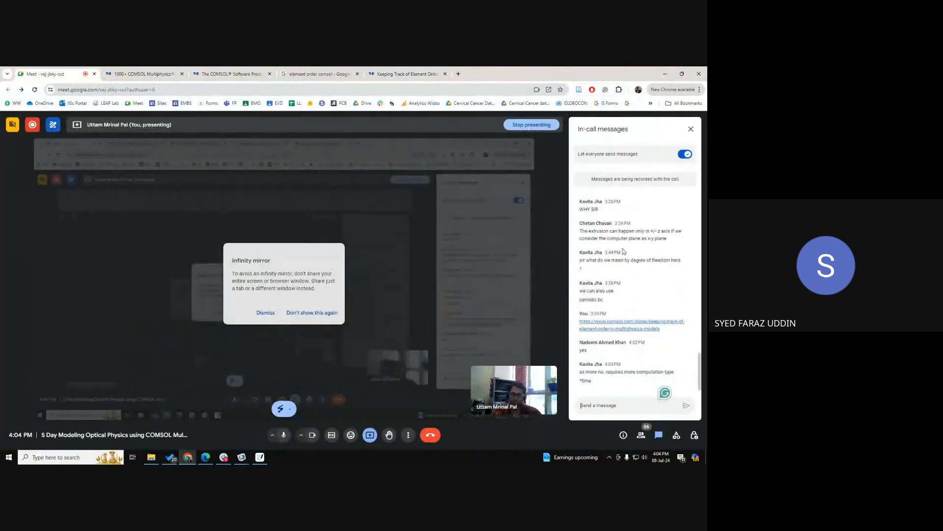
pyautogui.click(641, 435)
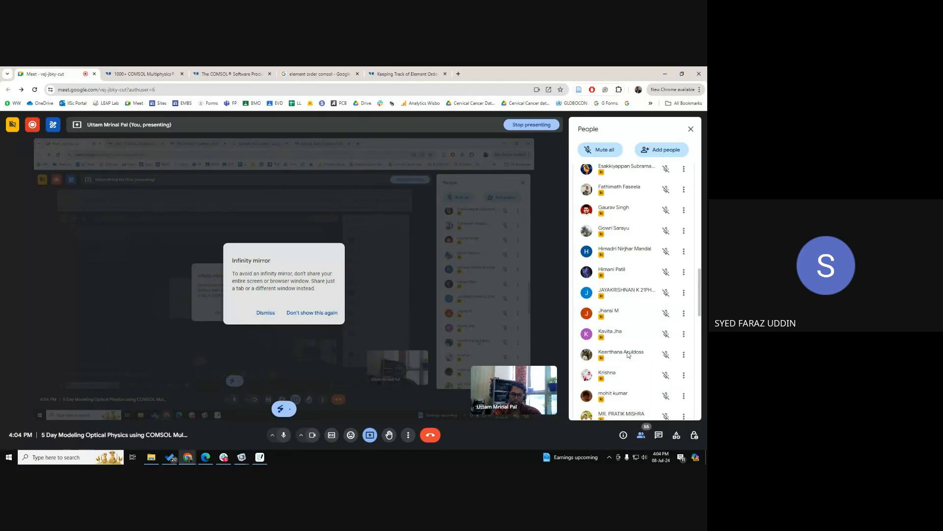
pyautogui.scroll(10, 628, 355)
pyautogui.scroll(-5, 627, 354)
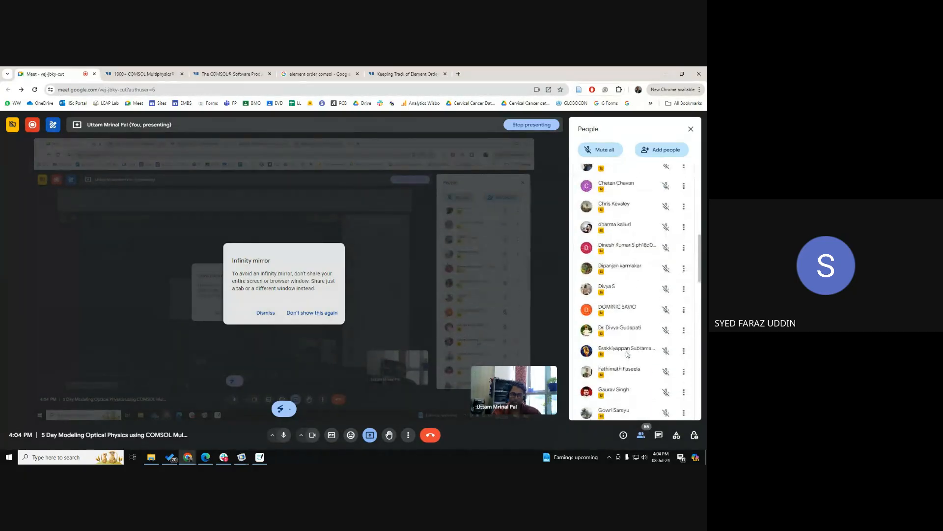
pyautogui.scroll(-10, 627, 354)
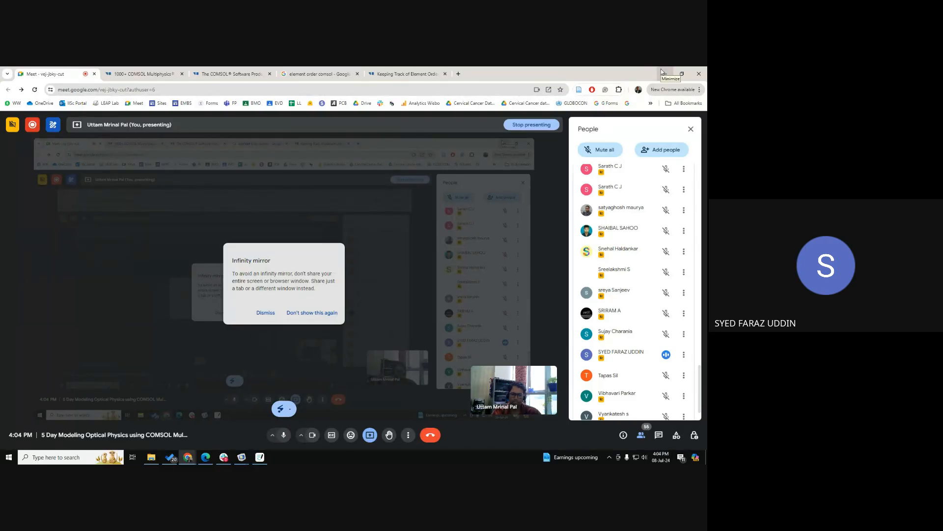
pyautogui.click(662, 68)
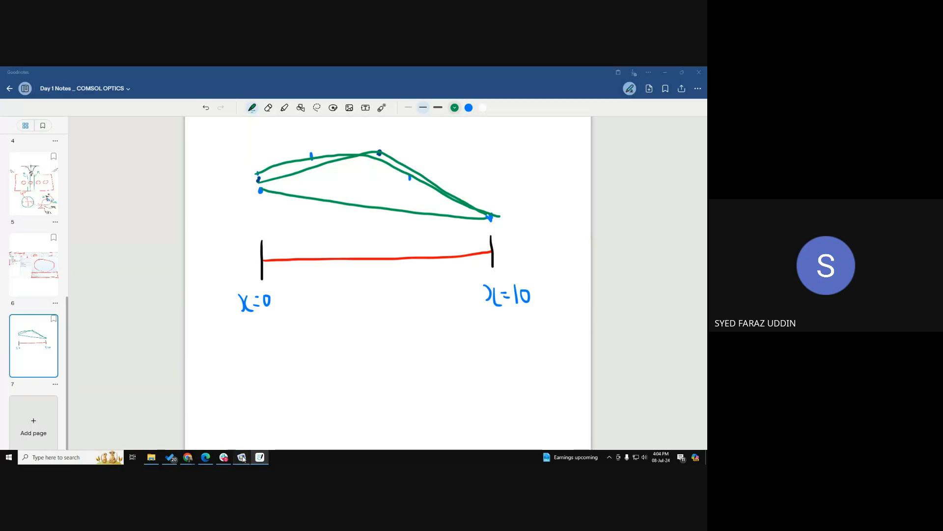
# - Switch to the untitled COMSOL model and review the electric field discretization orders offered for Electromagnetic Waves, Frequency Domain
pyautogui.moveTo(242, 457)
pyautogui.click(202, 425)
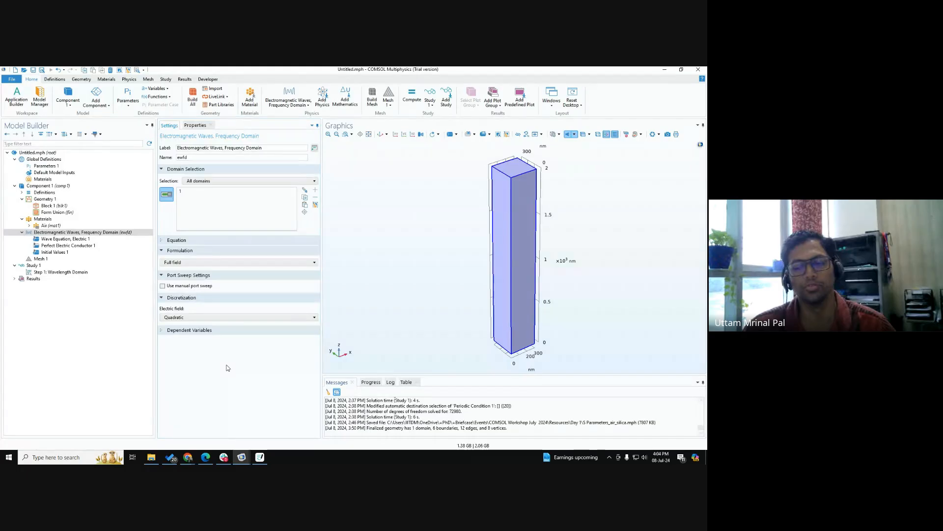
pyautogui.click(185, 318)
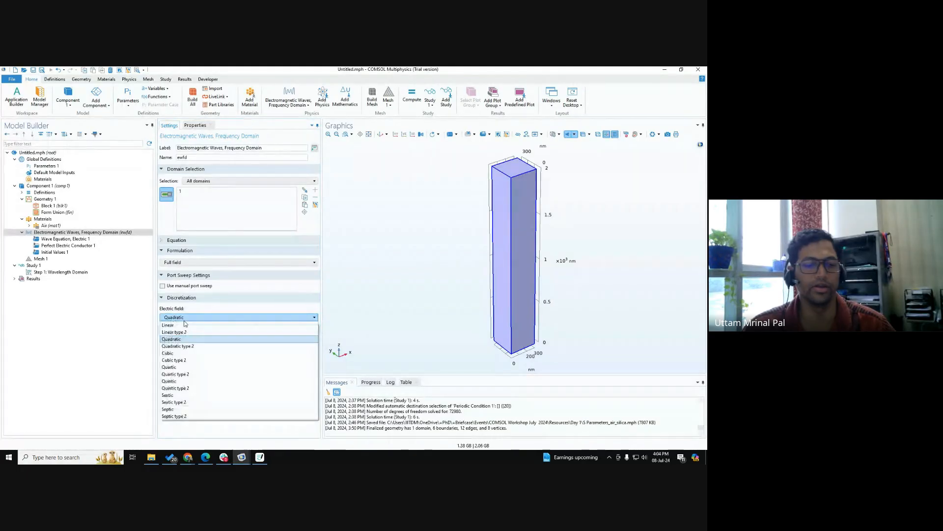
pyautogui.click(133, 338)
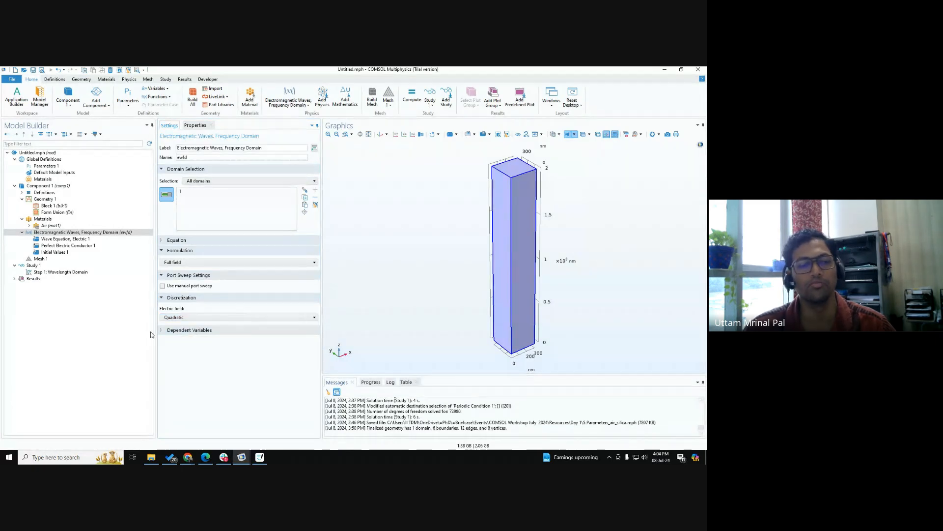
pyautogui.click(169, 318)
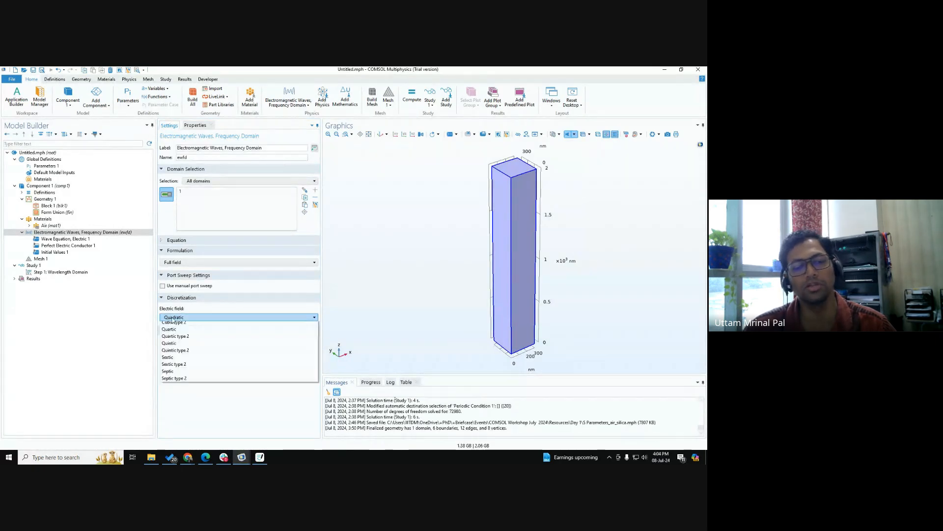
pyautogui.click(128, 329)
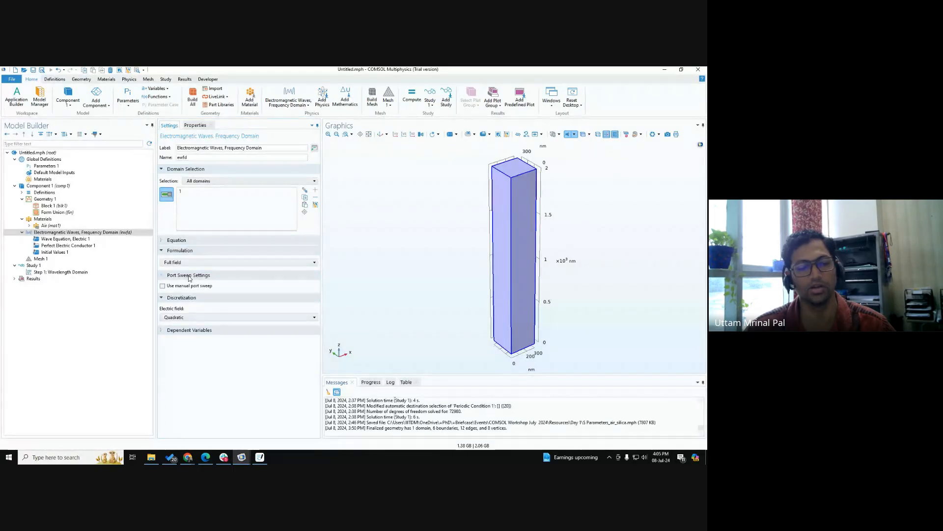
# - Recheck the higher-order electric field discretization options, view the Mesh 1 settings, and return to the Electromagnetic Waves, Frequency Domain settings
pyautogui.click(136, 326)
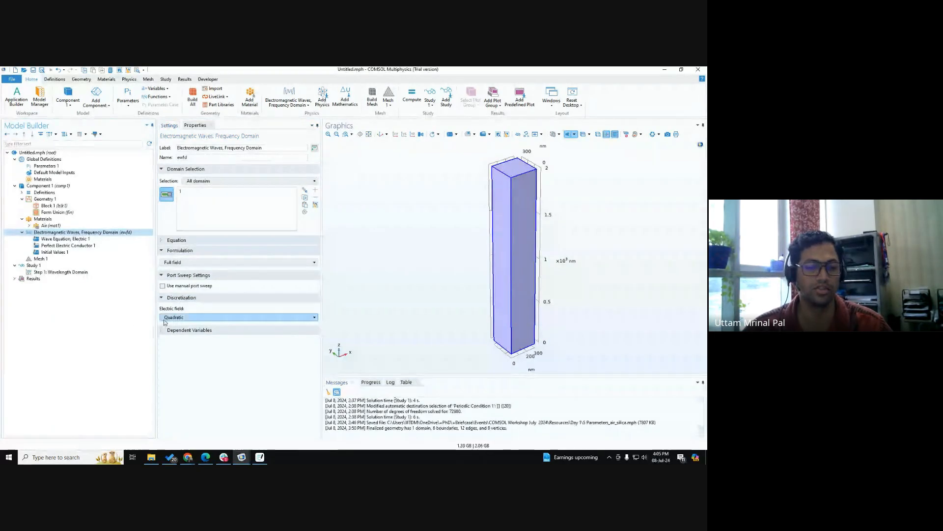
pyautogui.click(184, 317)
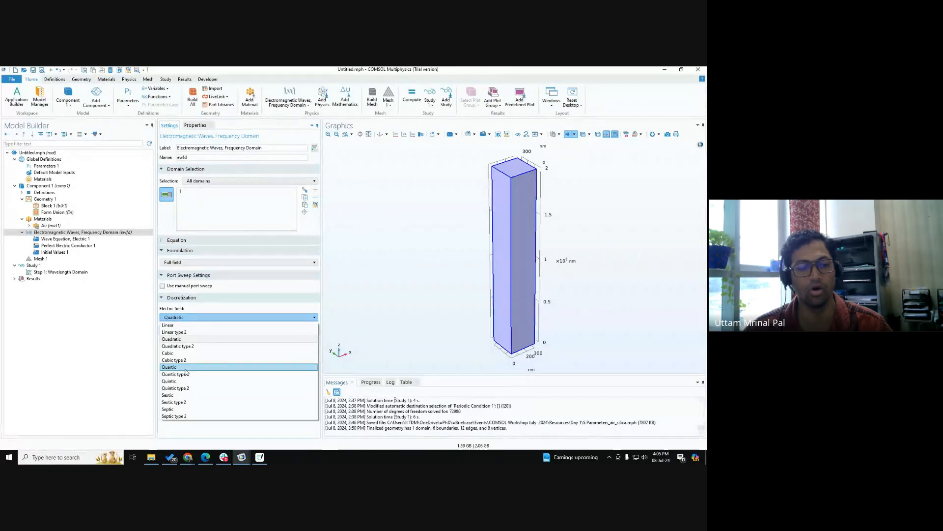
pyautogui.click(86, 352)
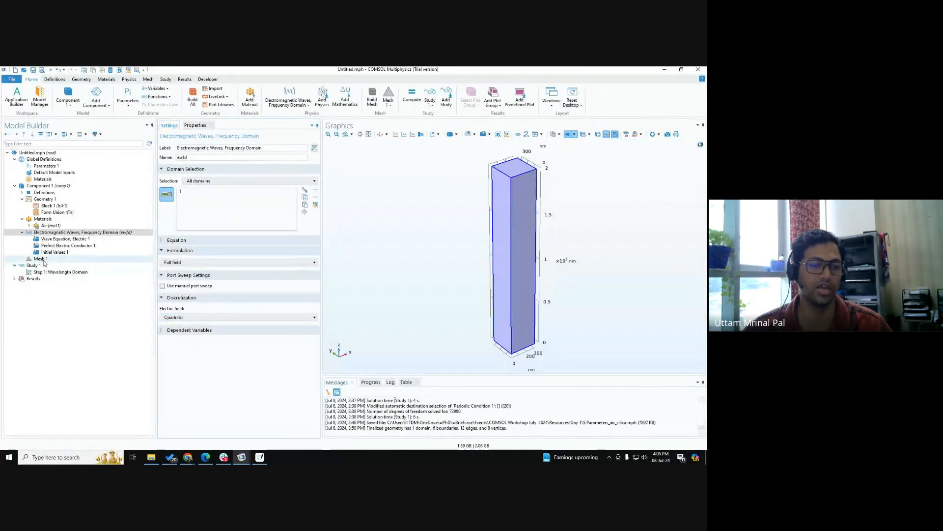
pyautogui.click(131, 259)
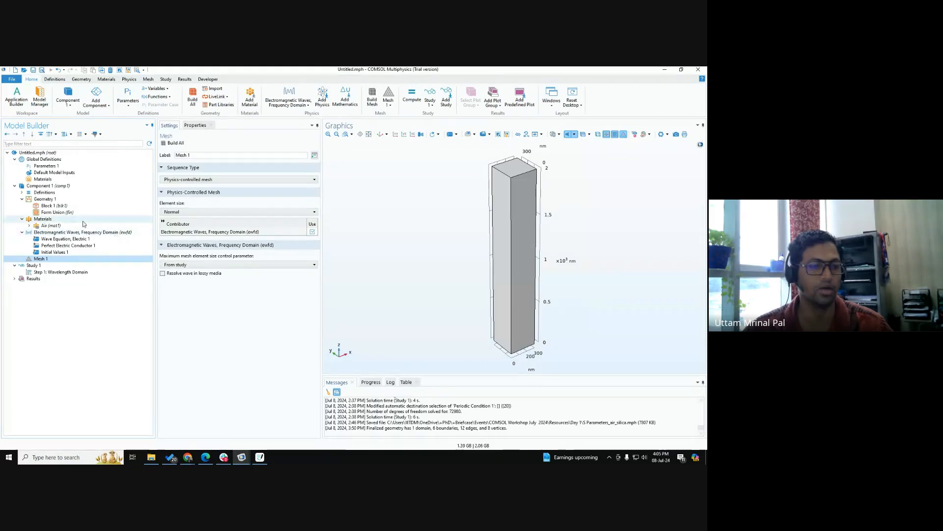
pyautogui.click(49, 233)
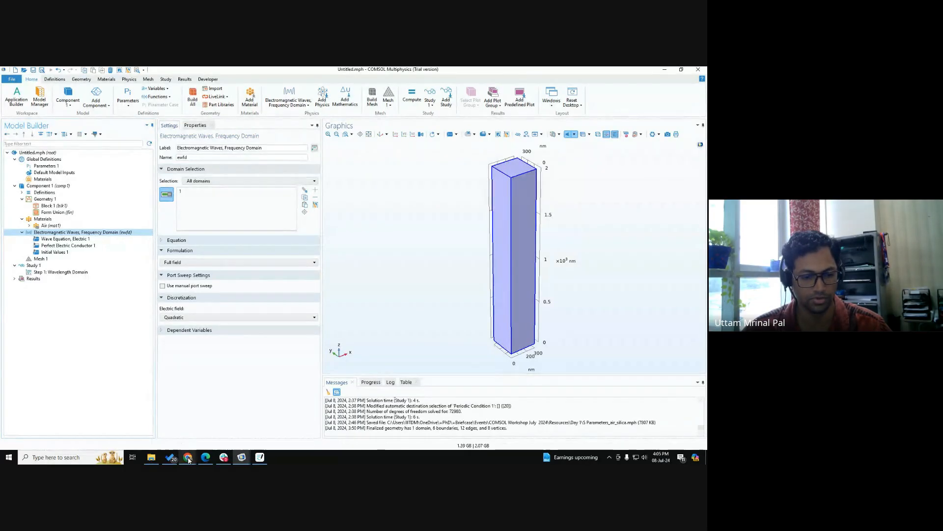
# - Switch to the COMSOL blog post on element order in Chrome and view its second-order shape functions figure
pyautogui.moveTo(190, 457)
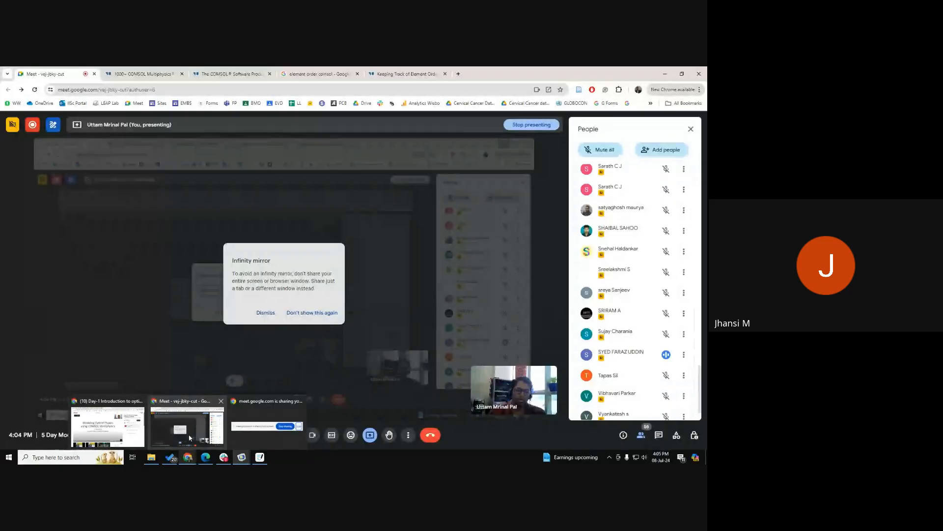
pyautogui.click(187, 437)
pyautogui.click(398, 72)
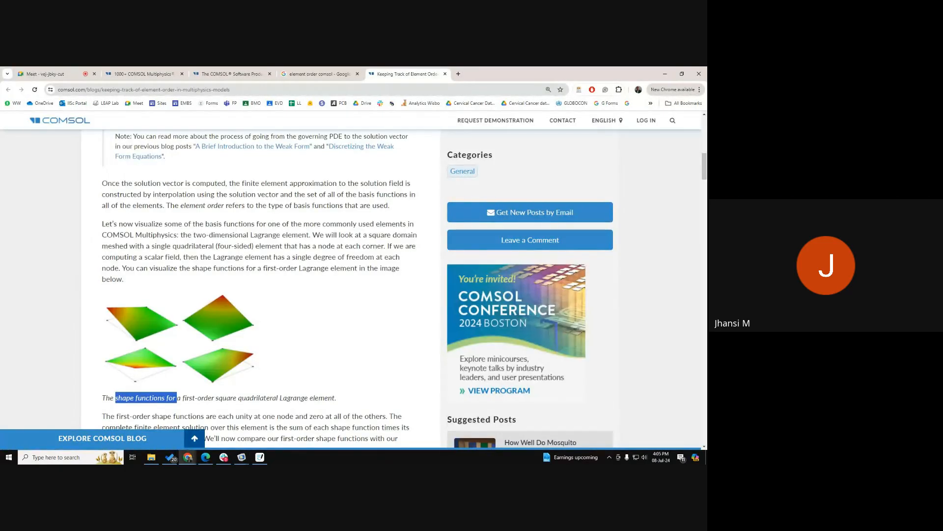
pyautogui.hotkey('alt', 'Tab')
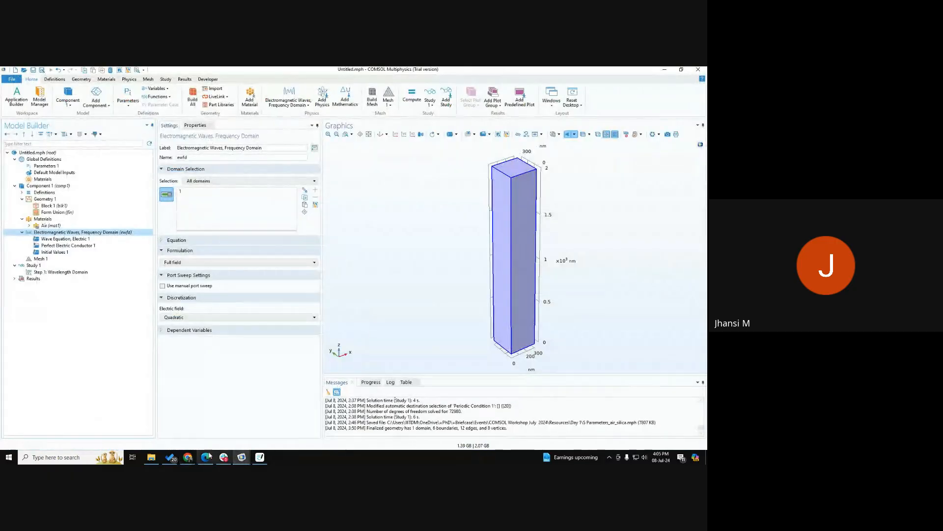
pyautogui.click(187, 457)
pyautogui.click(185, 434)
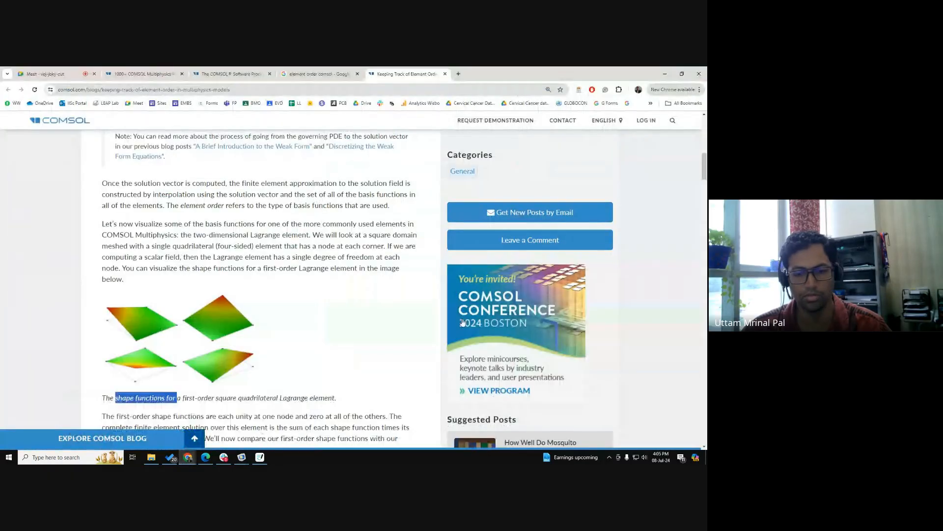
pyautogui.click(251, 89)
pyautogui.scroll(-5, 450, 78)
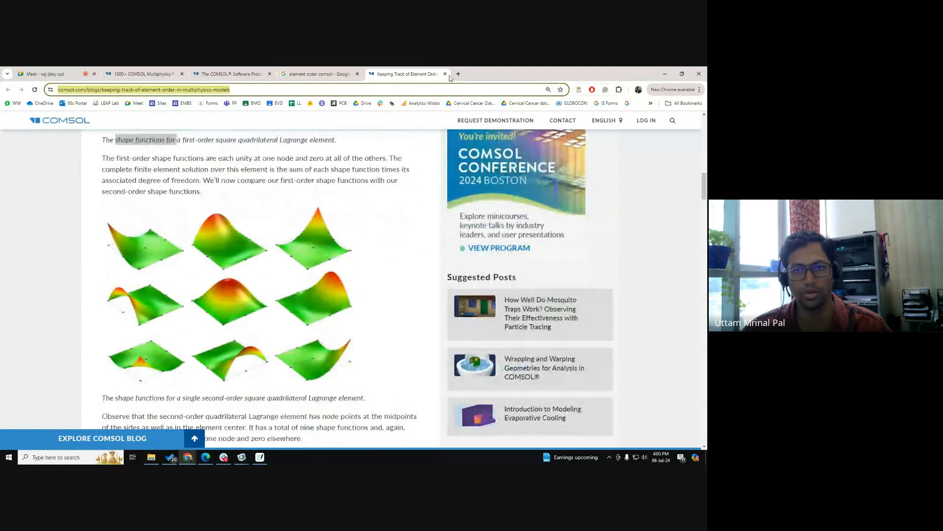
# - Reset the blog page's zoom to 100% and close its tab
pyautogui.click(548, 89)
pyautogui.click(551, 105)
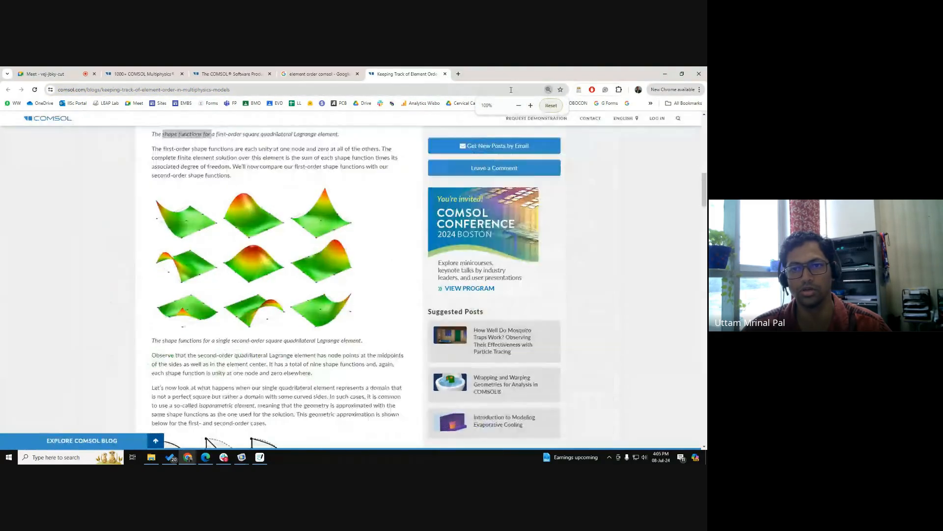
pyautogui.click(445, 74)
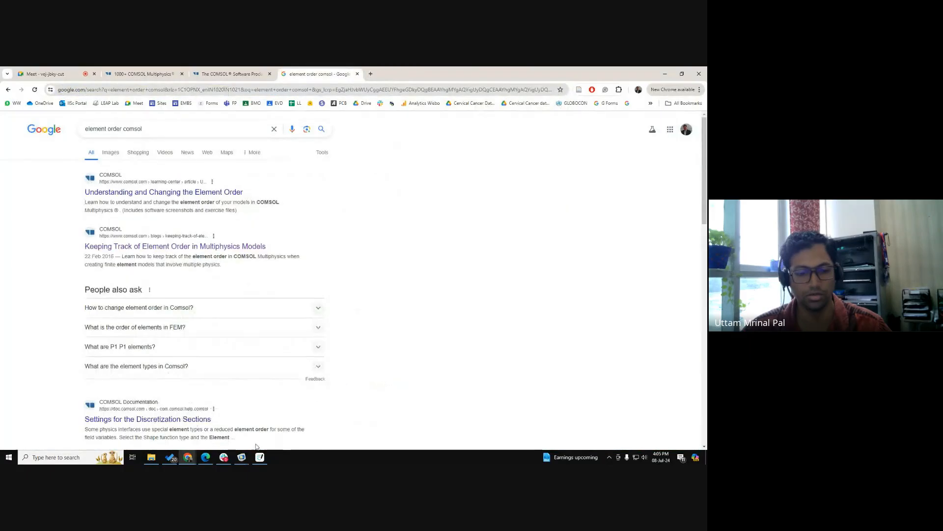
# - Read the in-call messages of the Google Meet call and close the chat
pyautogui.moveTo(195, 460)
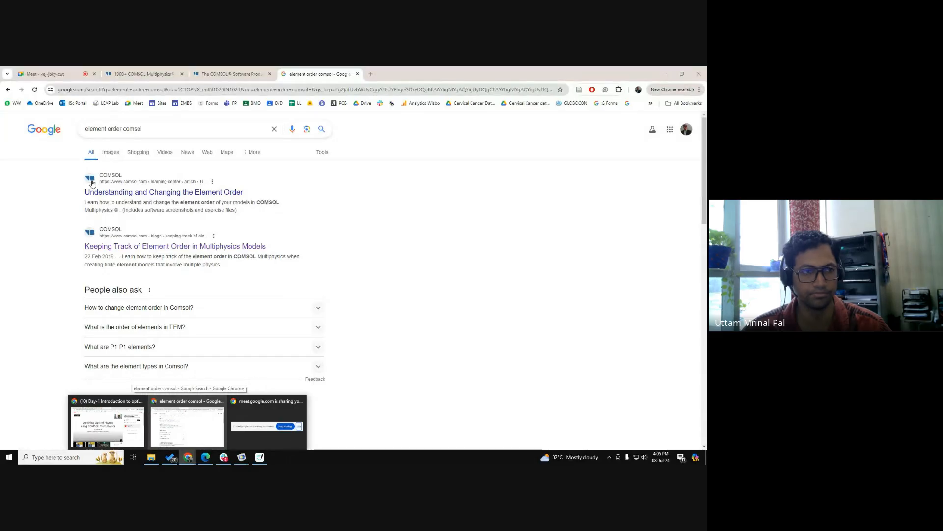
pyautogui.click(63, 71)
pyautogui.click(659, 435)
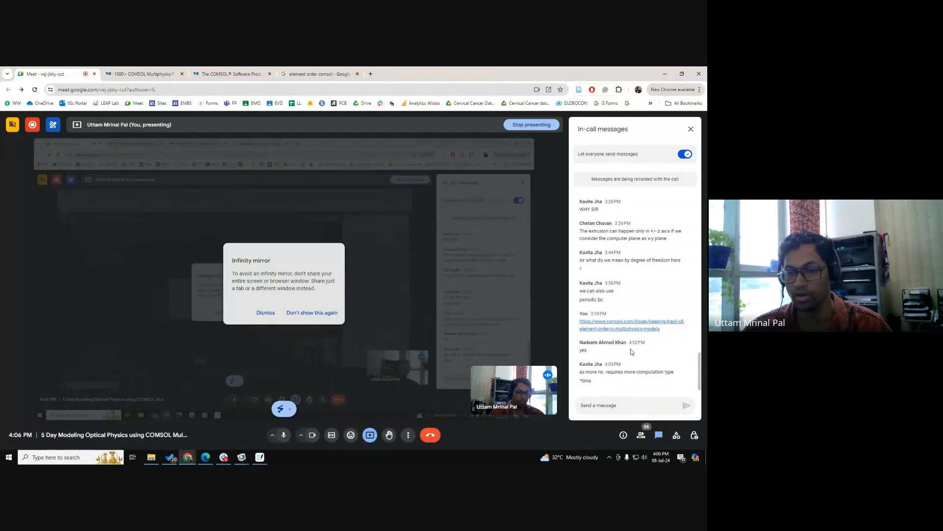
pyautogui.click(690, 129)
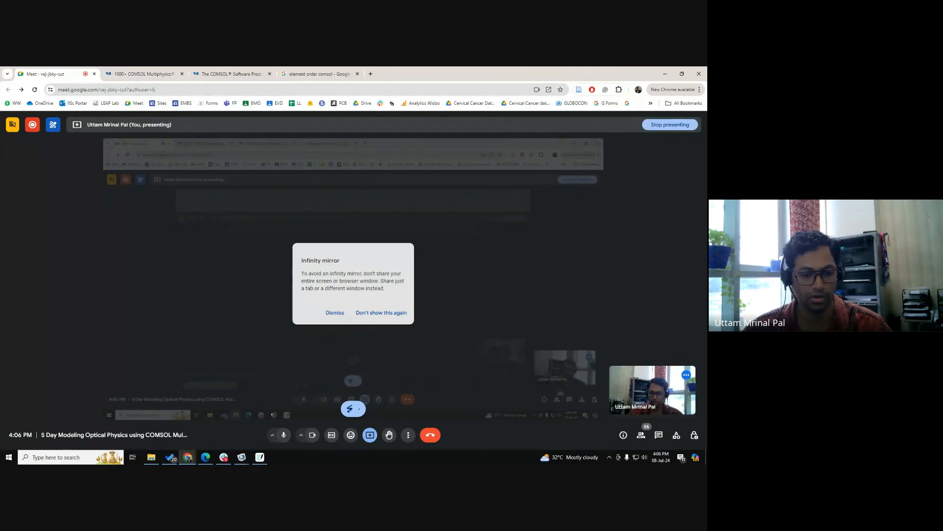
# - Switch to the untitled COMSOL model and add a Port condition to Electromagnetic Waves, Frequency Domain
pyautogui.moveTo(243, 457)
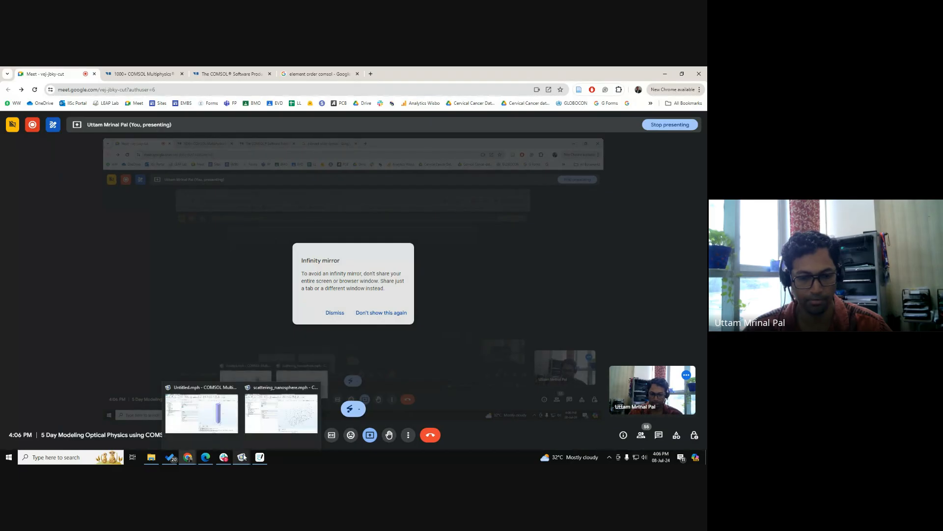
pyautogui.click(207, 424)
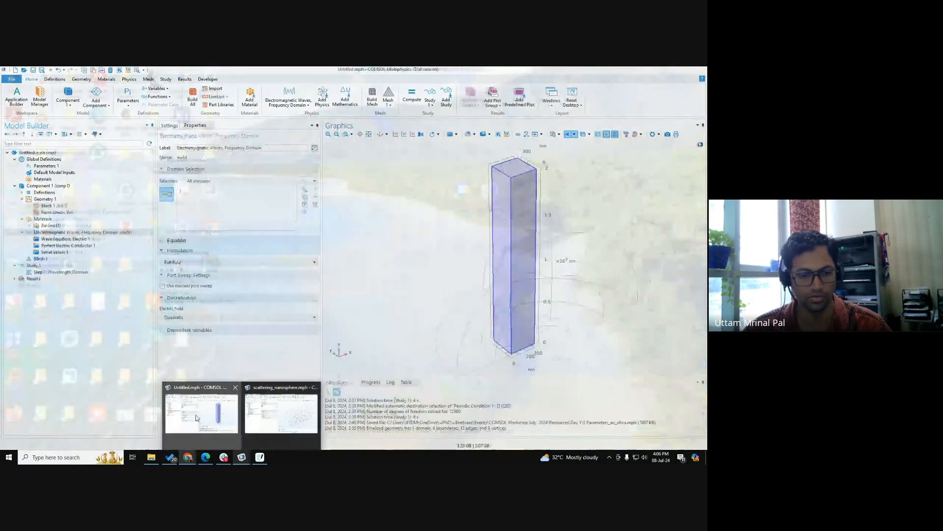
pyautogui.click(204, 417)
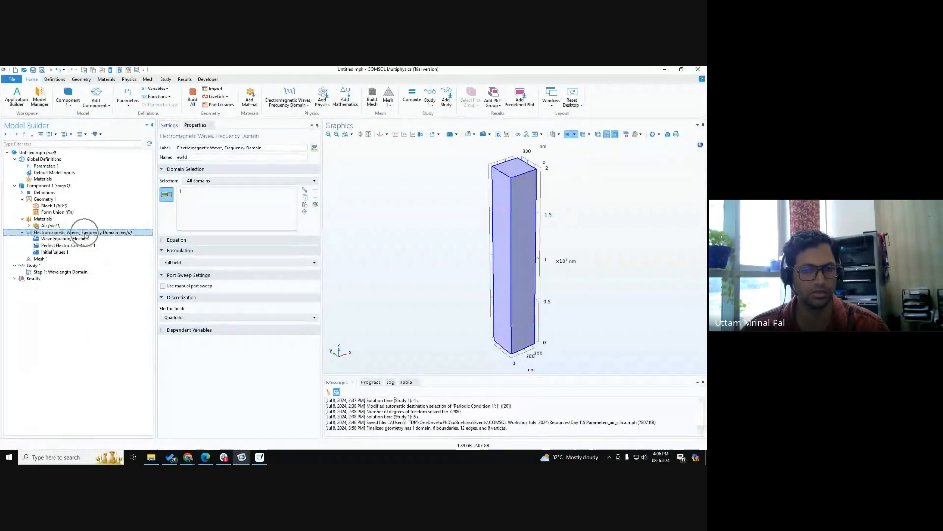
pyautogui.press('ctrl')
pyautogui.press('ctrl')
pyautogui.press('ctrl')
pyautogui.press('ctrl')
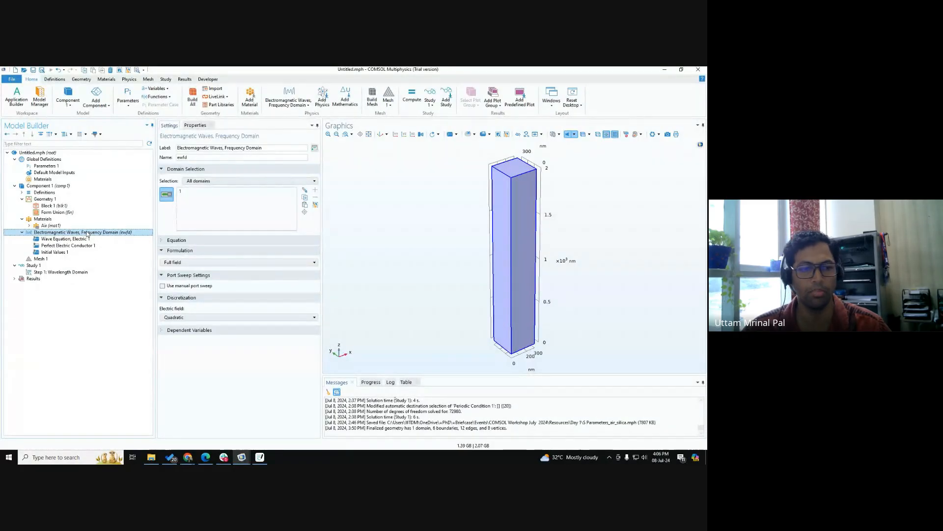
pyautogui.press('ctrl')
pyautogui.press('ctrl')
pyautogui.press('ctrl')
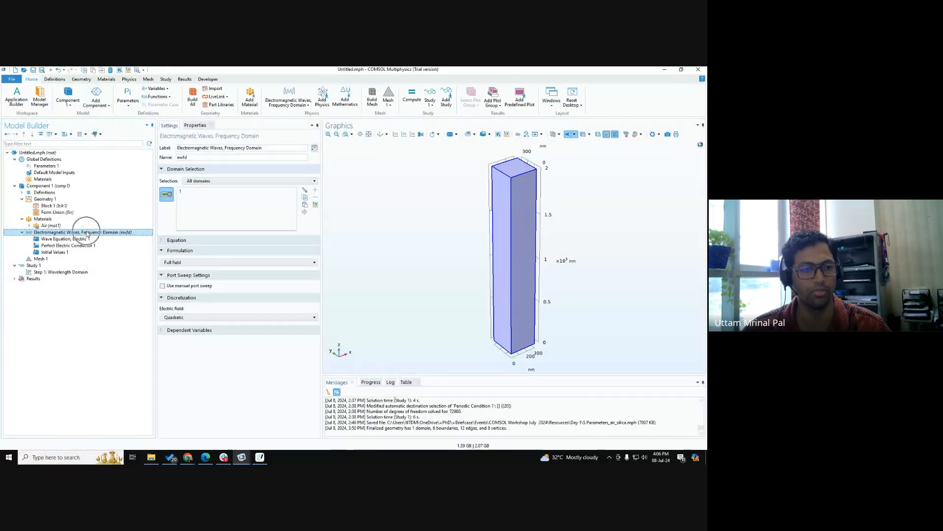
pyautogui.rightClick(86, 234)
pyautogui.press('ctrl')
pyautogui.press('ctrl')
pyautogui.press('ctrl')
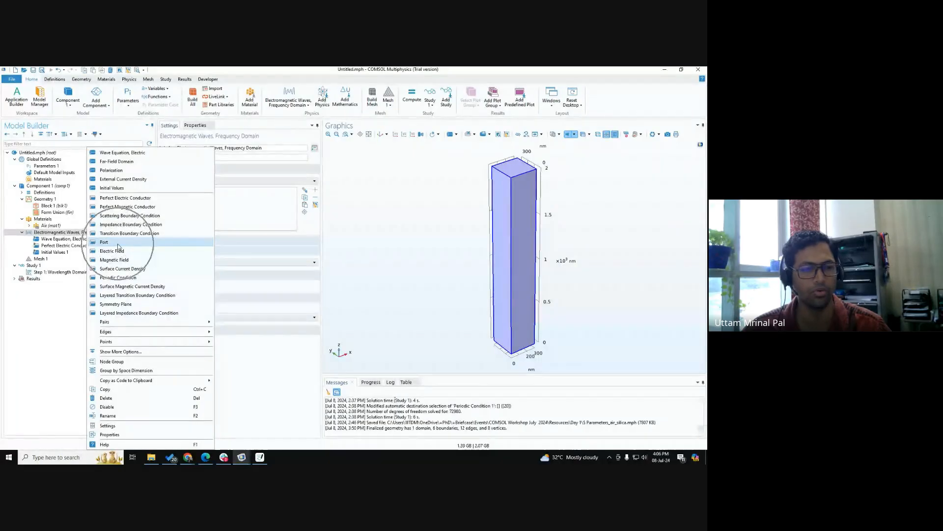
pyautogui.click(118, 243)
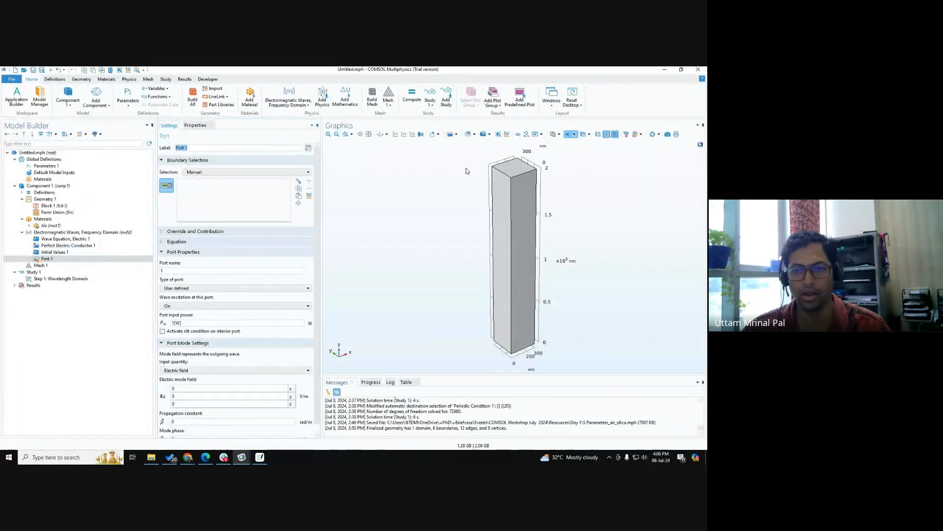
# - Assign the block's top face to the new port and open the choices for its port type
pyautogui.press('ctrl')
pyautogui.click(514, 173)
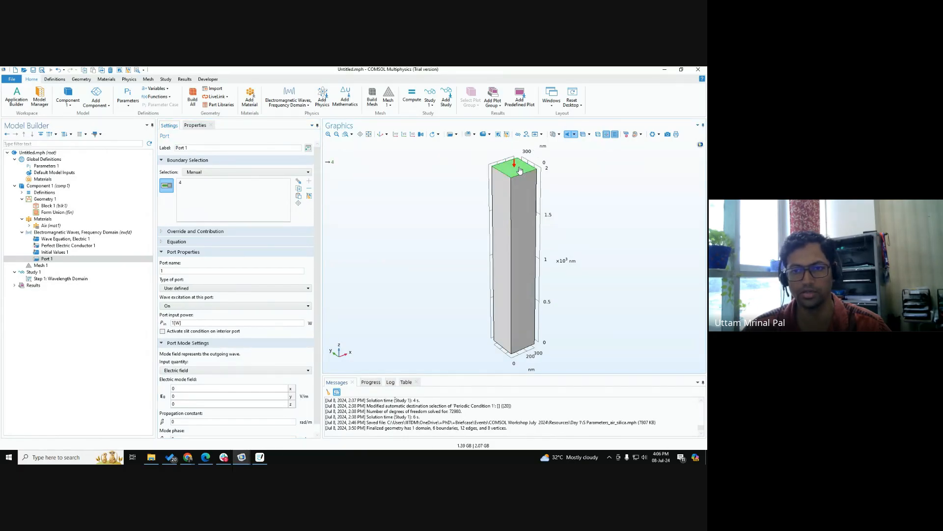
pyautogui.scroll(-1, 200, 283)
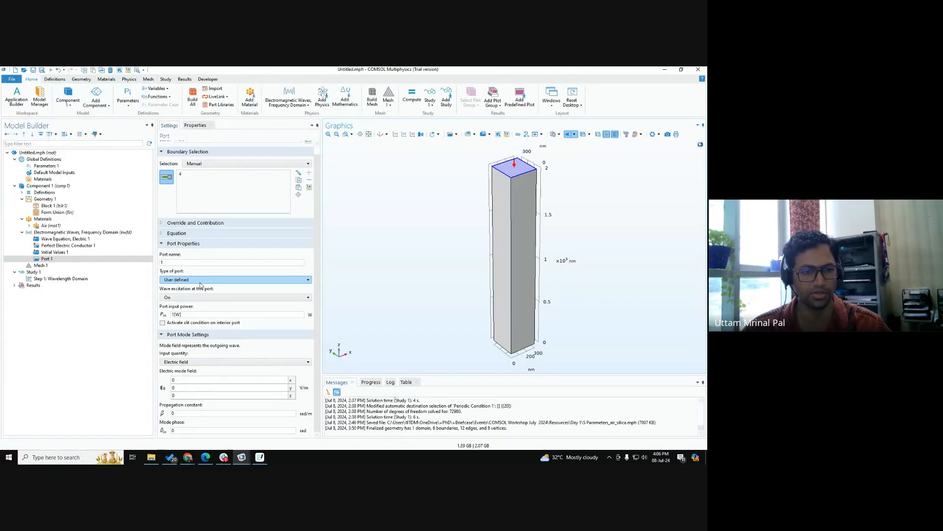
pyautogui.click(200, 284)
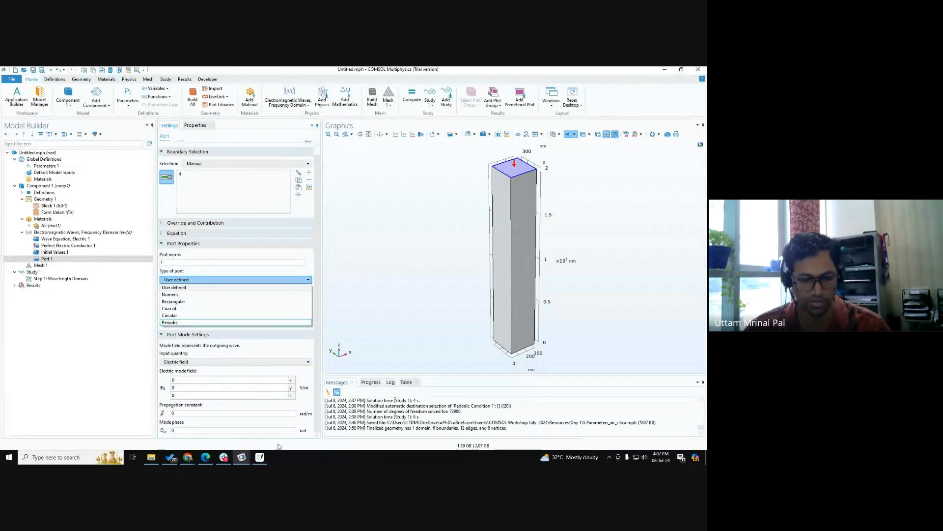
# - Switch to the Goodnotes page and draw a wide green rectangle below the x=0 to x=10 line
pyautogui.click(260, 457)
pyautogui.scroll(-2, 253, 403)
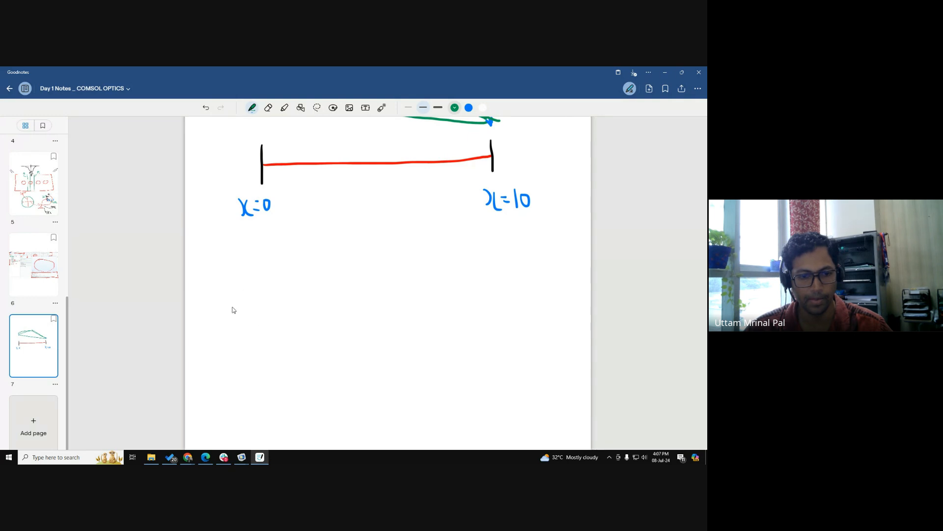
pyautogui.moveTo(224, 317); pyautogui.dragTo(222, 416)
pyautogui.moveTo(222, 314)
pyautogui.mouseDown()
pyautogui.moveTo(540, 313)
pyautogui.moveTo(554, 421)
pyautogui.moveTo(214, 426)
pyautogui.moveTo(219, 418)
pyautogui.mouseUp()
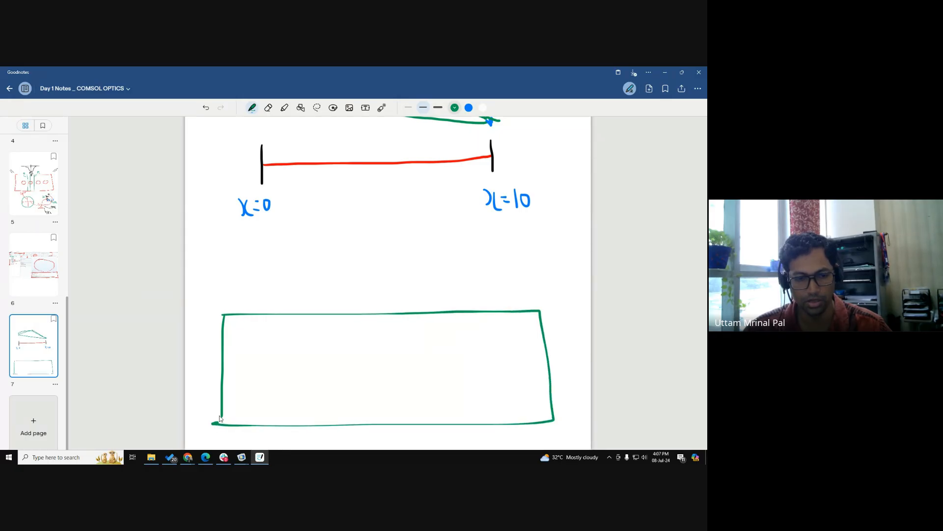
# - Divide the green rectangle with a horizontal line and label the upper layer Air and the lower layer Si
pyautogui.moveTo(223, 379)
pyautogui.mouseDown()
pyautogui.moveTo(546, 375)
pyautogui.moveTo(565, 399)
pyautogui.mouseUp()
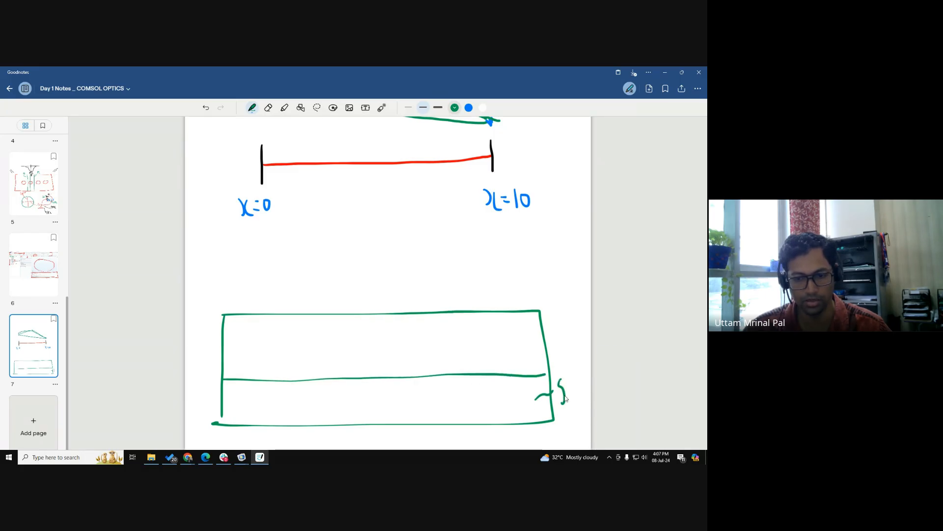
pyautogui.click(569, 380)
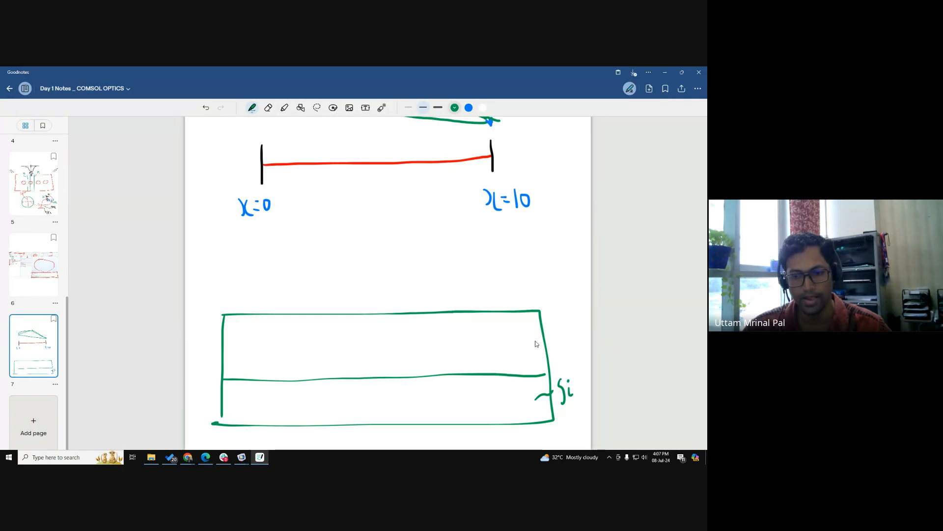
pyautogui.moveTo(535, 340)
pyautogui.mouseDown()
pyautogui.moveTo(551, 325)
pyautogui.moveTo(570, 328)
pyautogui.moveTo(582, 310)
pyautogui.mouseUp()
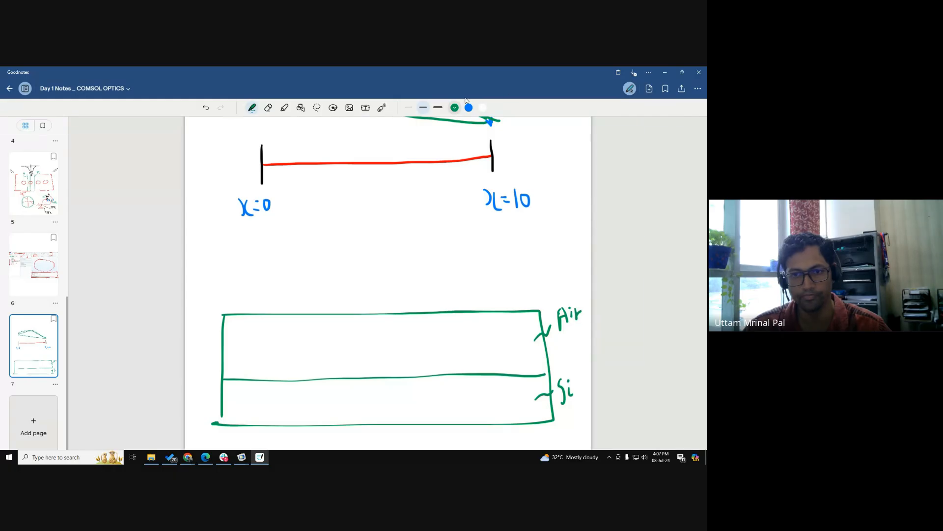
# - Sketch four slanted rods in black along the boundary between the Air and Si layers
pyautogui.click(454, 107)
pyautogui.click(419, 145)
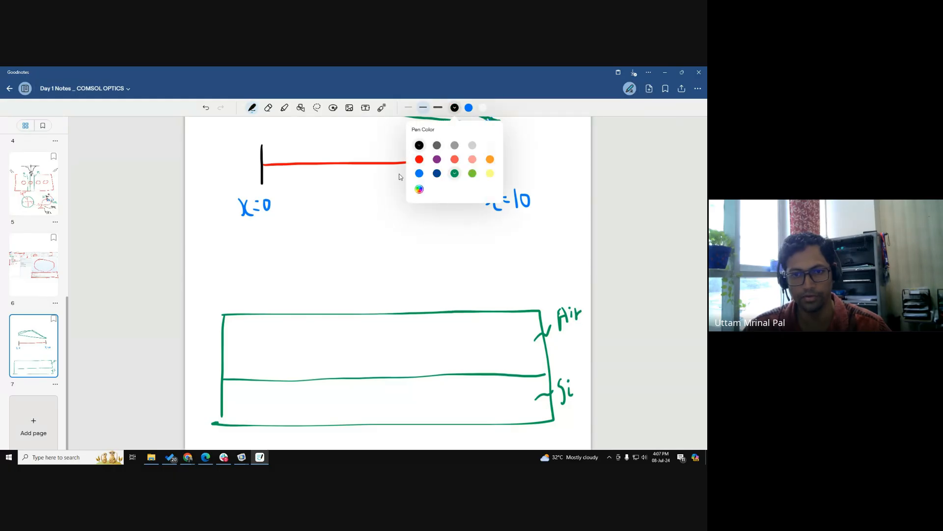
pyautogui.click(247, 376)
pyautogui.moveTo(244, 375); pyautogui.dragTo(305, 346)
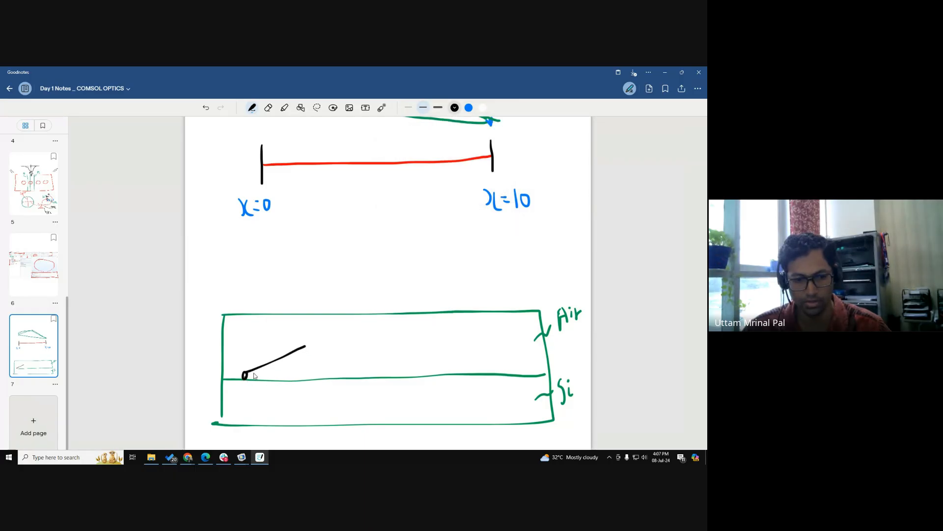
pyautogui.moveTo(254, 376)
pyautogui.mouseDown()
pyautogui.moveTo(306, 349)
pyautogui.moveTo(382, 357)
pyautogui.mouseUp()
pyautogui.moveTo(315, 377)
pyautogui.mouseDown()
pyautogui.moveTo(380, 360)
pyautogui.moveTo(401, 377)
pyautogui.moveTo(452, 344)
pyautogui.moveTo(402, 384)
pyautogui.mouseUp()
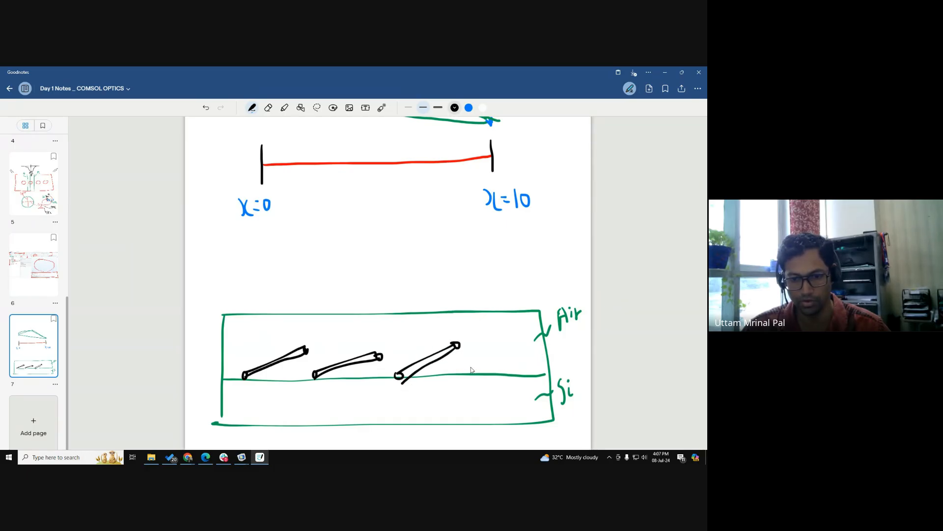
pyautogui.moveTo(514, 341)
pyautogui.mouseDown()
pyautogui.moveTo(496, 362)
pyautogui.moveTo(466, 372)
pyautogui.mouseUp()
# - Set the pen color to green and add receding top and side edges to turn the rectangle into a 3D box
pyautogui.click(454, 107)
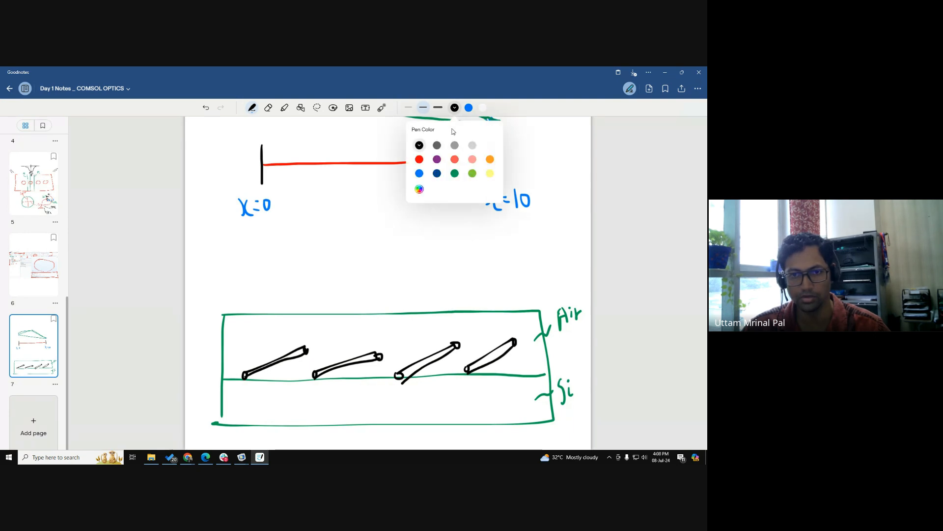
pyautogui.click(455, 174)
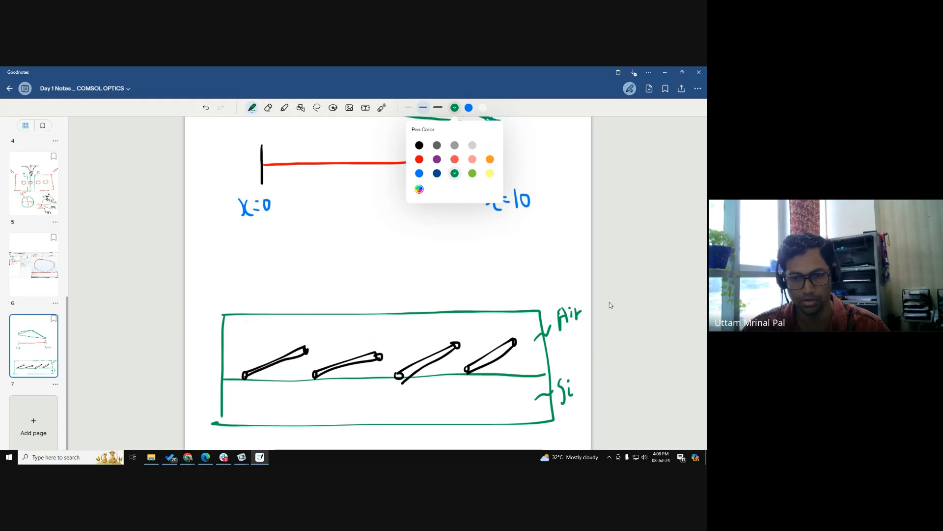
pyautogui.click(555, 109)
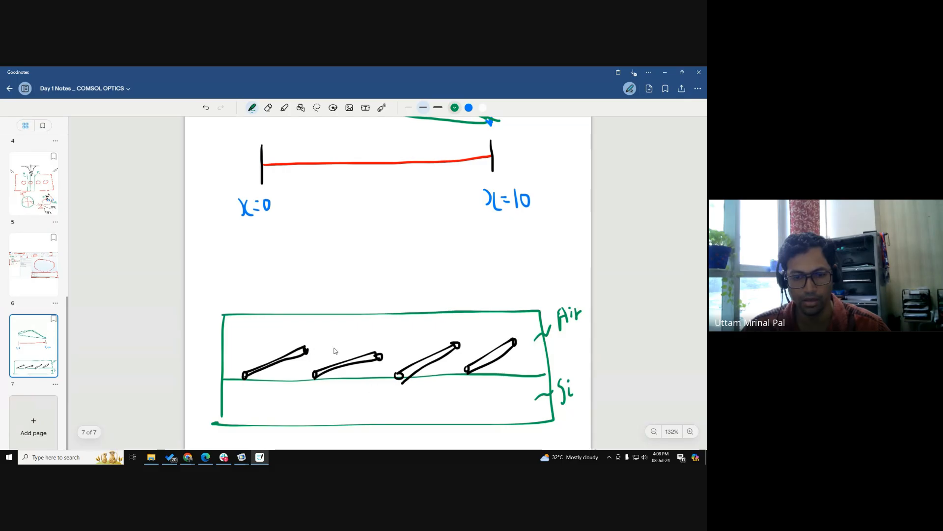
pyautogui.moveTo(317, 285)
pyautogui.mouseDown()
pyautogui.moveTo(559, 275)
pyautogui.moveTo(582, 379)
pyautogui.moveTo(554, 416)
pyautogui.mouseUp()
pyautogui.moveTo(322, 284); pyautogui.dragTo(245, 320)
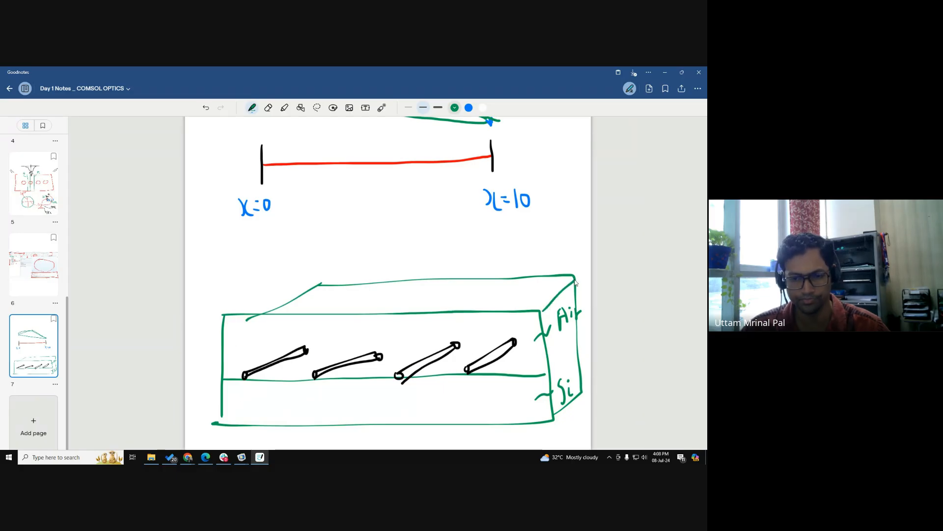
# - Add a blank page 8 to the notes, revisit the box sketch on page 7, and move on to the new page
pyautogui.click(33, 423)
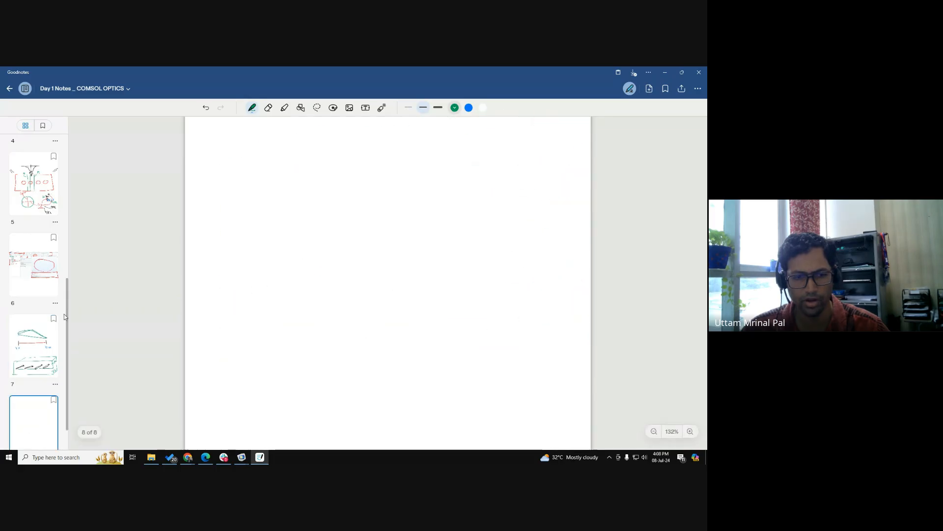
pyautogui.click(40, 286)
pyautogui.scroll(-5, 308, 311)
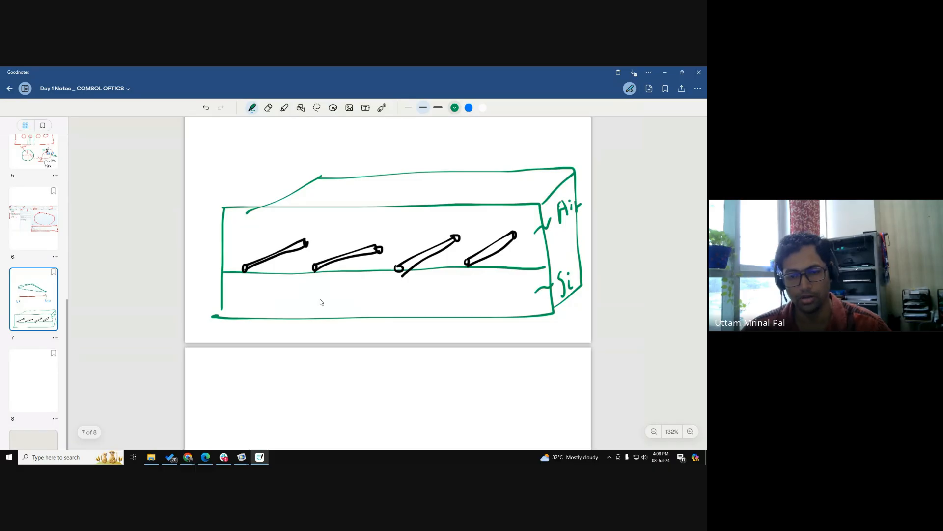
pyautogui.scroll(-3, 320, 301)
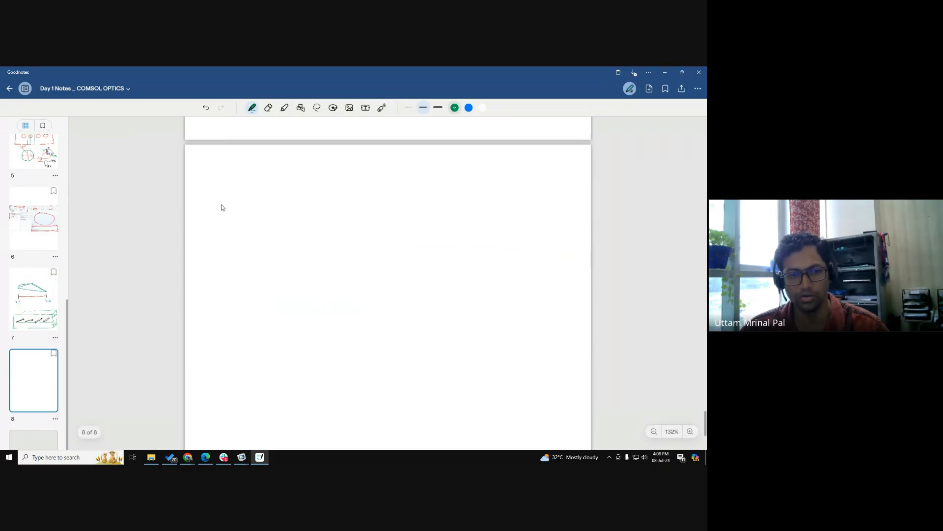
# - Draw a wide green rectangle on page 8, split it with a horizontal line, and label the layers Air and Si
pyautogui.moveTo(221, 205)
pyautogui.mouseDown()
pyautogui.moveTo(227, 322)
pyautogui.moveTo(553, 196)
pyautogui.moveTo(568, 303)
pyautogui.moveTo(364, 323)
pyautogui.moveTo(229, 322)
pyautogui.mouseUp()
pyautogui.moveTo(223, 268); pyautogui.dragTo(576, 259)
pyautogui.moveTo(519, 286); pyautogui.dragTo(525, 301)
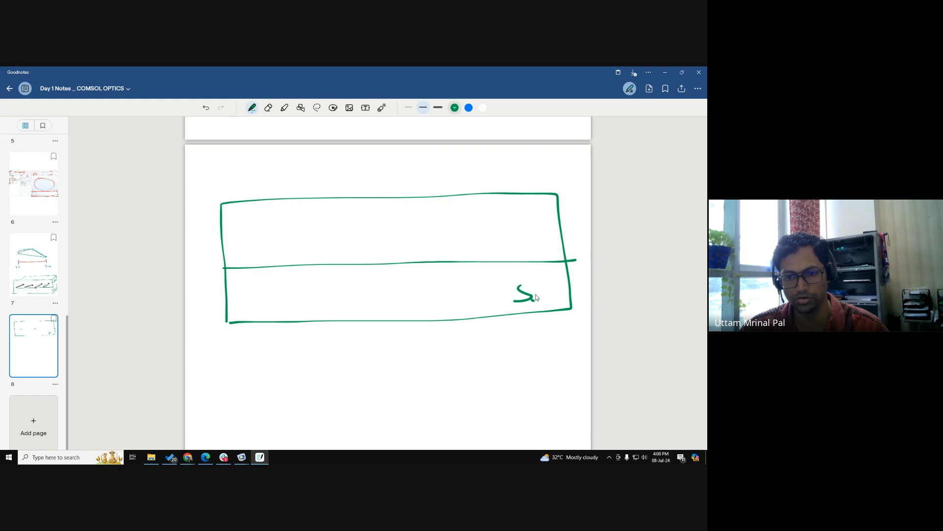
pyautogui.hotkey('ctrl', 'z')
pyautogui.moveTo(540, 231); pyautogui.dragTo(552, 216)
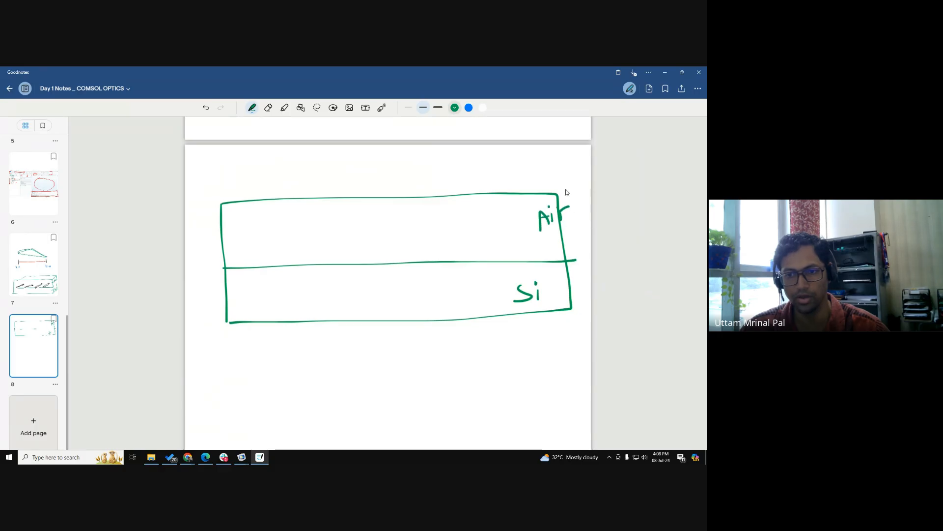
pyautogui.hotkey('ctrl', 'z')
pyautogui.moveTo(564, 219); pyautogui.dragTo(574, 205)
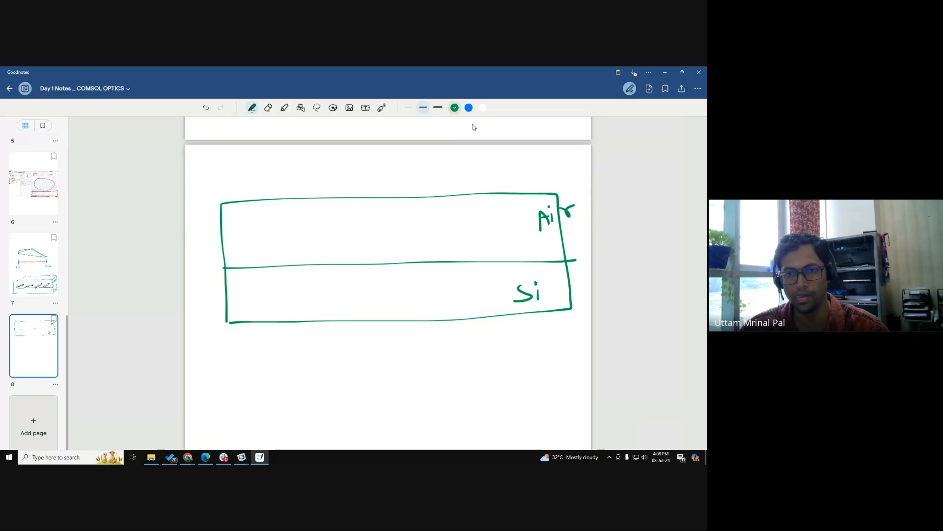
# - Set the pen color to black and draw a row of seven small circles along the boundary between Air and Si
pyautogui.click(454, 109)
pyautogui.click(419, 145)
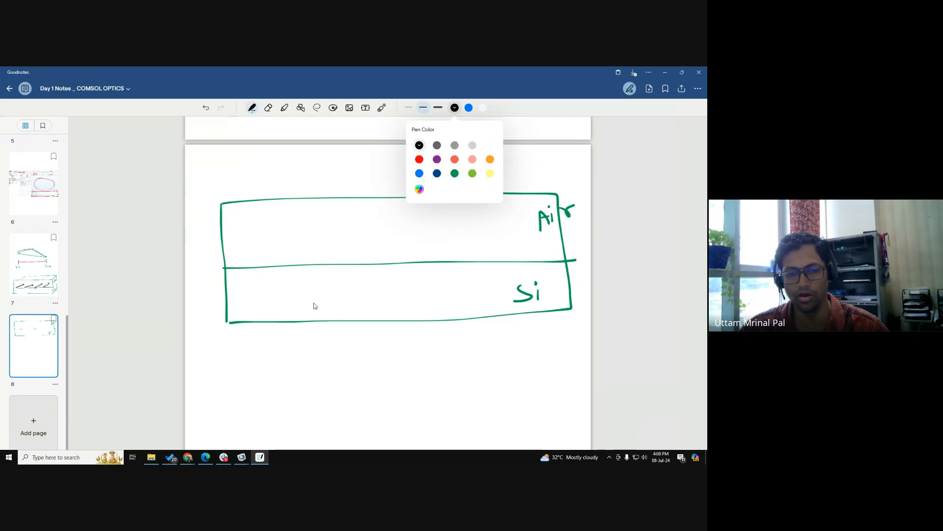
pyautogui.click(269, 261)
pyautogui.moveTo(273, 255); pyautogui.dragTo(271, 256)
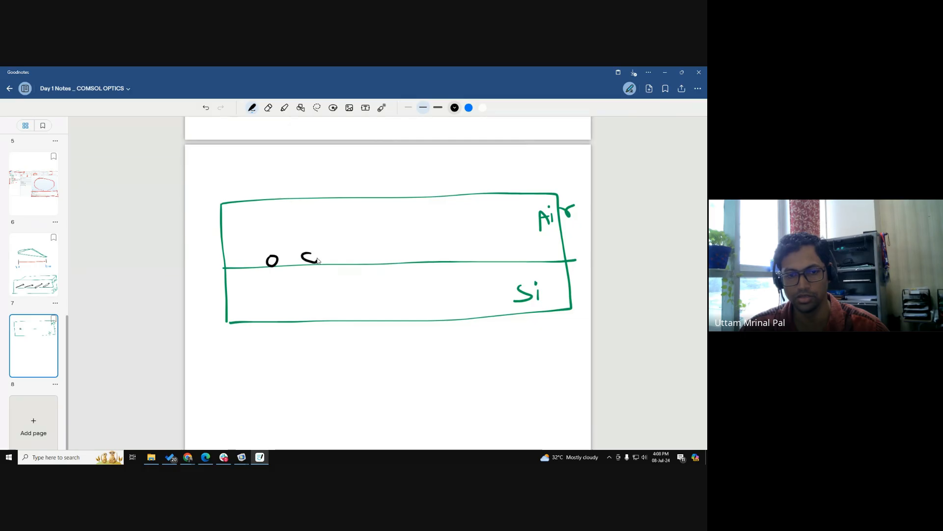
pyautogui.moveTo(358, 261); pyautogui.dragTo(456, 251)
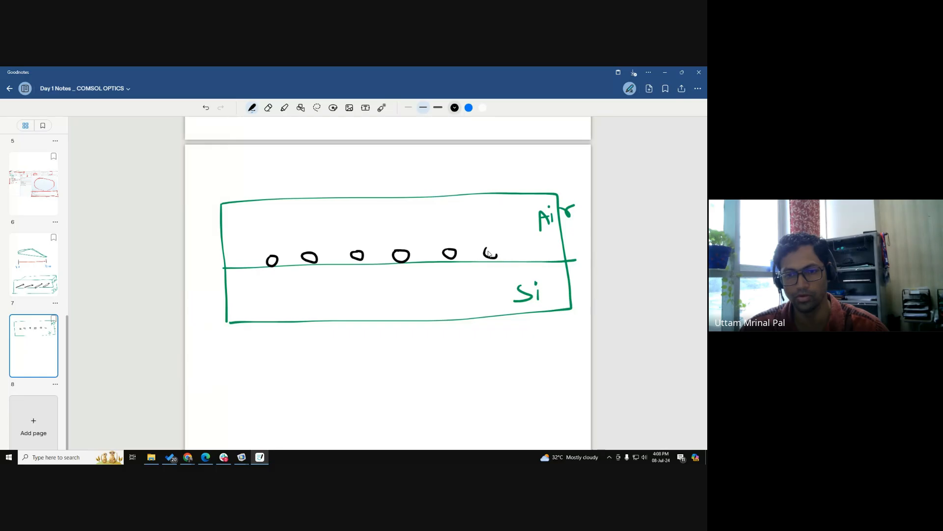
pyautogui.moveTo(511, 261); pyautogui.dragTo(508, 250)
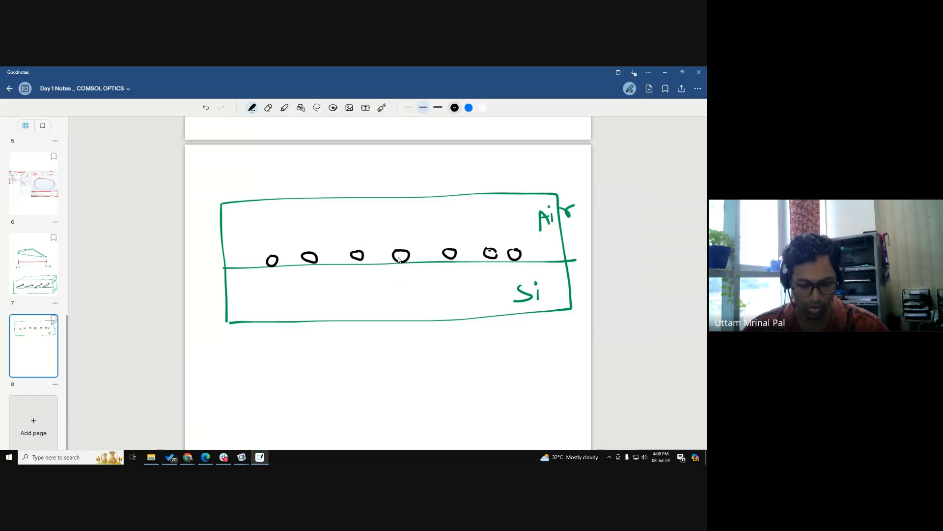
# - Set the pen color to red and draw two full-height vertical lines enclosing the fourth circle
pyautogui.click(454, 107)
pyautogui.click(420, 159)
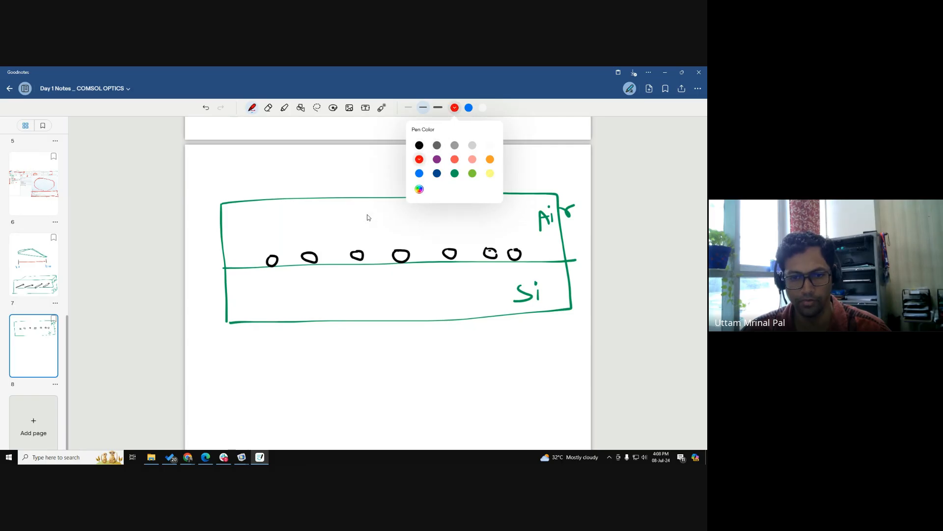
pyautogui.click(379, 202)
pyautogui.moveTo(378, 199); pyautogui.dragTo(379, 252)
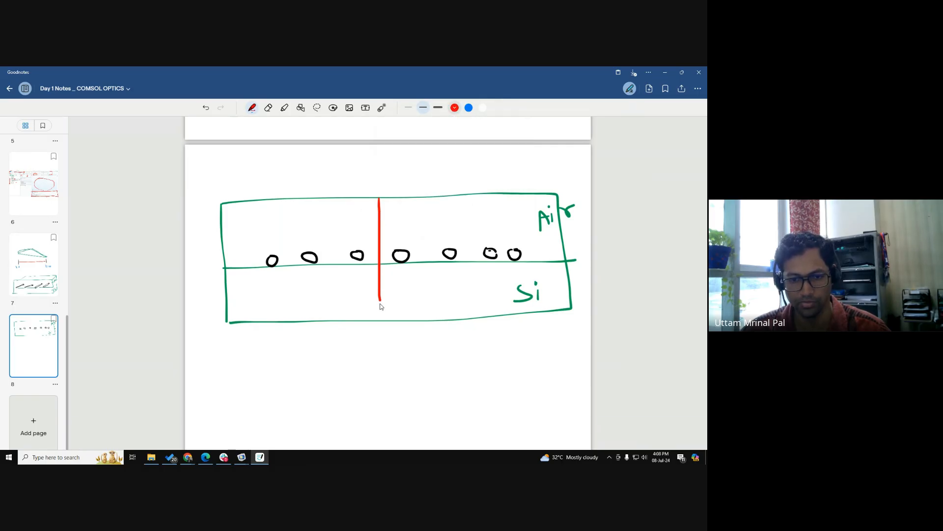
pyautogui.moveTo(382, 318); pyautogui.dragTo(380, 323)
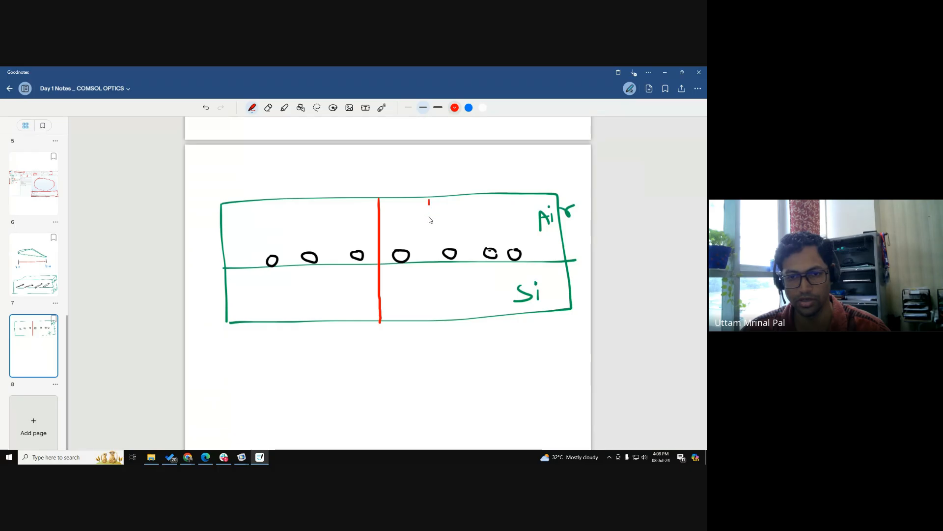
pyautogui.moveTo(430, 220); pyautogui.dragTo(432, 323)
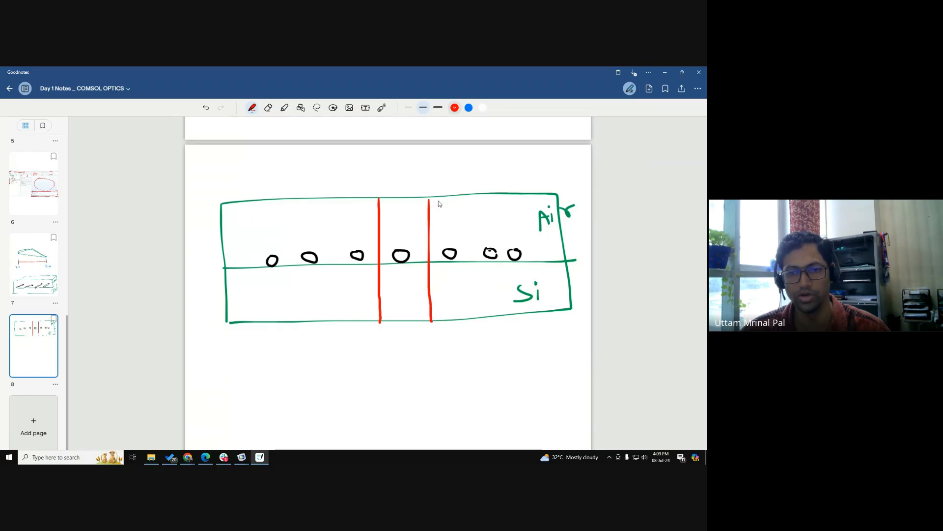
# - Label the strip between the red lines "Unit Cell" with a leader and add short paired marks outside the rectangle's upper corners
pyautogui.moveTo(417, 203); pyautogui.dragTo(438, 179)
pyautogui.moveTo(442, 166); pyautogui.dragTo(464, 185)
pyautogui.moveTo(470, 171)
pyautogui.mouseDown()
pyautogui.moveTo(470, 183)
pyautogui.moveTo(483, 182)
pyautogui.moveTo(485, 167)
pyautogui.moveTo(537, 184)
pyautogui.mouseUp()
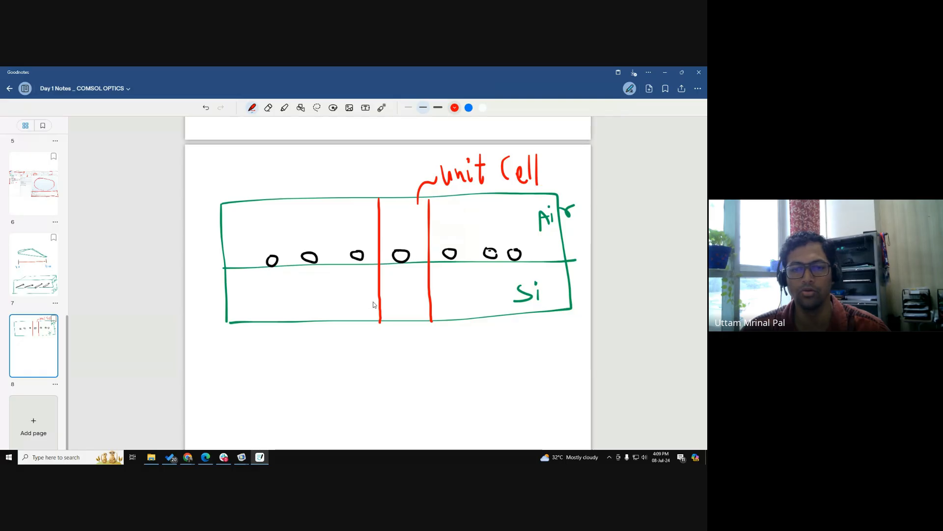
pyautogui.moveTo(191, 188); pyautogui.dragTo(196, 201)
pyautogui.moveTo(196, 189); pyautogui.dragTo(204, 201)
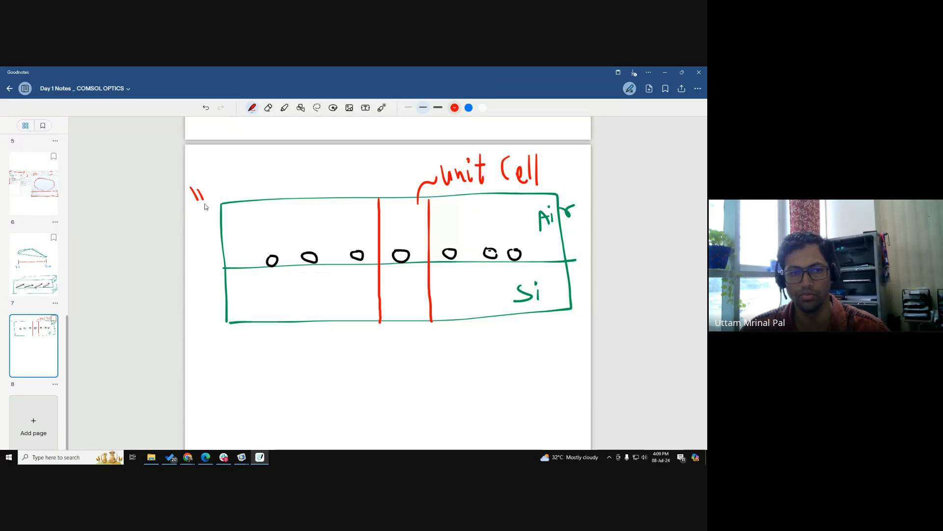
pyautogui.scroll(-4, 372, 270)
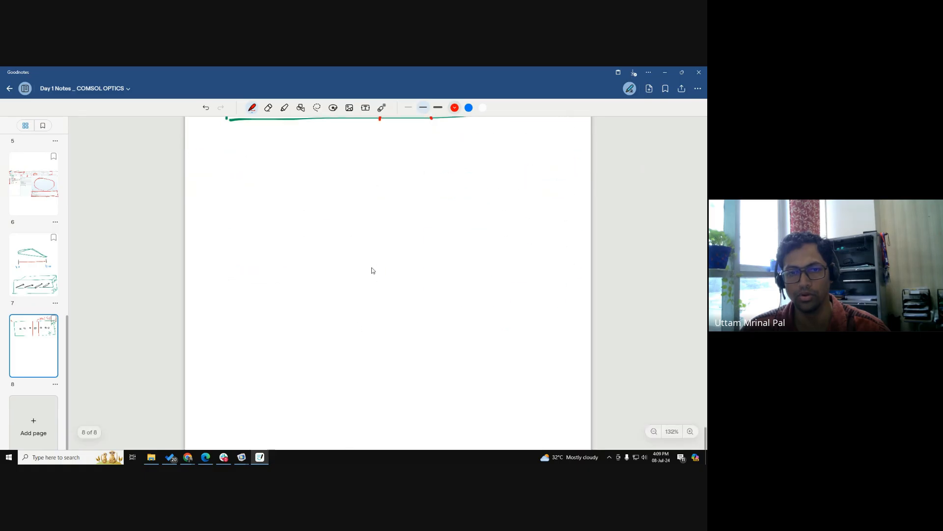
pyautogui.scroll(4, 393, 173)
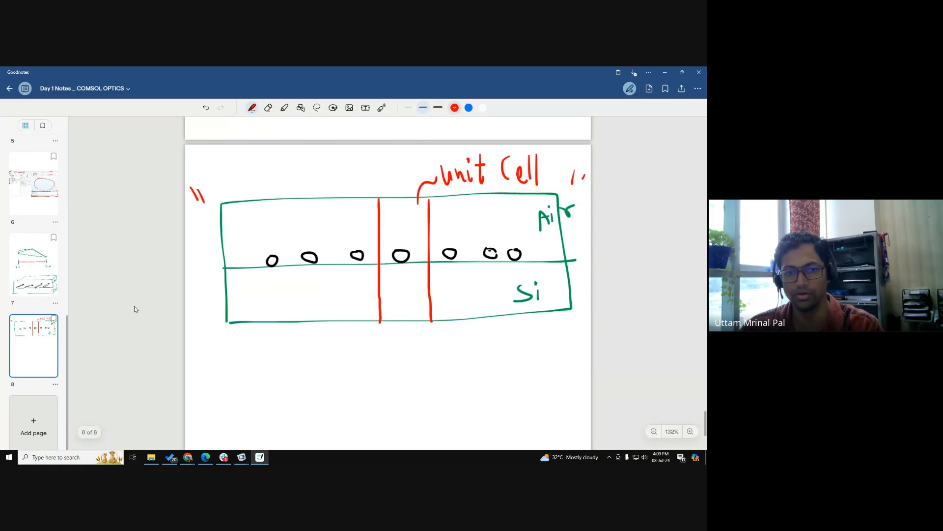
# - Draw a small green two-layer box below the large rectangle and label its upper half Air and lower half Si
pyautogui.scroll(-2, 222, 265)
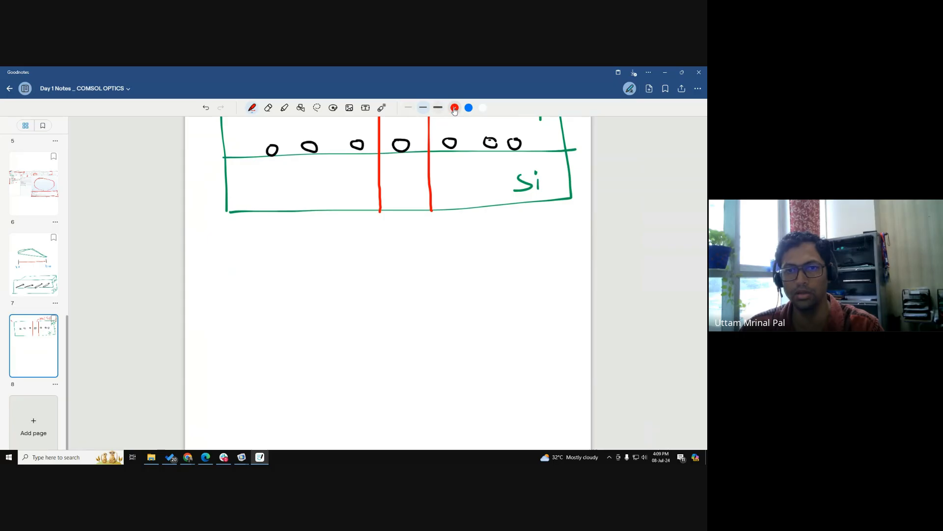
pyautogui.click(454, 107)
pyautogui.click(455, 173)
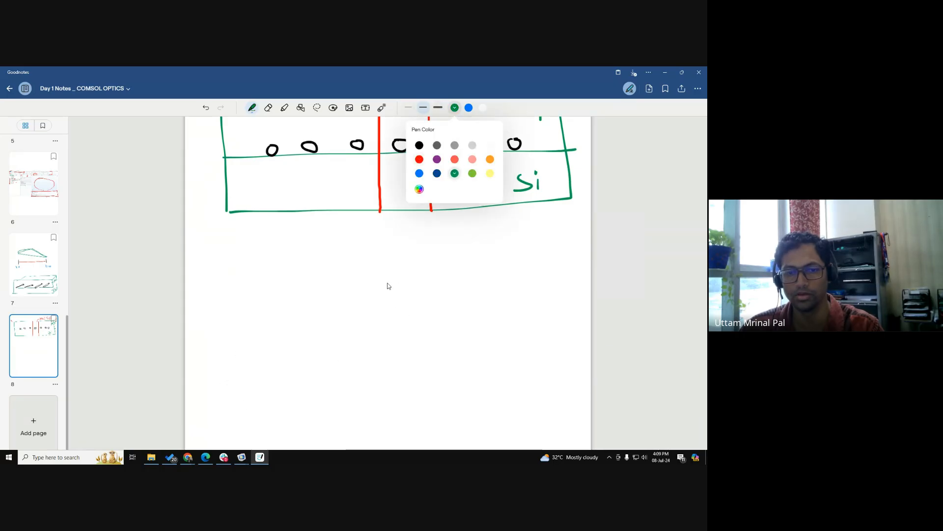
pyautogui.moveTo(372, 274)
pyautogui.mouseDown()
pyautogui.moveTo(369, 376)
pyautogui.moveTo(379, 272)
pyautogui.moveTo(434, 372)
pyautogui.moveTo(364, 376)
pyautogui.mouseUp()
pyautogui.moveTo(372, 322)
pyautogui.mouseDown()
pyautogui.moveTo(432, 322)
pyautogui.moveTo(469, 344)
pyautogui.mouseUp()
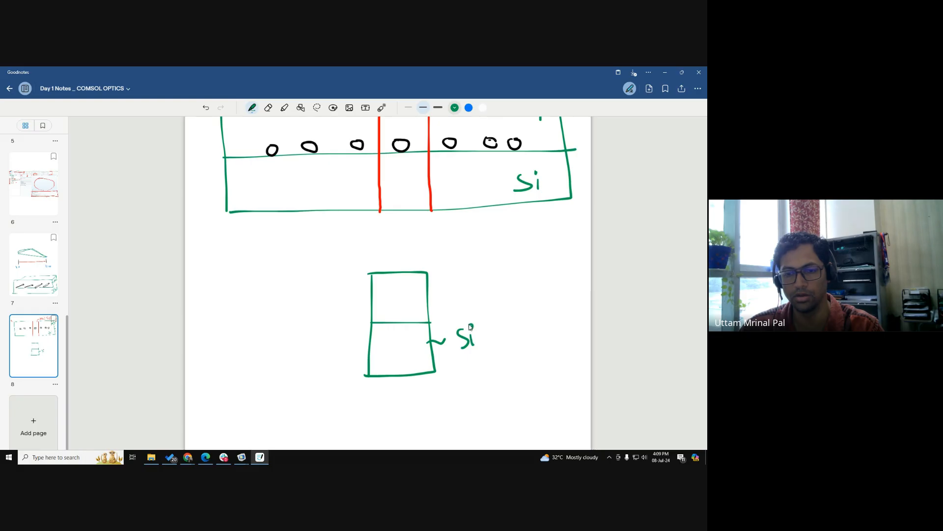
pyautogui.moveTo(419, 303)
pyautogui.mouseDown()
pyautogui.moveTo(432, 292)
pyautogui.moveTo(458, 299)
pyautogui.moveTo(469, 283)
pyautogui.mouseUp()
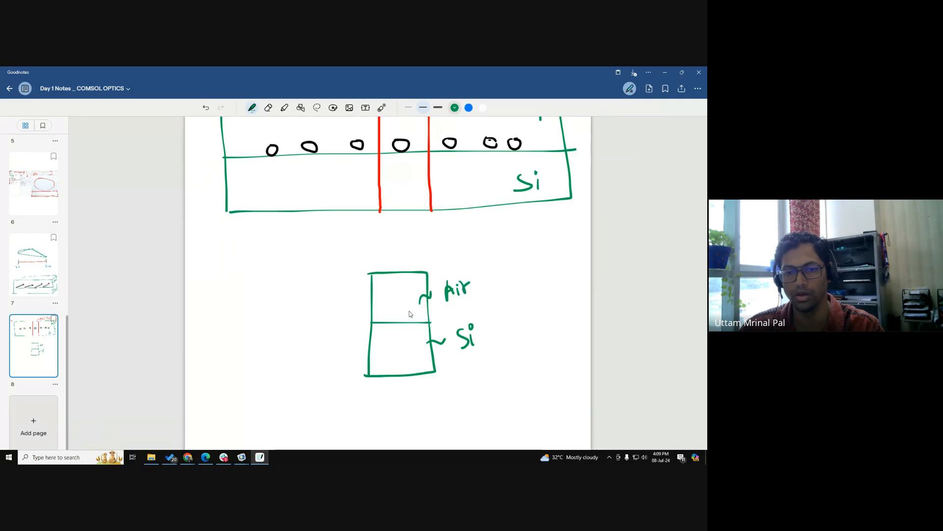
# - Set the pen color to black and draw one small circle on the dividing line of the small box
pyautogui.click(454, 107)
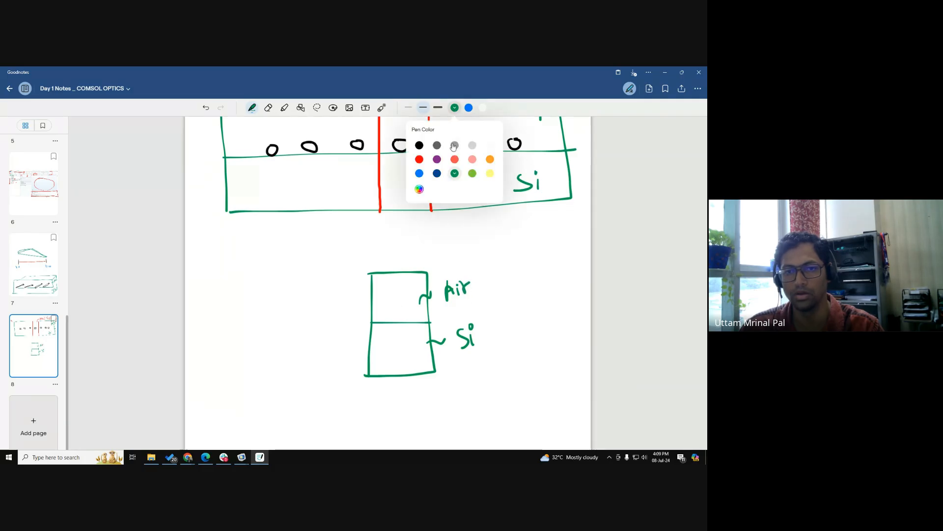
pyautogui.click(420, 146)
pyautogui.moveTo(393, 313)
pyautogui.mouseDown()
pyautogui.moveTo(405, 325)
pyautogui.moveTo(396, 311)
pyautogui.mouseUp()
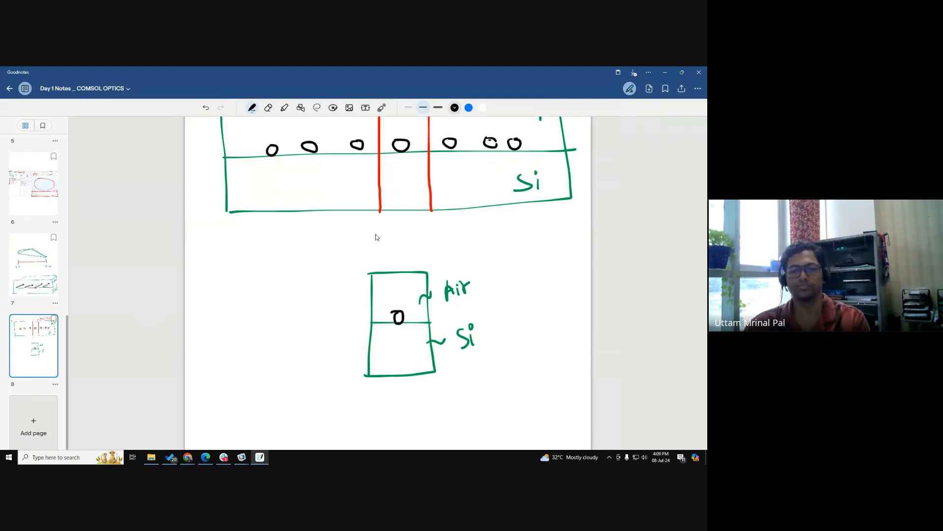
# - Add a downward arrow labeled 3D beneath the box sketch on page 7 and write 2D above the rectangle on page 8
pyautogui.scroll(3, 377, 238)
pyautogui.scroll(5, 290, 301)
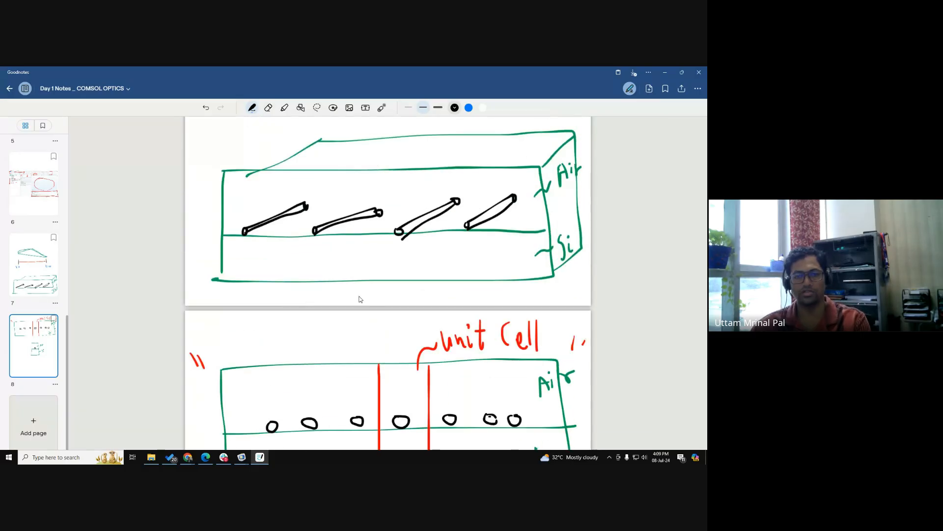
pyautogui.moveTo(410, 270)
pyautogui.mouseDown()
pyautogui.moveTo(397, 301)
pyautogui.moveTo(432, 297)
pyautogui.mouseUp()
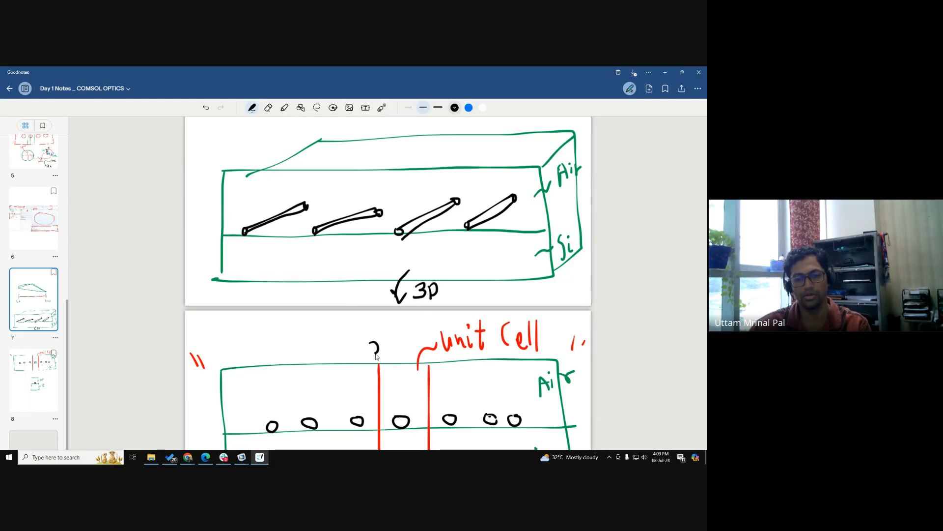
pyautogui.moveTo(387, 340)
pyautogui.mouseDown()
pyautogui.moveTo(398, 346)
pyautogui.moveTo(393, 358)
pyautogui.mouseUp()
# - Draw a downward arrow from the large rectangle to the small box and label it "2D Unit Cell"
pyautogui.scroll(-3, 391, 358)
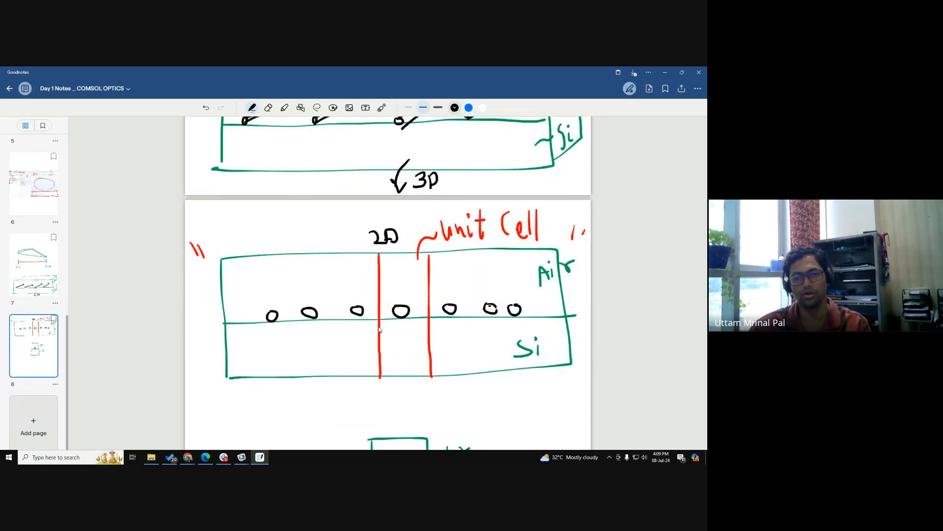
pyautogui.scroll(-3, 379, 329)
pyautogui.moveTo(385, 282)
pyautogui.mouseDown()
pyautogui.moveTo(382, 305)
pyautogui.moveTo(454, 294)
pyautogui.moveTo(456, 305)
pyautogui.moveTo(483, 303)
pyautogui.mouseUp()
pyautogui.moveTo(481, 296); pyautogui.dragTo(526, 300)
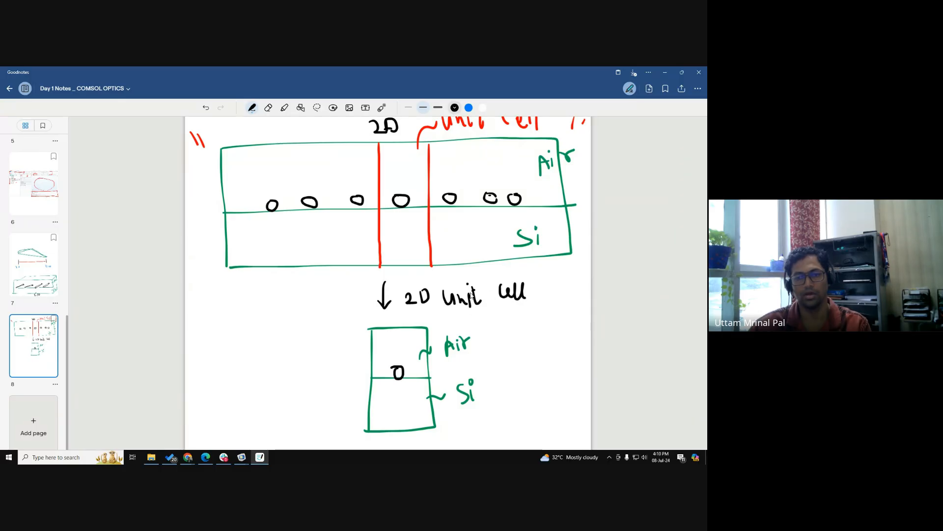
# - Mark the small box's left edge with a dark blue dash and trace both side edges with light red dashes
pyautogui.click(454, 107)
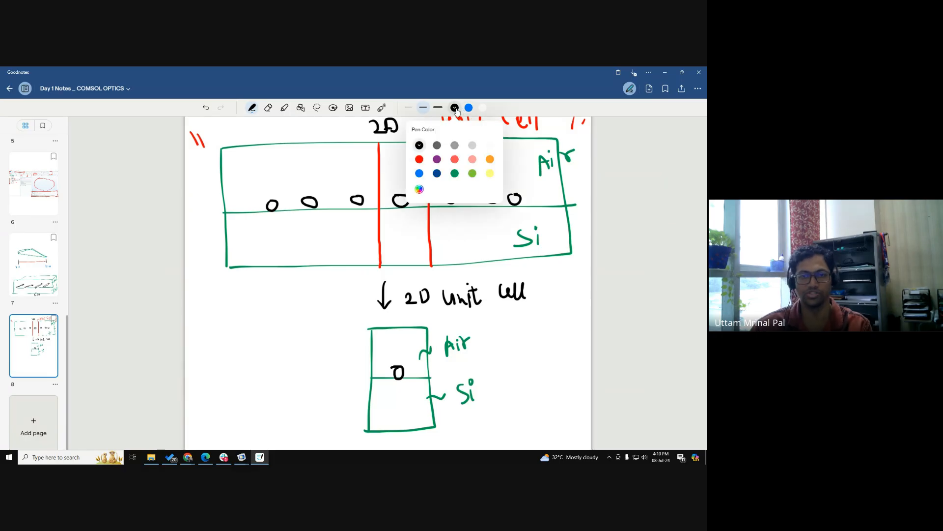
pyautogui.click(437, 173)
pyautogui.moveTo(373, 338); pyautogui.dragTo(369, 341)
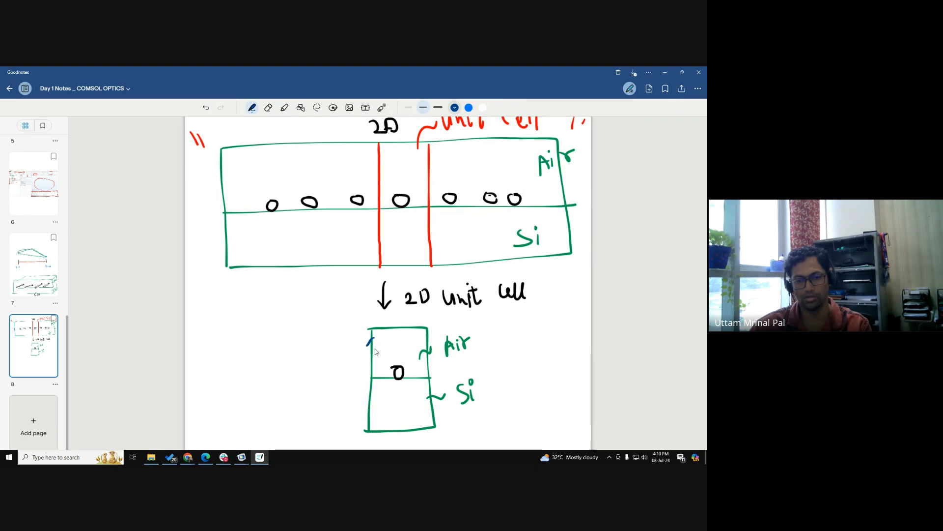
pyautogui.click(455, 107)
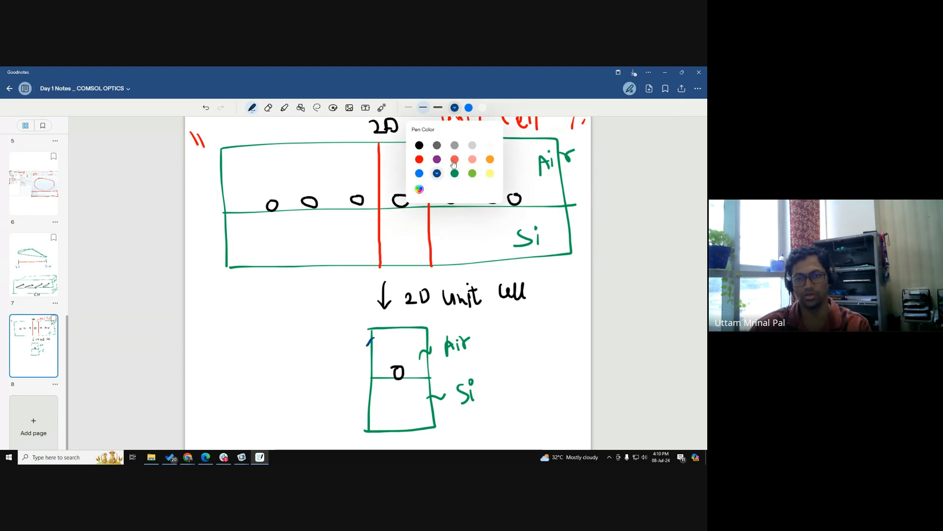
pyautogui.click(455, 160)
pyautogui.moveTo(374, 348); pyautogui.dragTo(370, 363)
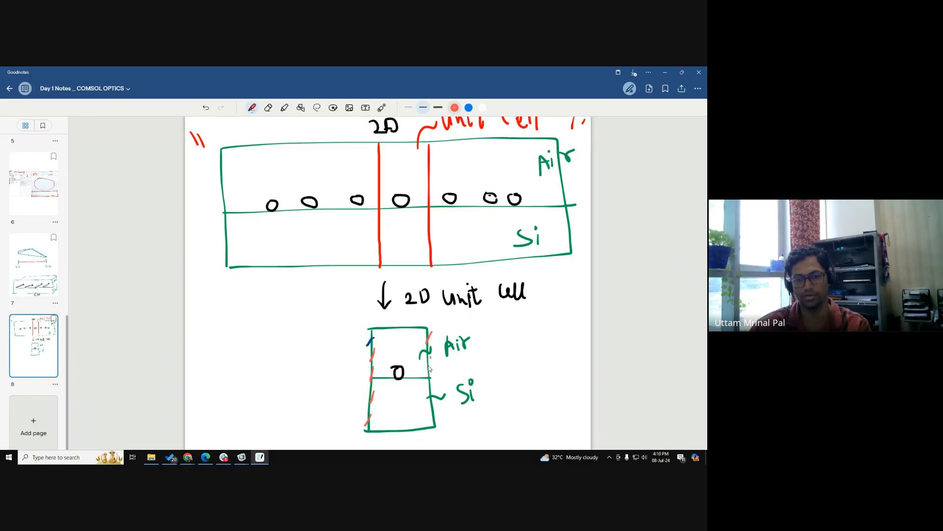
pyautogui.moveTo(430, 355); pyautogui.dragTo(428, 369)
pyautogui.moveTo(435, 413); pyautogui.dragTo(431, 420)
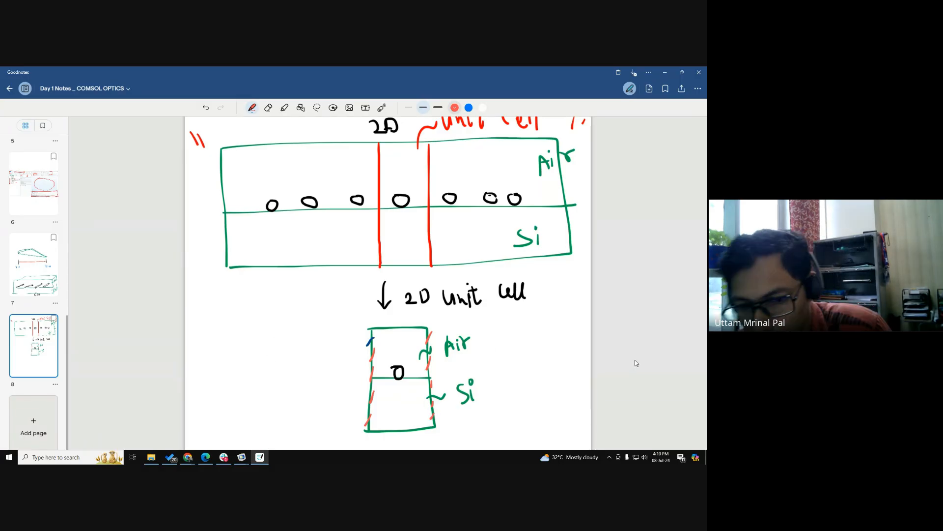
# - Review the 3D box and 2D unit cell sketches, check the Port 1 settings in COMSOL, and return to the notes in Goodnotes
pyautogui.scroll(1, 179, 208)
pyautogui.scroll(4, 179, 208)
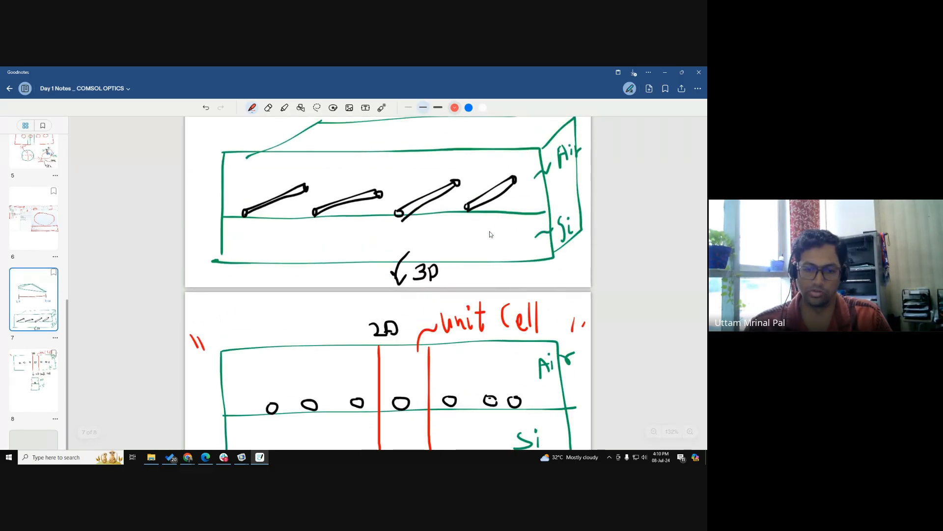
pyautogui.scroll(-8, 415, 243)
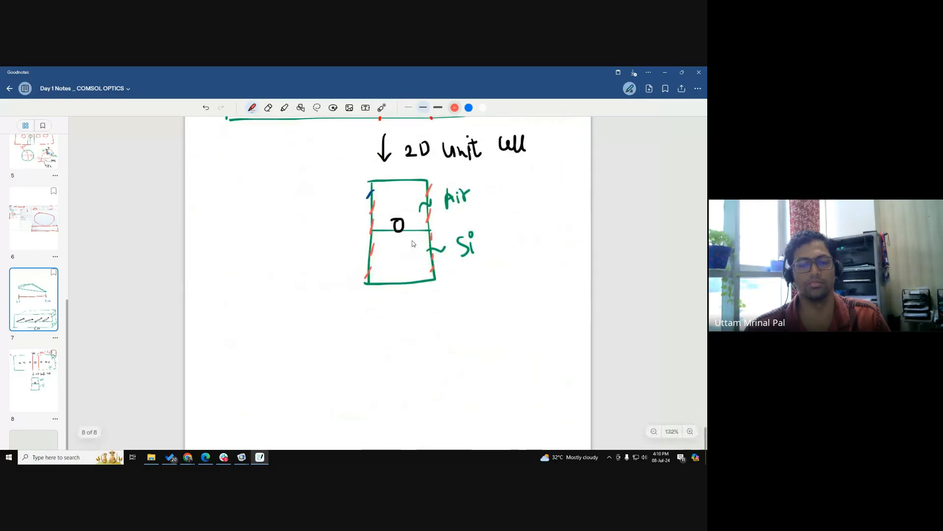
pyautogui.hotkey('alt', 'Tab')
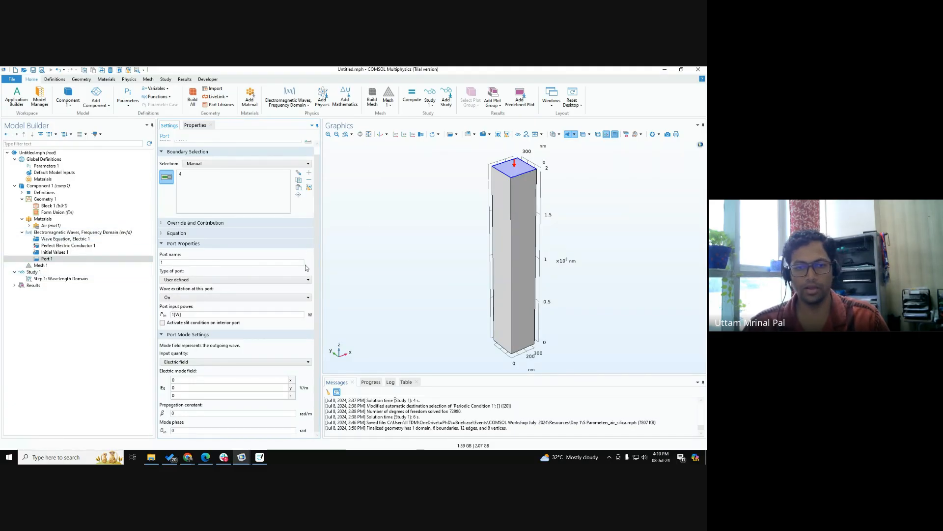
pyautogui.hotkey('alt', 'Tab')
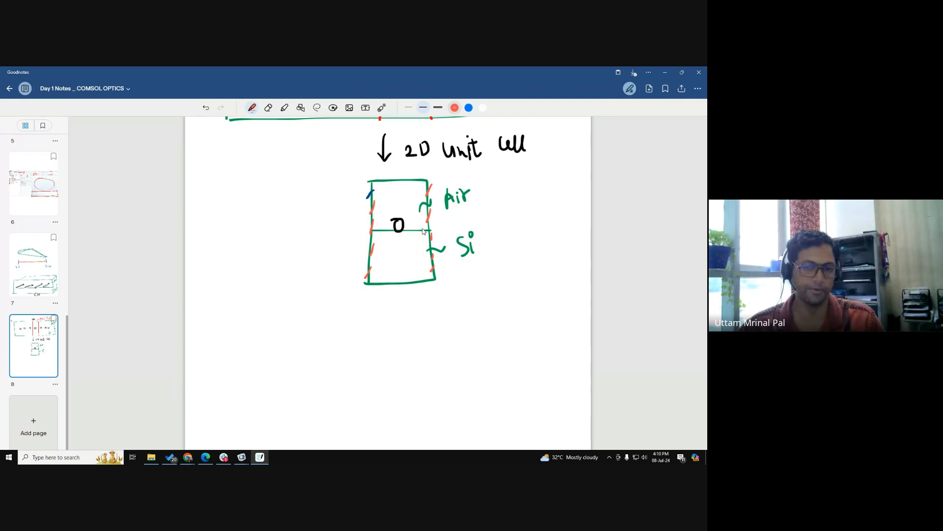
pyautogui.scroll(5, 181, 252)
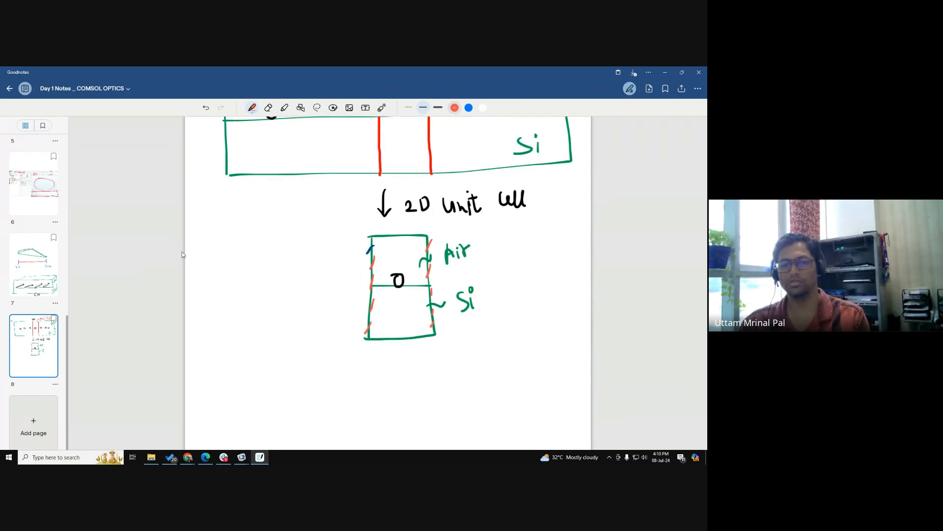
# - Switch from the unit cell sketches to COMSOL and set the type of Port 1 to Periodic
pyautogui.scroll(1, 192, 250)
pyautogui.scroll(-2, 193, 251)
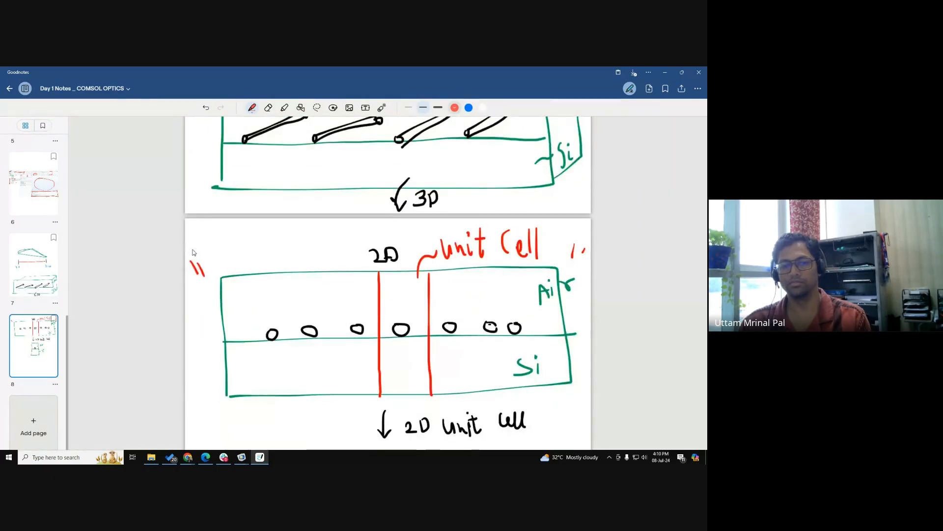
pyautogui.scroll(1, 192, 250)
pyautogui.scroll(1, 193, 253)
pyautogui.scroll(-2, 168, 275)
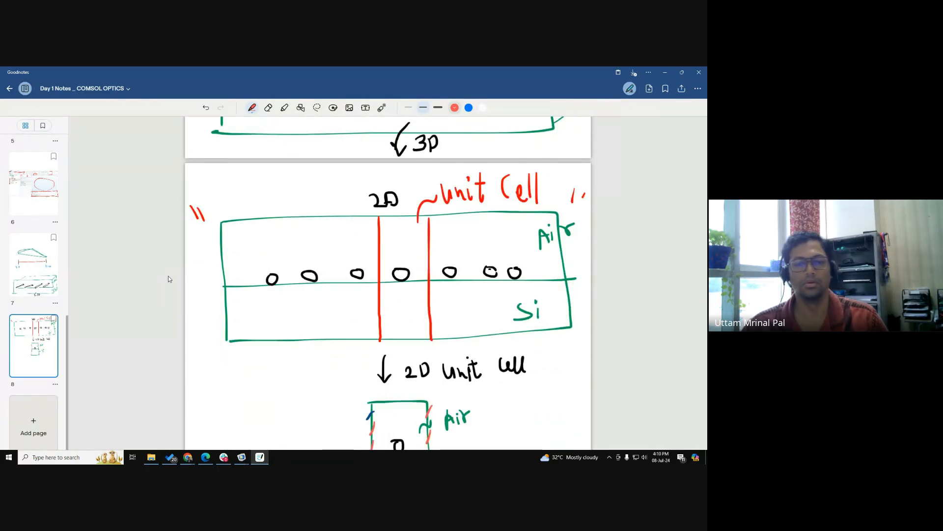
pyautogui.hotkey('alt', 'Tab')
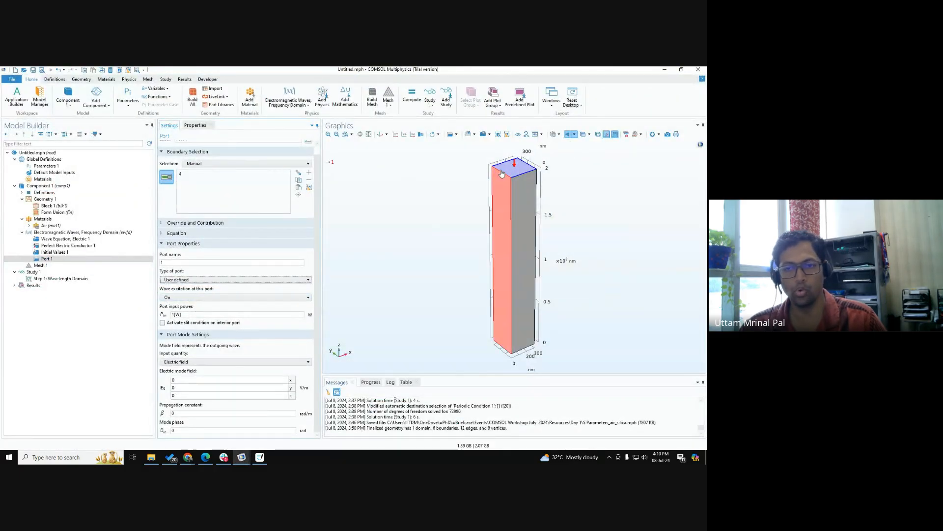
pyautogui.click(200, 281)
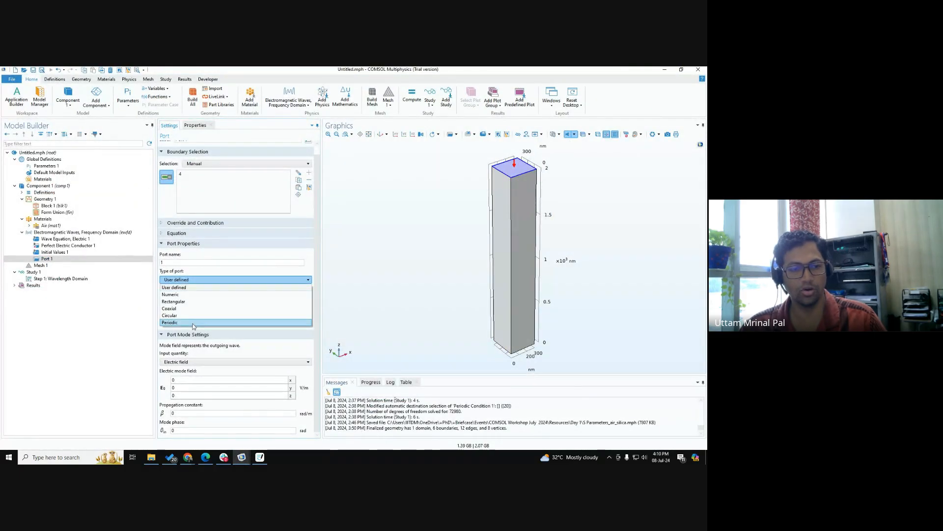
pyautogui.click(182, 324)
pyautogui.scroll(-1, 185, 290)
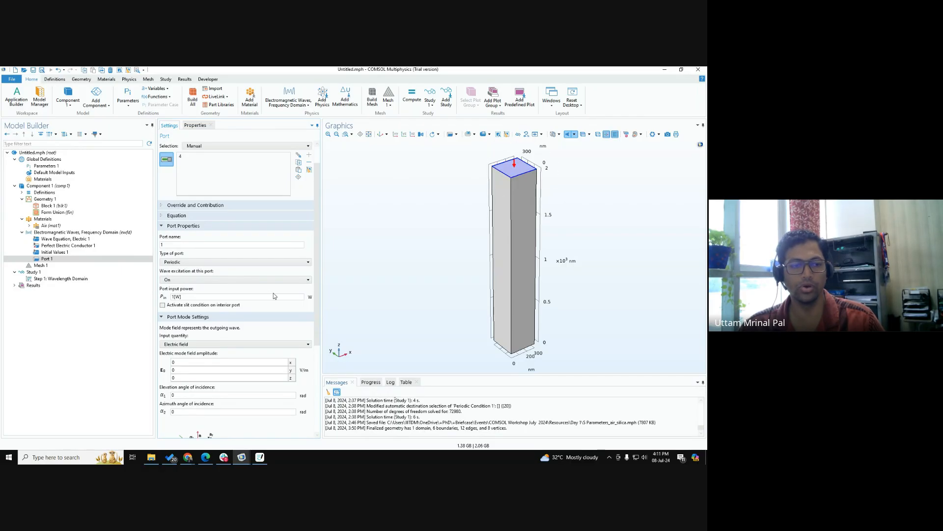
pyautogui.press('ctrl')
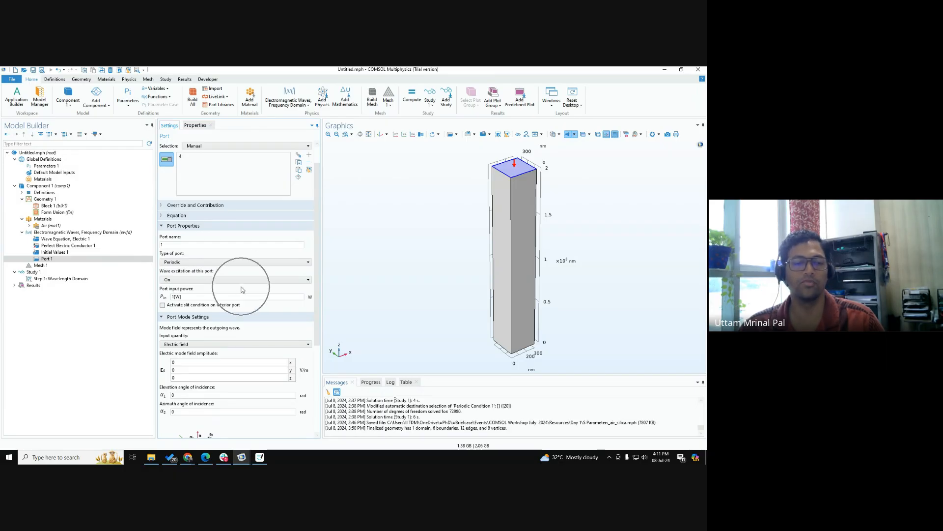
pyautogui.press('ctrl')
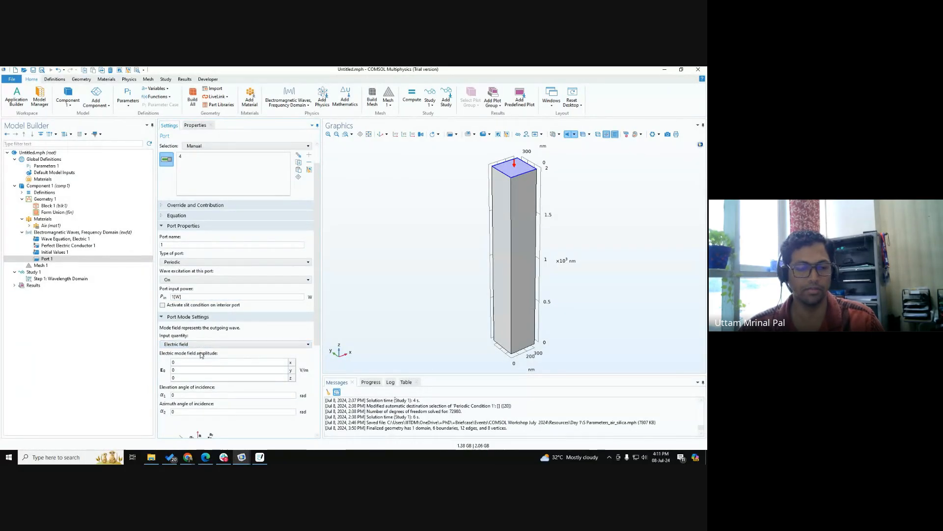
# - Consult the plane wave's polarization and propagation directions on page 2 of the notes in Goodnotes
pyautogui.press('ctrl')
pyautogui.press('ctrl')
pyautogui.press('ctrl')
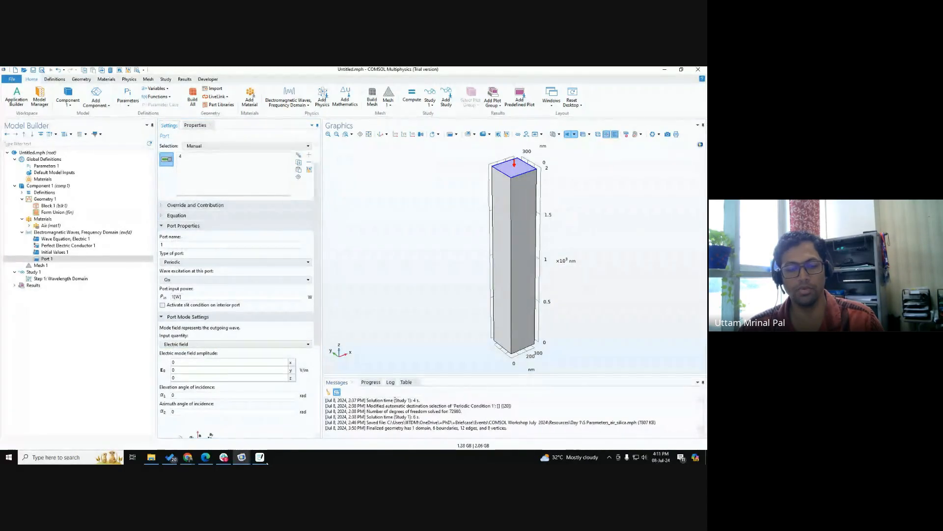
pyautogui.hotkey('alt', 'Tab')
pyautogui.scroll(20, 352, 375)
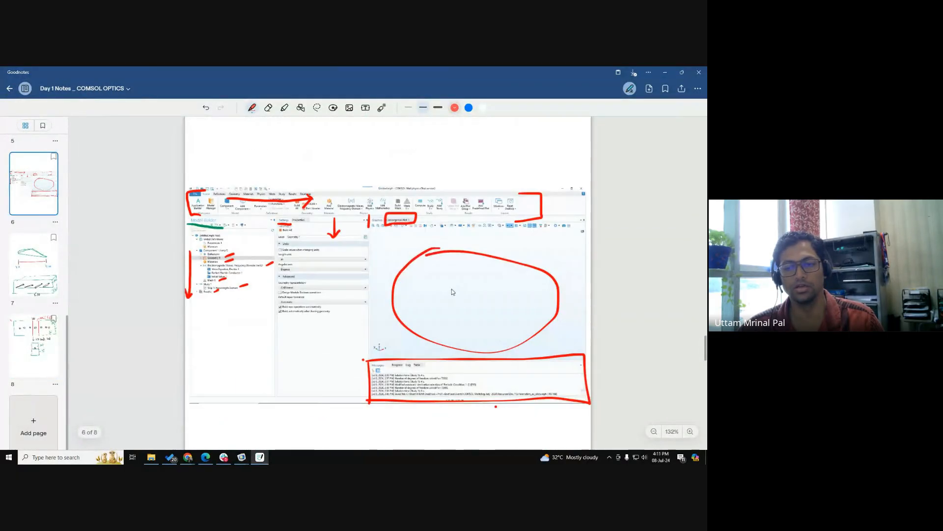
pyautogui.scroll(15, 396, 241)
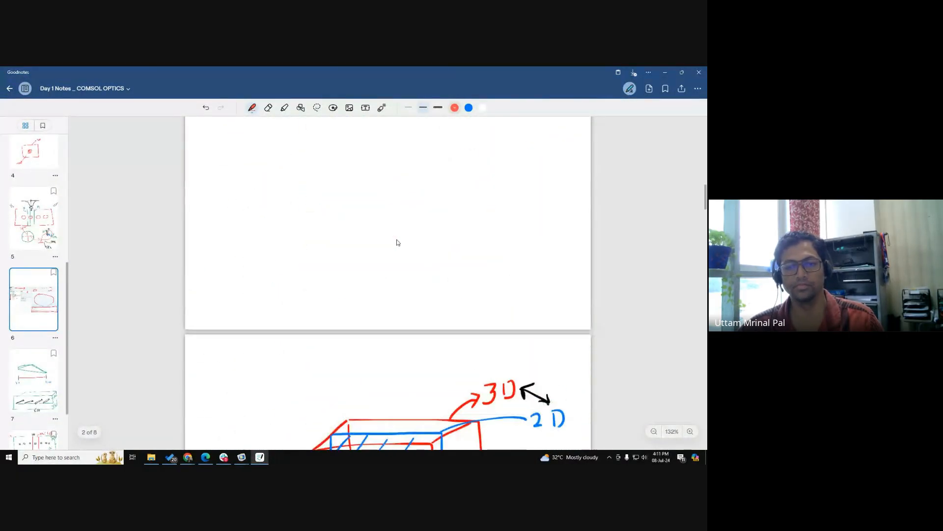
pyautogui.scroll(6, 396, 240)
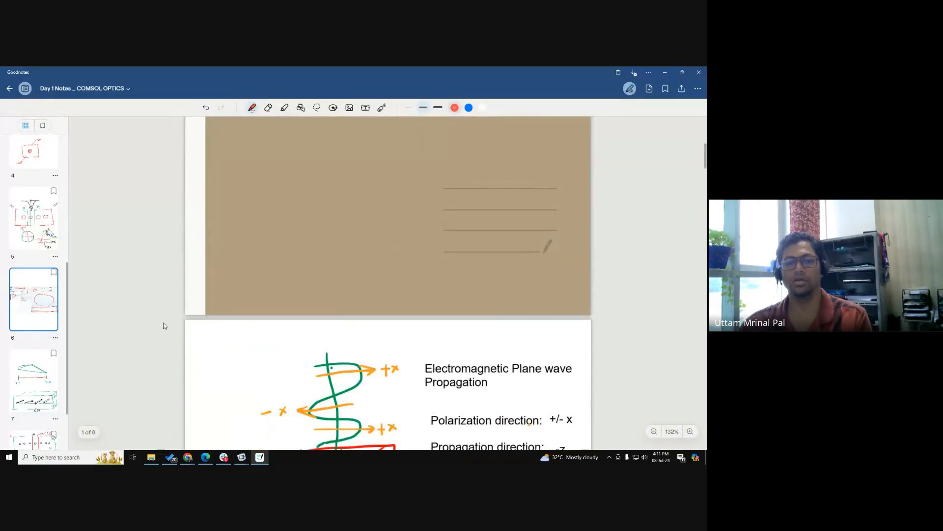
pyautogui.scroll(-4, 163, 322)
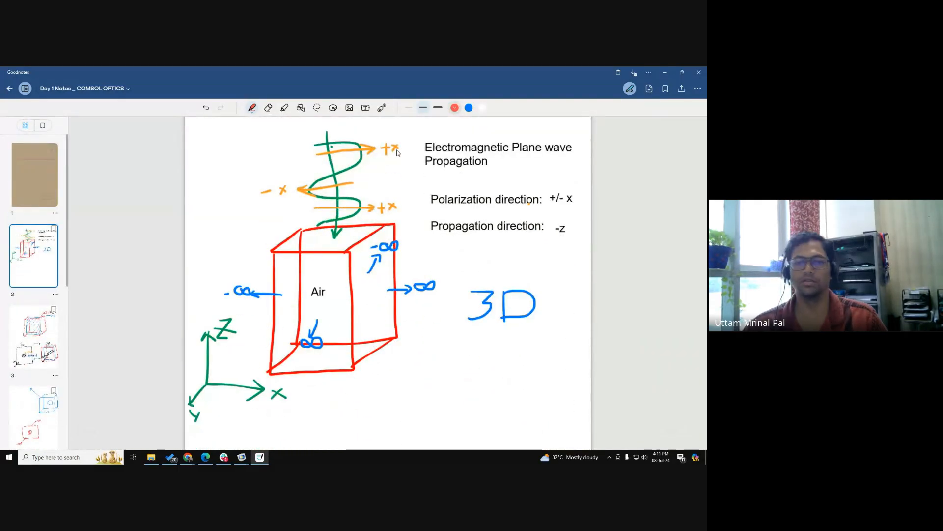
pyautogui.press('ctrl')
pyautogui.press('ctrl')
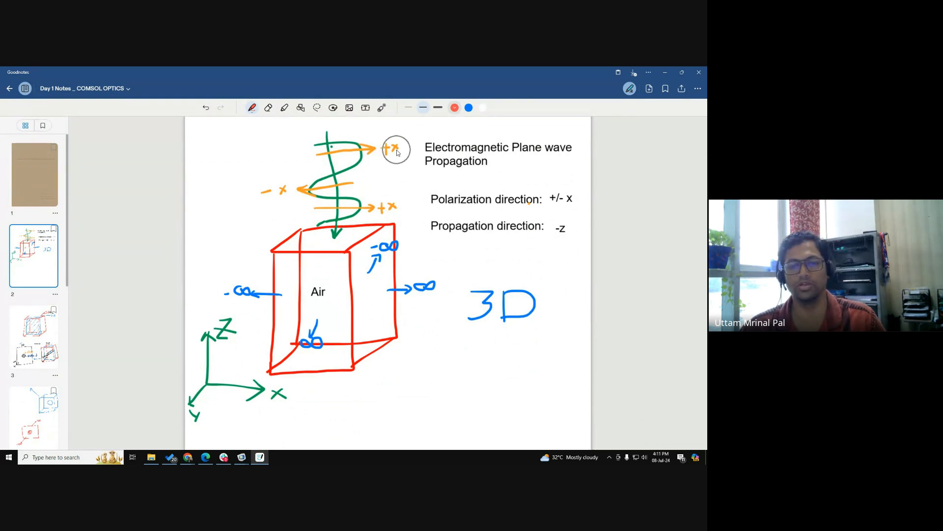
# - Return to COMSOL and set the x component of Port 1's electric mode field amplitude to 1 V/m
pyautogui.hotkey('alt', 'Tab')
pyautogui.click(206, 363)
pyautogui.write('1')
pyautogui.press('Tab')
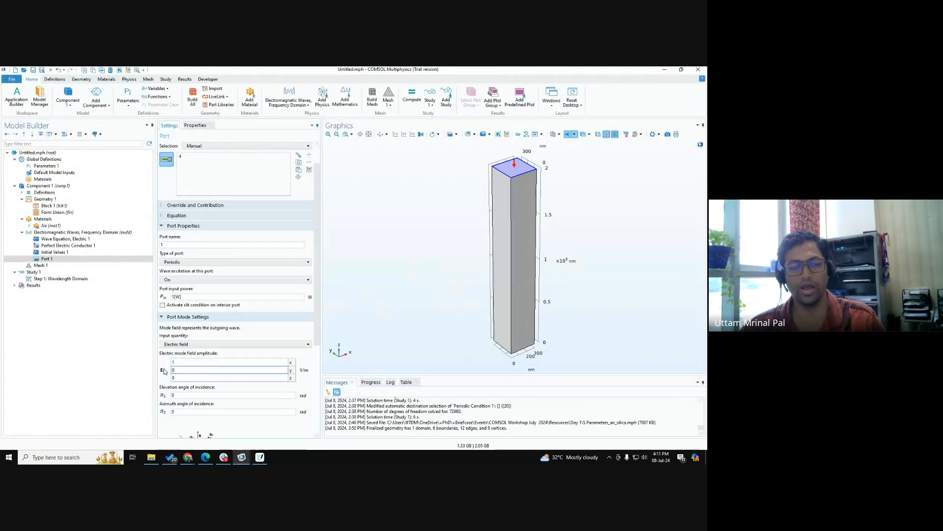
pyautogui.press('ctrl')
pyautogui.press('ctrl')
pyautogui.press('ctrl')
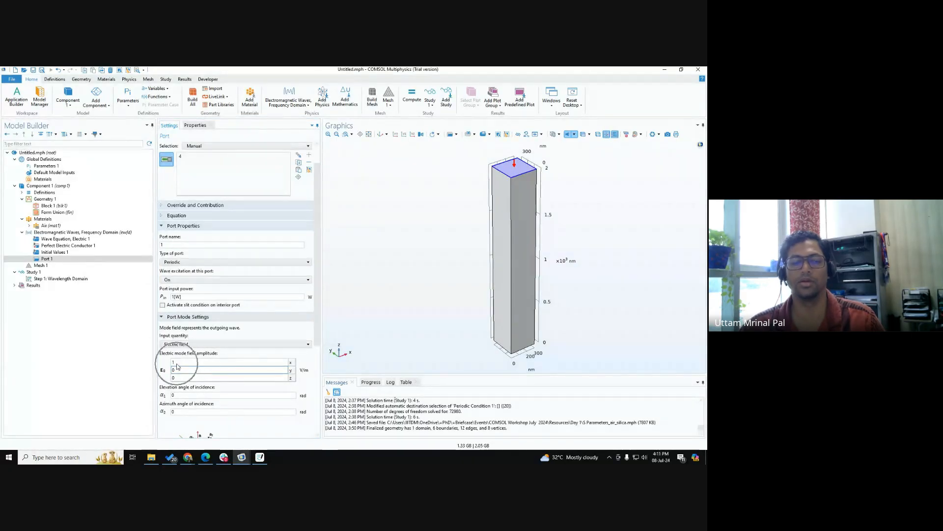
pyautogui.press('ctrl')
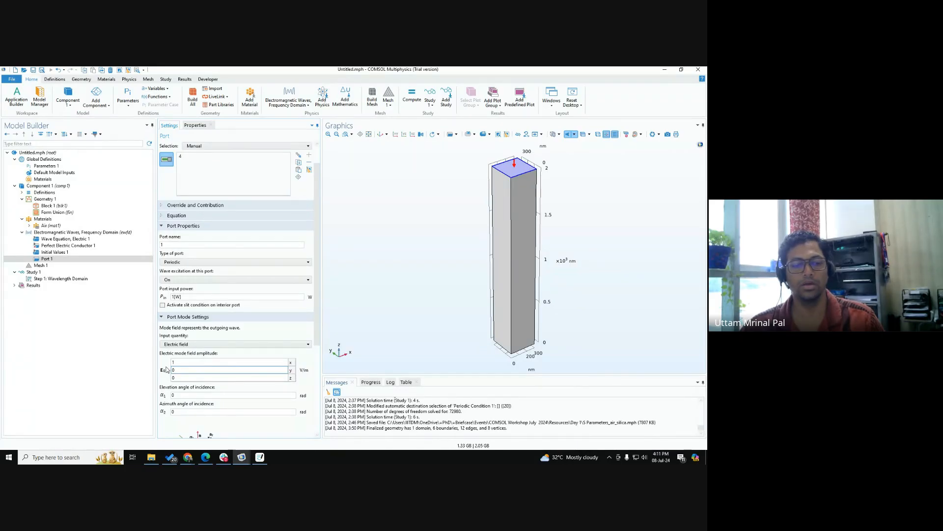
# - Review Port 1's incidence angles, port boundary diagram, wave excitation and input power, keeping Electric field as the input quantity
pyautogui.scroll(-1, 166, 369)
pyautogui.scroll(-1, 168, 375)
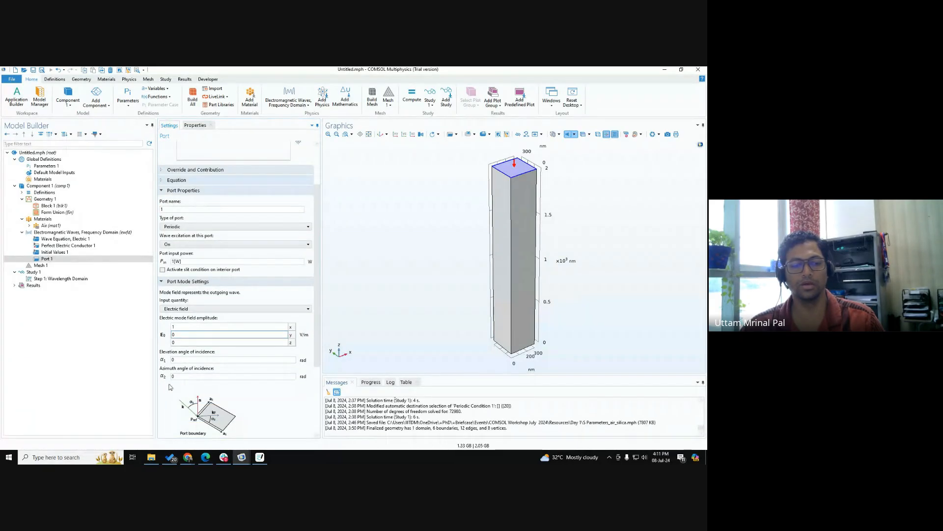
pyautogui.scroll(-4, 185, 355)
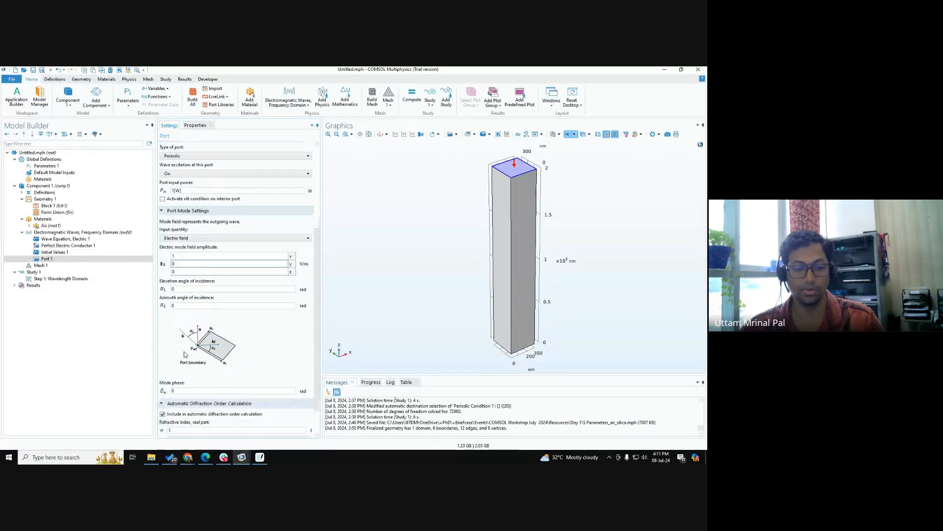
pyautogui.scroll(-2, 185, 354)
pyautogui.scroll(8, 186, 354)
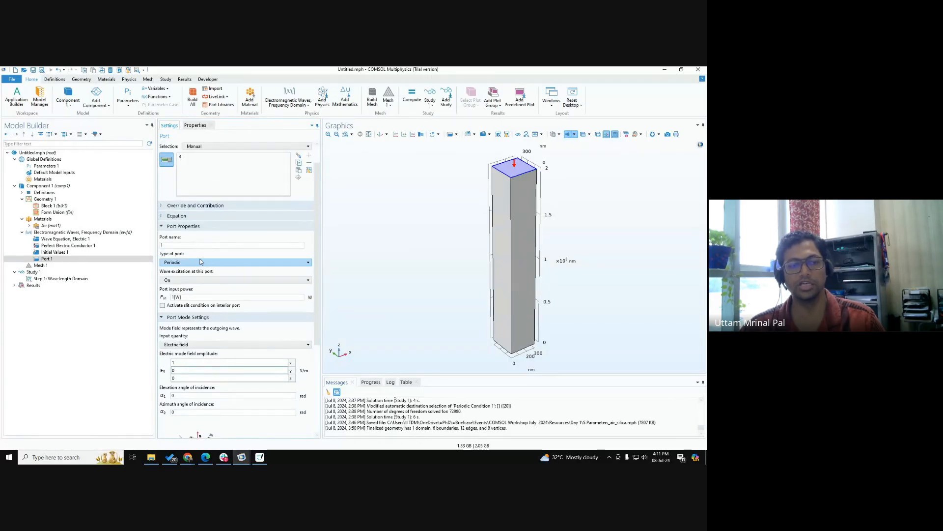
pyautogui.press('ctrl')
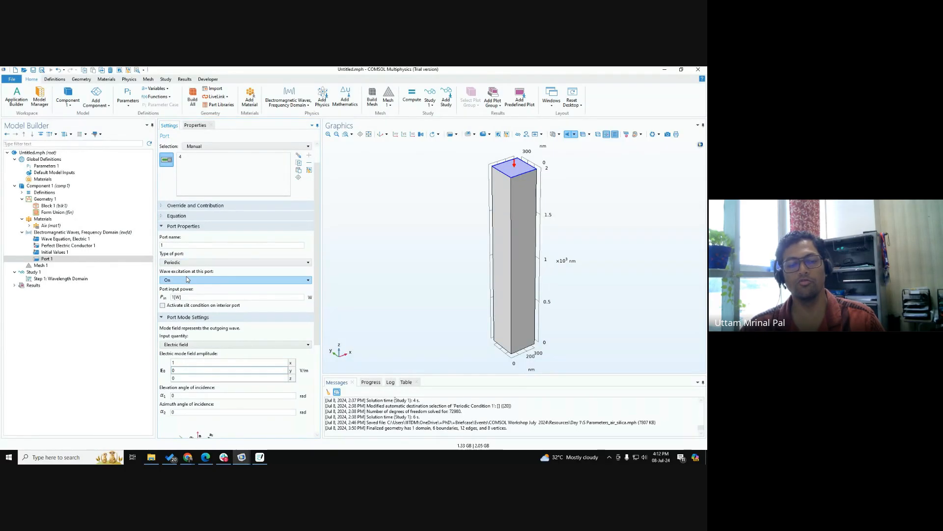
pyautogui.press('ctrl')
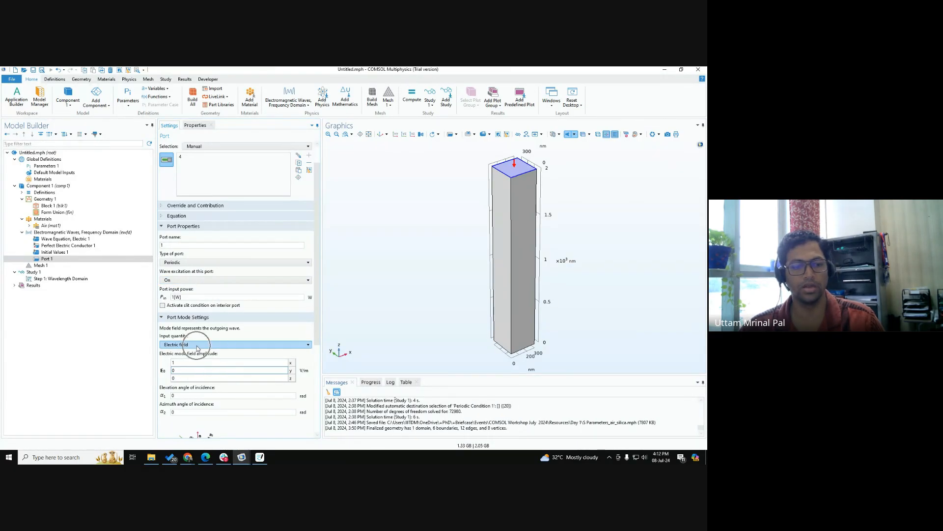
pyautogui.press('ctrl')
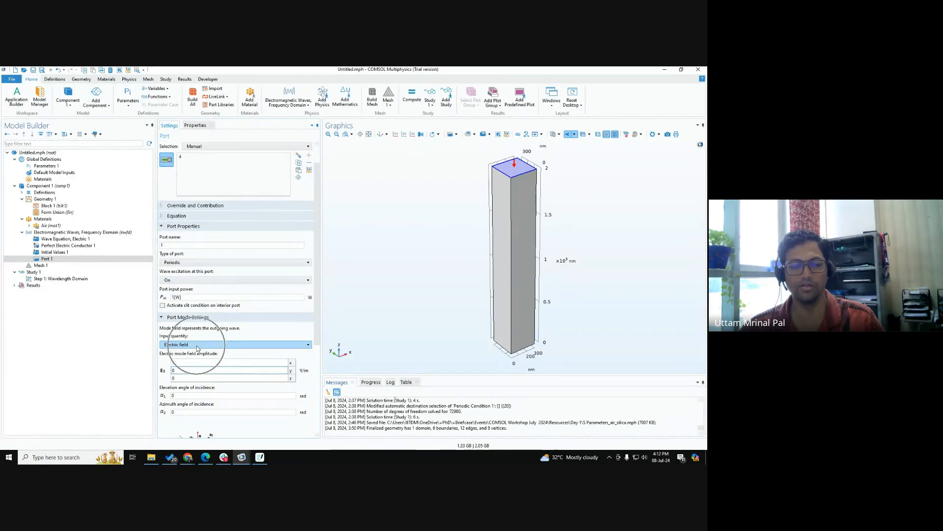
pyautogui.click(193, 345)
pyautogui.click(189, 351)
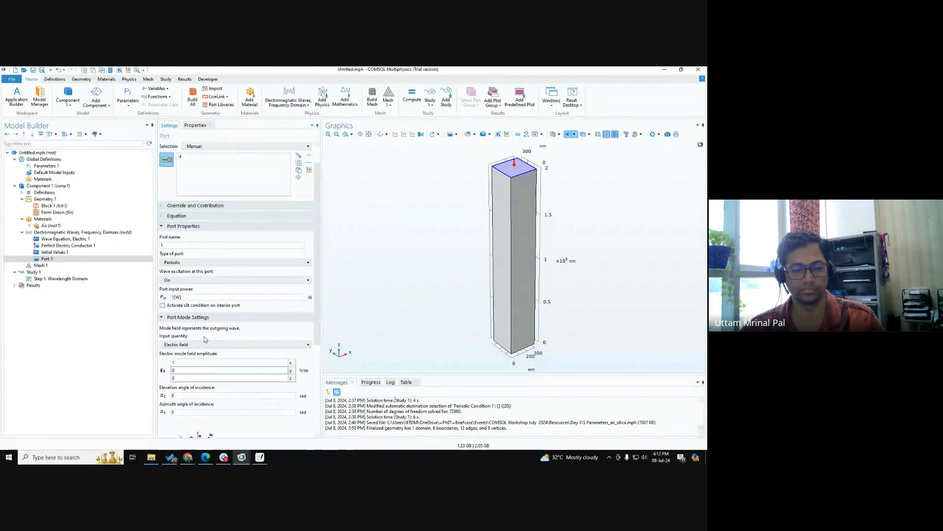
pyautogui.scroll(-1, 205, 338)
pyautogui.scroll(-1, 204, 339)
pyautogui.scroll(2, 204, 339)
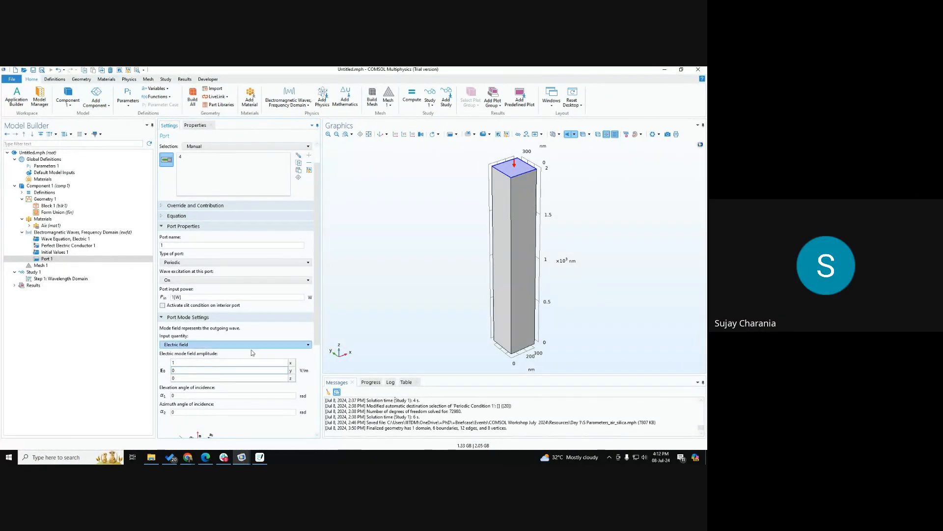
pyautogui.click(643, 458)
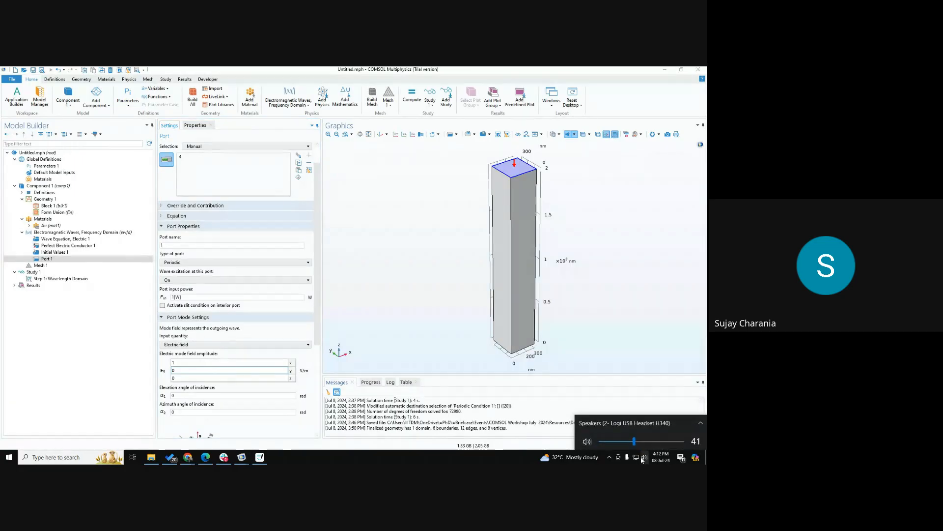
pyautogui.click(376, 458)
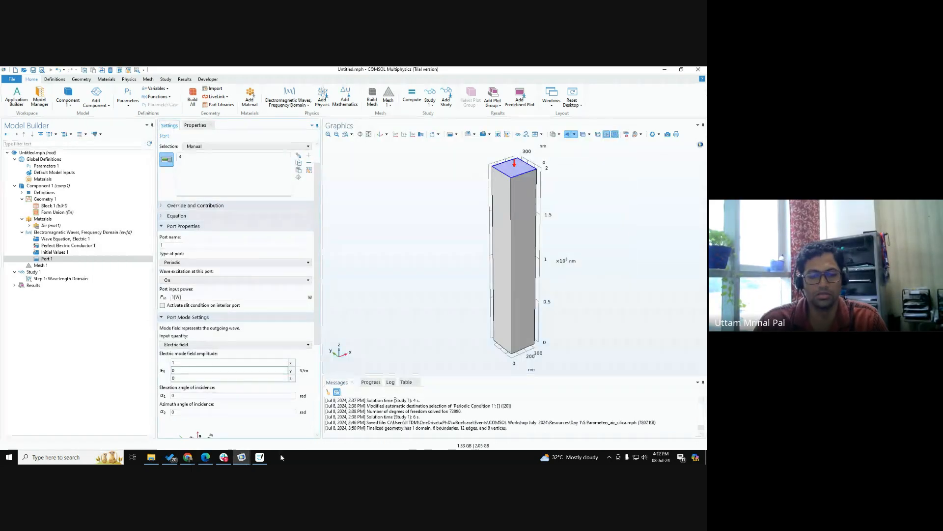
pyautogui.click(260, 457)
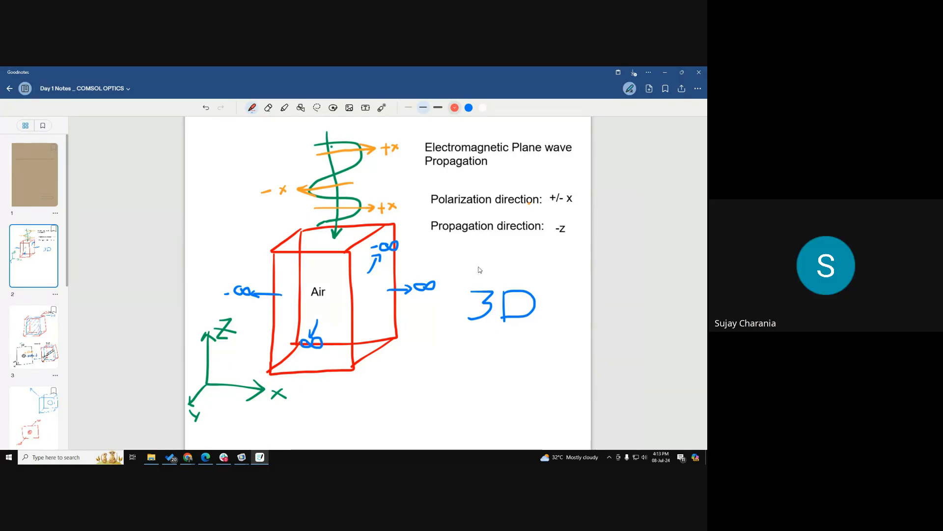
pyautogui.hotkey('alt', 'Tab')
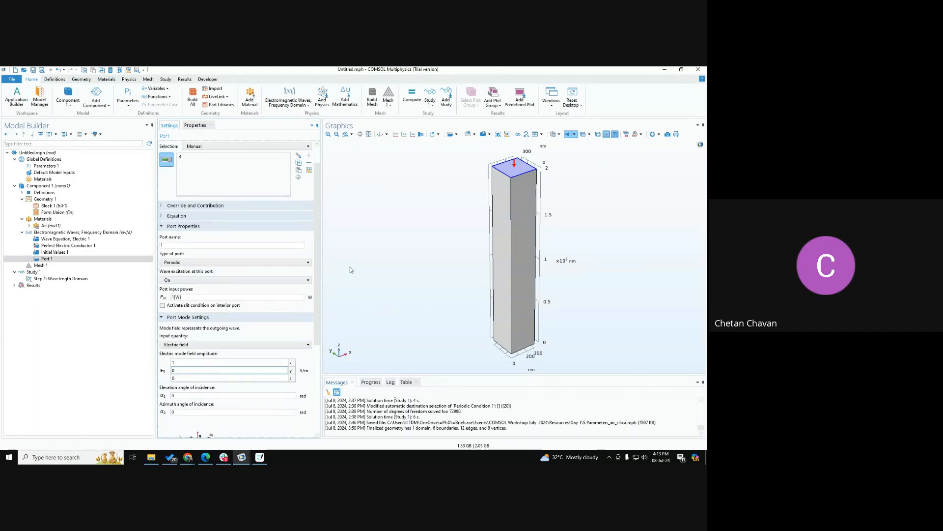
# - Switch to the Google Meet window in Chrome and look through the meeting's participant list
pyautogui.click(189, 453)
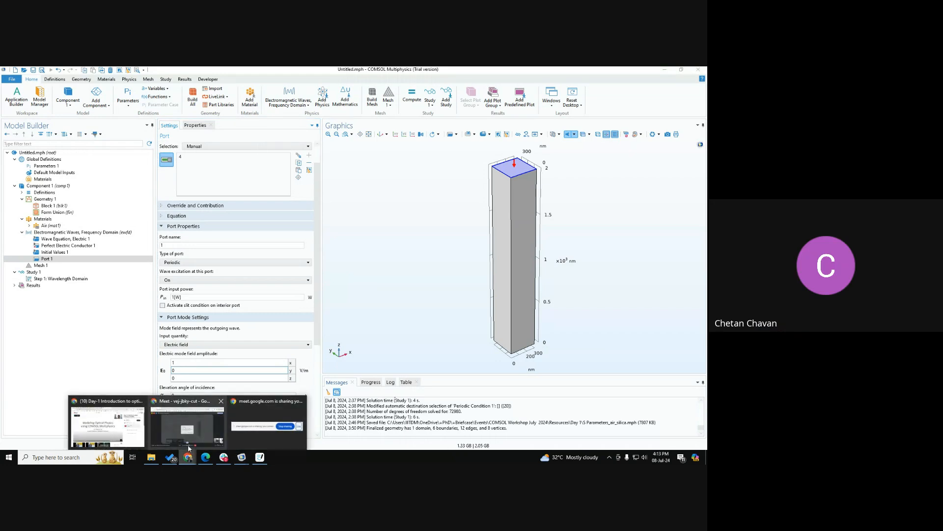
pyautogui.click(189, 445)
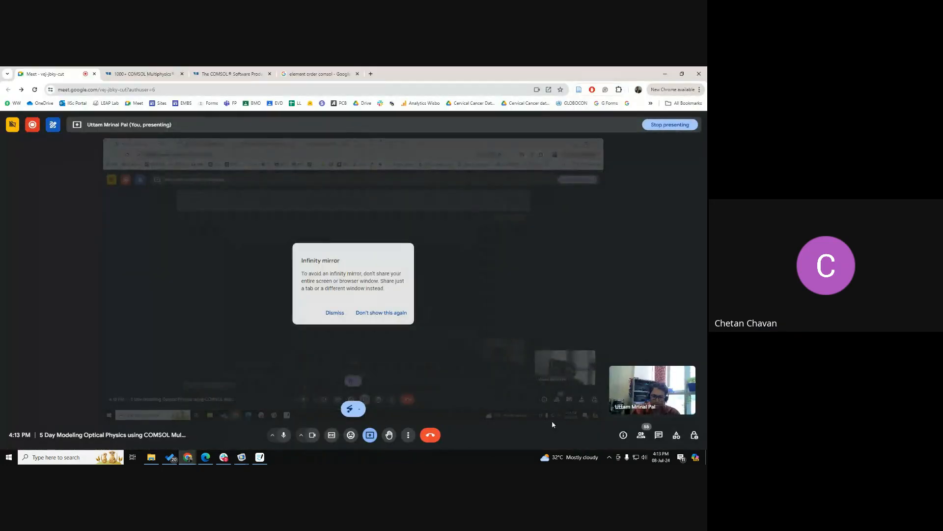
pyautogui.click(641, 435)
pyautogui.scroll(-5, 622, 317)
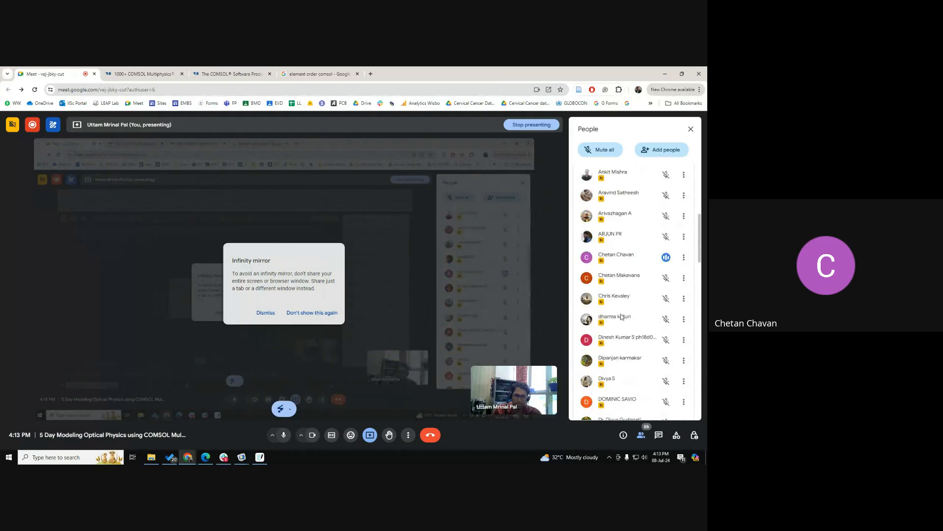
pyautogui.scroll(5, 621, 317)
pyautogui.scroll(-1, 622, 317)
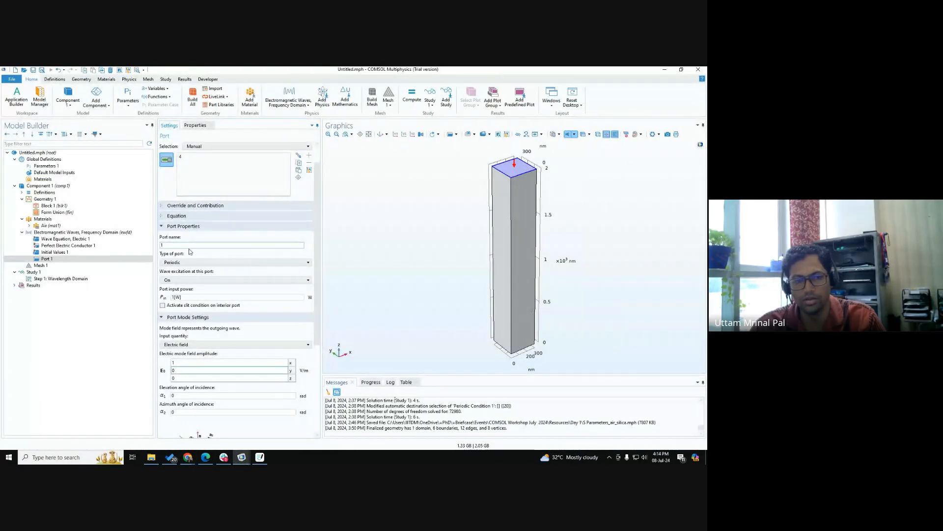
# - Return to COMSOL and bring up the Port 1 settings from the boundary selection onward
pyautogui.scroll(2, 195, 256)
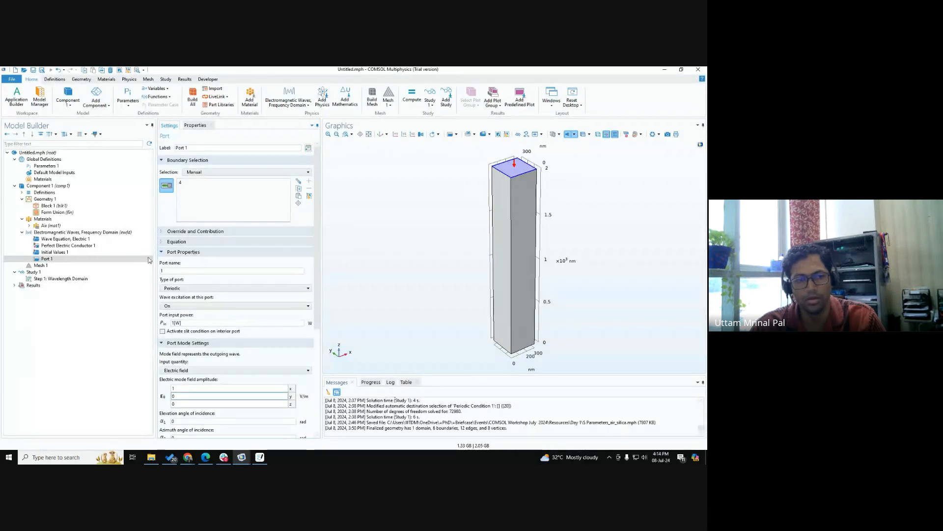
pyautogui.click(56, 259)
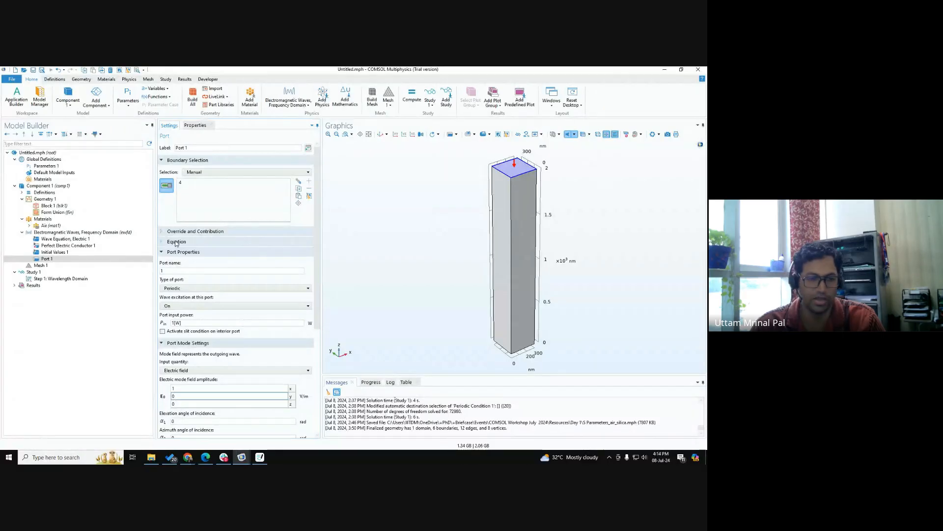
pyautogui.click(53, 260)
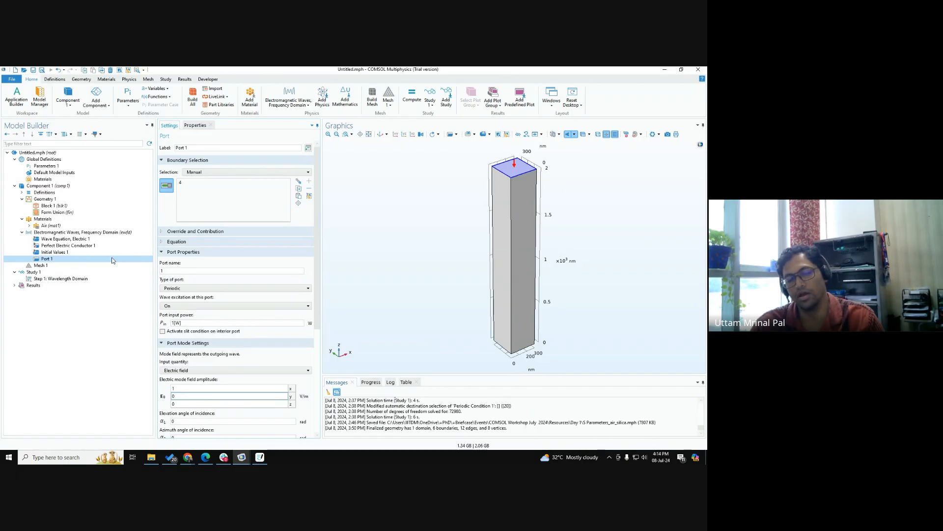
# - Review the port types available for Port 1 and keep Periodic as its type
pyautogui.click(197, 271)
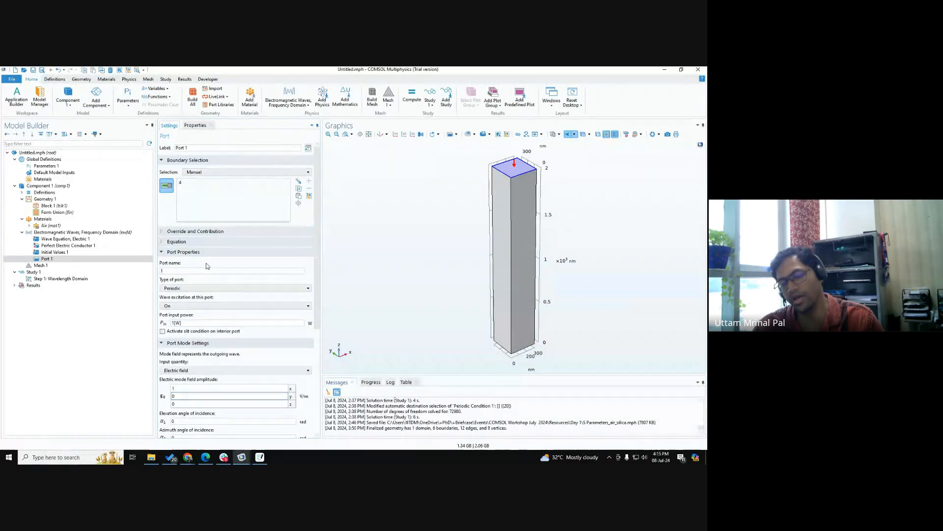
pyautogui.click(74, 259)
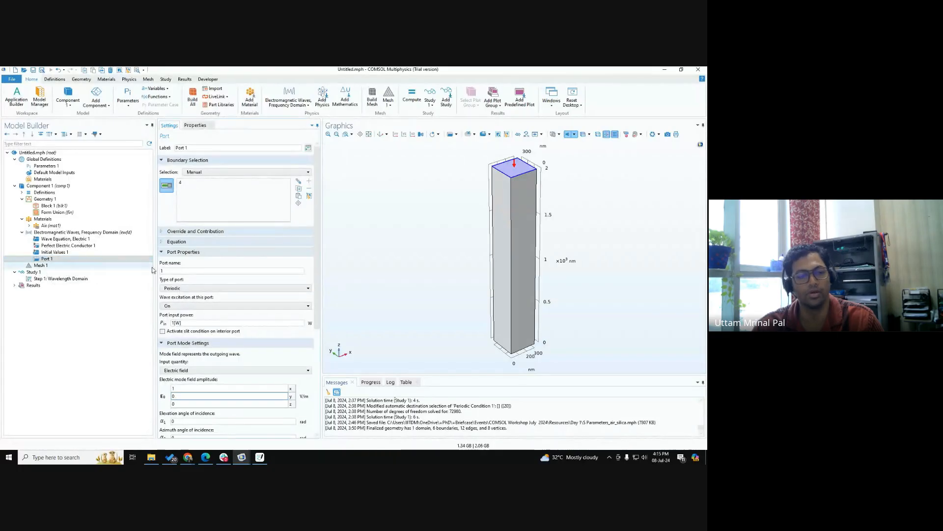
pyautogui.click(211, 287)
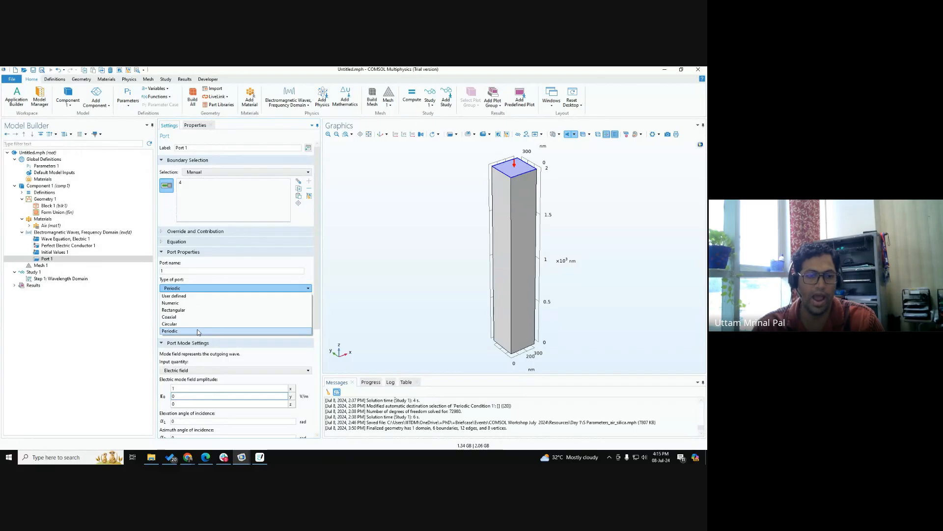
pyautogui.press('ctrl')
pyautogui.press('ctrl')
pyautogui.press('ctrl')
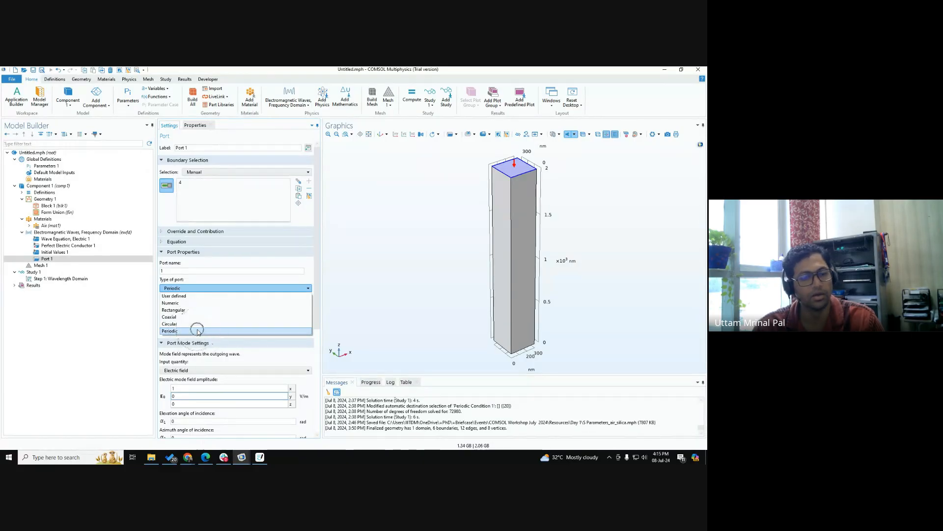
pyautogui.press('ctrl')
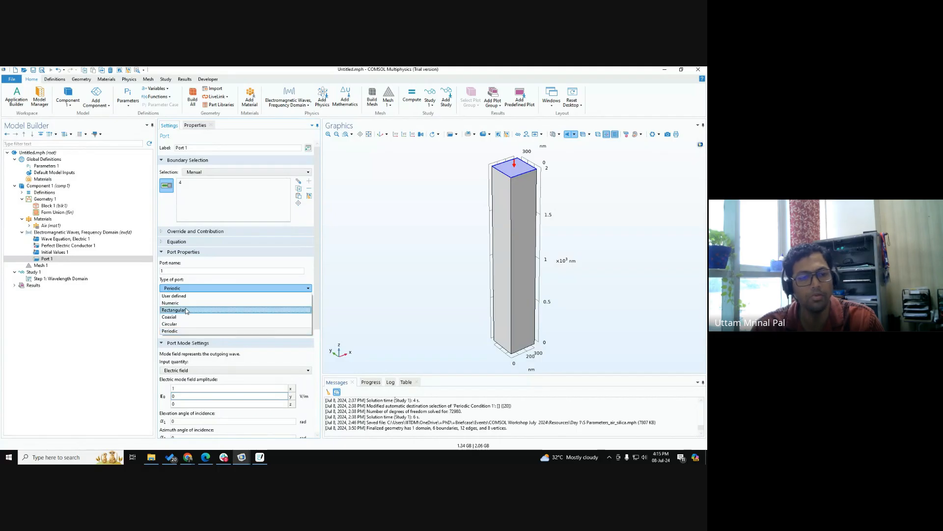
pyautogui.press('ctrl')
pyautogui.press('ctrl')
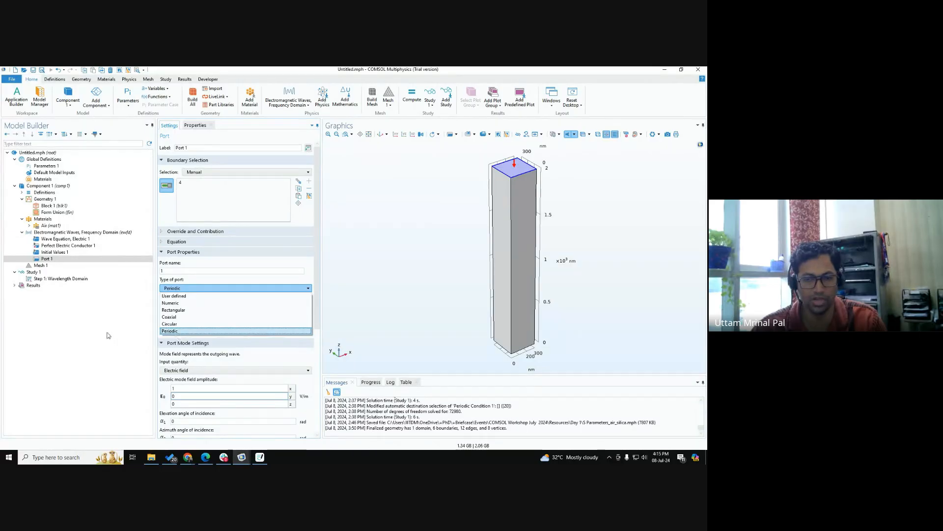
pyautogui.click(181, 334)
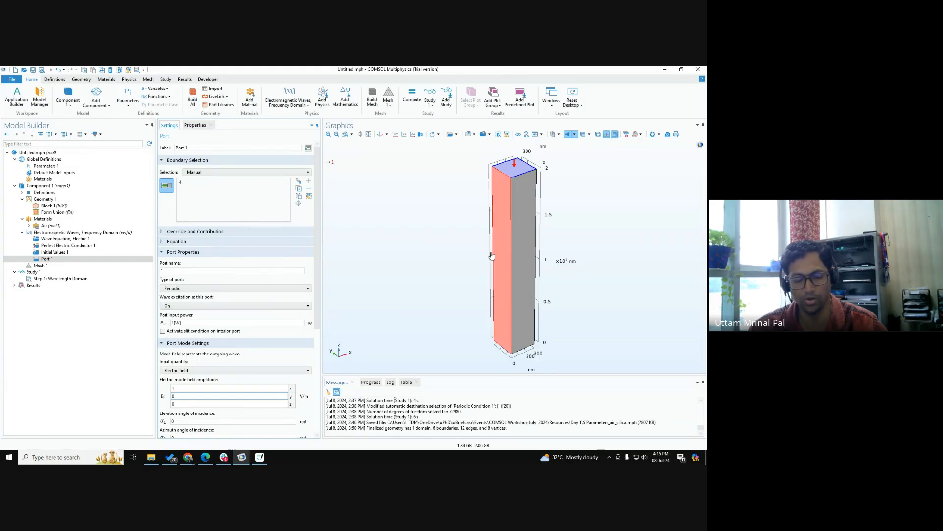
# - Switch to the Day 1 Notes in Goodnotes and bring up the 2D unit cell drawing on page 8
pyautogui.hotkey('alt', 'Tab')
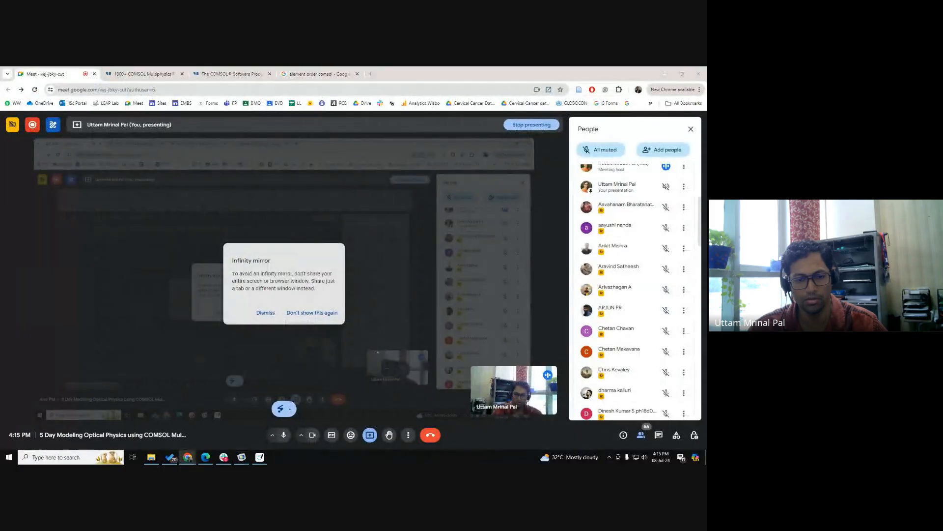
pyautogui.hotkey('alt', 'Tab')
pyautogui.click(260, 456)
pyautogui.scroll(-15, 380, 337)
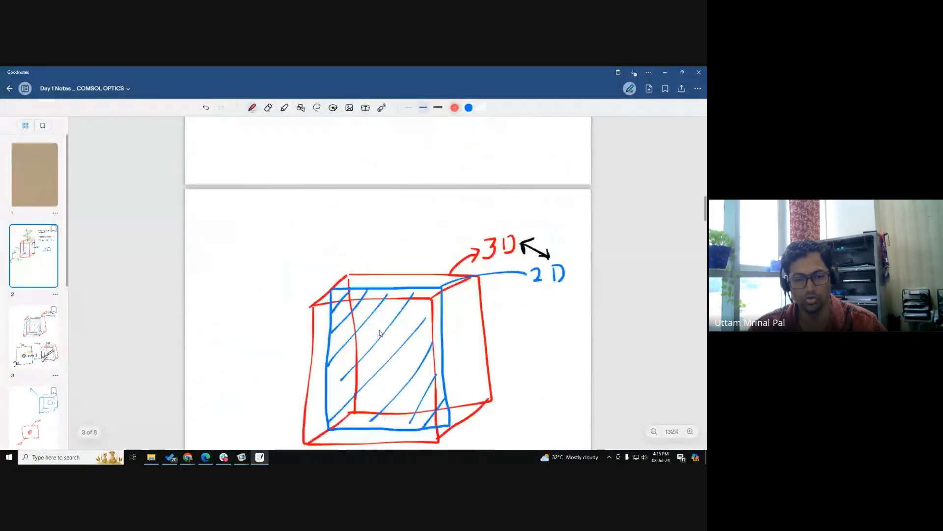
pyautogui.scroll(-20, 381, 336)
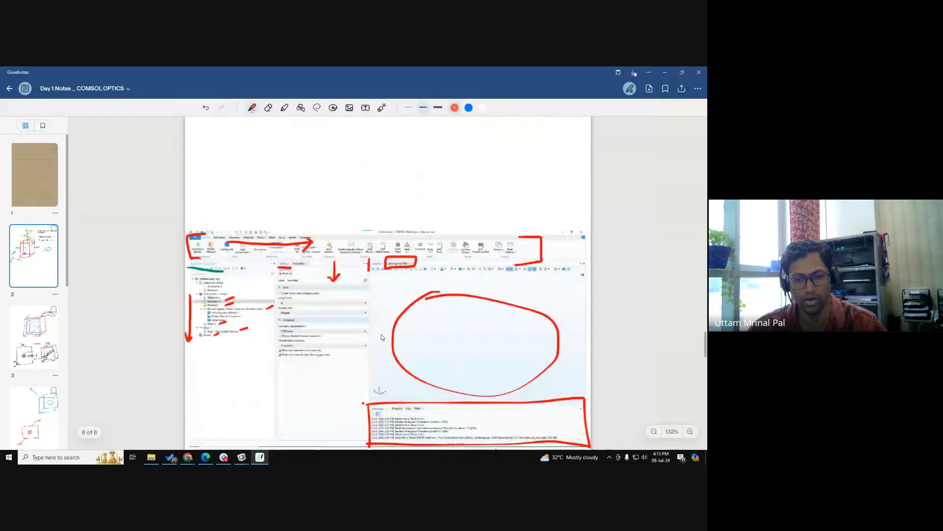
pyautogui.scroll(-20, 382, 337)
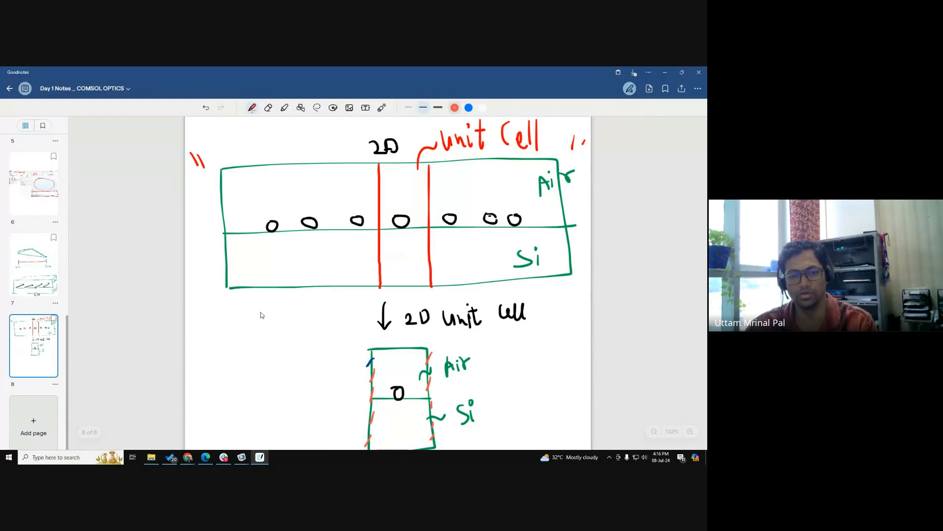
pyautogui.click(223, 328)
pyautogui.scroll(-1, 223, 329)
pyautogui.scroll(2, 301, 216)
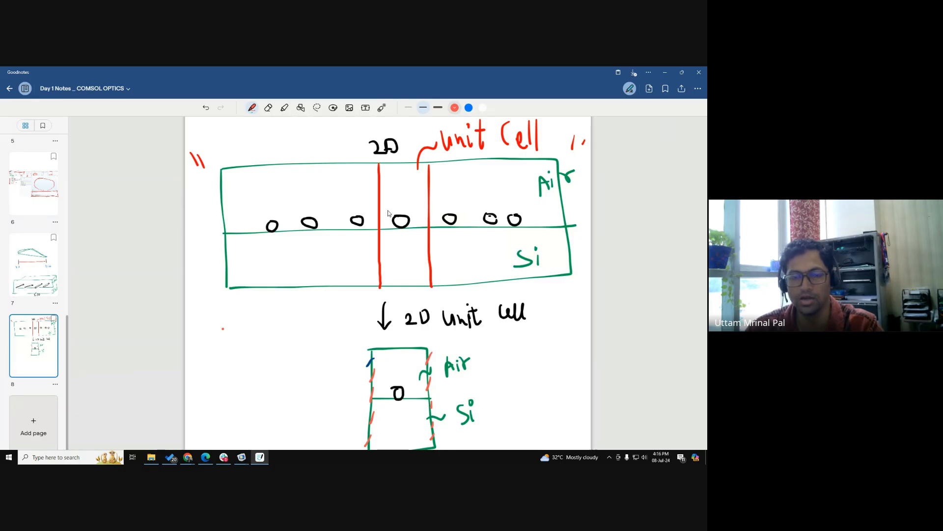
# - In light pink pen, sketch scattered-wave arcs between the unit cell's particle and its neighbour, with spacing arrows labelled d below
pyautogui.click(454, 108)
pyautogui.click(472, 159)
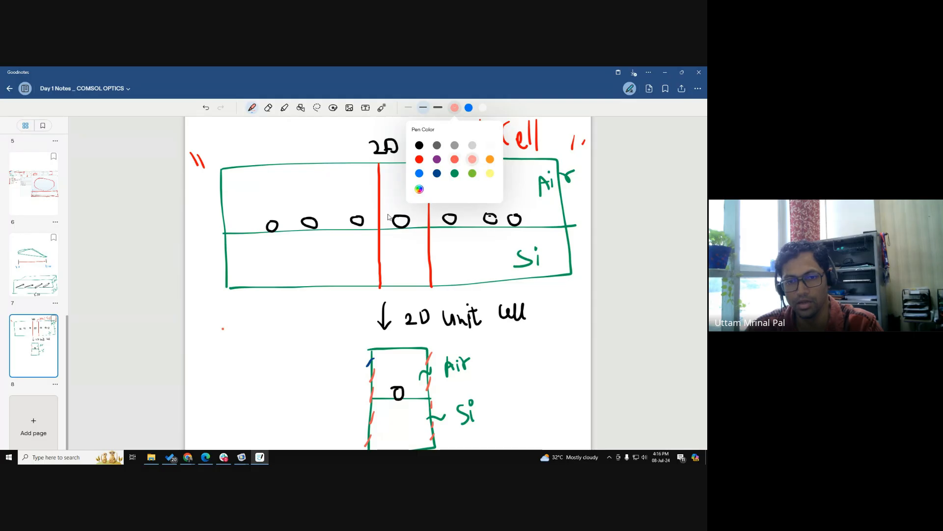
pyautogui.moveTo(388, 214)
pyautogui.mouseDown()
pyautogui.moveTo(409, 205)
pyautogui.moveTo(402, 197)
pyautogui.mouseUp()
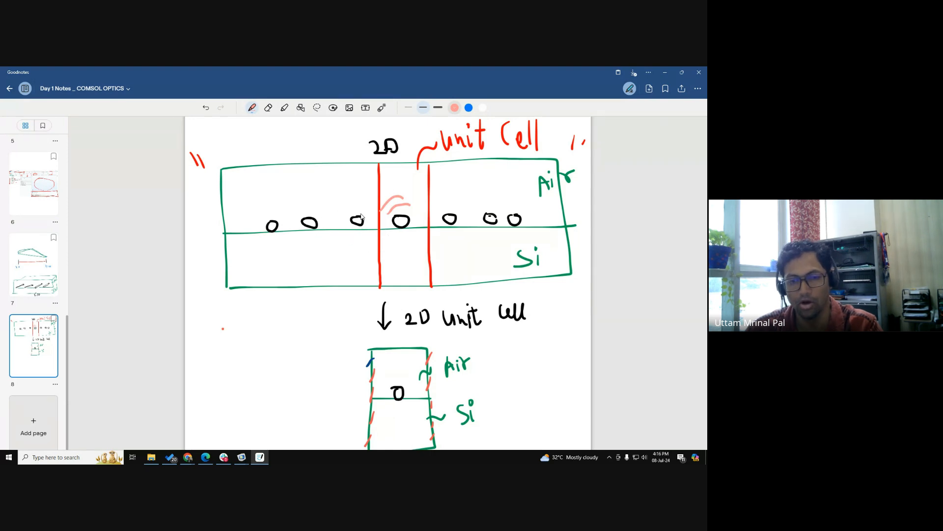
pyautogui.moveTo(356, 208); pyautogui.dragTo(375, 219)
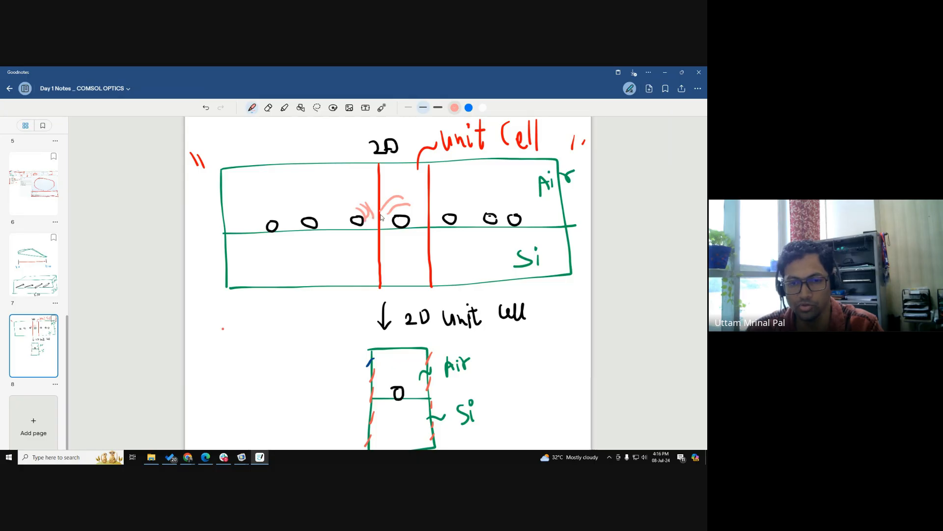
pyautogui.moveTo(341, 240); pyautogui.dragTo(360, 240)
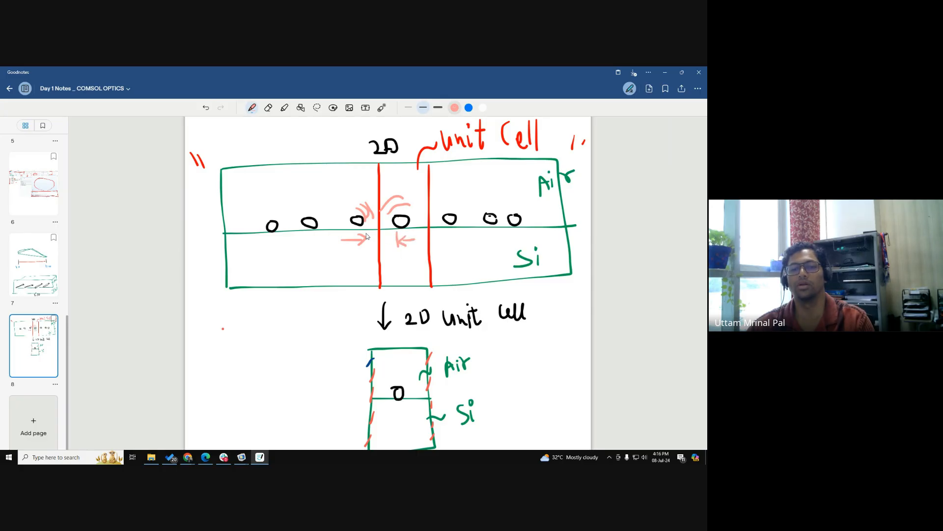
pyautogui.moveTo(366, 231); pyautogui.dragTo(367, 249)
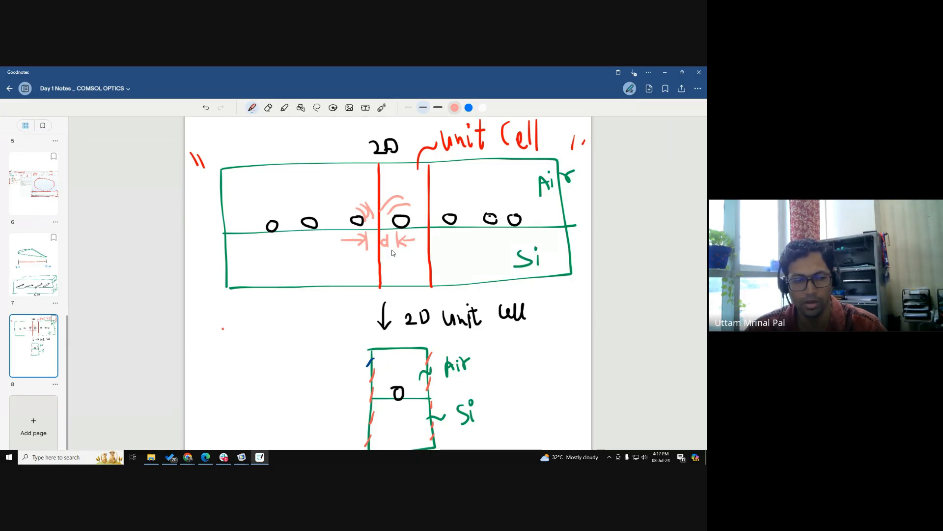
# - Return to COMSOL and review Port 1's mode settings, incidence angles and automatic diffraction order calculation
pyautogui.hotkey('alt', 'Tab')
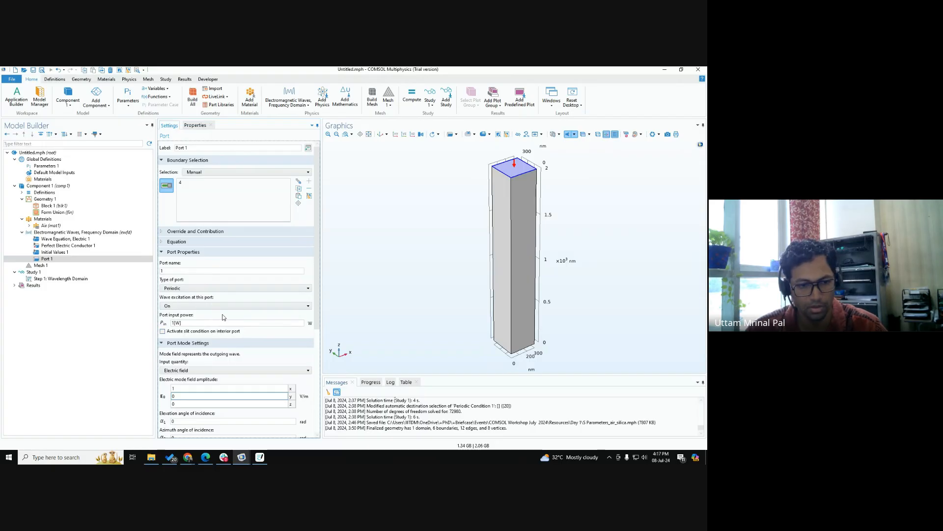
pyautogui.scroll(-5, 222, 316)
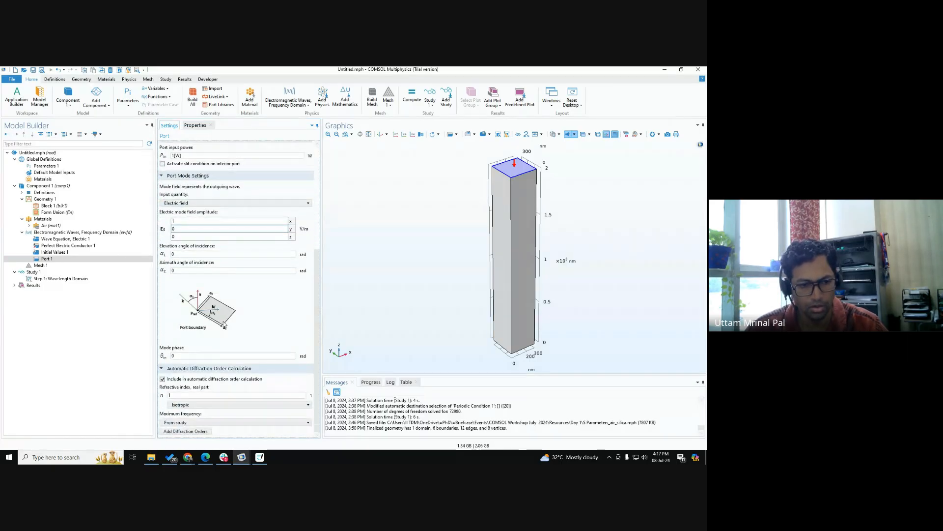
pyautogui.scroll(3, 224, 324)
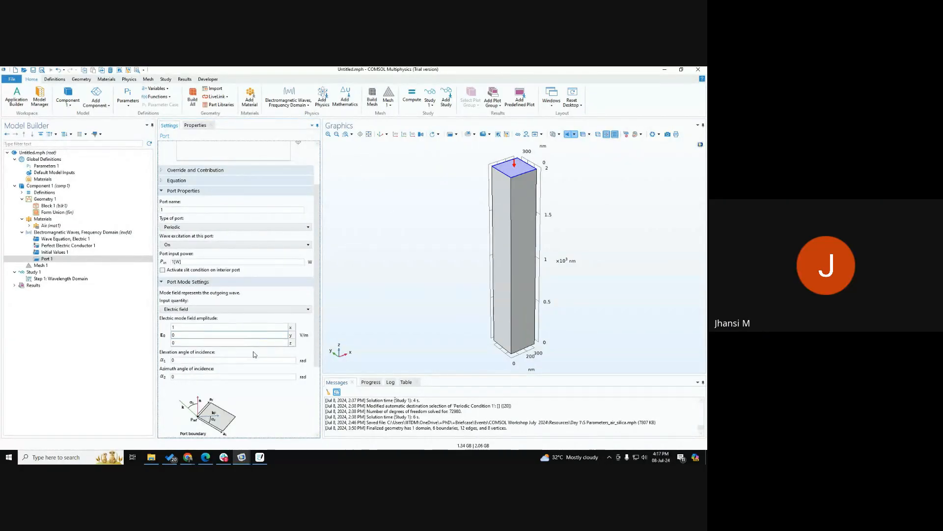
pyautogui.scroll(3, 255, 354)
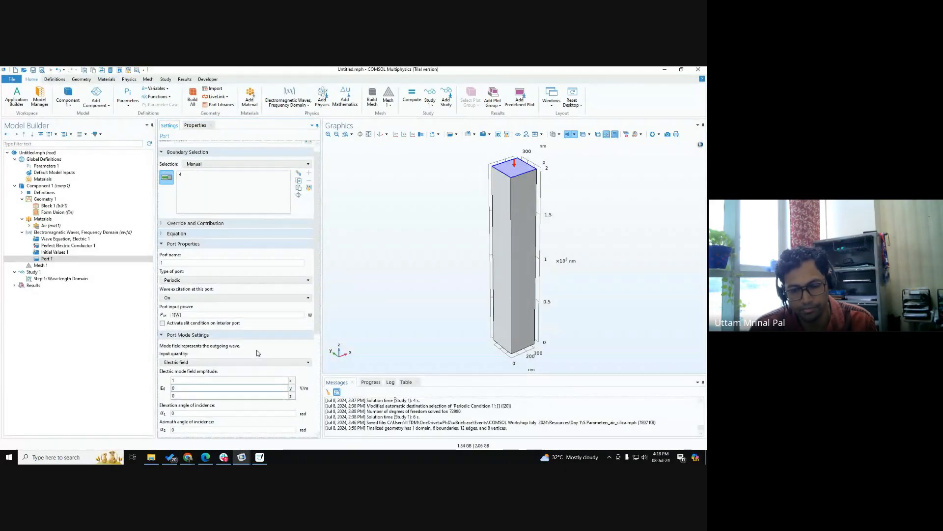
# - Switch to the Google Meet window in Chrome and look through the participant list for the current speaker
pyautogui.moveTo(188, 457)
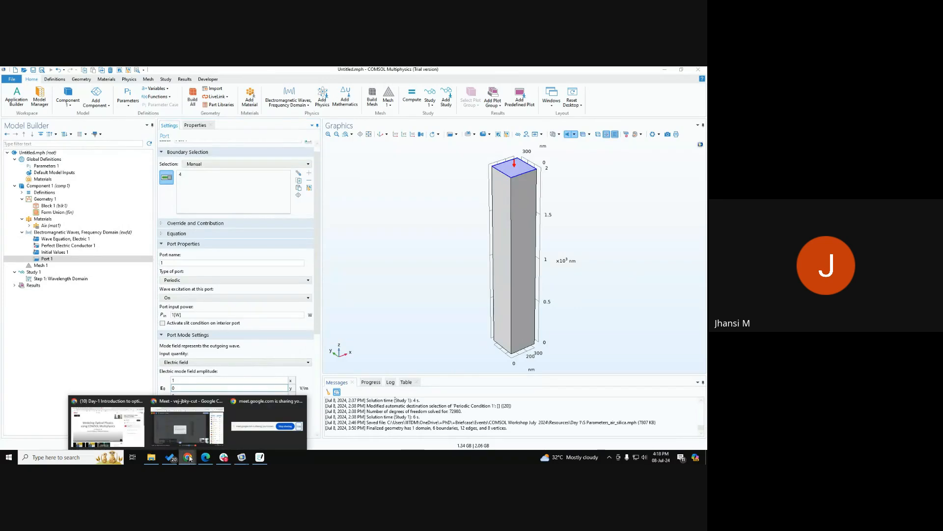
pyautogui.click(187, 423)
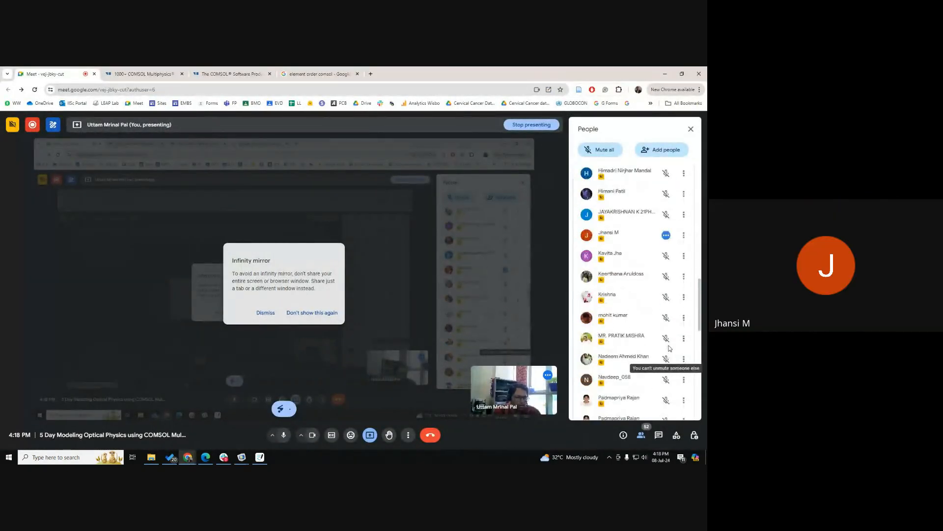
pyautogui.scroll(10, 669, 349)
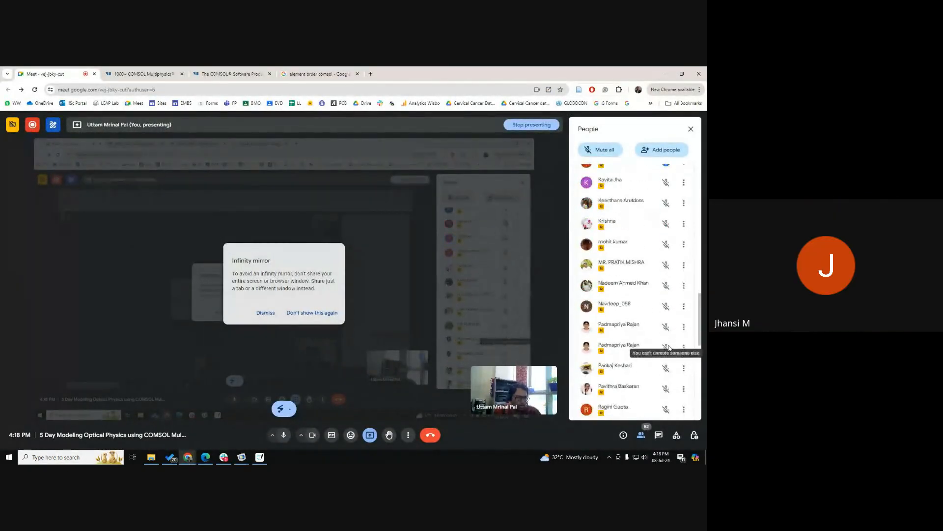
# - Return to COMSOL and look over Port 1's type options, leaving the type at Periodic
pyautogui.click(665, 72)
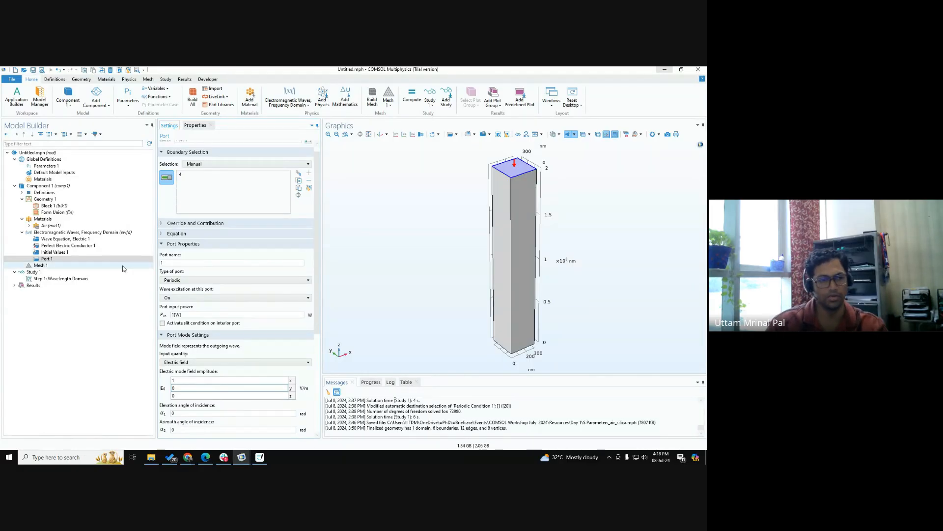
pyautogui.click(47, 260)
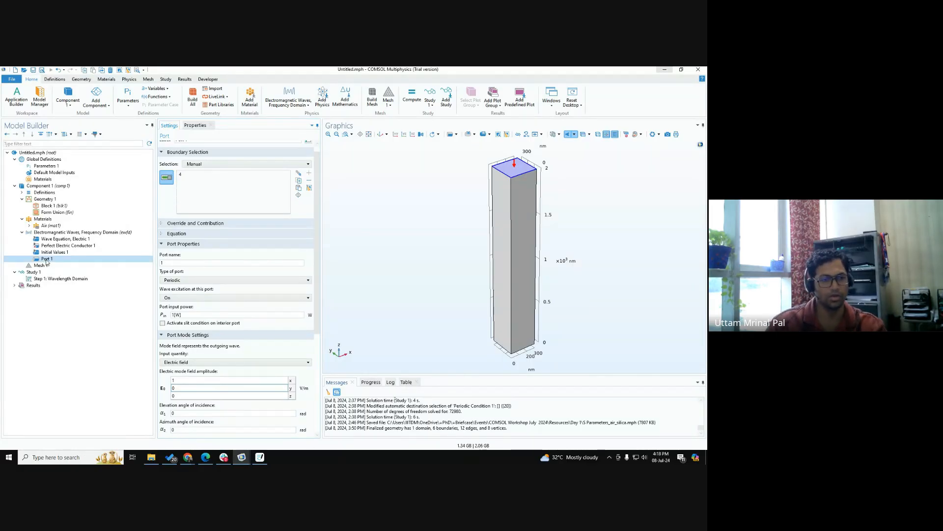
pyautogui.click(184, 279)
pyautogui.click(184, 278)
pyautogui.click(184, 278)
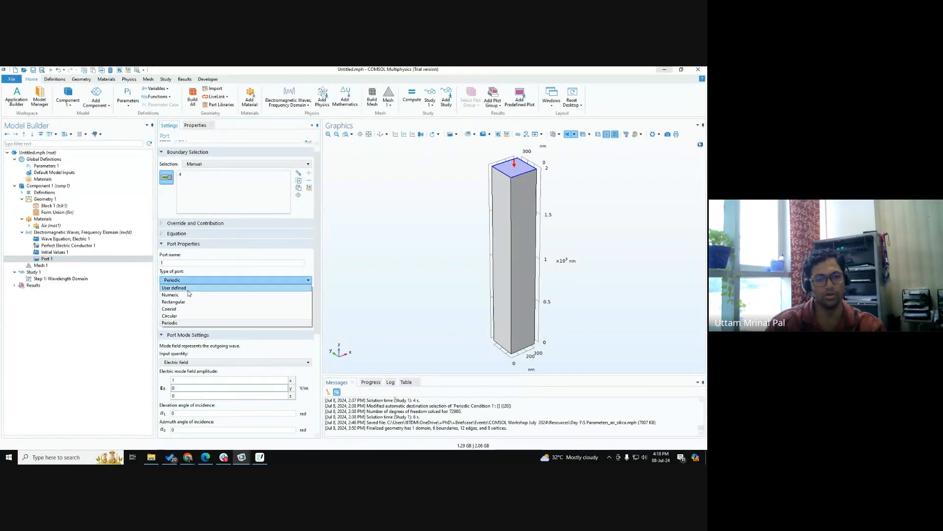
pyautogui.click(192, 273)
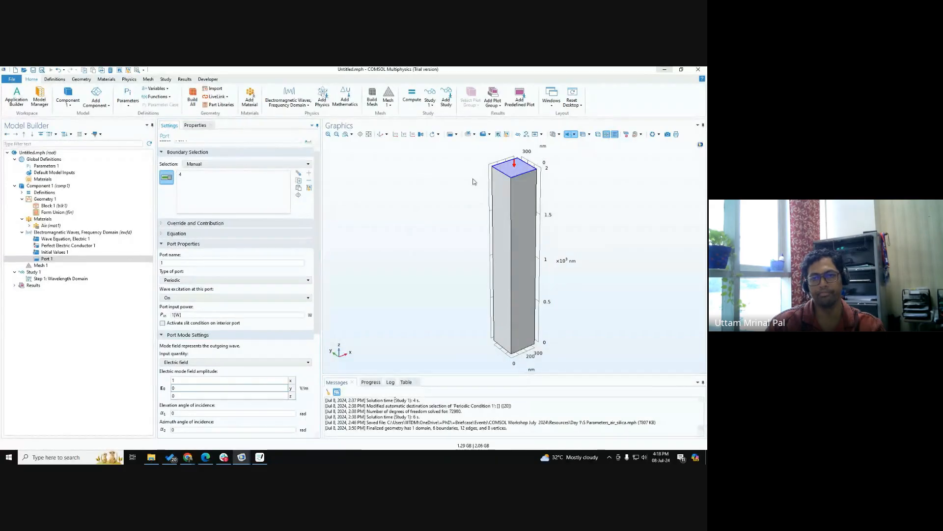
# - Switch to the Goodnotes notes and review the 3D plane wave propagation sketch on page 2
pyautogui.click(260, 457)
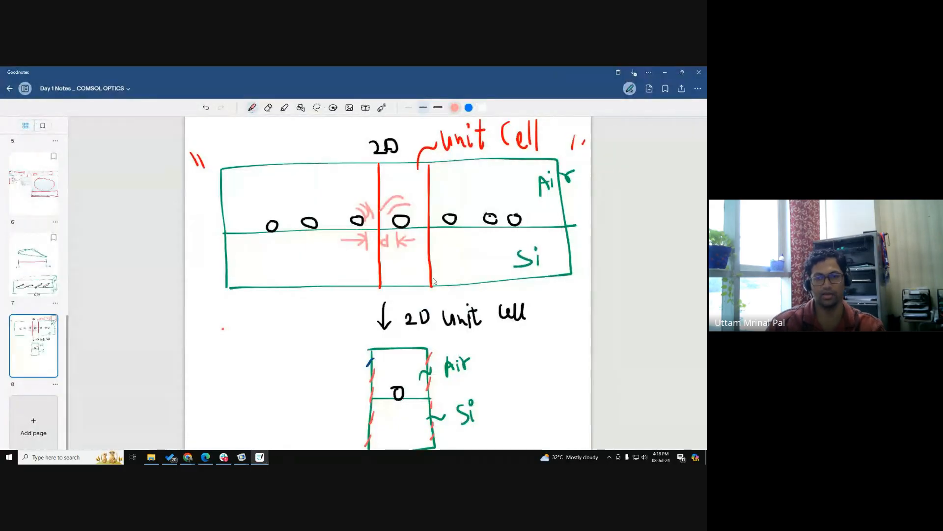
pyautogui.scroll(10, 434, 281)
pyautogui.scroll(20, 434, 280)
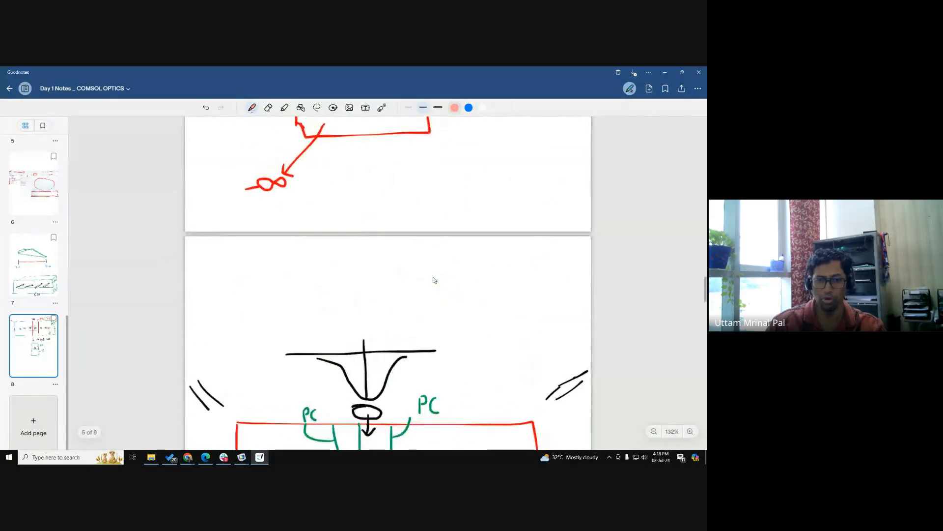
pyautogui.scroll(10, 434, 280)
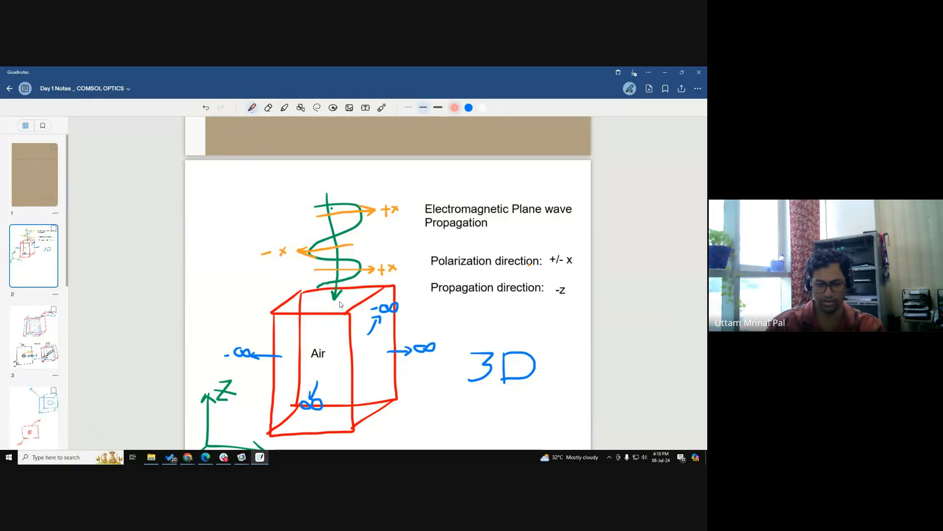
pyautogui.press('ctrl')
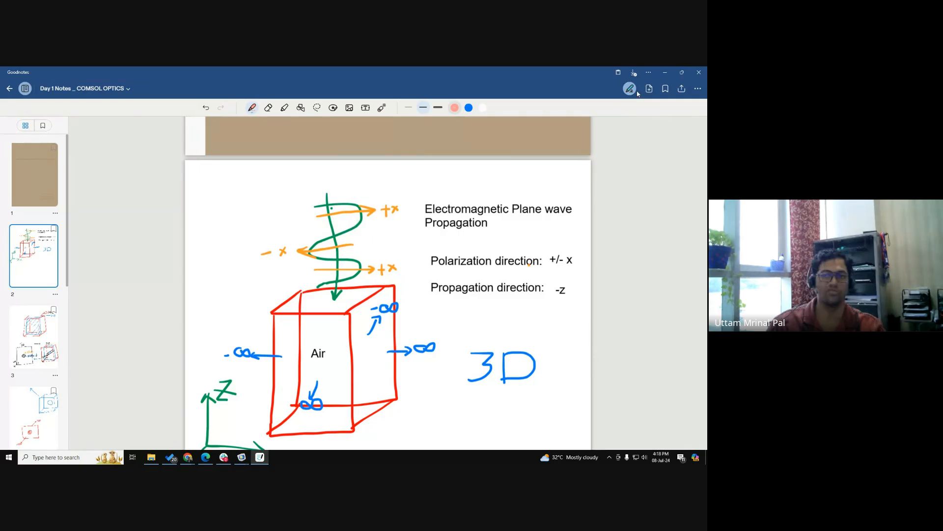
# - Return to COMSOL and check Port 1's port type choices again without changing Periodic
pyautogui.click(667, 72)
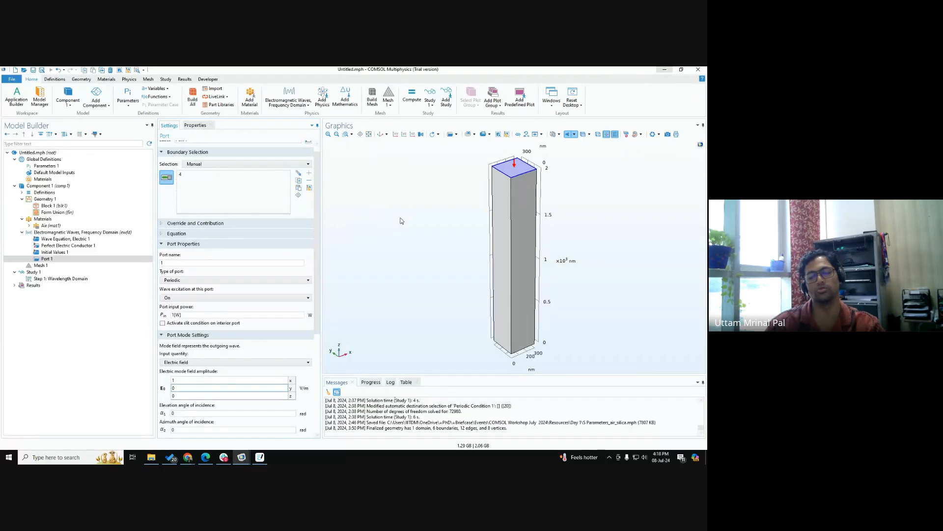
pyautogui.click(200, 280)
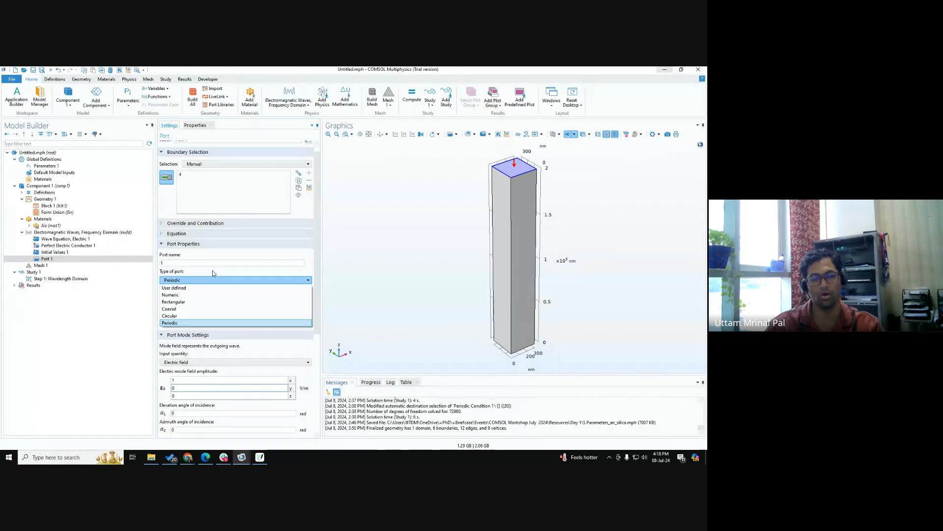
pyautogui.click(213, 272)
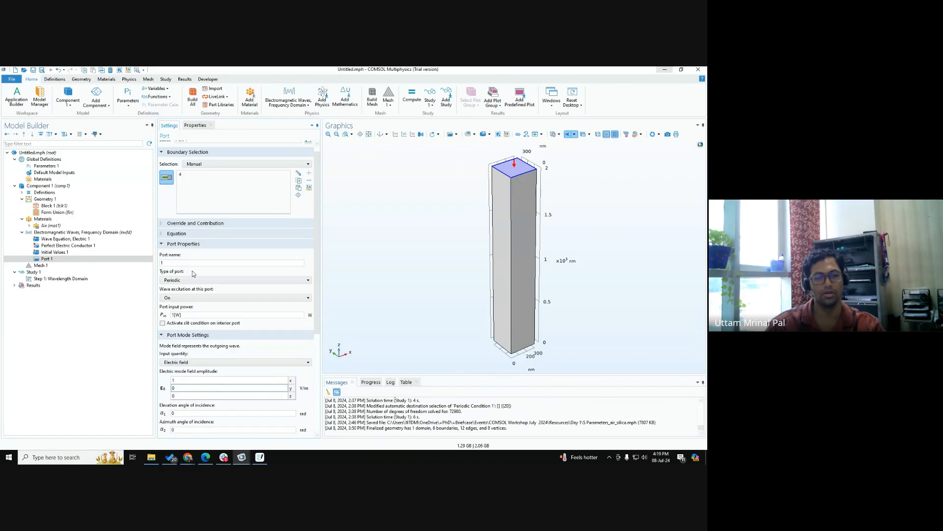
# - Go through the available port types for Port 1 once more, keeping Periodic selected
pyautogui.click(196, 278)
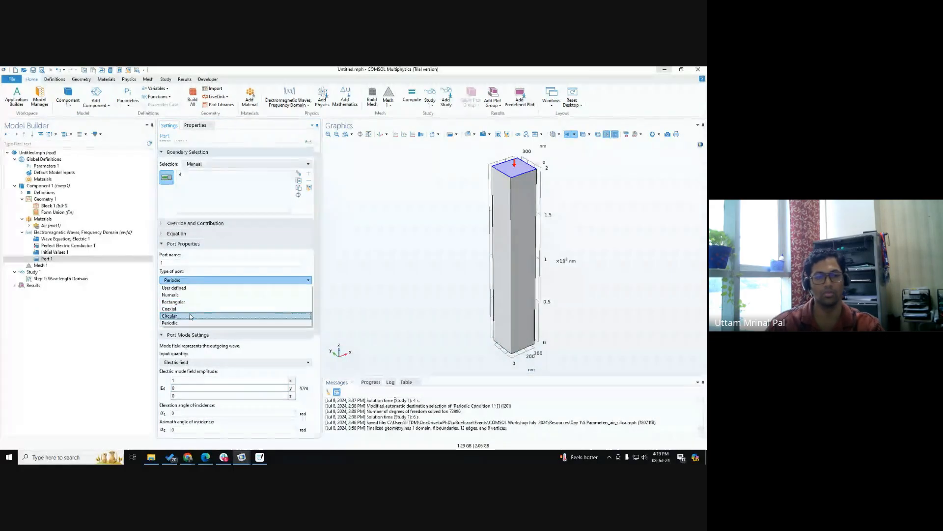
pyautogui.click(196, 273)
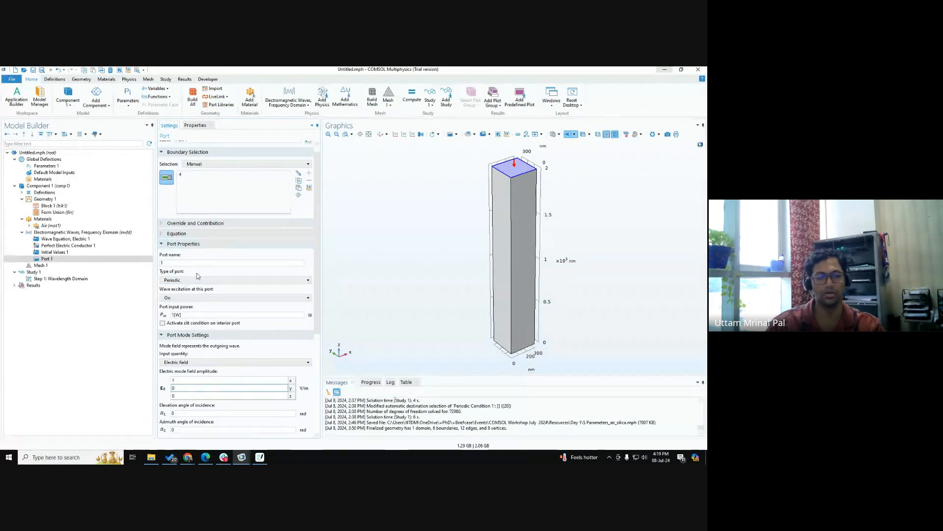
pyautogui.click(191, 279)
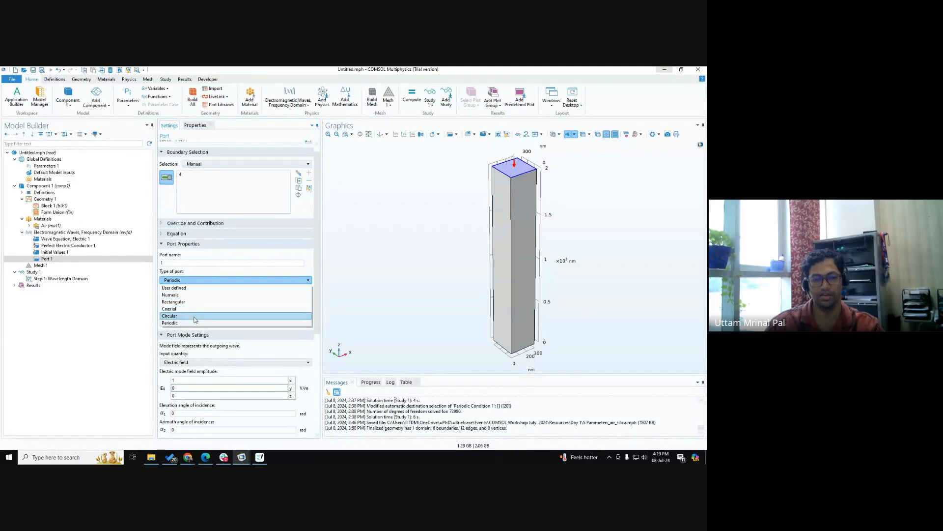
pyautogui.press('ctrl')
pyautogui.press('ctrl')
pyautogui.press('ctrl')
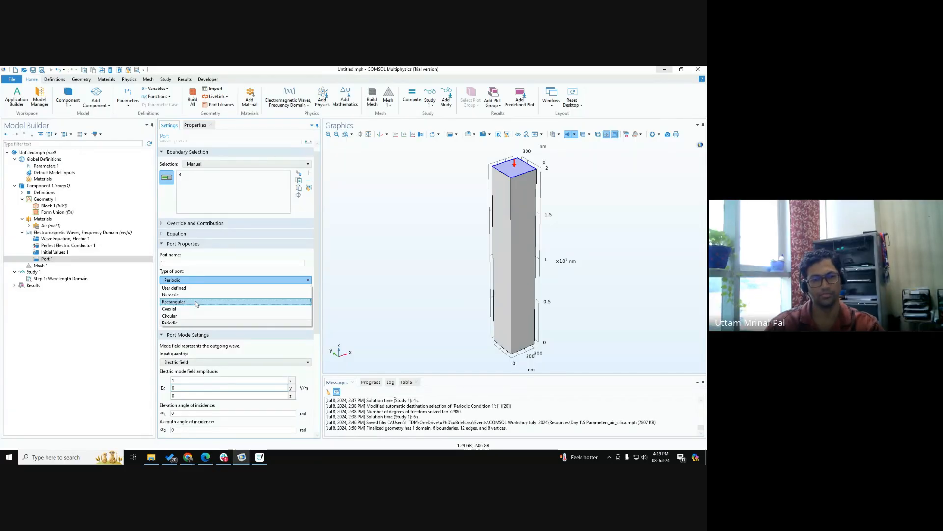
pyautogui.click(206, 273)
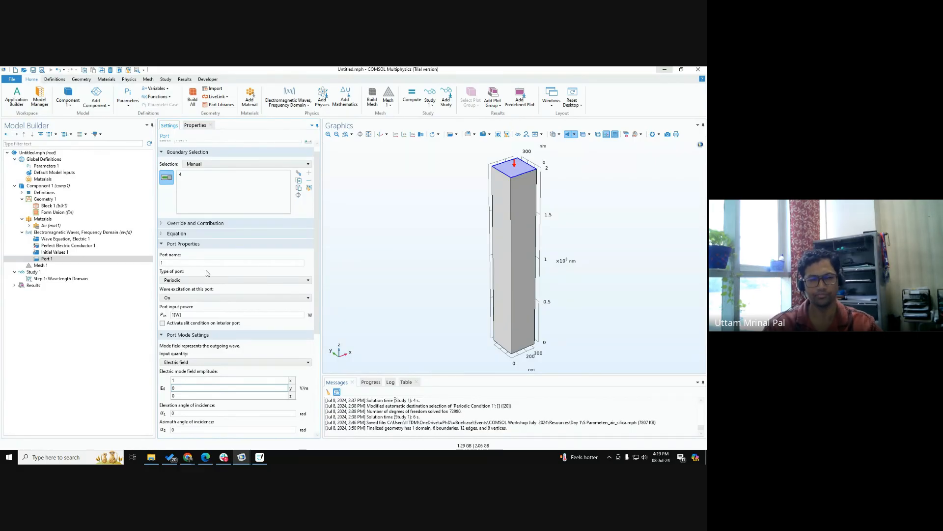
pyautogui.click(202, 280)
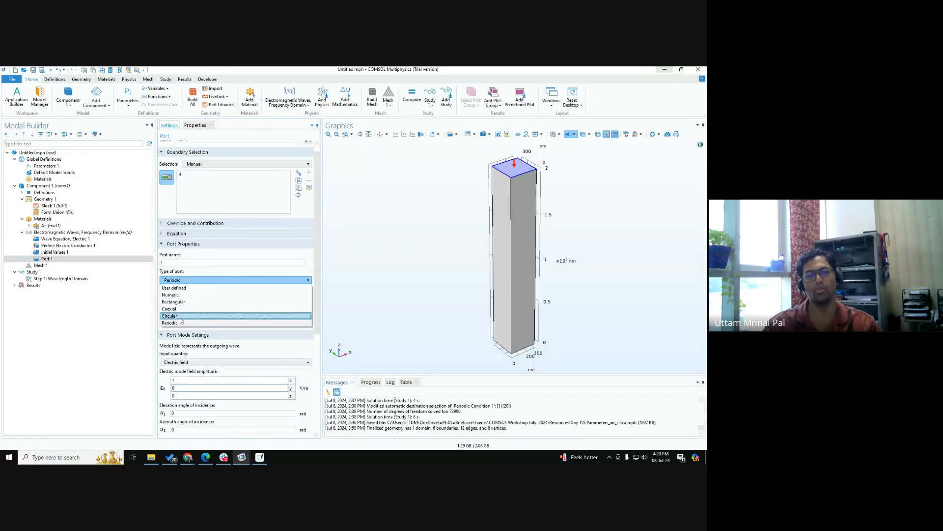
pyautogui.click(120, 321)
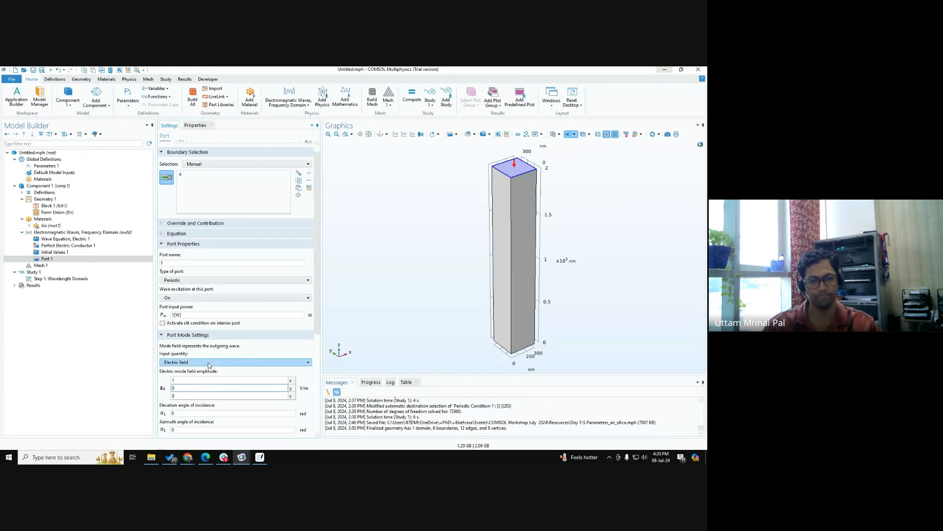
# - Duplicate the Port 1 boundary condition under Electromagnetic Waves, Frequency Domain
pyautogui.scroll(-1, 207, 361)
pyautogui.scroll(-2, 209, 378)
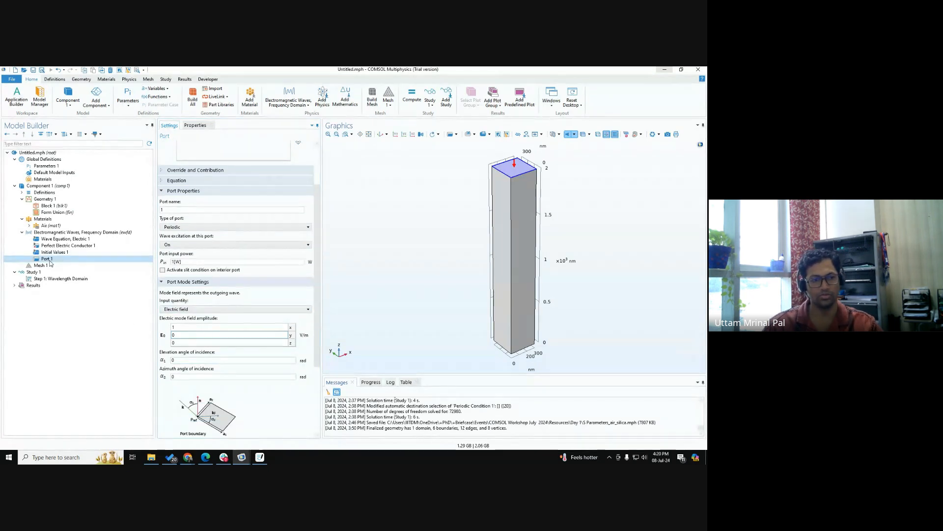
pyautogui.moveTo(555, 361); pyautogui.dragTo(555, 339)
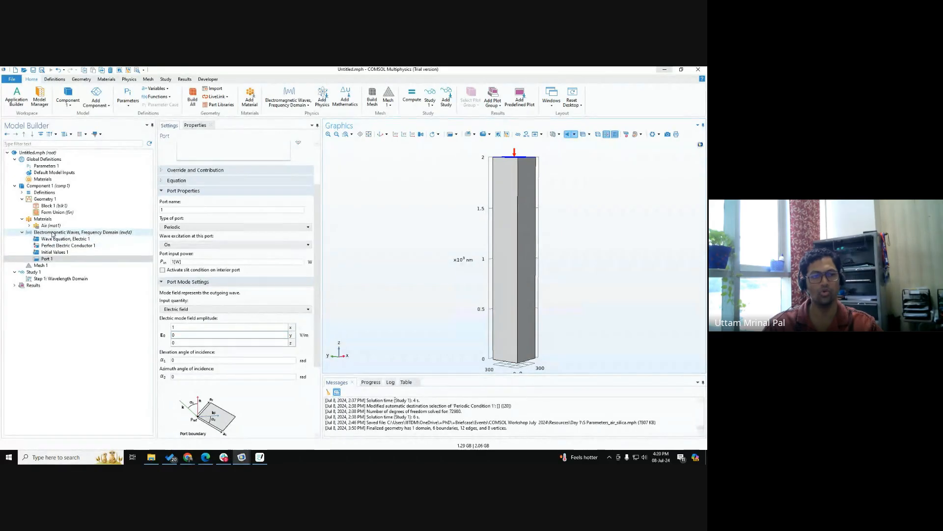
pyautogui.click(55, 259)
pyautogui.rightClick(55, 258)
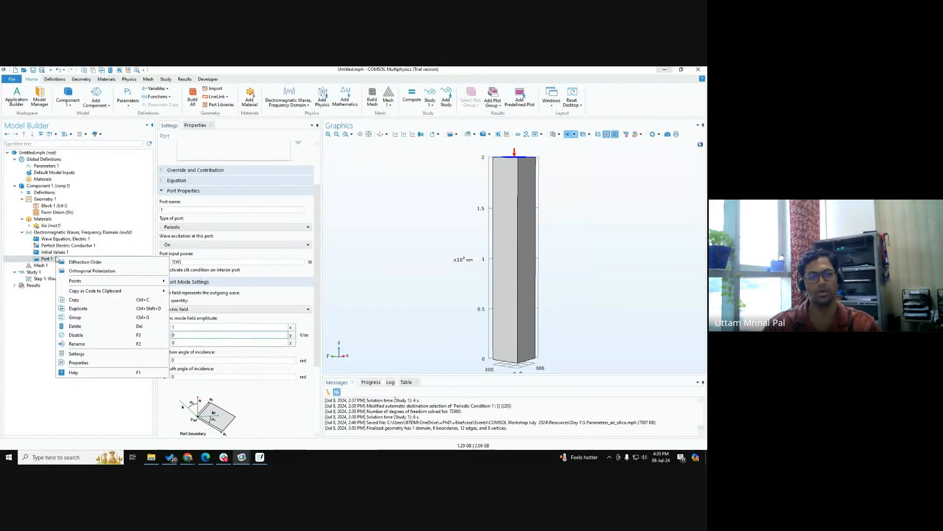
pyautogui.click(96, 313)
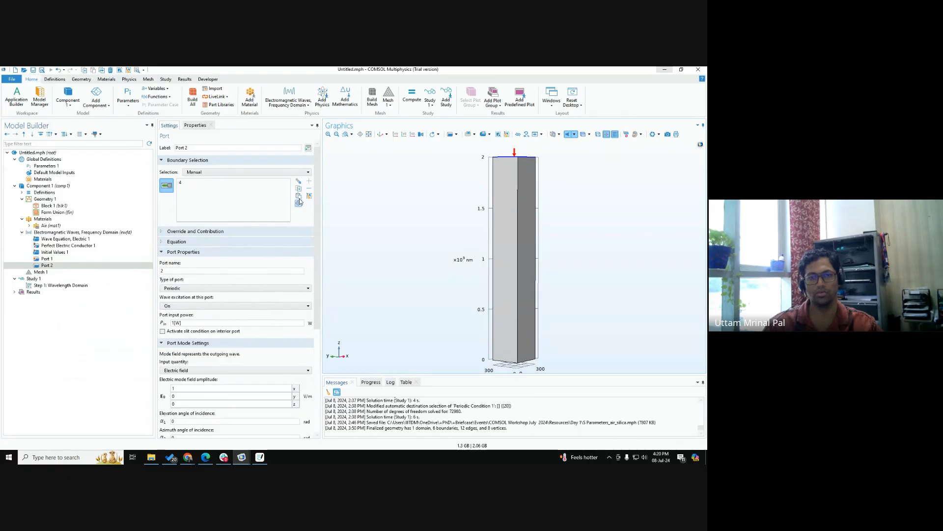
# - Replace Port 2's boundary with the block's bottom face, boundary 3, and set its wave excitation to Off
pyautogui.press('ctrl')
pyautogui.press('ctrl')
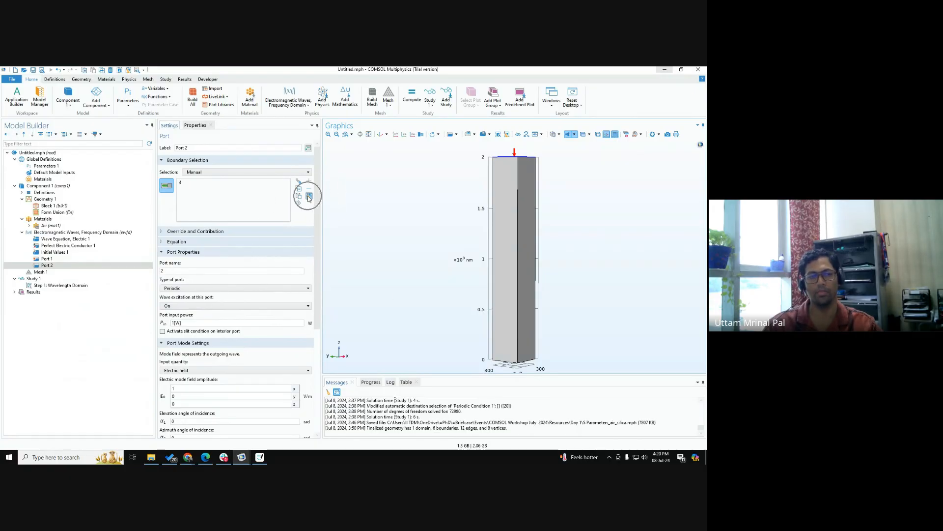
pyautogui.click(309, 196)
pyautogui.moveTo(472, 322); pyautogui.dragTo(479, 260)
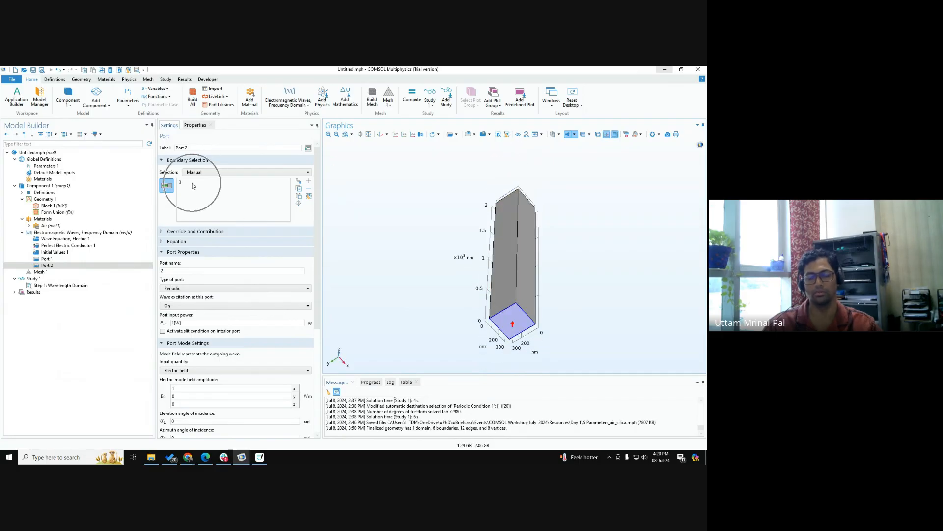
pyautogui.press('ctrl')
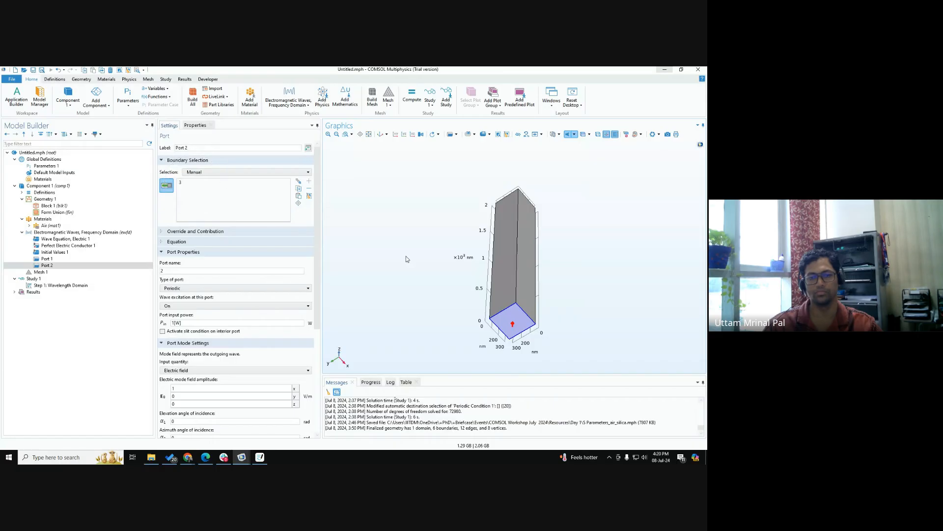
pyautogui.moveTo(406, 256); pyautogui.dragTo(407, 270)
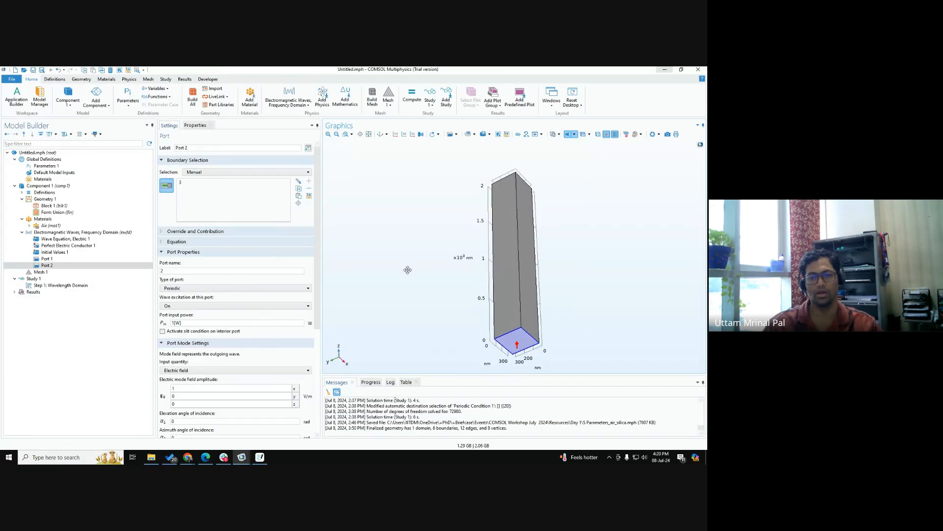
pyautogui.press('ctrl')
pyautogui.click(172, 306)
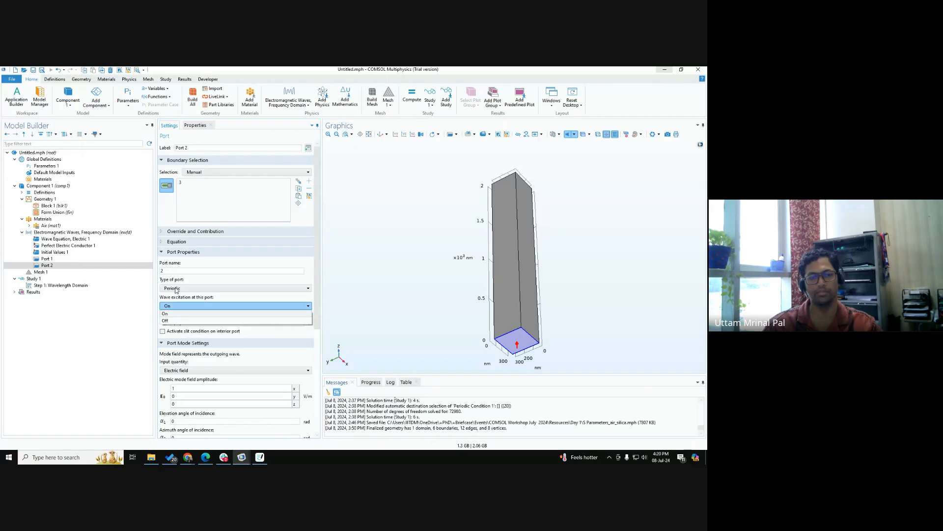
pyautogui.click(178, 320)
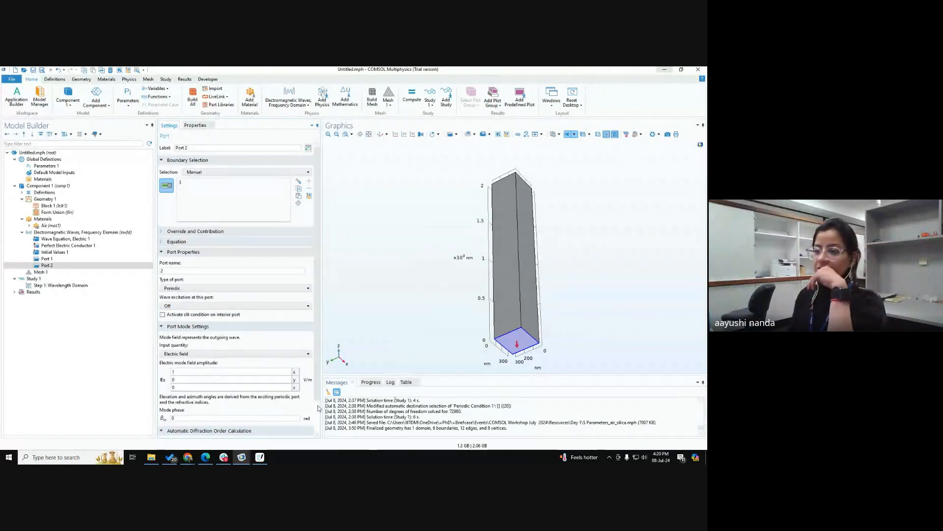
# - Switch to the Google Meet window in Chrome to check the speaking participant, and return to COMSOL
pyautogui.moveTo(187, 457)
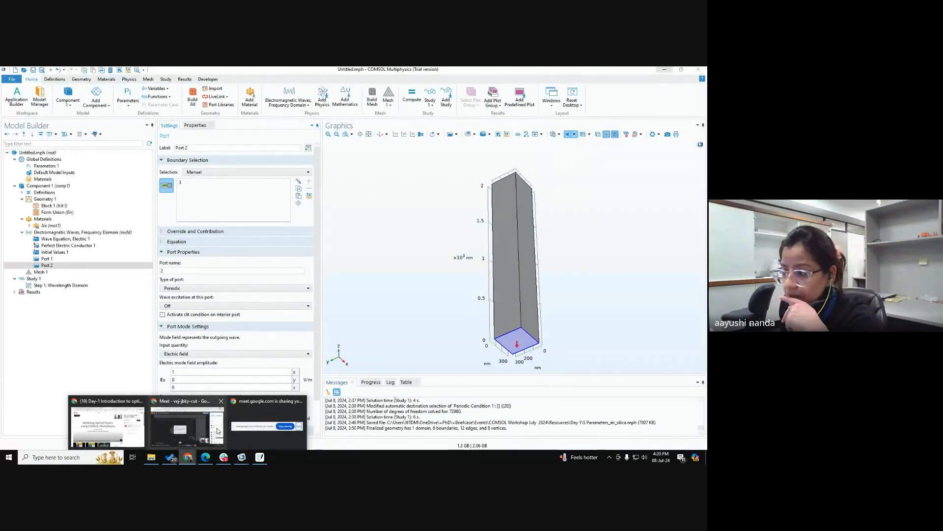
pyautogui.click(218, 430)
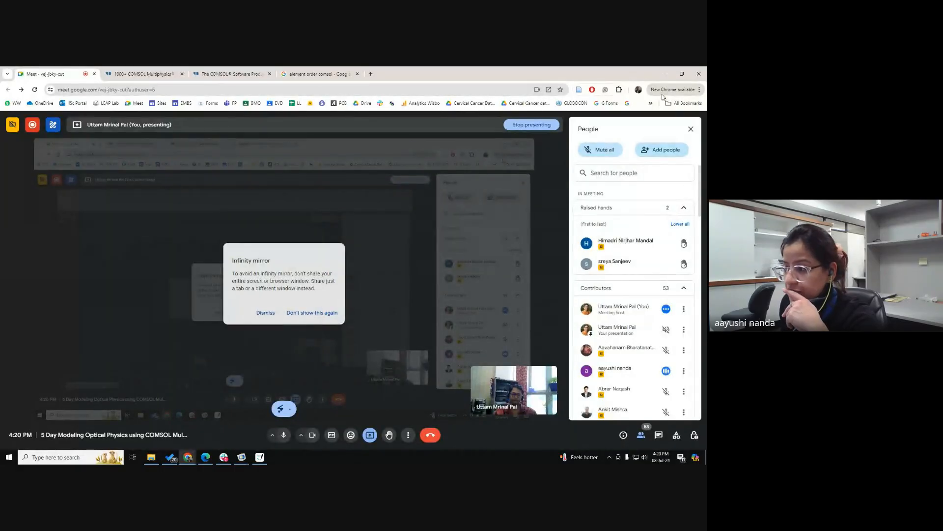
pyautogui.click(665, 75)
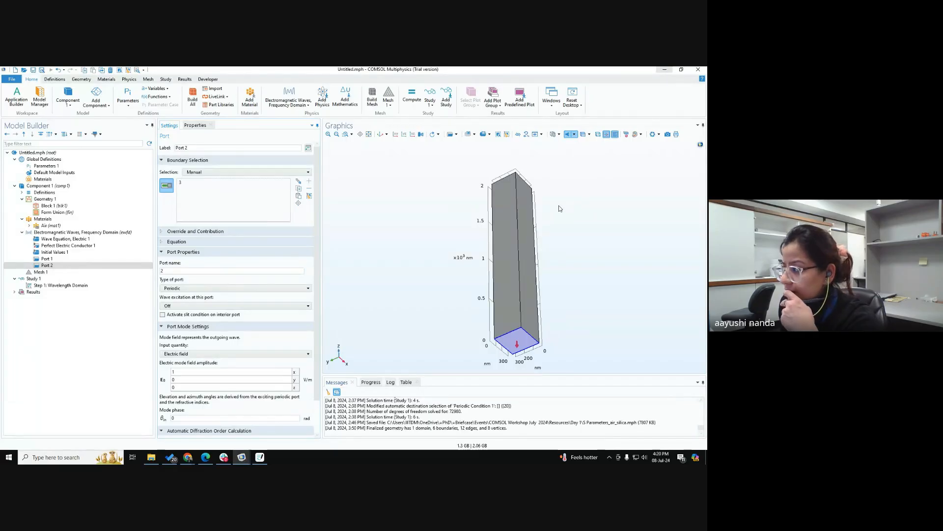
# - Compare the settings of Port 1 and Port 2, including wave excitation, electric mode field amplitude and incidence angles
pyautogui.moveTo(559, 221); pyautogui.dragTo(551, 202)
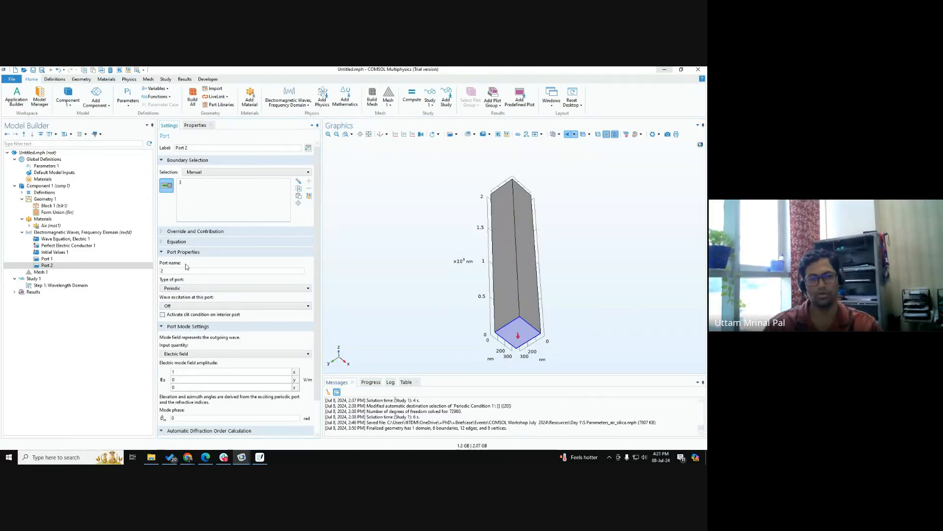
pyautogui.click(68, 259)
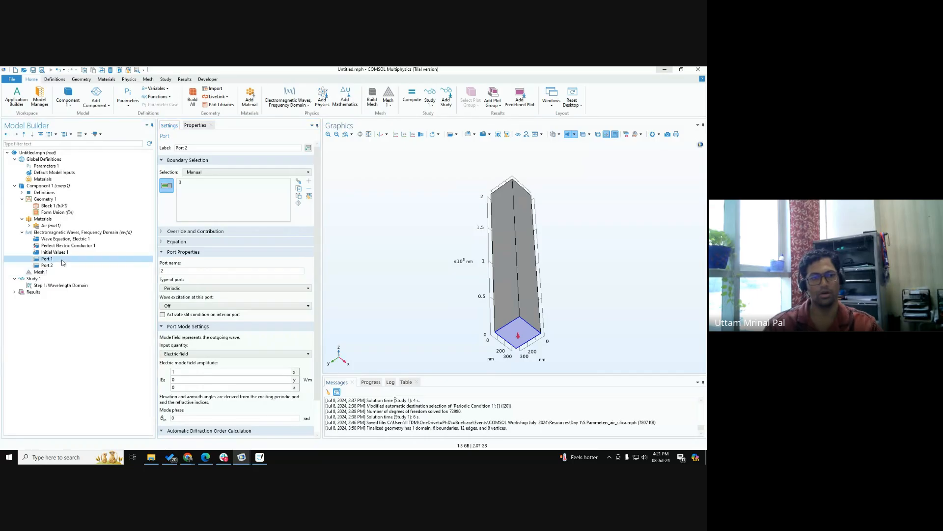
pyautogui.click(62, 265)
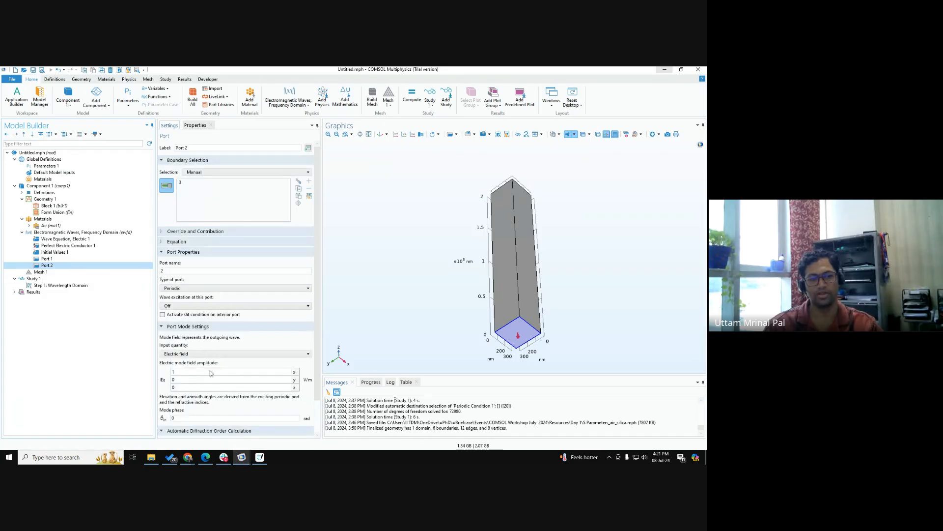
pyautogui.click(65, 260)
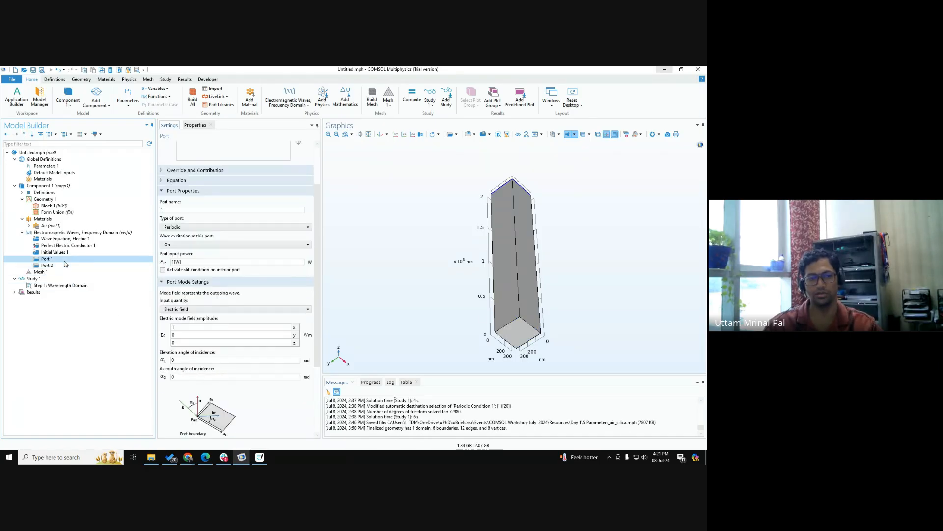
pyautogui.scroll(2, 207, 256)
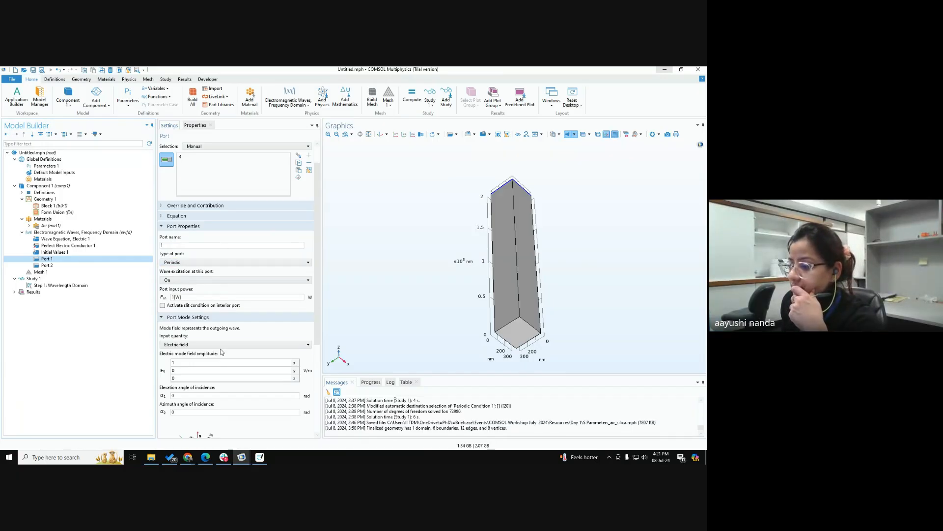
pyautogui.click(69, 265)
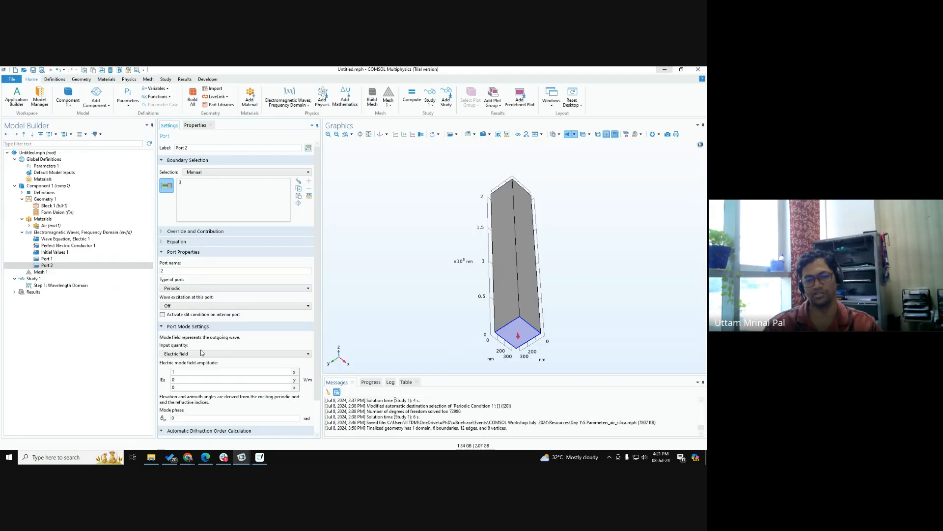
pyautogui.scroll(-2, 201, 349)
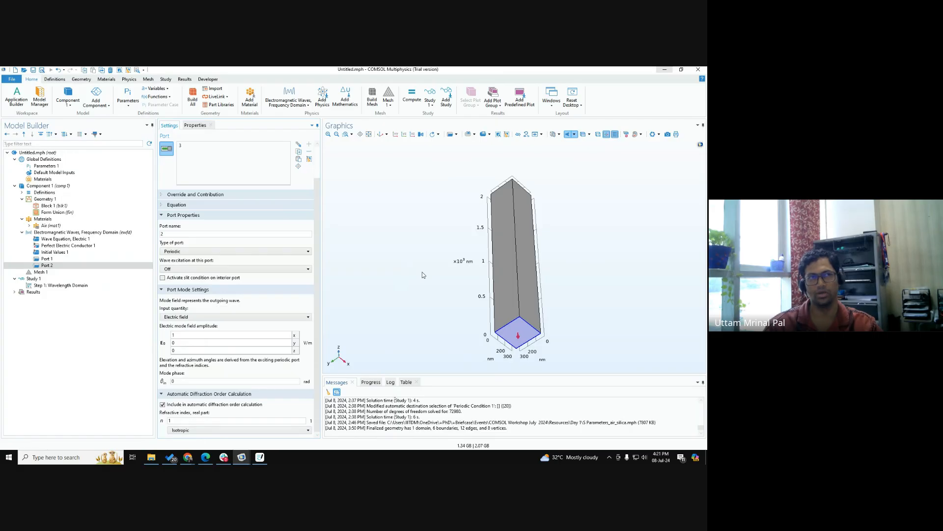
pyautogui.moveTo(471, 253)
pyautogui.mouseDown()
pyautogui.moveTo(475, 281)
pyautogui.moveTo(467, 263)
pyautogui.mouseUp()
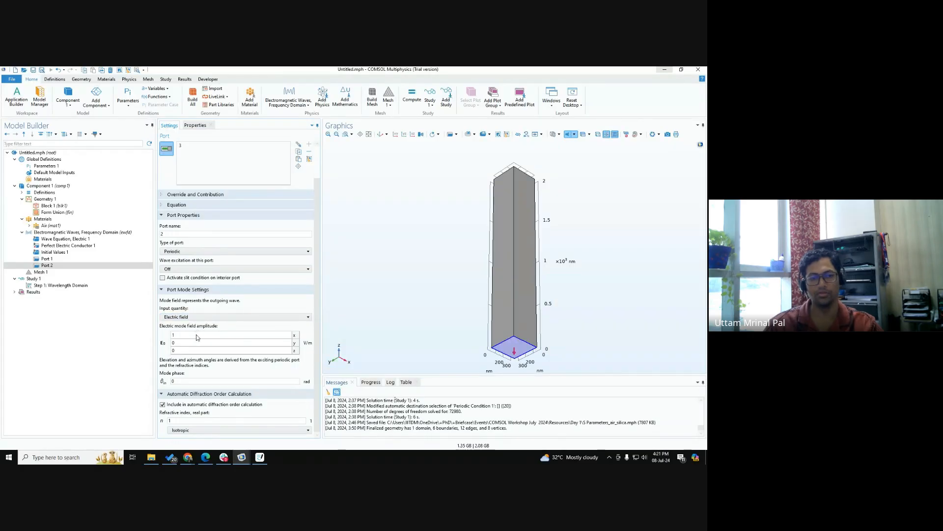
pyautogui.press('ctrl')
pyautogui.press('ctrl')
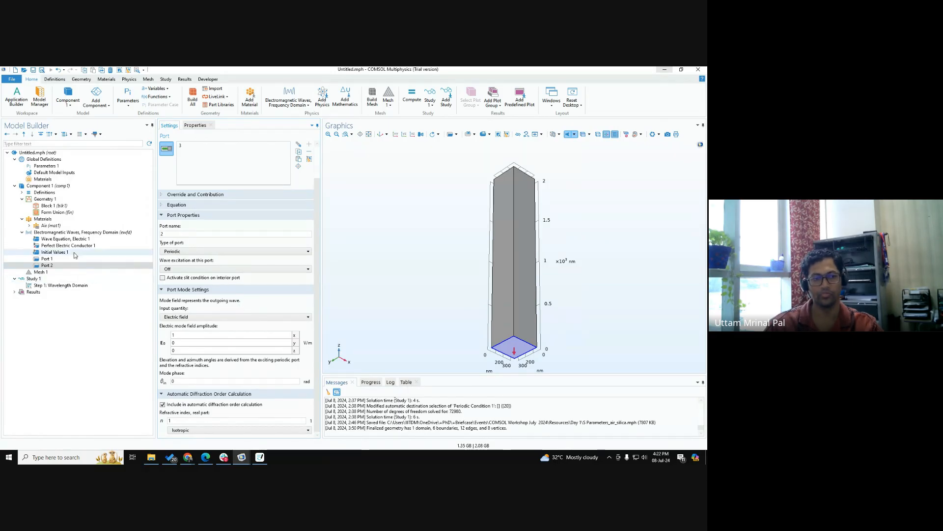
pyautogui.click(380, 135)
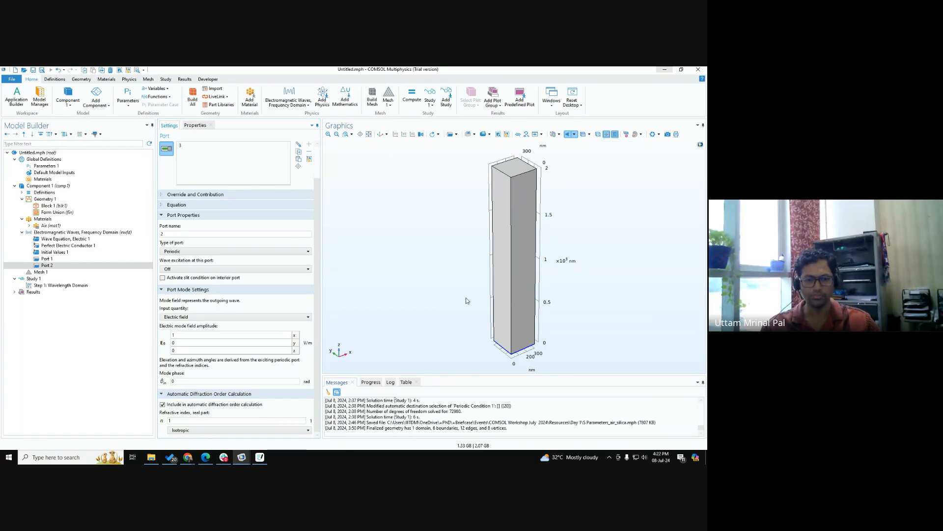
# - Check the Google Meet window in Chrome for raised hands and chat messages, and return to COMSOL
pyautogui.moveTo(187, 456)
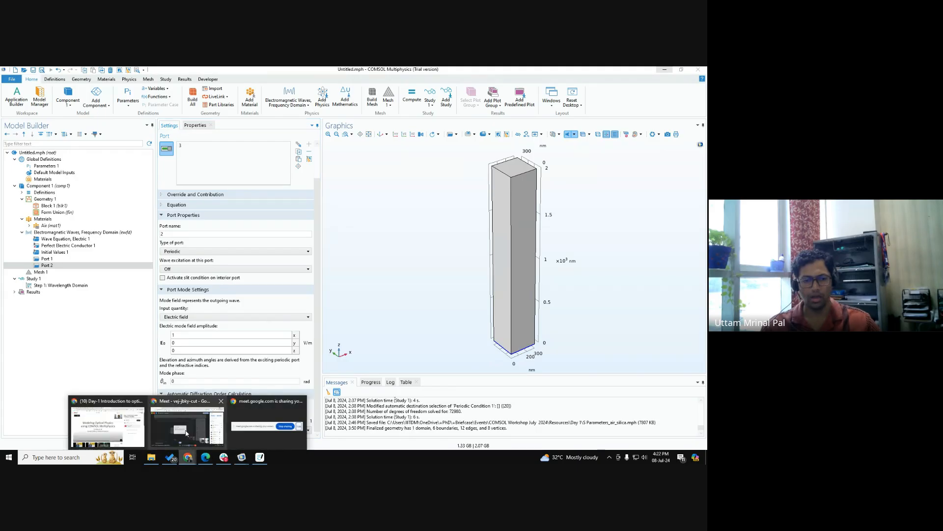
pyautogui.click(186, 430)
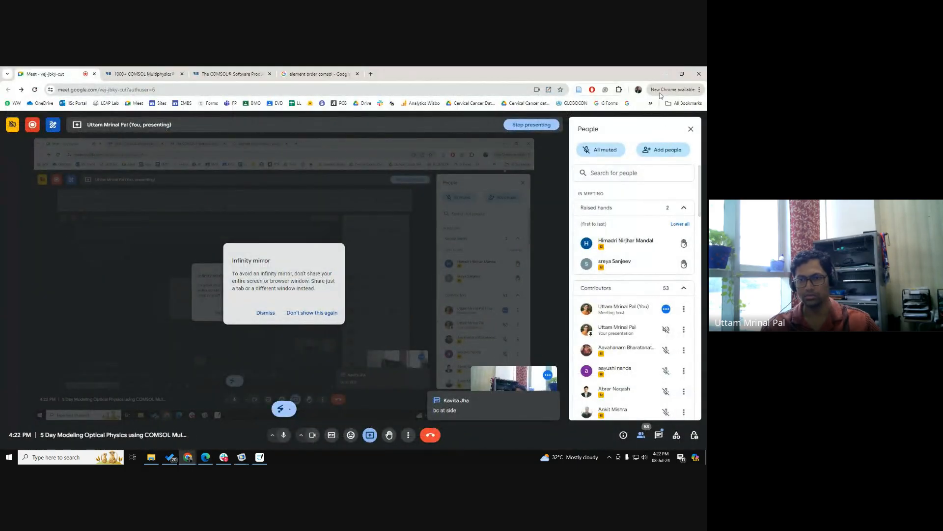
pyautogui.click(670, 73)
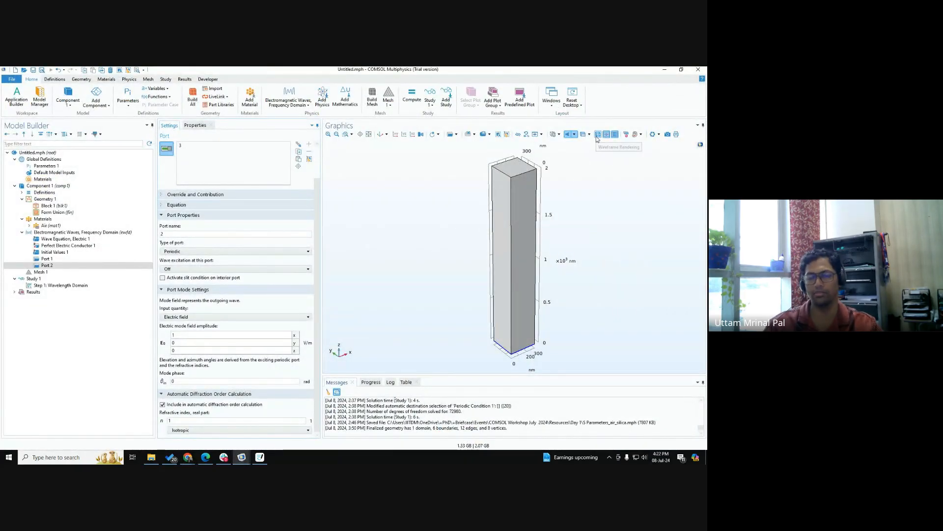
pyautogui.press('ctrl')
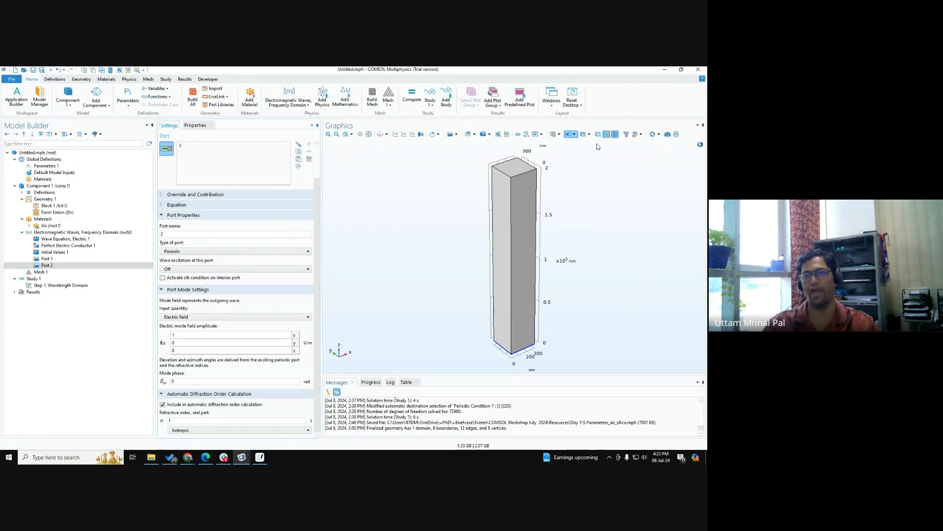
pyautogui.press('ctrl')
pyautogui.press('ctrl')
pyautogui.press('ctrl')
pyautogui.press('ctrl')
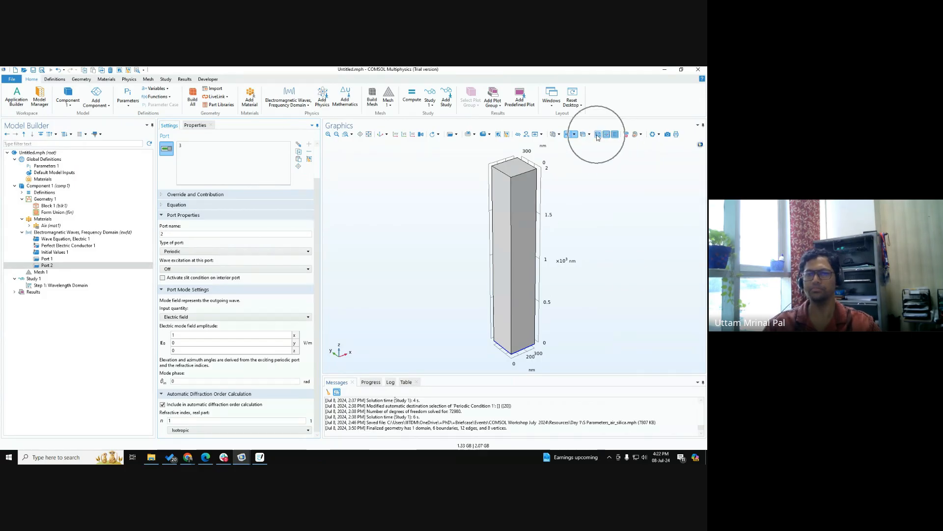
# - Display the block in wireframe rendering and examine Port 2's bottom face from several angles
pyautogui.press('ctrl')
pyautogui.press('ctrl')
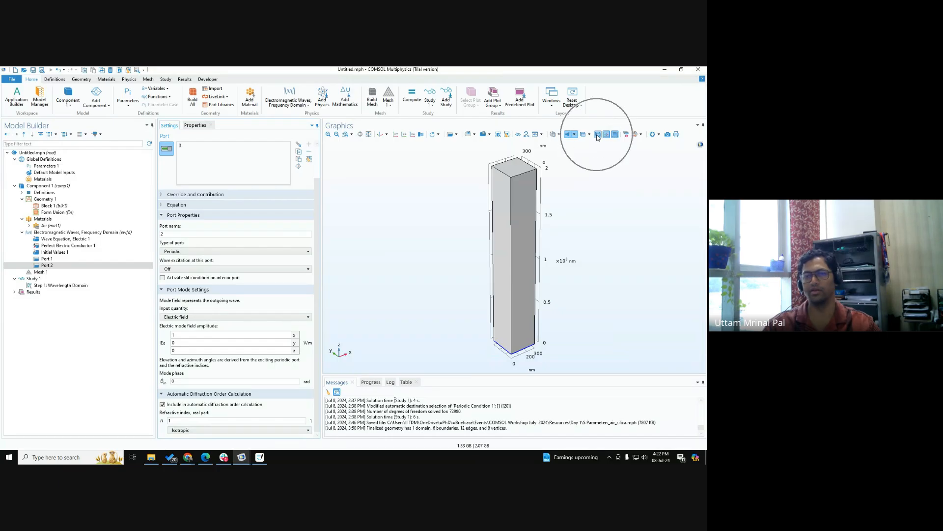
pyautogui.click(598, 136)
pyautogui.moveTo(581, 311)
pyautogui.mouseDown()
pyautogui.moveTo(598, 316)
pyautogui.moveTo(568, 292)
pyautogui.moveTo(570, 310)
pyautogui.mouseUp()
pyautogui.press('ctrl')
pyautogui.press('ctrl')
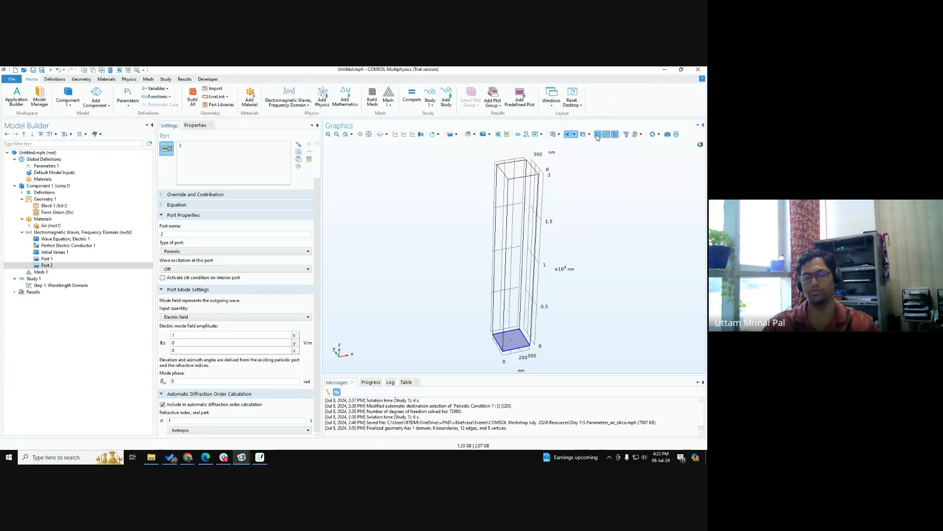
pyautogui.moveTo(576, 304); pyautogui.dragTo(568, 282)
pyautogui.press('ctrl')
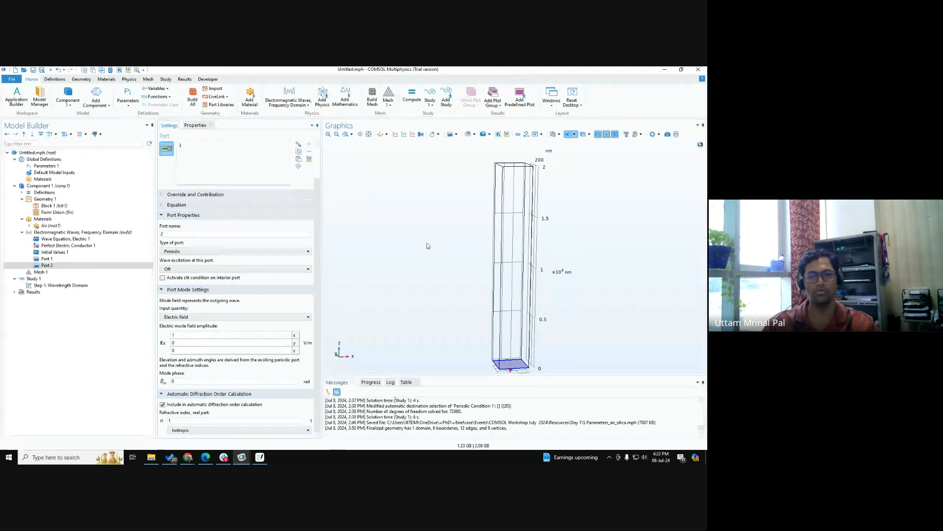
pyautogui.moveTo(432, 252); pyautogui.dragTo(474, 270)
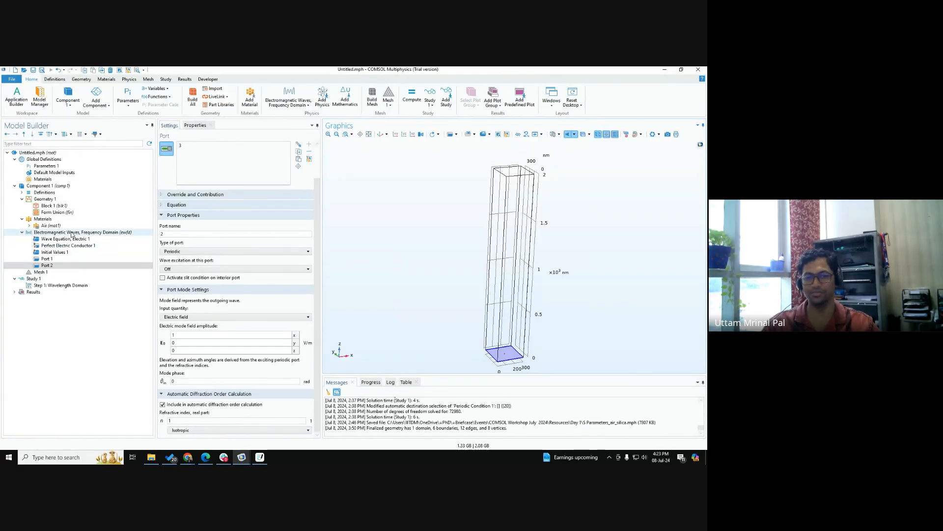
# - Add a Periodic Condition boundary feature to the Electromagnetic Waves, Frequency Domain physics
pyautogui.press('ctrl')
pyautogui.press('ctrl')
pyautogui.press('ctrl')
pyautogui.press('ctrl')
pyautogui.press('ctrl')
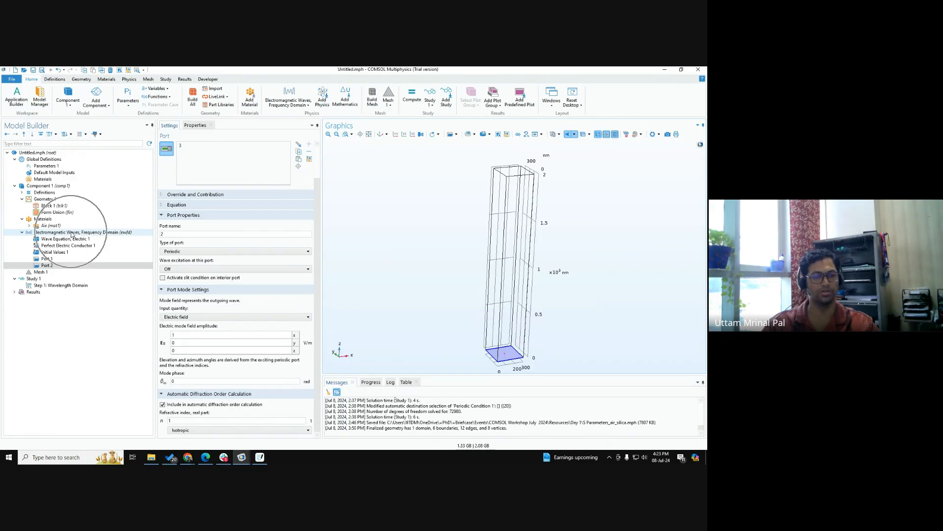
pyautogui.rightClick(72, 234)
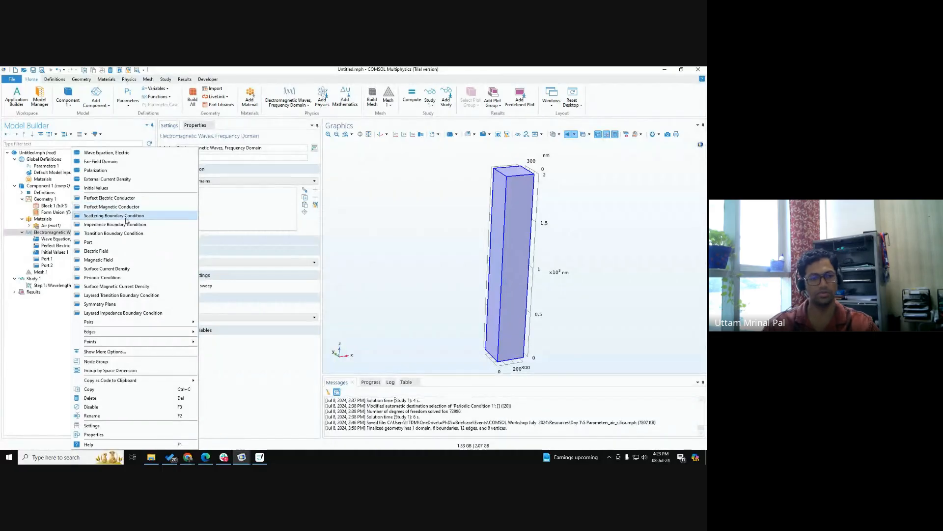
pyautogui.click(124, 278)
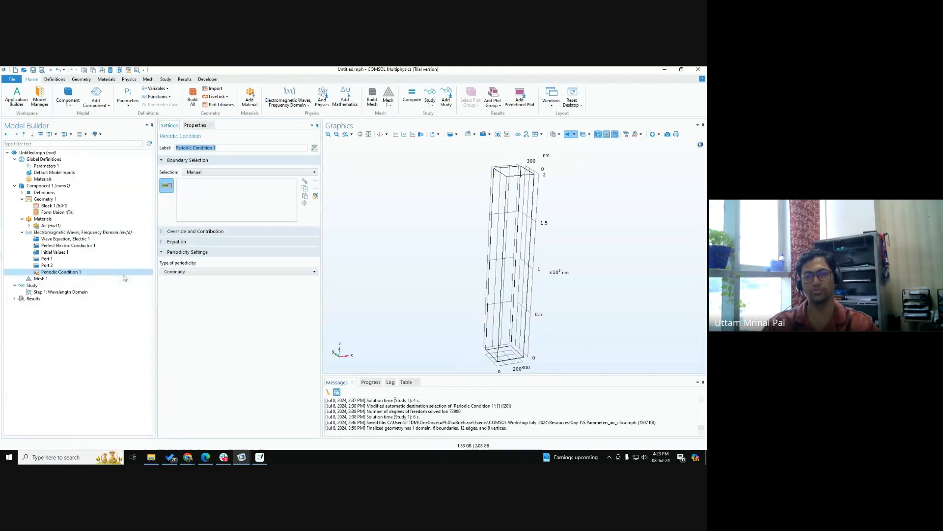
# - Examine the block's faces from the default view and a tilted close-up, and restore the default view
pyautogui.click(381, 135)
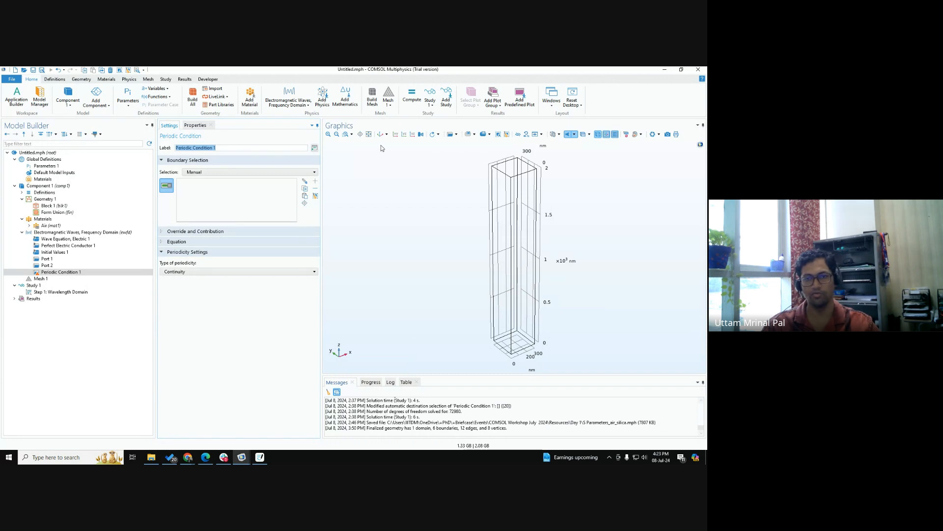
pyautogui.press('ctrl')
pyautogui.press('ctrl')
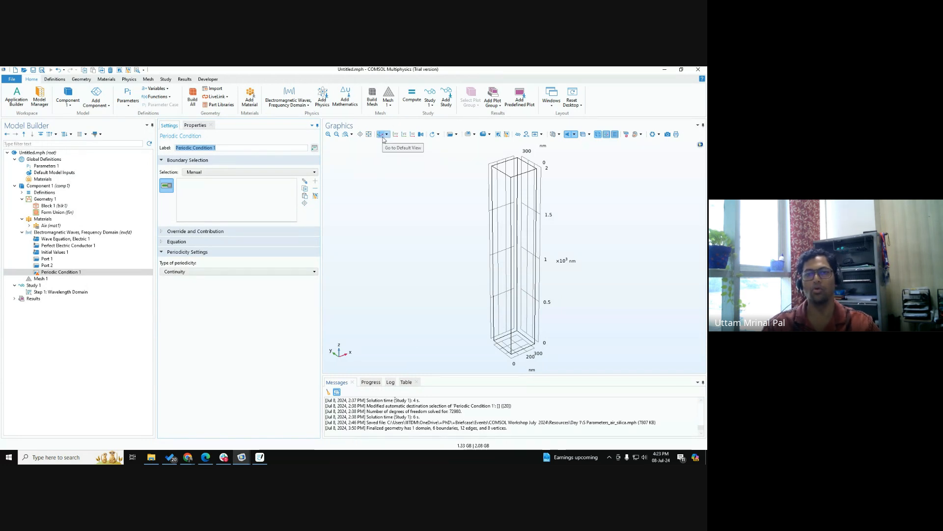
pyautogui.moveTo(431, 185); pyautogui.dragTo(549, 316)
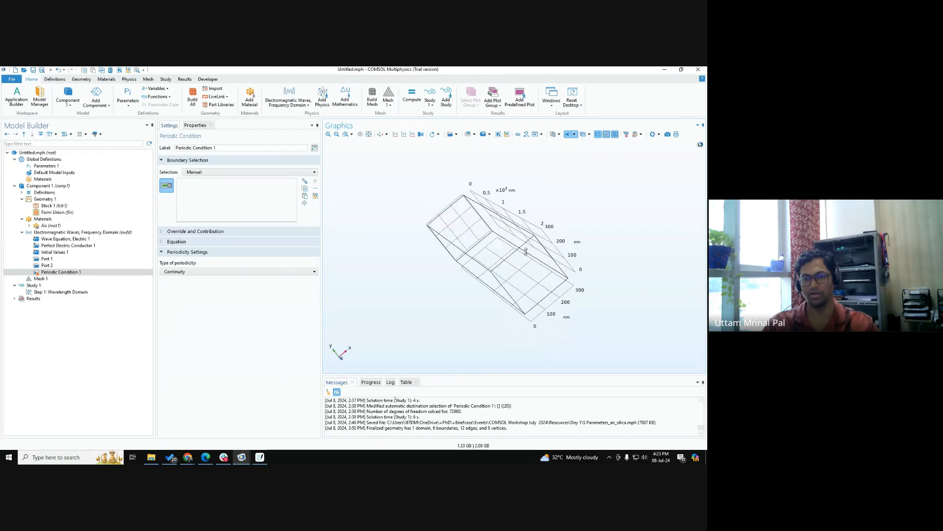
pyautogui.scroll(2, 526, 252)
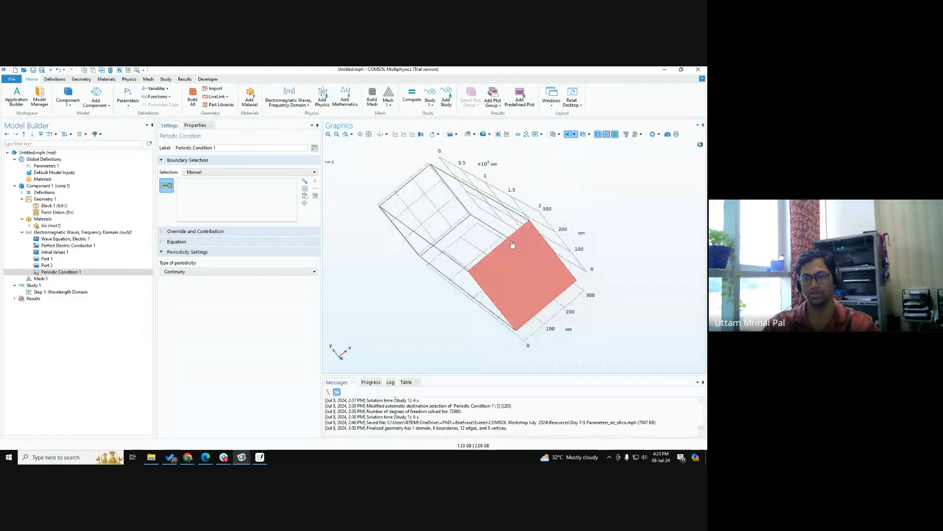
pyautogui.click(381, 135)
pyautogui.click(382, 135)
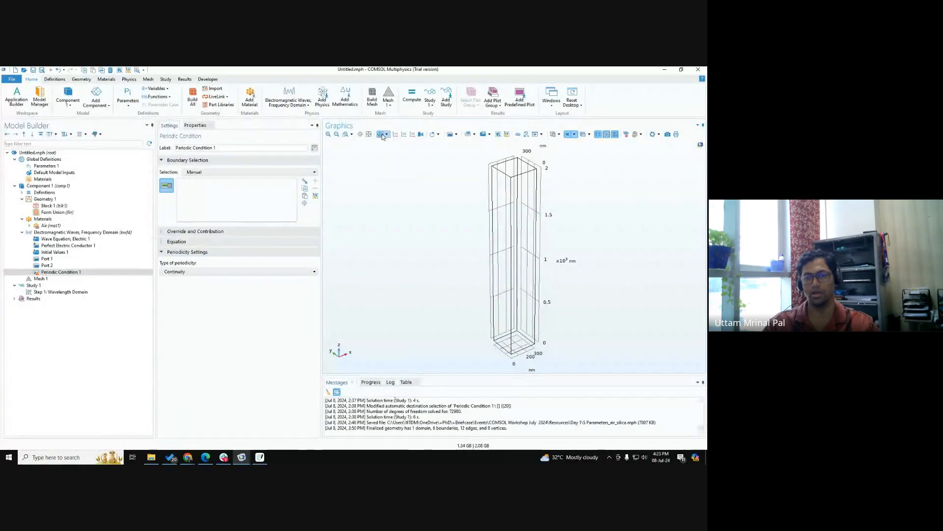
# - Assign the two opposite side faces of the block, boundaries 1 and 6, to Periodic Condition 1
pyautogui.click(382, 136)
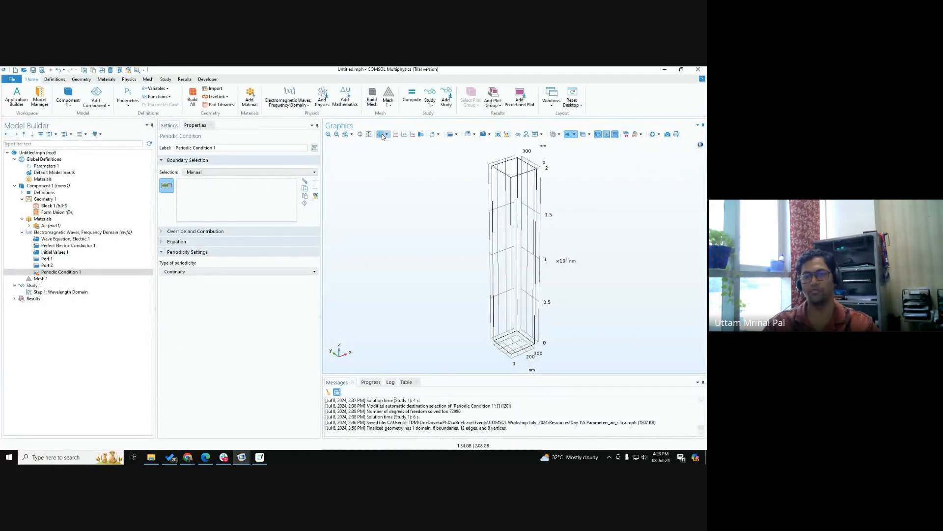
pyautogui.click(383, 136)
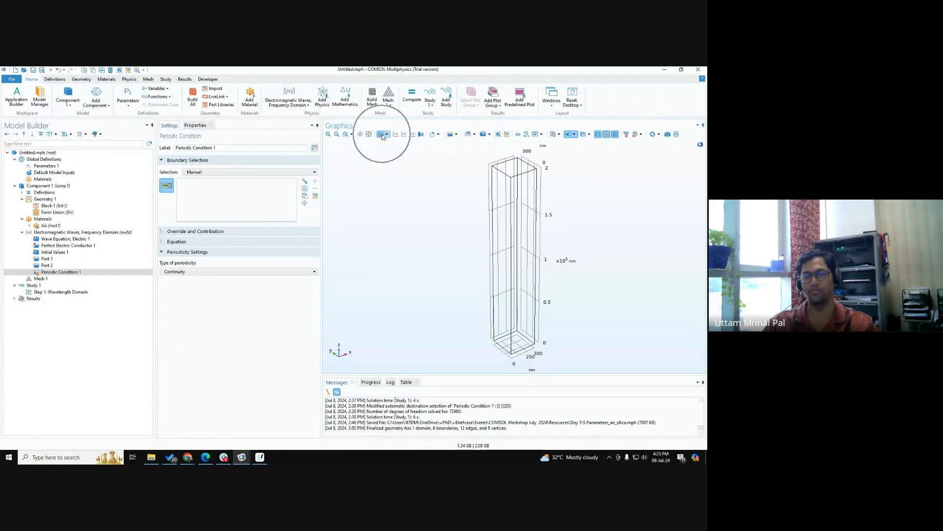
pyautogui.click(497, 249)
pyautogui.moveTo(558, 290); pyautogui.dragTo(566, 262)
pyautogui.click(520, 284)
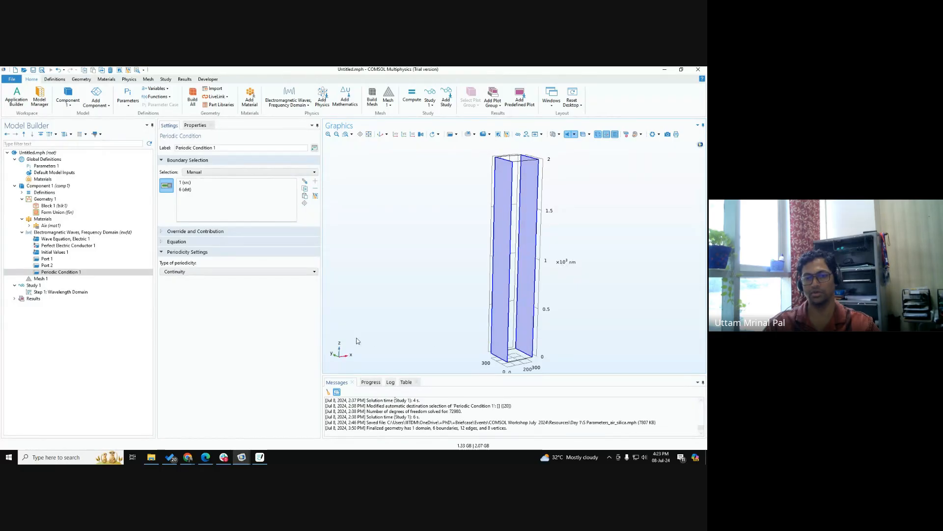
# - Set the periodic condition's type to Floquet periodicity, with the k-vector taken from the periodic port
pyautogui.click(193, 271)
pyautogui.click(186, 293)
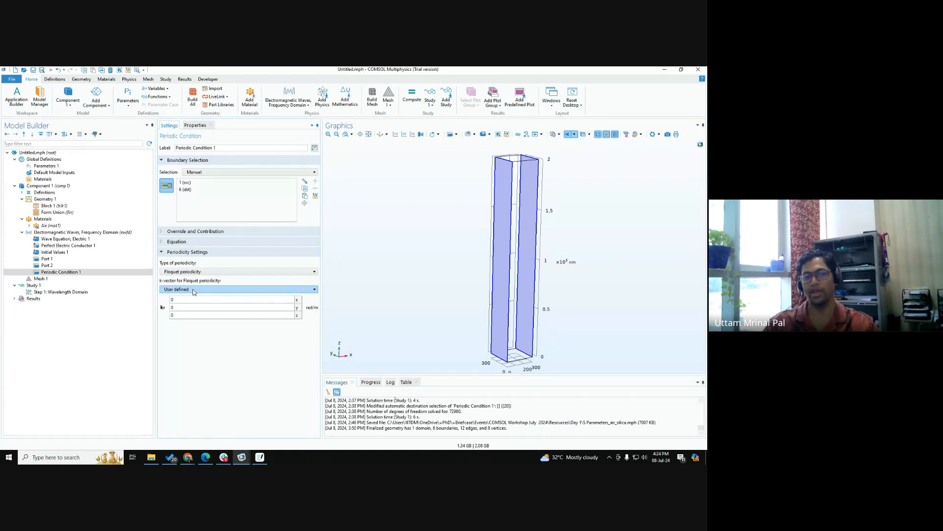
pyautogui.click(194, 292)
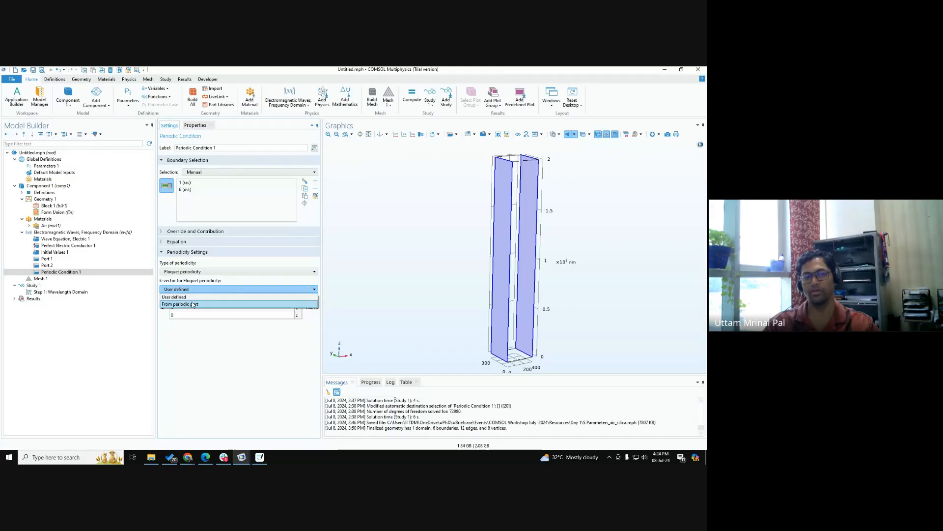
pyautogui.click(193, 305)
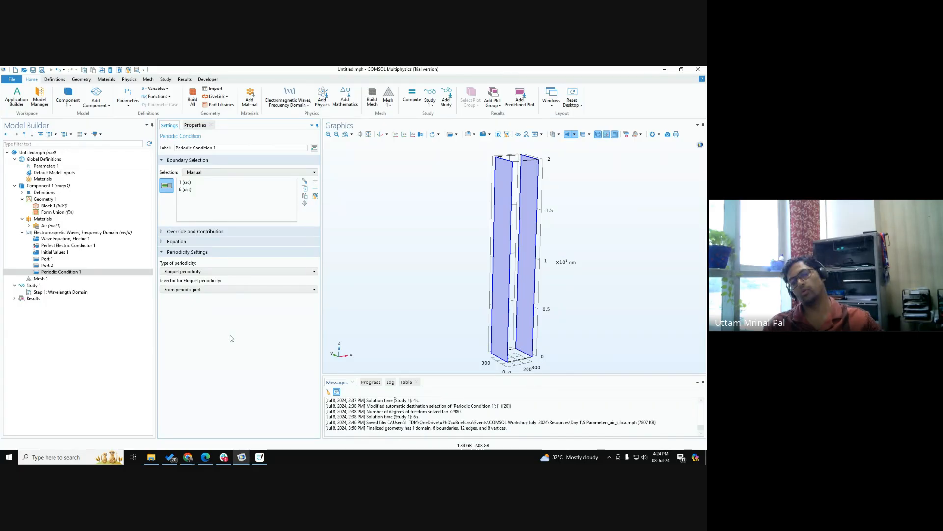
pyautogui.click(193, 272)
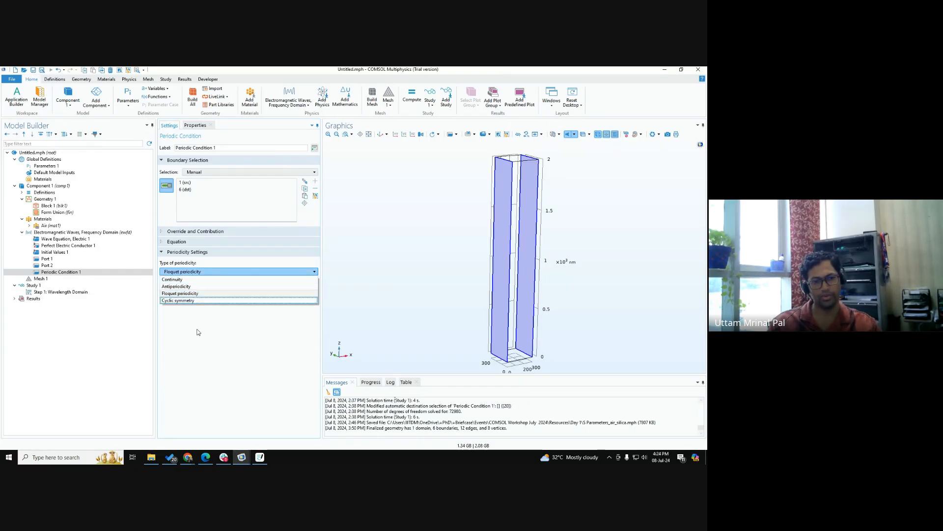
pyautogui.click(187, 293)
# - Show the periodic condition's equations and examine them against the paired faces and the available periodicity types
pyautogui.click(177, 242)
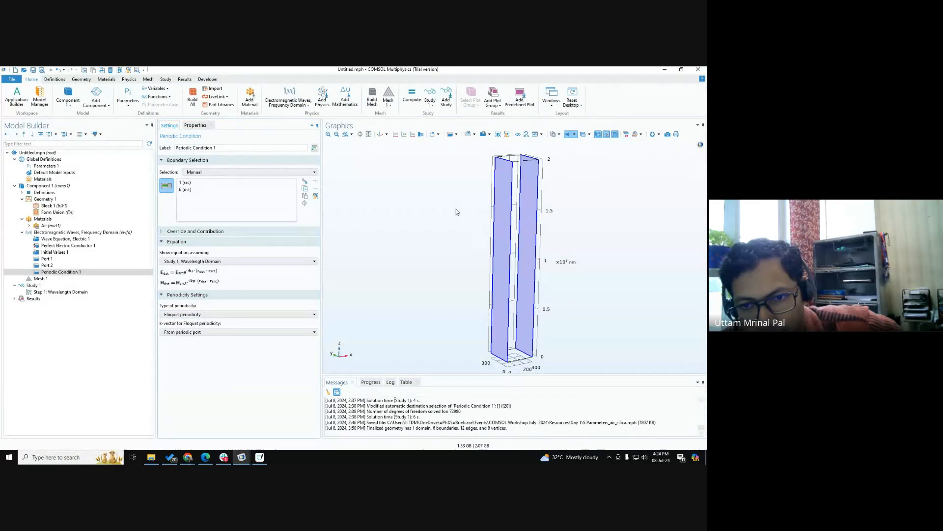
pyautogui.moveTo(456, 208); pyautogui.dragTo(460, 219)
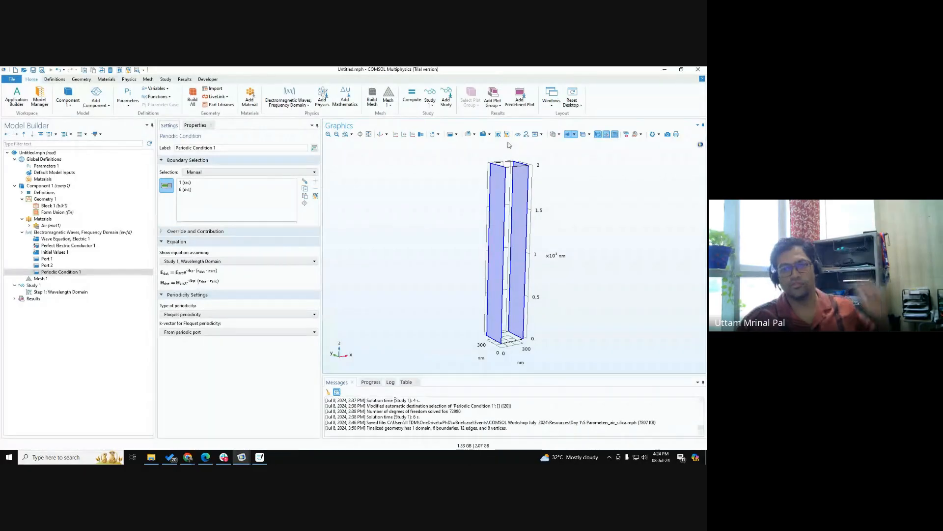
pyautogui.click(510, 166)
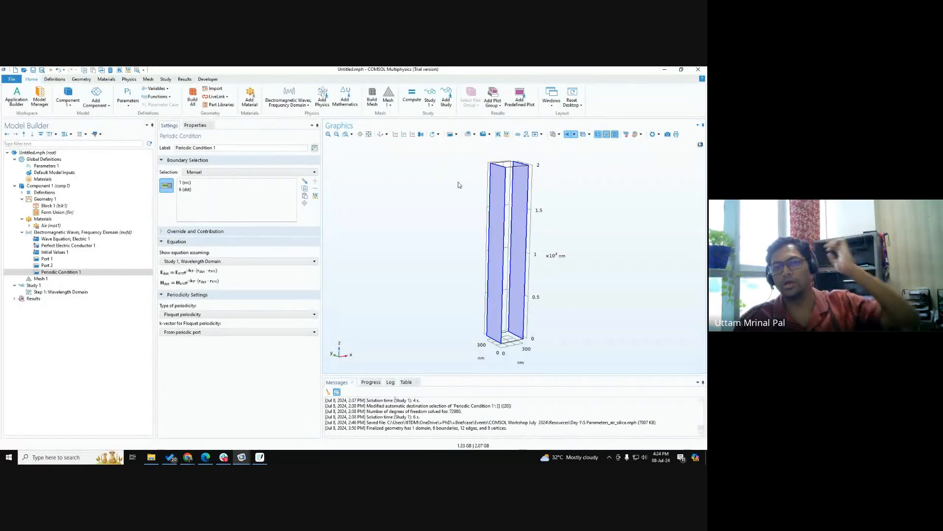
pyautogui.moveTo(462, 183); pyautogui.dragTo(460, 205)
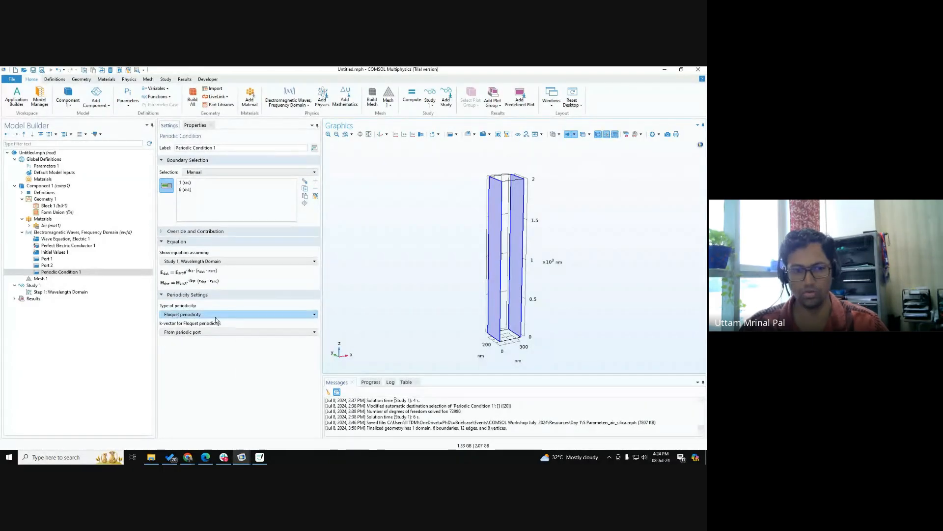
pyautogui.click(190, 314)
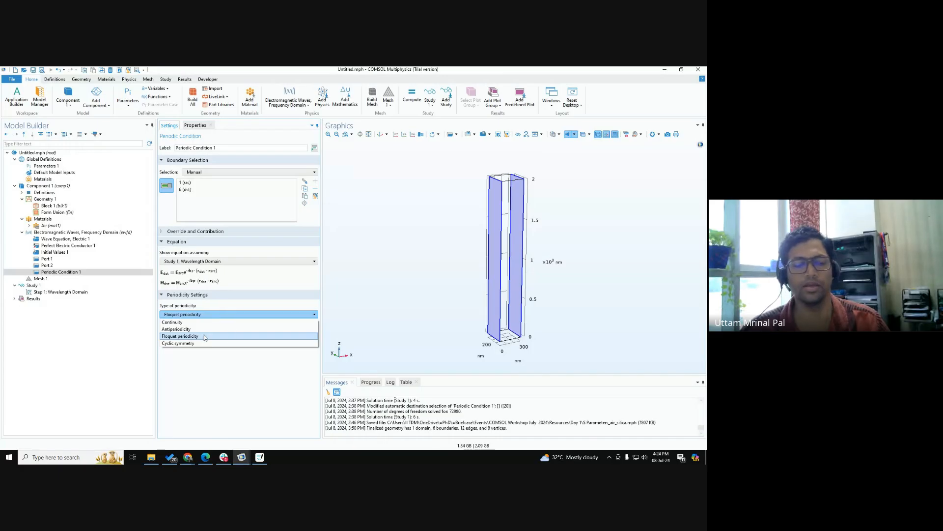
pyautogui.click(223, 397)
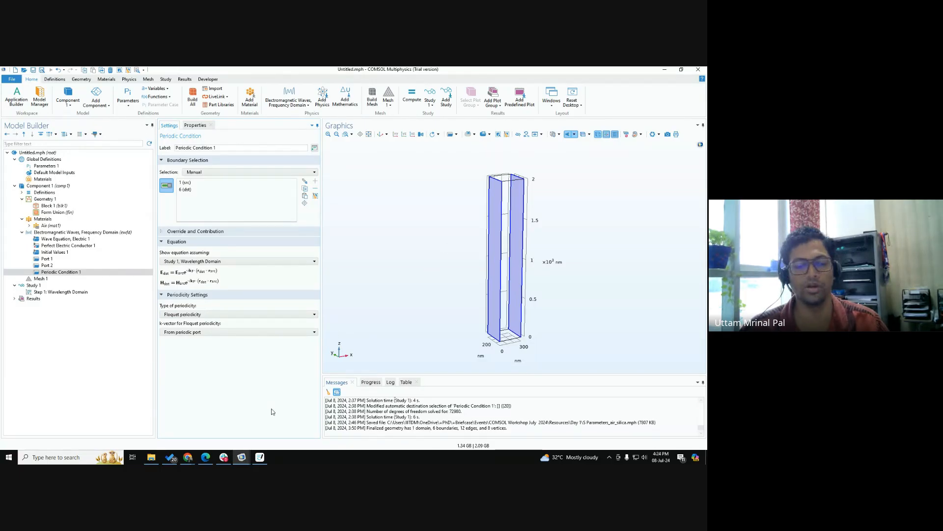
# - Switch to the Goodnotes page and sketch an obliquely incident wave beside the plane-wave drawing
pyautogui.click(277, 451)
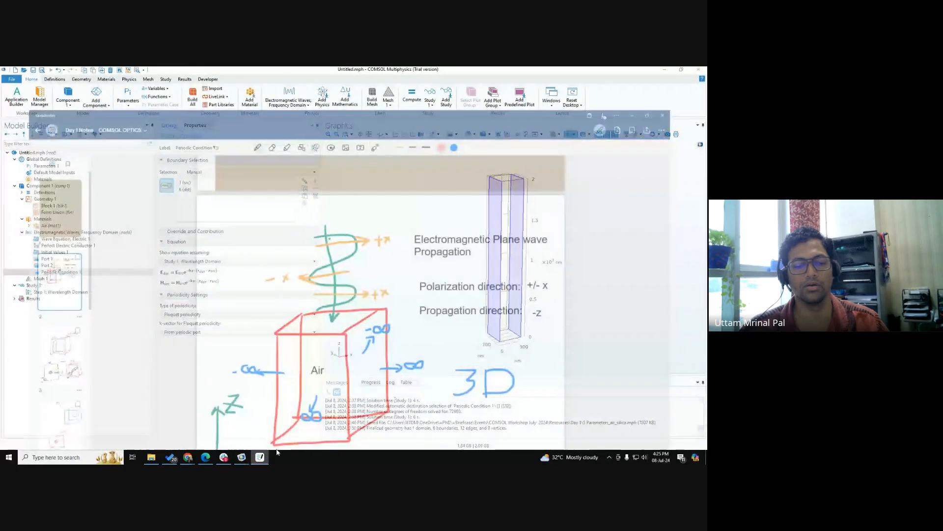
pyautogui.moveTo(352, 285); pyautogui.dragTo(457, 215)
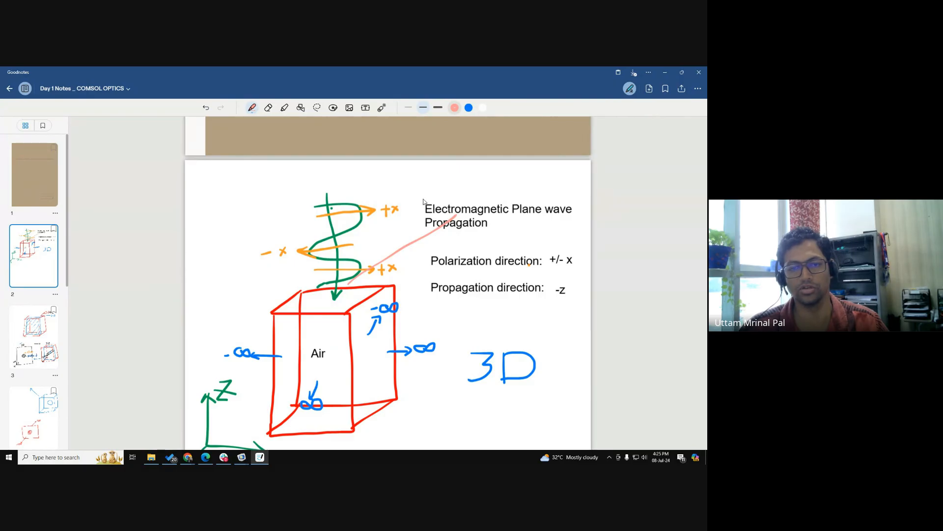
pyautogui.moveTo(432, 221)
pyautogui.mouseDown()
pyautogui.moveTo(409, 245)
pyautogui.moveTo(420, 272)
pyautogui.moveTo(363, 281)
pyautogui.mouseUp()
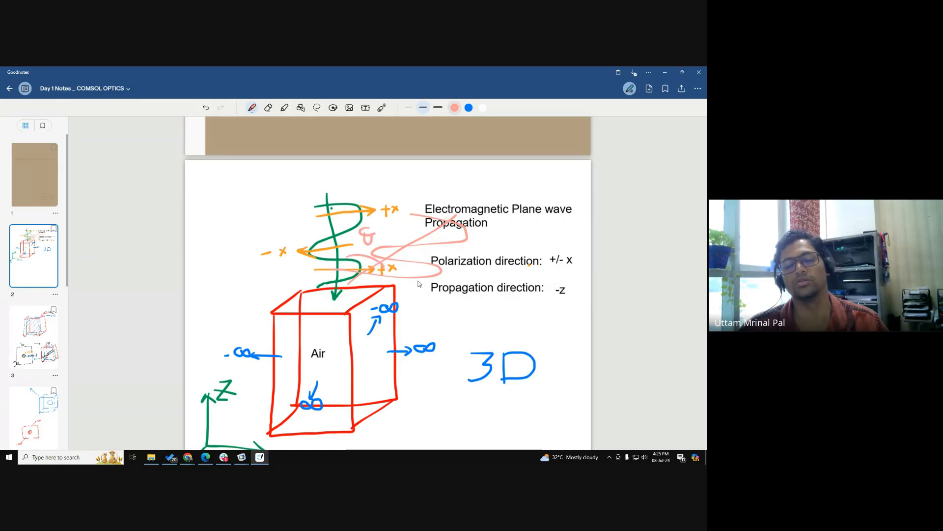
# - Undo the sketched oblique-wave strokes and return to COMSOL
pyautogui.hotkey('ctrl', 'z')
pyautogui.hotkey('ctrl', 'z')
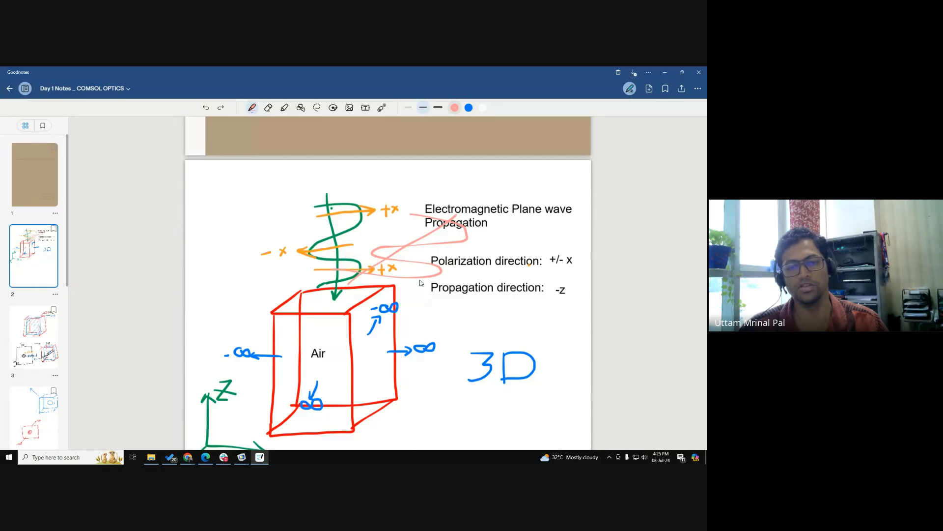
pyautogui.hotkey('ctrl', 'z')
pyautogui.hotkey('ctrl', 'z')
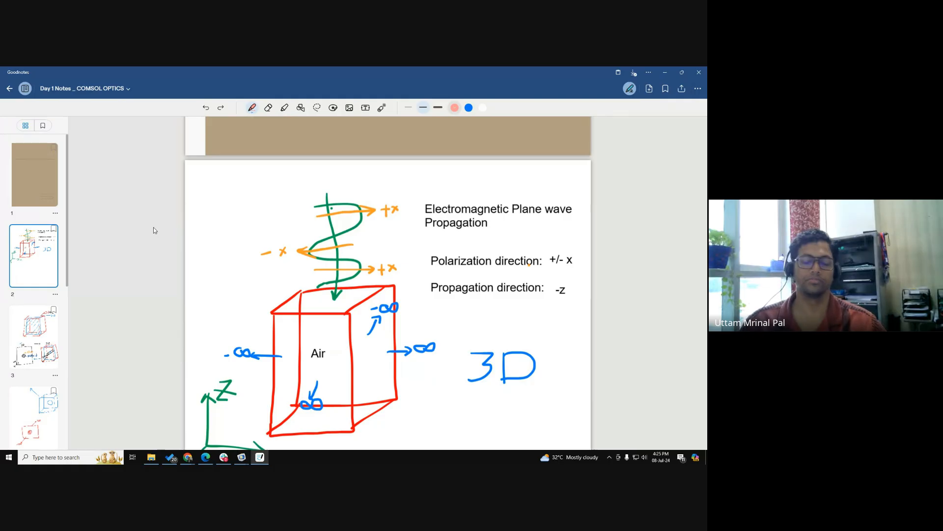
pyautogui.hotkey('alt', 'Tab')
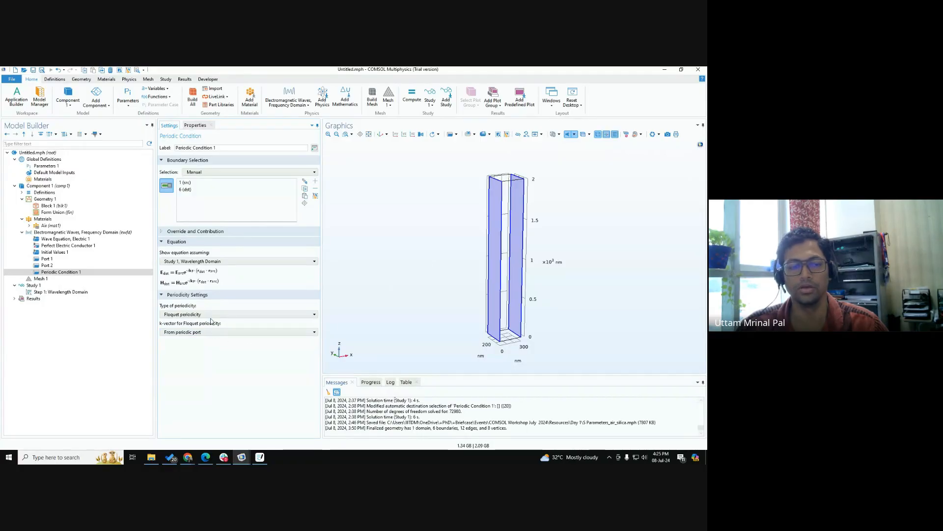
# - Examine the periodicity types, the Floquet equations, the k-vector source and the paired source and destination faces of the block
pyautogui.click(211, 317)
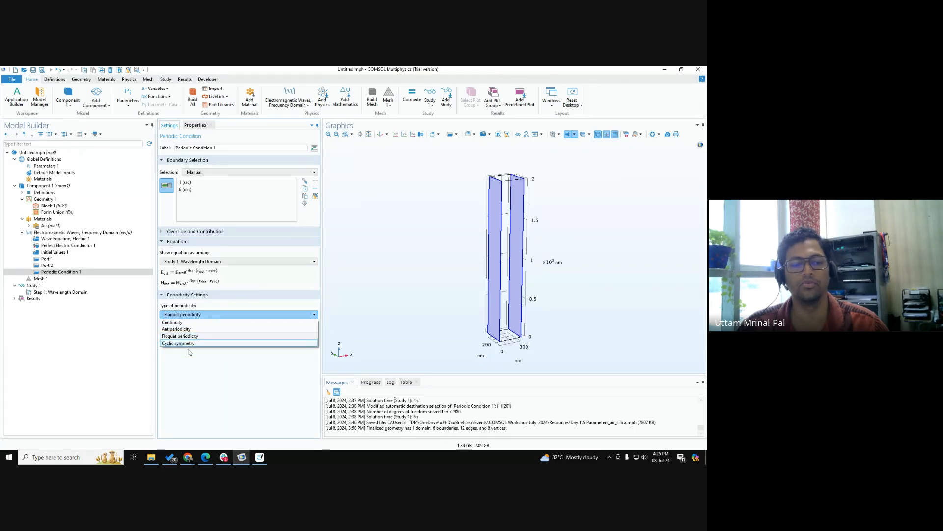
pyautogui.click(209, 369)
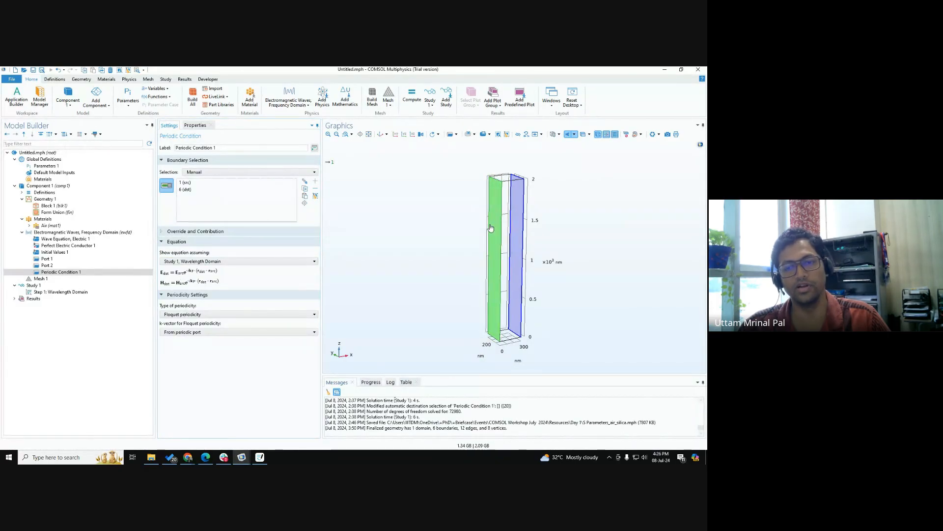
pyautogui.press('ctrl')
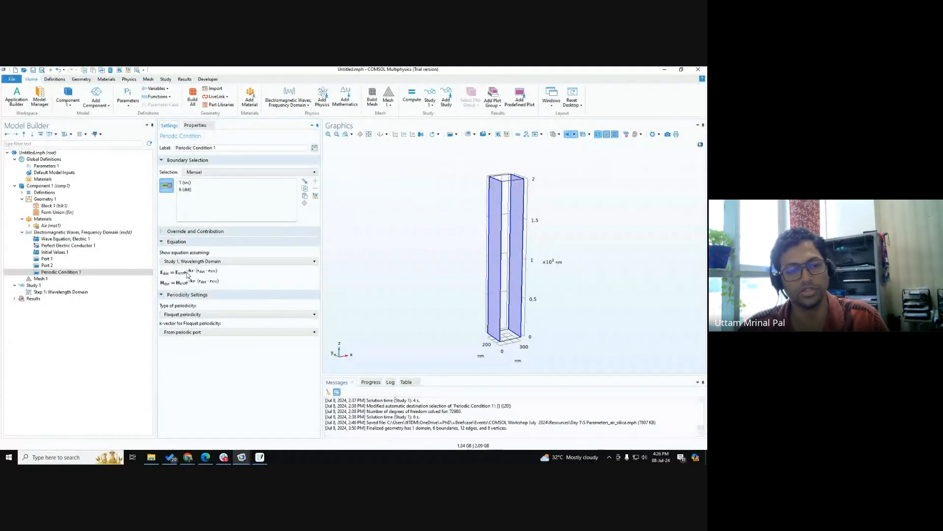
pyautogui.click(201, 332)
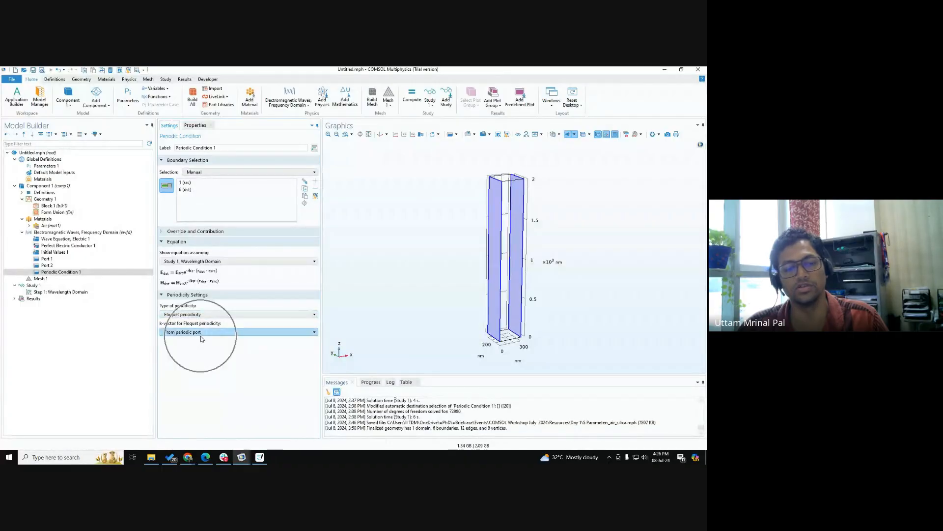
pyautogui.click(204, 334)
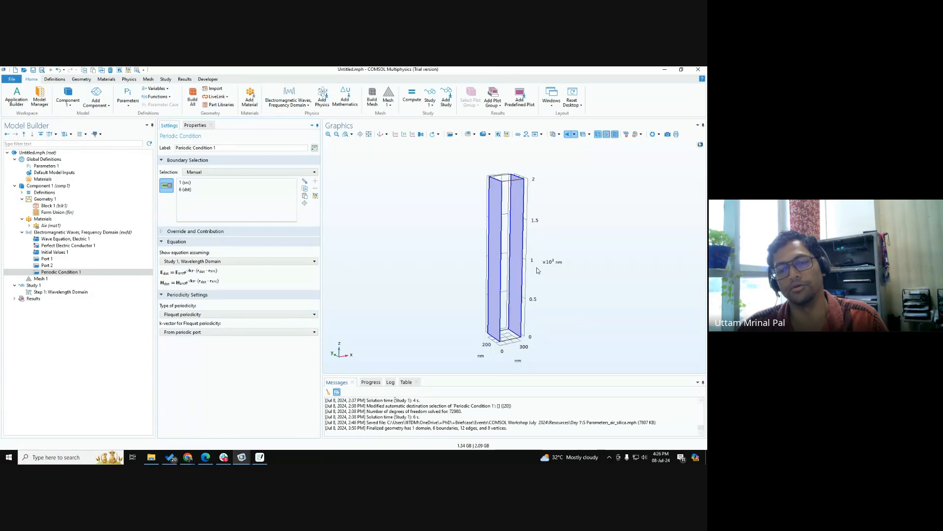
pyautogui.scroll(5, 521, 271)
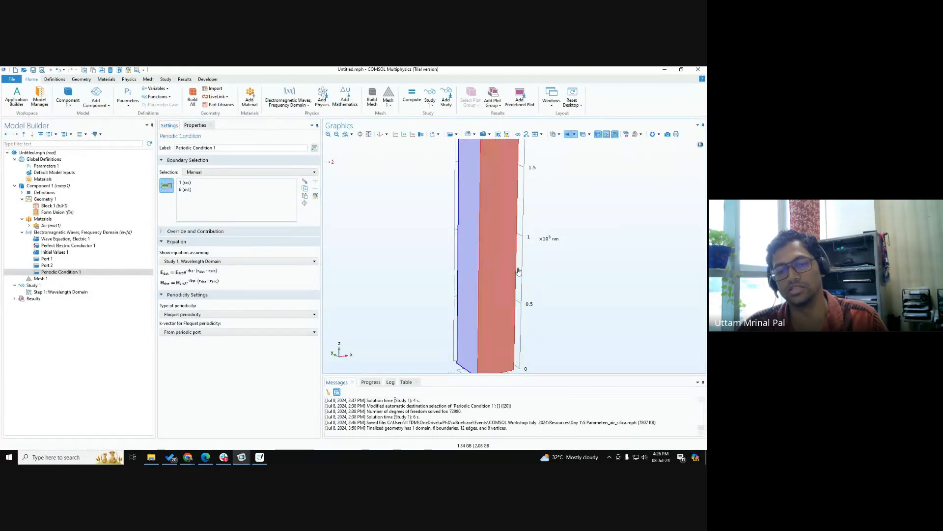
pyautogui.scroll(-5, 519, 270)
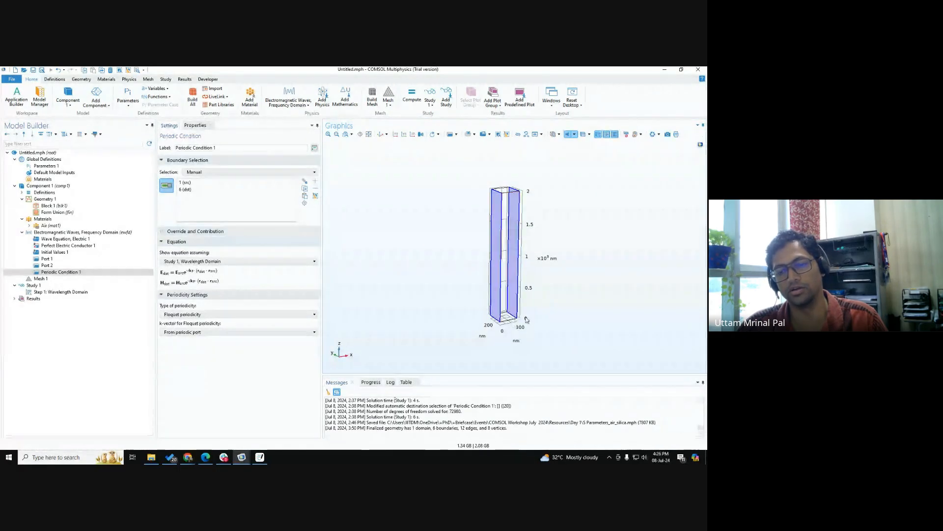
pyautogui.scroll(3, 464, 269)
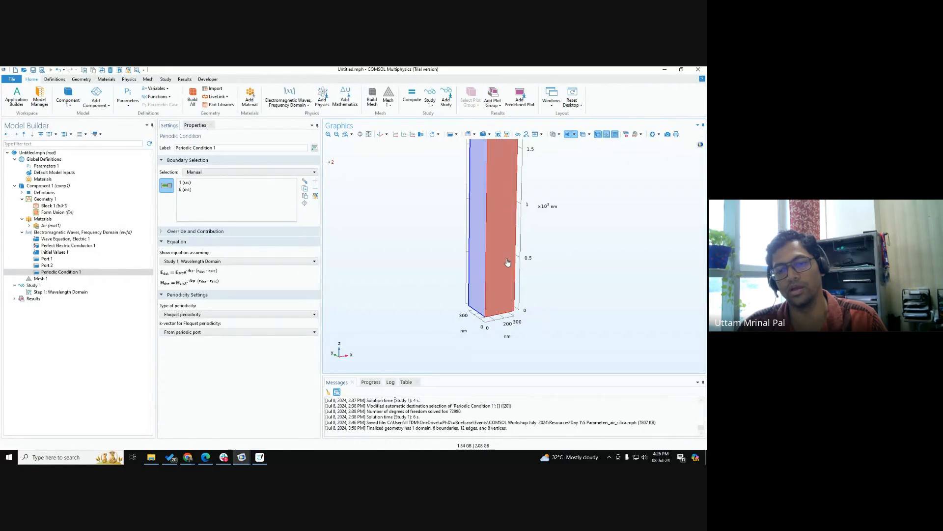
pyautogui.scroll(-3, 397, 298)
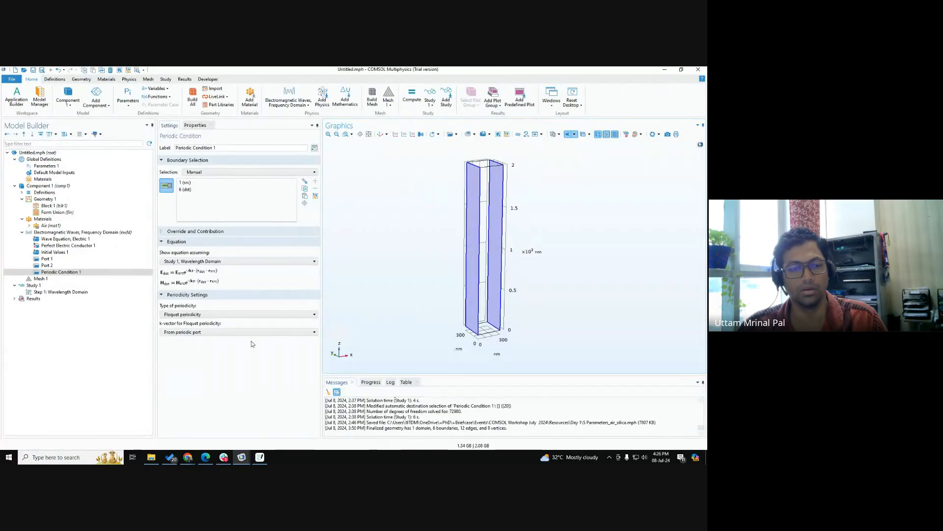
# - Set the periodic condition's type to Continuity and inspect how its equations relate the two paired faces
pyautogui.click(199, 315)
pyautogui.click(199, 323)
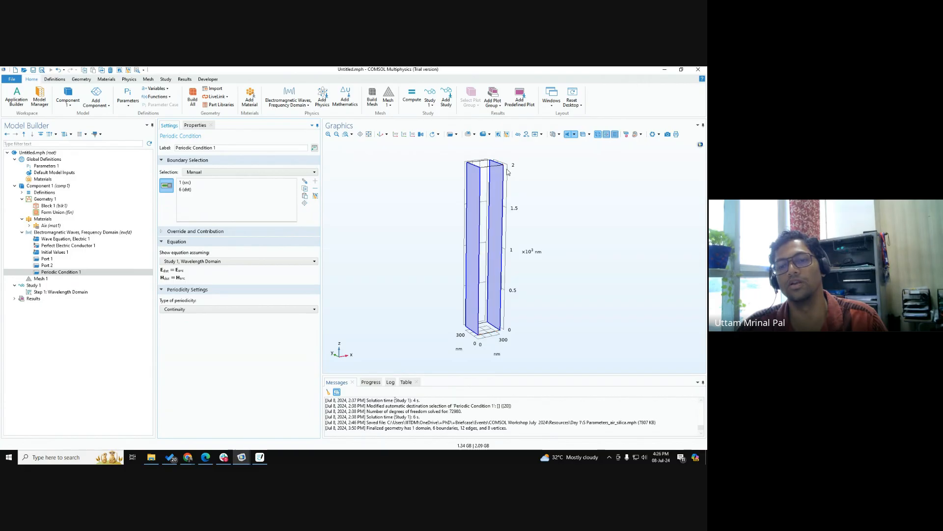
pyautogui.moveTo(532, 207); pyautogui.dragTo(484, 221)
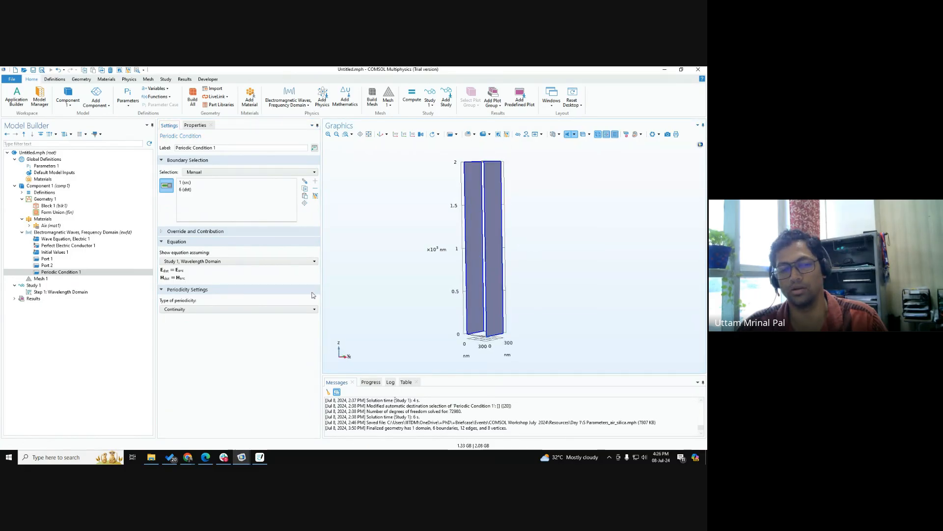
# - Restore Floquet periodicity for the periodic condition and review its equations alongside the paired faces
pyautogui.click(205, 308)
pyautogui.click(205, 326)
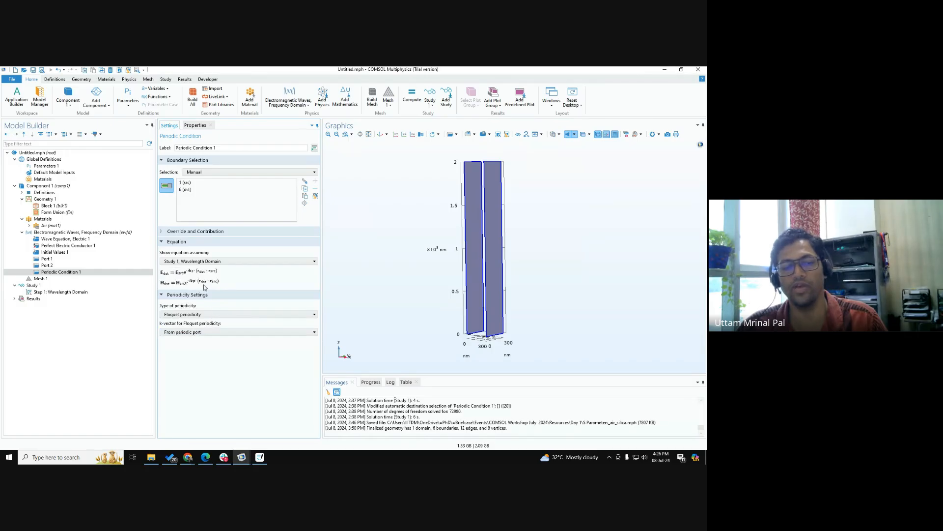
pyautogui.press('ctrl')
pyautogui.press('ctrl')
pyautogui.press('ctrl')
pyautogui.moveTo(416, 302); pyautogui.dragTo(500, 302)
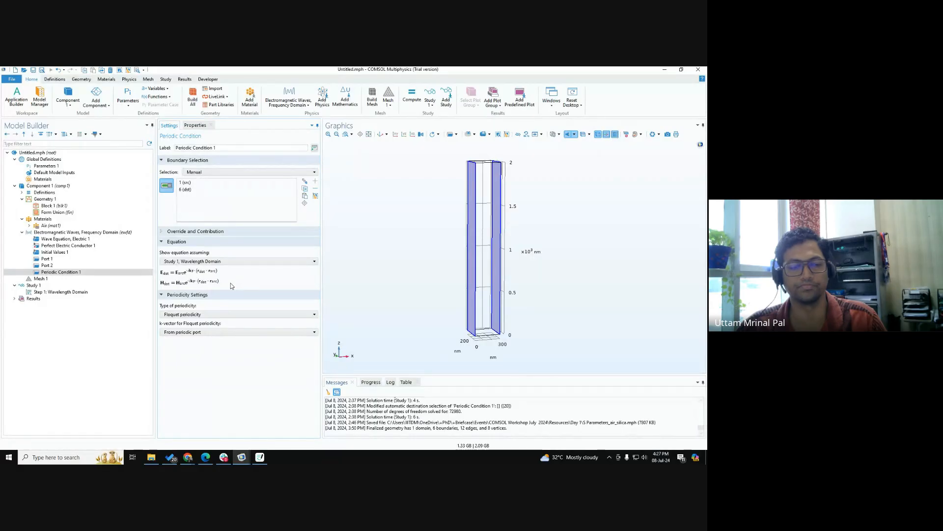
pyautogui.click(62, 274)
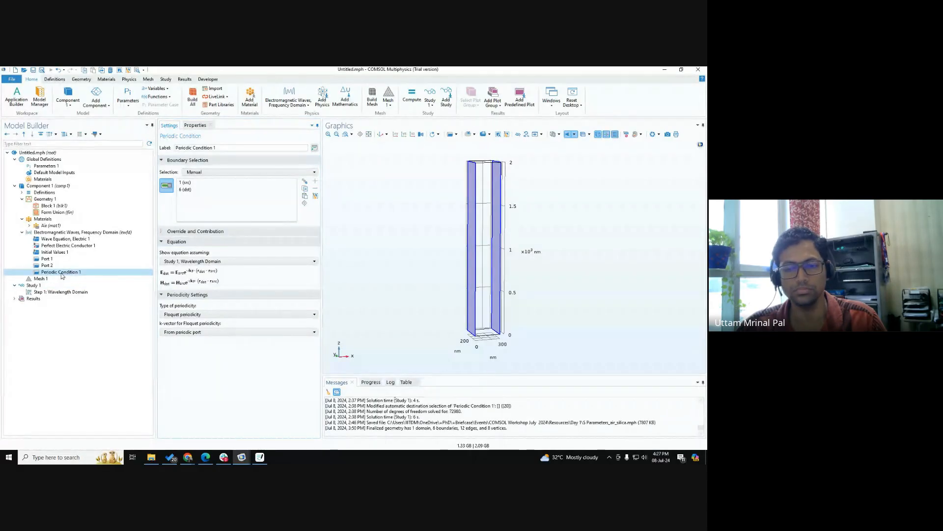
pyautogui.rightClick(51, 235)
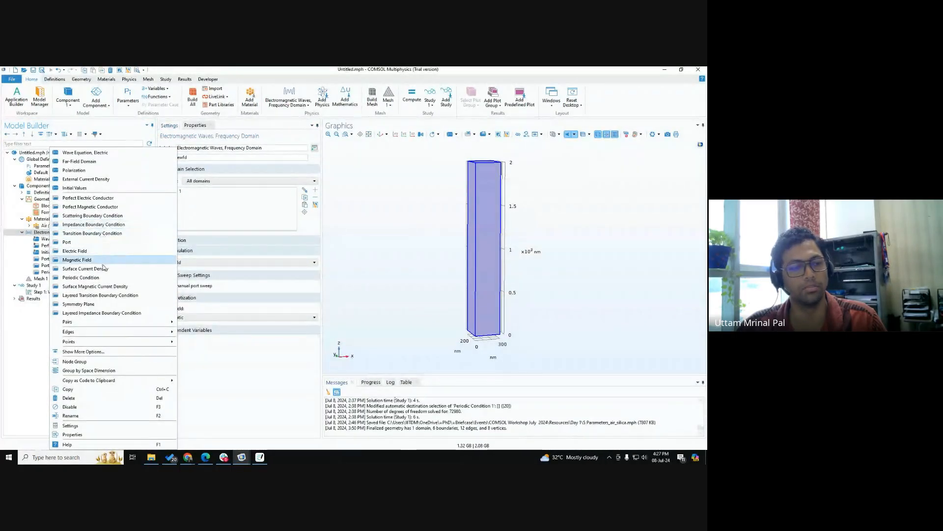
pyautogui.click(195, 389)
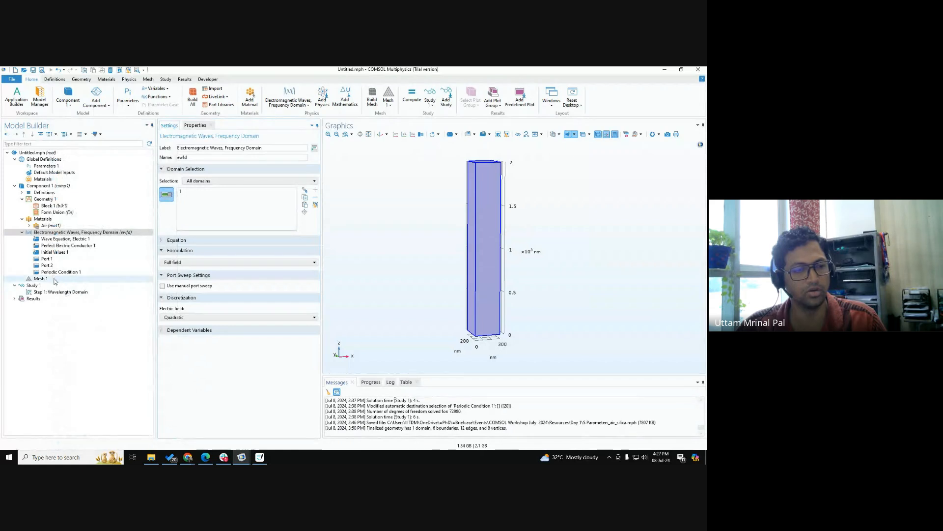
# - Duplicate the first periodic condition and reassign the copy to the other pair of opposite side faces, boundaries 2 and 5
pyautogui.rightClick(50, 234)
pyautogui.press('Escape')
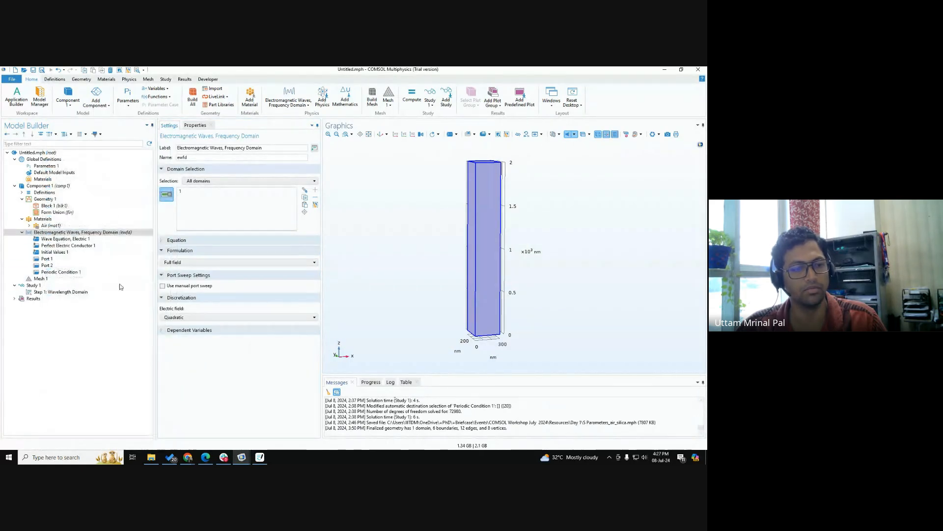
pyautogui.rightClick(72, 271)
pyautogui.click(94, 311)
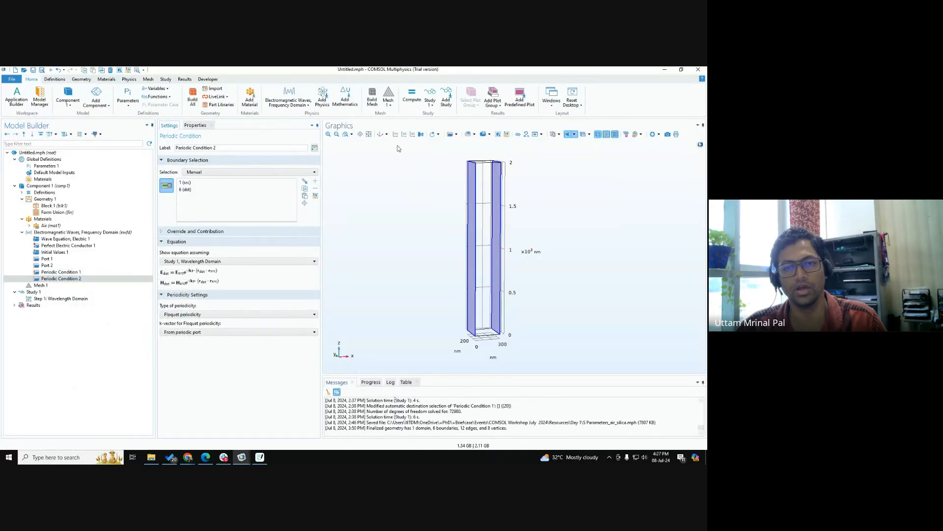
pyautogui.click(314, 197)
pyautogui.click(490, 203)
pyautogui.moveTo(490, 203); pyautogui.dragTo(407, 238)
pyautogui.click(479, 240)
# - Compare the side-face pairs assigned to the two periodic conditions on the block
pyautogui.click(64, 273)
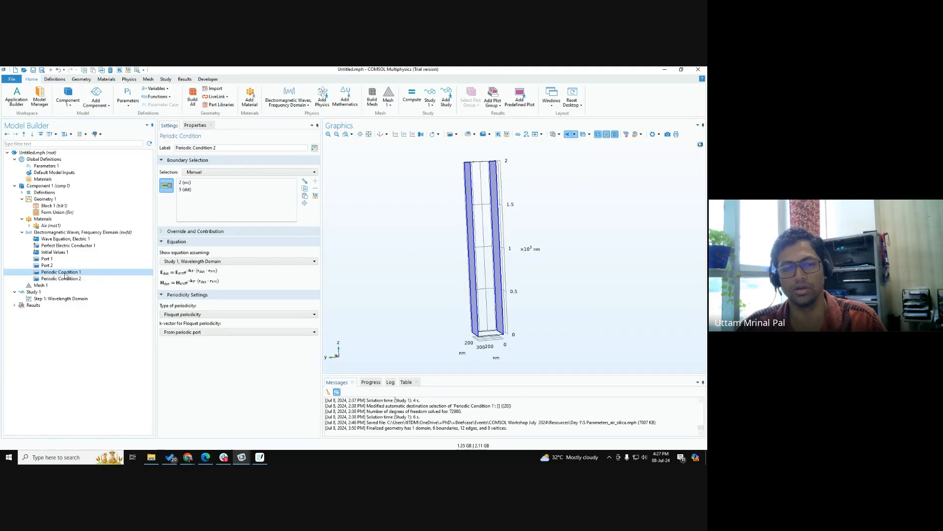
pyautogui.click(67, 279)
pyautogui.click(380, 134)
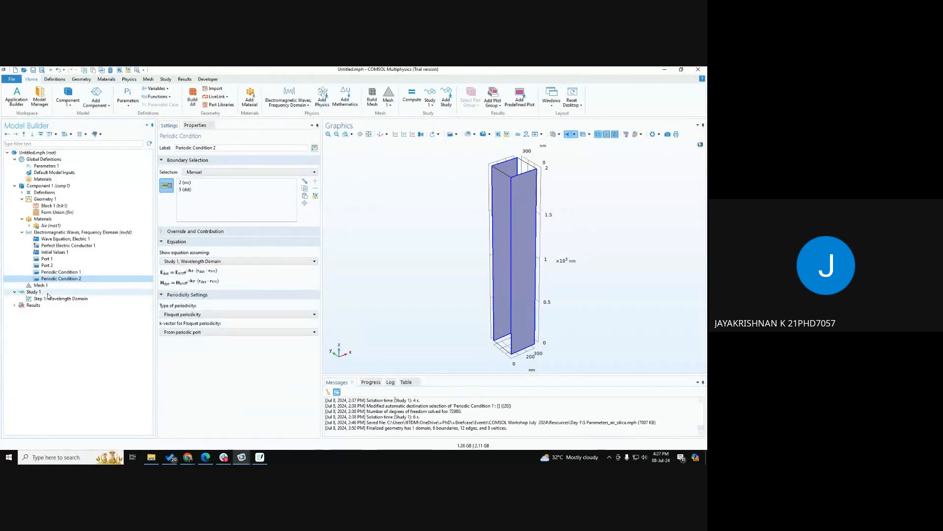
pyautogui.click(68, 272)
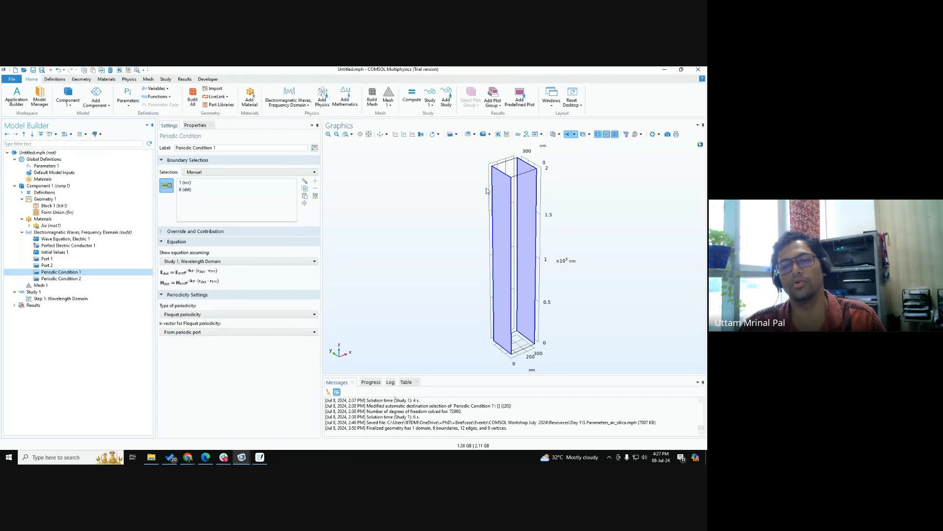
pyautogui.moveTo(426, 258); pyautogui.dragTo(407, 250, button='right')
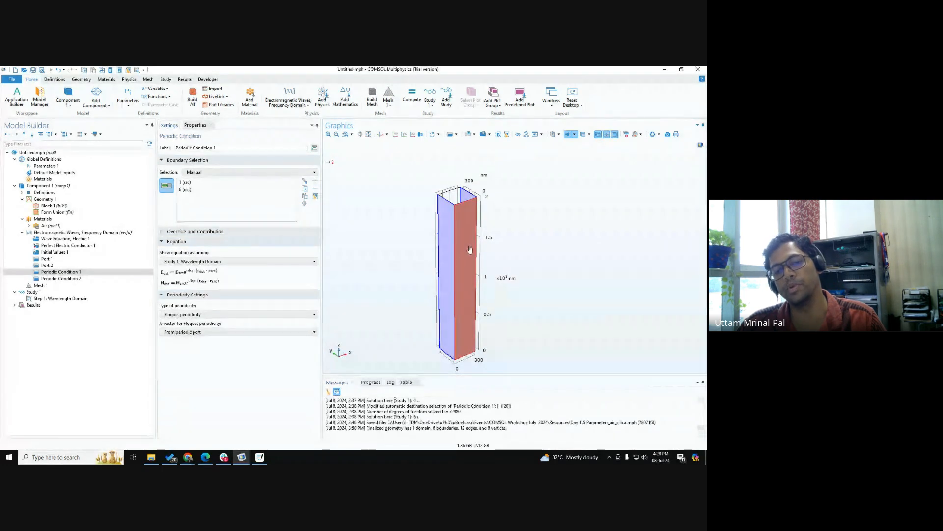
pyautogui.moveTo(470, 254)
pyautogui.mouseDown()
pyautogui.moveTo(530, 250)
pyautogui.moveTo(455, 249)
pyautogui.moveTo(462, 259)
pyautogui.moveTo(412, 178)
pyautogui.mouseUp()
pyautogui.click(380, 135)
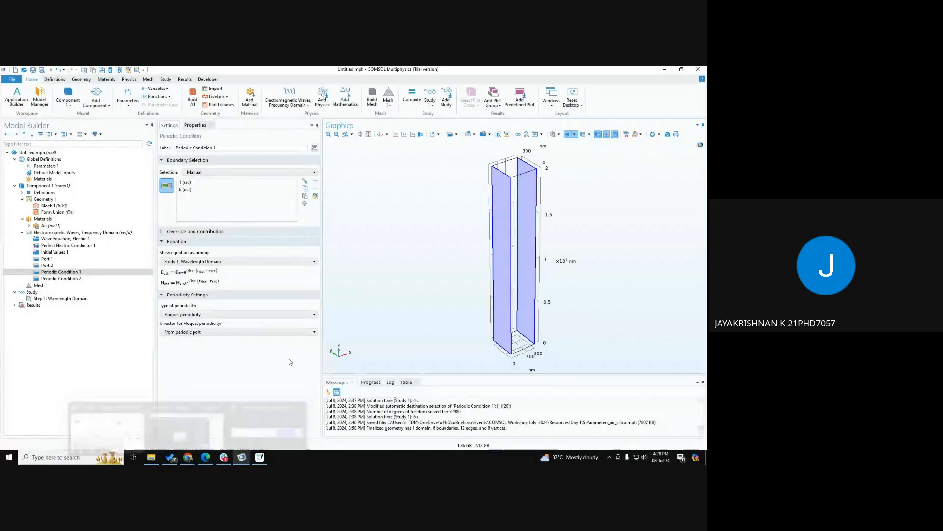
# - Switch to the Google Meet window, look through the participant list and return to COMSOL
pyautogui.moveTo(188, 457)
pyautogui.click(170, 429)
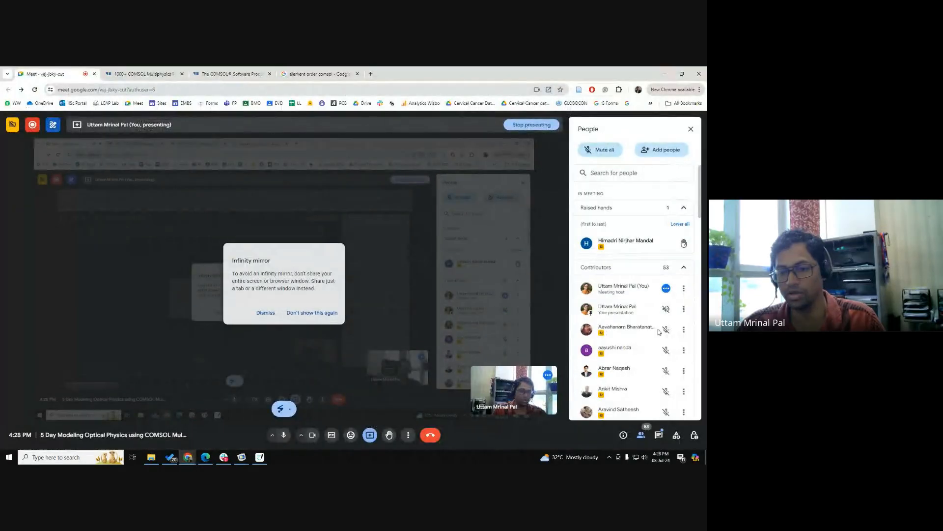
pyautogui.scroll(-10, 646, 346)
pyautogui.scroll(-5, 645, 346)
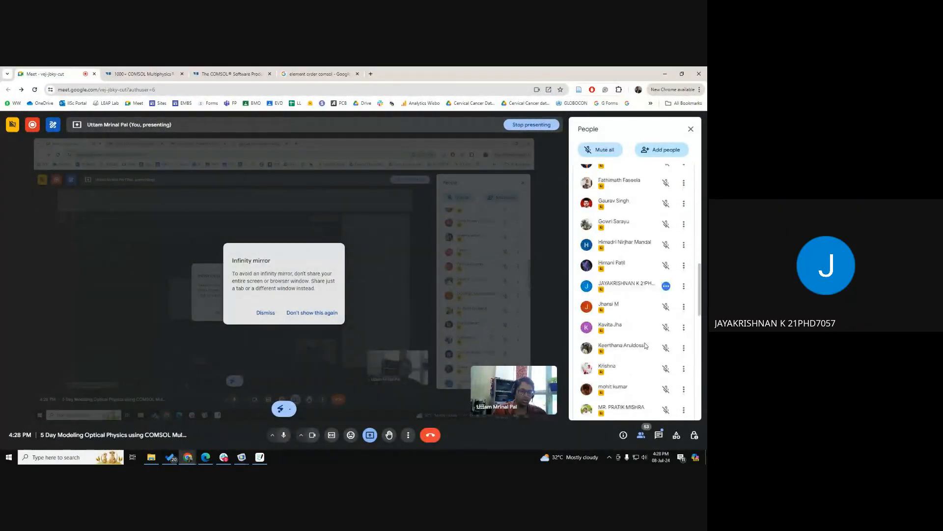
pyautogui.click(666, 73)
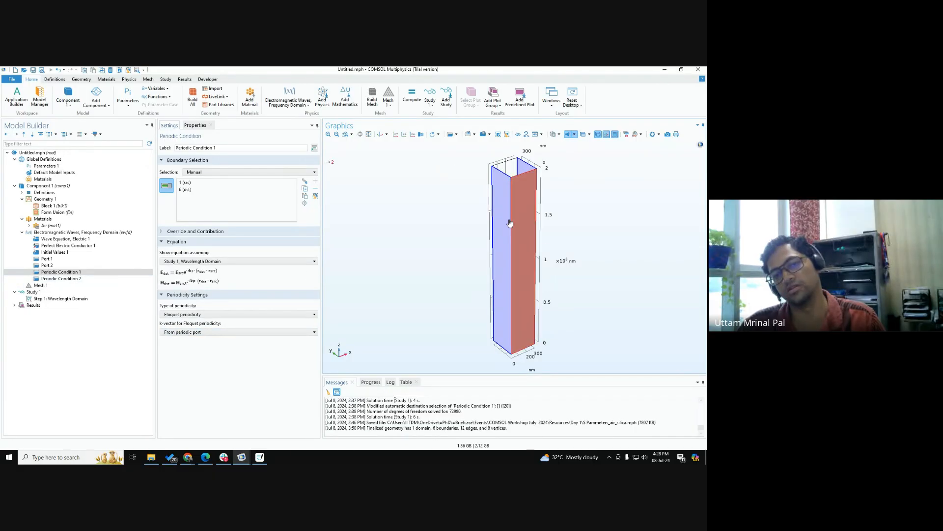
# - Examine the block faces and settings of Port 1, Port 2 and both periodic conditions, along with the mesh settings
pyautogui.click(83, 279)
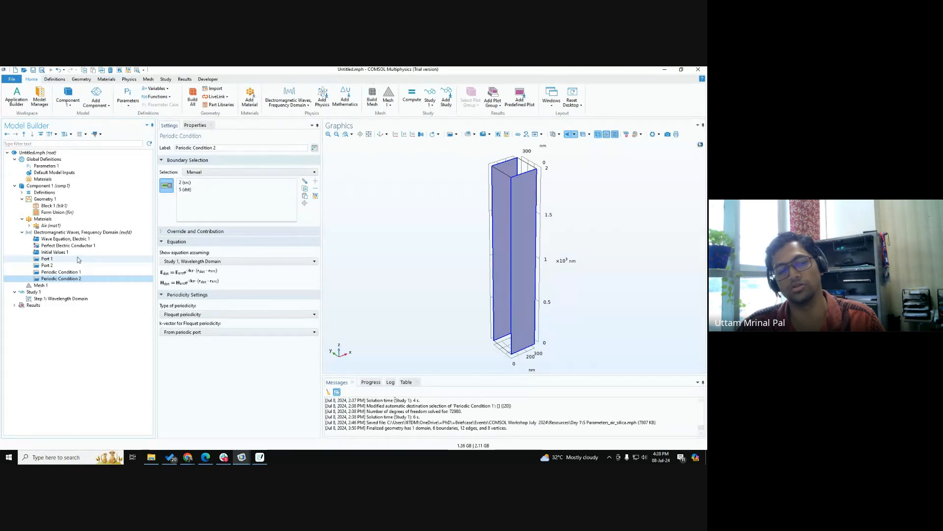
pyautogui.click(47, 286)
pyautogui.click(55, 278)
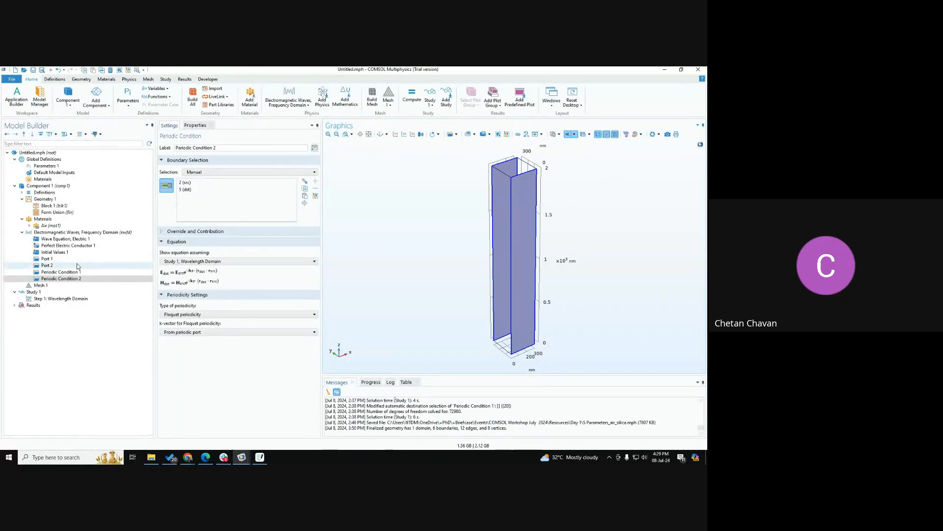
pyautogui.click(46, 258)
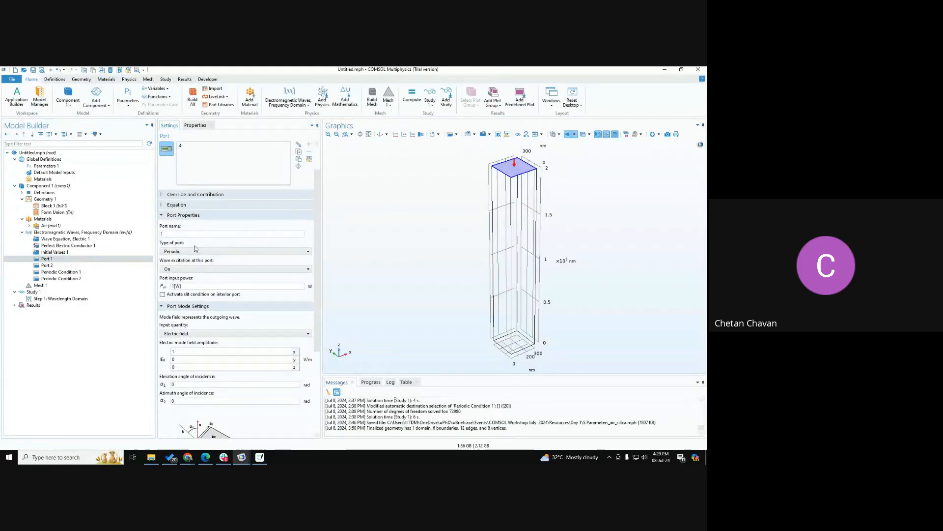
pyautogui.scroll(1, 193, 246)
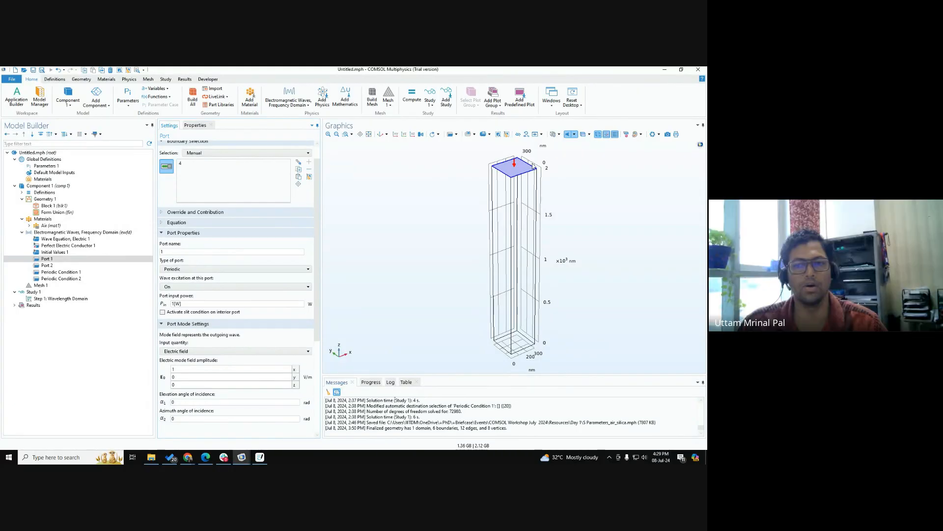
pyautogui.scroll(-3, 512, 187)
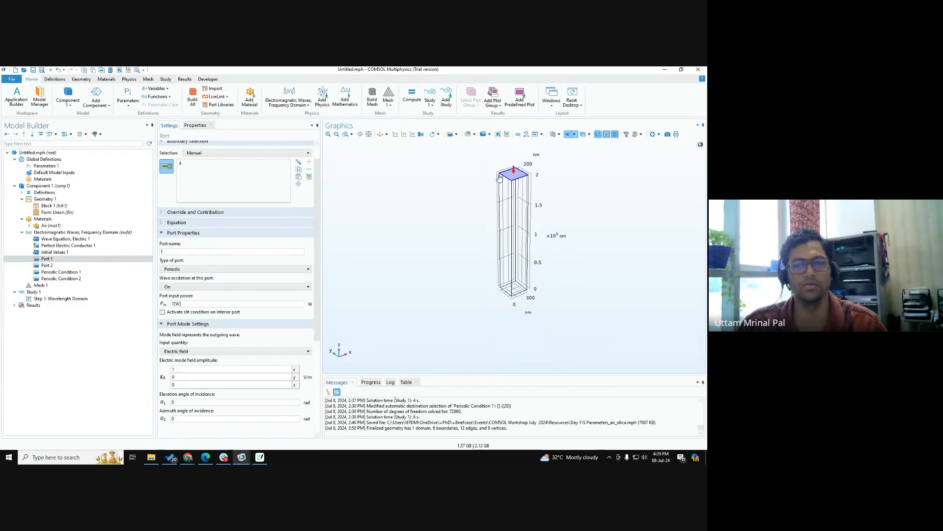
pyautogui.click(60, 272)
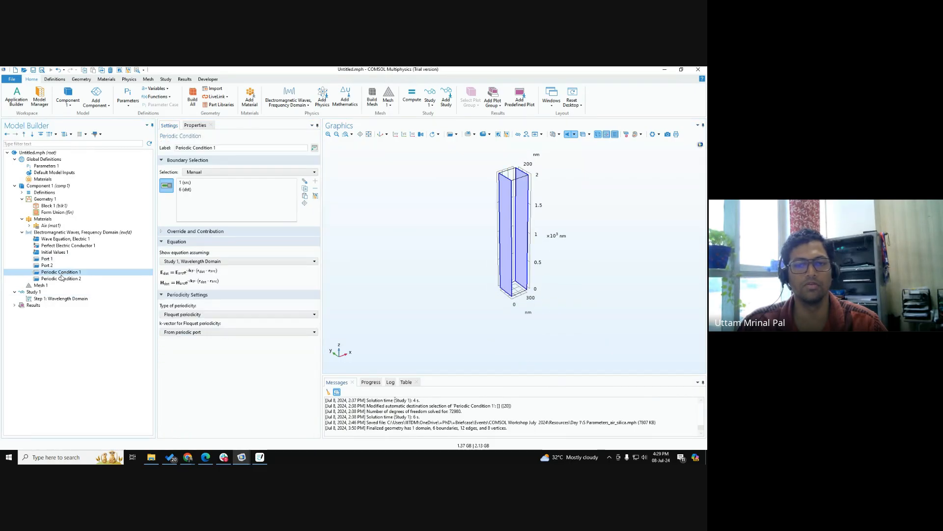
pyautogui.click(61, 279)
pyautogui.click(60, 266)
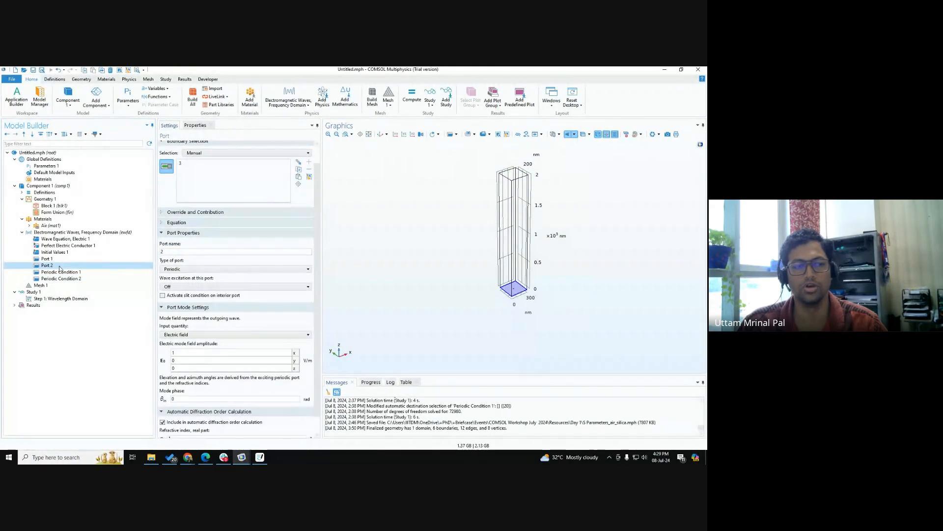
pyautogui.click(380, 135)
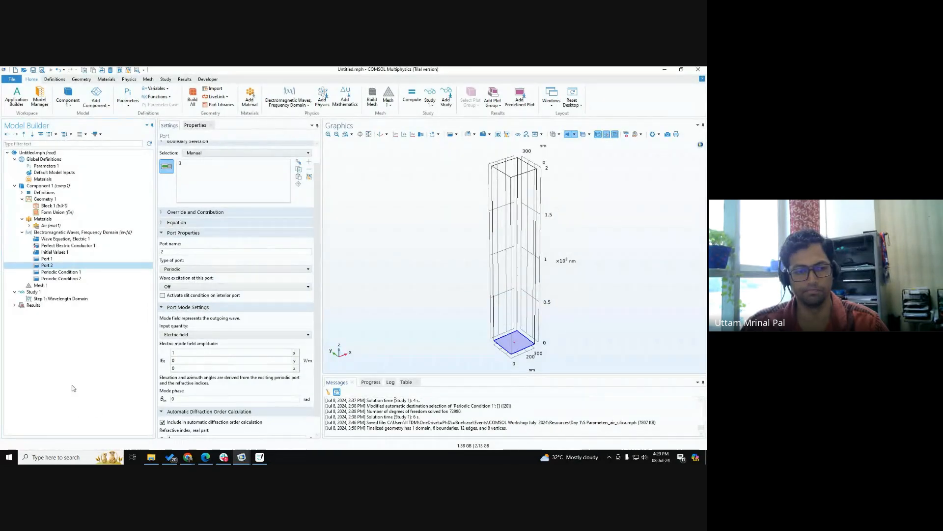
pyautogui.click(48, 286)
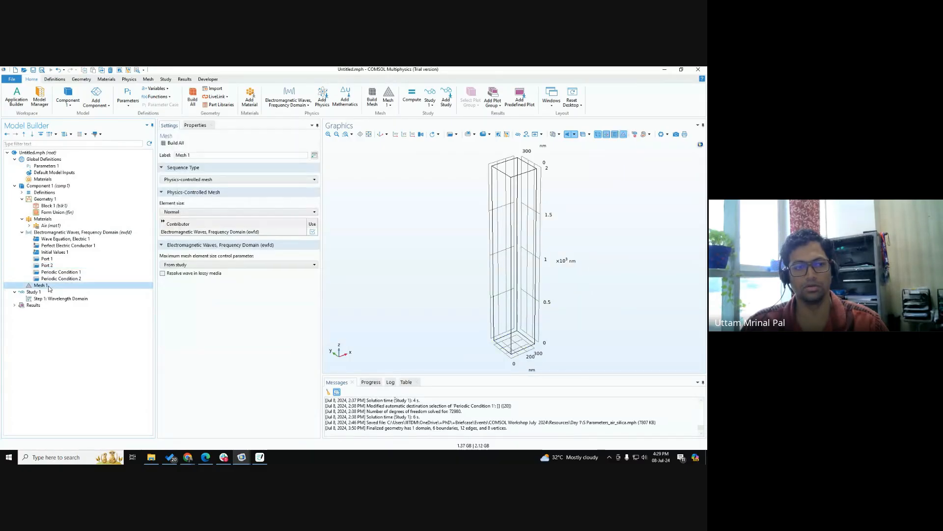
pyautogui.click(55, 278)
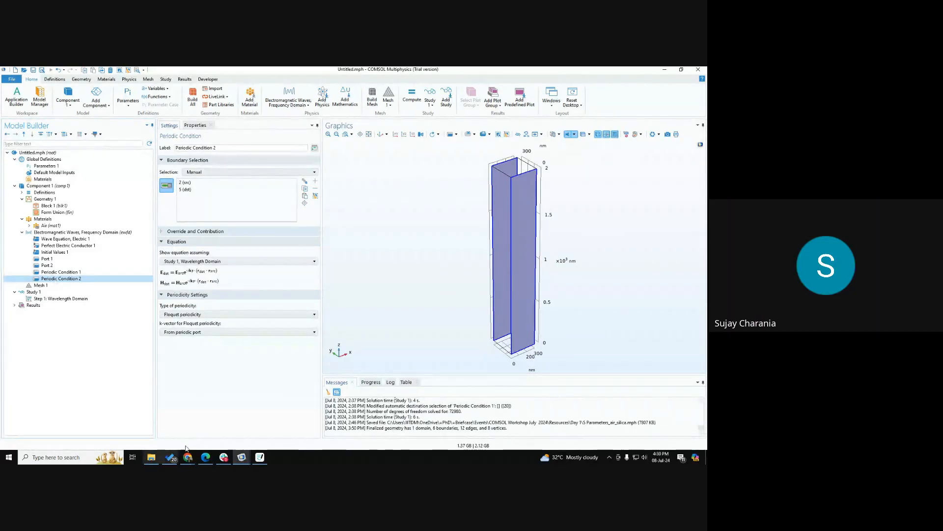
# - Raise the computer's speaker volume
pyautogui.moveTo(190, 457)
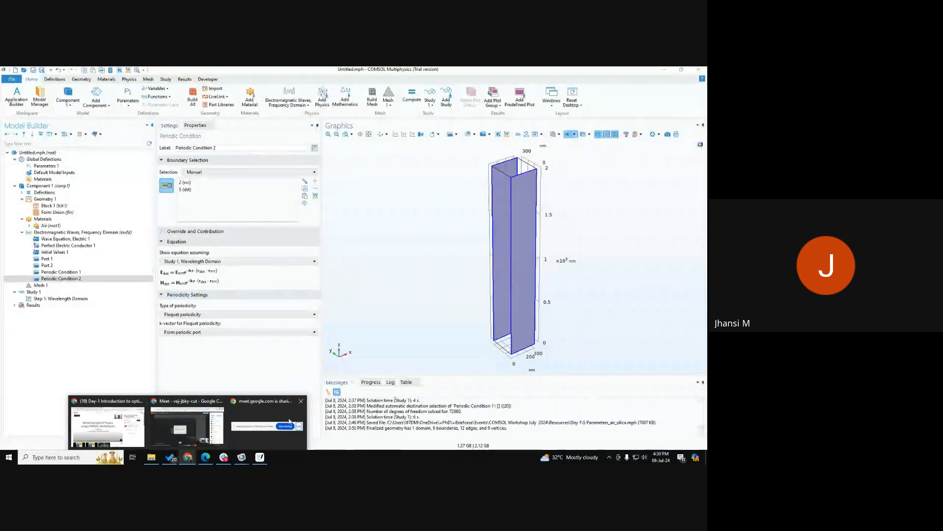
pyautogui.click(388, 302)
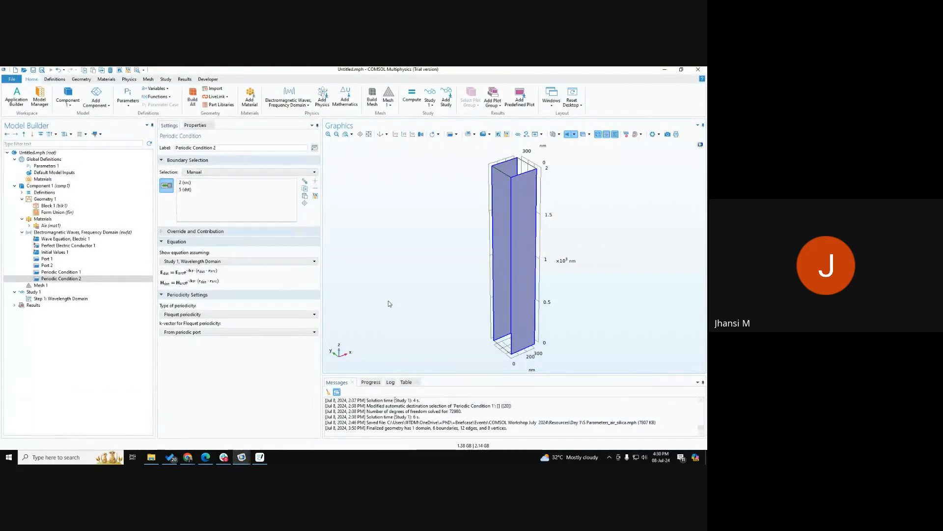
pyautogui.click(648, 458)
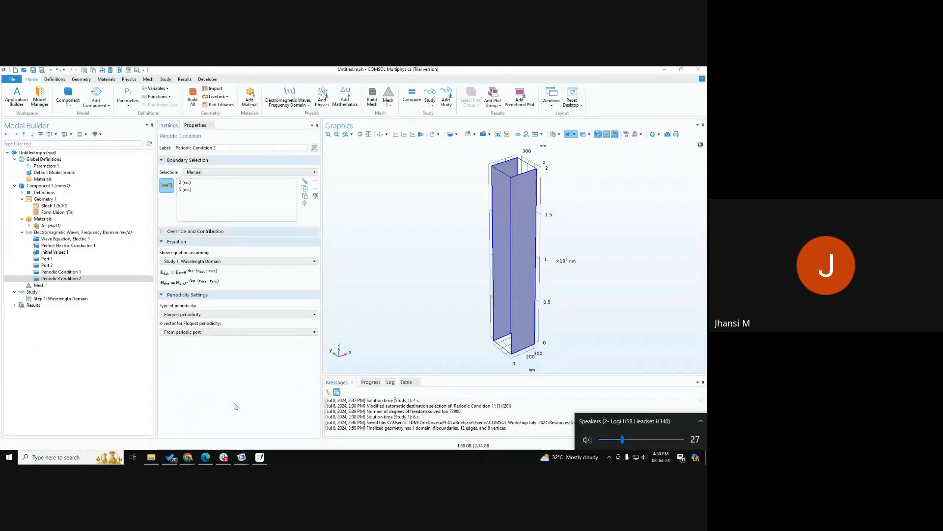
pyautogui.press('XF86AudioRaiseVolume')
pyautogui.press('XF86AudioRaiseVolume')
pyautogui.press('XF86AudioRaiseVolume')
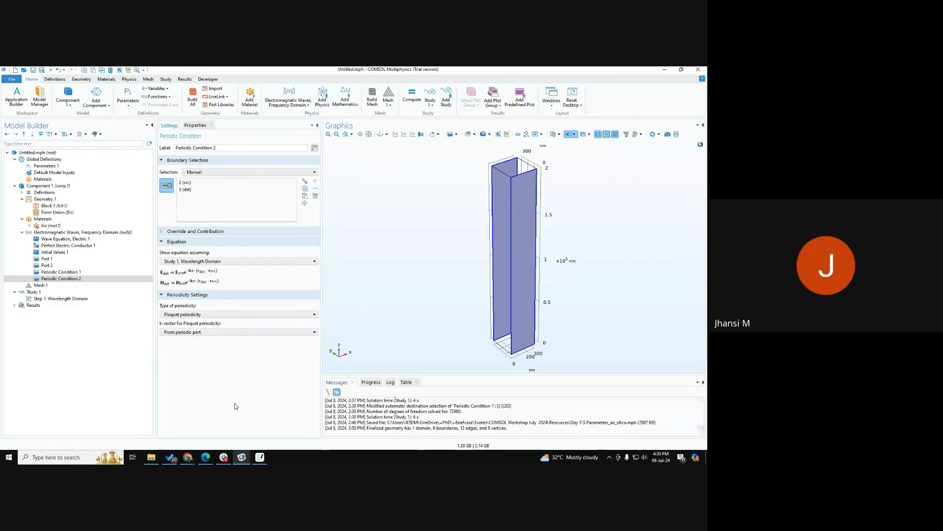
pyautogui.click(234, 404)
# - Examine the first and second periodic conditions in alternation to see which opposite side faces each one pairs
pyautogui.click(74, 272)
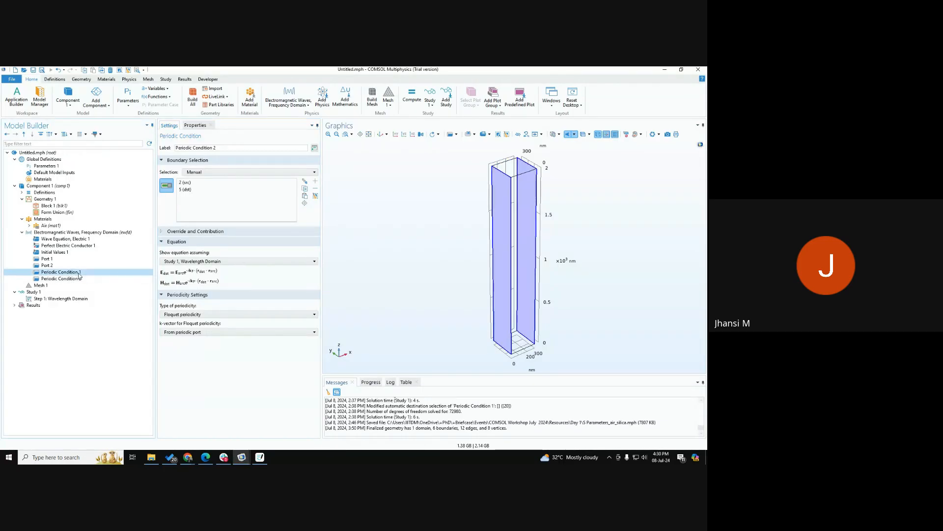
pyautogui.click(74, 279)
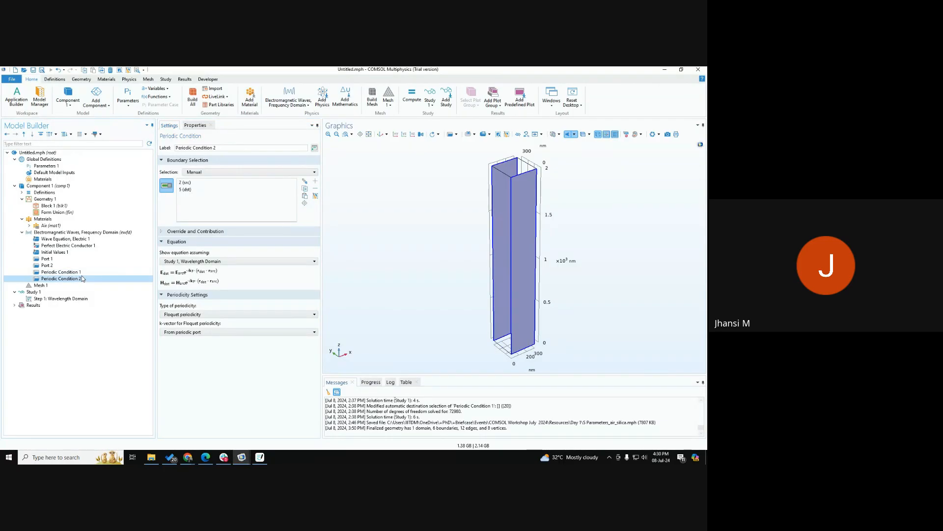
pyautogui.click(73, 272)
pyautogui.click(73, 278)
pyautogui.click(74, 272)
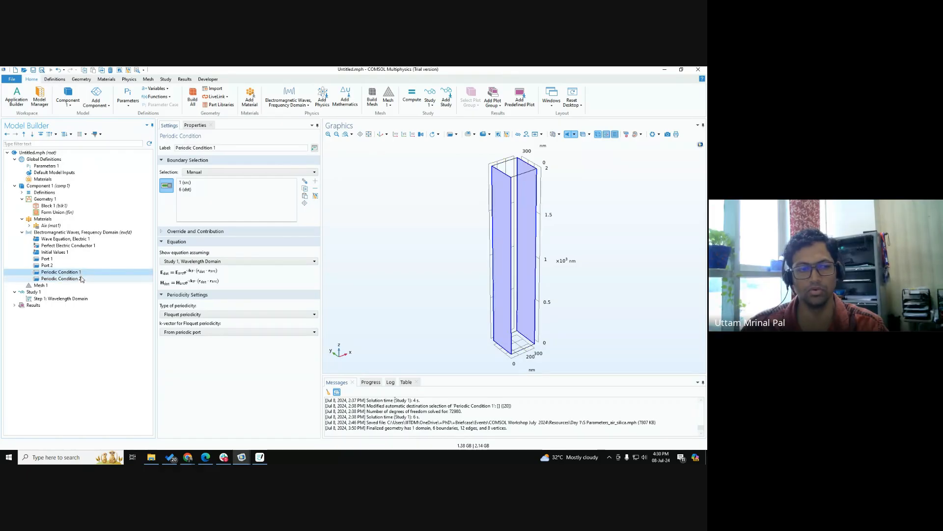
pyautogui.click(86, 272)
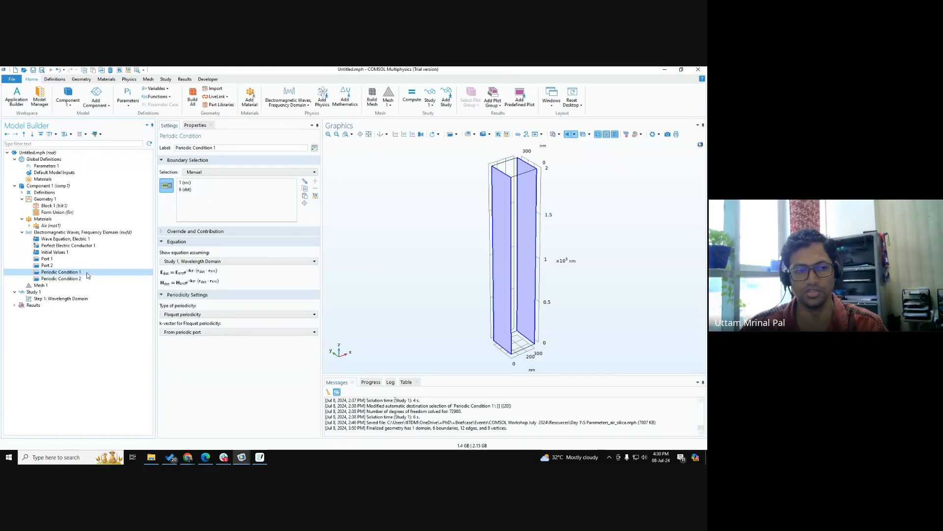
pyautogui.click(86, 277)
pyautogui.click(87, 272)
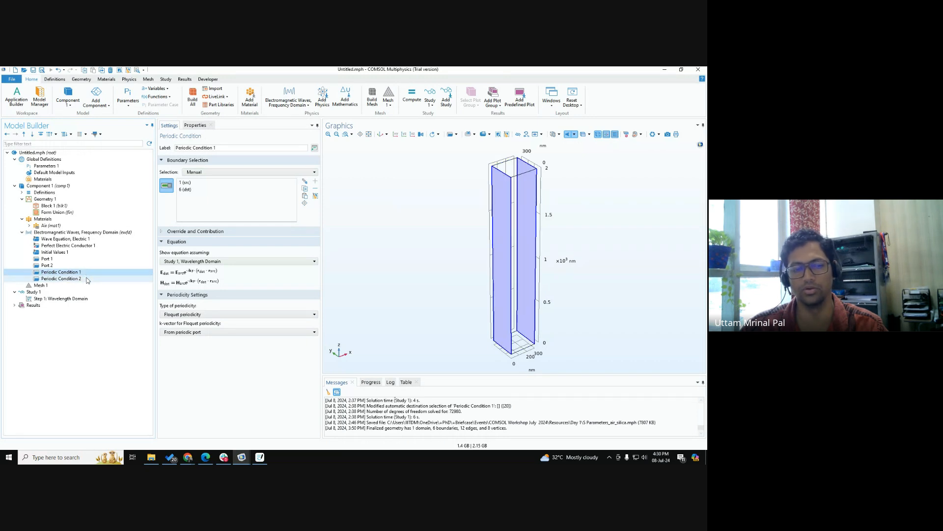
pyautogui.click(86, 278)
pyautogui.click(87, 272)
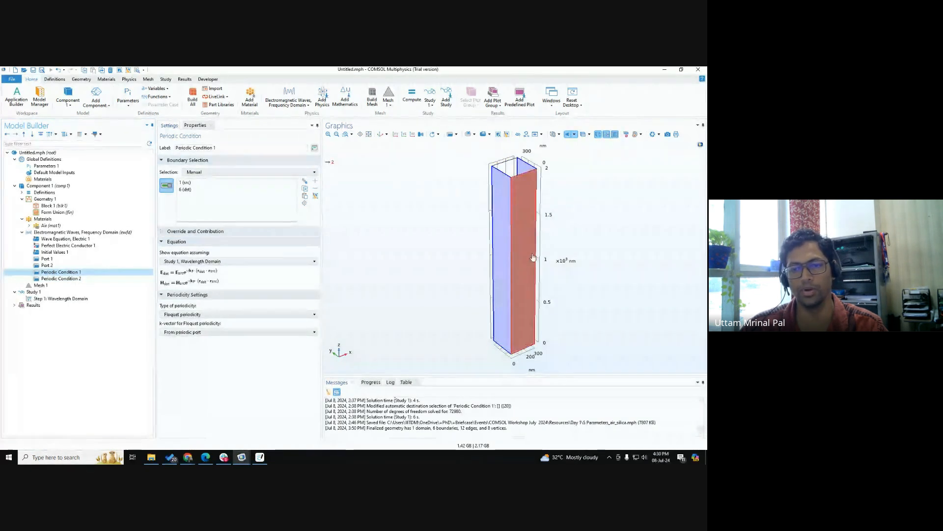
pyautogui.moveTo(533, 257); pyautogui.dragTo(547, 296)
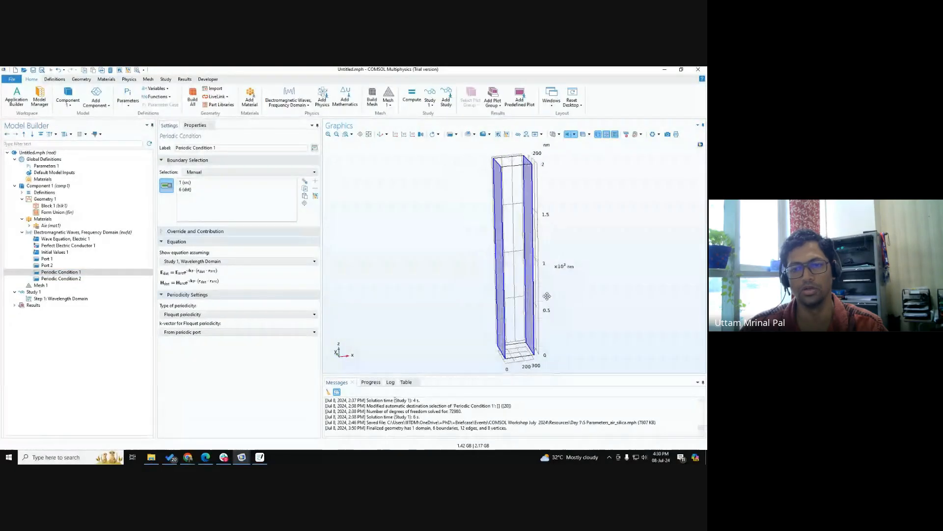
pyautogui.click(87, 278)
pyautogui.moveTo(395, 309)
pyautogui.mouseDown()
pyautogui.moveTo(454, 312)
pyautogui.moveTo(393, 311)
pyautogui.mouseUp()
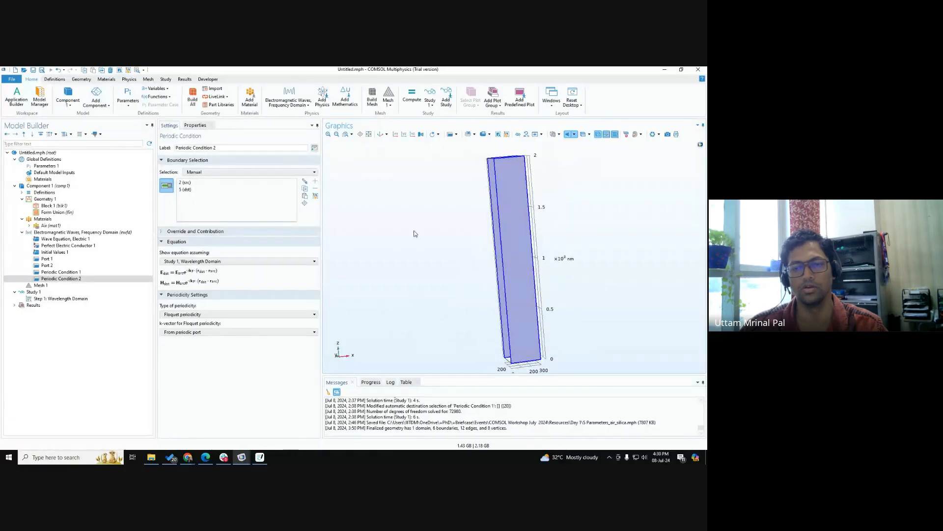
pyautogui.click(380, 135)
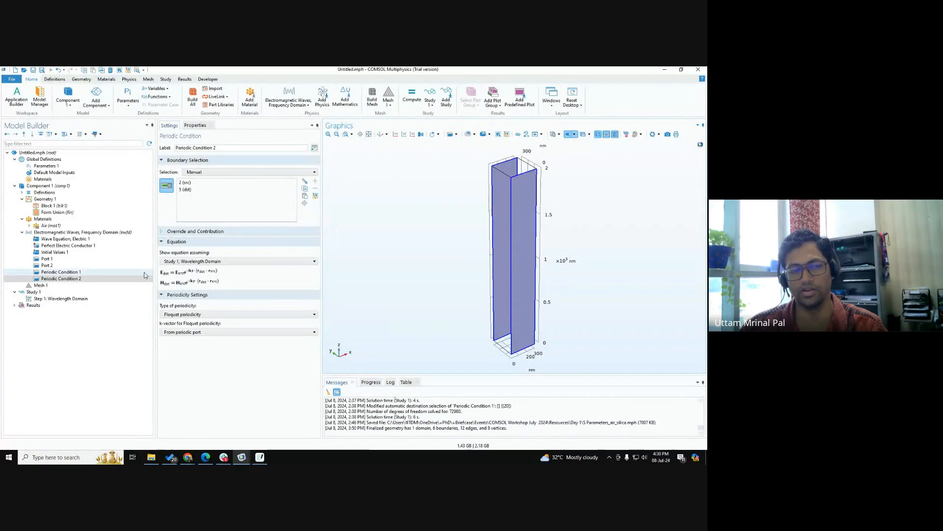
pyautogui.click(106, 271)
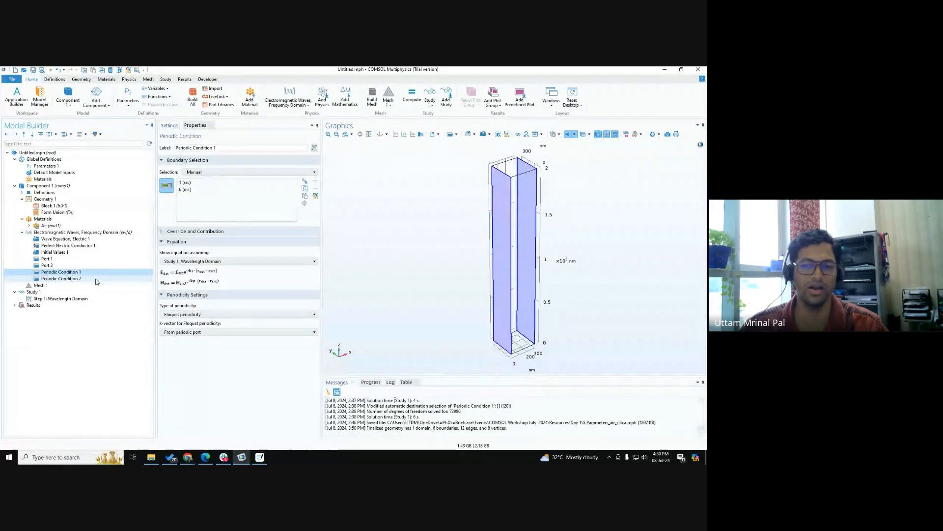
pyautogui.click(96, 278)
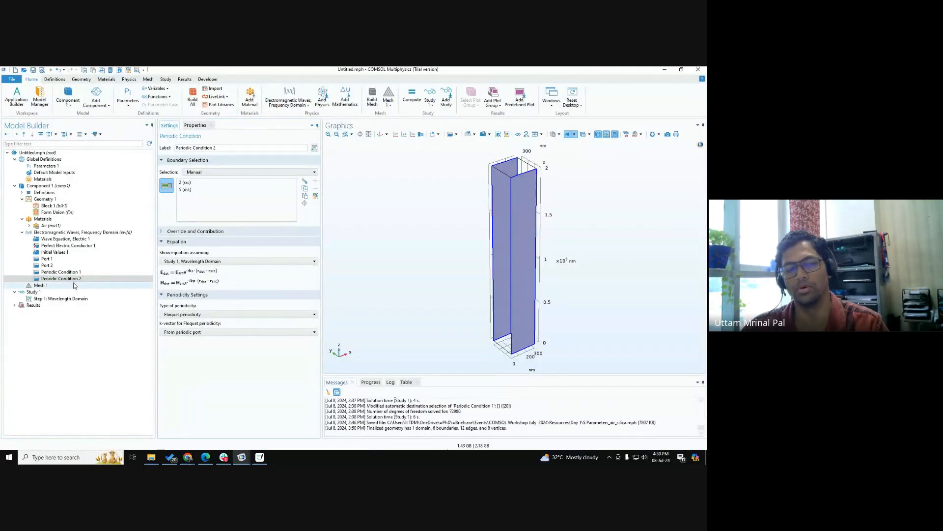
# - Examine the face pairs of both periodic conditions and the mesh settings, with a brief check of the Google Meet window in between
pyautogui.click(87, 272)
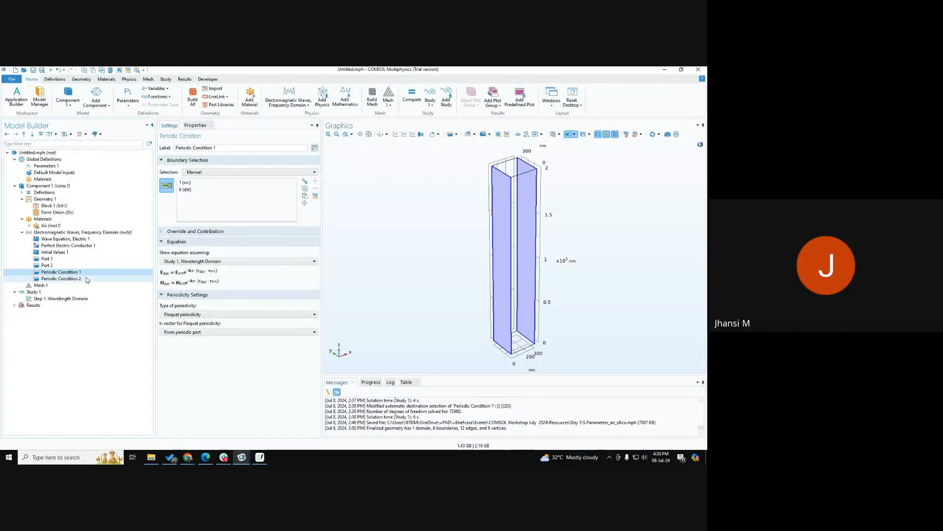
pyautogui.click(87, 278)
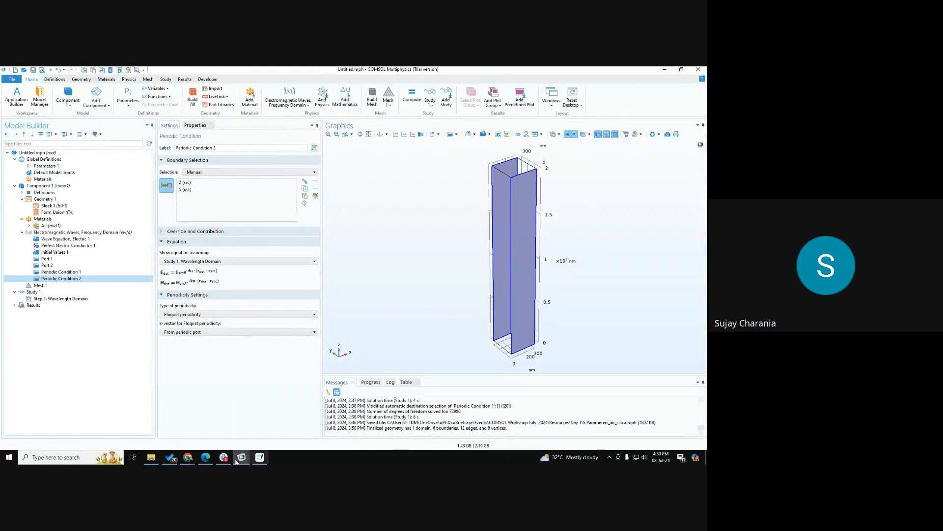
pyautogui.click(193, 434)
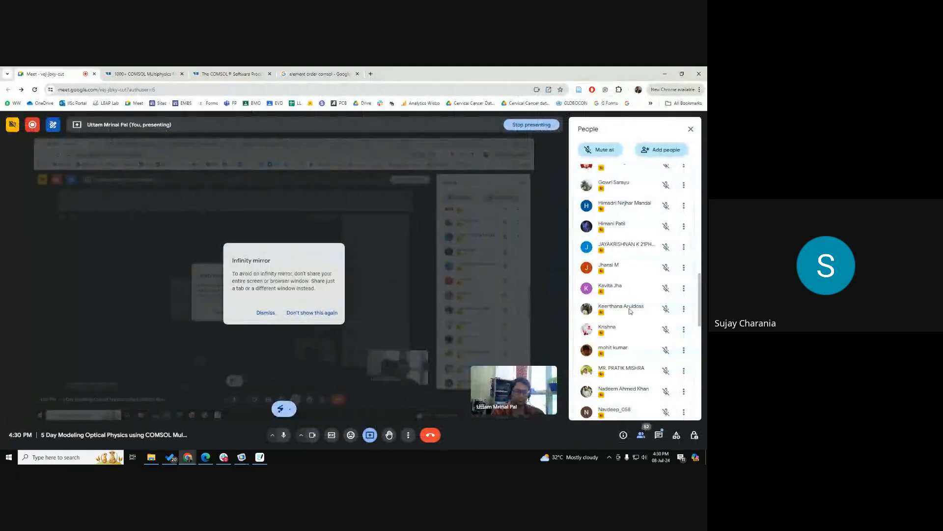
pyautogui.click(664, 75)
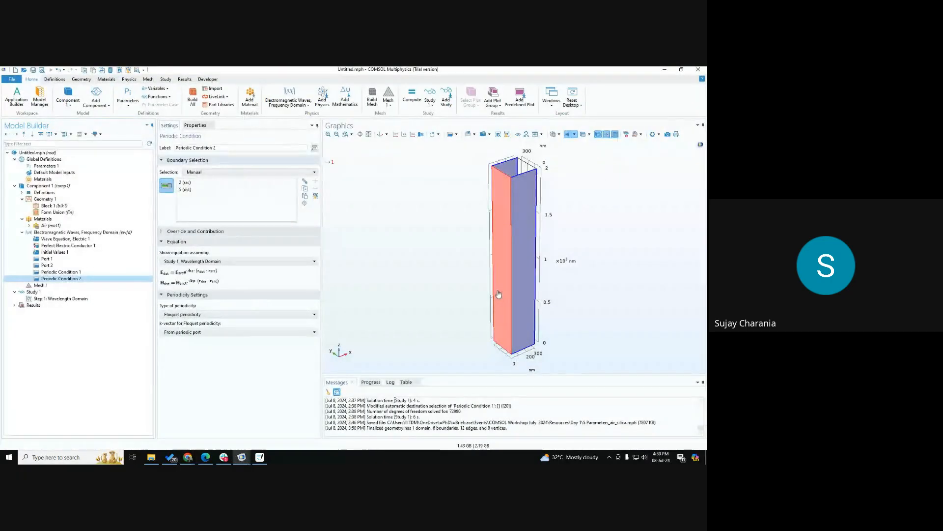
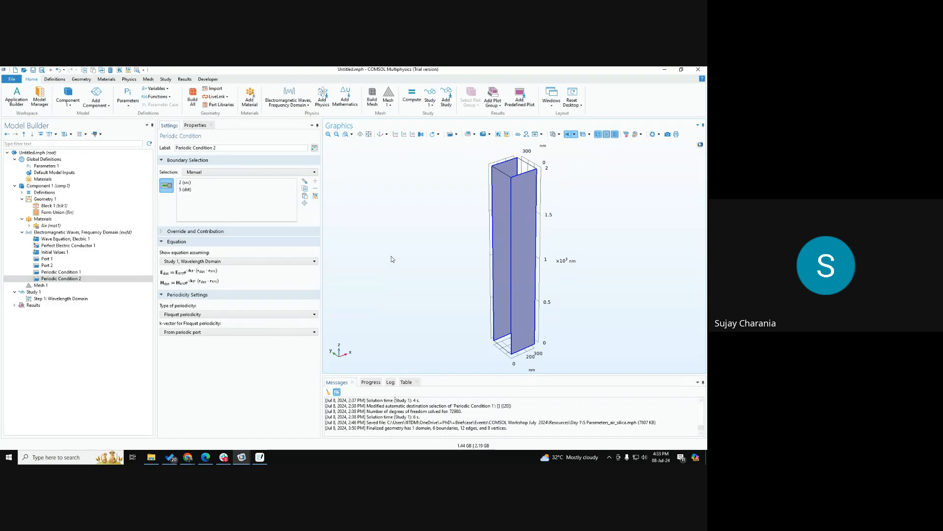
pyautogui.click(55, 287)
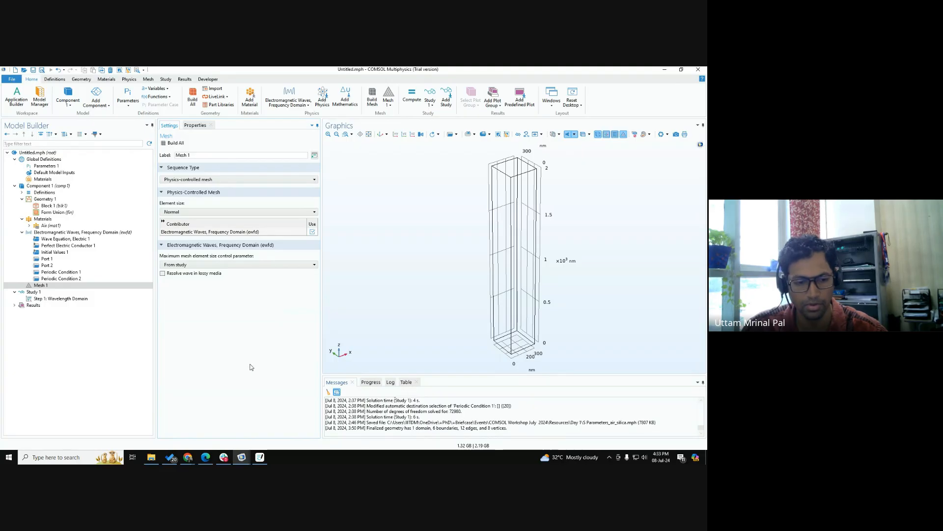
# - Switch to the Google Meet window, turn off the microphone and camera, and stop presenting the screen
pyautogui.moveTo(192, 457)
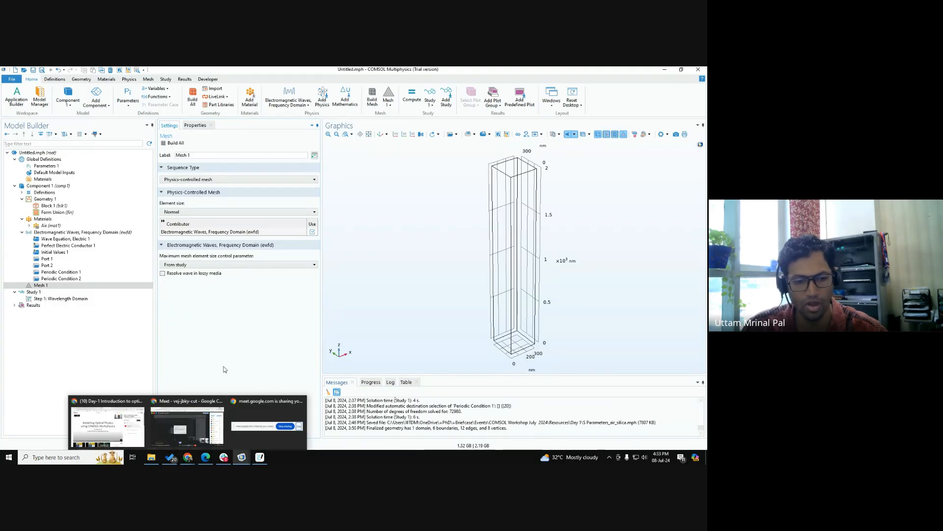
pyautogui.click(187, 423)
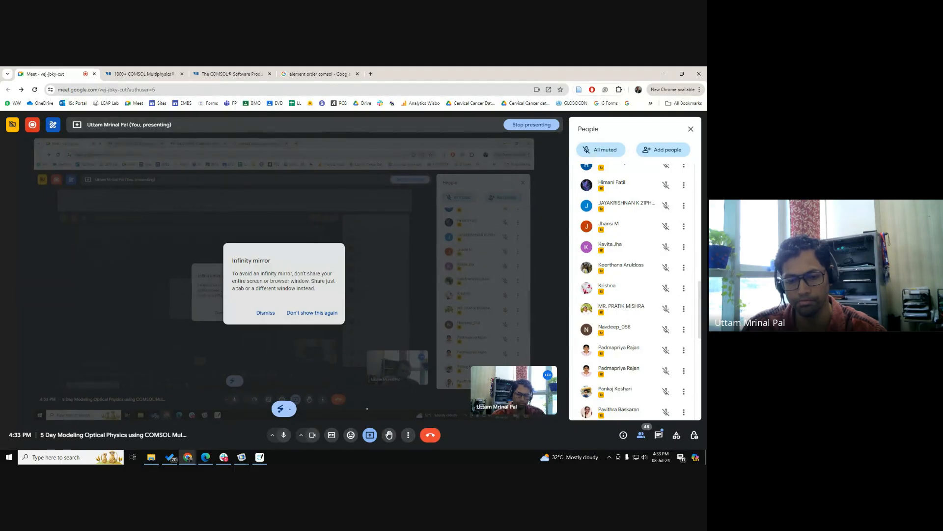
pyautogui.click(370, 435)
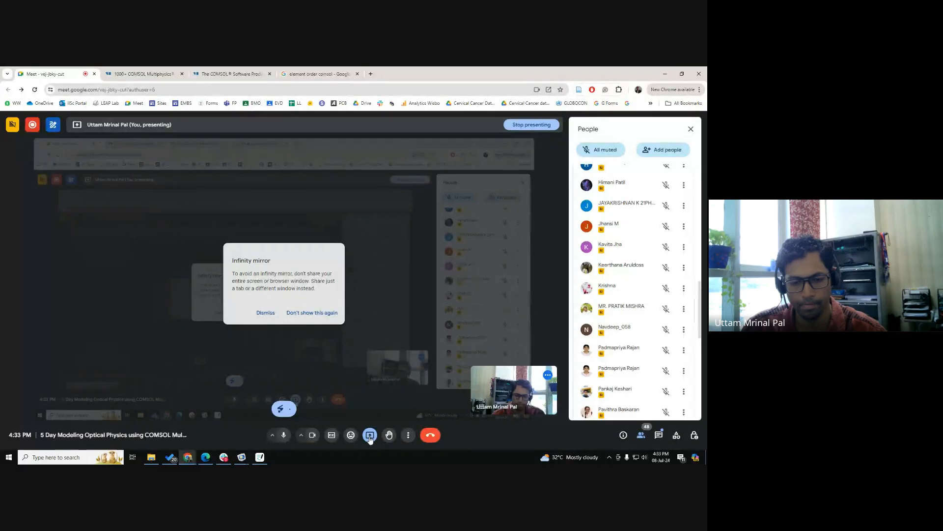
pyautogui.click(284, 435)
pyautogui.click(314, 436)
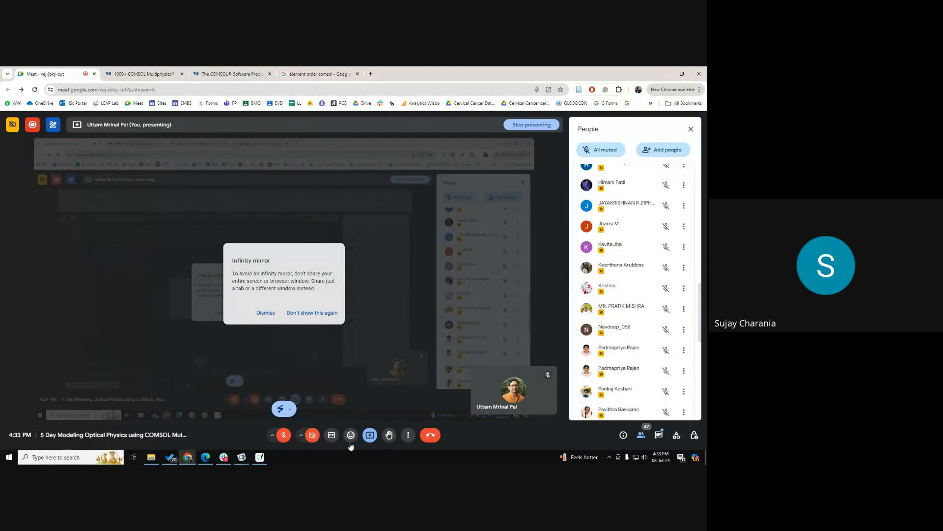
pyautogui.click(370, 435)
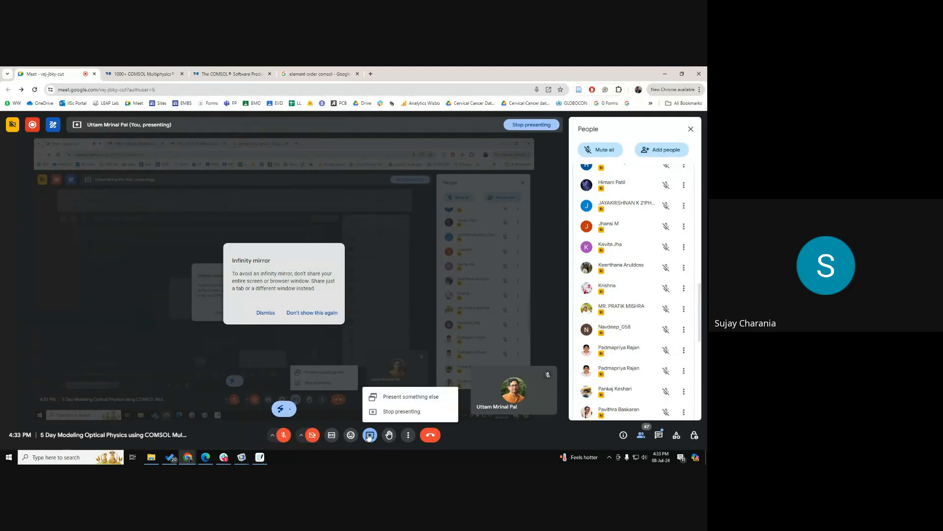
pyautogui.click(393, 417)
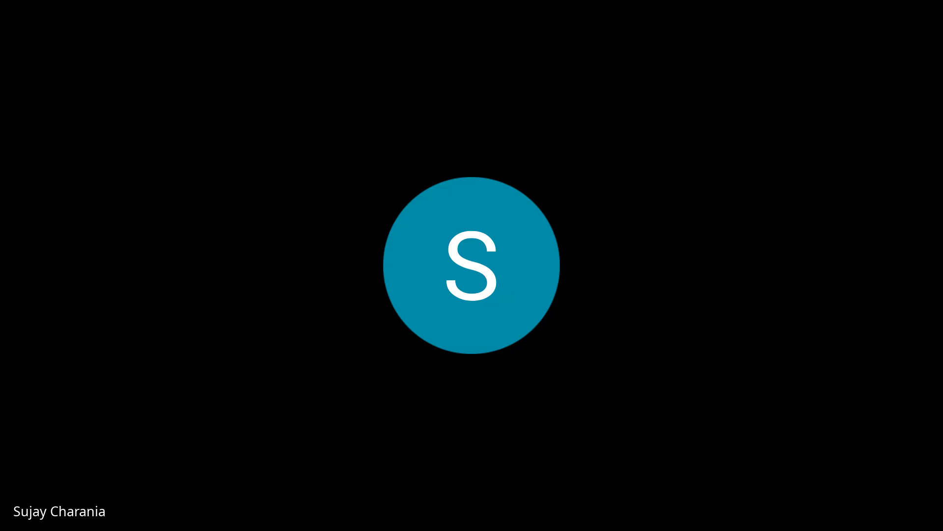
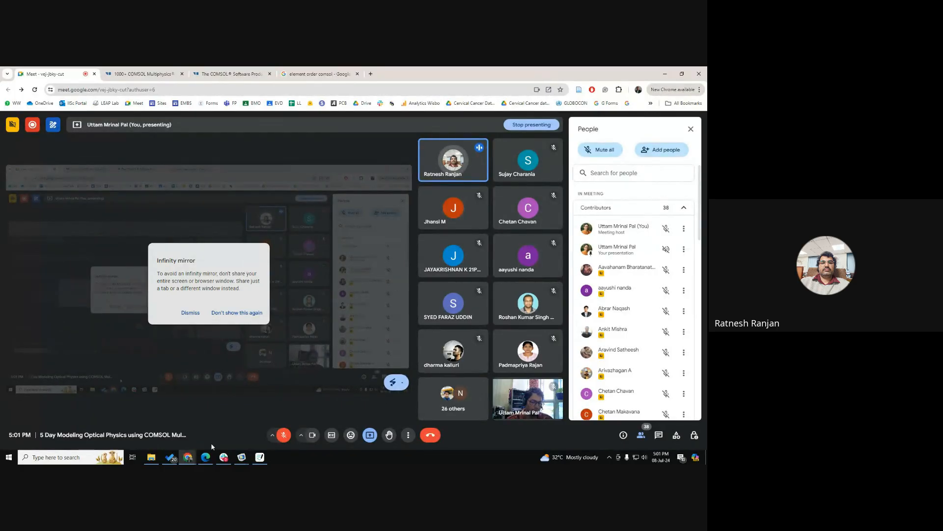
# - Return to COMSOL and open the settings of Periodic Condition 1
pyautogui.moveTo(241, 457)
pyautogui.click(188, 385)
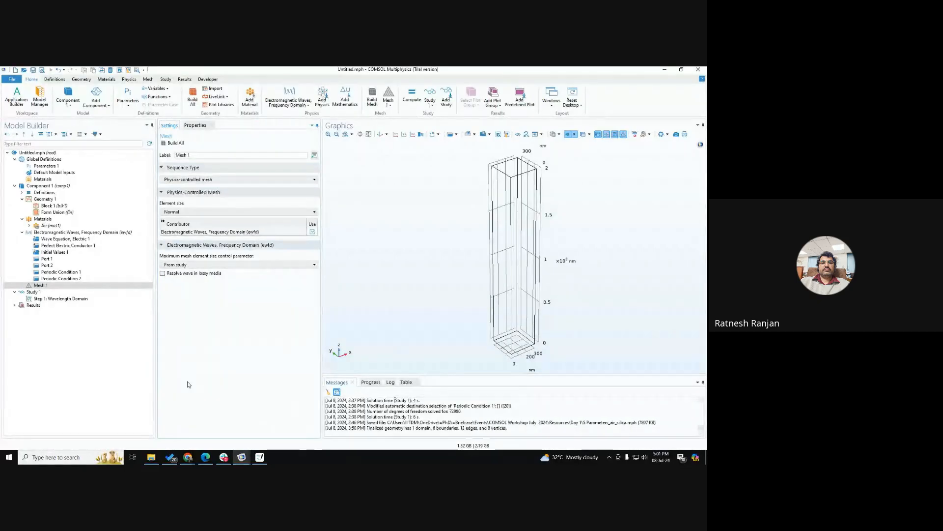
pyautogui.press('Up')
pyautogui.press('Up')
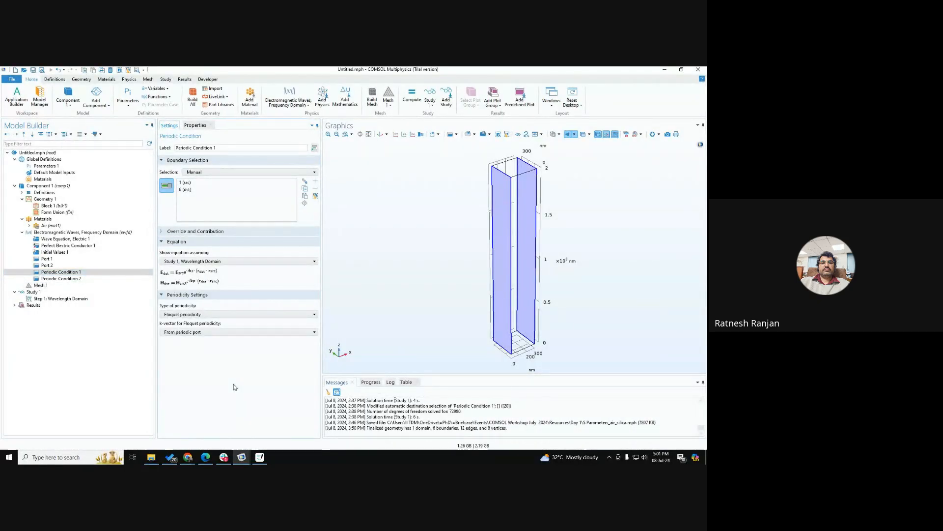
# - Switch to Google Meet, unmute the microphone and return to COMSOL
pyautogui.hotkey('alt', 'Tab')
pyautogui.hotkey('alt', 'Tab')
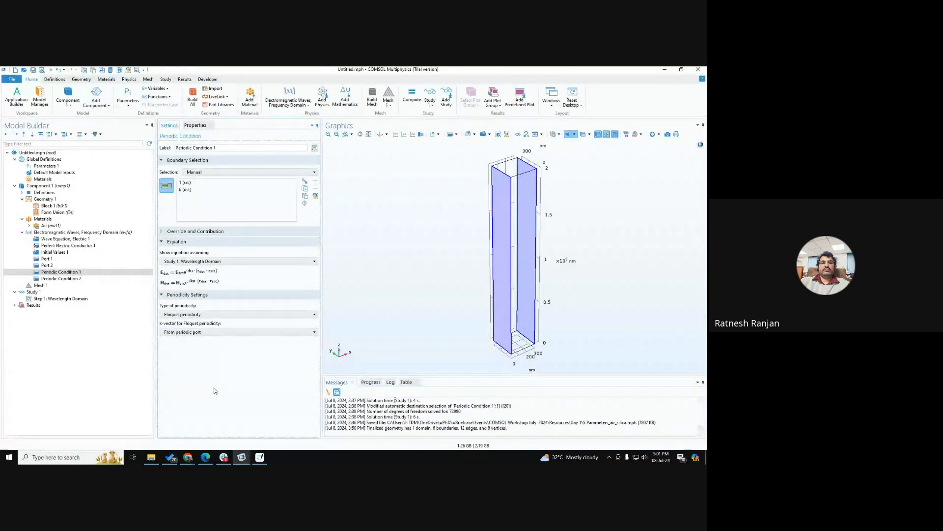
pyautogui.hotkey('alt', 'Tab')
pyautogui.hotkey('alt', 'Tab')
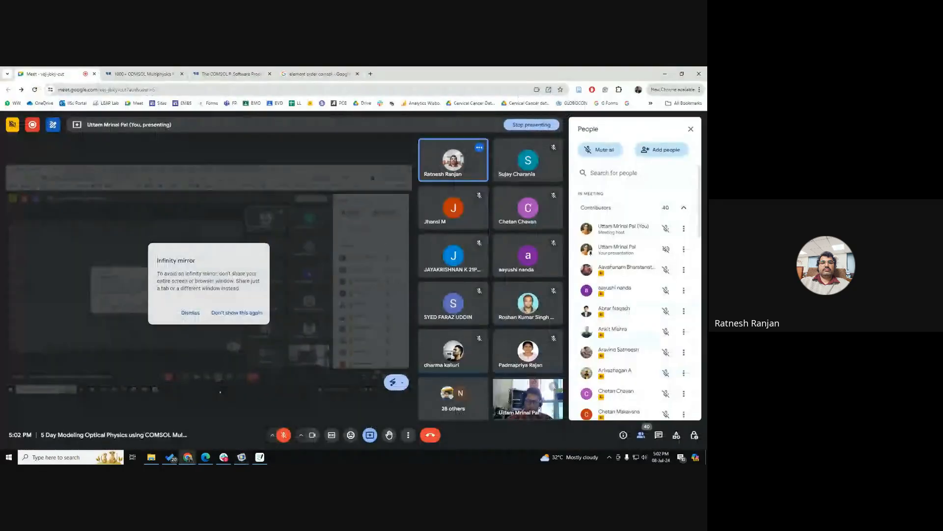
pyautogui.hotkey('alt', 'Tab')
pyautogui.click(284, 436)
pyautogui.hotkey('alt', 'Tab')
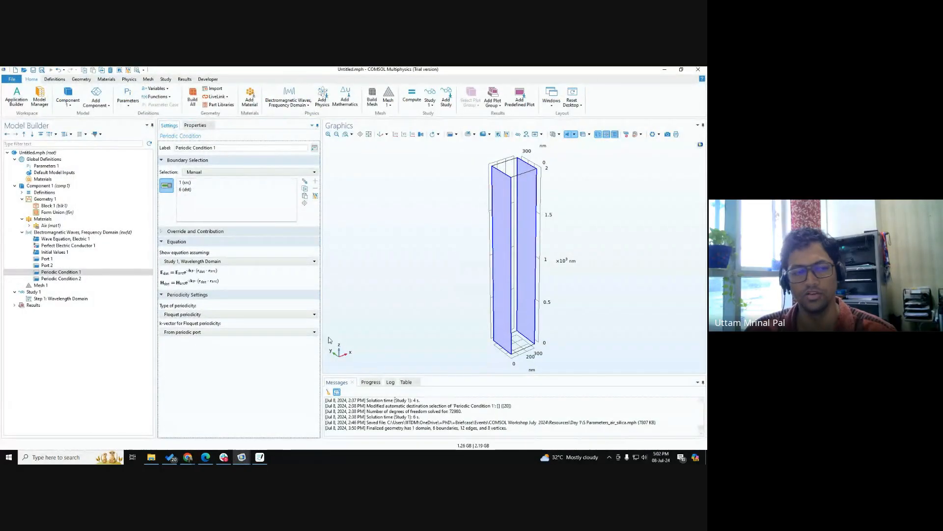
# - Examine on the block which opposite side faces Periodic Condition 1 and Periodic Condition 2 each pair
pyautogui.click(86, 279)
pyautogui.click(86, 273)
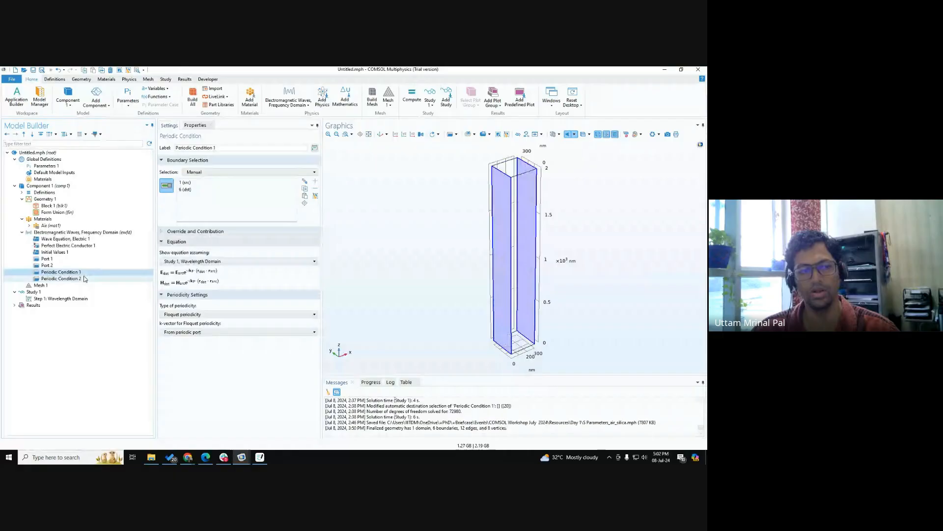
pyautogui.click(84, 277)
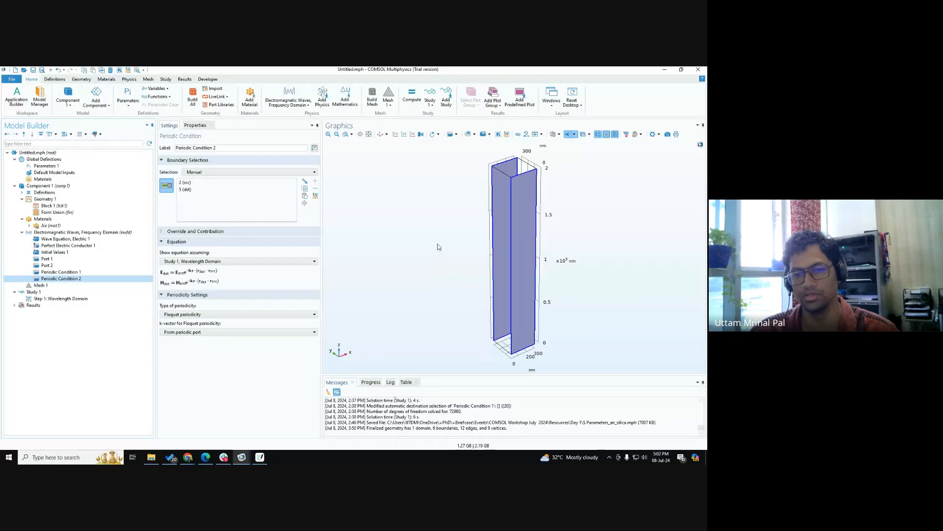
pyautogui.moveTo(444, 228); pyautogui.dragTo(443, 232, button='right')
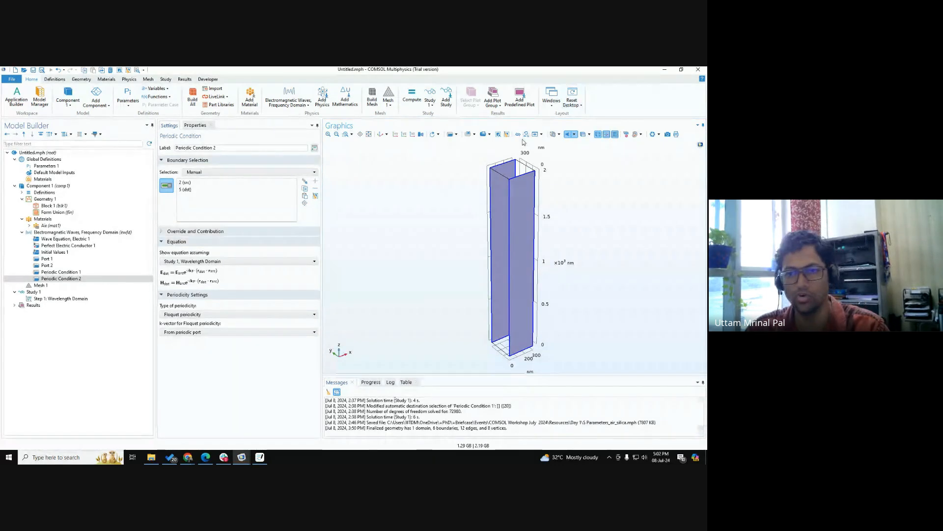
pyautogui.click(51, 273)
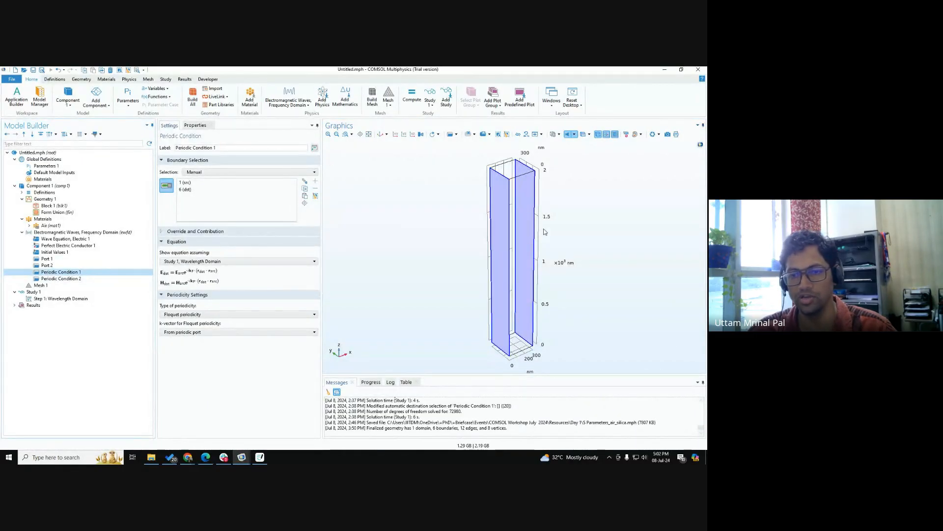
pyautogui.moveTo(544, 231); pyautogui.dragTo(507, 226)
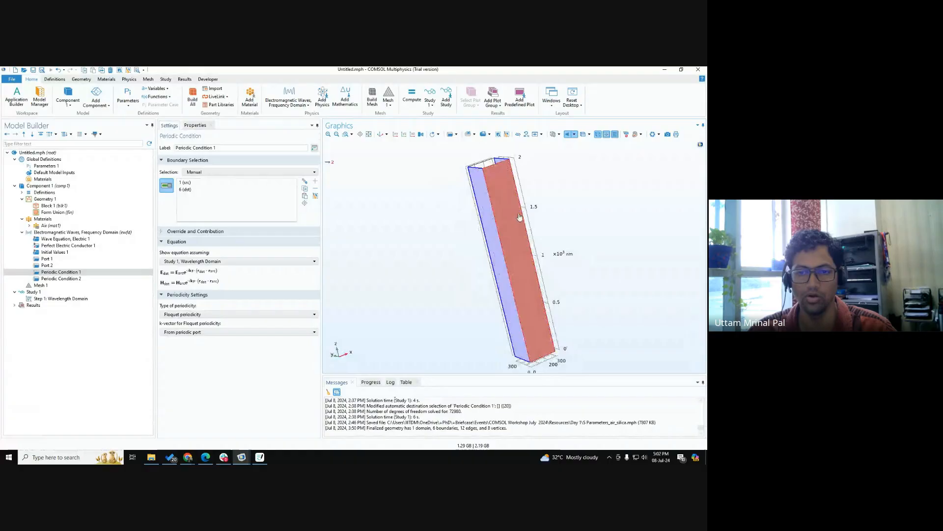
pyautogui.click(106, 278)
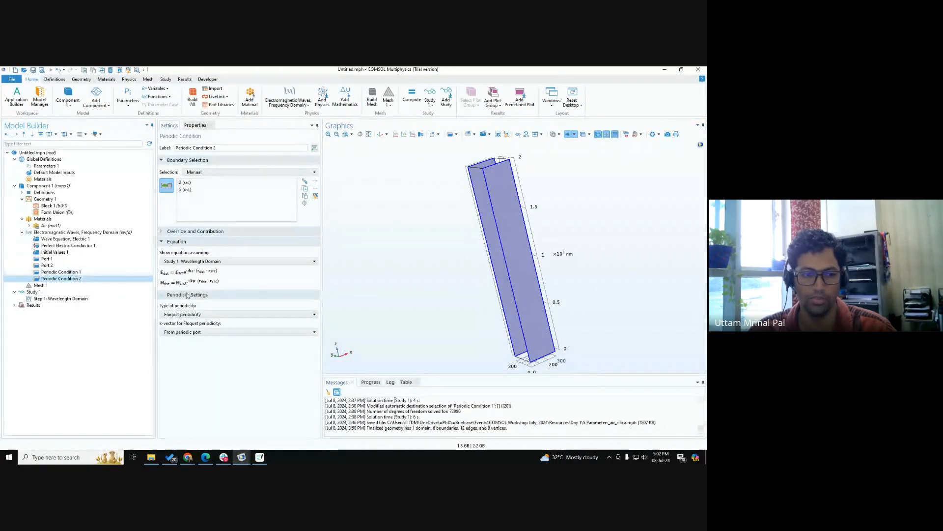
pyautogui.click(96, 273)
pyautogui.click(97, 278)
pyautogui.moveTo(427, 250); pyautogui.dragTo(464, 245)
pyautogui.click(382, 135)
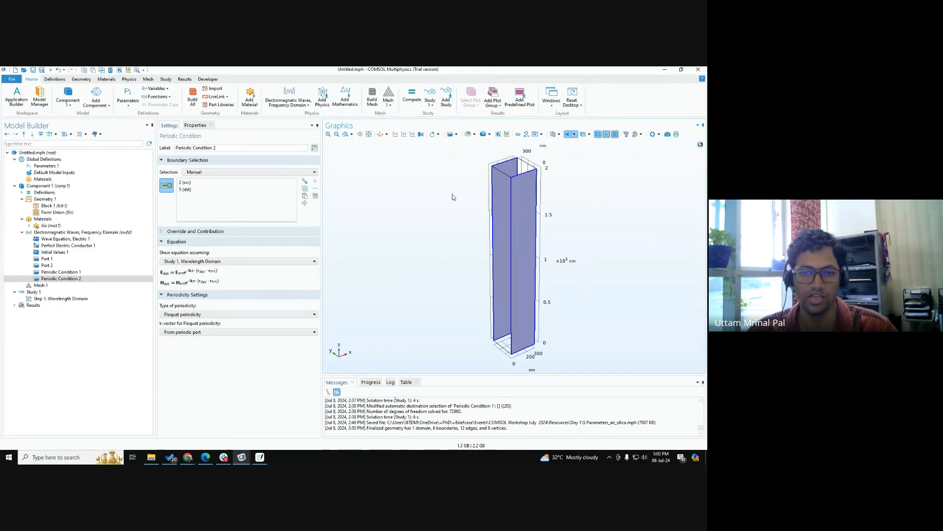
# - Compare the source and destination boundaries of the two periodic conditions, ending with the Floquet equations of Periodic Condition 1
pyautogui.scroll(-2, 455, 197)
pyautogui.moveTo(463, 179); pyautogui.dragTo(461, 193, button='right')
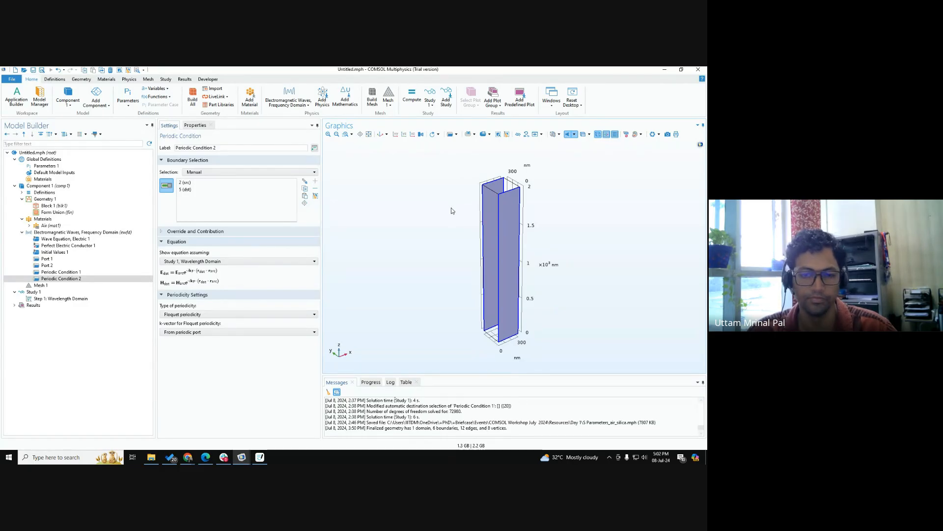
pyautogui.click(94, 278)
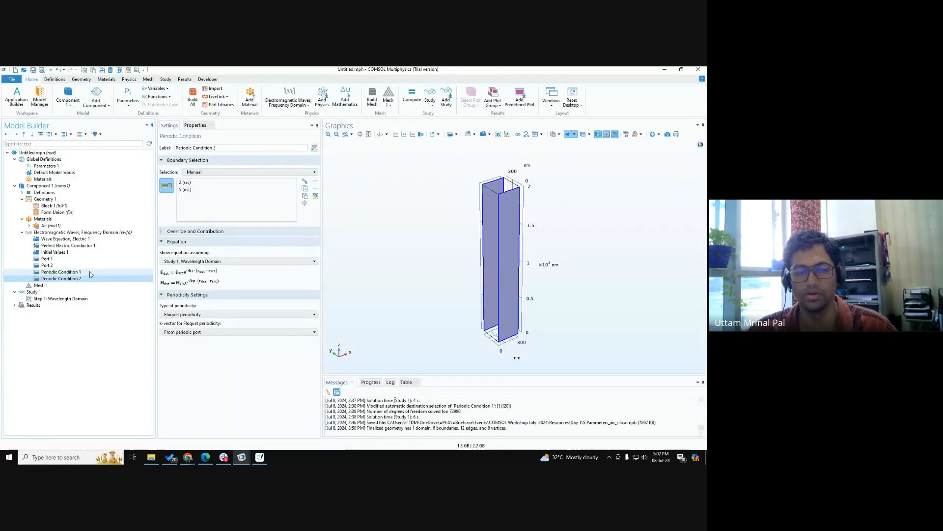
pyautogui.click(90, 273)
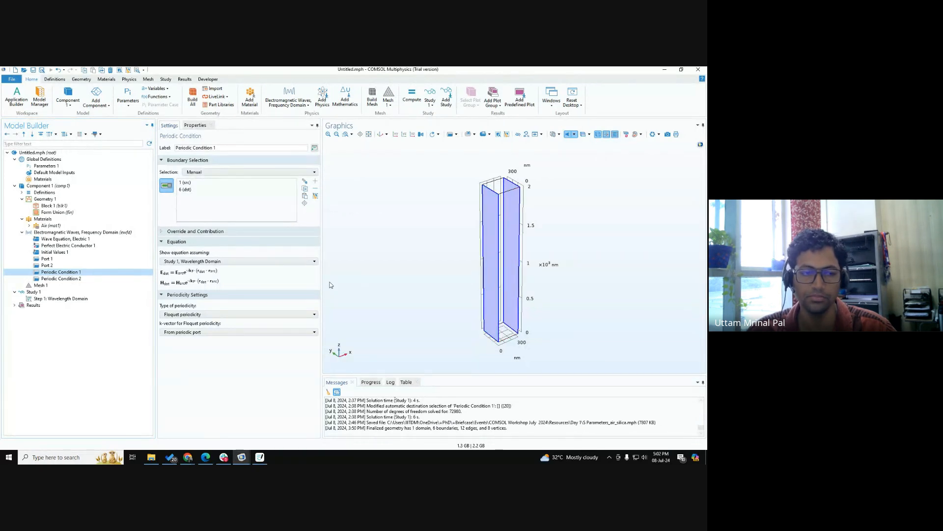
pyautogui.click(84, 278)
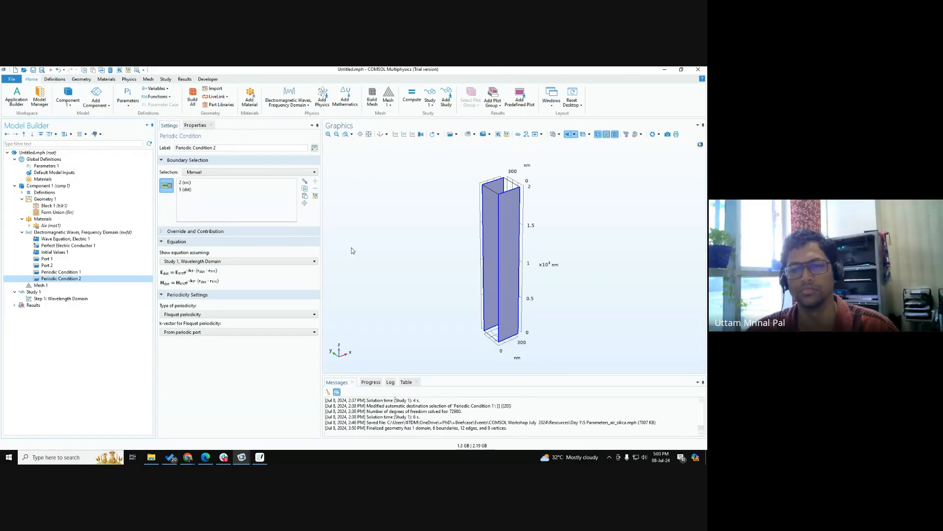
pyautogui.click(120, 271)
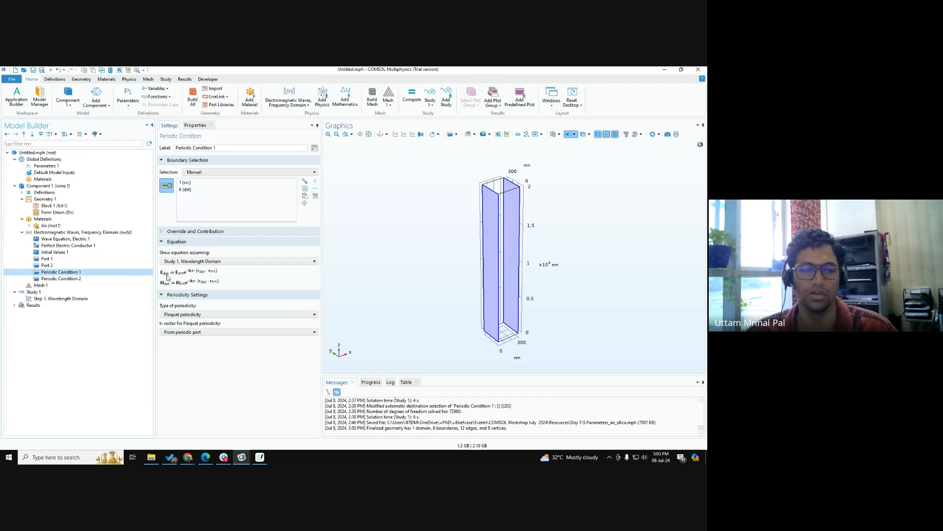
pyautogui.moveTo(522, 224)
pyautogui.mouseDown()
pyautogui.moveTo(499, 232)
pyautogui.moveTo(544, 226)
pyautogui.moveTo(530, 232)
pyautogui.mouseUp()
pyautogui.click(379, 134)
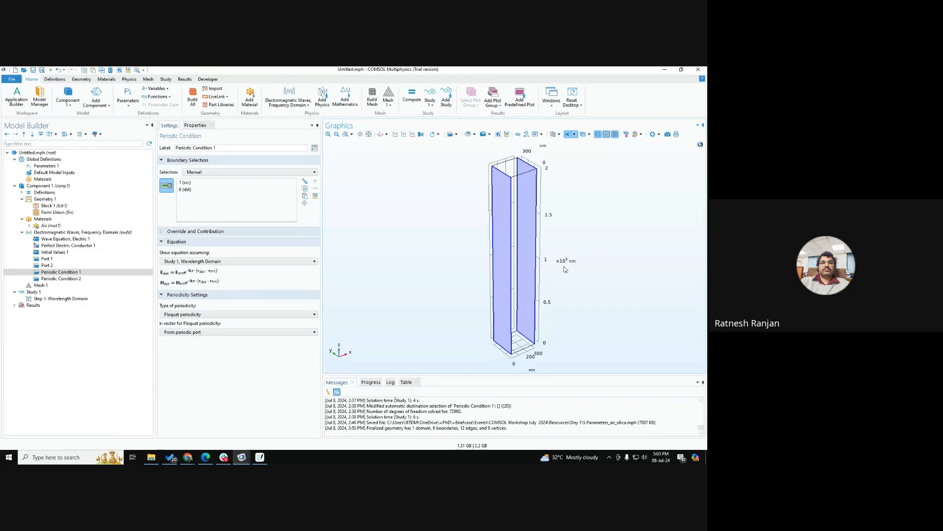
# - Set Periodic Condition 1 to Continuity to inspect its equations and faces, and set the type back to Floquet periodicity
pyautogui.click(186, 314)
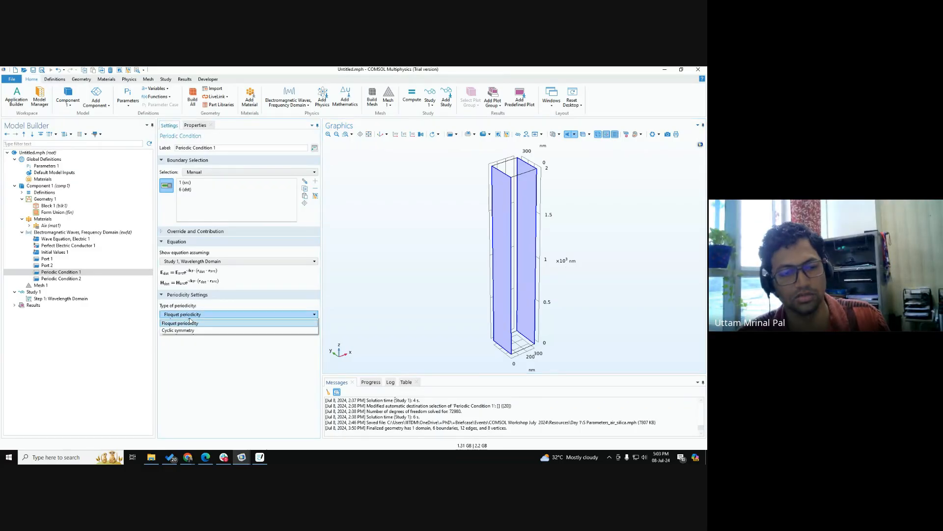
pyautogui.click(190, 320)
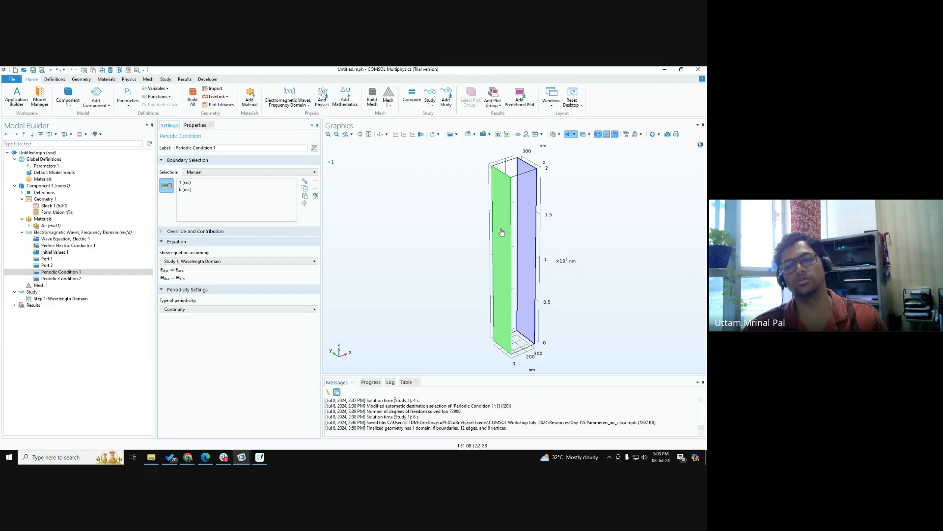
pyautogui.moveTo(541, 231); pyautogui.dragTo(579, 231)
pyautogui.click(212, 309)
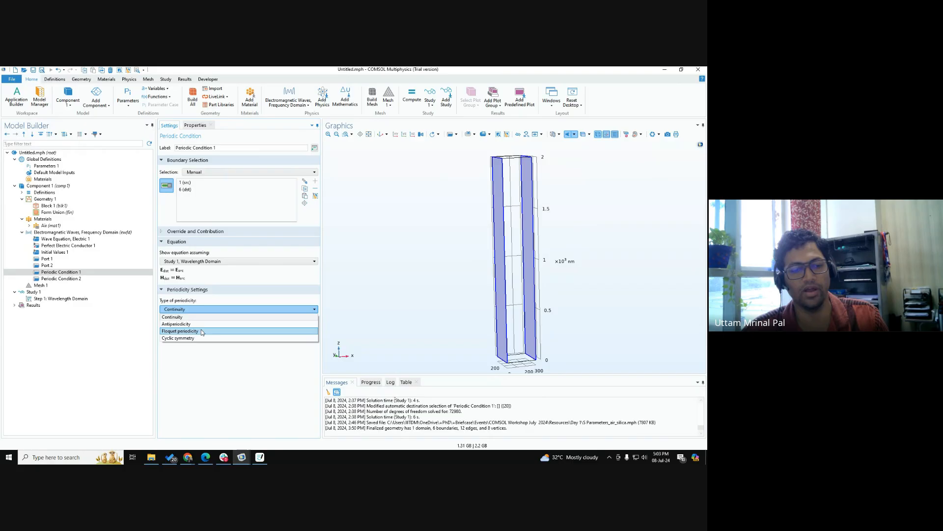
pyautogui.click(202, 329)
pyautogui.press('ctrl')
pyautogui.press('ctrl')
pyautogui.press('ctrl')
pyautogui.press('ctrl')
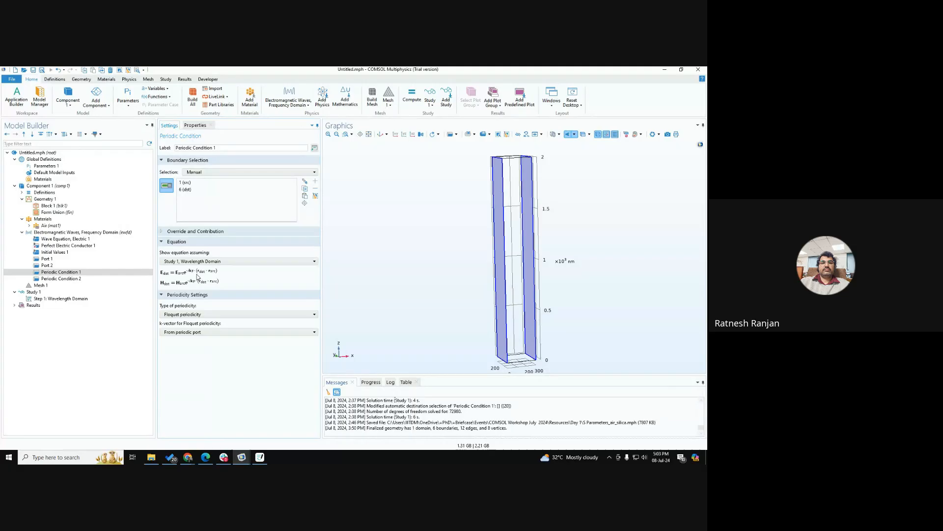
# - Restore the default 3D view and build the physics-controlled mesh on the air block with Normal element size
pyautogui.moveTo(411, 268); pyautogui.dragTo(455, 293)
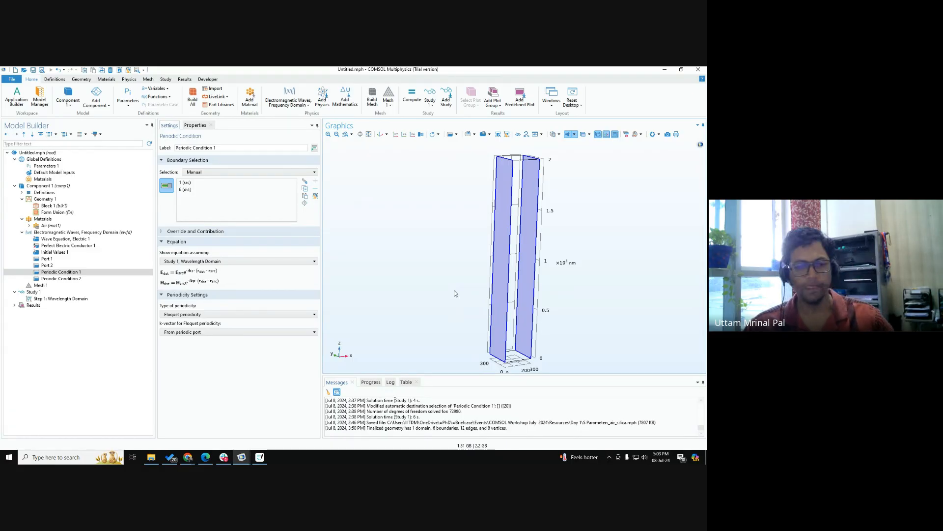
pyautogui.click(380, 134)
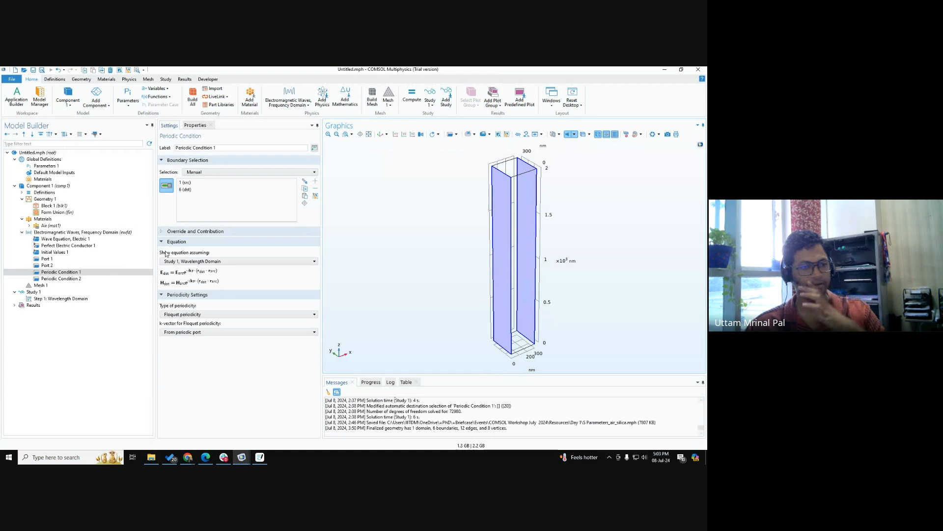
pyautogui.click(95, 285)
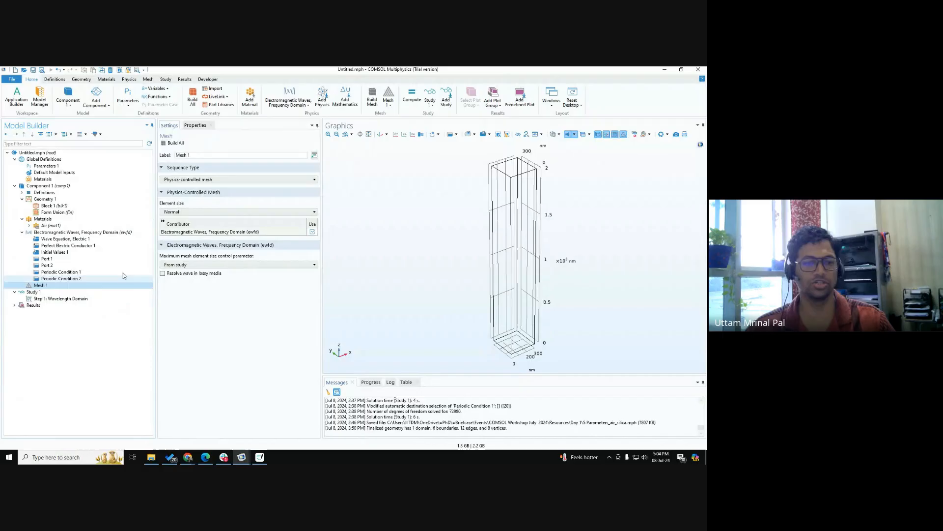
pyautogui.click(168, 143)
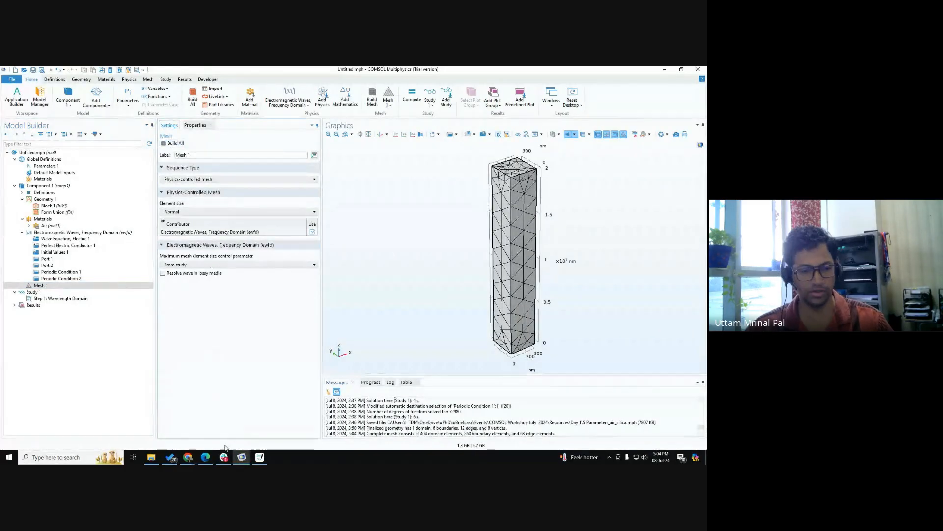
# - Check the Google Meet call, return to COMSOL and review the physics-controlled mesh settings
pyautogui.click(195, 445)
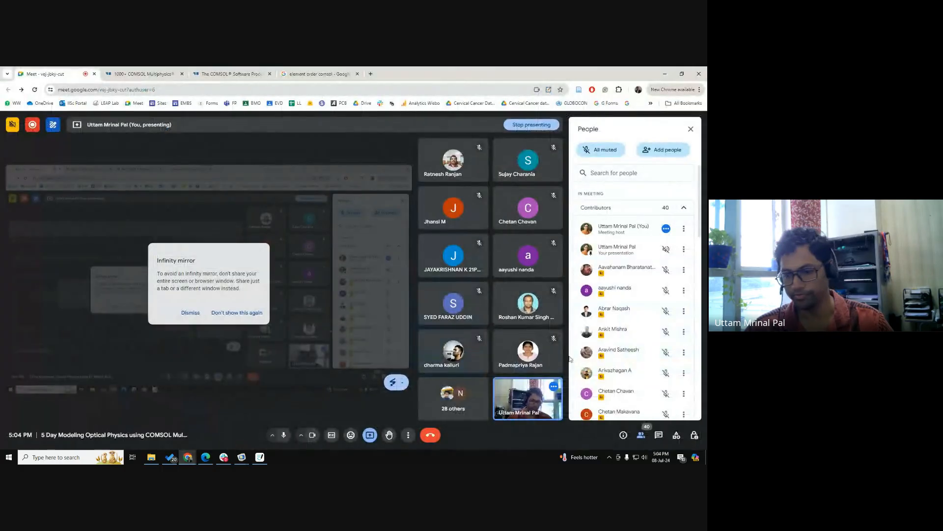
pyautogui.click(666, 73)
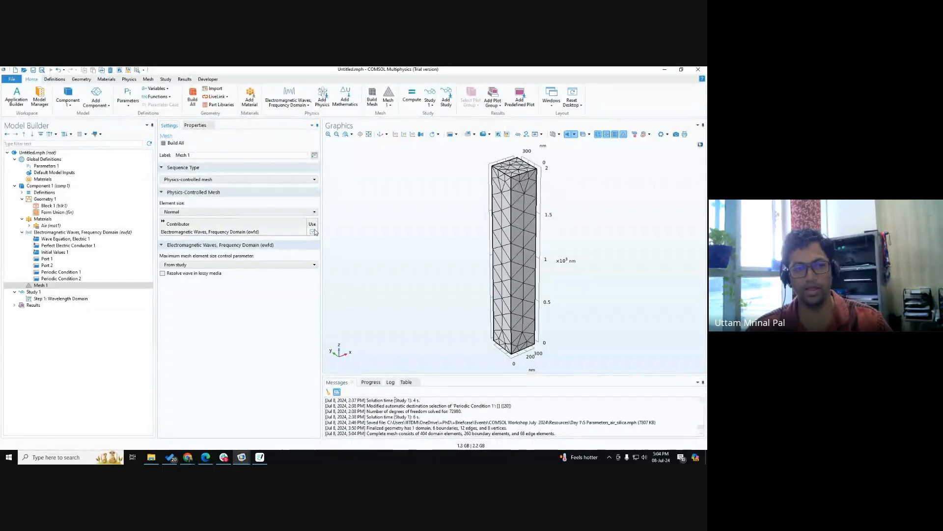
pyautogui.press('ctrl')
pyautogui.press('ctrl')
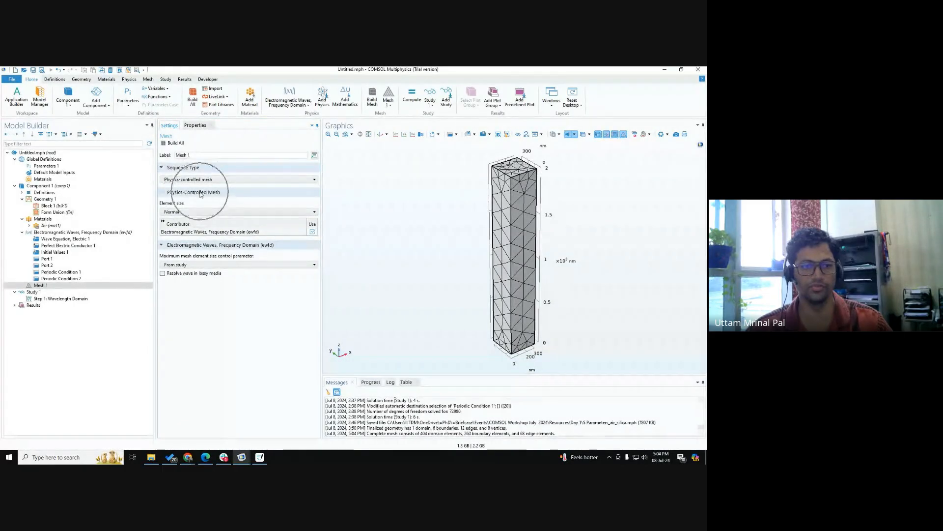
pyautogui.press('ctrl')
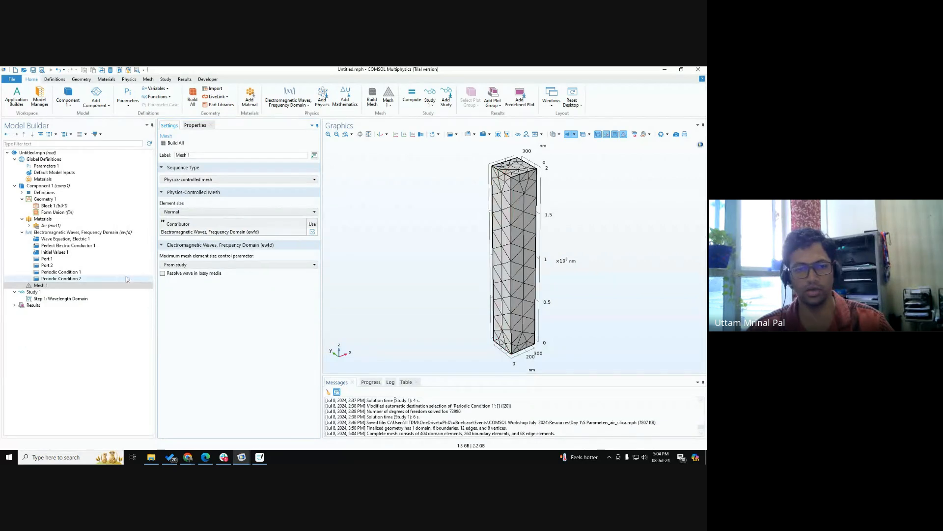
# - Set the wavelength of the Wavelength Domain study step to the parameter lda0
pyautogui.click(74, 300)
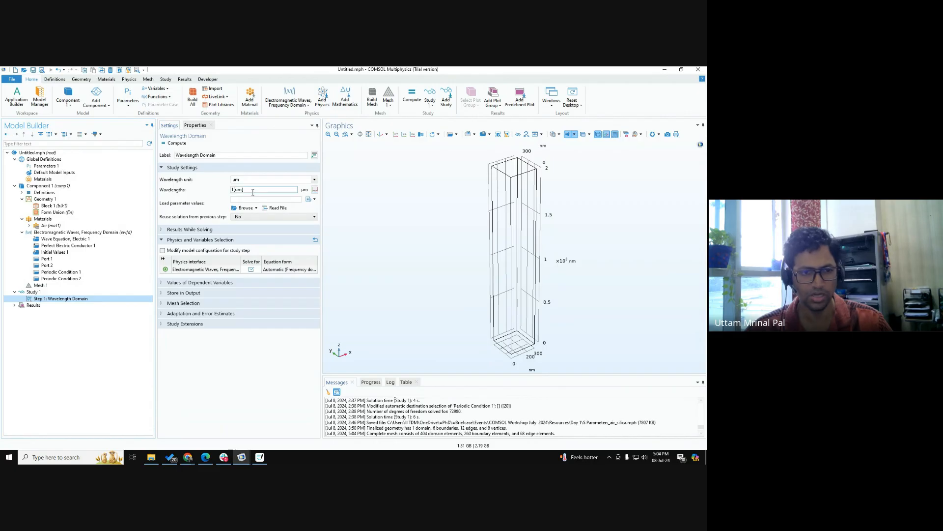
pyautogui.press('ctrl')
pyautogui.press('ctrl')
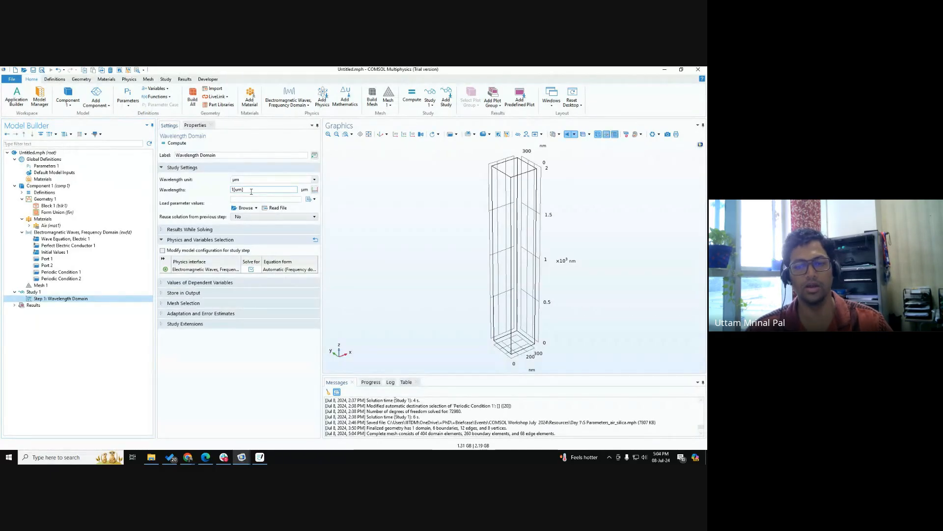
pyautogui.hotkey('alt', 'Tab')
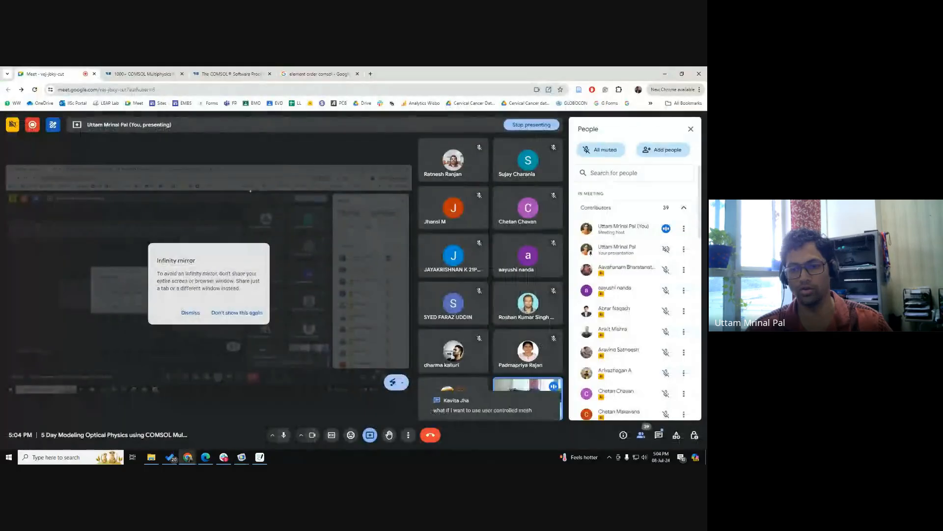
pyautogui.hotkey('alt', 'Tab')
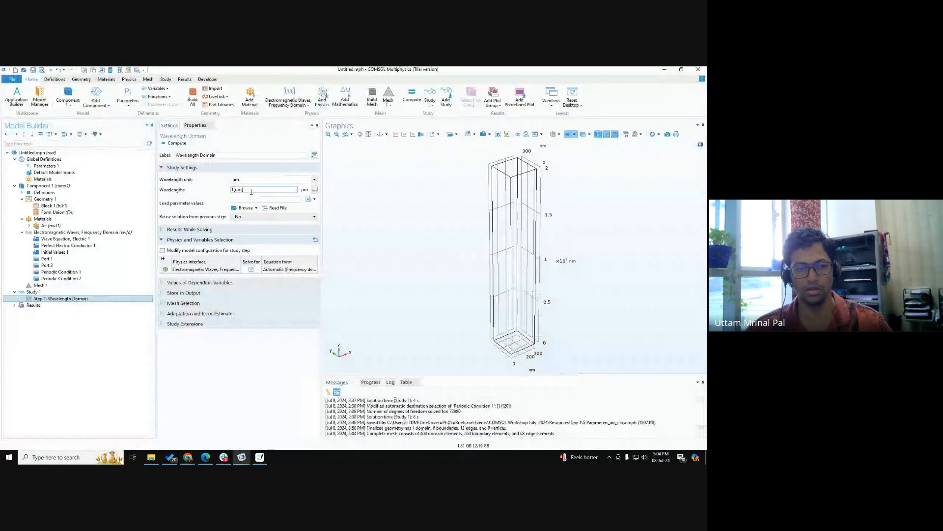
pyautogui.moveTo(250, 190); pyautogui.dragTo(183, 189)
pyautogui.write('ld')
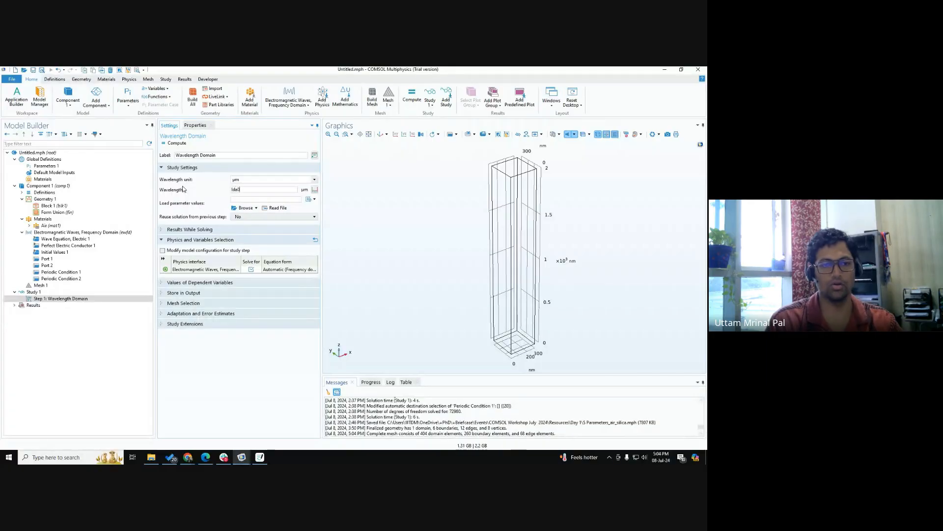
pyautogui.write('a0')
pyautogui.press('ctrl')
pyautogui.press('ctrl')
pyautogui.press('ctrl')
pyautogui.press('ctrl')
pyautogui.press('ctrl')
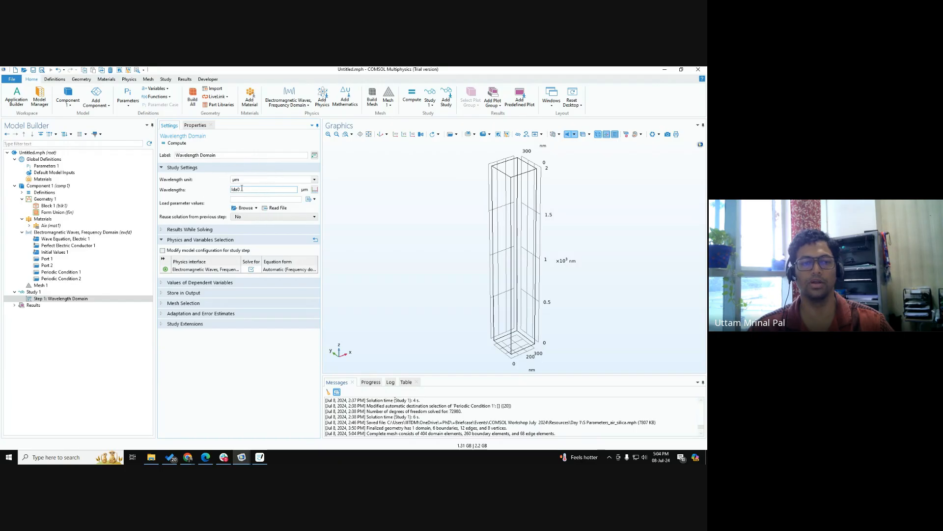
# - Rebuild Mesh 1 for the new study wavelength and inspect the element density on the block
pyautogui.click(63, 286)
pyautogui.click(174, 143)
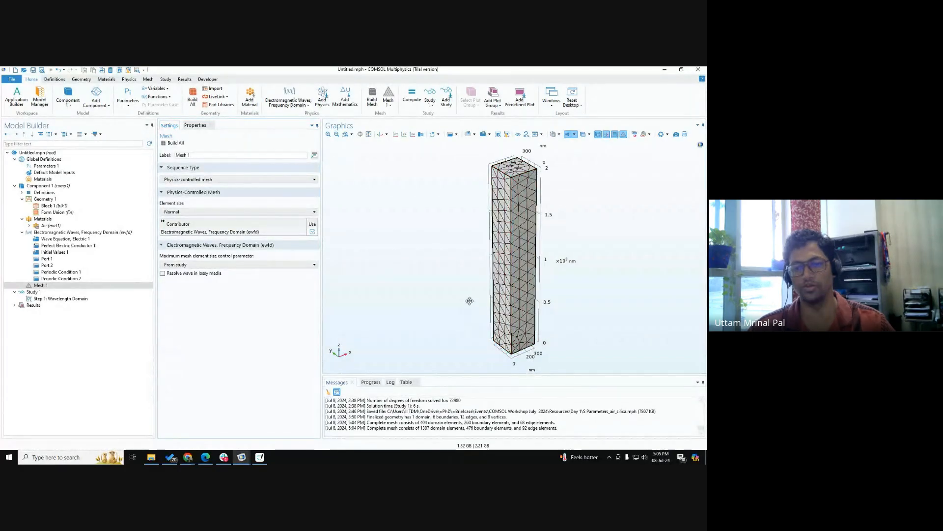
pyautogui.moveTo(480, 184); pyautogui.dragTo(467, 320)
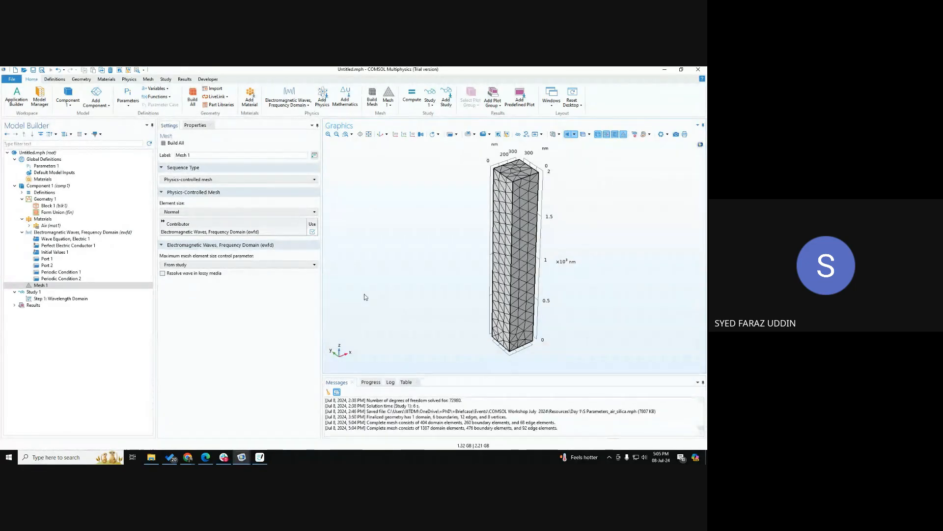
# - Review the geometry settings, build Mesh 1 again and check the wavelength entry in the Wavelength Domain step
pyautogui.click(52, 201)
pyautogui.click(40, 285)
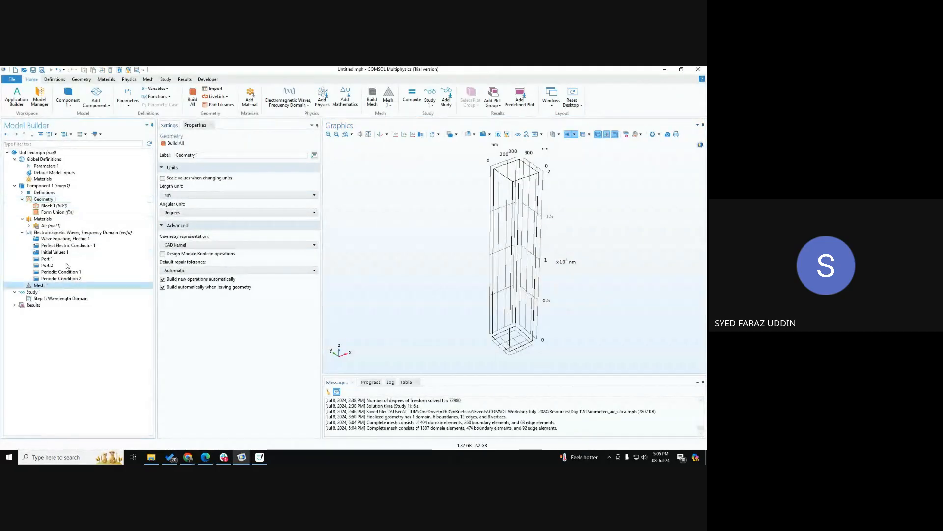
pyautogui.click(176, 143)
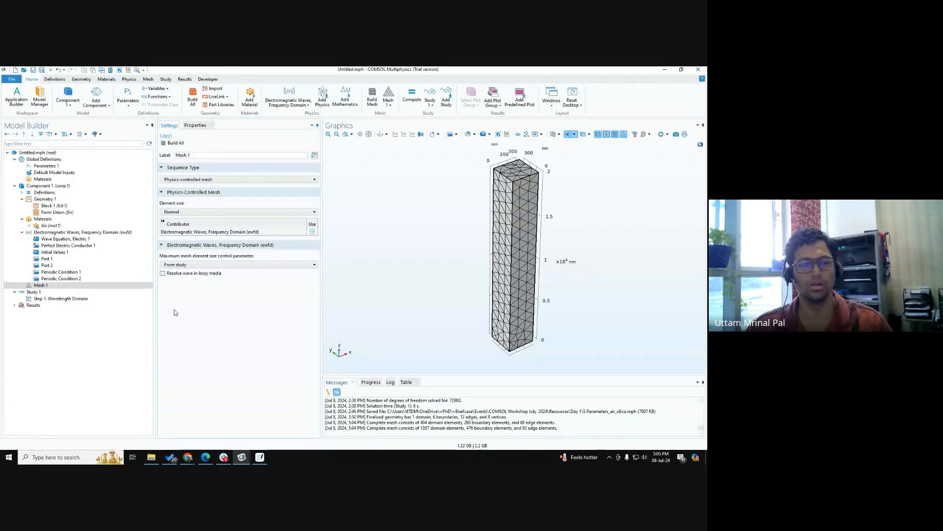
pyautogui.click(52, 298)
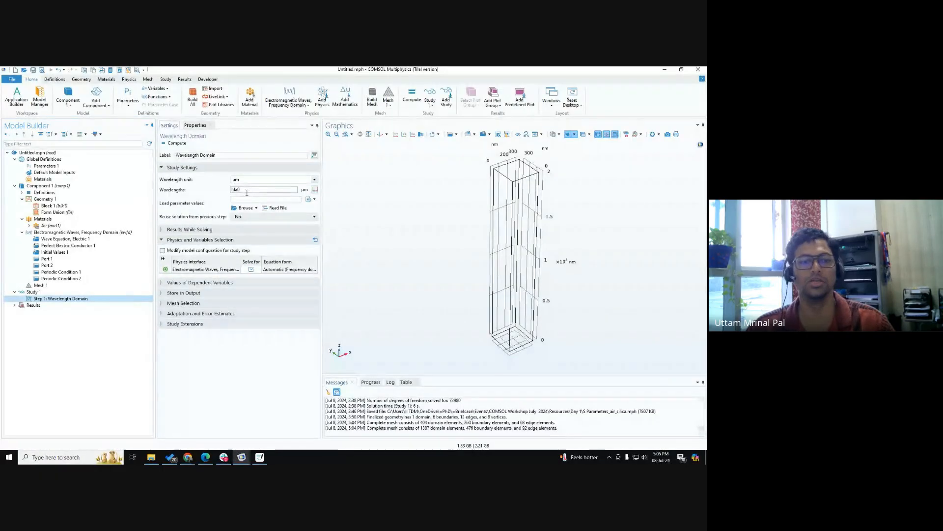
pyautogui.press('ctrl')
pyautogui.press('ctrl')
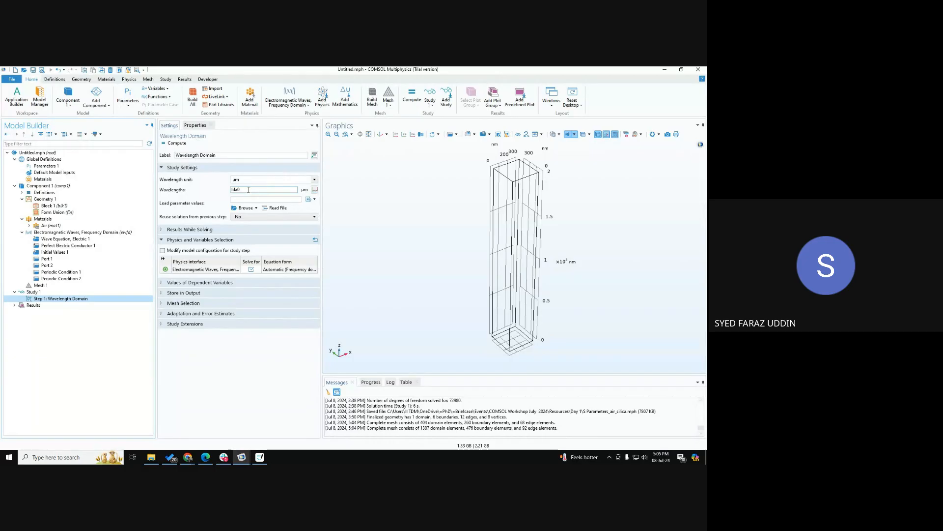
# - Examine the length unit of Geometry 1 and the dimensions of Block 1 against the built mesh
pyautogui.click(52, 199)
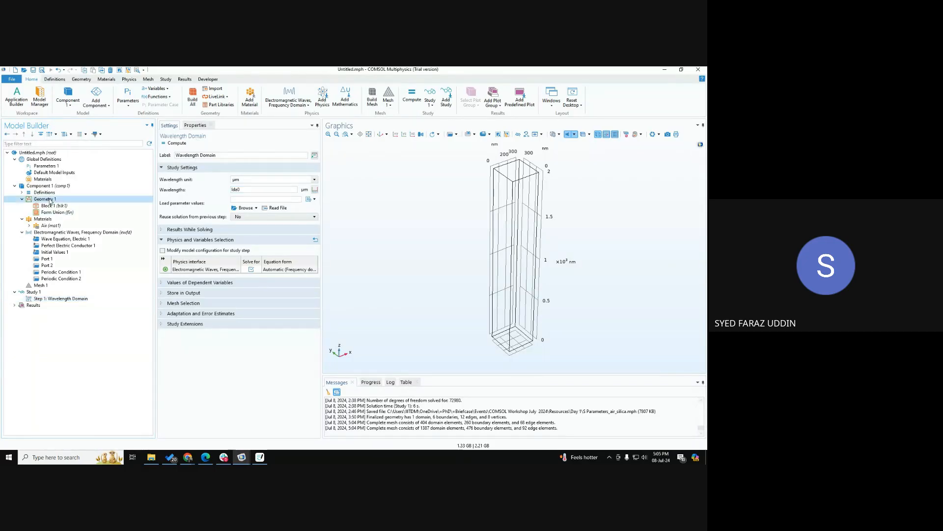
pyautogui.press('ctrl')
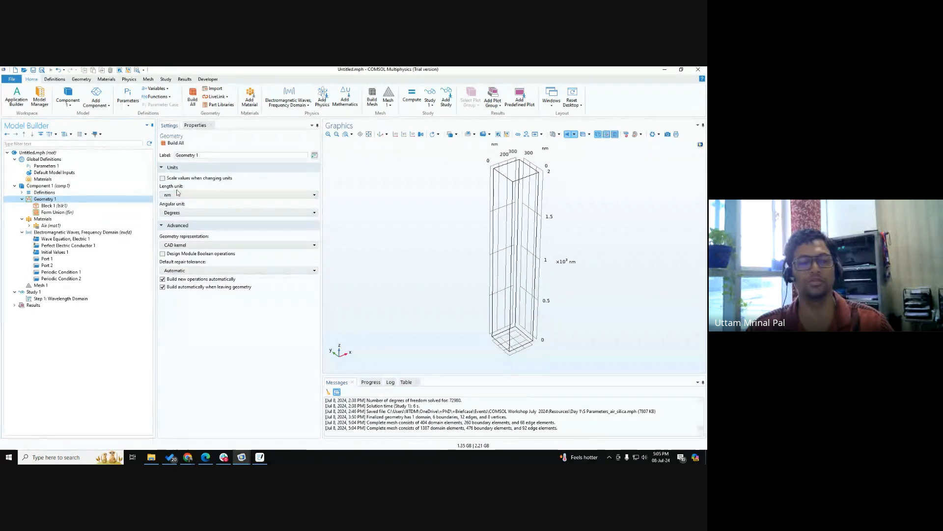
pyautogui.press('ctrl')
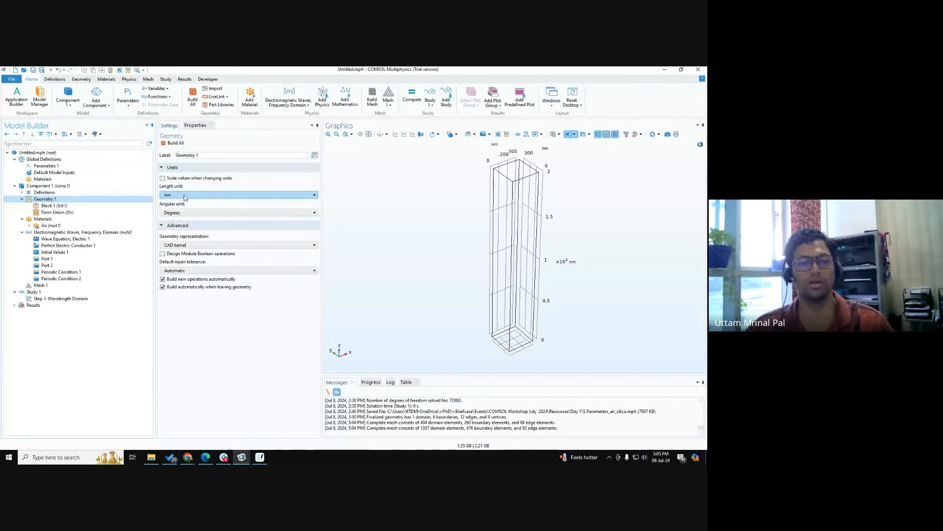
pyautogui.press('ctrl')
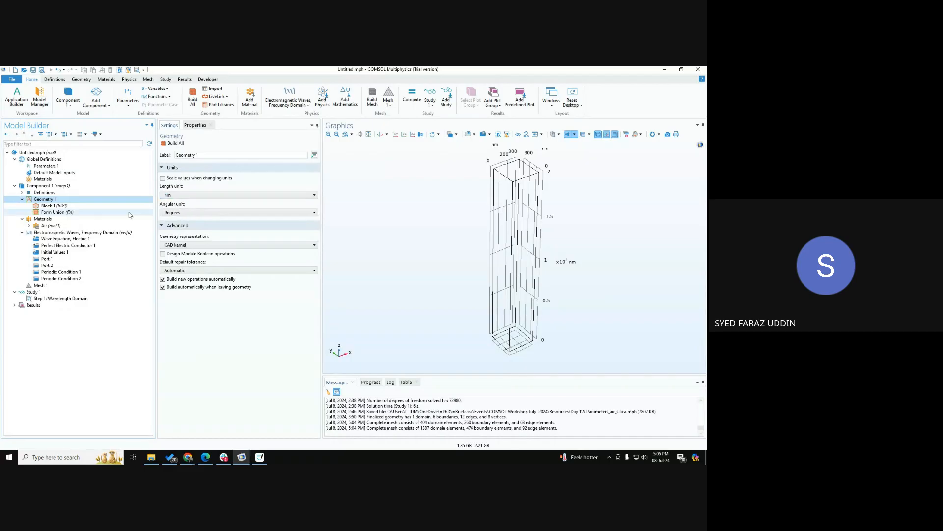
pyautogui.click(83, 206)
pyautogui.click(40, 285)
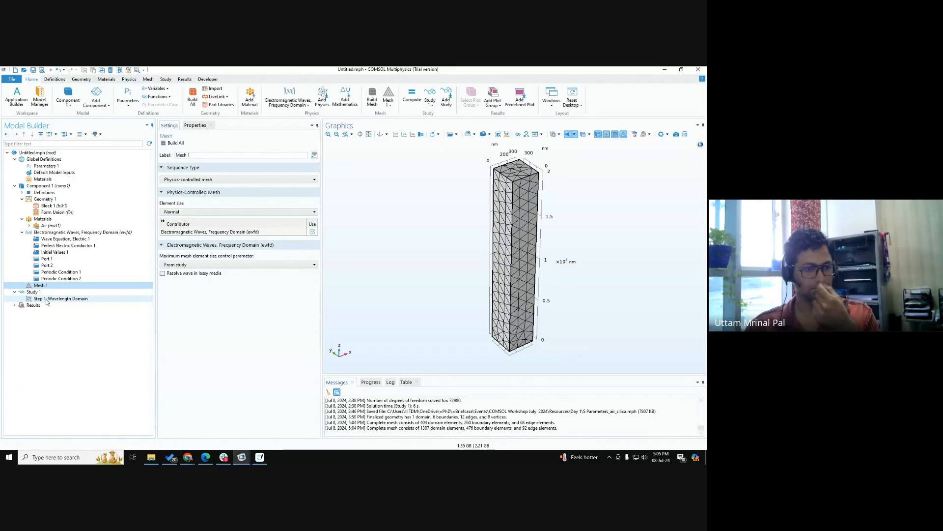
pyautogui.click(54, 206)
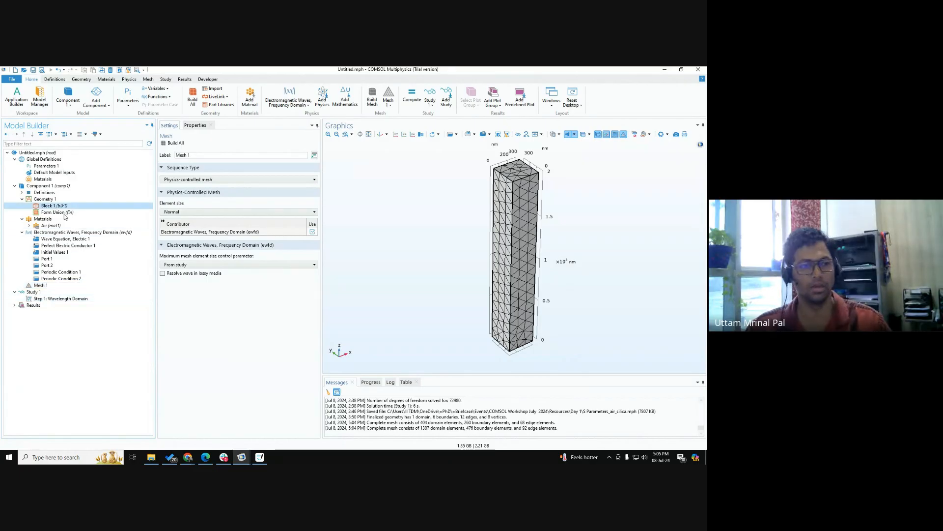
# - Switch to Google Meet and stop presenting the screen
pyautogui.moveTo(187, 457)
pyautogui.click(197, 431)
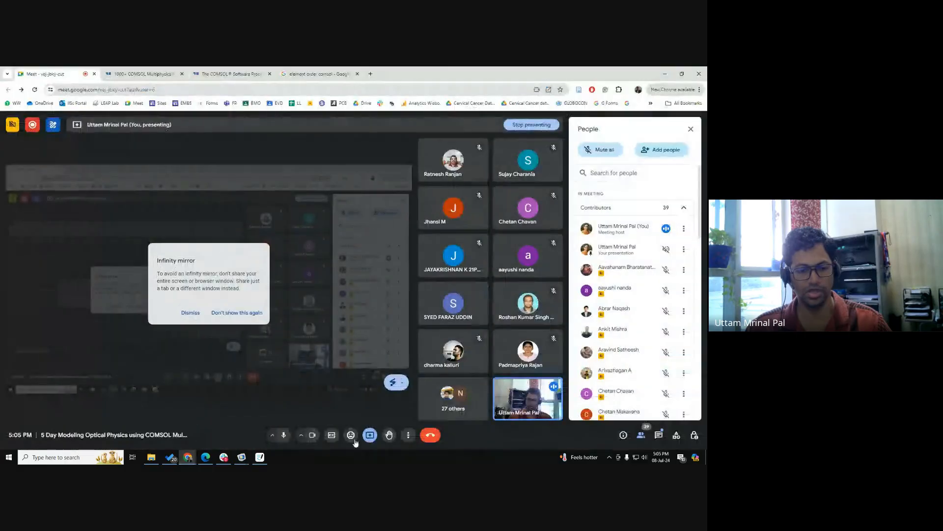
pyautogui.click(370, 435)
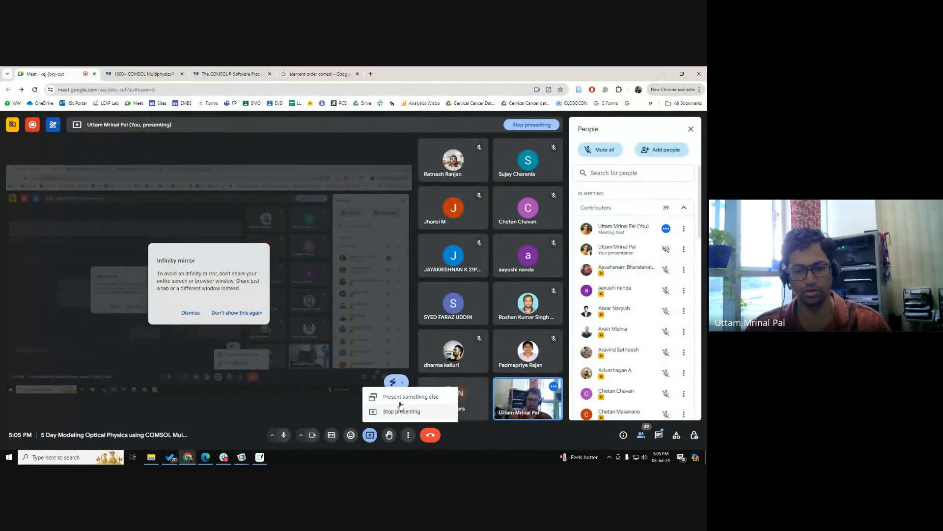
pyautogui.click(401, 412)
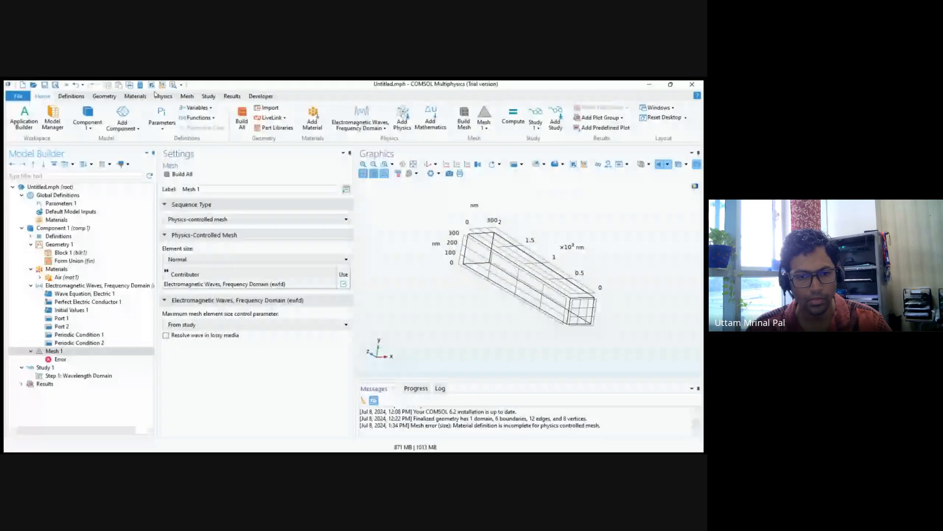
# - In the participant's shared COMSOL model, assign the Air material to domain 1 of the block and open Mesh 1
pyautogui.click(406, 285)
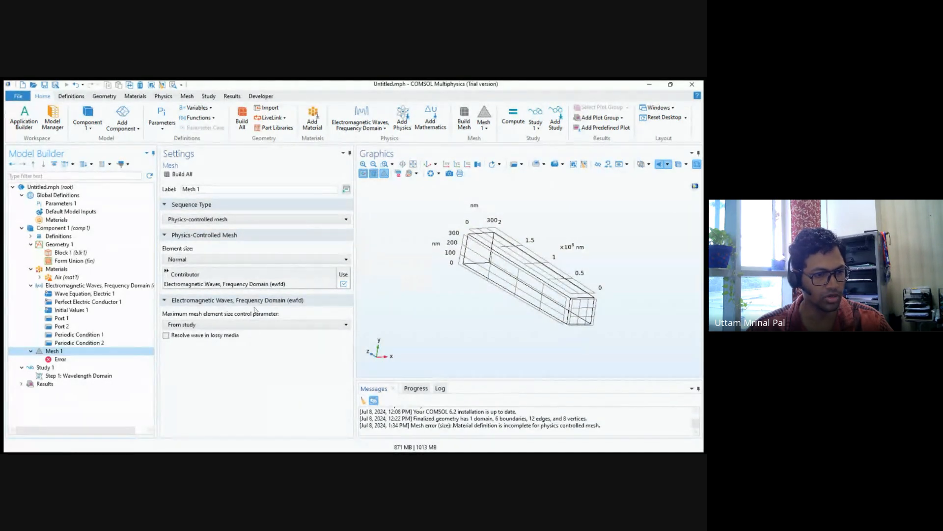
pyautogui.click(69, 278)
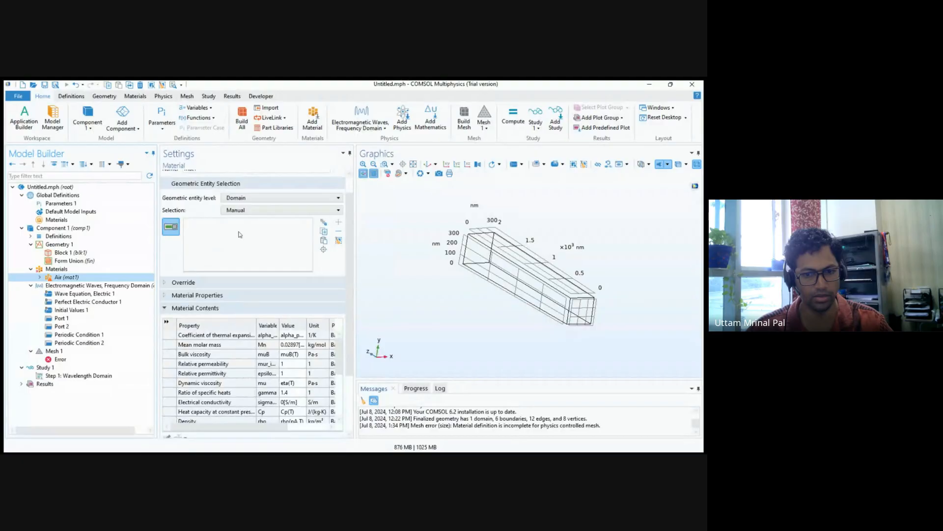
pyautogui.click(280, 196)
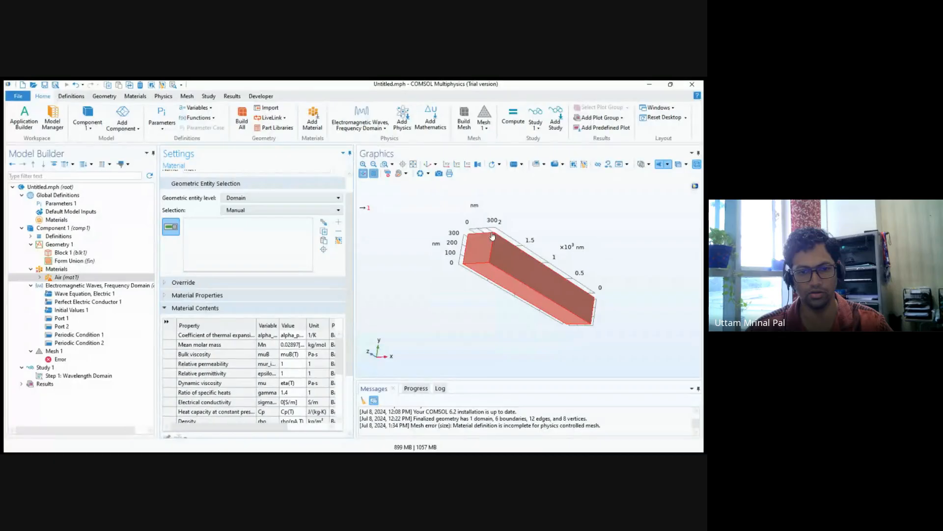
pyautogui.click(492, 233)
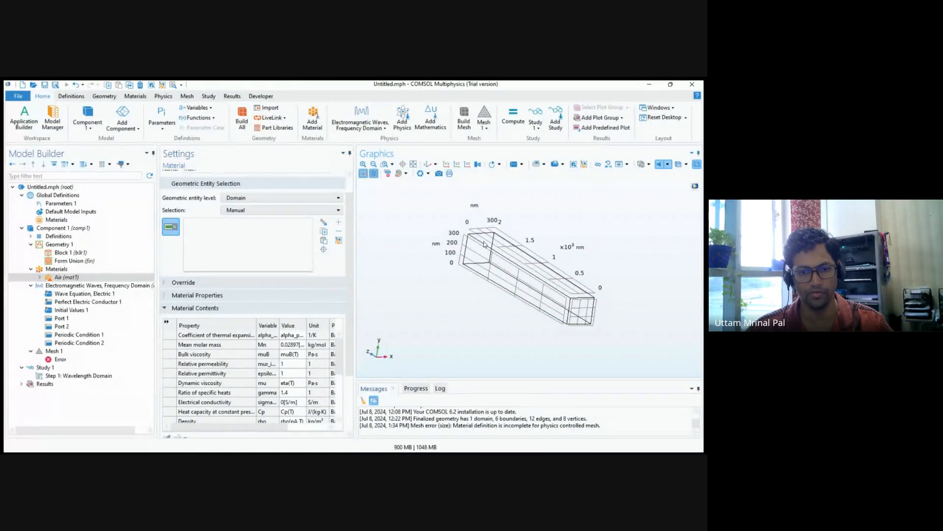
pyautogui.click(494, 239)
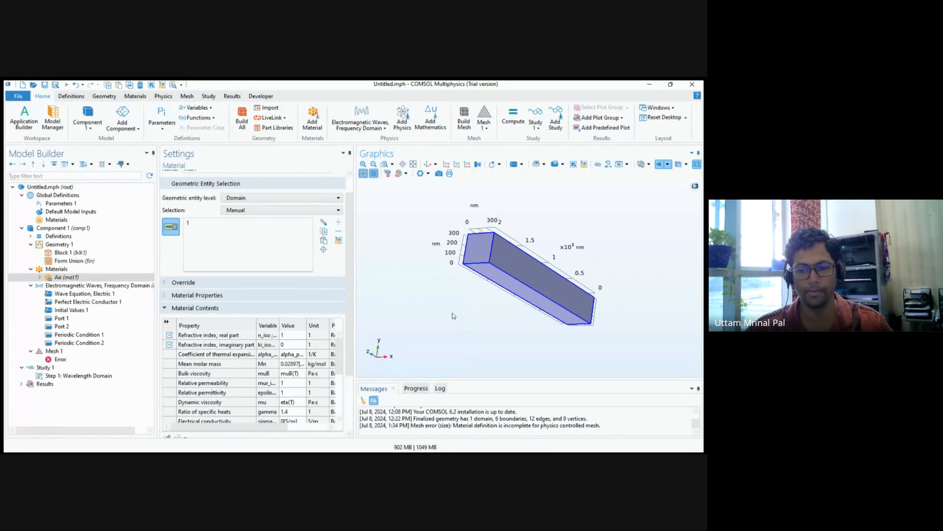
pyautogui.click(64, 352)
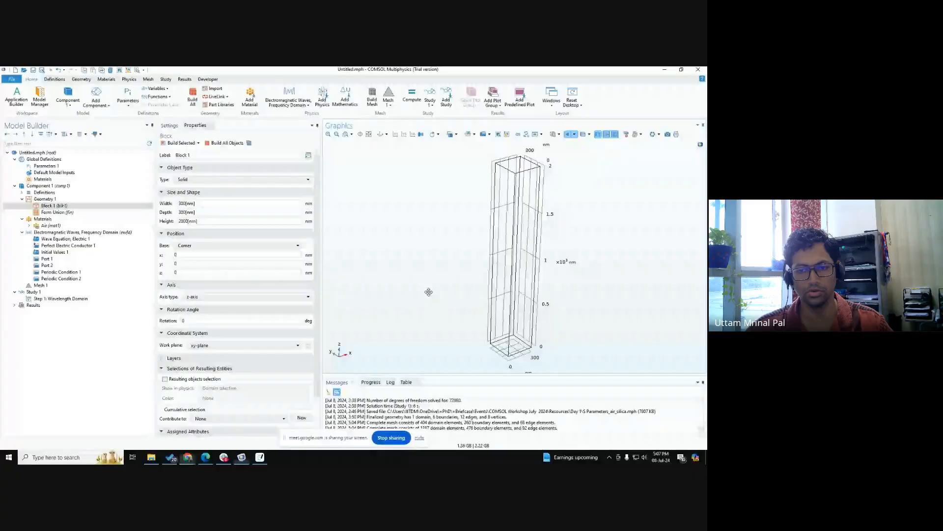
# - Review the Physics-controlled settings of Mesh 1 against the block's mesh and the wavelength entry in the Wavelength Domain step
pyautogui.moveTo(428, 290); pyautogui.dragTo(496, 237)
pyautogui.click(40, 285)
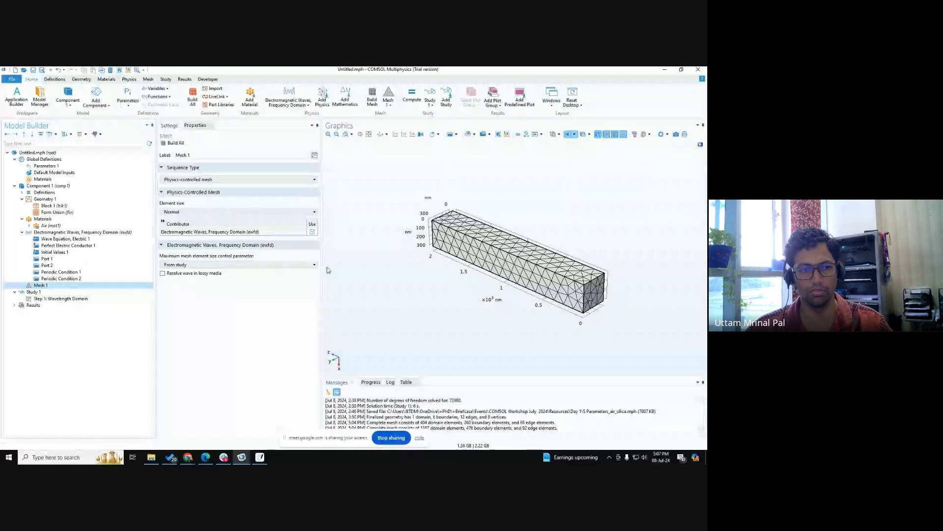
pyautogui.click(185, 180)
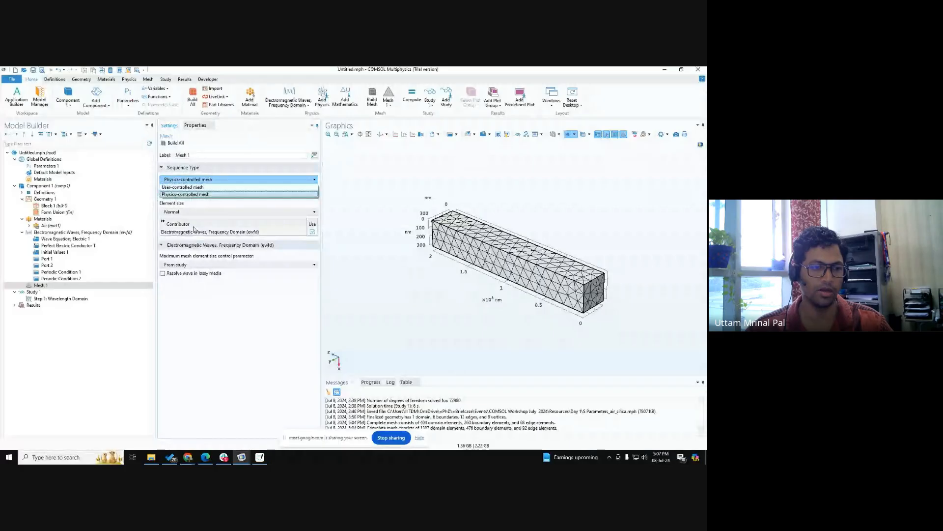
pyautogui.click(200, 333)
pyautogui.click(92, 299)
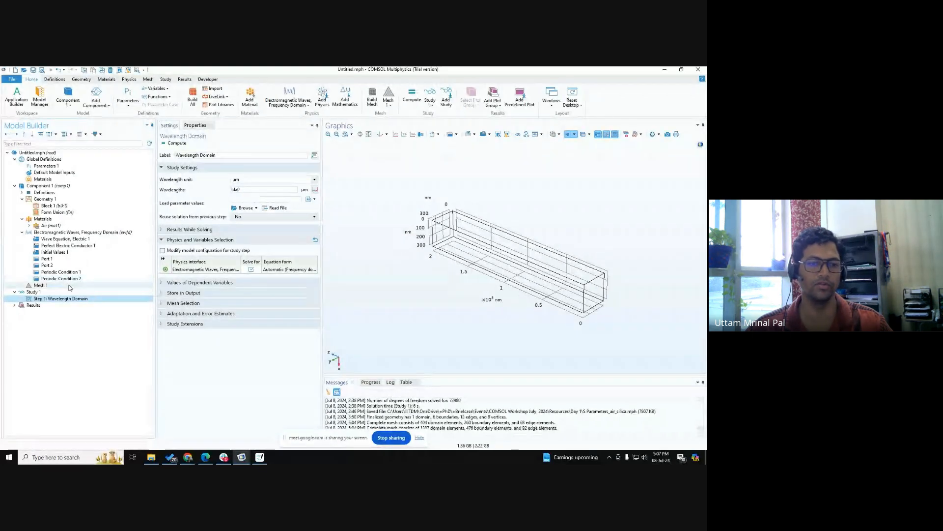
pyautogui.click(42, 285)
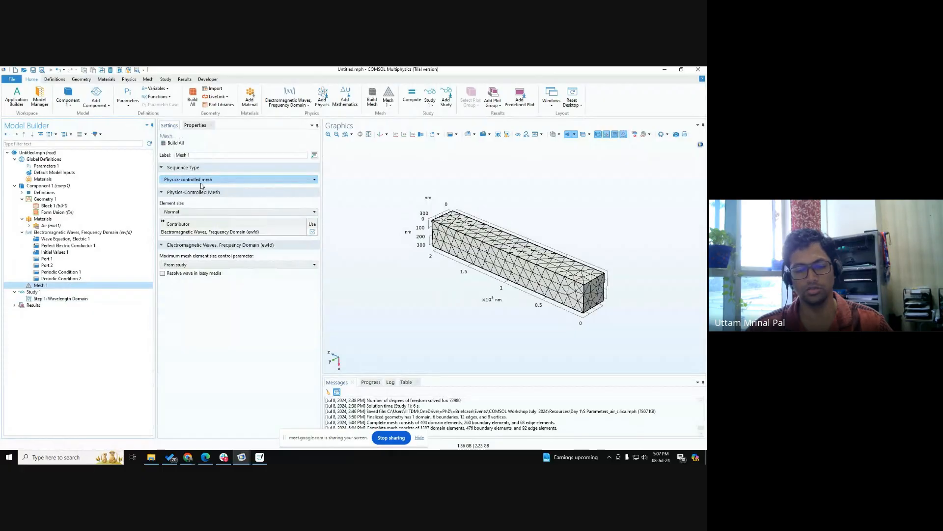
# - Switch to Goodnotes, add a blank page at the end of the Day 1 notes and draw a long horizontal red rectangle
pyautogui.click(260, 457)
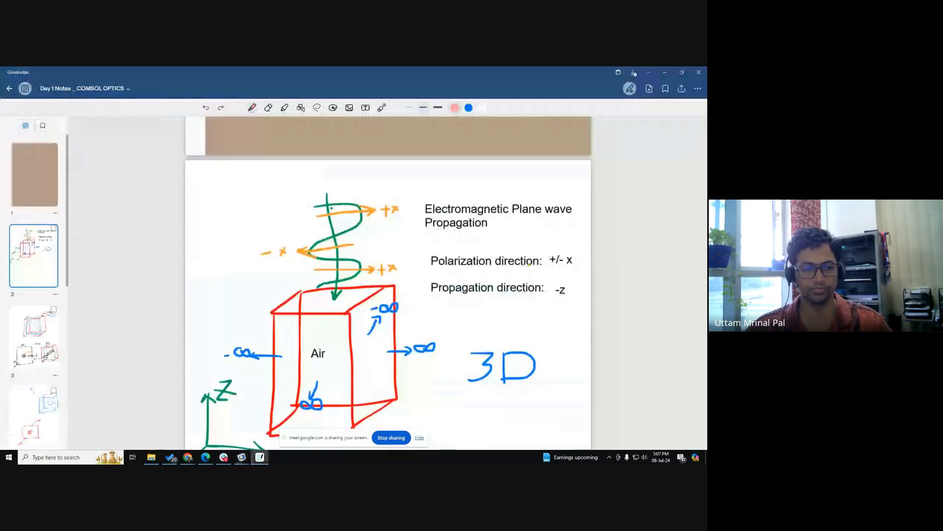
pyautogui.scroll(-20, 207, 319)
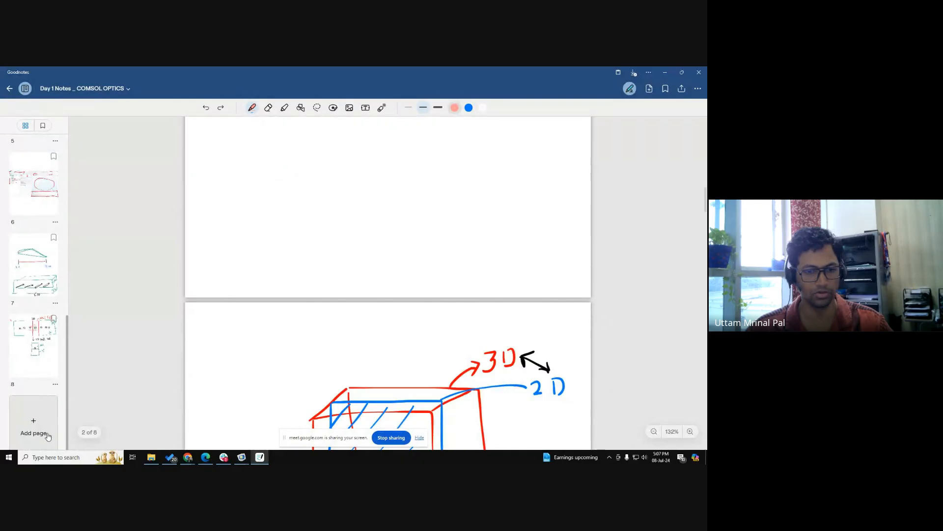
pyautogui.scroll(-2, 235, 340)
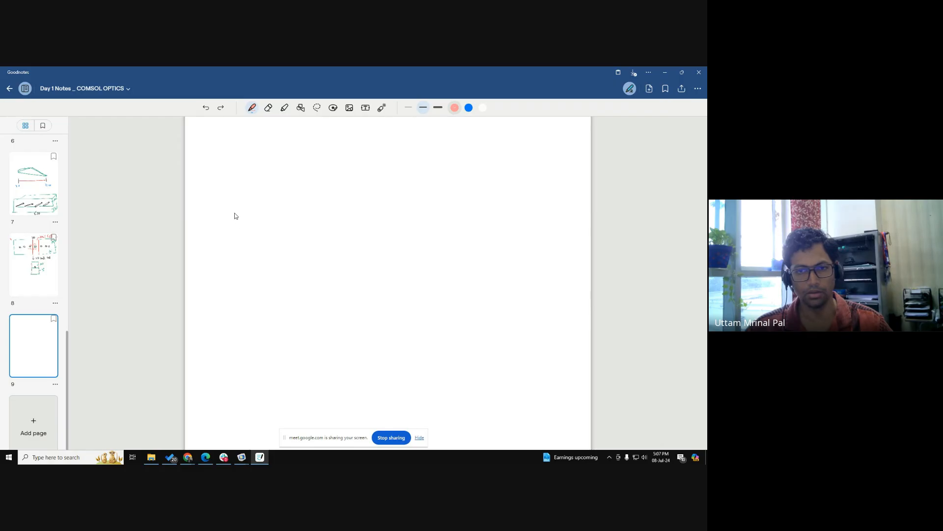
pyautogui.click(454, 107)
pyautogui.click(419, 159)
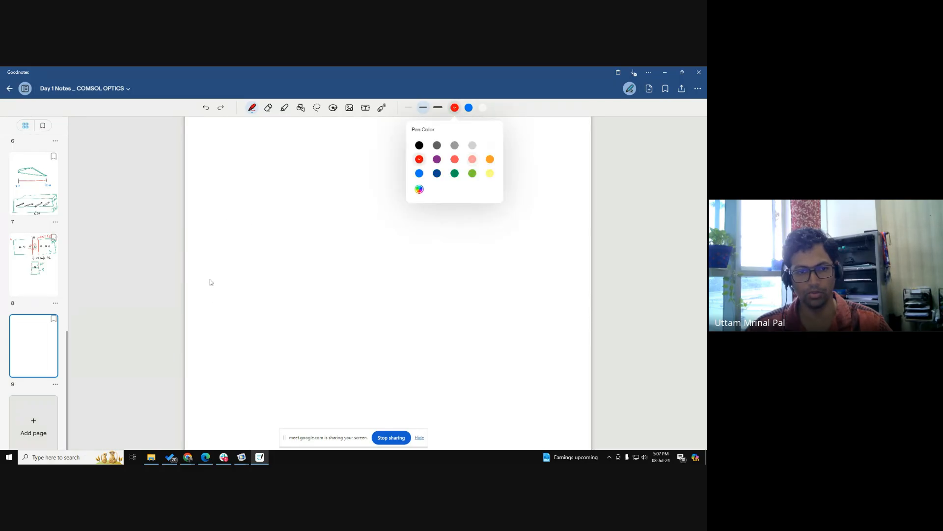
pyautogui.moveTo(216, 214)
pyautogui.mouseDown()
pyautogui.moveTo(217, 275)
pyautogui.moveTo(299, 217)
pyautogui.moveTo(560, 217)
pyautogui.moveTo(571, 268)
pyautogui.moveTo(218, 268)
pyautogui.mouseUp()
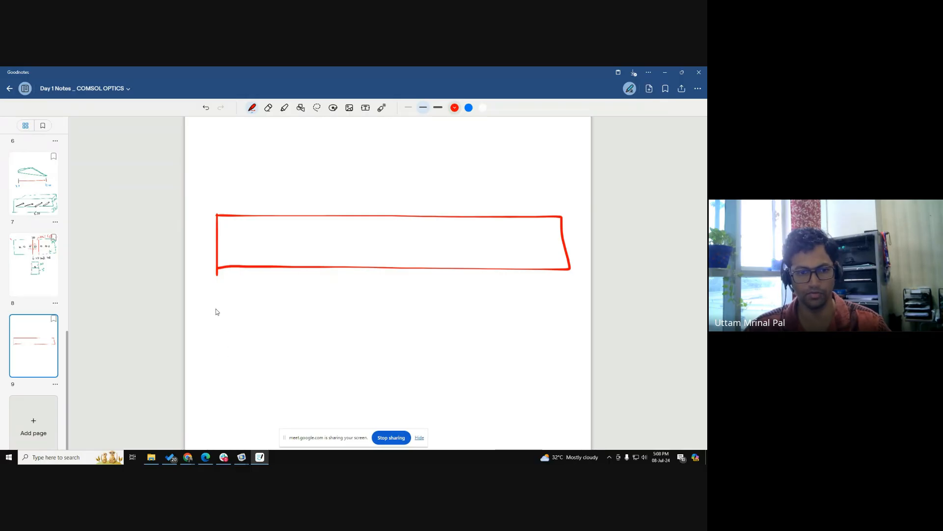
# - Check the Google Meet call window, minimise it and return to the Goodnotes page
pyautogui.hotkey('alt', 'Tab')
pyautogui.hotkey('alt', 'Tab')
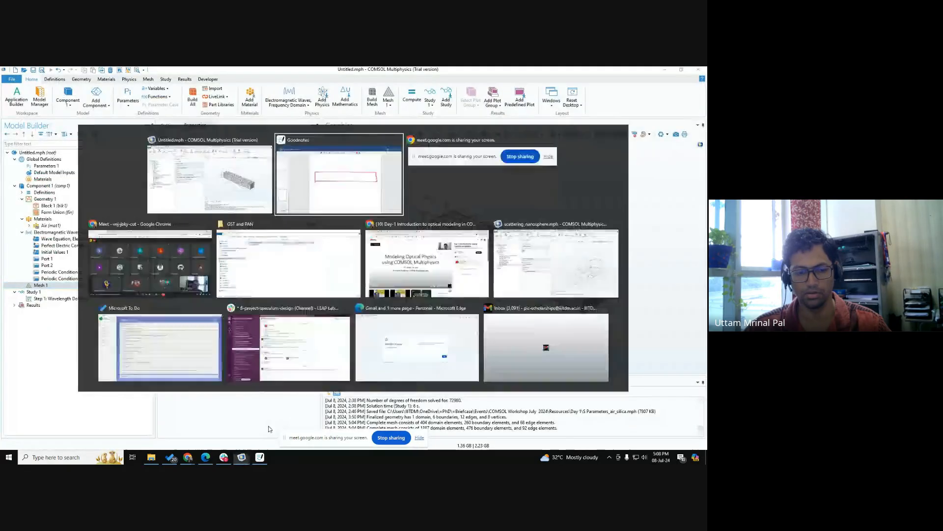
pyautogui.moveTo(189, 451)
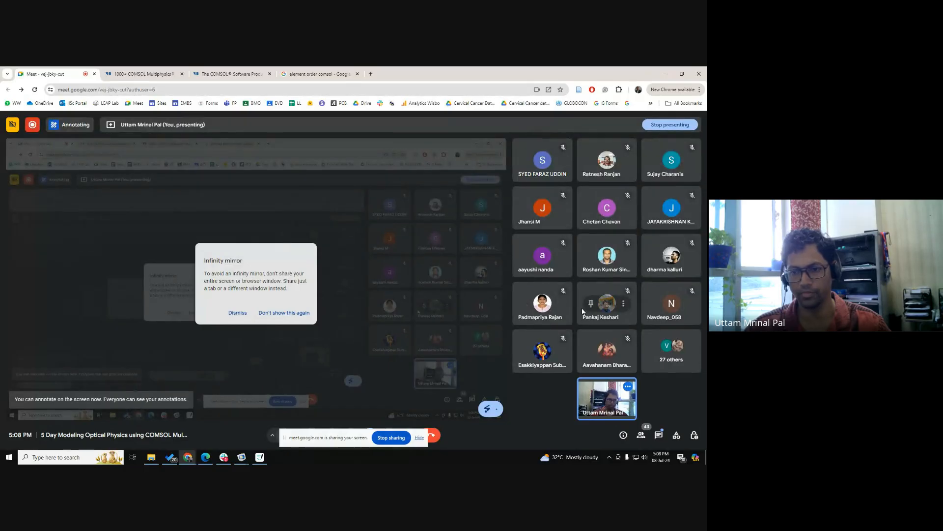
pyautogui.click(666, 74)
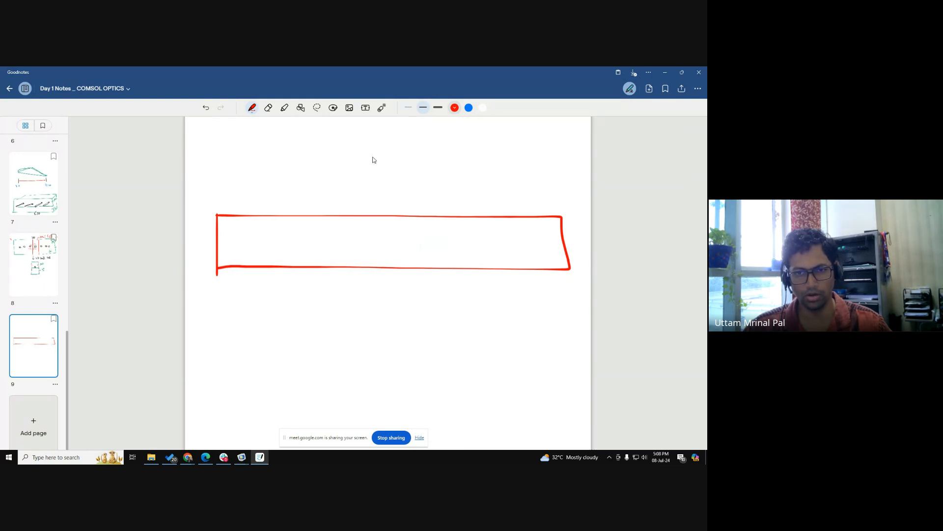
# - In green, draw a wave with an arrow entering one short side of the rectangle and an arrow leaving the opposite side
pyautogui.click(455, 107)
pyautogui.click(454, 173)
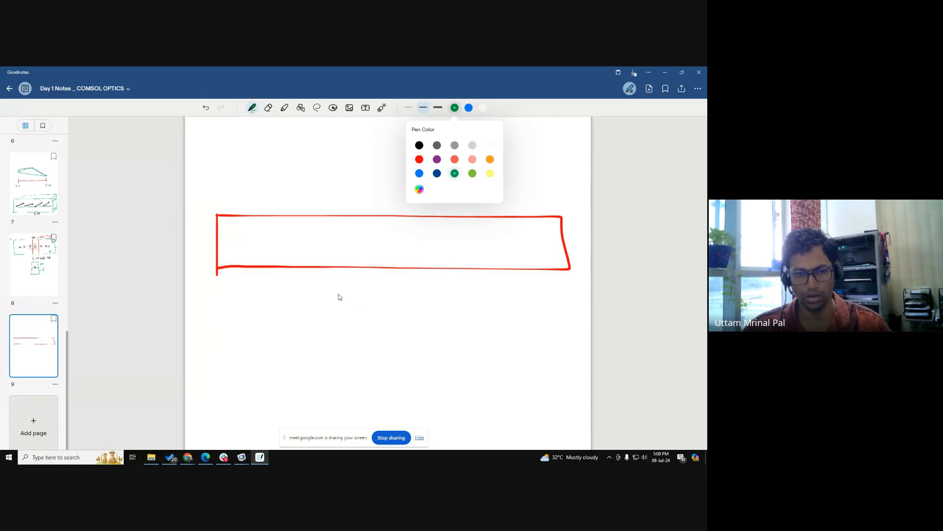
pyautogui.click(189, 235)
pyautogui.moveTo(188, 224)
pyautogui.mouseDown()
pyautogui.moveTo(208, 251)
pyautogui.moveTo(215, 231)
pyautogui.moveTo(209, 251)
pyautogui.mouseUp()
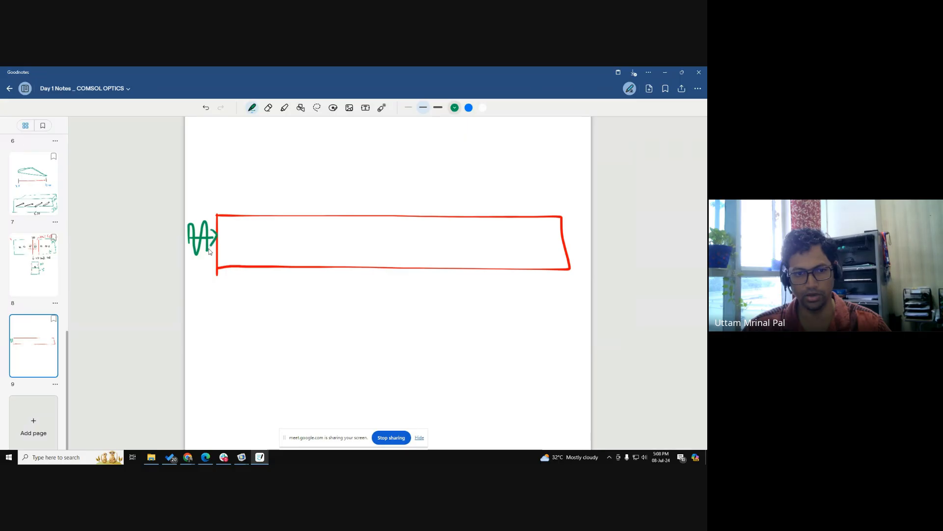
pyautogui.moveTo(559, 244); pyautogui.dragTo(570, 242)
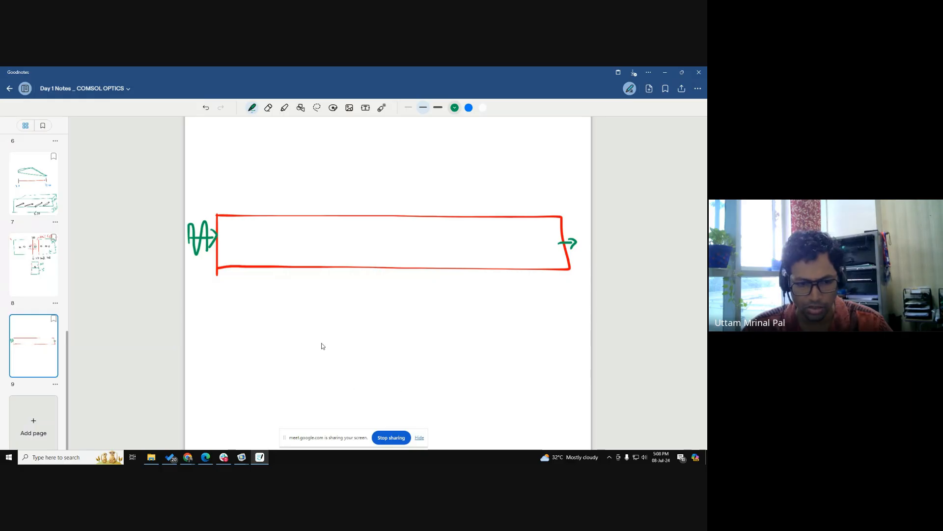
# - Sketch a green sine wave along the rectangle's length beneath it and mark one full wavelength with two vertical lines
pyautogui.moveTo(221, 341)
pyautogui.mouseDown()
pyautogui.moveTo(246, 311)
pyautogui.moveTo(308, 320)
pyautogui.mouseUp()
pyautogui.moveTo(338, 361)
pyautogui.mouseDown()
pyautogui.moveTo(383, 376)
pyautogui.moveTo(455, 343)
pyautogui.moveTo(526, 339)
pyautogui.mouseUp()
pyautogui.moveTo(561, 367); pyautogui.dragTo(564, 367)
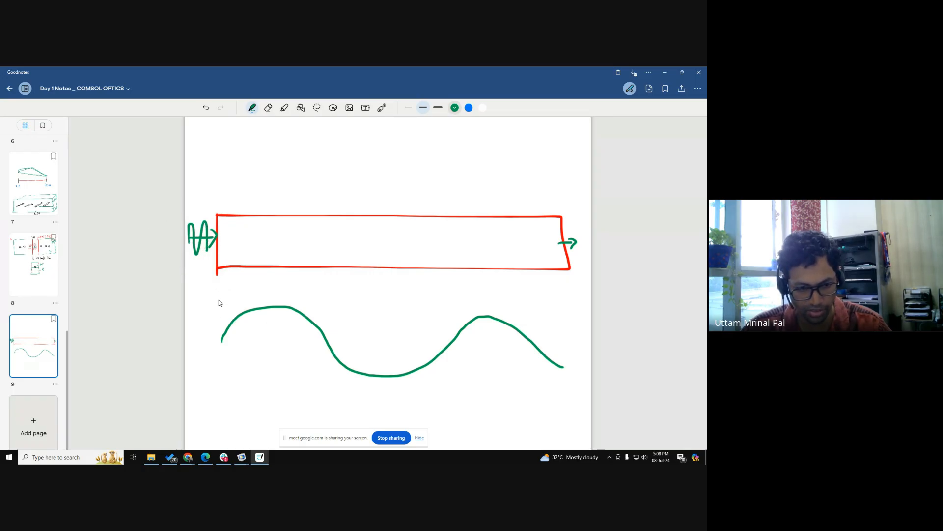
pyautogui.moveTo(219, 299); pyautogui.dragTo(226, 357)
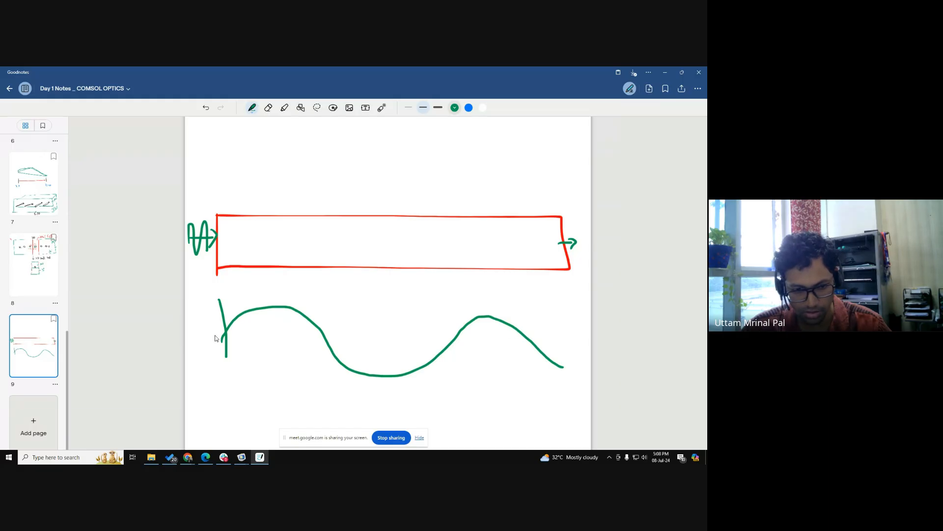
pyautogui.moveTo(451, 310); pyautogui.dragTo(453, 373)
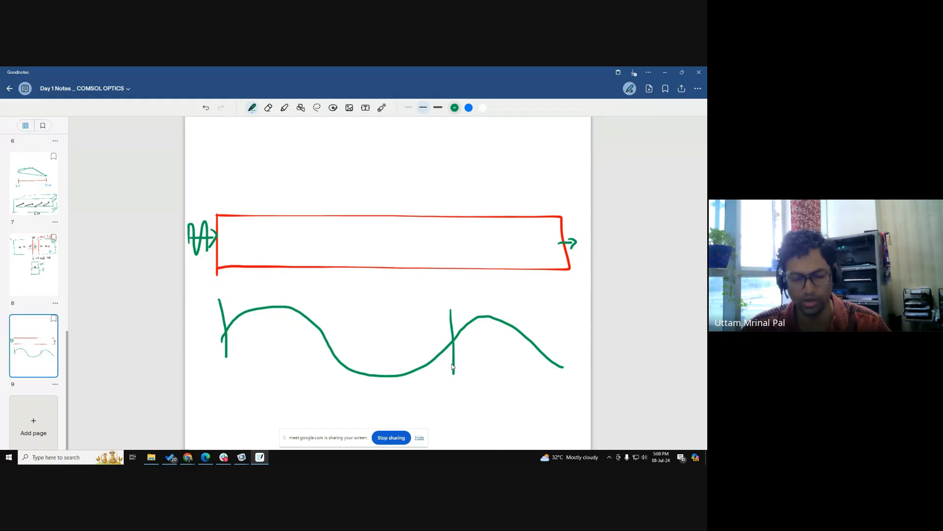
# - In blue, draw a row of adjoining triangular mesh elements along the rectangle's lower edge
pyautogui.click(455, 107)
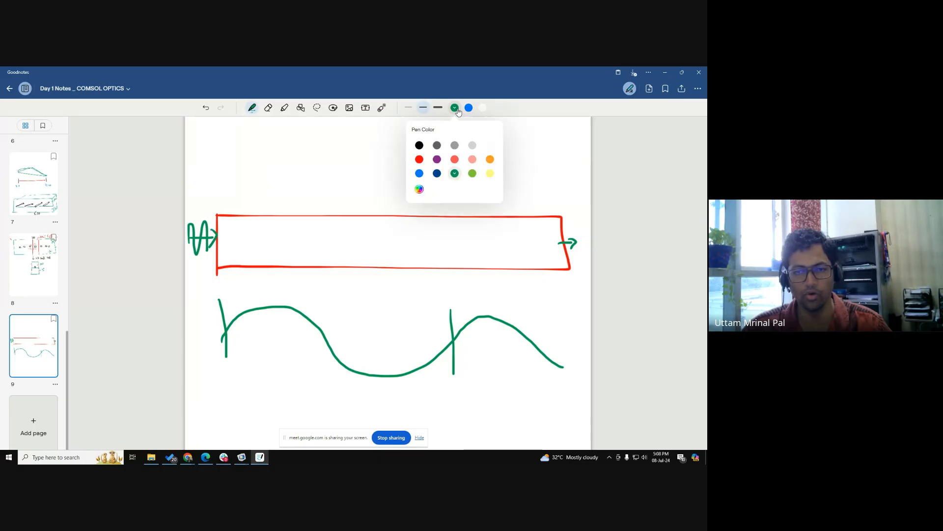
pyautogui.click(419, 173)
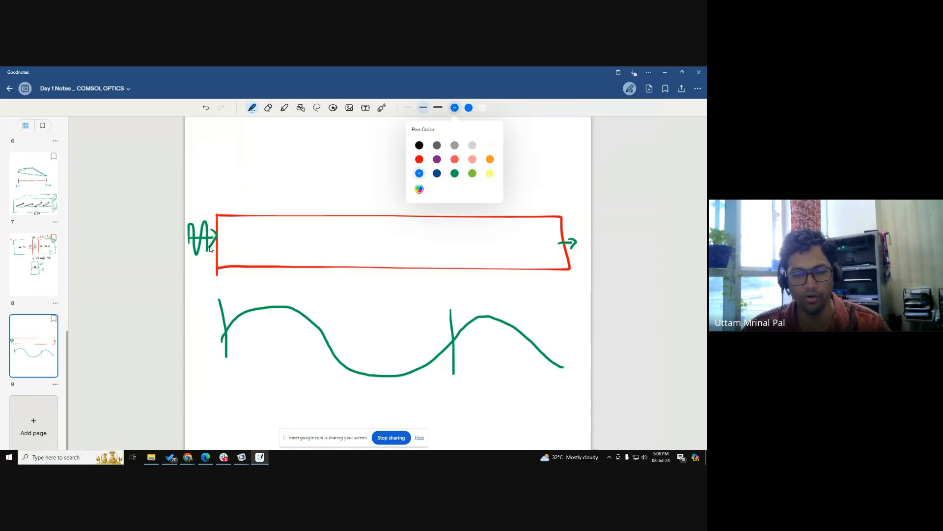
pyautogui.click(160, 199)
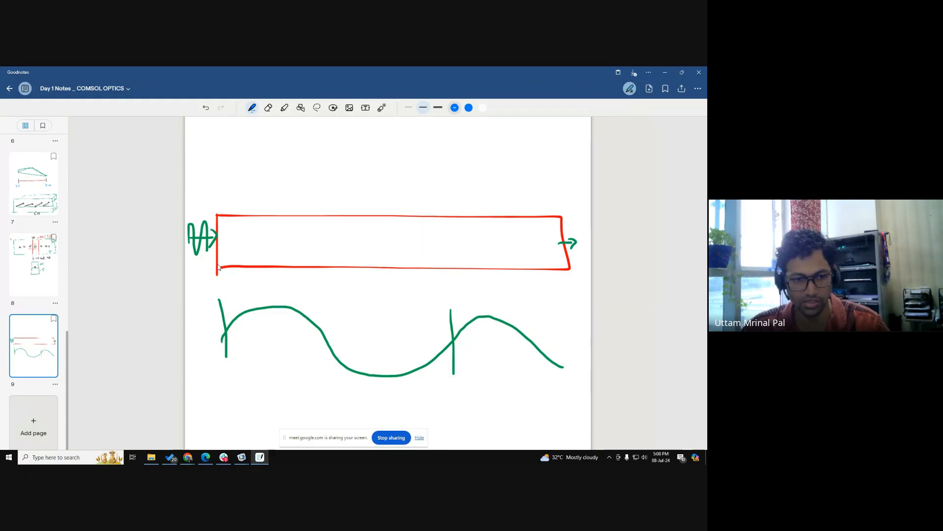
pyautogui.moveTo(217, 267)
pyautogui.mouseDown()
pyautogui.moveTo(255, 234)
pyautogui.moveTo(263, 268)
pyautogui.moveTo(216, 268)
pyautogui.mouseUp()
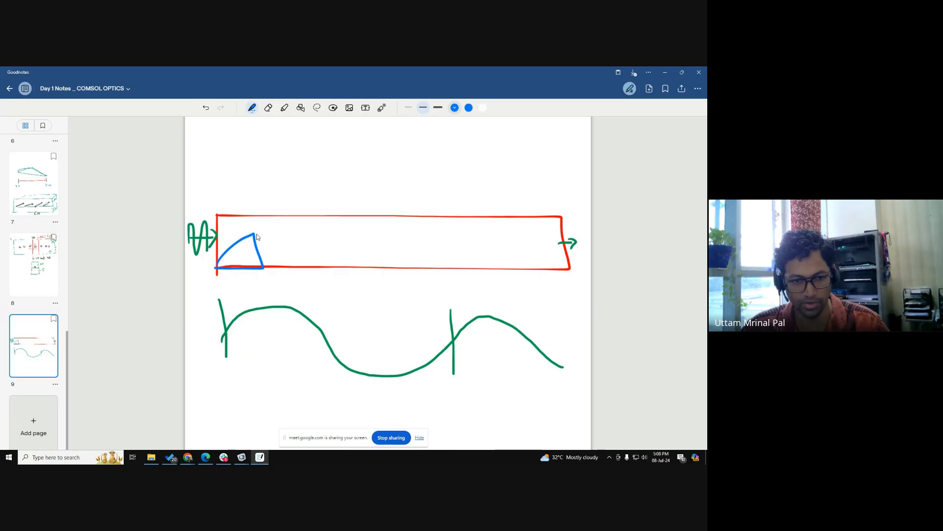
pyautogui.moveTo(297, 234); pyautogui.dragTo(260, 268)
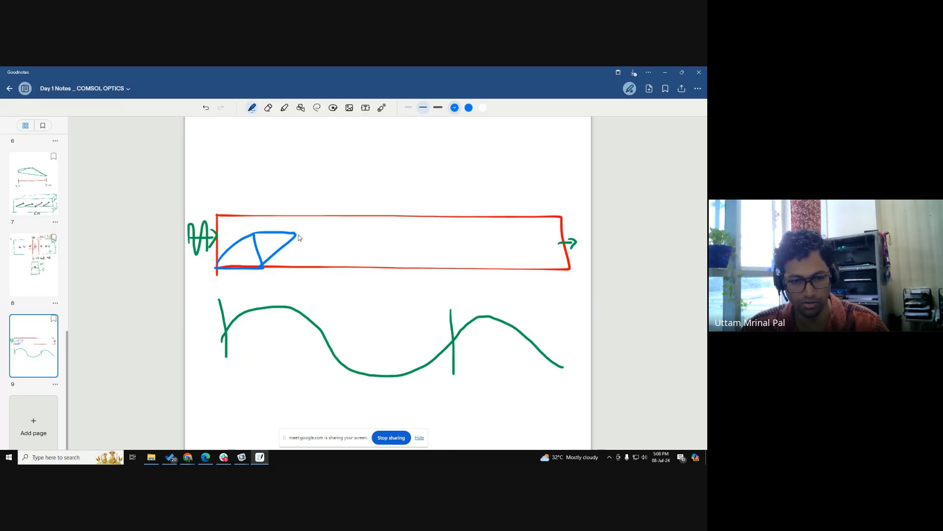
pyautogui.moveTo(298, 234)
pyautogui.mouseDown()
pyautogui.moveTo(324, 263)
pyautogui.moveTo(256, 258)
pyautogui.mouseUp()
pyautogui.hotkey('ctrl', 'z')
pyautogui.moveTo(297, 234); pyautogui.dragTo(355, 234)
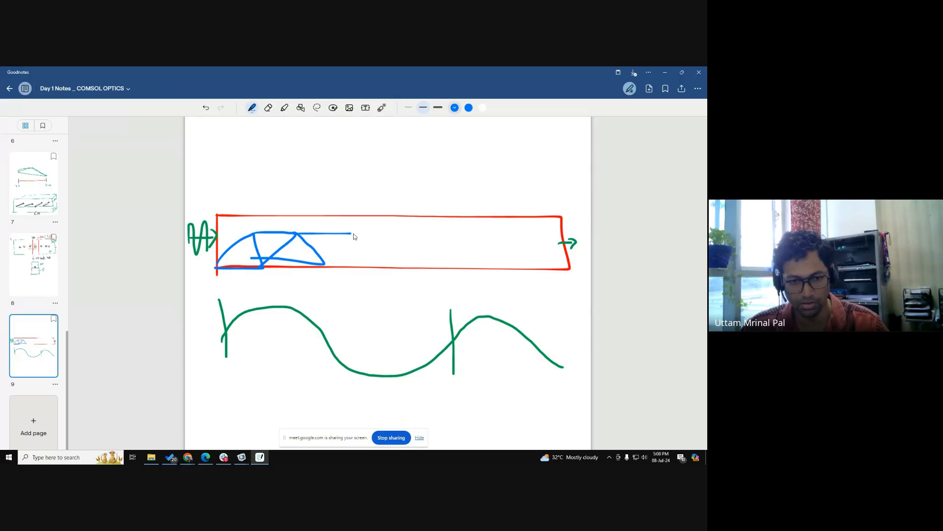
pyautogui.hotkey('ctrl', 'z')
pyautogui.hotkey('ctrl', 'z')
pyautogui.moveTo(315, 264); pyautogui.dragTo(322, 268)
pyautogui.moveTo(300, 233)
pyautogui.mouseDown()
pyautogui.moveTo(358, 233)
pyautogui.moveTo(320, 268)
pyautogui.moveTo(383, 262)
pyautogui.moveTo(446, 237)
pyautogui.moveTo(393, 264)
pyautogui.mouseUp()
pyautogui.moveTo(446, 238)
pyautogui.mouseDown()
pyautogui.moveTo(489, 266)
pyautogui.moveTo(410, 269)
pyautogui.mouseUp()
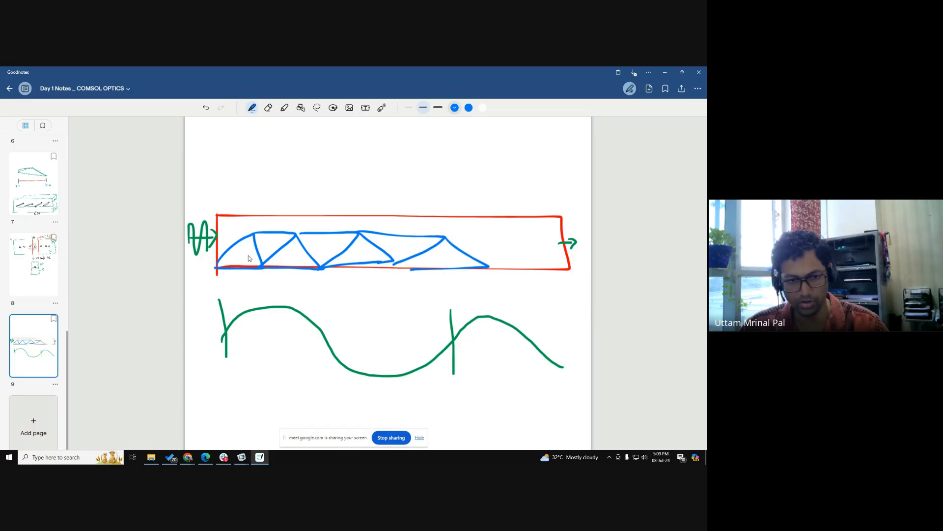
# - Number the triangular mesh elements 1 to 6 and write "2nd" beneath the first one
pyautogui.moveTo(241, 250)
pyautogui.mouseDown()
pyautogui.moveTo(241, 257)
pyautogui.moveTo(268, 245)
pyautogui.moveTo(263, 251)
pyautogui.moveTo(330, 247)
pyautogui.moveTo(357, 259)
pyautogui.moveTo(367, 246)
pyautogui.moveTo(404, 249)
pyautogui.mouseUp()
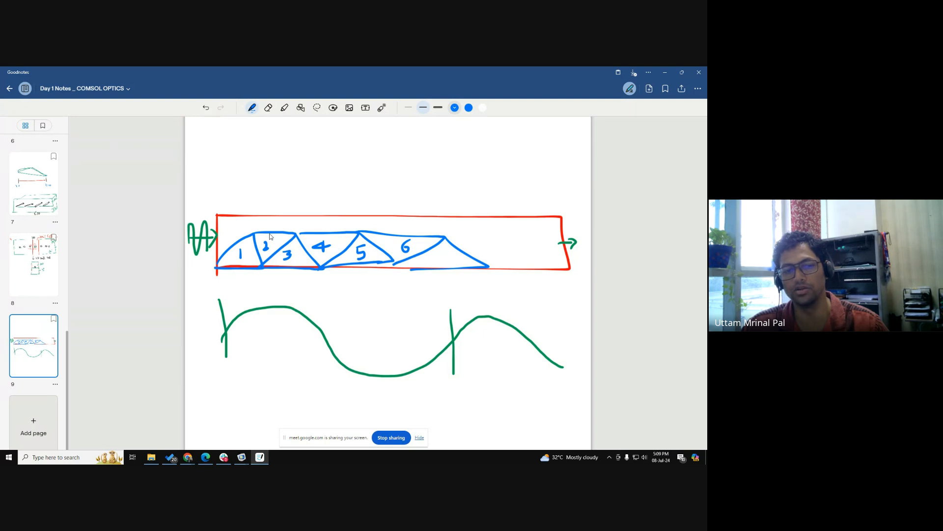
pyautogui.moveTo(249, 262)
pyautogui.mouseDown()
pyautogui.moveTo(246, 291)
pyautogui.moveTo(259, 295)
pyautogui.mouseUp()
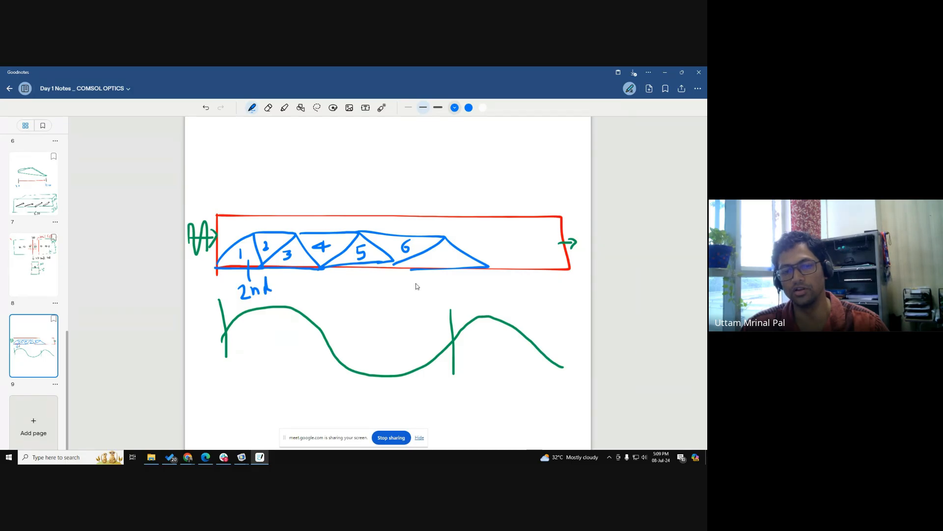
# - Draw two inward-facing blue arrows below the wave at the ends of one wavelength and hide the screen-sharing bar
pyautogui.moveTo(202, 392)
pyautogui.mouseDown()
pyautogui.moveTo(232, 389)
pyautogui.moveTo(225, 396)
pyautogui.mouseUp()
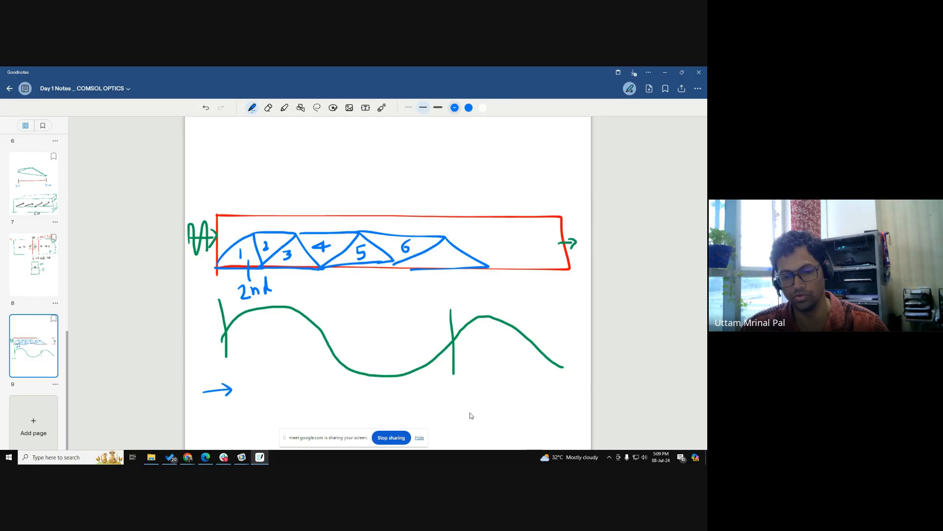
pyautogui.moveTo(470, 389)
pyautogui.mouseDown()
pyautogui.moveTo(448, 389)
pyautogui.moveTo(455, 394)
pyautogui.mouseUp()
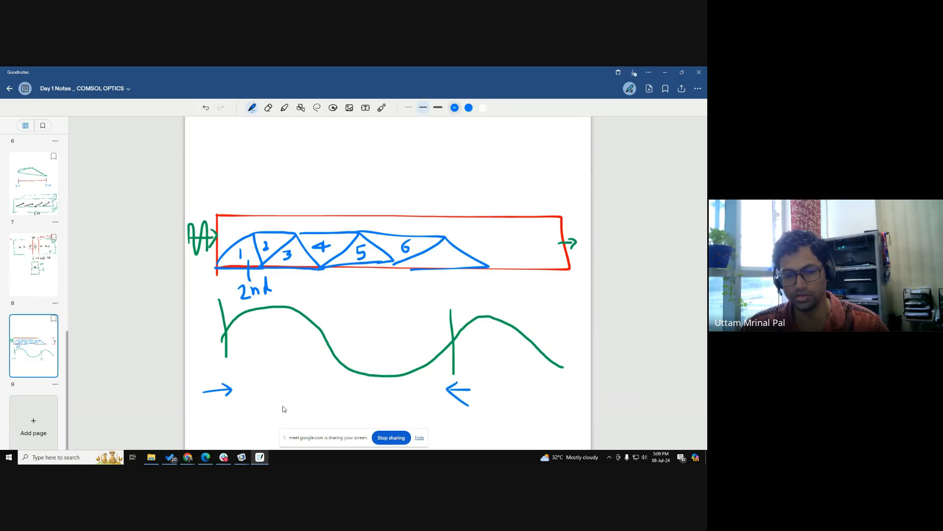
pyautogui.press('ctrl')
pyautogui.press('ctrl')
pyautogui.press('ctrl')
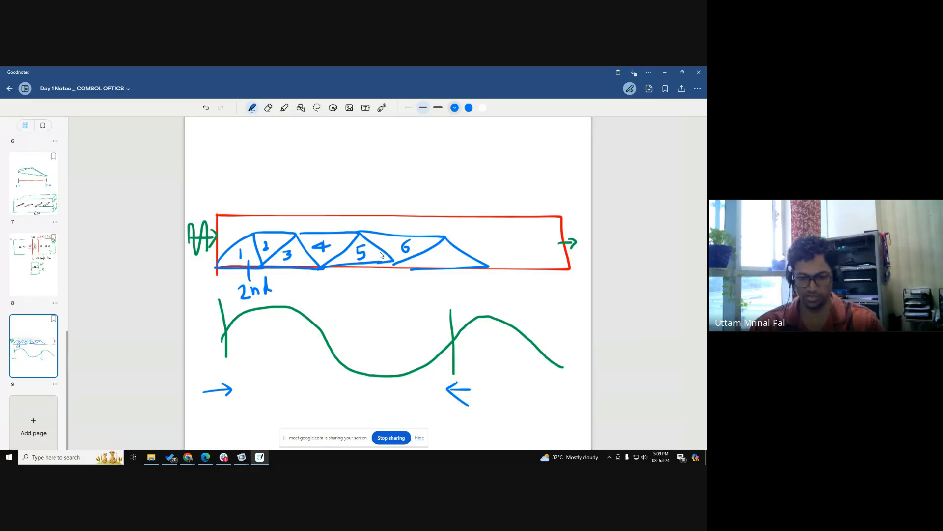
pyautogui.click(419, 437)
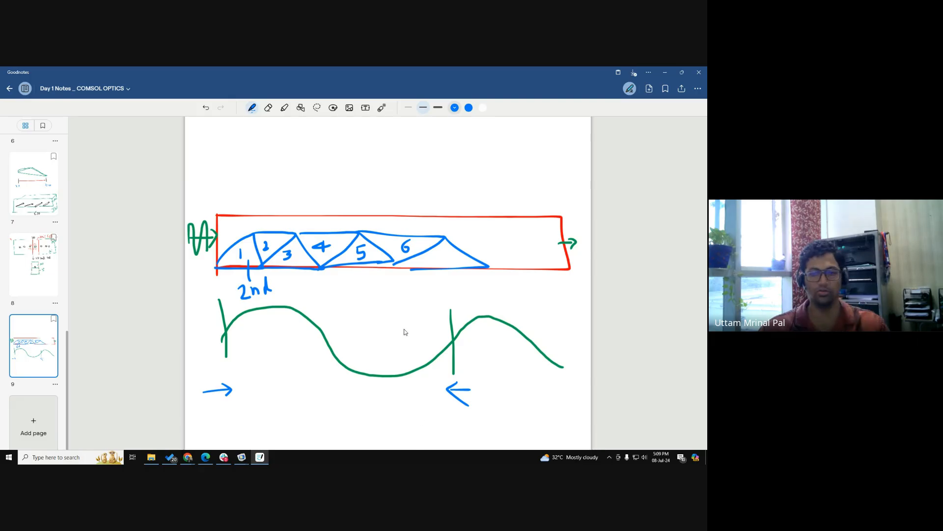
# - Extend the edge between triangles 5 and 6 to the rectangle's base and write the element size λ/5/n above the rectangle
pyautogui.moveTo(393, 260); pyautogui.dragTo(414, 271)
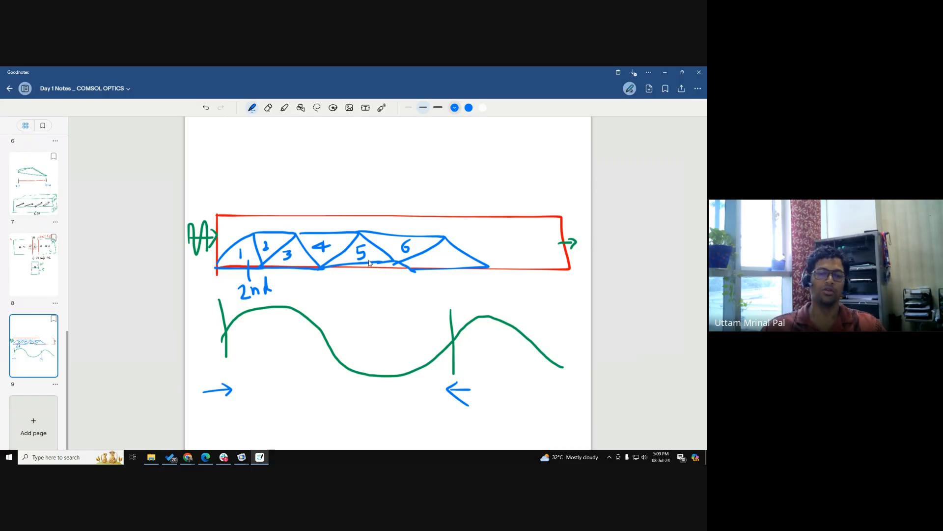
pyautogui.moveTo(429, 139)
pyautogui.mouseDown()
pyautogui.moveTo(435, 157)
pyautogui.moveTo(414, 173)
pyautogui.mouseUp()
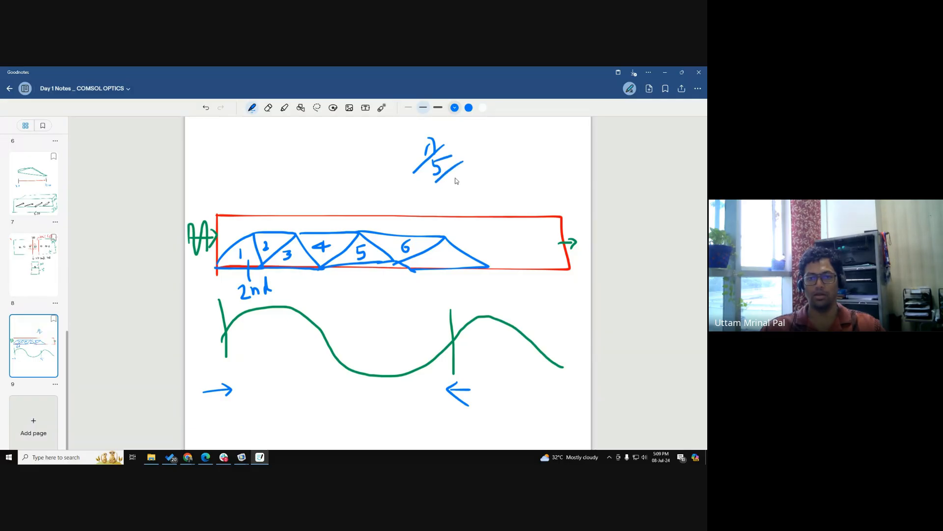
pyautogui.moveTo(456, 185); pyautogui.dragTo(473, 183)
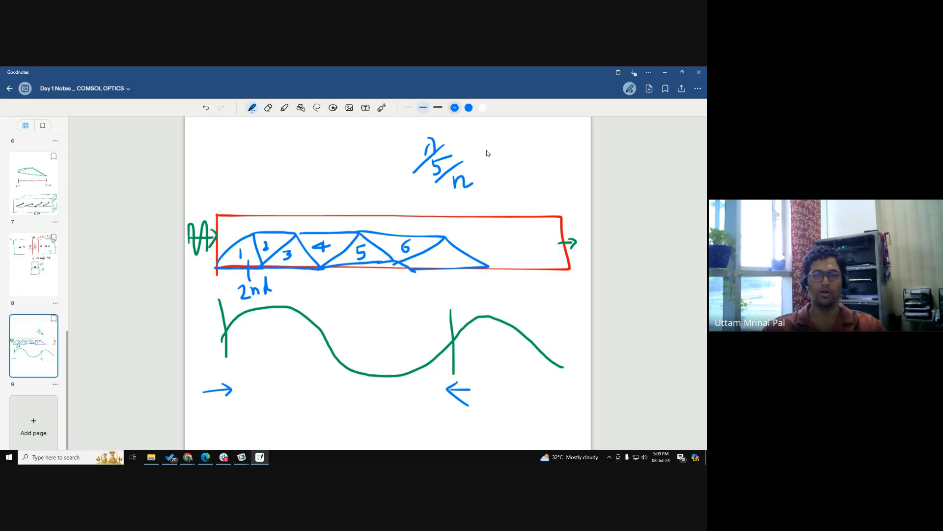
pyautogui.rightClick(434, 146)
pyautogui.click(433, 145)
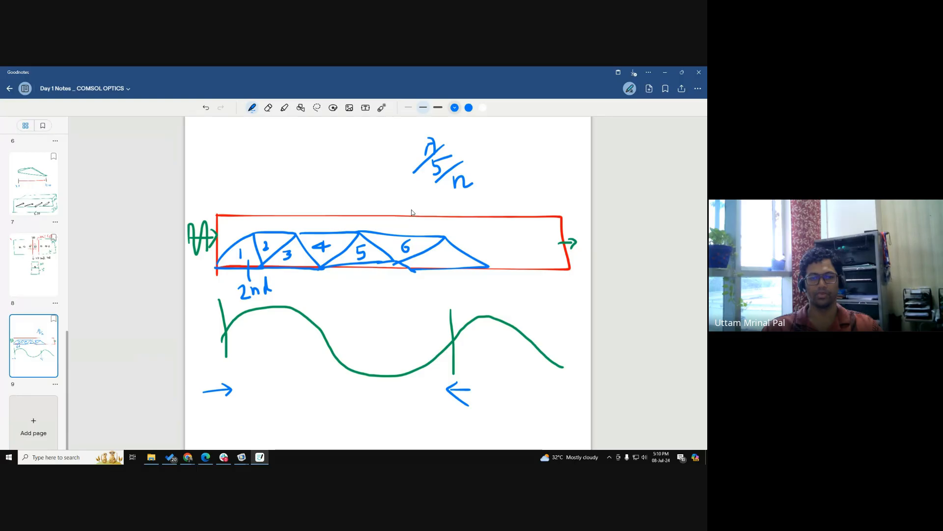
# - In red, mark the shared corner nodes of the numbered triangular mesh elements with dots
pyautogui.click(453, 109)
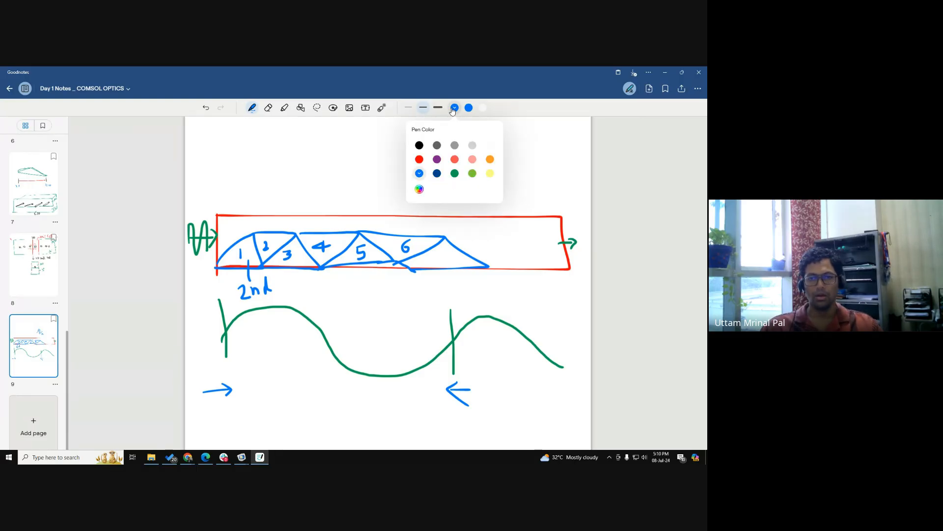
pyautogui.click(419, 159)
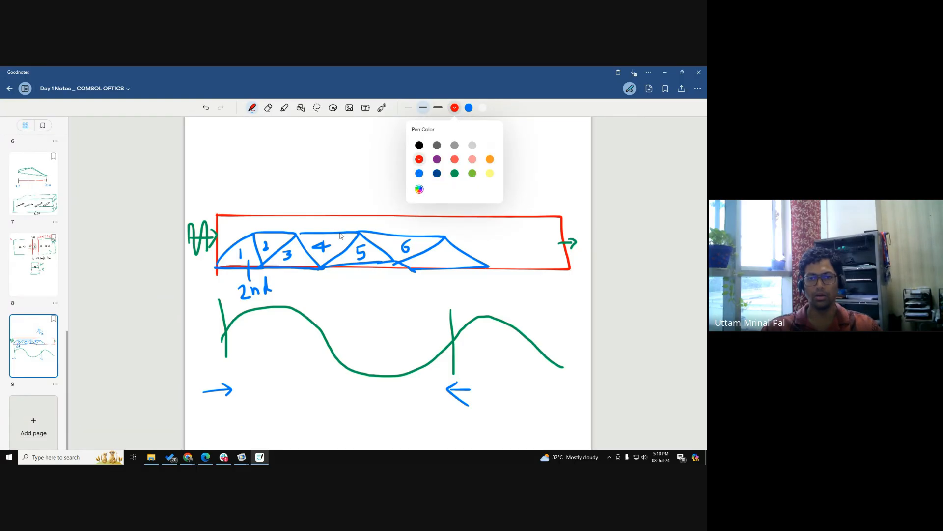
pyautogui.rightClick(254, 237)
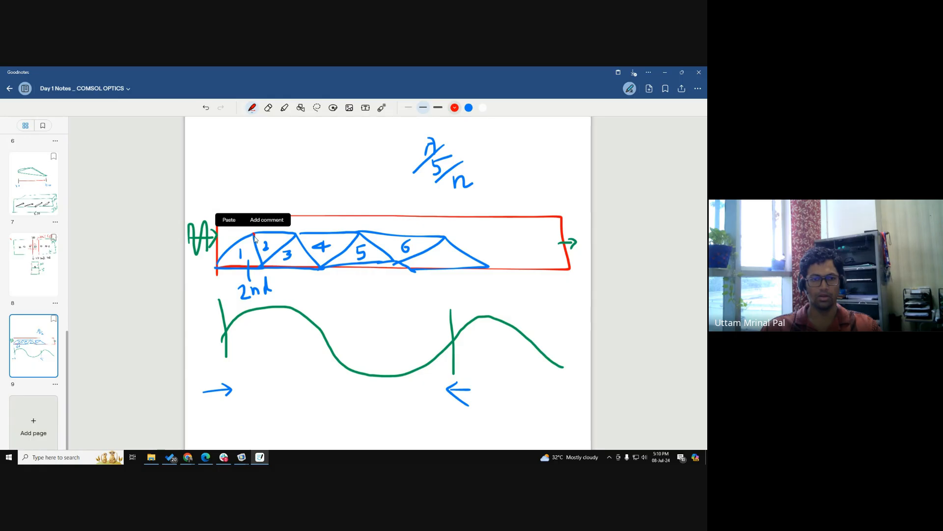
pyautogui.click(254, 239)
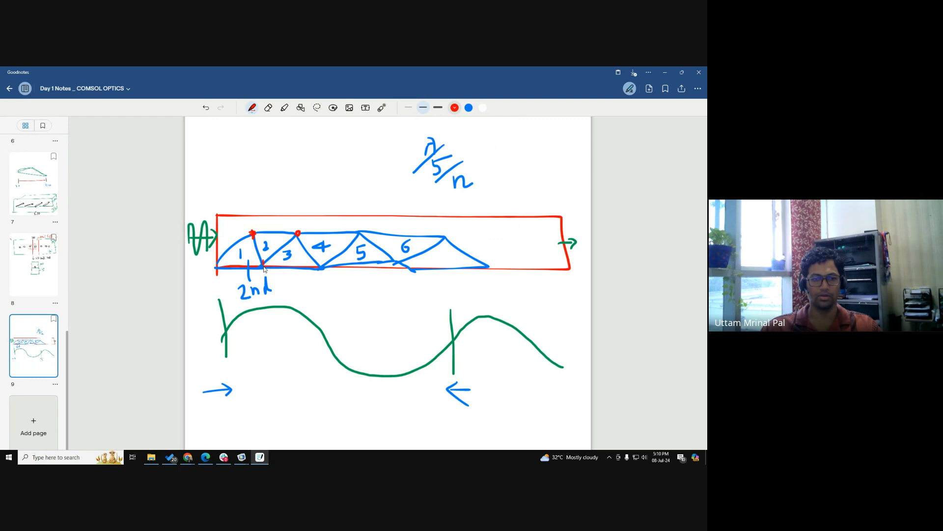
pyautogui.rightClick(320, 269)
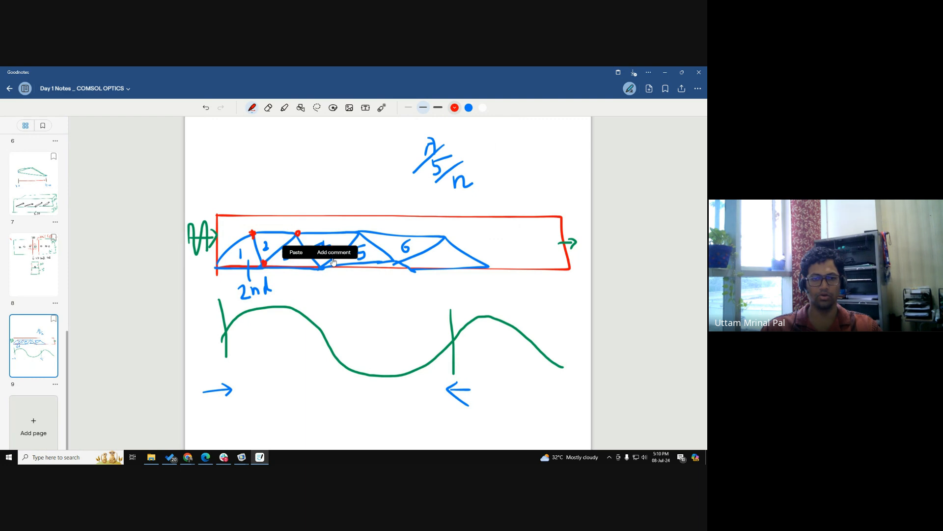
pyautogui.click(358, 232)
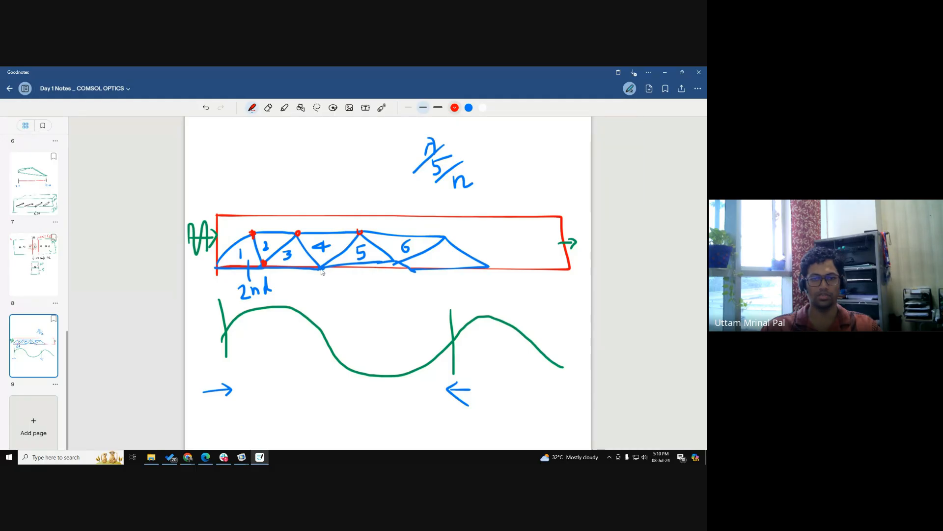
pyautogui.moveTo(323, 265); pyautogui.dragTo(321, 269)
pyautogui.click(396, 261)
pyautogui.moveTo(443, 239); pyautogui.dragTo(444, 239)
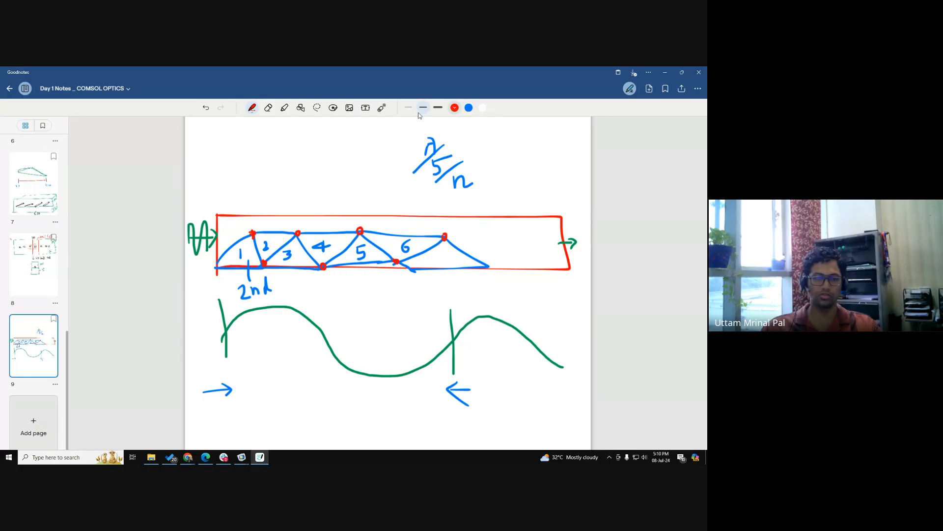
# - In black, draw a curved arrow up from triangle 1's upper node and circle the node at the rectangle's lower-left corner
pyautogui.click(455, 110)
pyautogui.click(419, 145)
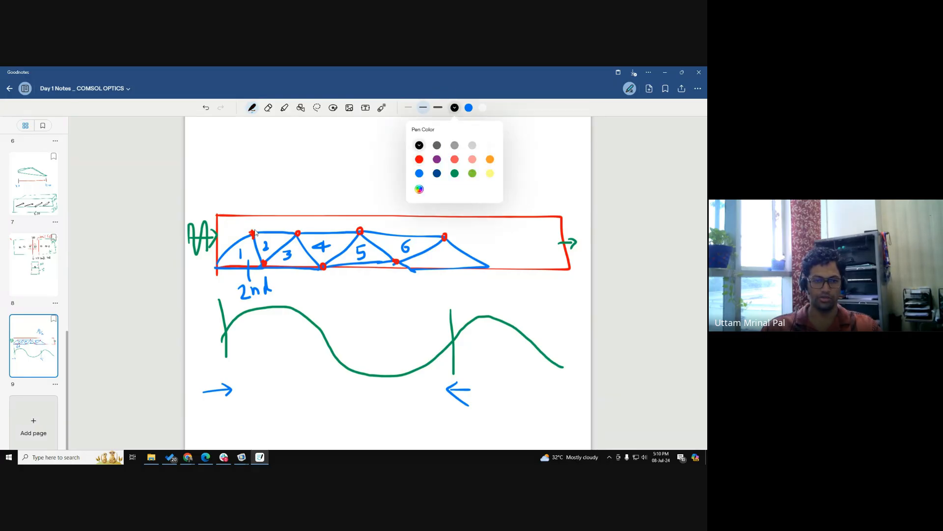
pyautogui.moveTo(256, 233); pyautogui.dragTo(282, 185)
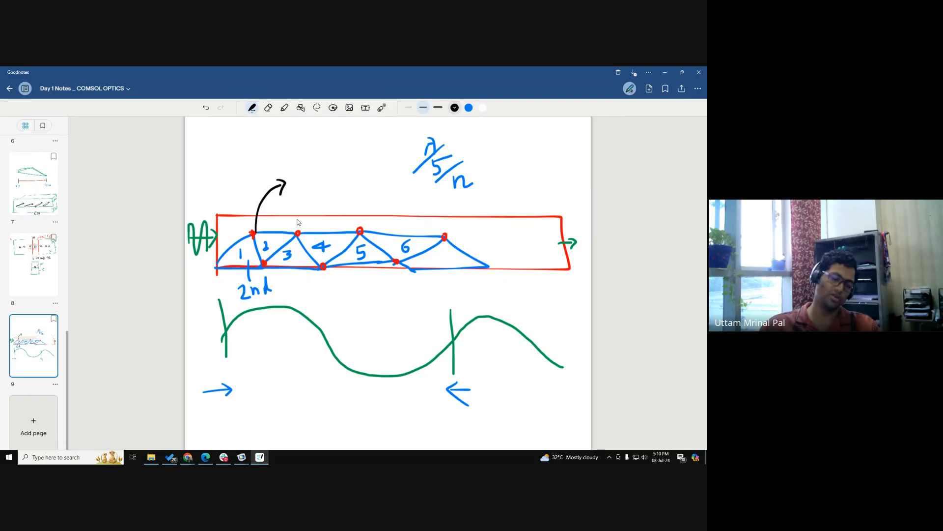
pyautogui.rightClick(216, 267)
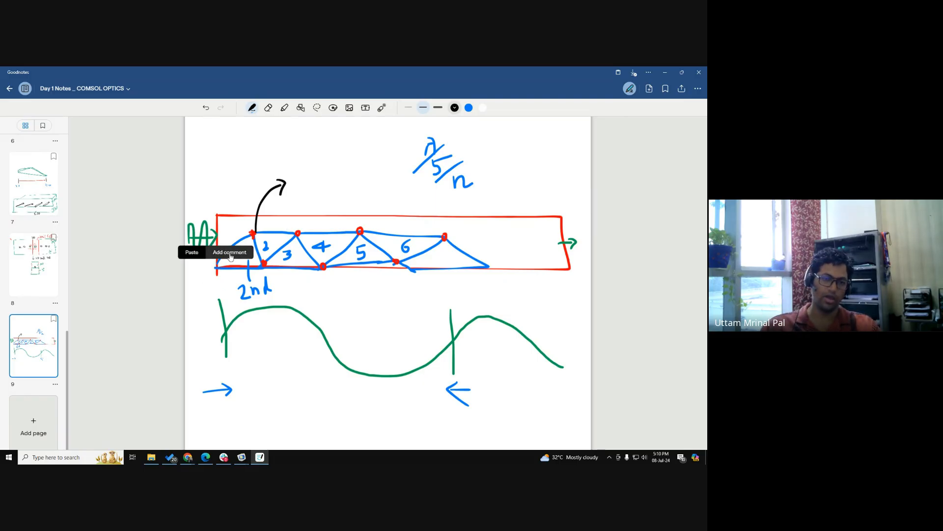
pyautogui.moveTo(218, 262); pyautogui.dragTo(217, 266)
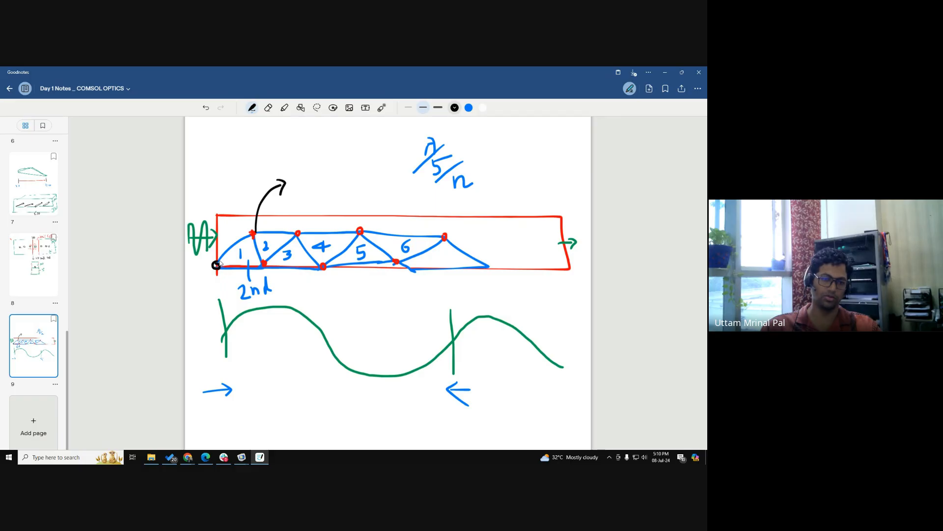
pyautogui.press('ctrl')
pyautogui.press('ctrl')
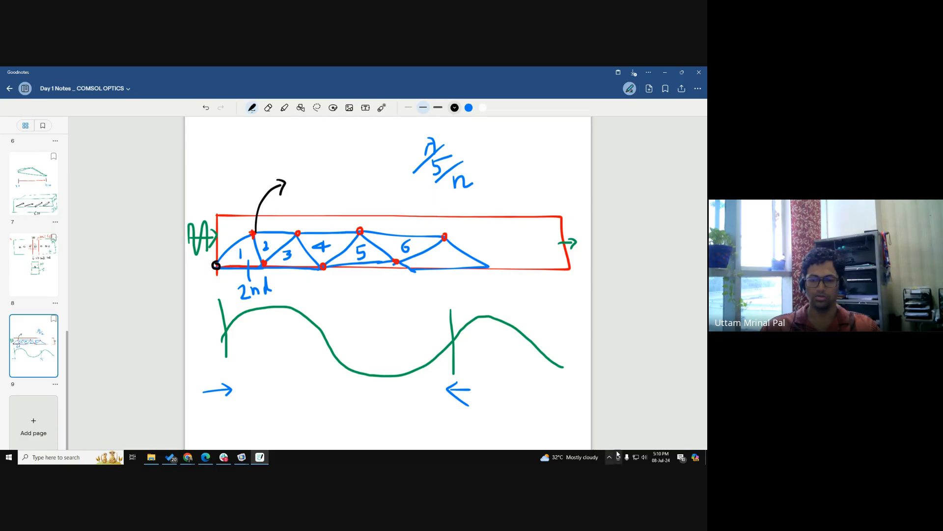
pyautogui.click(644, 457)
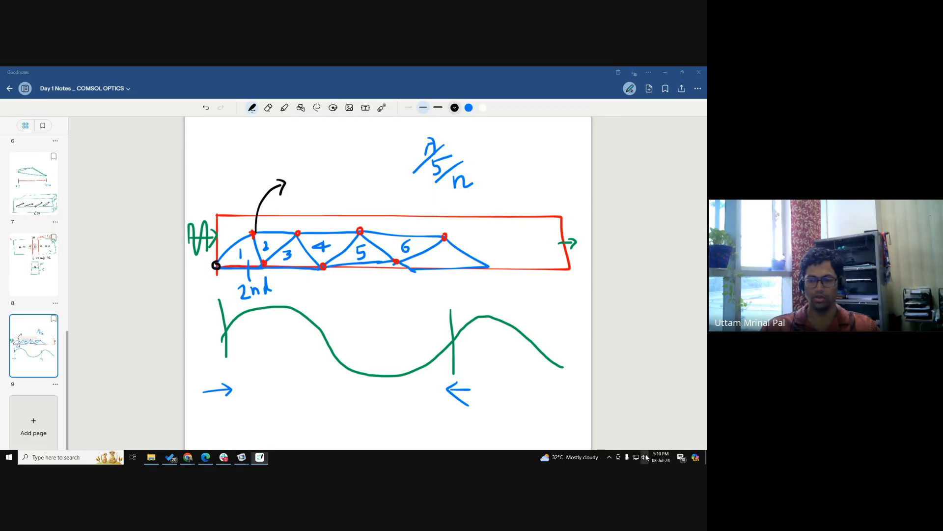
pyautogui.scroll(-2, 629, 376)
pyautogui.click(628, 375)
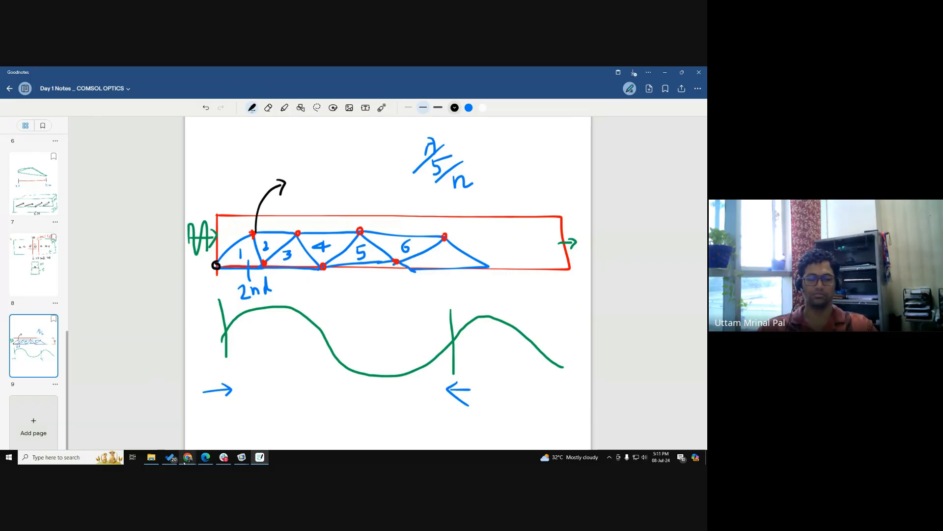
pyautogui.moveTo(187, 457)
pyautogui.click(171, 434)
pyautogui.moveTo(688, 254)
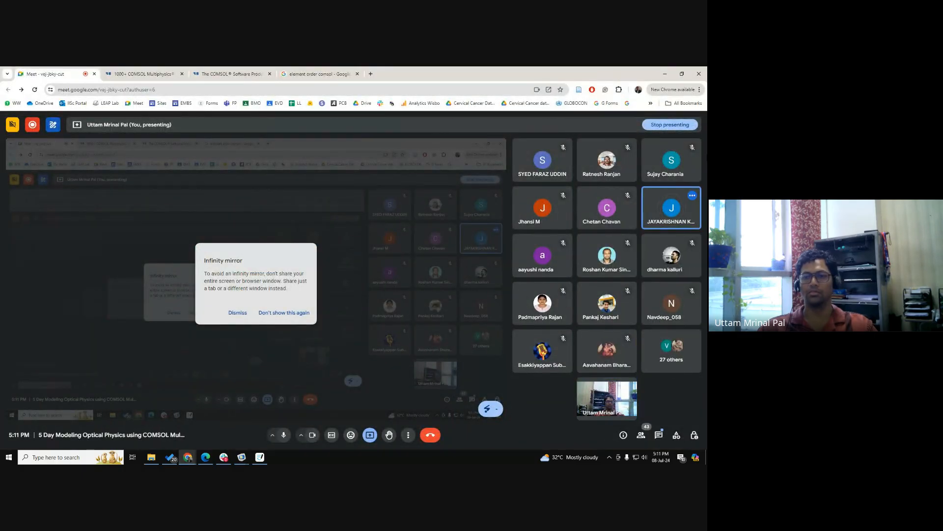
pyautogui.click(661, 70)
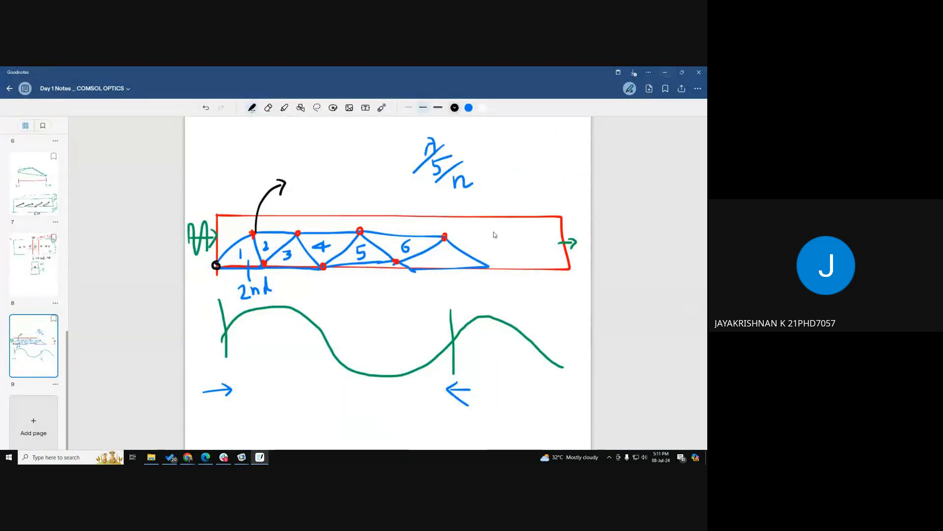
# - Switch to the untitled COMSOL model and examine the discretization and dependent variables of Electromagnetic Waves, Frequency Domain
pyautogui.moveTo(241, 457)
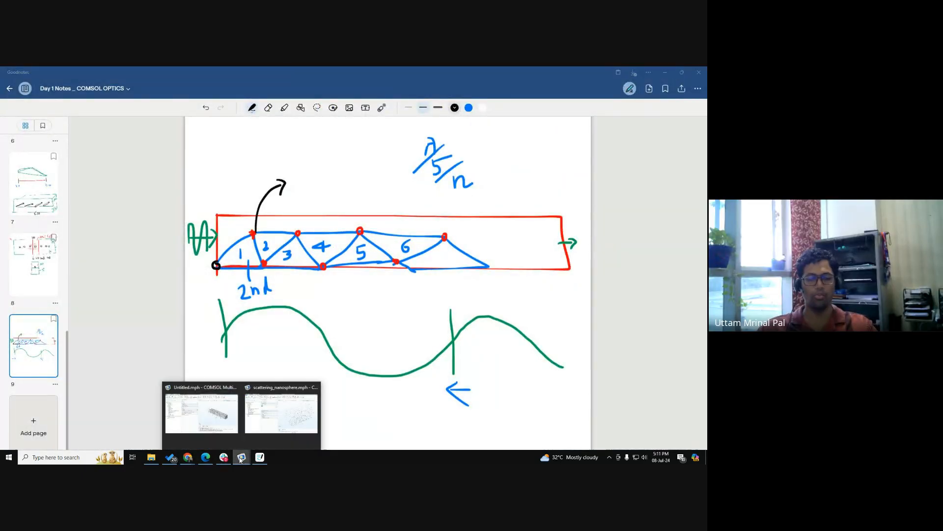
pyautogui.click(200, 411)
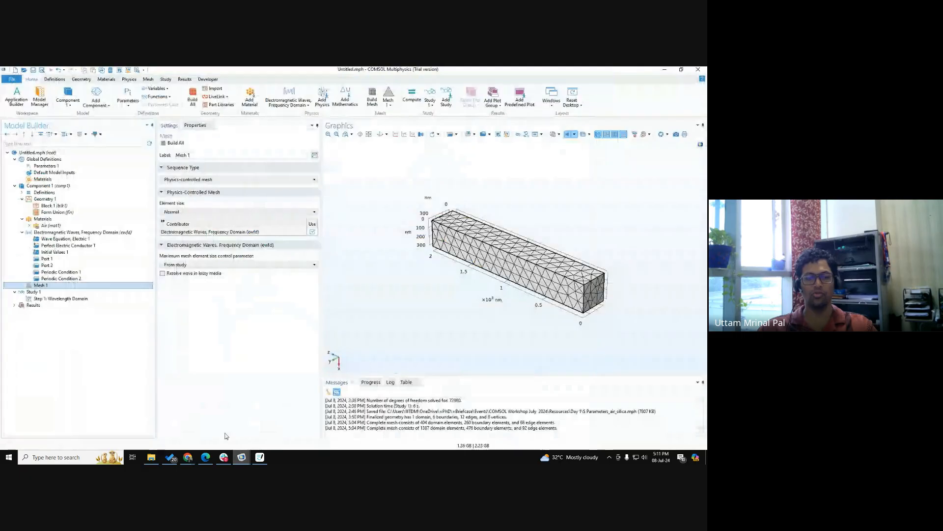
pyautogui.click(94, 233)
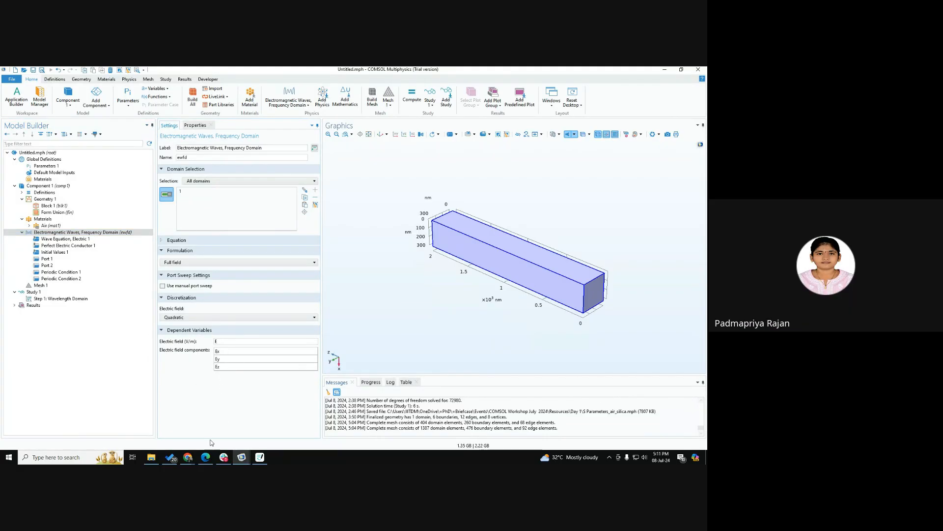
pyautogui.moveTo(188, 457)
pyautogui.click(174, 432)
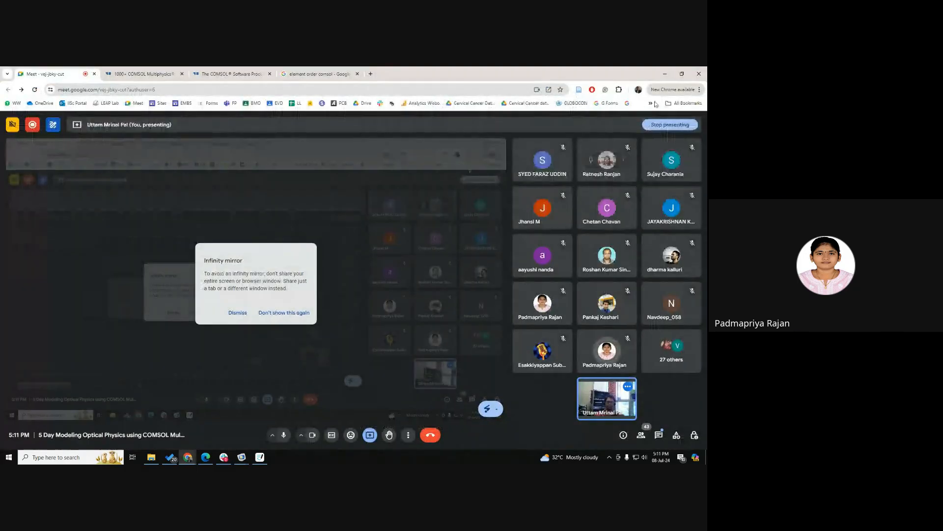
pyautogui.click(665, 73)
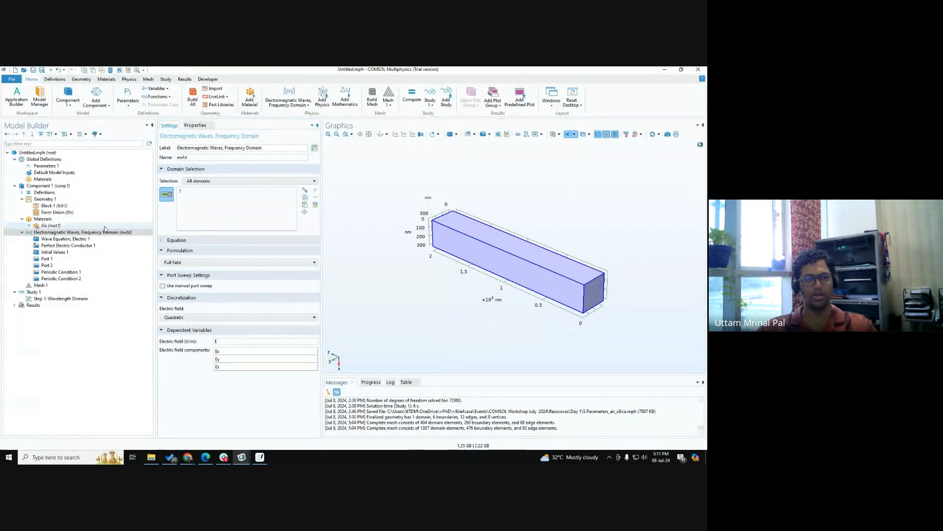
pyautogui.click(77, 232)
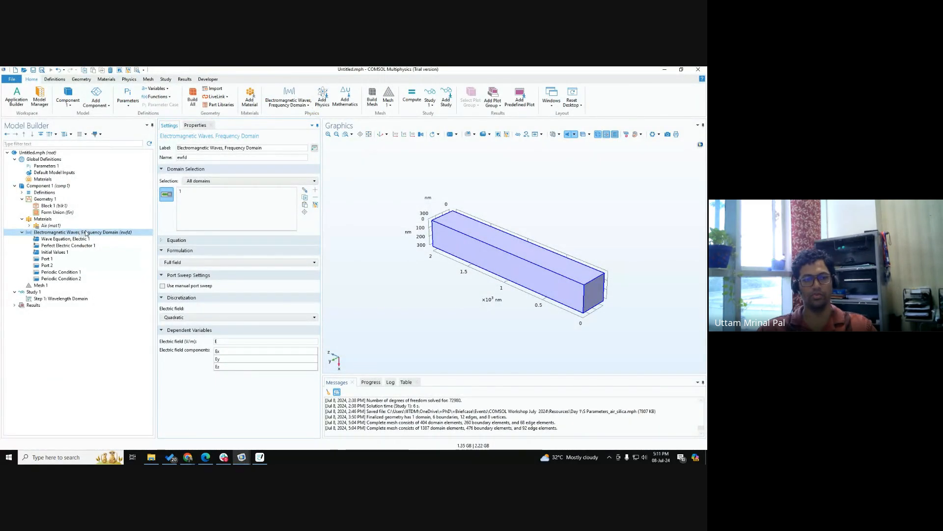
pyautogui.click(197, 337)
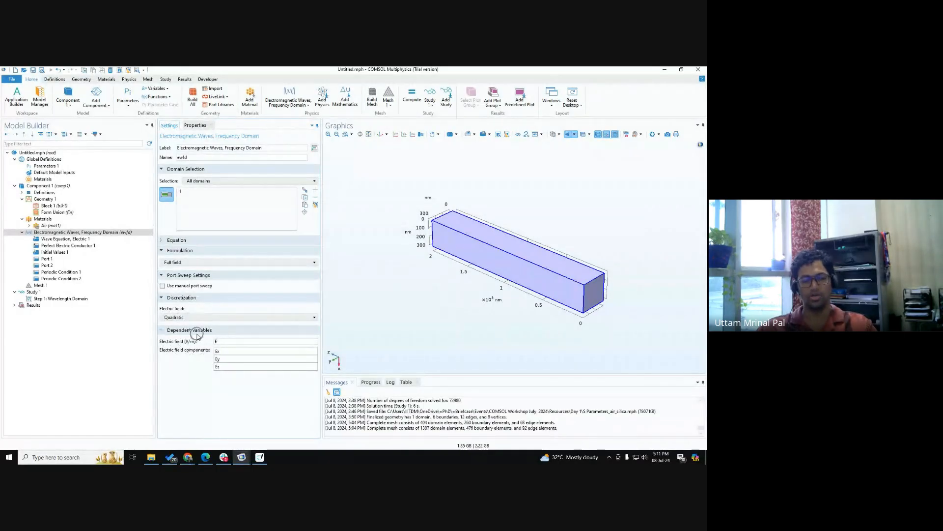
pyautogui.click(228, 340)
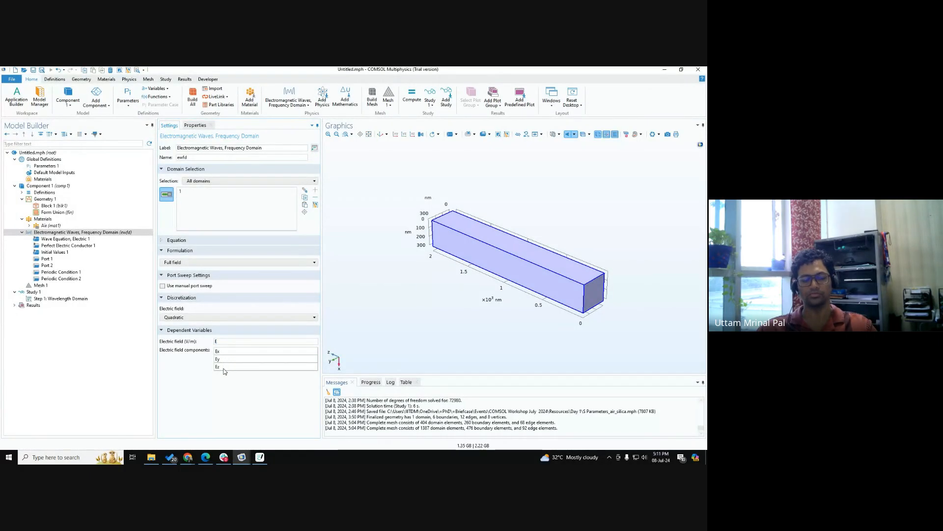
# - Return to the Goodnotes page and write Ex, Ey and Ez beside the black arrow, with "3DOF" above them
pyautogui.click(262, 458)
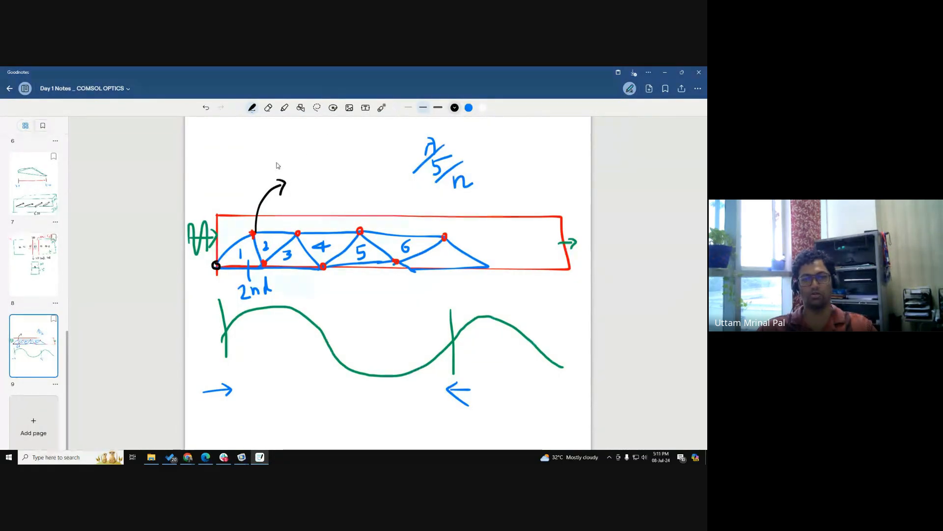
pyautogui.moveTo(288, 156)
pyautogui.mouseDown()
pyautogui.moveTo(295, 189)
pyautogui.moveTo(299, 174)
pyautogui.mouseUp()
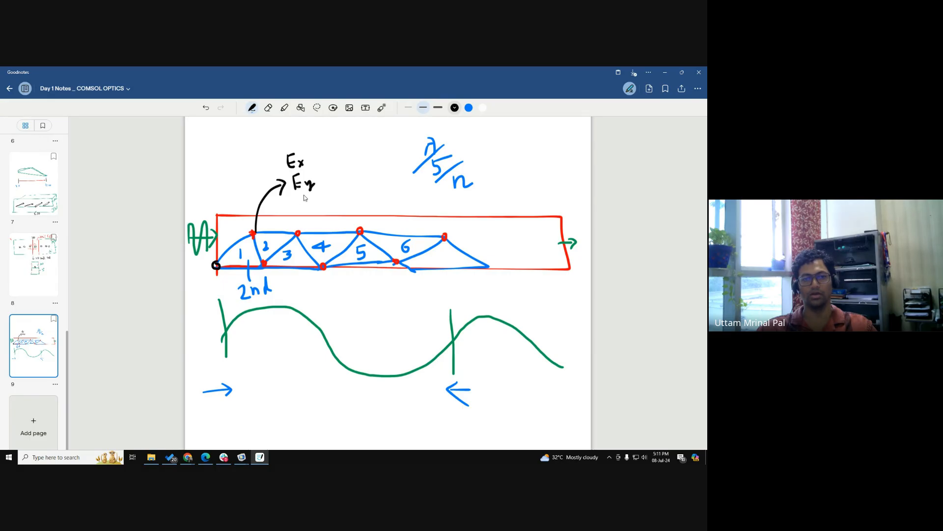
pyautogui.moveTo(298, 200); pyautogui.dragTo(320, 210)
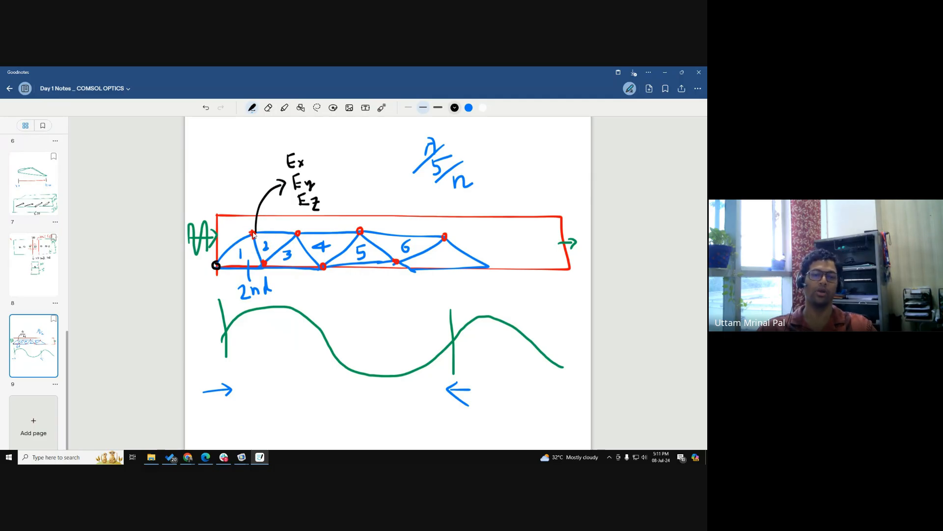
pyautogui.moveTo(262, 135)
pyautogui.mouseDown()
pyautogui.moveTo(265, 151)
pyautogui.moveTo(301, 133)
pyautogui.mouseUp()
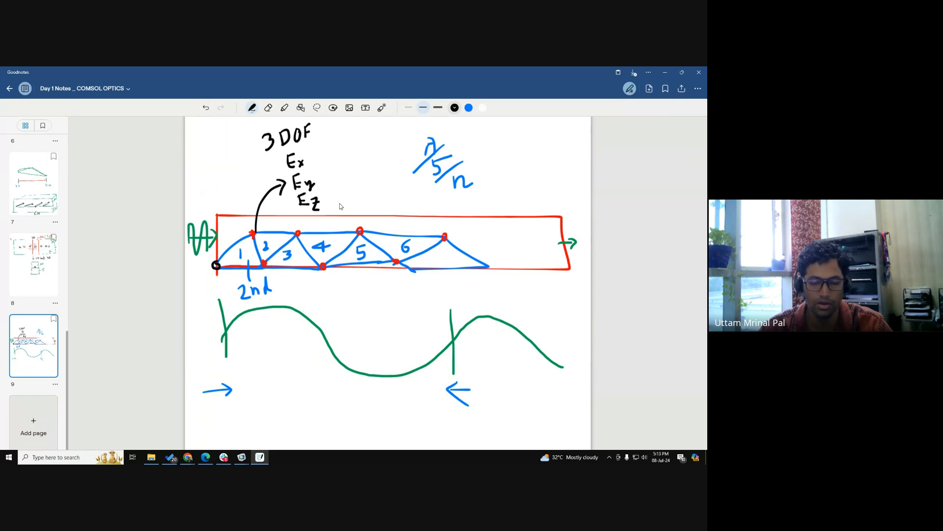
# - Switch back to COMSOL, set the parameter lda0 to 300[nm] and rebuild Mesh 1
pyautogui.hotkey('alt', 'Tab')
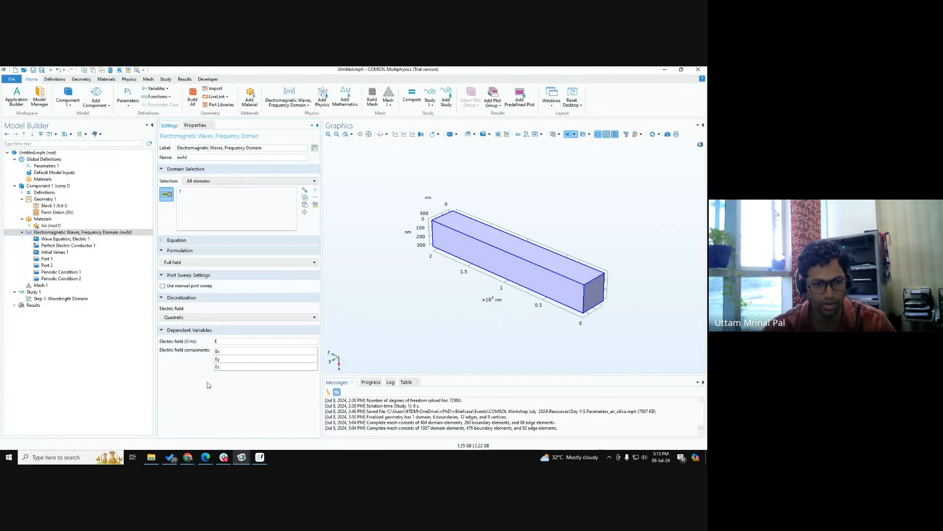
pyautogui.click(40, 286)
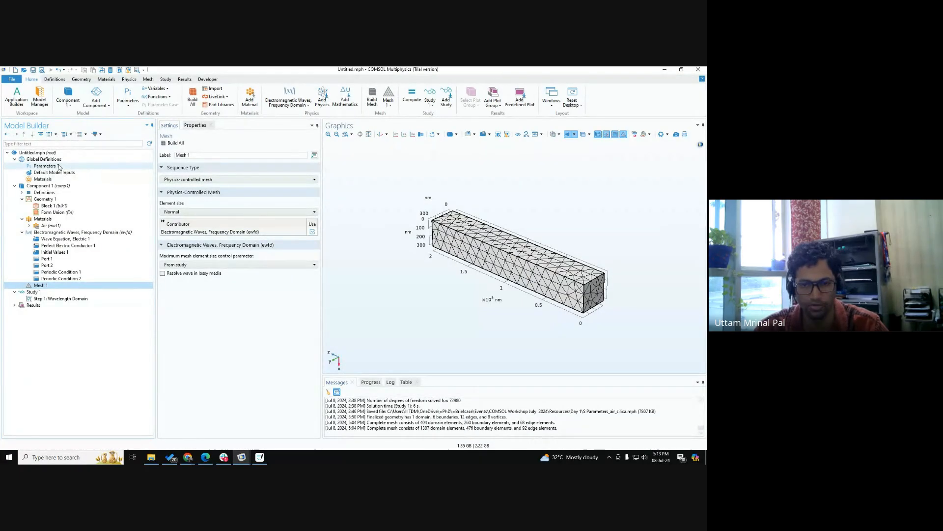
pyautogui.click(58, 167)
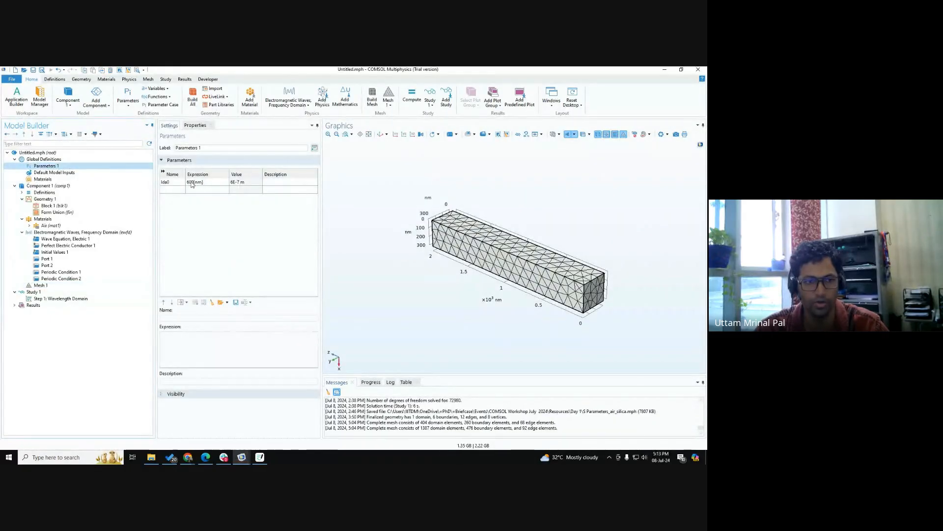
pyautogui.click(190, 181)
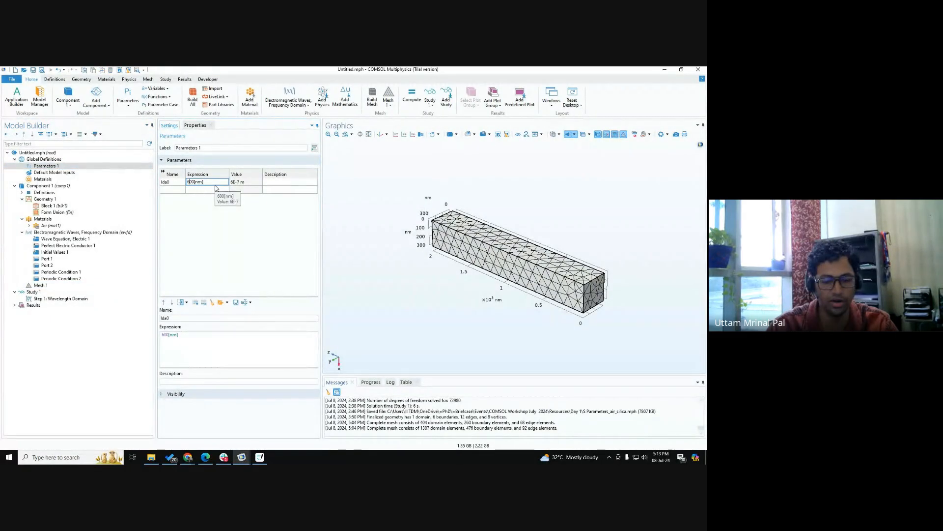
pyautogui.press('BackSpace')
pyautogui.write('3')
pyautogui.press('Return')
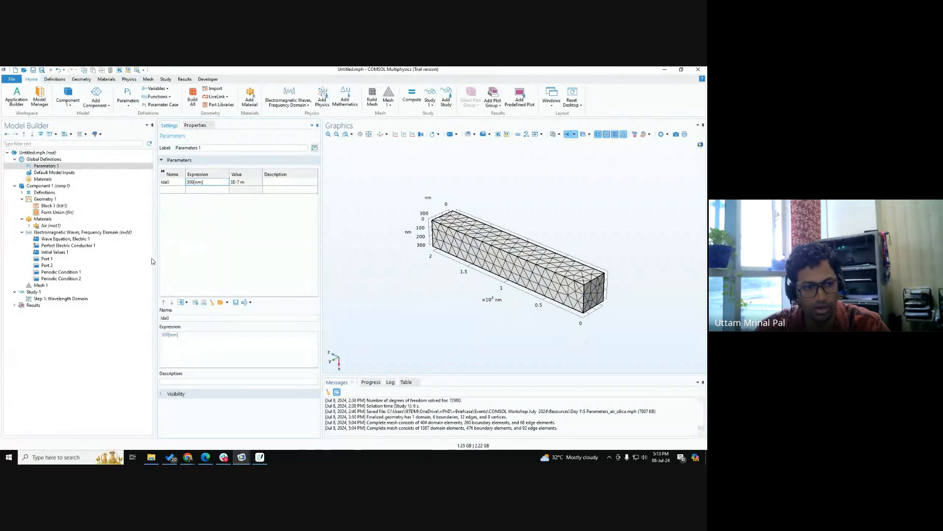
pyautogui.click(41, 285)
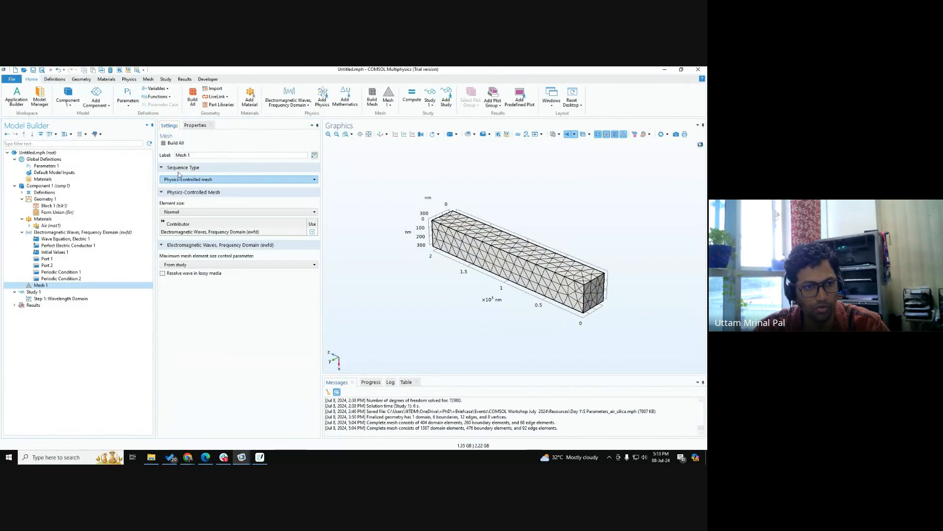
pyautogui.click(174, 146)
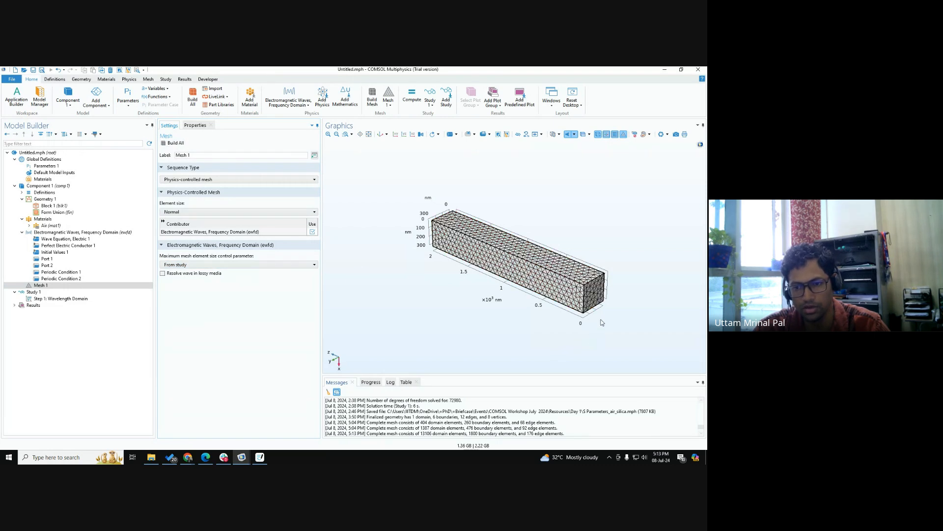
# - Compare the domain, boundary and edge element counts of the latest two meshes in the message log
pyautogui.scroll(-1, 515, 426)
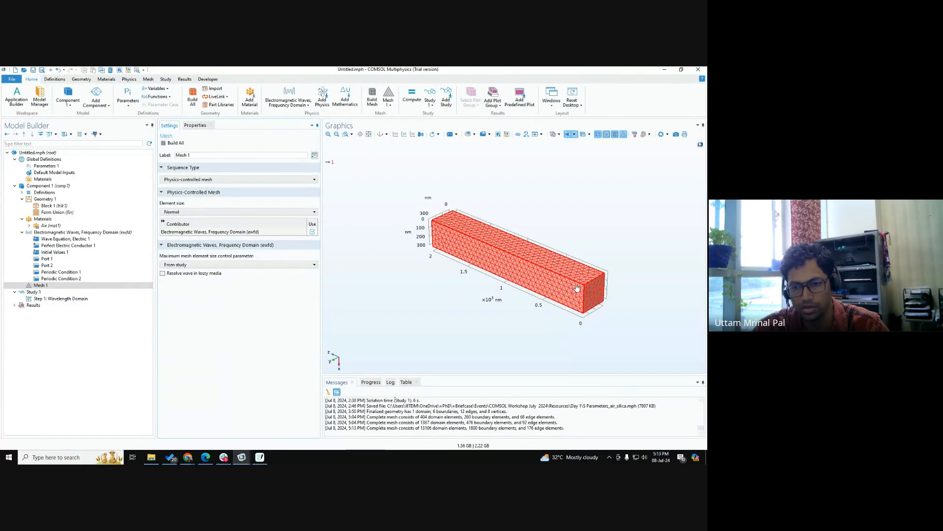
pyautogui.scroll(3, 577, 287)
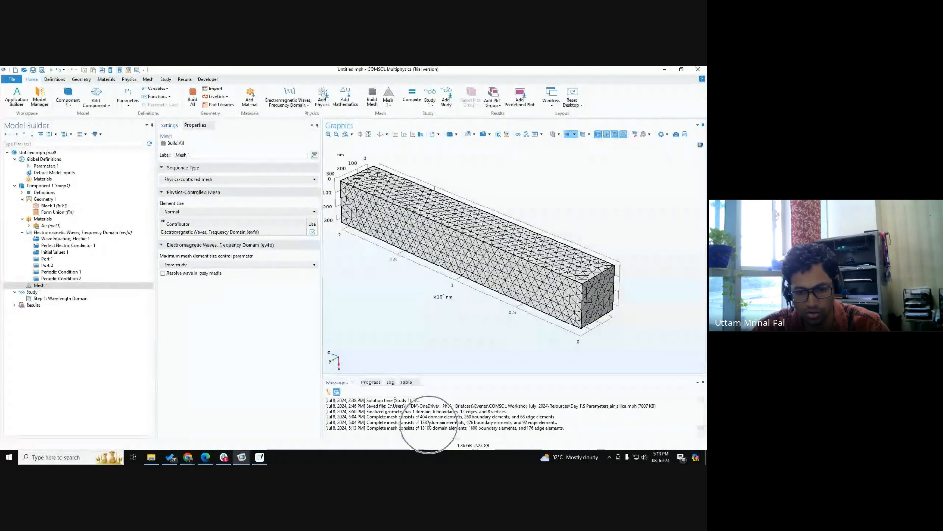
pyautogui.moveTo(420, 428); pyautogui.dragTo(465, 423)
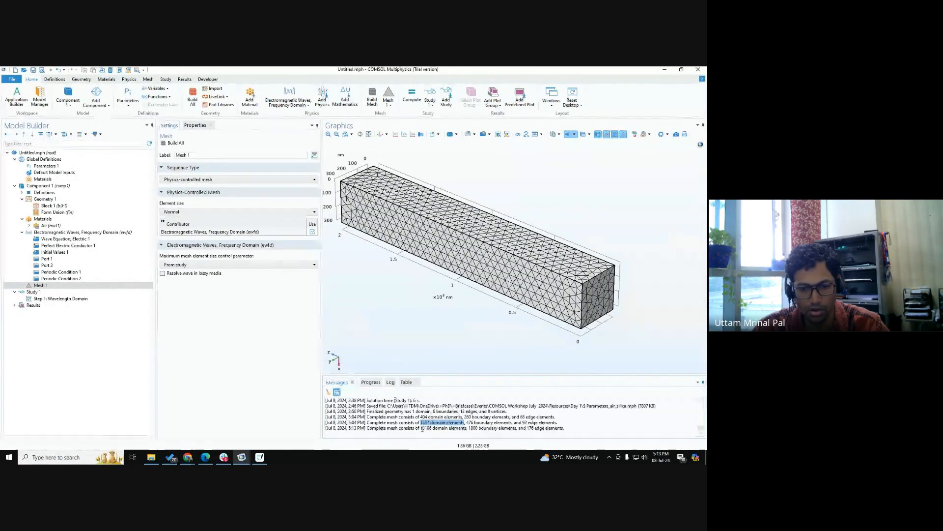
pyautogui.moveTo(421, 428); pyautogui.dragTo(466, 431)
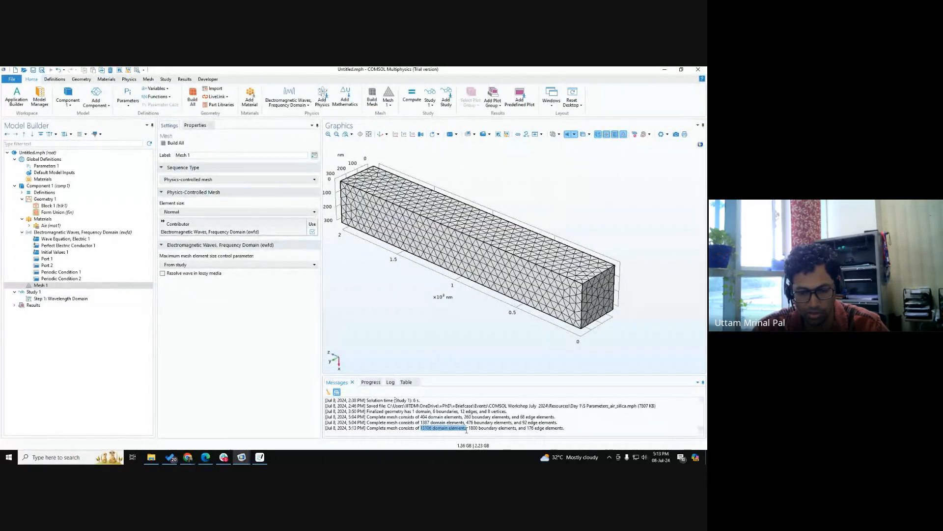
pyautogui.click(465, 431)
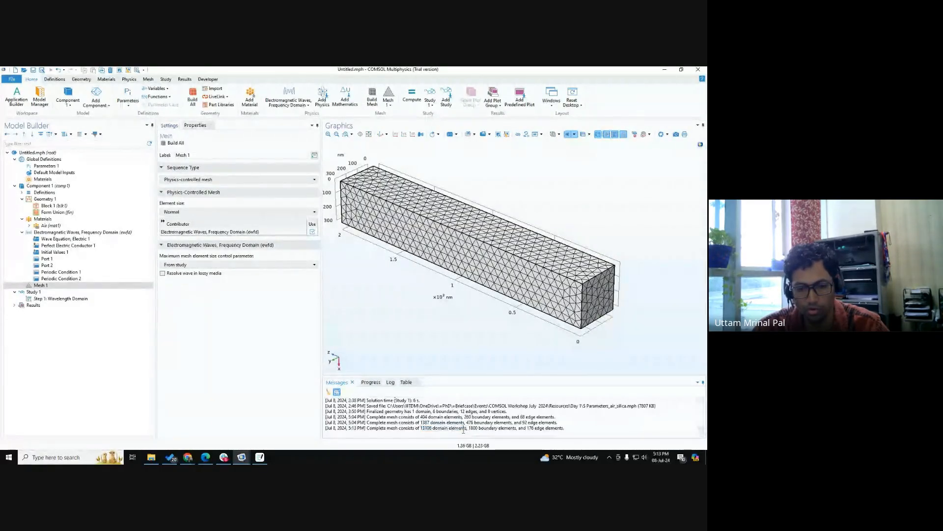
pyautogui.moveTo(481, 422); pyautogui.dragTo(499, 428)
pyautogui.click(489, 428)
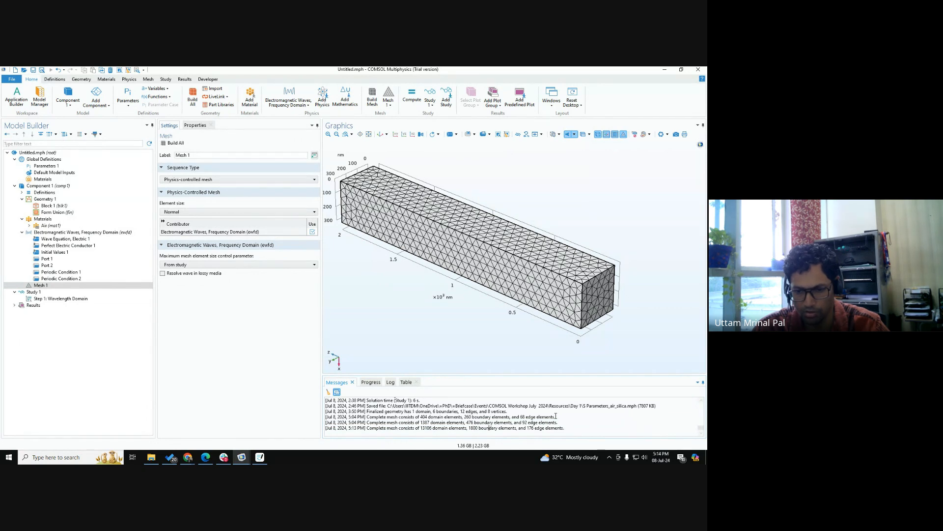
pyautogui.moveTo(522, 422); pyautogui.dragTo(535, 431)
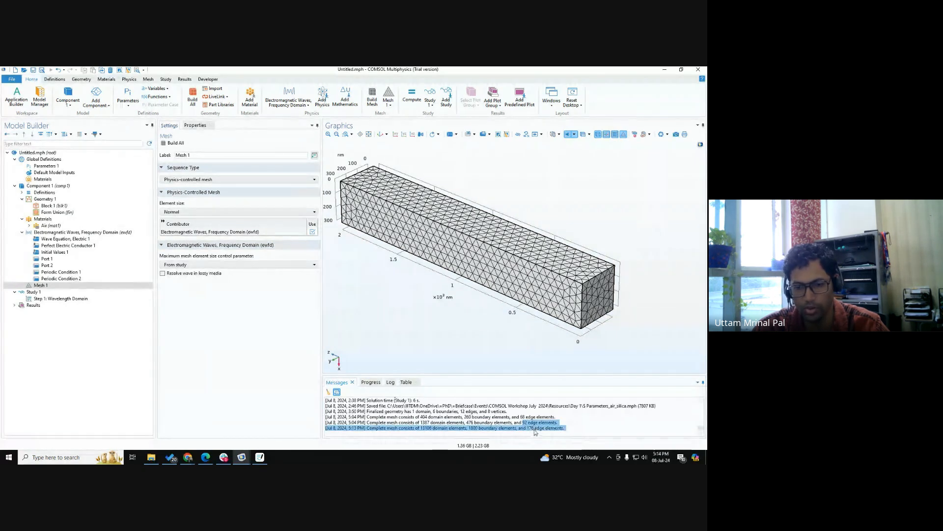
pyautogui.click(533, 429)
pyautogui.moveTo(396, 316); pyautogui.dragTo(428, 329)
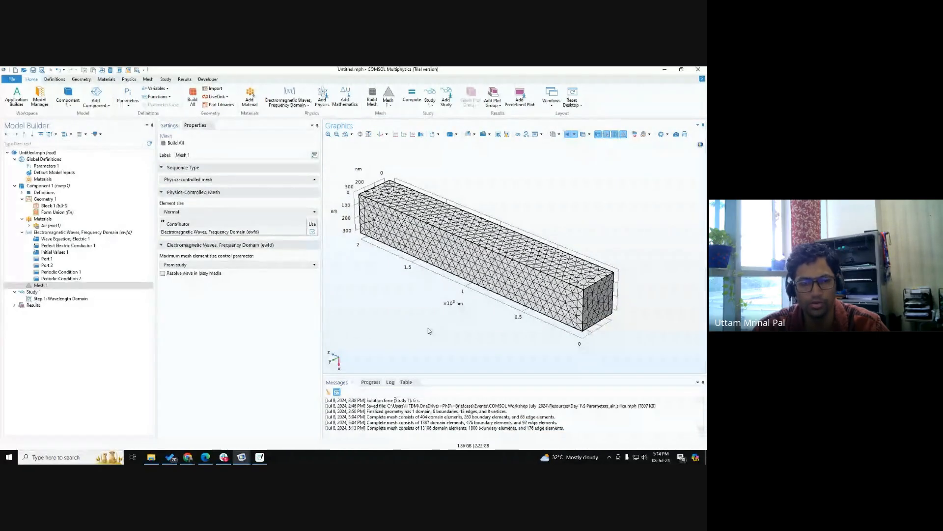
# - Set the parameter lda0 to 600[nm] and rebuild Mesh 1
pyautogui.click(45, 165)
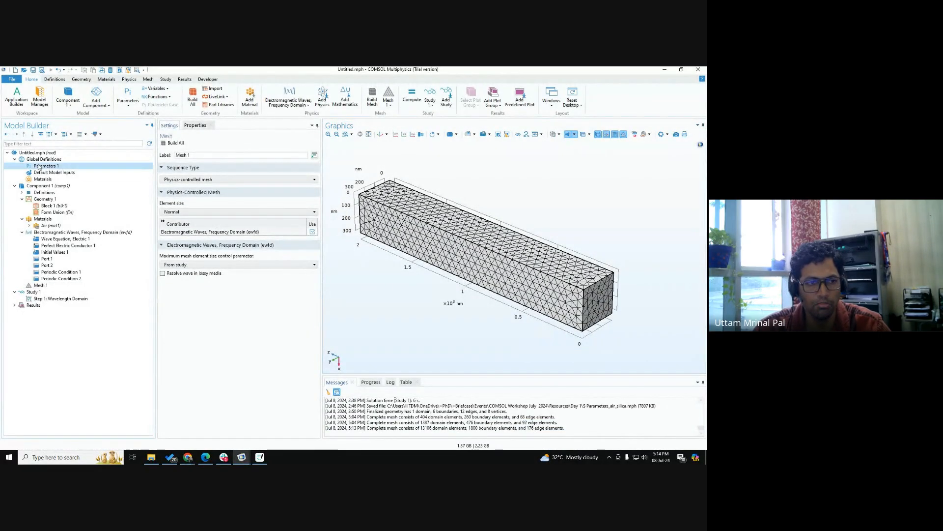
pyautogui.click(197, 182)
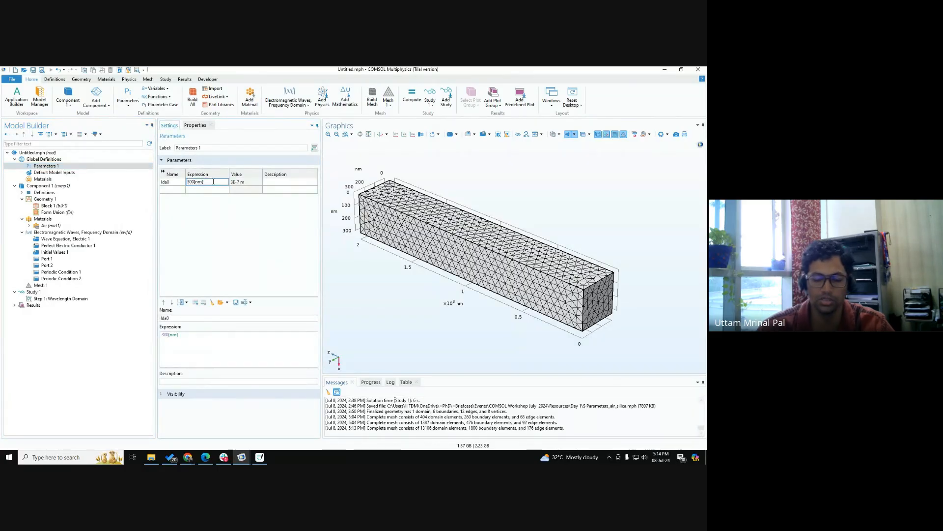
pyautogui.press('Delete')
pyautogui.write('6')
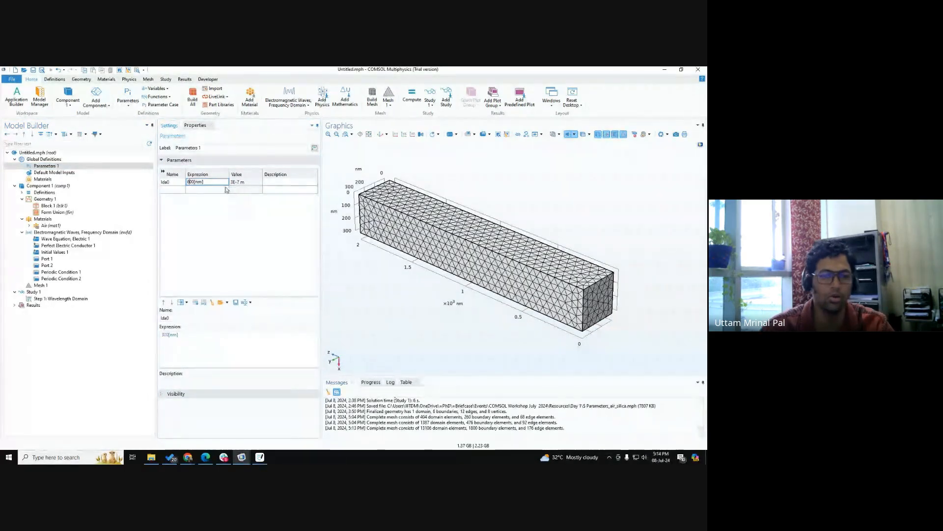
pyautogui.click(40, 285)
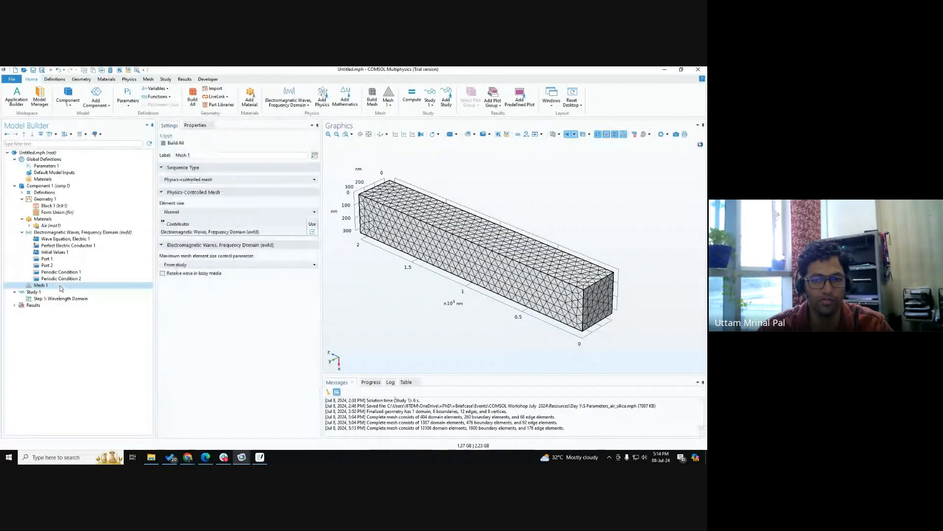
pyautogui.click(172, 143)
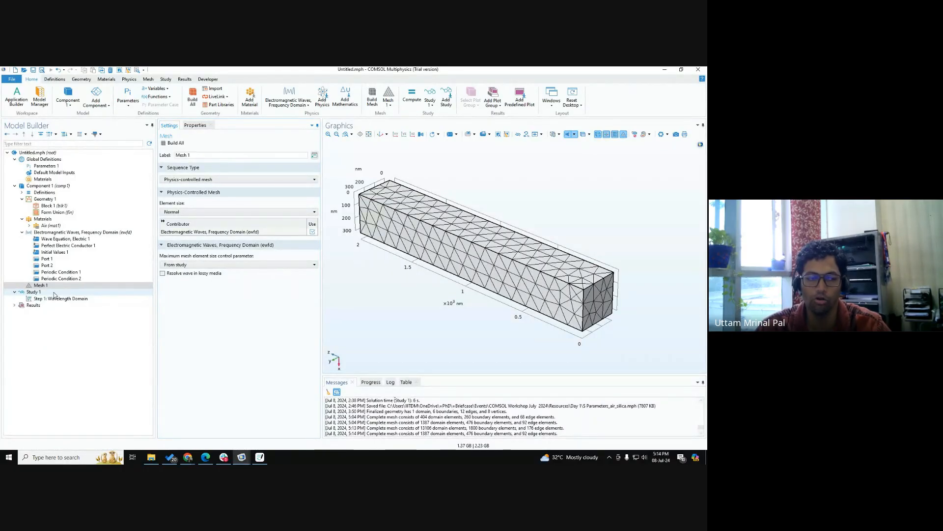
# - Review the Wavelength Domain step, check the Google Meet call briefly, and compute Study 1
pyautogui.click(54, 293)
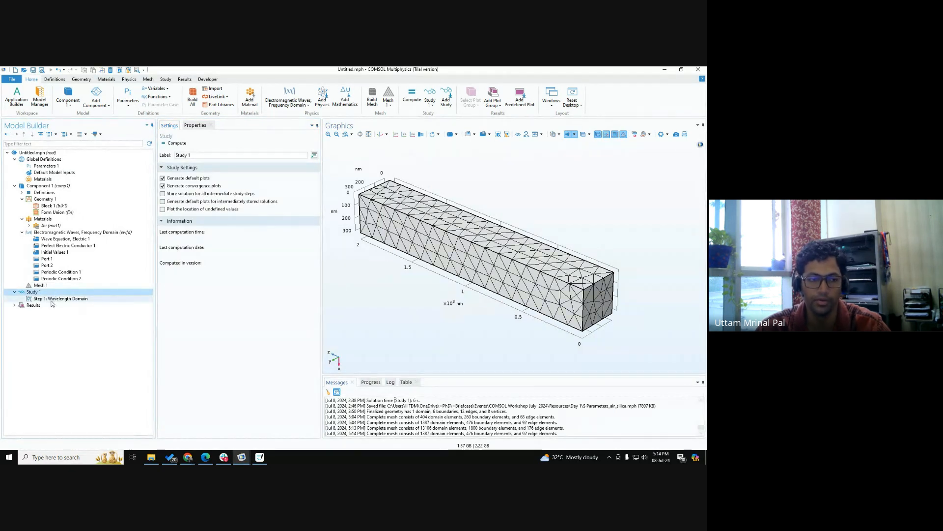
pyautogui.click(54, 298)
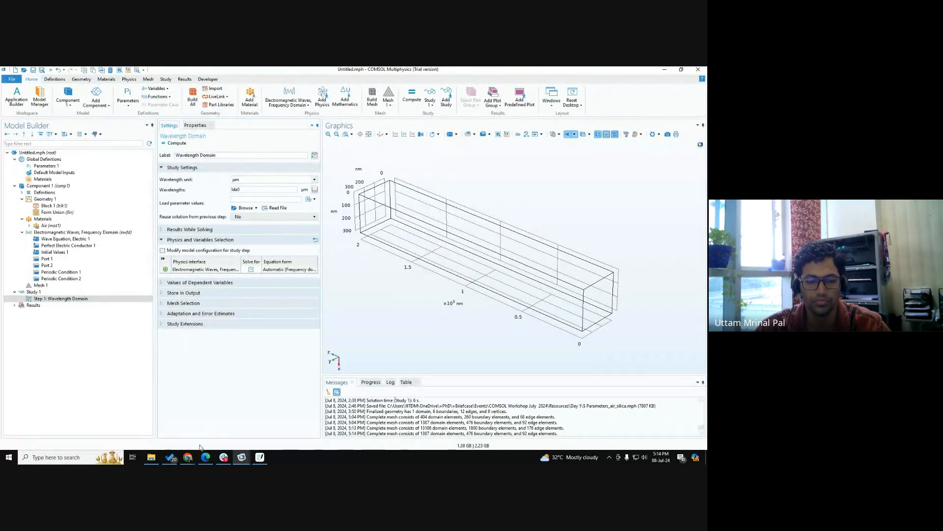
pyautogui.moveTo(187, 456)
pyautogui.click(185, 418)
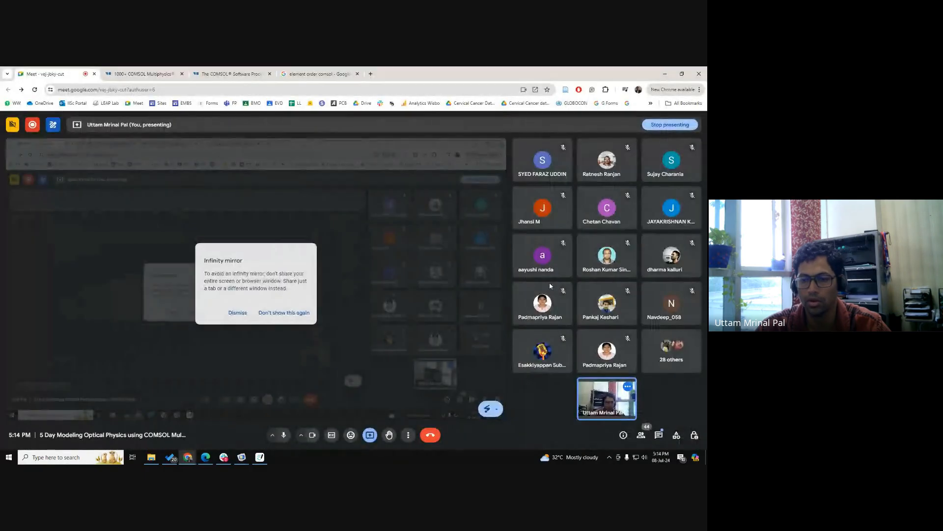
pyautogui.click(663, 77)
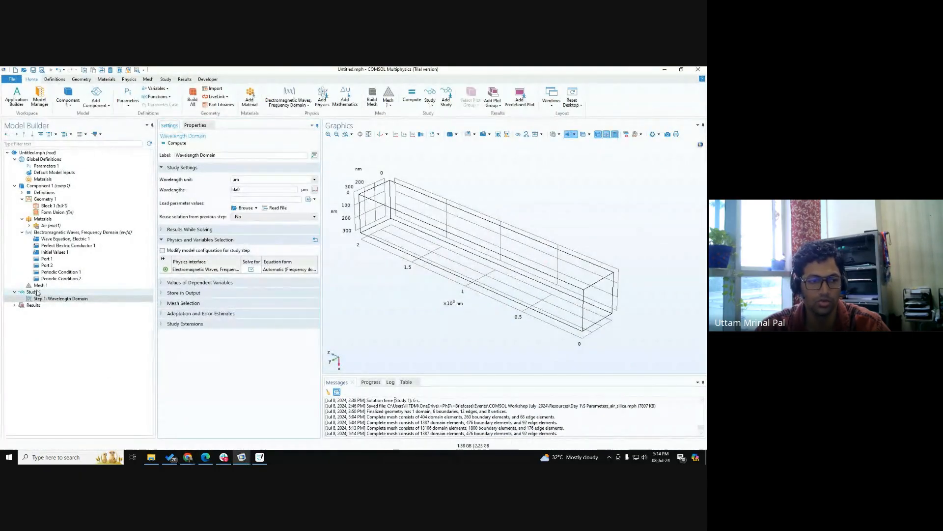
pyautogui.click(34, 292)
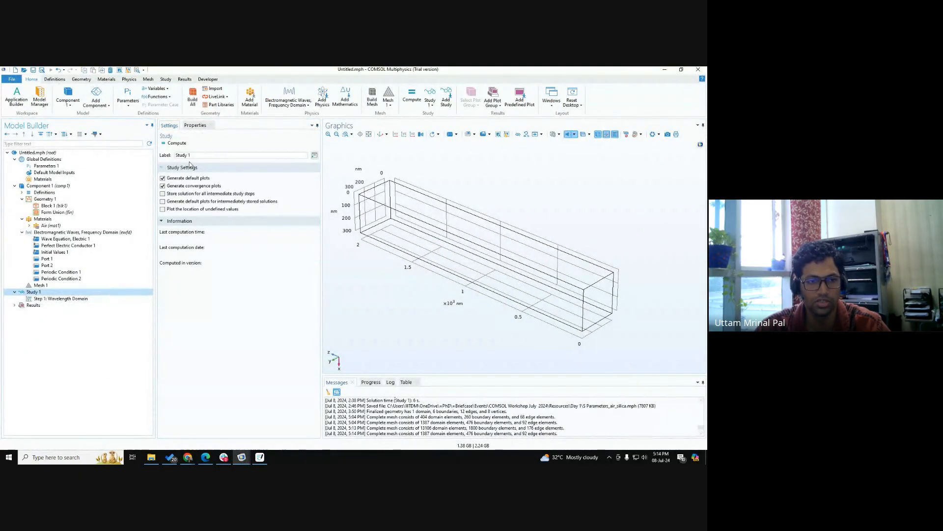
pyautogui.click(179, 146)
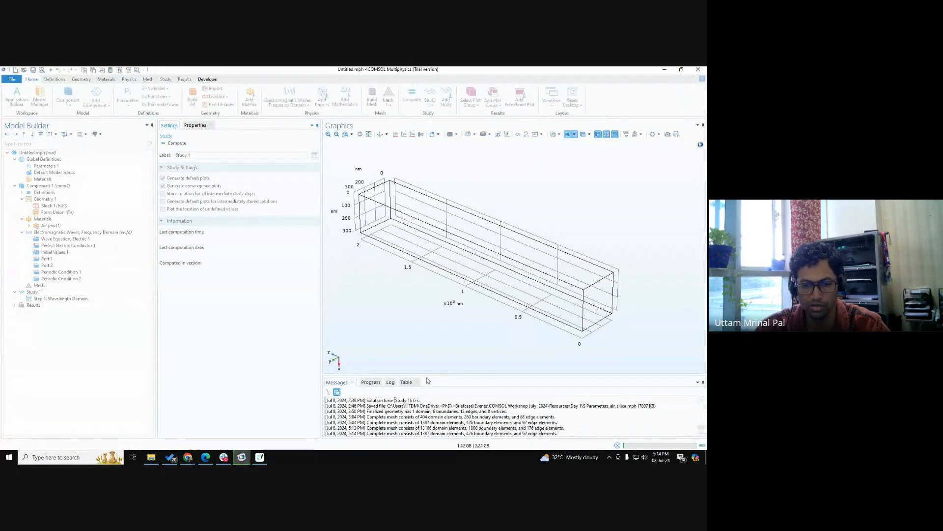
# - Enlarge the message log and highlight the number of degrees of freedom solved for in Study 1
pyautogui.moveTo(428, 374); pyautogui.dragTo(428, 338)
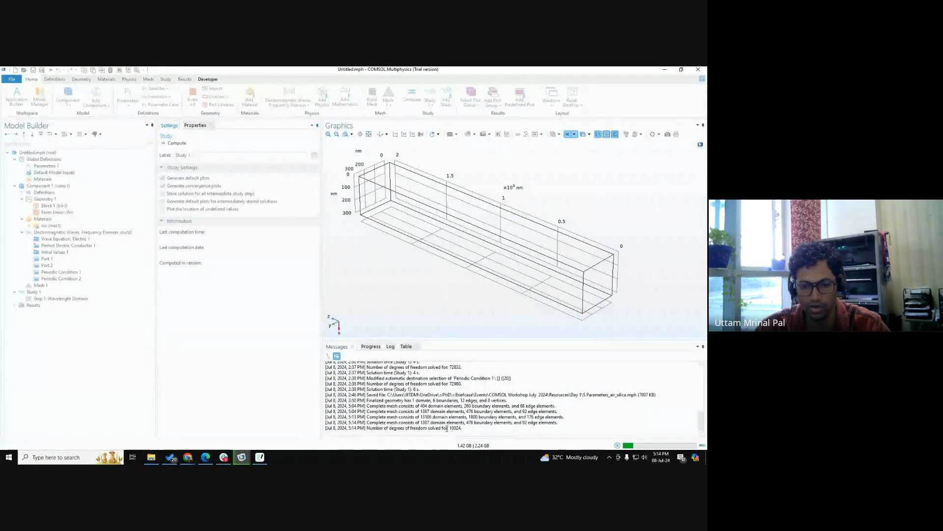
pyautogui.moveTo(450, 428); pyautogui.dragTo(462, 427)
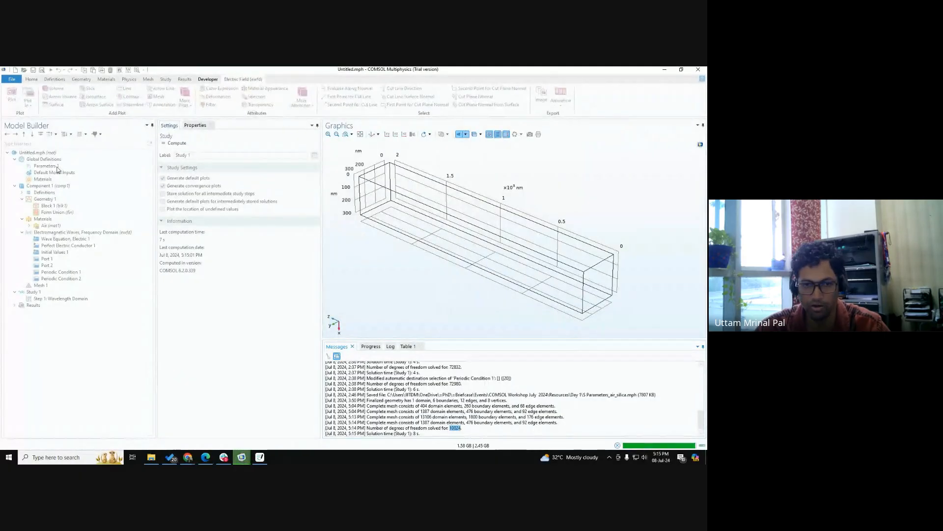
pyautogui.click(452, 432)
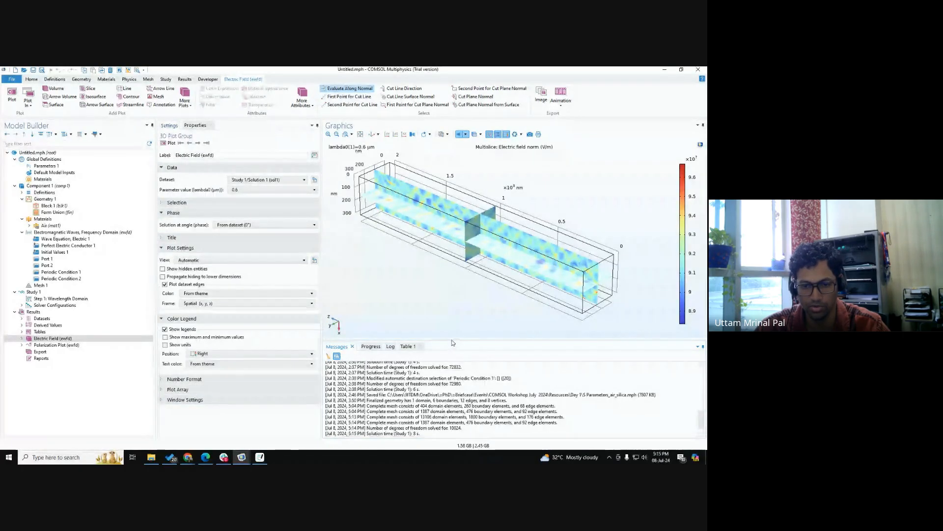
# - Enlarge the graphics area again, show the electric field plot in the default 3D view and look back through the message log
pyautogui.moveTo(453, 338); pyautogui.dragTo(453, 377)
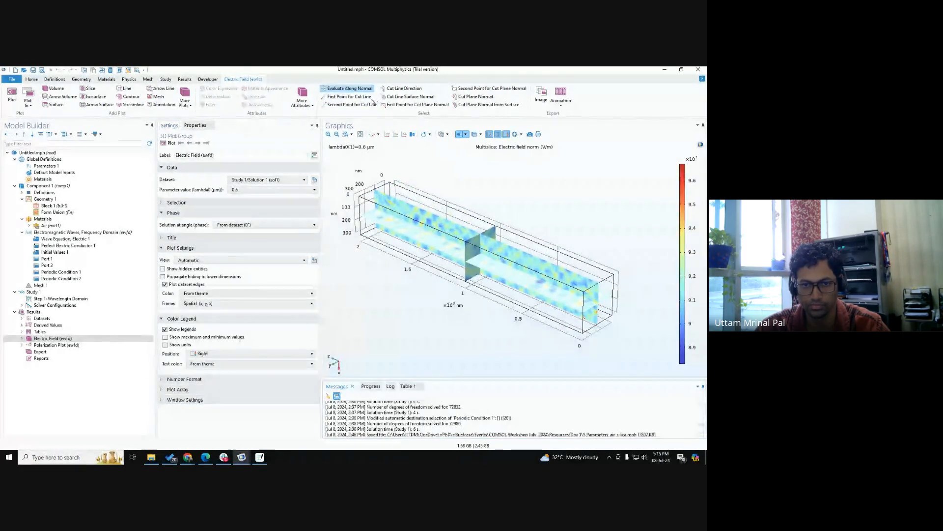
pyautogui.click(372, 134)
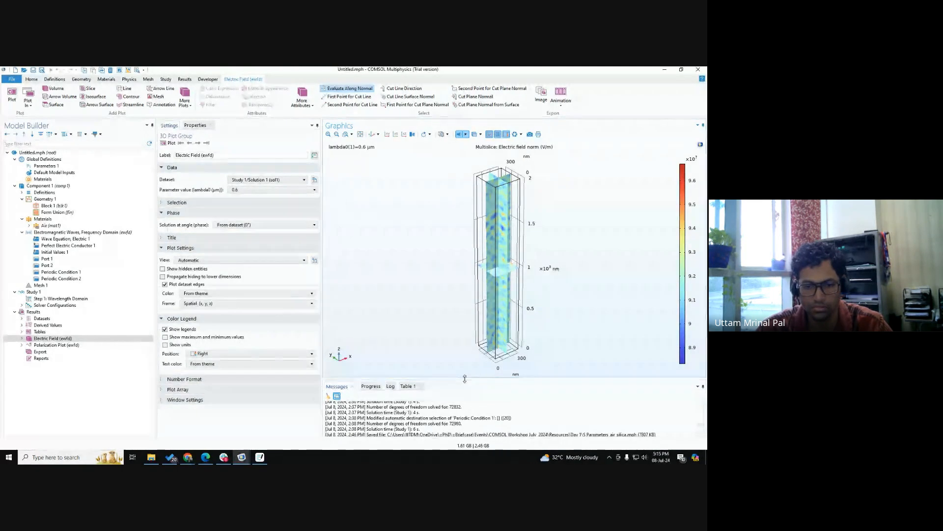
pyautogui.moveTo(467, 378); pyautogui.dragTo(464, 368)
pyautogui.scroll(1, 436, 403)
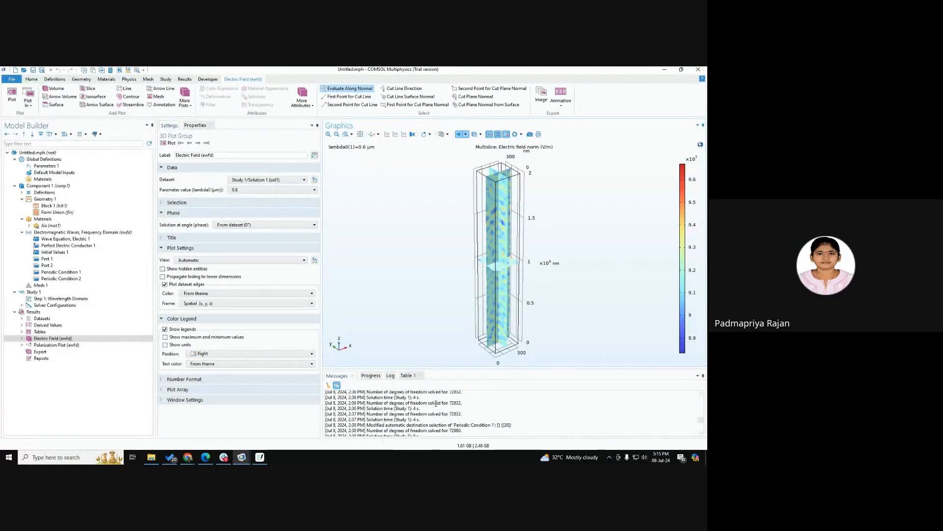
# - Switch to the Google Meet call, admit the waiting participant and return to COMSOL
pyautogui.hotkey('alt', 'Tab')
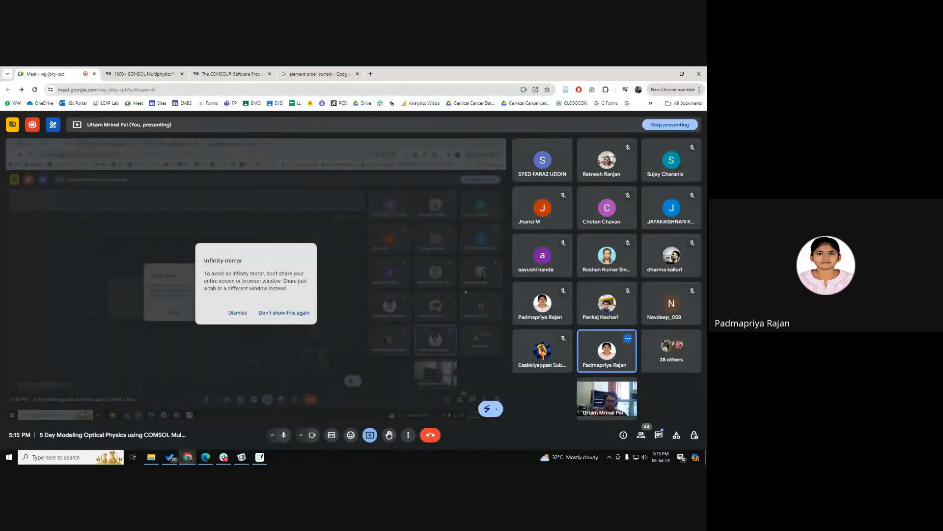
pyautogui.click(664, 74)
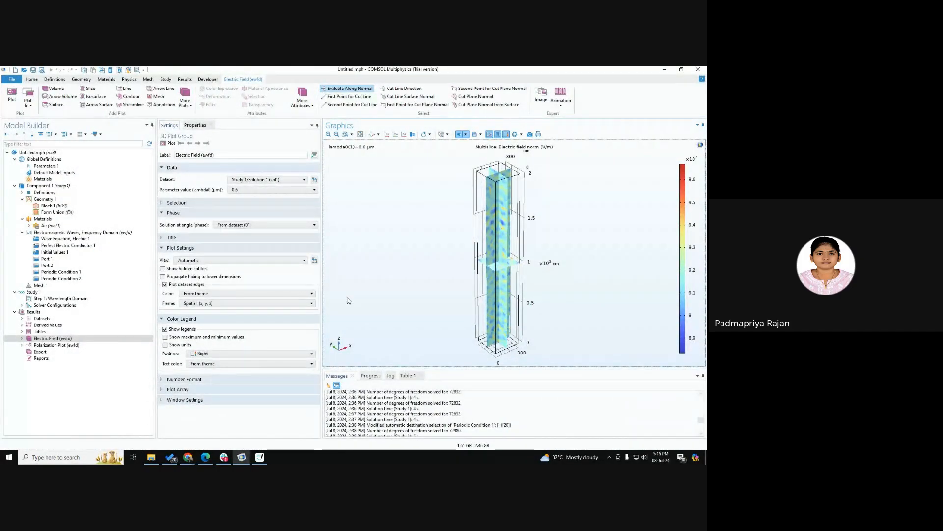
pyautogui.hotkey('alt', 'Tab')
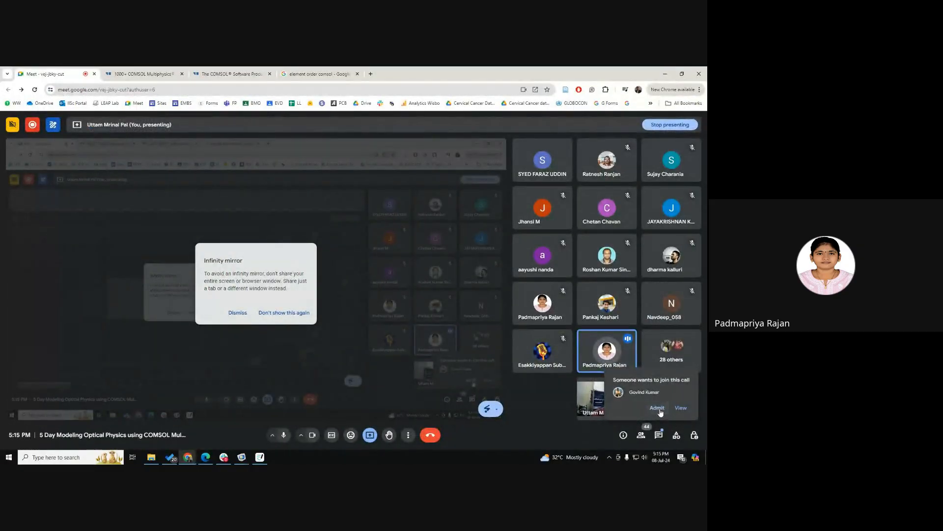
pyautogui.click(658, 408)
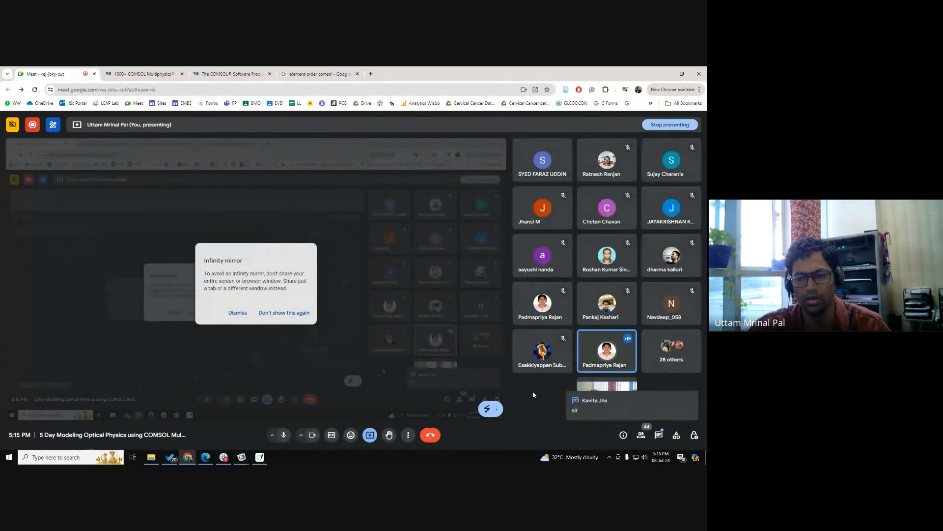
pyautogui.hotkey('alt', 'Tab')
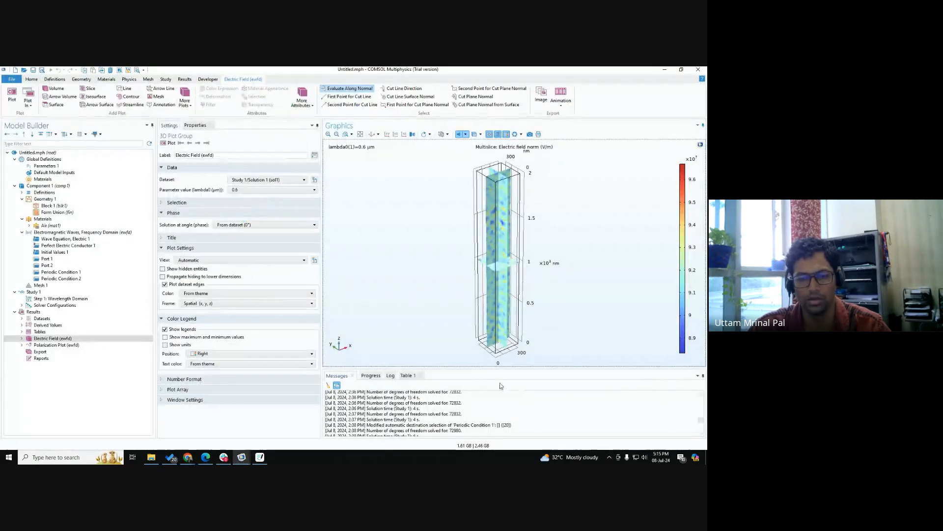
# - Switch to the Google Meet call and stop presenting the screen
pyautogui.hotkey('alt', 'Tab')
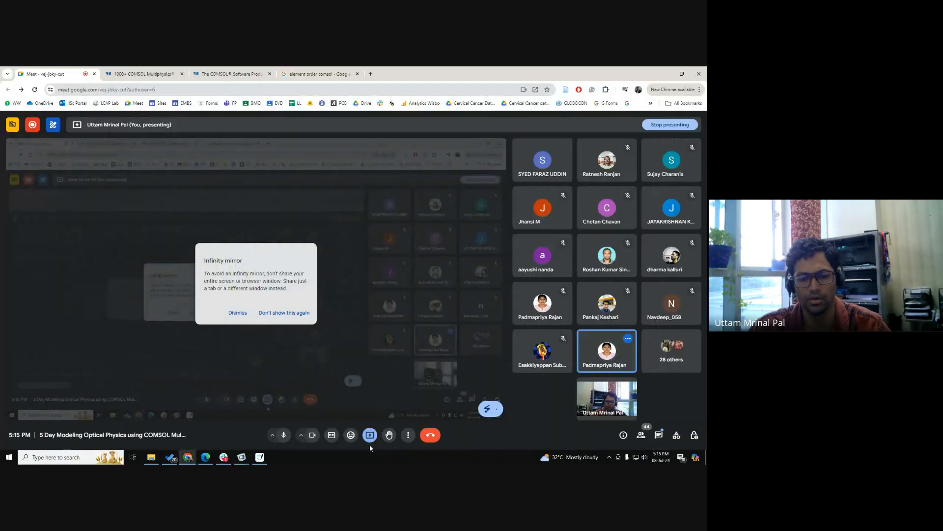
pyautogui.click(370, 434)
pyautogui.click(391, 411)
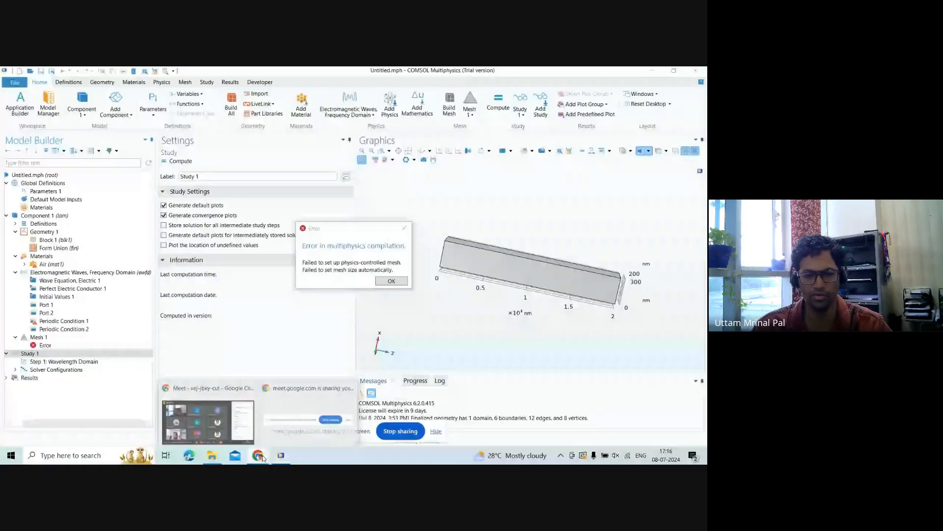
# - On the attendee's shared screen, check the Google Meet call, return to COMSOL and dismiss the multiphysics compilation error
pyautogui.click(230, 426)
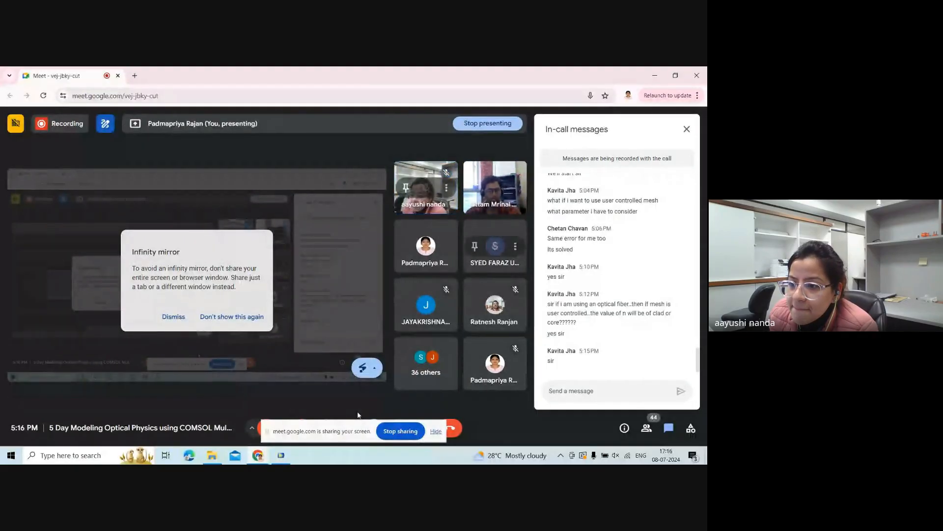
pyautogui.click(287, 456)
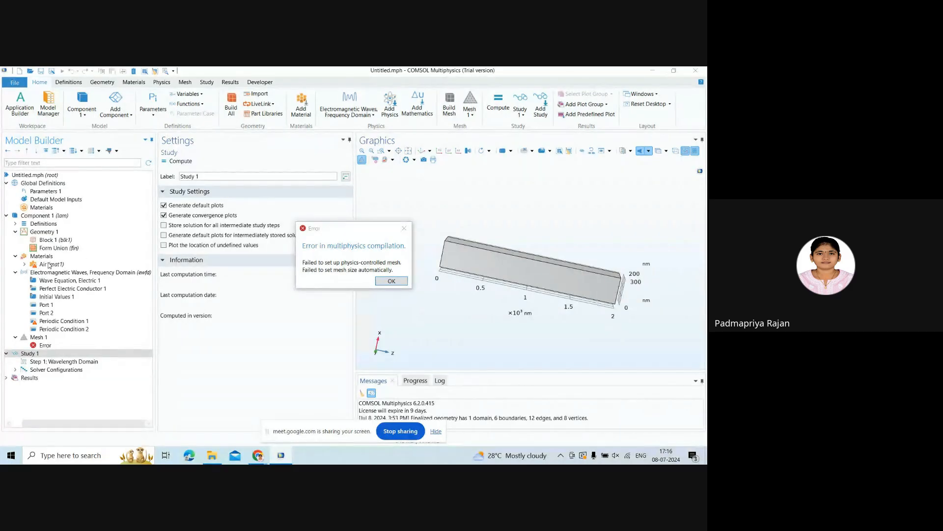
pyautogui.click(384, 284)
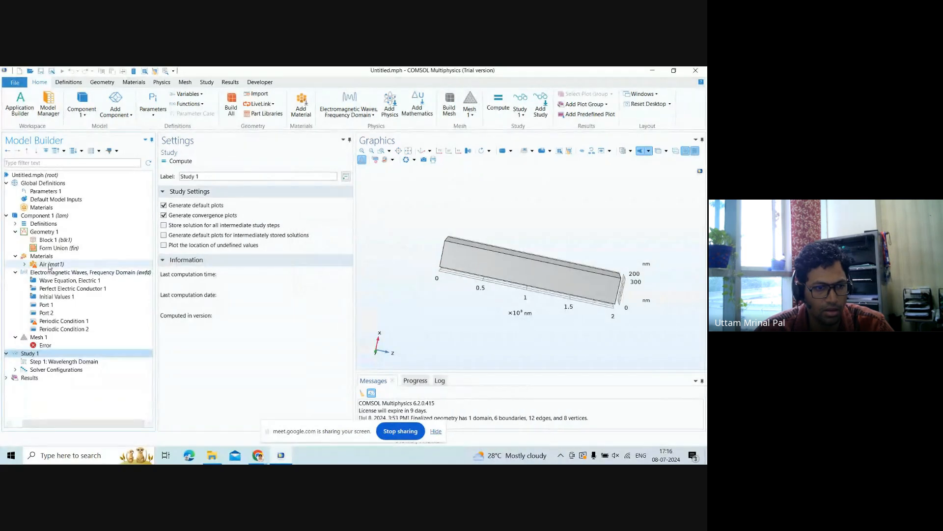
# - Open the Air material's settings and check its geometric entity level options
pyautogui.click(43, 265)
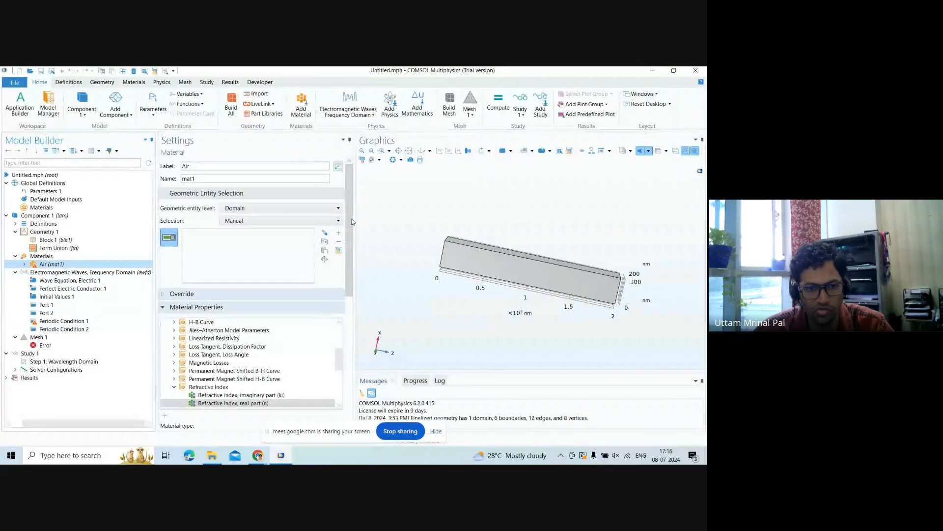
pyautogui.click(233, 179)
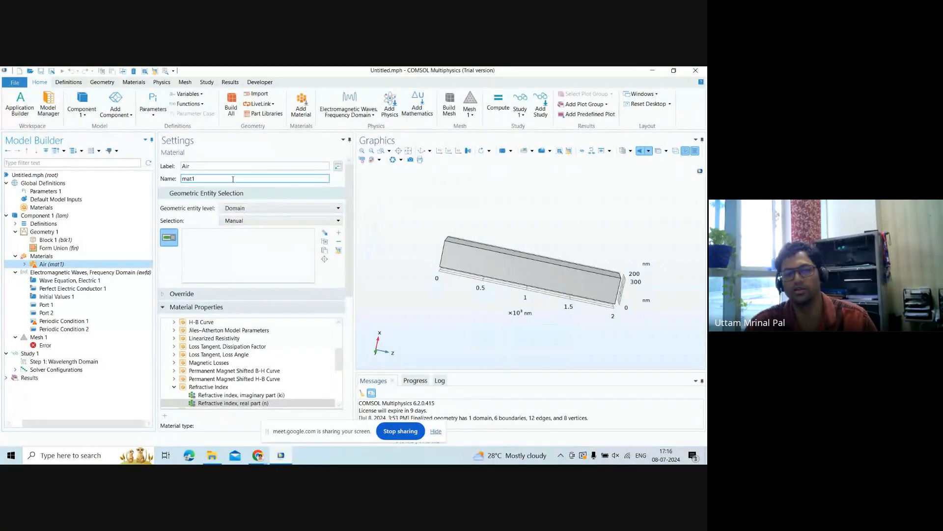
pyautogui.click(239, 208)
pyautogui.click(239, 210)
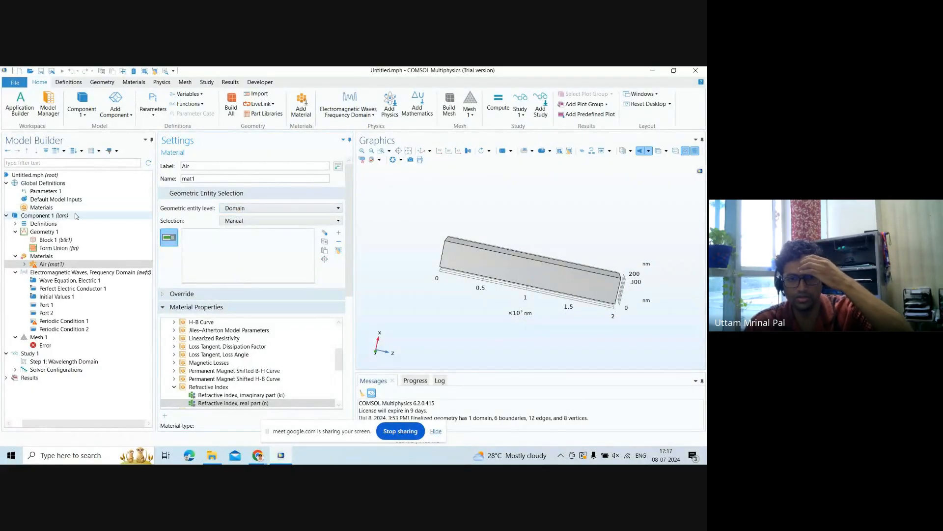
pyautogui.click(239, 208)
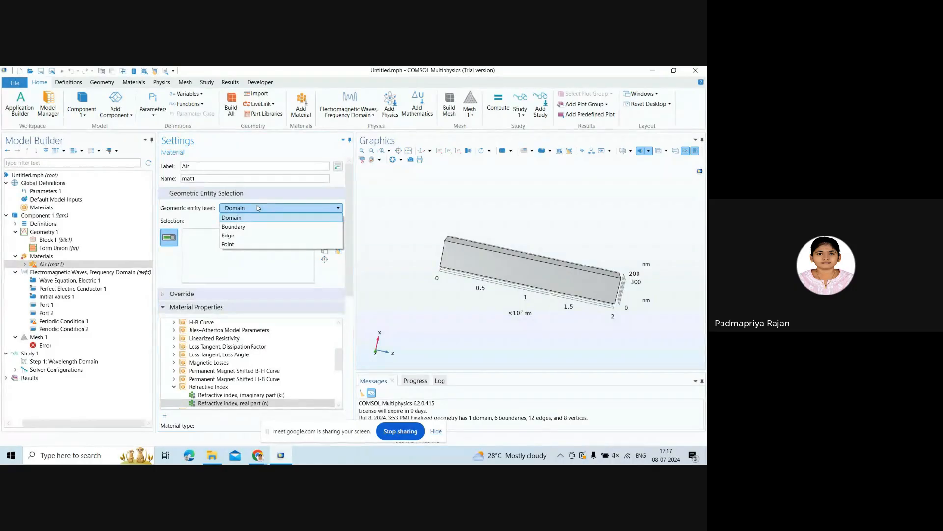
# - Open the Geometry 1 settings and turn off the grid in the graphics view
pyautogui.click(31, 234)
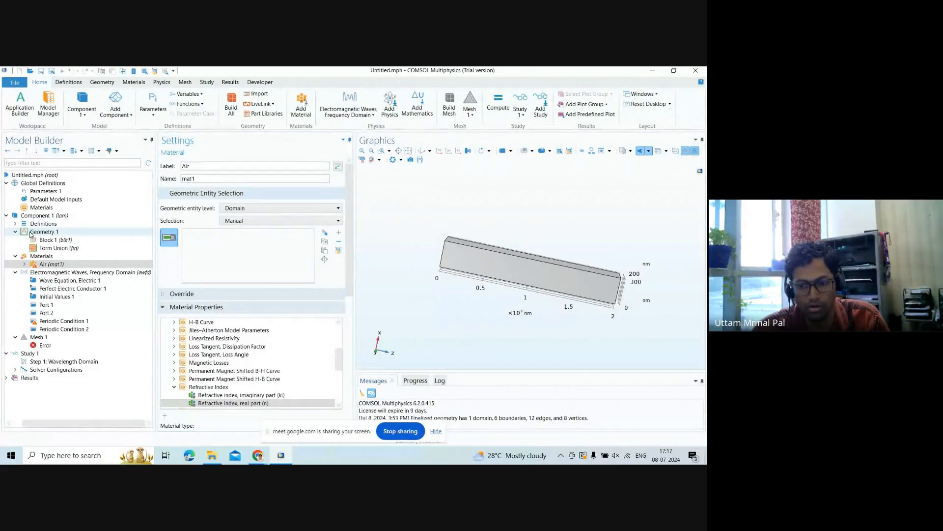
pyautogui.click(31, 234)
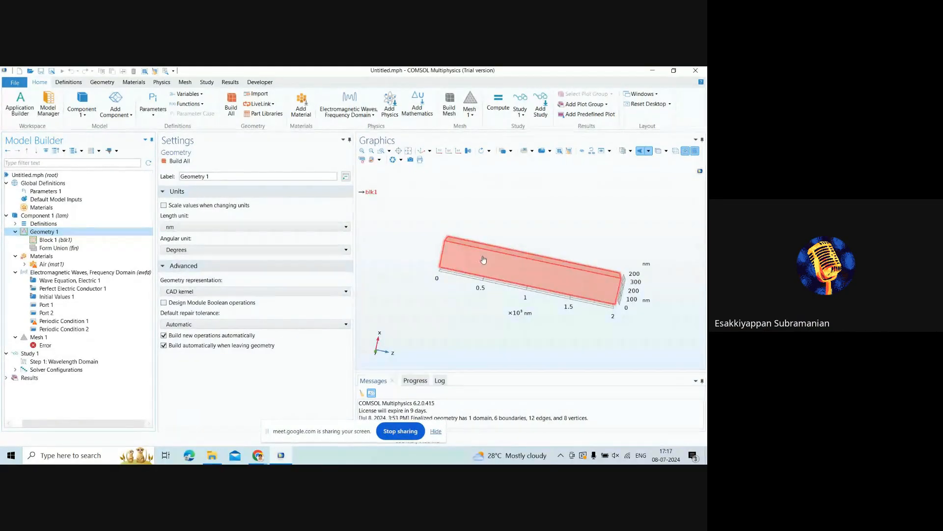
pyautogui.click(693, 154)
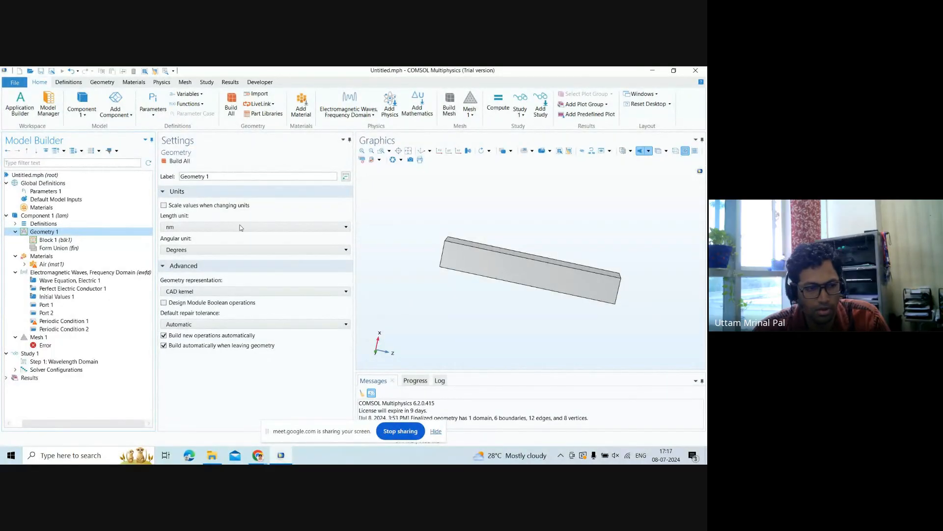
# - Assign the Air material to the block's domain, keeping the geometric entity level at Domain
pyautogui.click(55, 265)
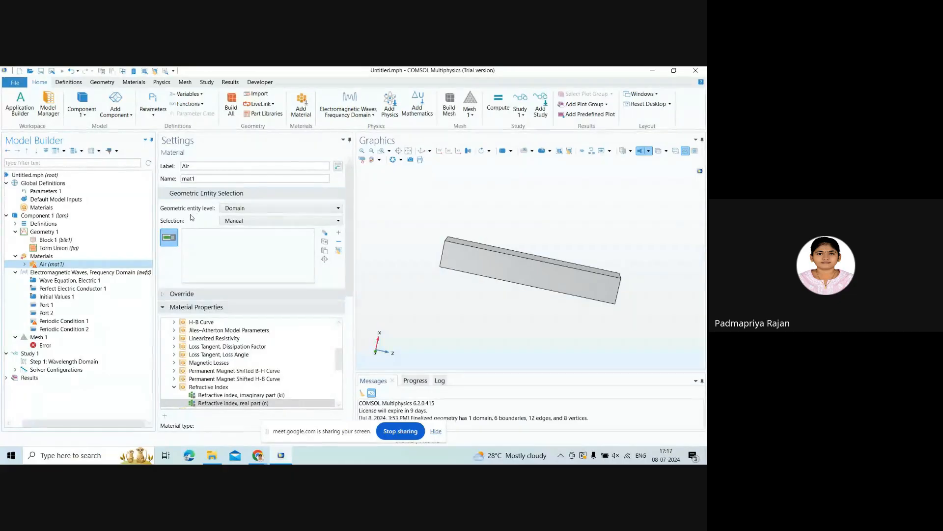
pyautogui.click(306, 213)
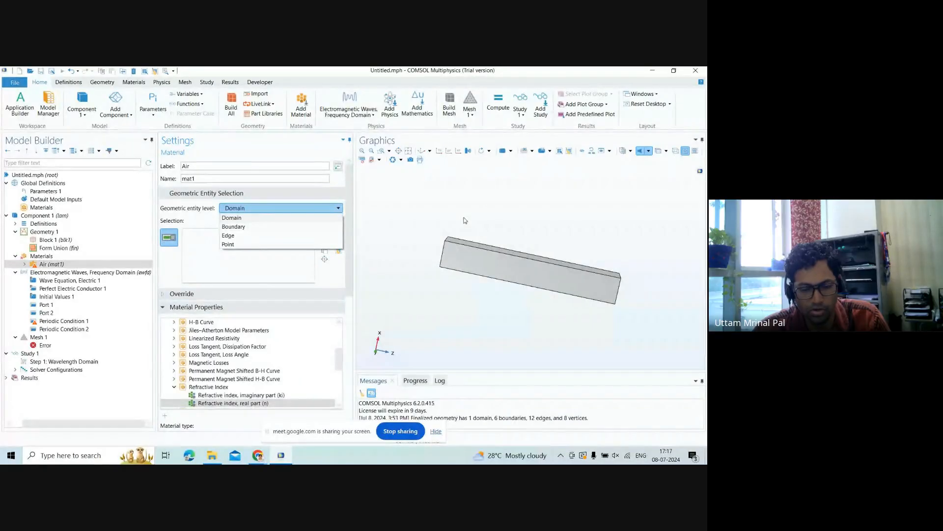
pyautogui.click(520, 270)
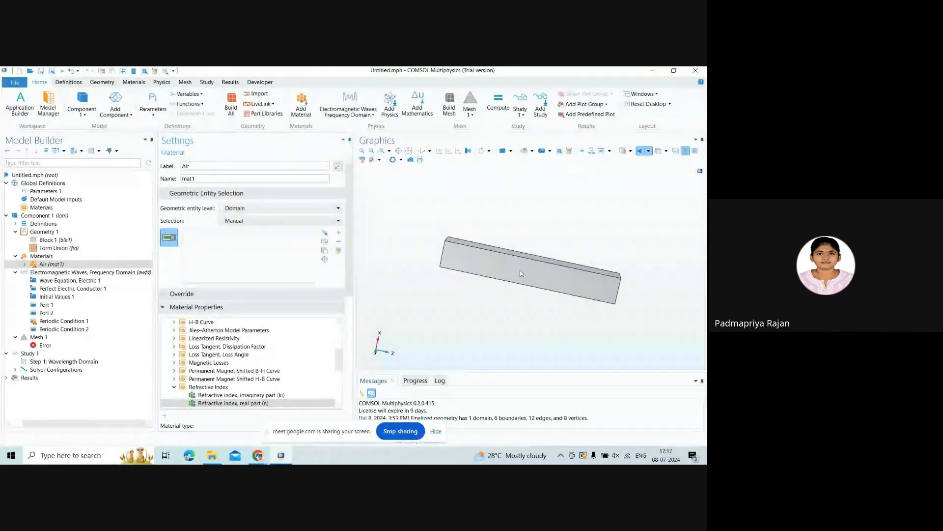
pyautogui.click(475, 264)
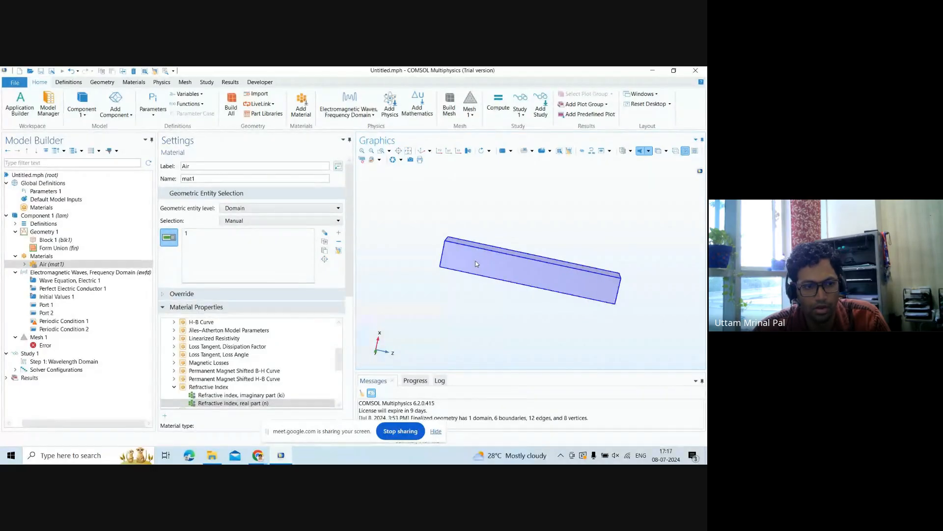
# - Repeatedly remove and re-add the block in the Air material's domain selection, ending with the block selected
pyautogui.click(476, 264)
pyautogui.click(475, 264)
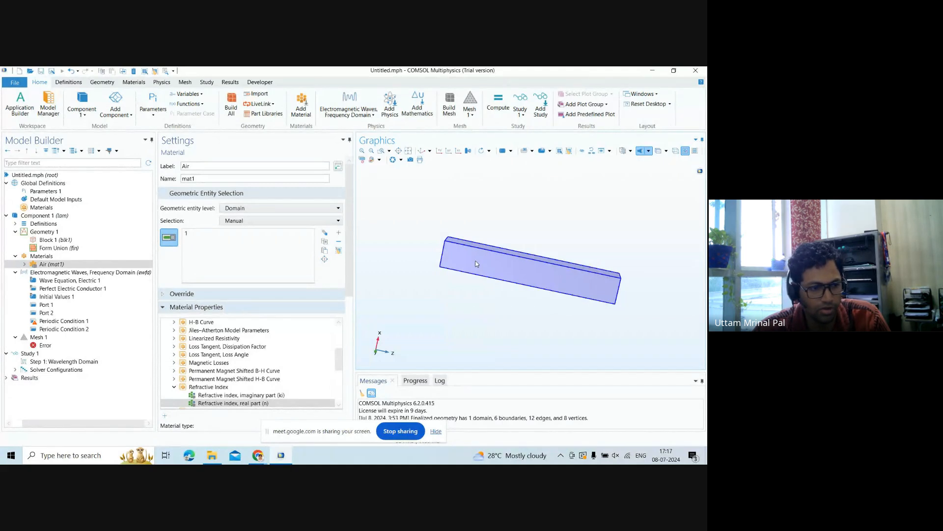
pyautogui.click(475, 264)
pyautogui.click(475, 264)
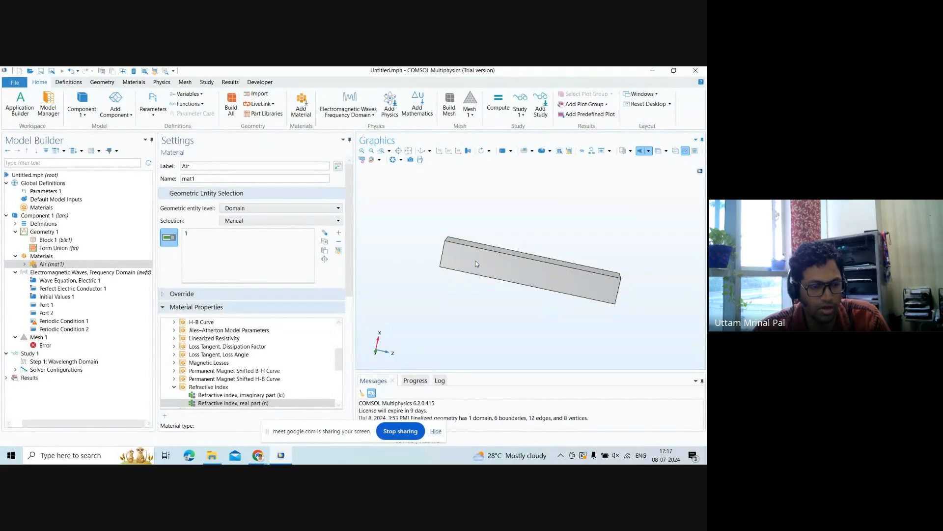
pyautogui.click(475, 264)
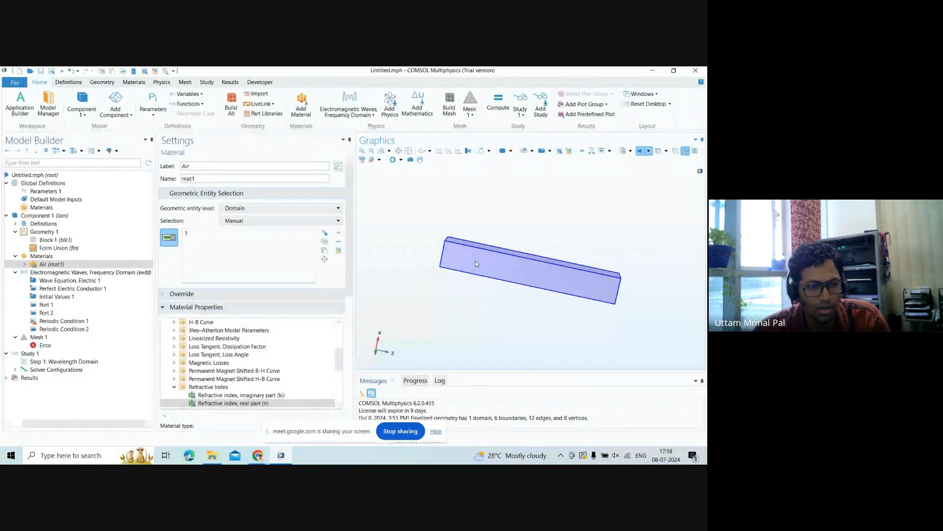
pyautogui.click(476, 264)
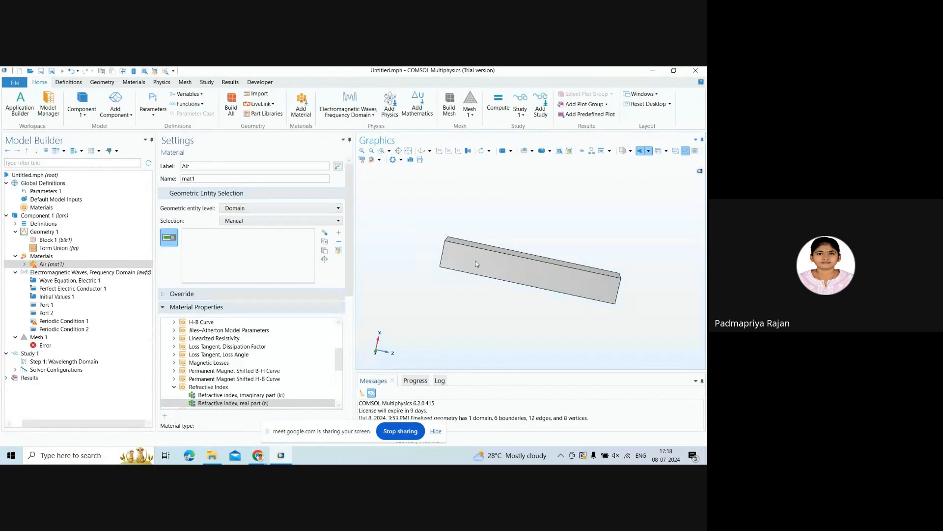
pyautogui.click(476, 264)
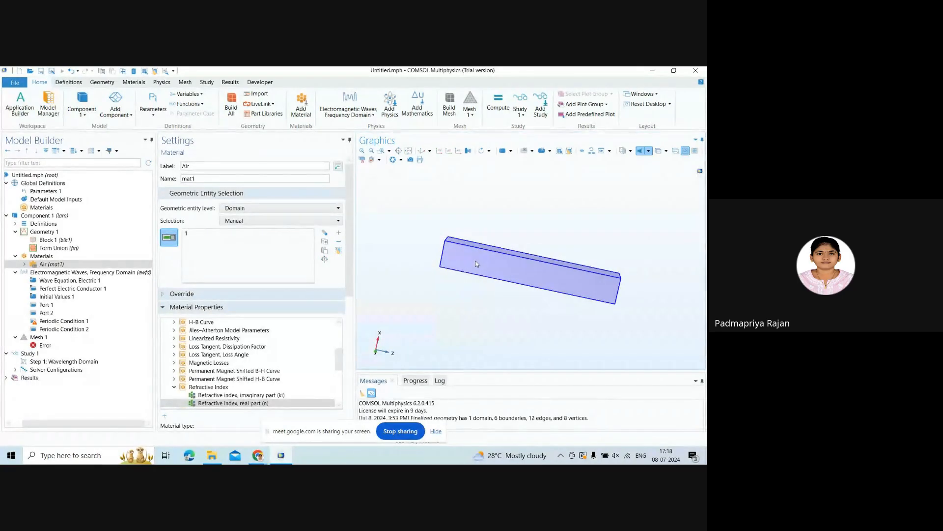
pyautogui.click(475, 264)
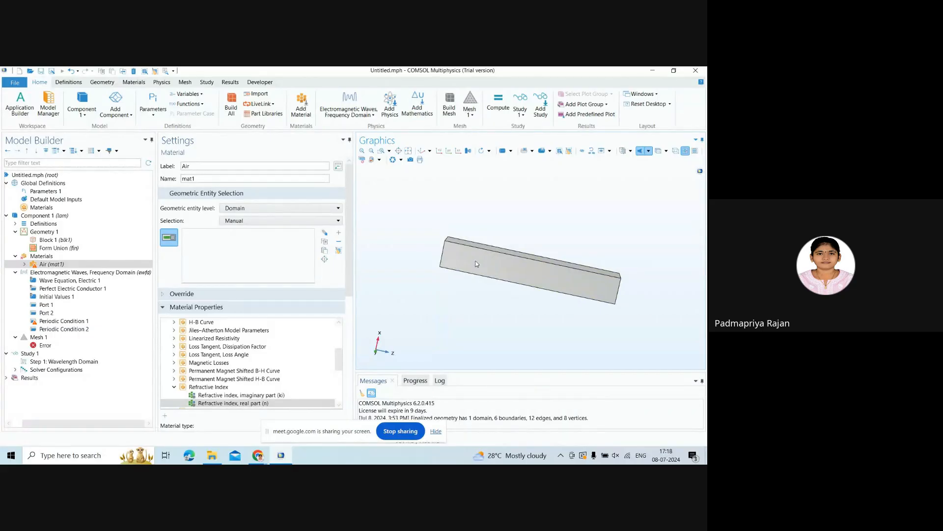
pyautogui.rightClick(476, 263)
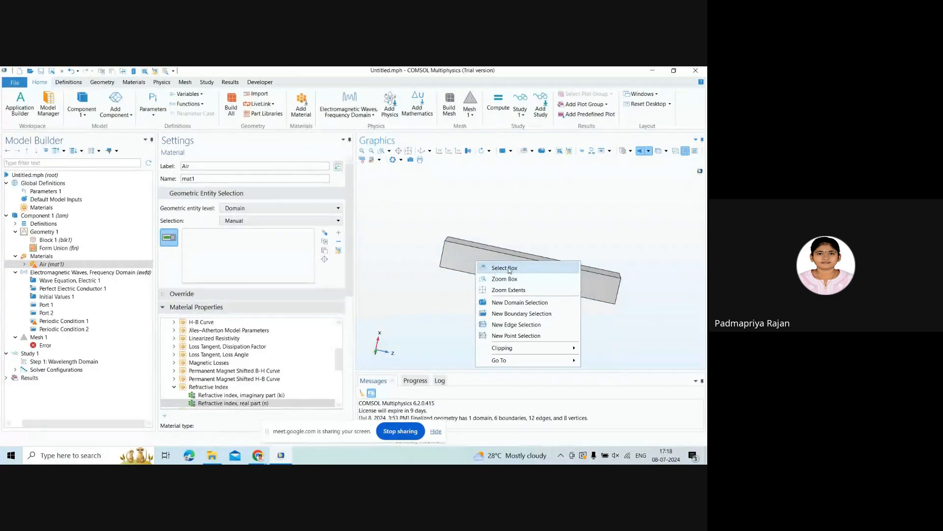
pyautogui.click(457, 263)
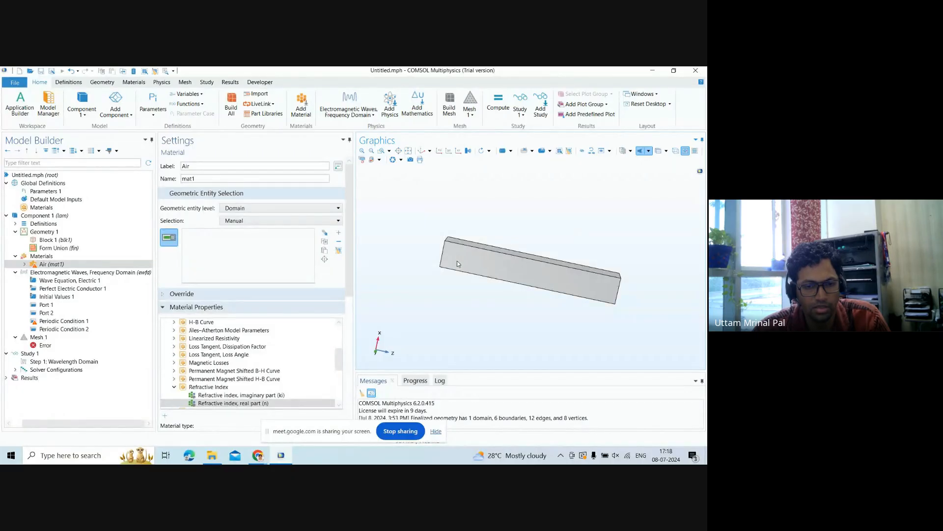
pyautogui.click(504, 255)
pyautogui.click(504, 256)
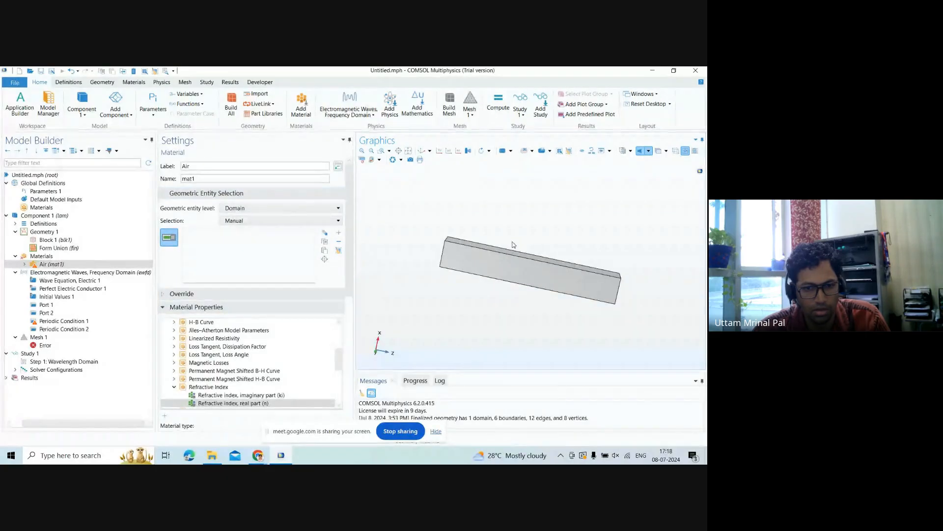
pyautogui.click(485, 279)
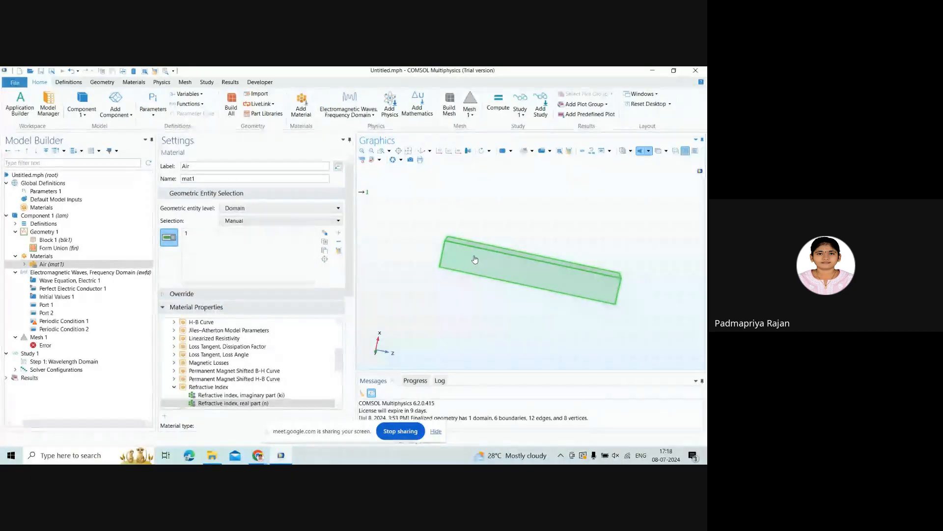
pyautogui.click(475, 259)
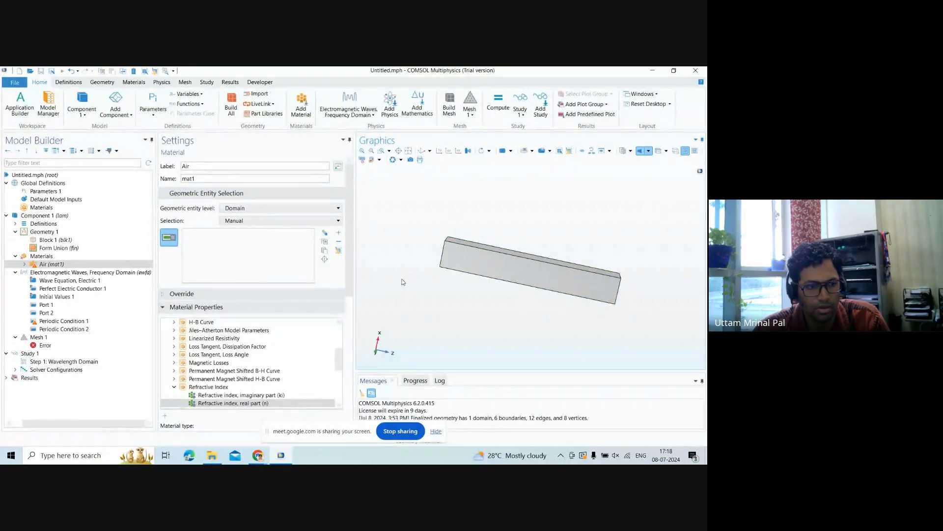
pyautogui.click(449, 251)
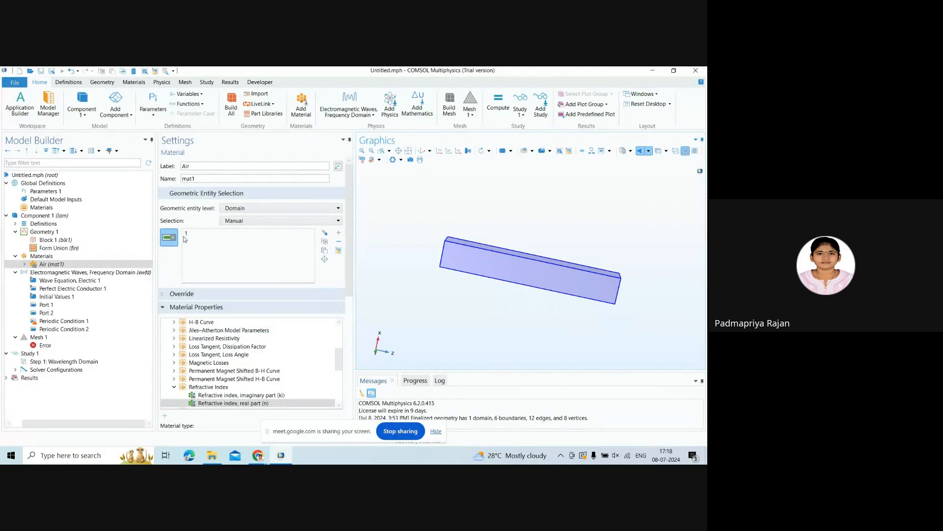
# - Open the Periodic Condition 1 settings and check the options for its boundary selection
pyautogui.click(49, 322)
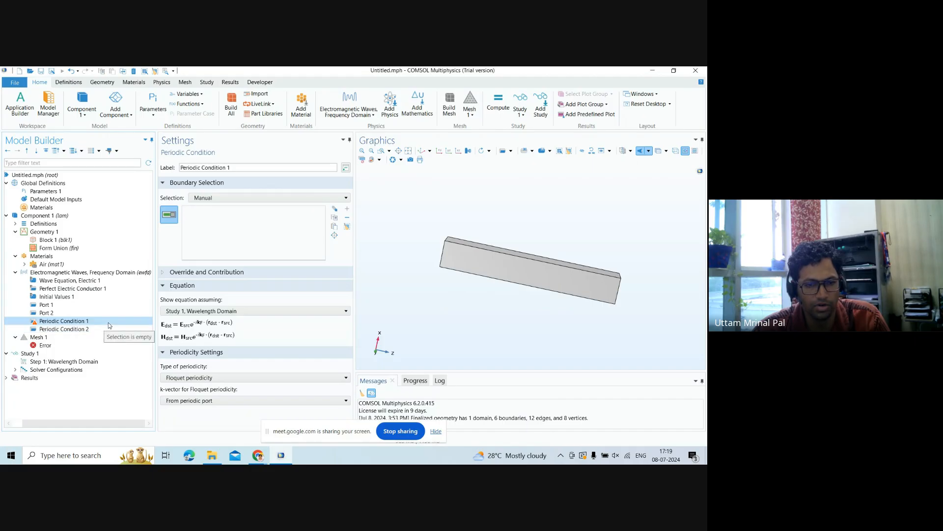
pyautogui.click(238, 197)
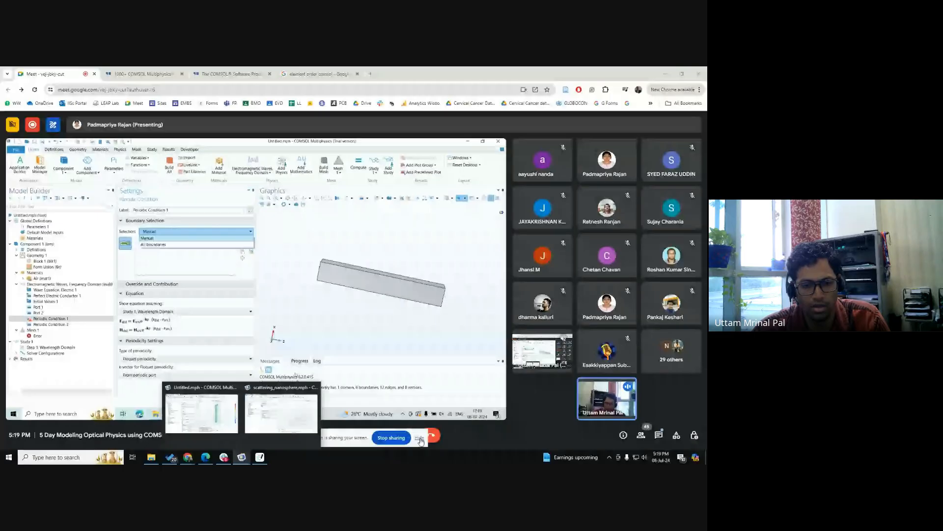
# - Switch to the presenter's own Untitled.mph model in COMSOL and inspect the boundaries assigned to Periodic Condition 1 and Periodic Condition 2
pyautogui.click(420, 439)
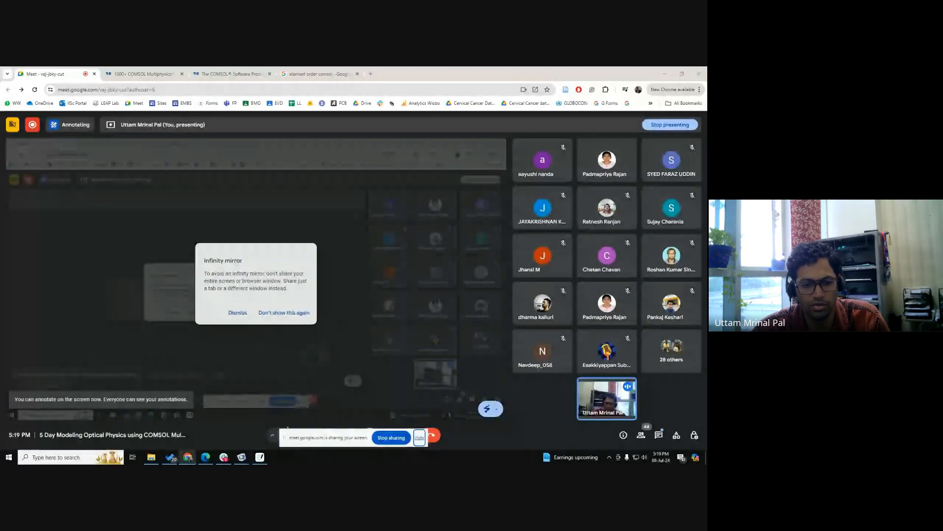
pyautogui.moveTo(244, 457)
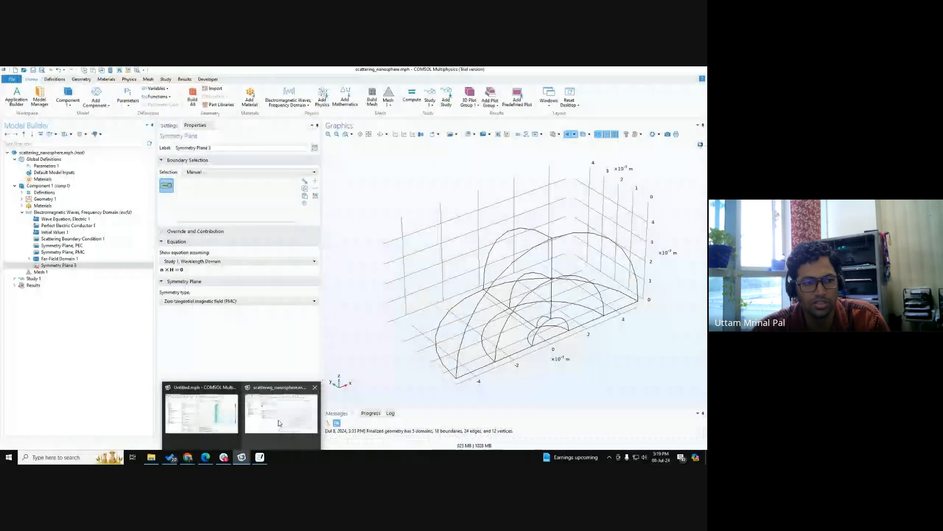
pyautogui.click(202, 413)
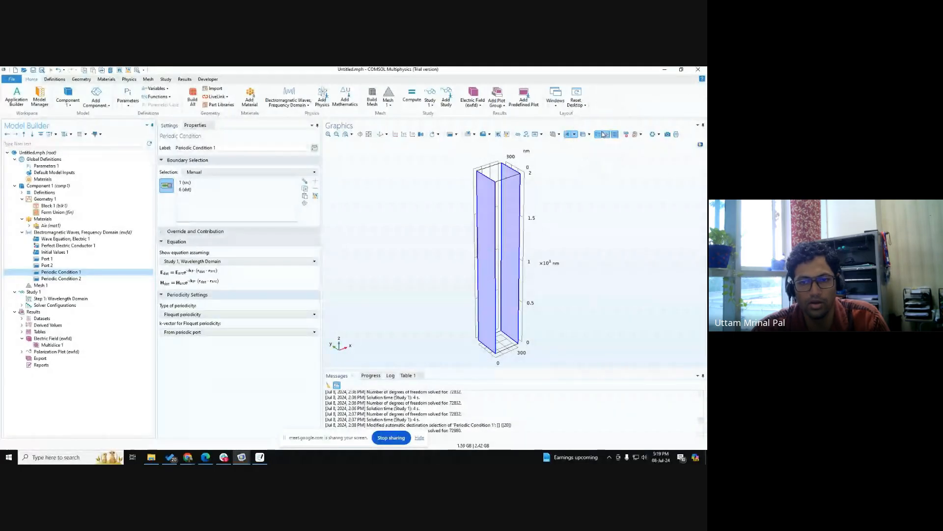
pyautogui.moveTo(515, 278); pyautogui.dragTo(572, 274)
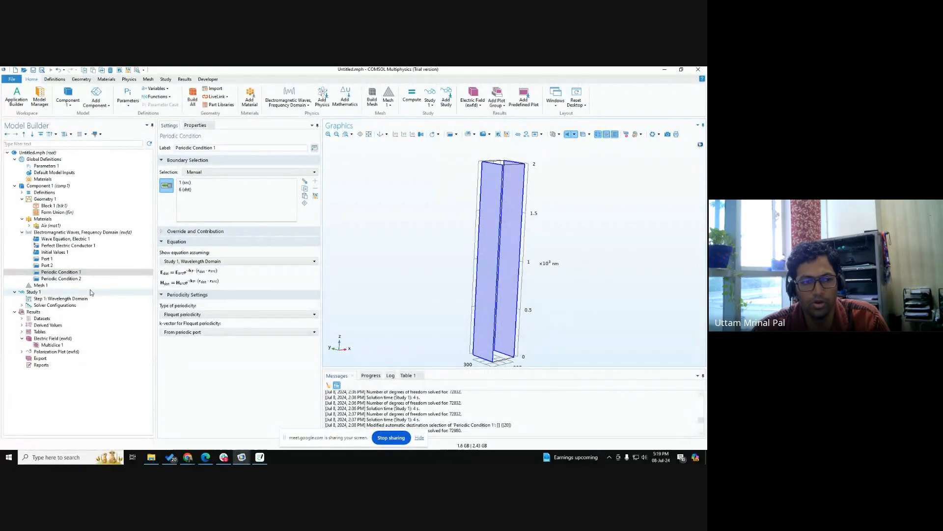
pyautogui.click(79, 279)
pyautogui.moveTo(486, 315); pyautogui.dragTo(512, 282)
# - Open the Study 1 settings and enlarge the graphics area by shrinking the message log
pyautogui.click(33, 292)
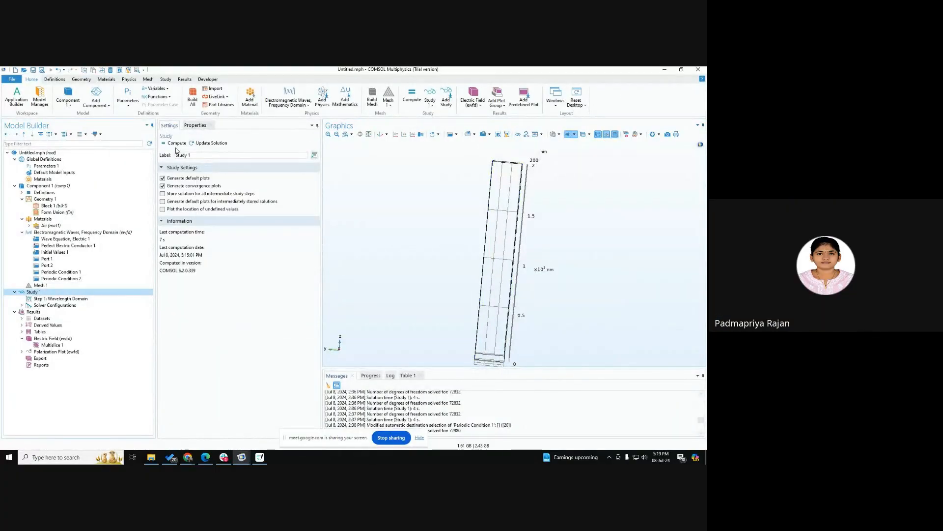
pyautogui.click(245, 356)
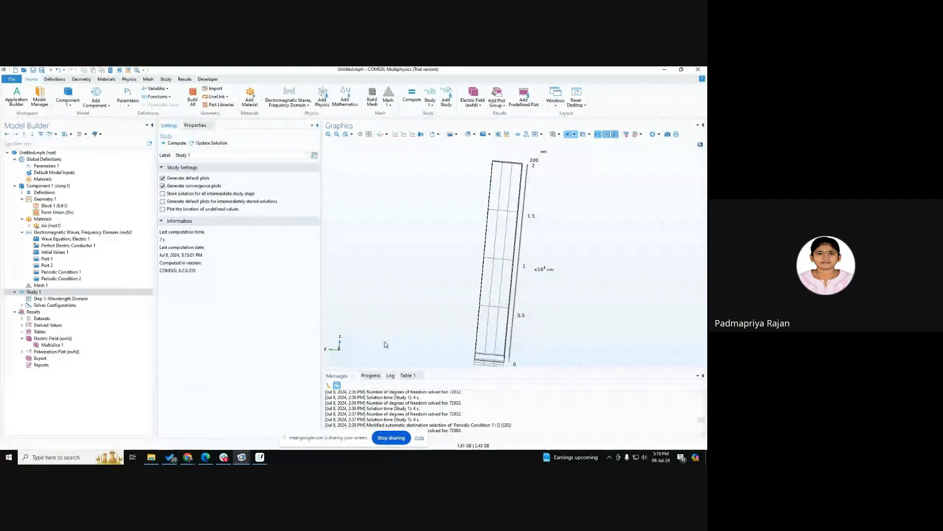
pyautogui.moveTo(429, 372); pyautogui.dragTo(429, 387)
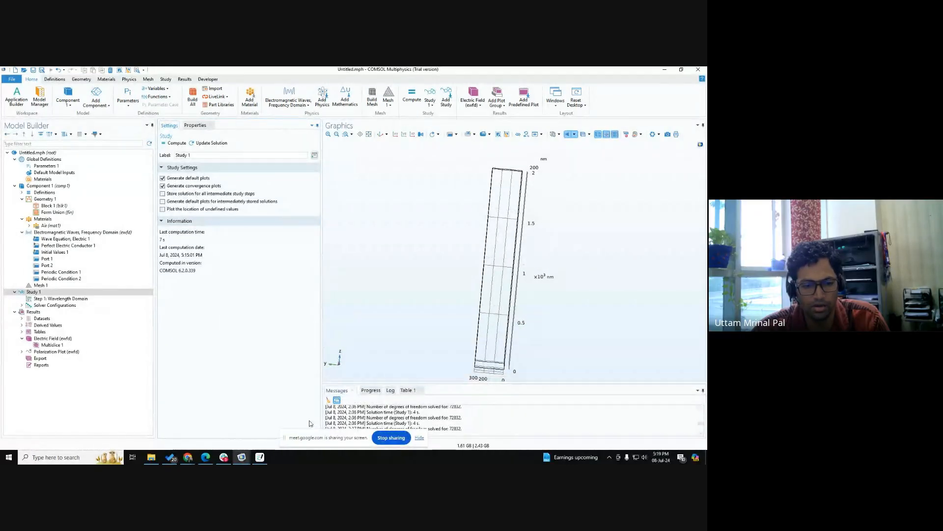
# - Switch to the Google Meet call and stop presenting the screen
pyautogui.moveTo(187, 457)
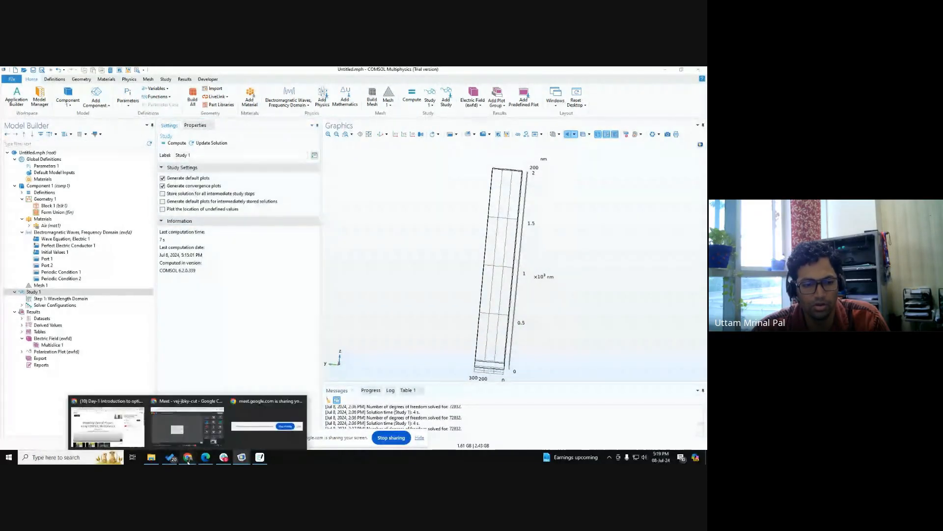
pyautogui.click(177, 429)
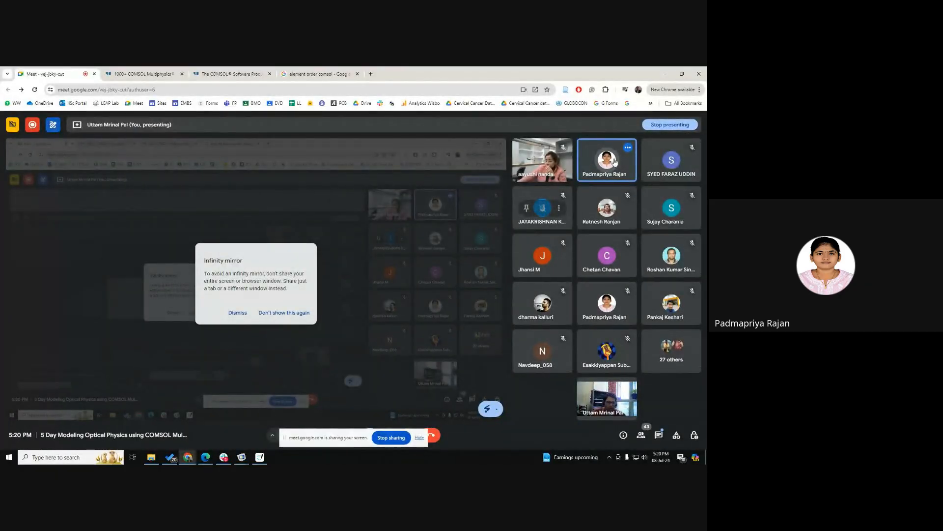
pyautogui.click(669, 124)
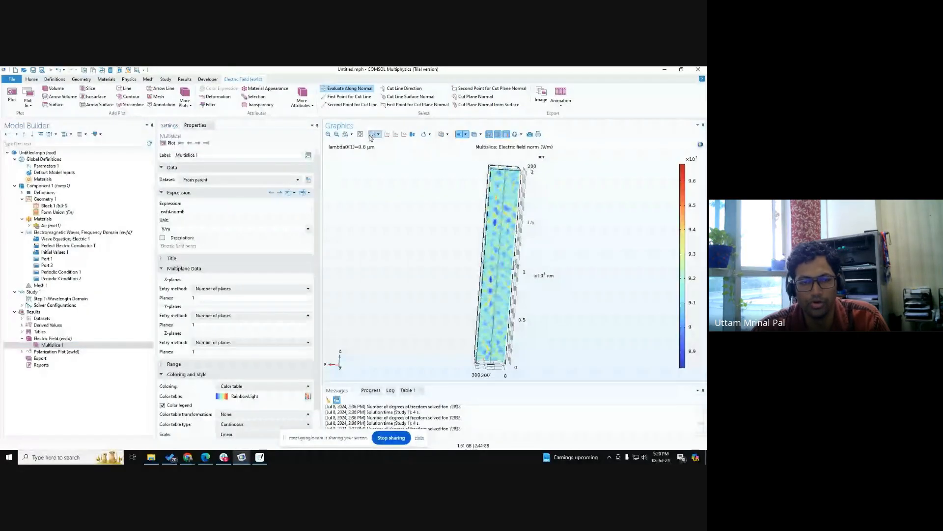
# - Set the Multislice 1 expression to ewfd.Ex in the Electric Field (ewfd) plot group and plot the x-component
pyautogui.click(52, 346)
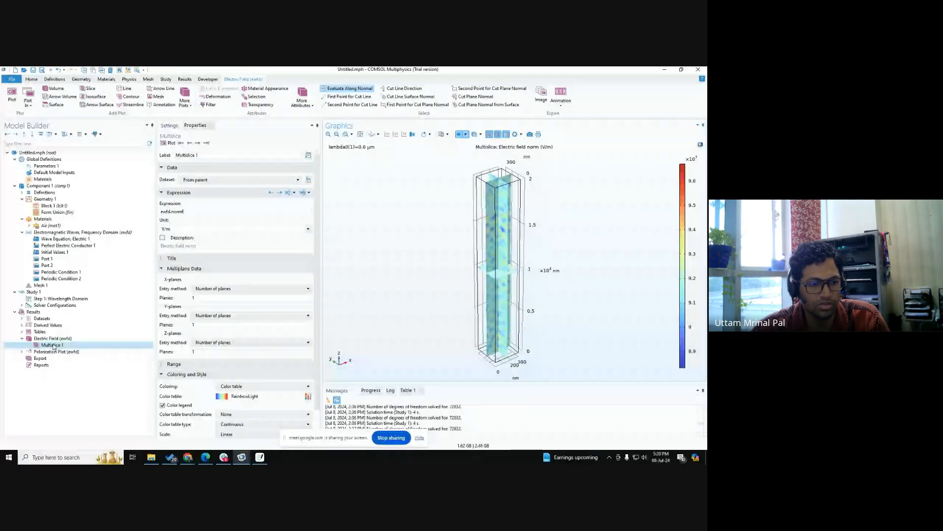
pyautogui.click(55, 339)
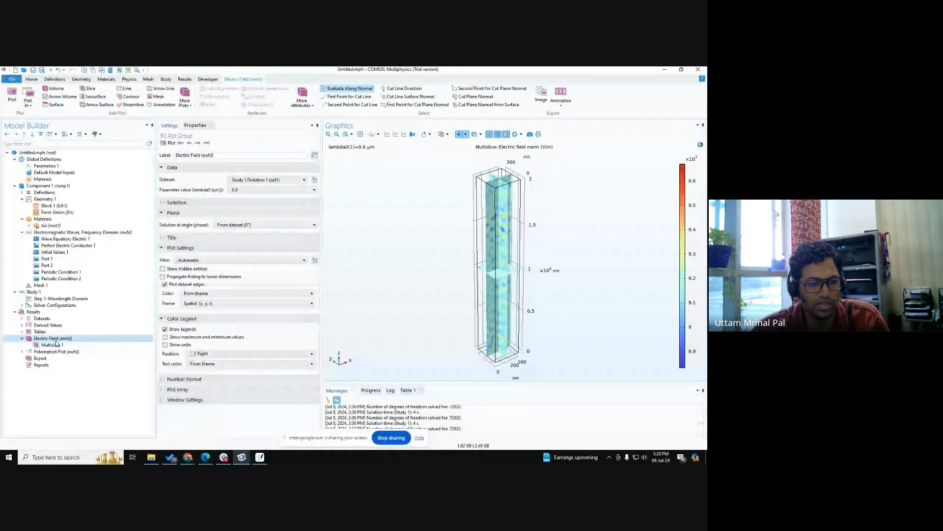
pyautogui.click(55, 345)
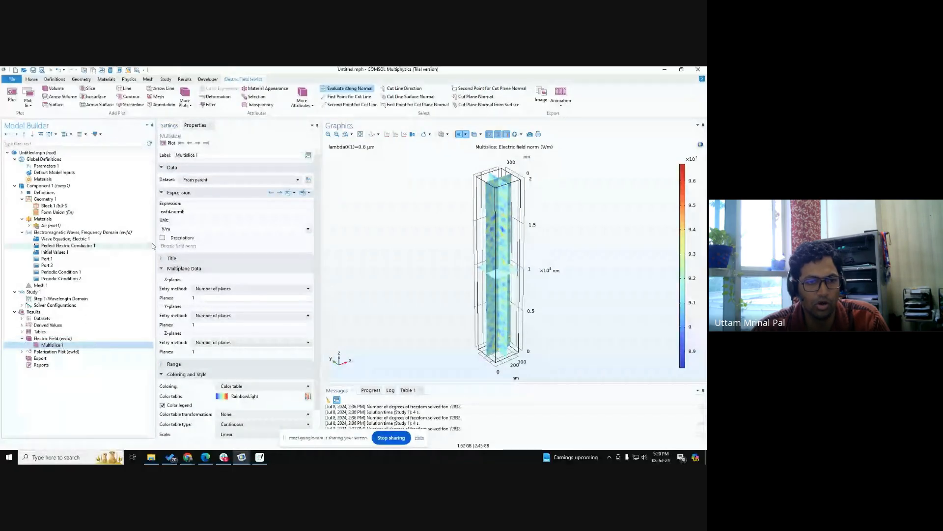
pyautogui.click(173, 211)
pyautogui.moveTo(173, 211); pyautogui.dragTo(209, 208)
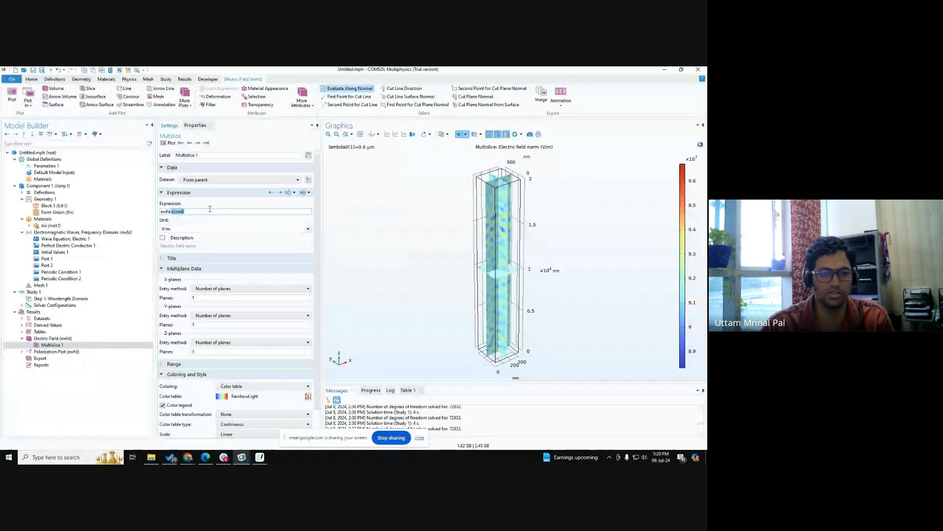
pyautogui.write('E')
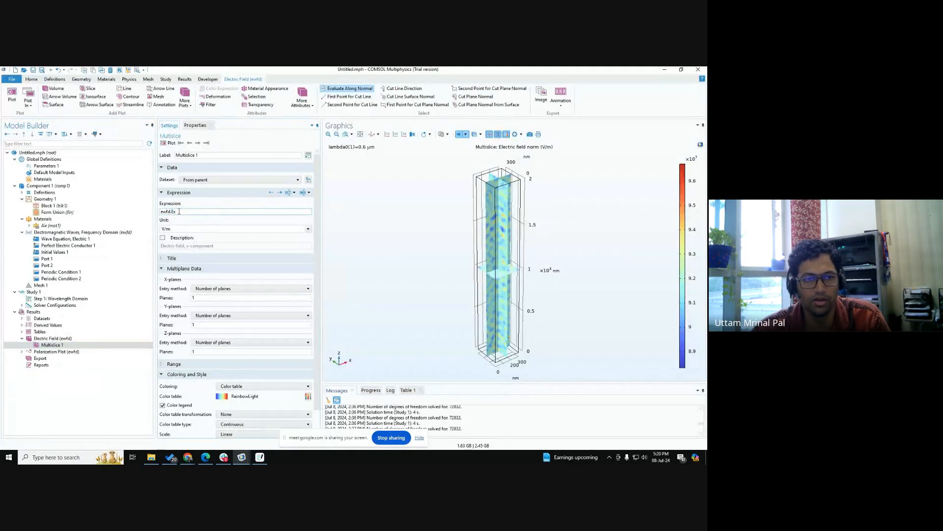
pyautogui.click(170, 142)
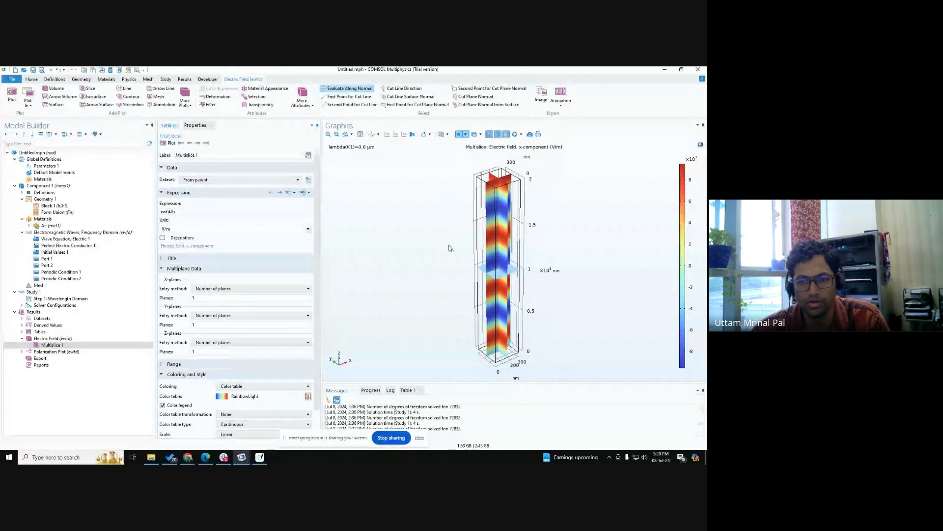
pyautogui.moveTo(449, 231); pyautogui.dragTo(446, 236)
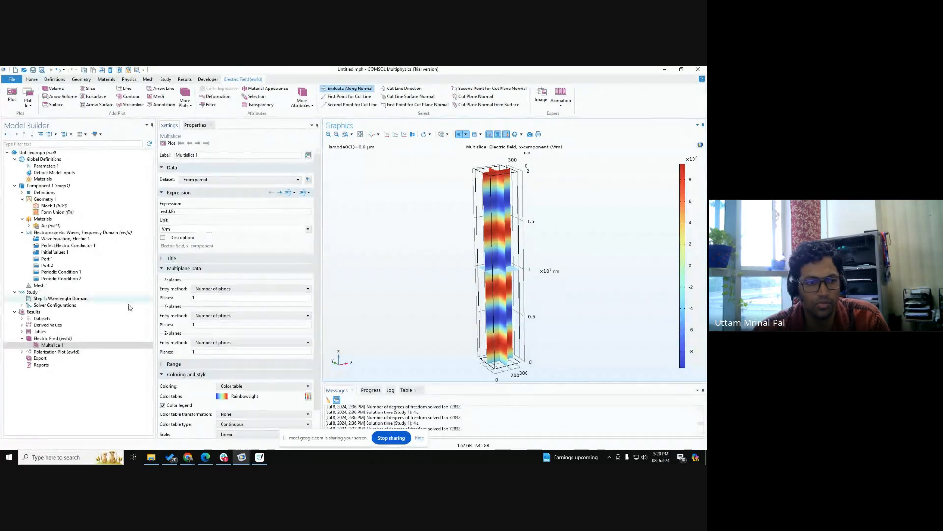
# - Review the Multislice 1 expression and its field plot under Electric Field (ewfd), and stop sharing the screen
pyautogui.click(71, 346)
pyautogui.click(70, 346)
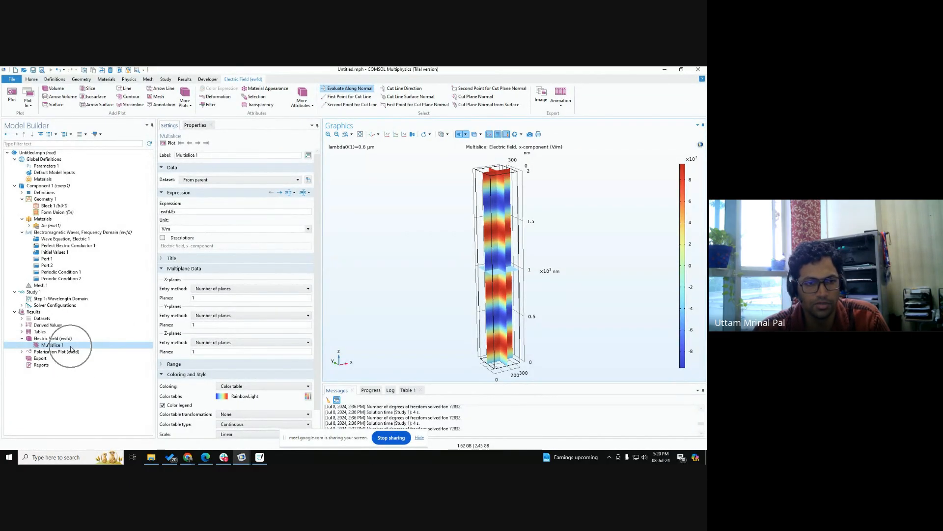
pyautogui.click(43, 338)
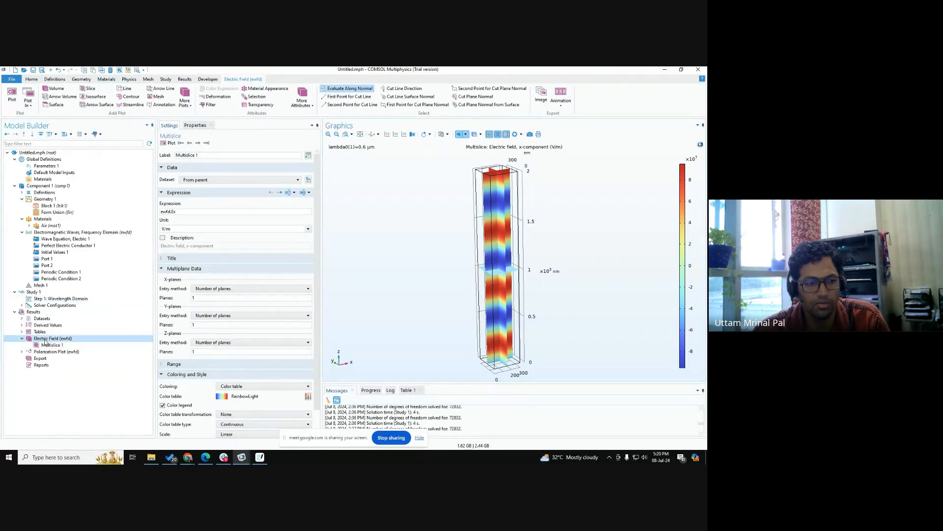
pyautogui.click(46, 345)
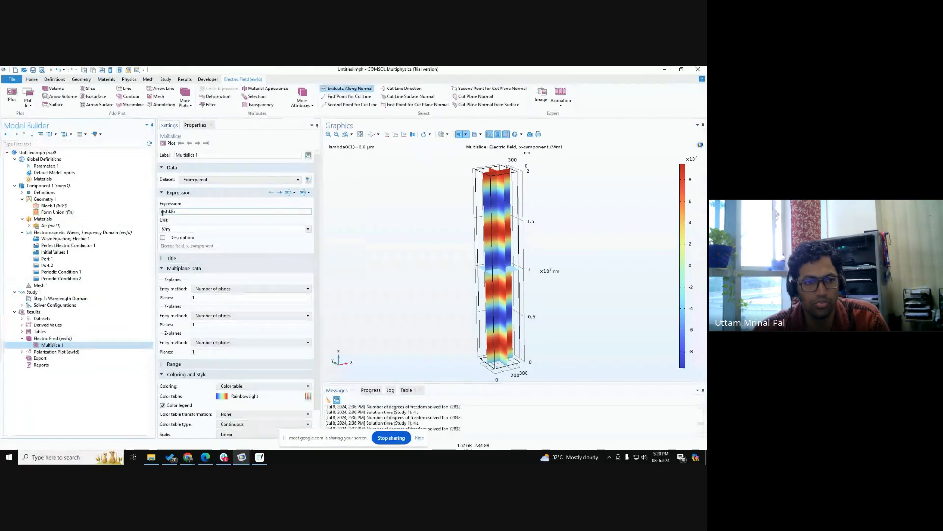
pyautogui.tripleClick(190, 210)
pyautogui.click(189, 209)
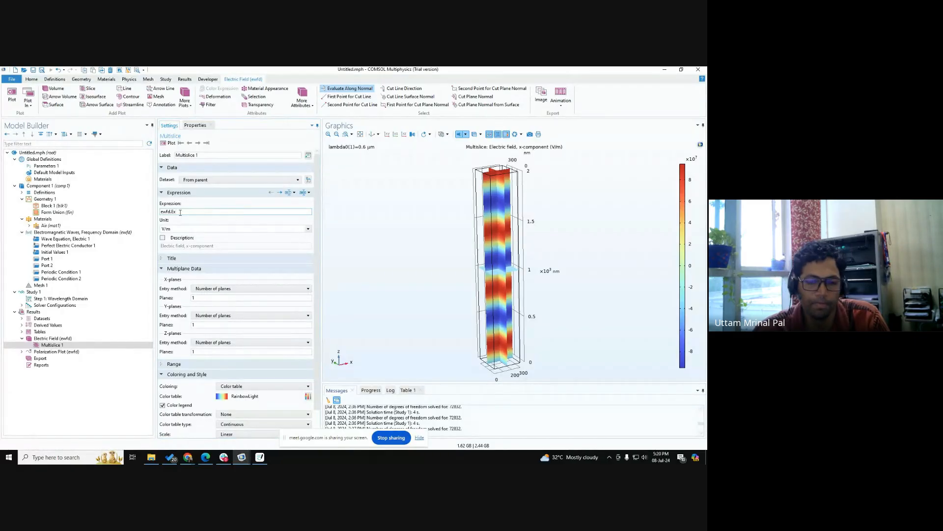
pyautogui.moveTo(480, 255); pyautogui.dragTo(491, 253)
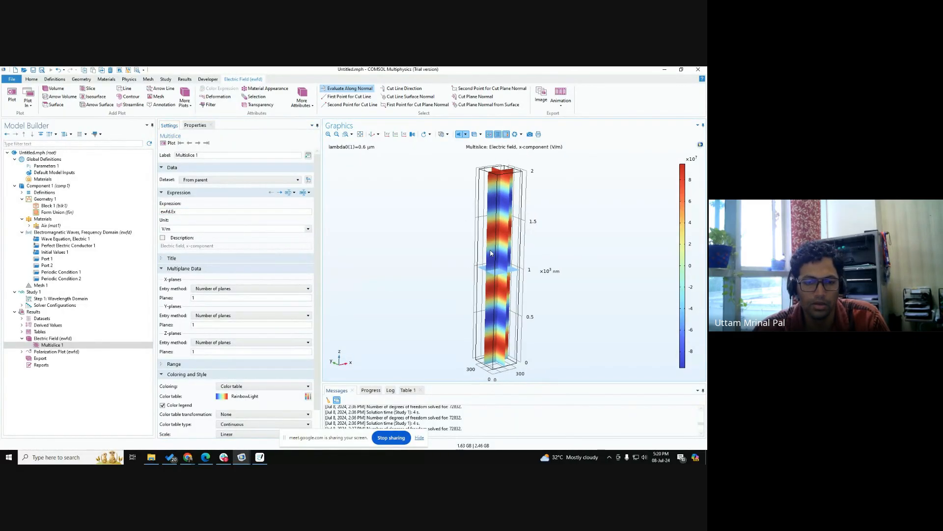
pyautogui.click(391, 438)
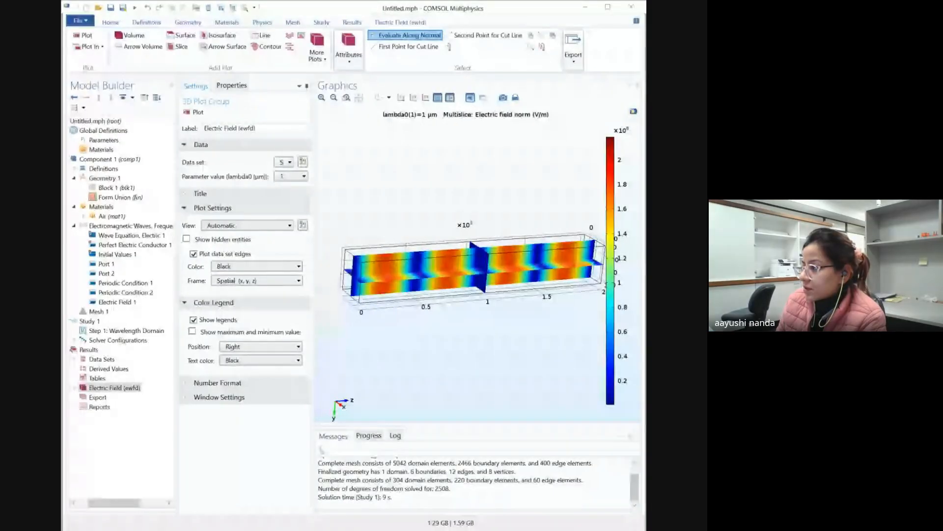
# - In the attendee's shared model, examine the electric field norm plot and the Electric Field (ewfd) plot group settings
pyautogui.moveTo(422, 269)
pyautogui.mouseDown()
pyautogui.moveTo(424, 285)
pyautogui.moveTo(421, 269)
pyautogui.mouseUp()
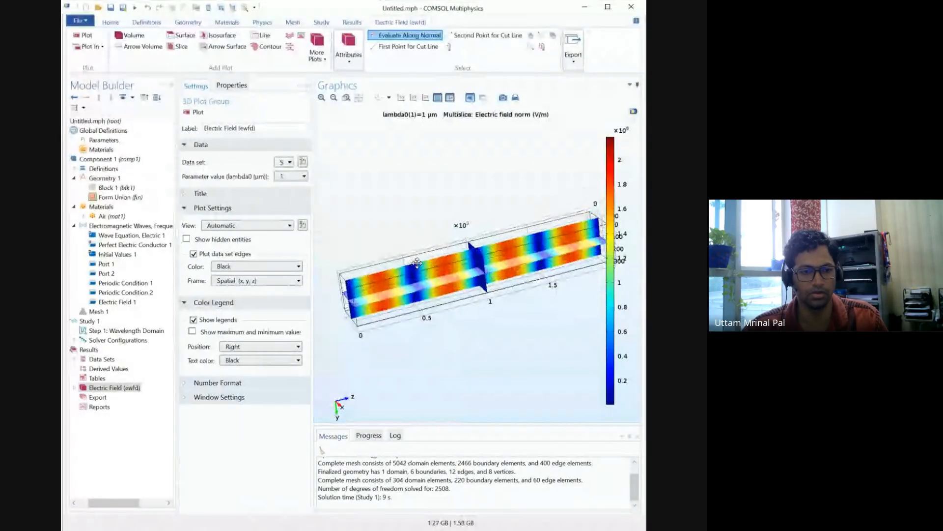
pyautogui.click(238, 128)
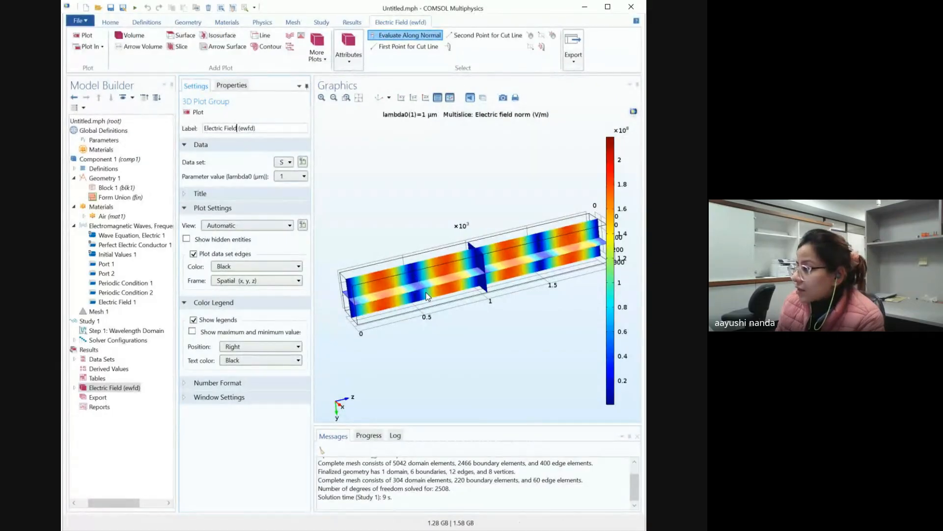
pyautogui.moveTo(425, 293)
pyautogui.mouseDown()
pyautogui.moveTo(422, 260)
pyautogui.moveTo(430, 289)
pyautogui.mouseUp()
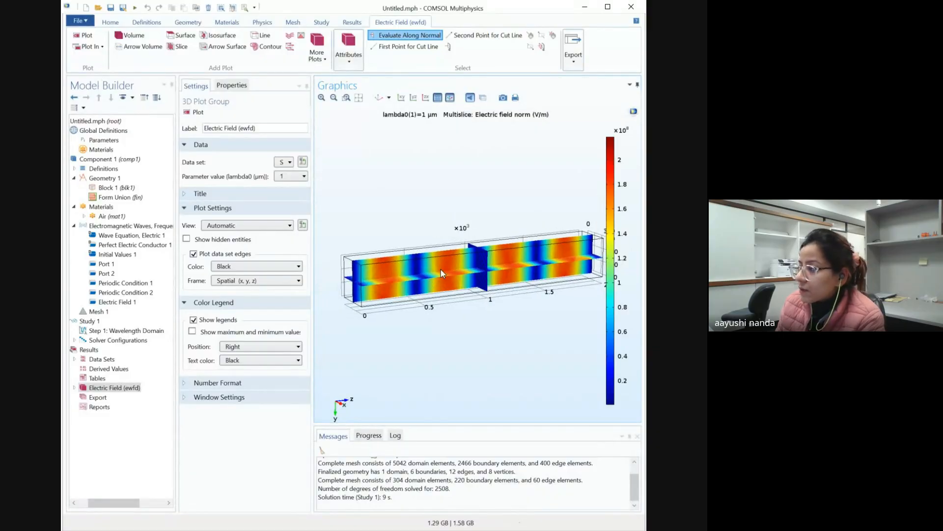
pyautogui.click(121, 388)
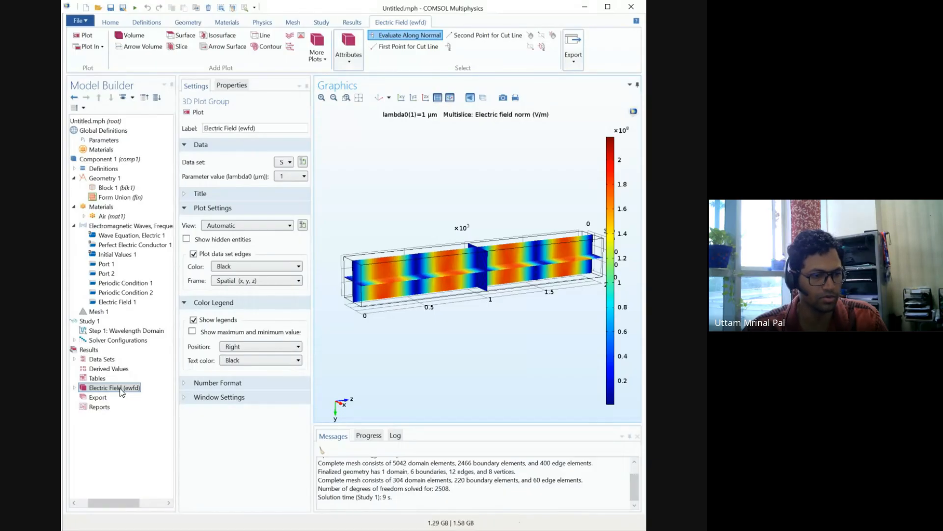
pyautogui.click(121, 389)
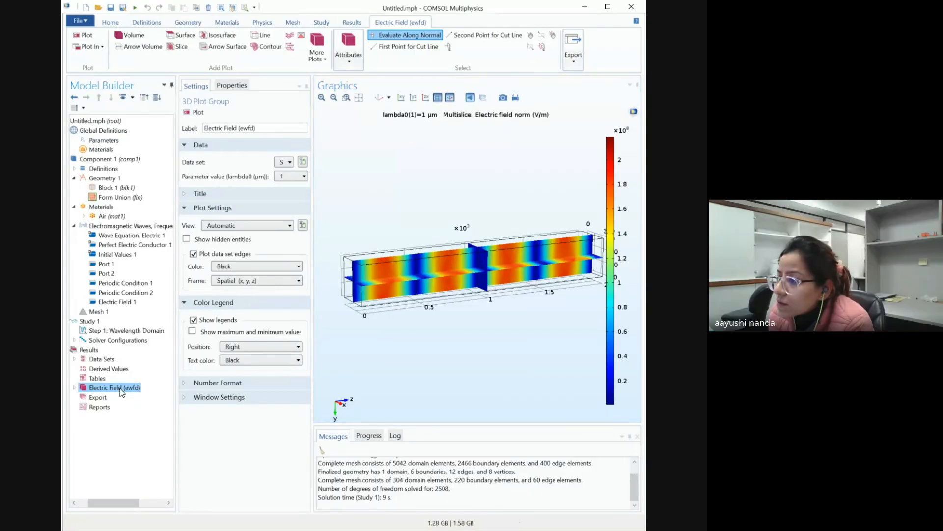
pyautogui.click(121, 388)
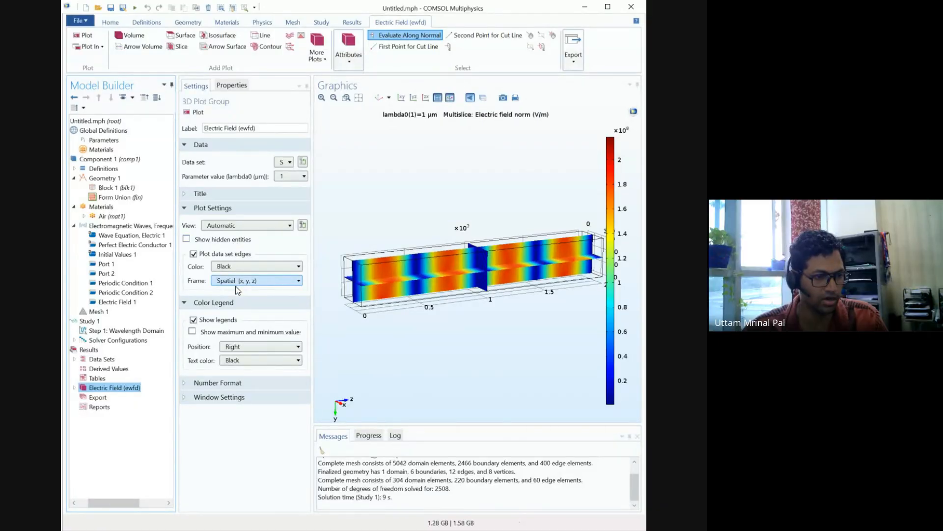
pyautogui.click(243, 128)
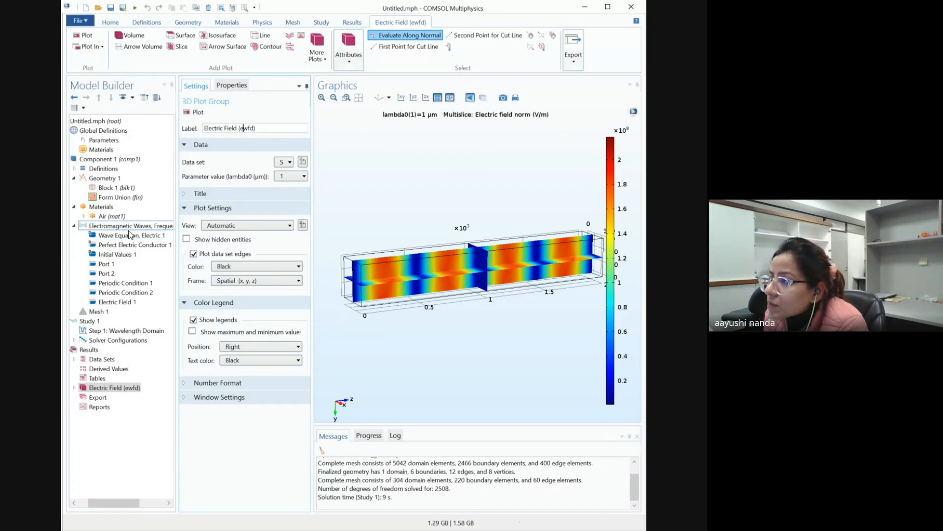
# - Change the Multislice 1 expression under the attendee's Electric Field (ewfd) plot group to ewfd.Ex and plot it
pyautogui.click(123, 391)
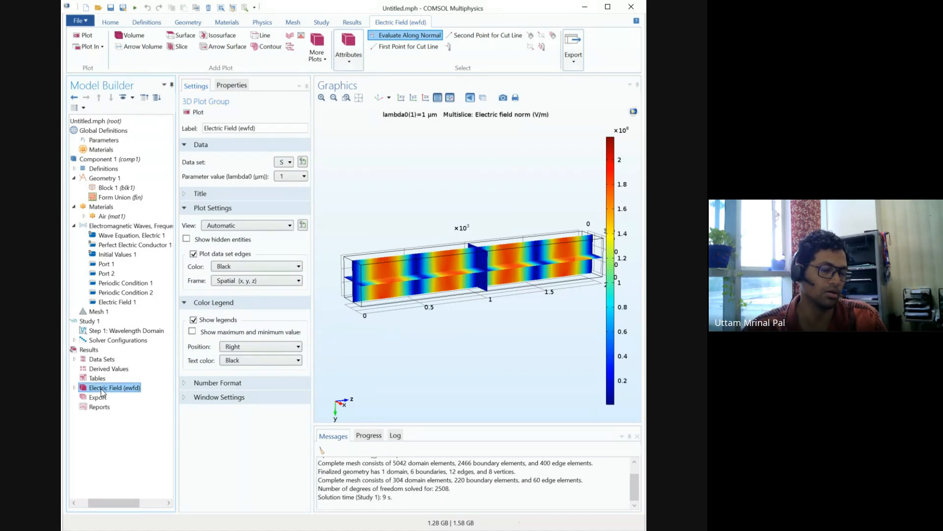
pyautogui.click(75, 387)
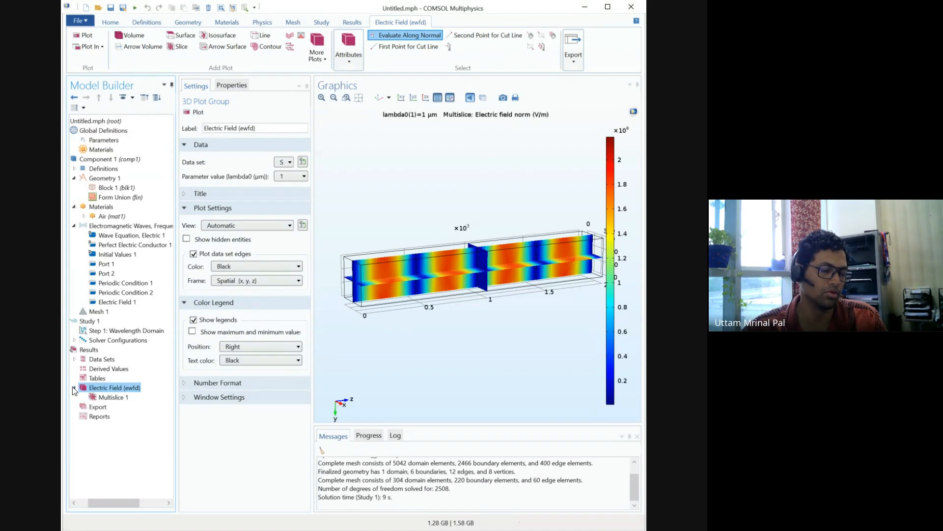
pyautogui.click(110, 397)
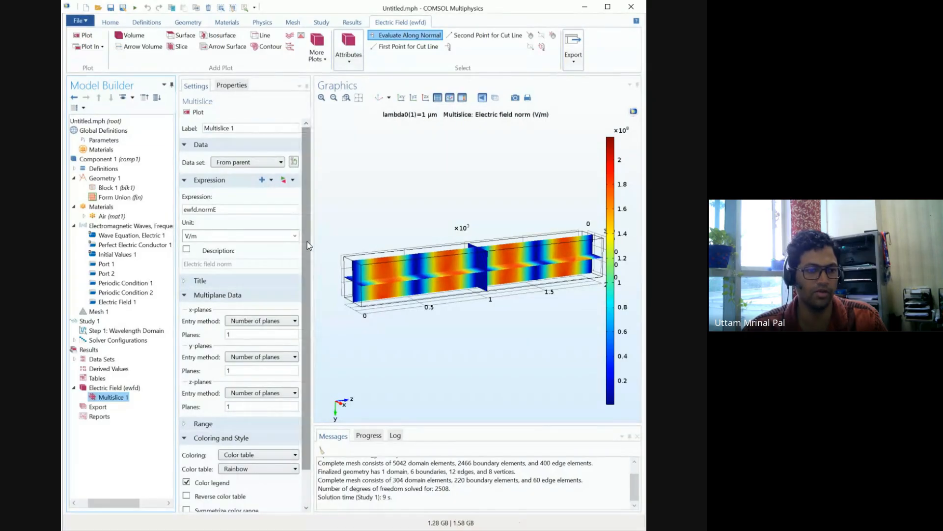
pyautogui.moveTo(308, 240); pyautogui.dragTo(307, 214)
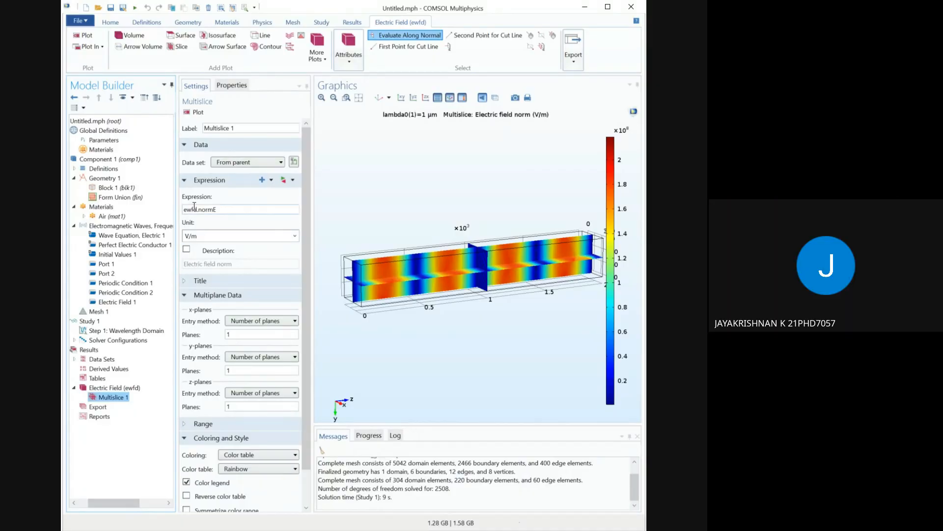
pyautogui.moveTo(216, 210); pyautogui.dragTo(201, 212)
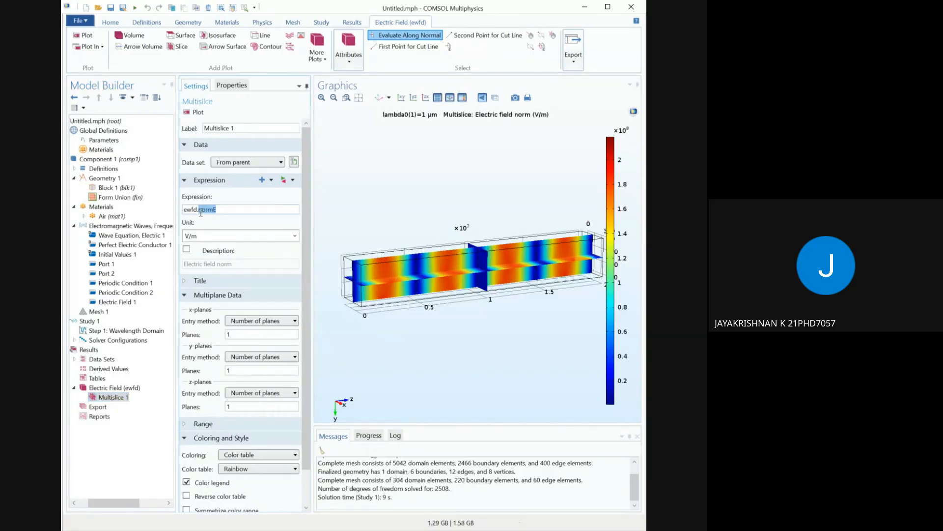
pyautogui.write('E')
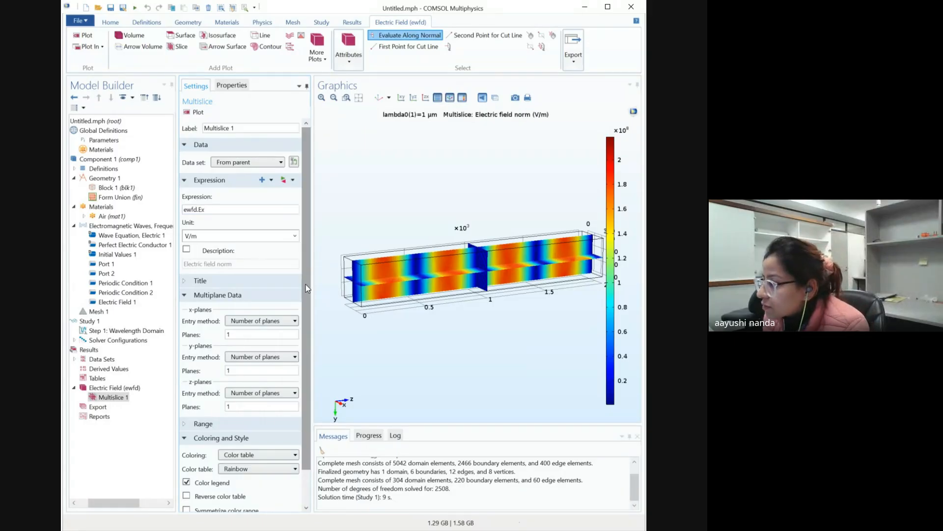
pyautogui.moveTo(306, 289); pyautogui.dragTo(304, 267)
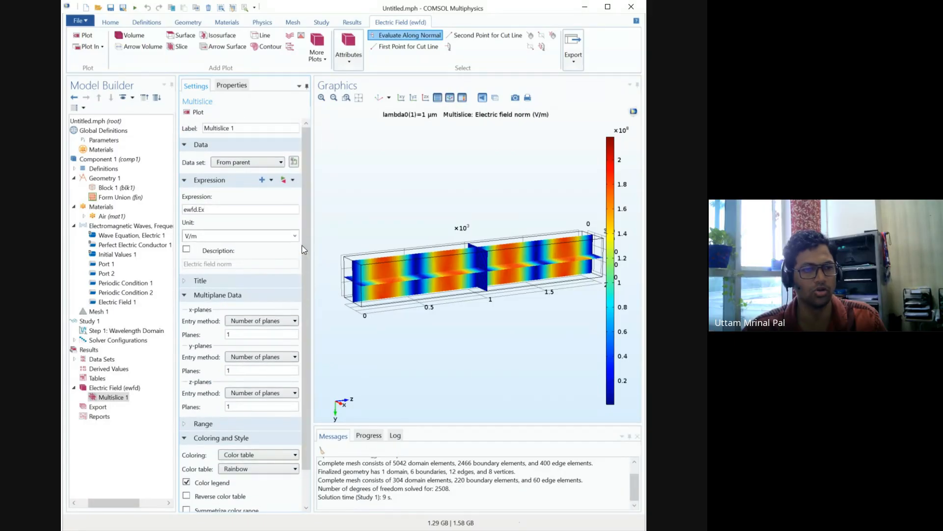
pyautogui.click(196, 113)
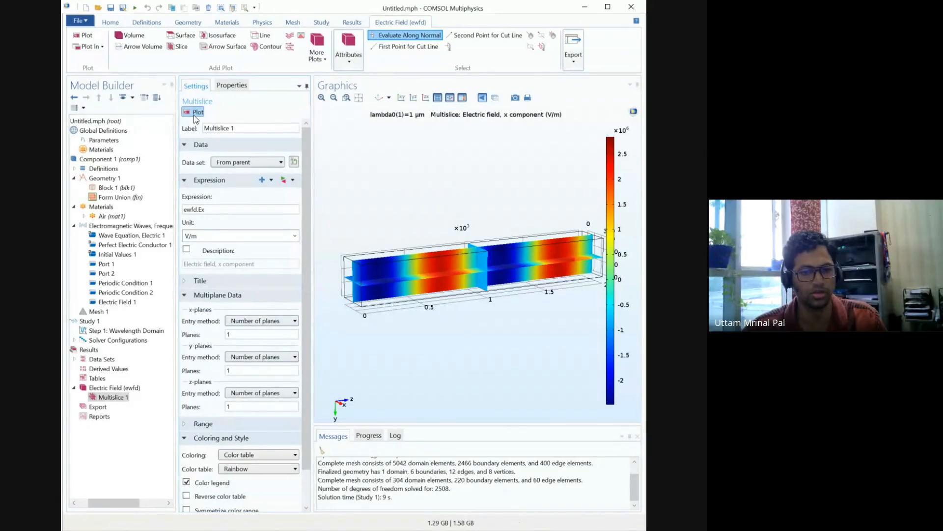
pyautogui.moveTo(388, 268); pyautogui.dragTo(424, 305)
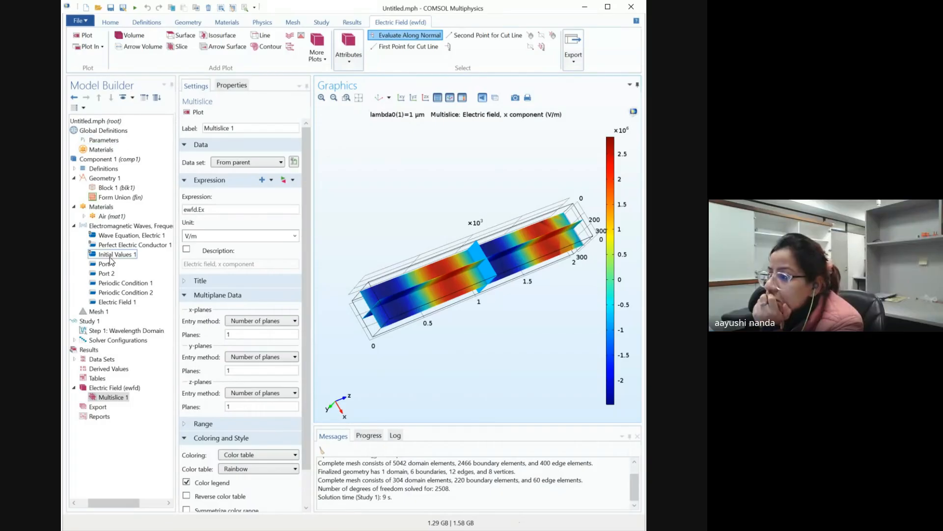
# - Widen the settings area for the Wavelength Domain study step and set its wavelengths to lda0
pyautogui.click(116, 330)
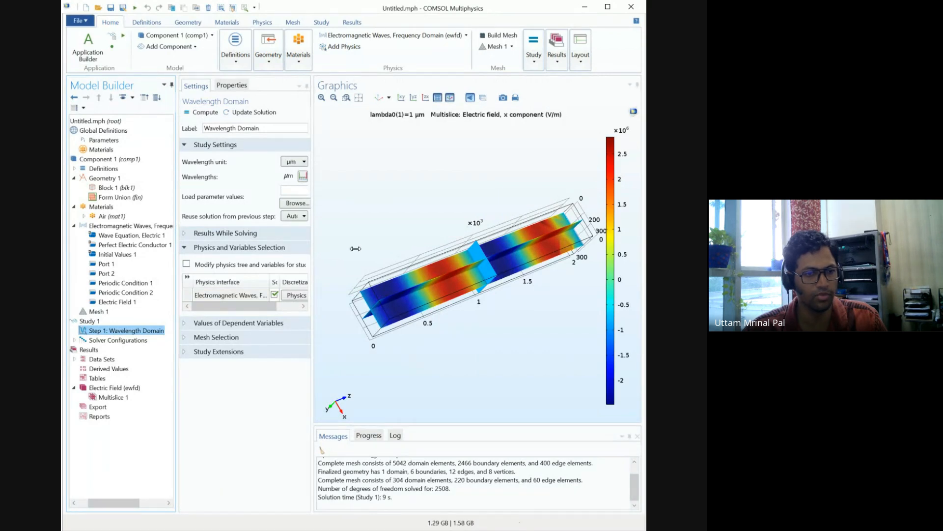
pyautogui.moveTo(355, 249); pyautogui.dragTo(414, 253)
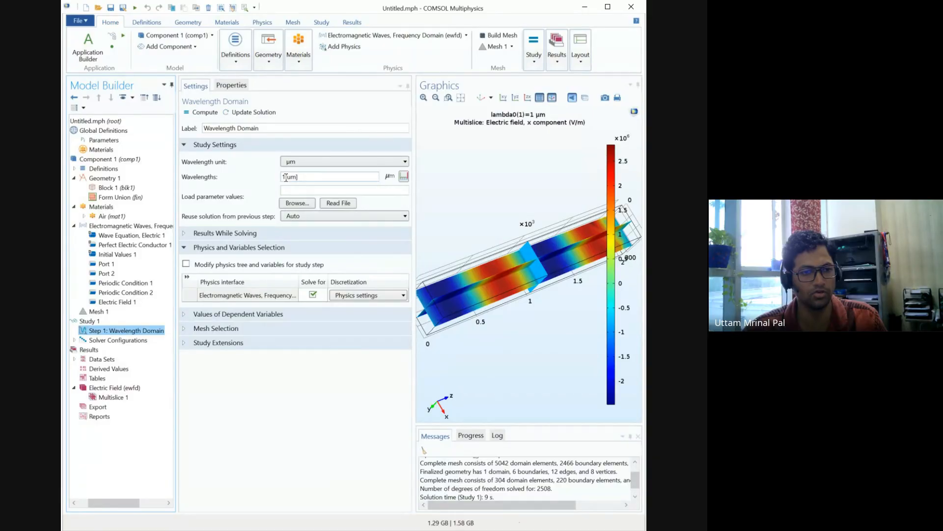
pyautogui.click(286, 177)
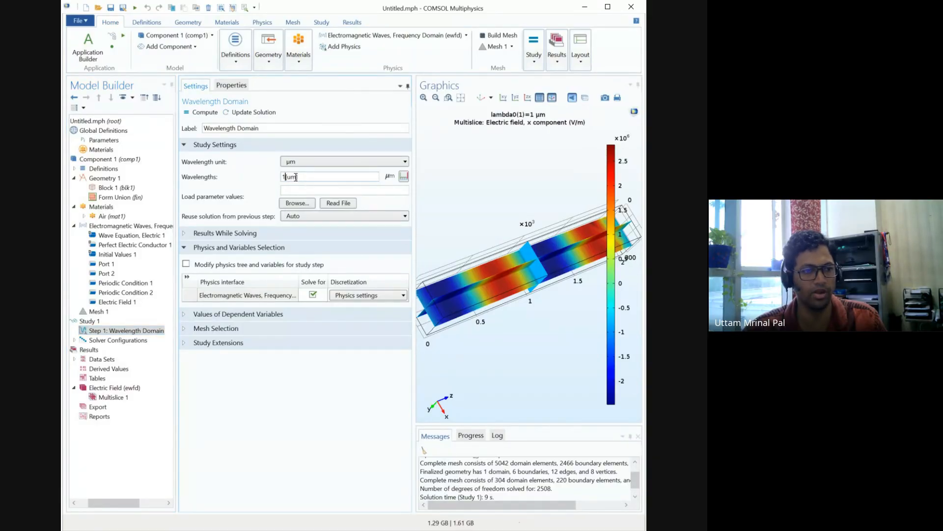
pyautogui.write('[')
pyautogui.press('End')
pyautogui.write(']')
pyautogui.press('BackSpace')
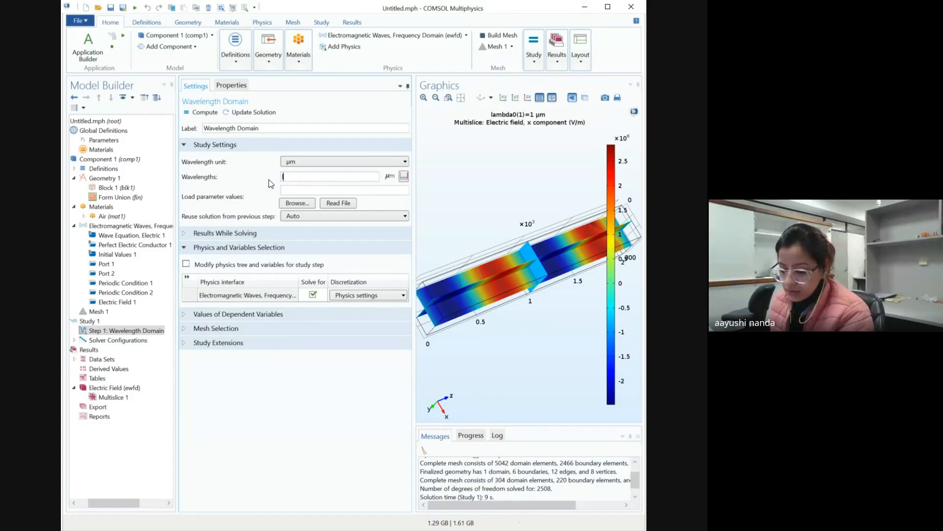
pyautogui.write('lda')
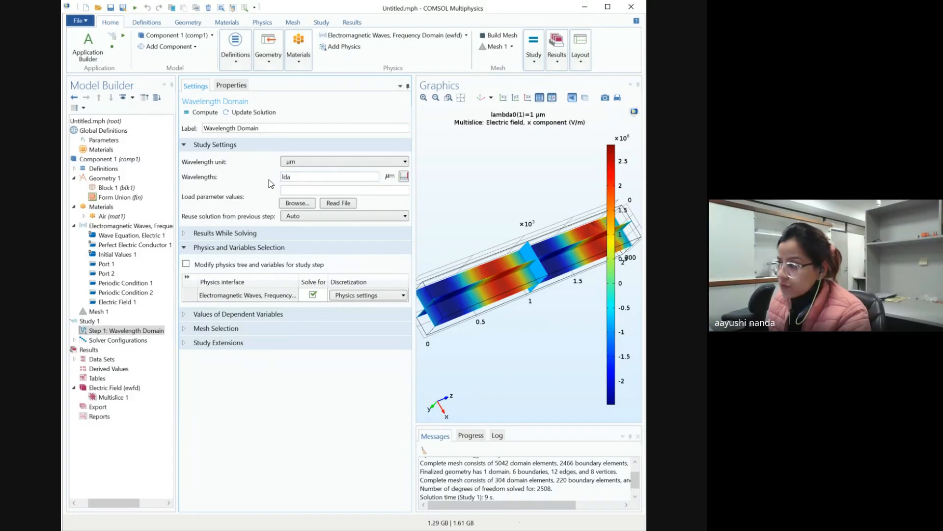
pyautogui.write('0')
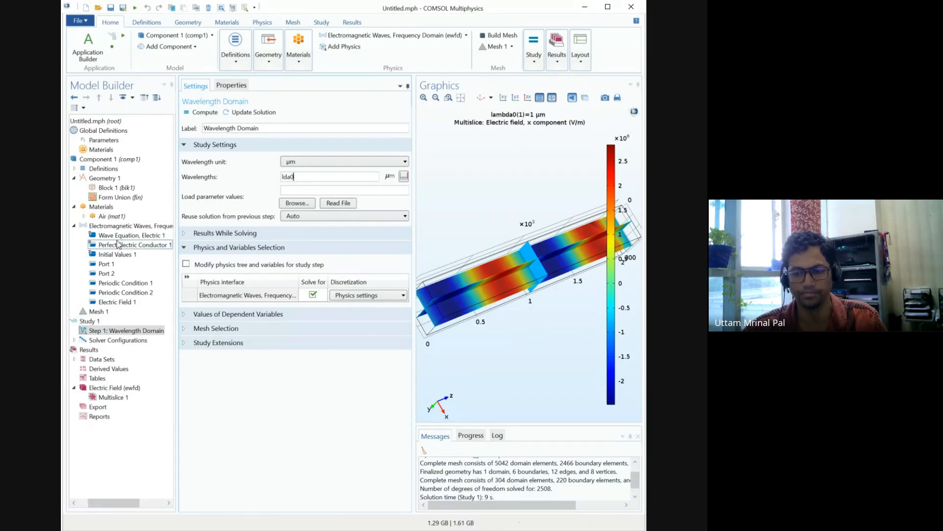
# - Recompute the study at the lda0 wavelength and enlarge the graphics area to view the updated Electric Field (ewfd) plot
pyautogui.doubleClick(113, 341)
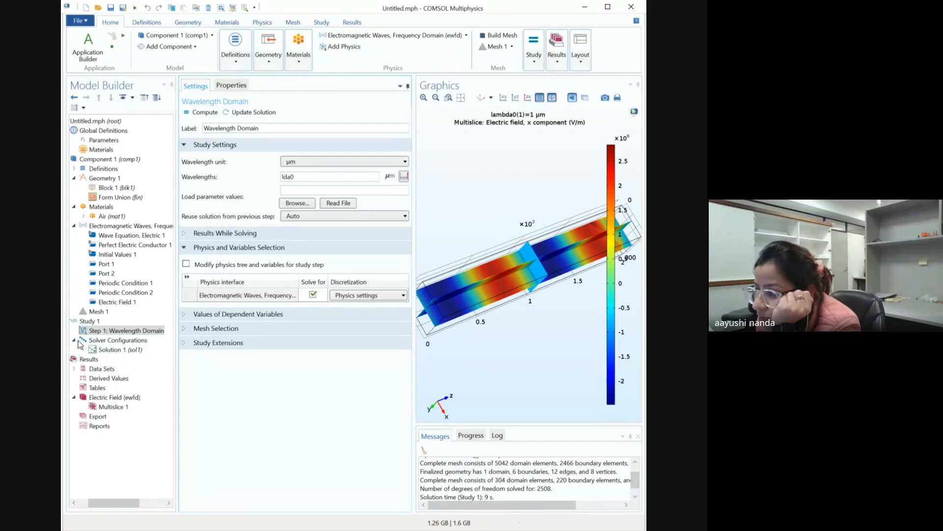
pyautogui.click(103, 332)
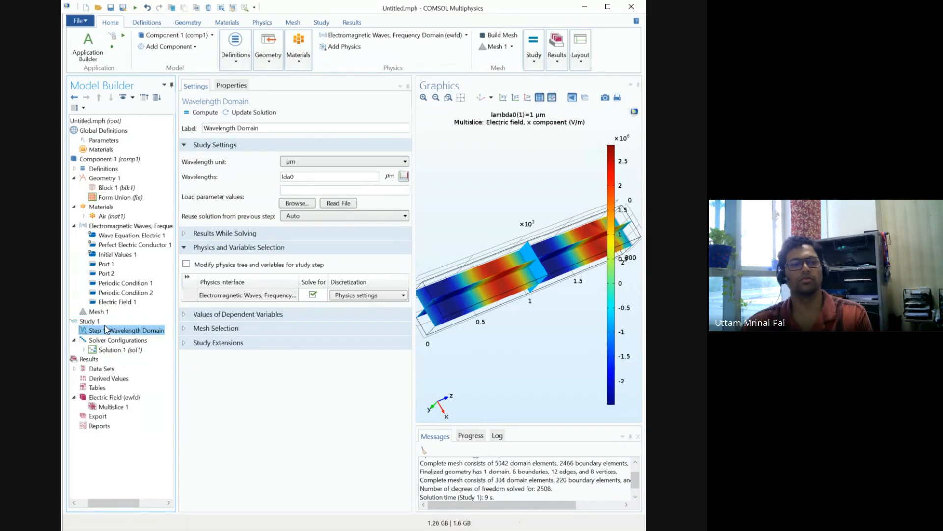
pyautogui.click(202, 113)
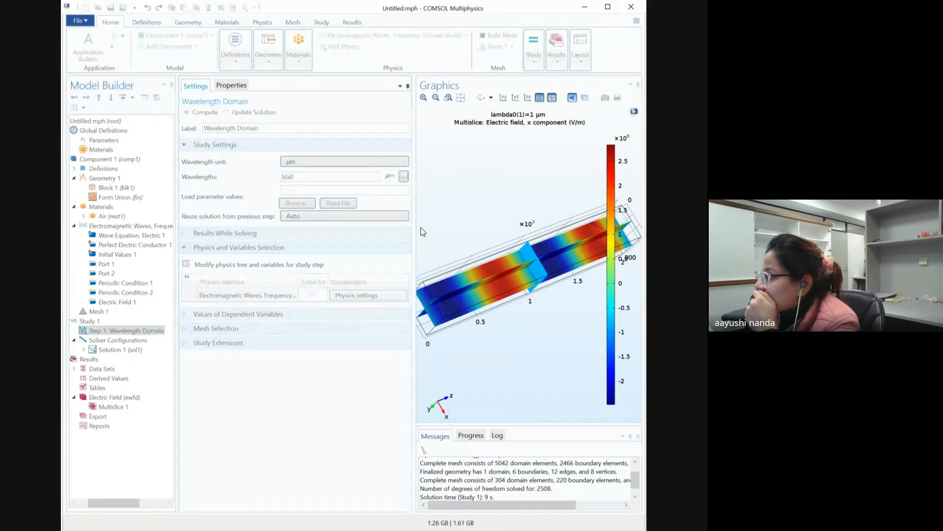
pyautogui.moveTo(416, 226); pyautogui.dragTo(340, 258)
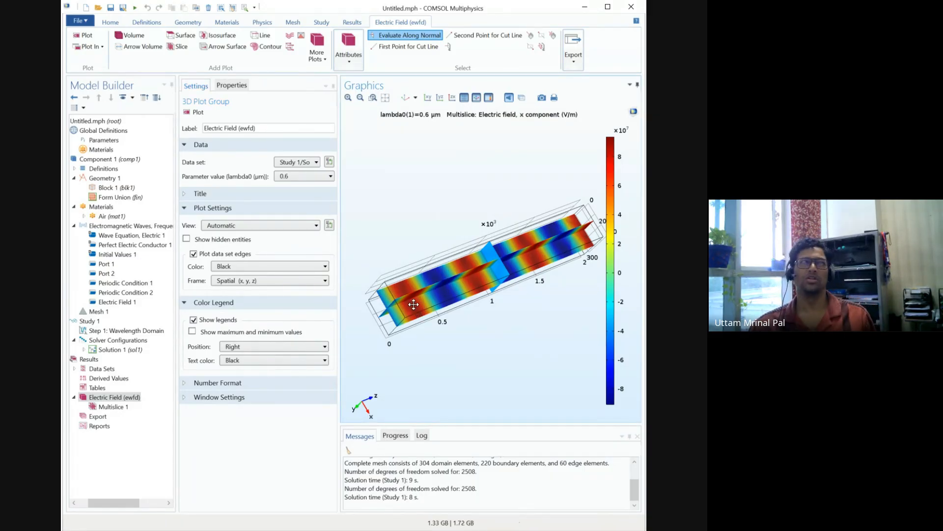
pyautogui.moveTo(419, 302); pyautogui.dragTo(420, 323)
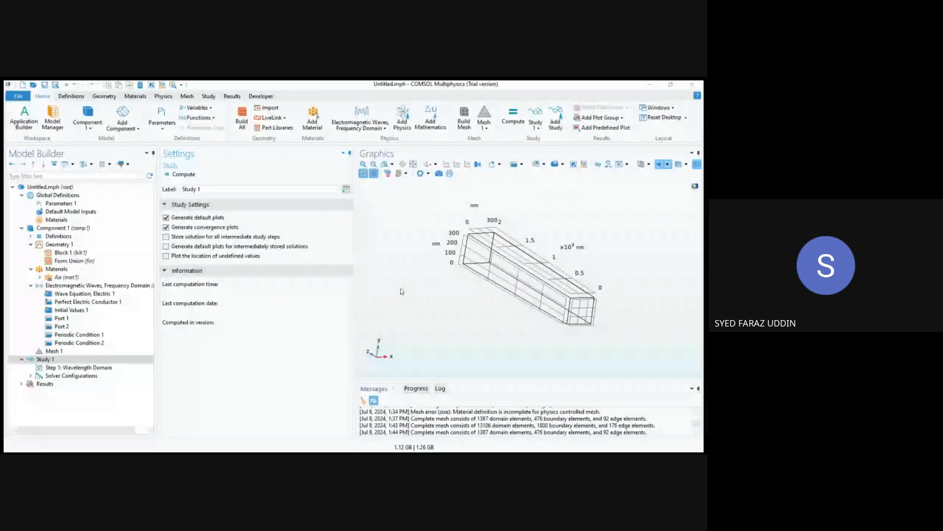
# - In the next attendee's shared model, examine Periodic Condition 1, Mesh 1, Study 1 and the settings of Port 1 and Port 2
pyautogui.click(84, 335)
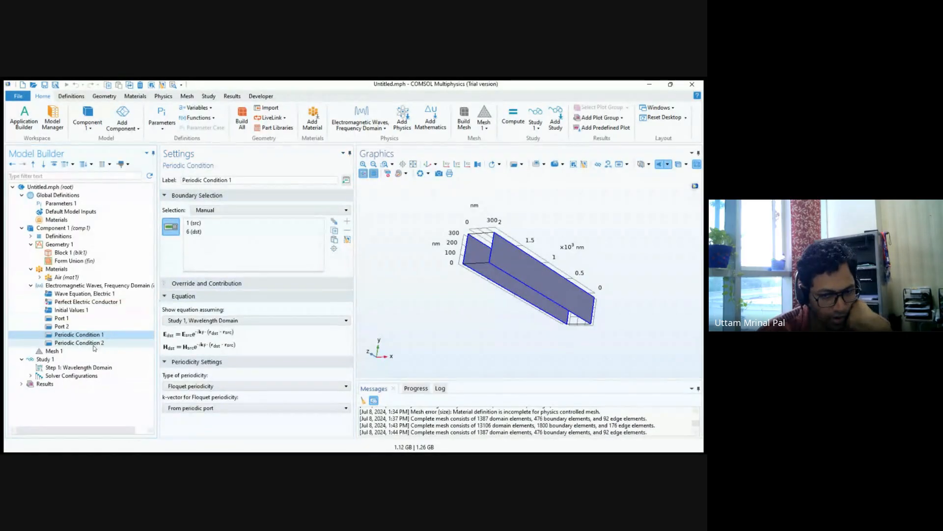
pyautogui.click(93, 351)
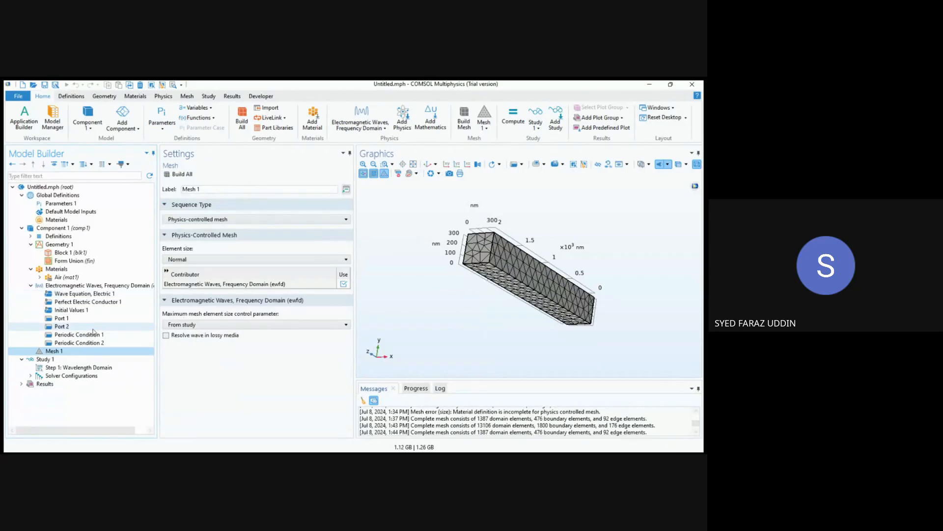
pyautogui.click(88, 359)
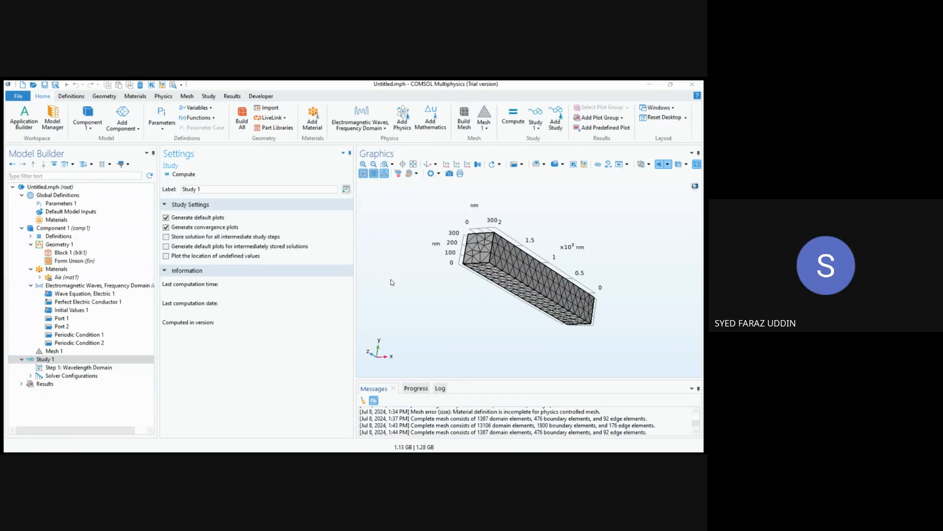
pyautogui.click(61, 318)
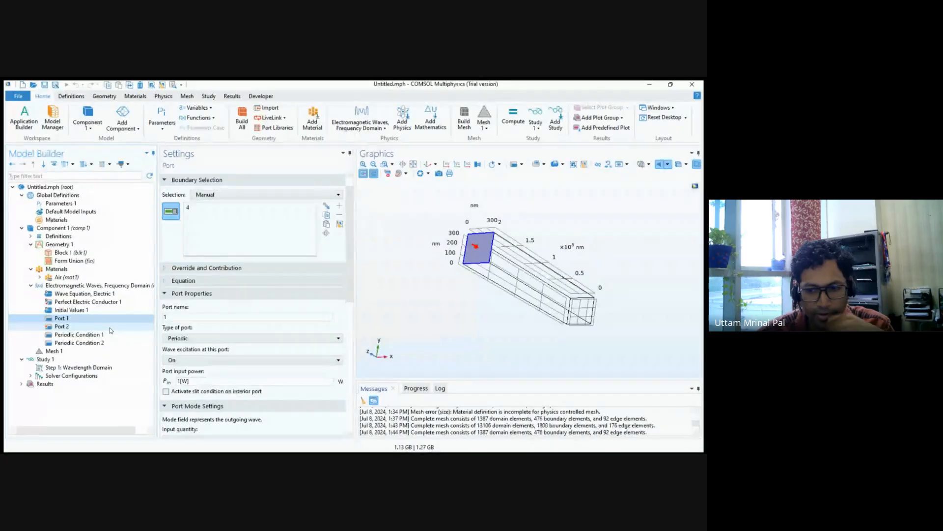
pyautogui.scroll(-1, 212, 349)
pyautogui.scroll(-4, 212, 348)
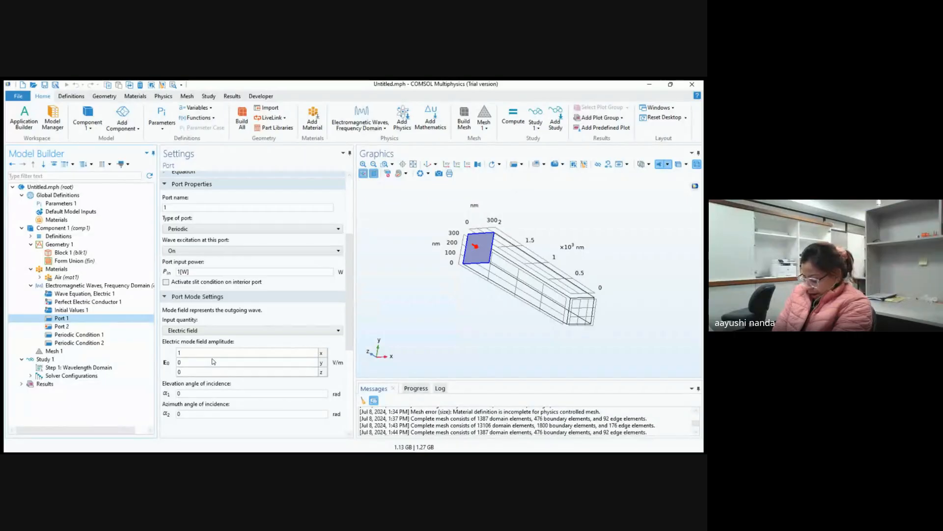
pyautogui.click(117, 327)
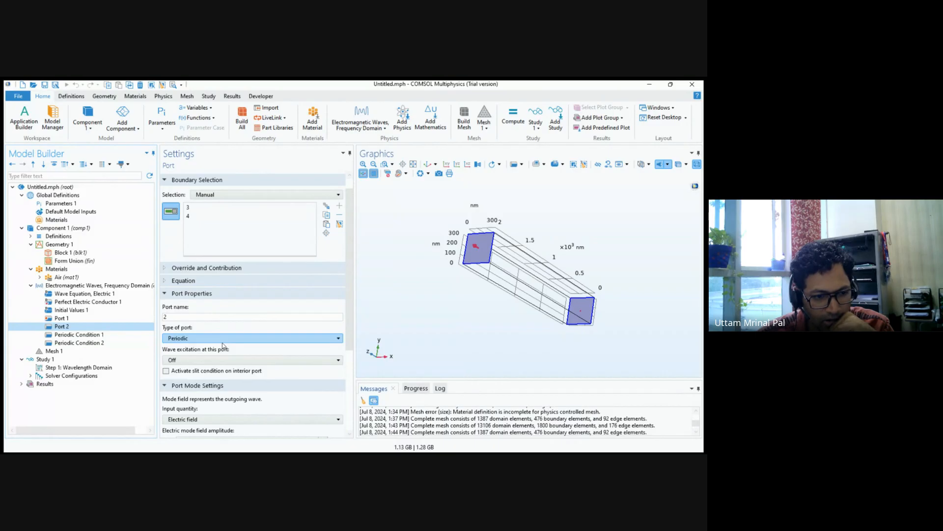
pyautogui.scroll(-2, 187, 339)
pyautogui.scroll(4, 216, 297)
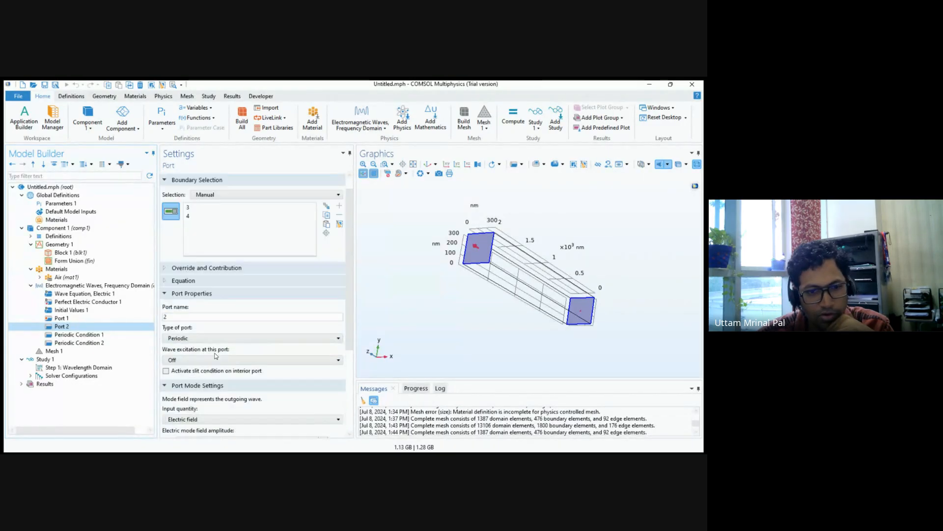
# - Compare boundaries 3 and 4 in Port 2's selection with the boundary assigned to Port 1
pyautogui.click(243, 231)
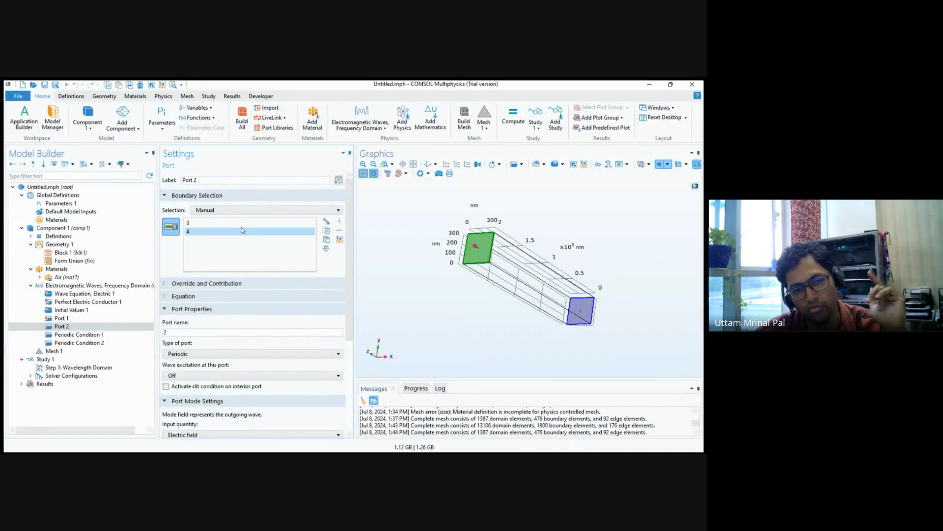
pyautogui.click(297, 222)
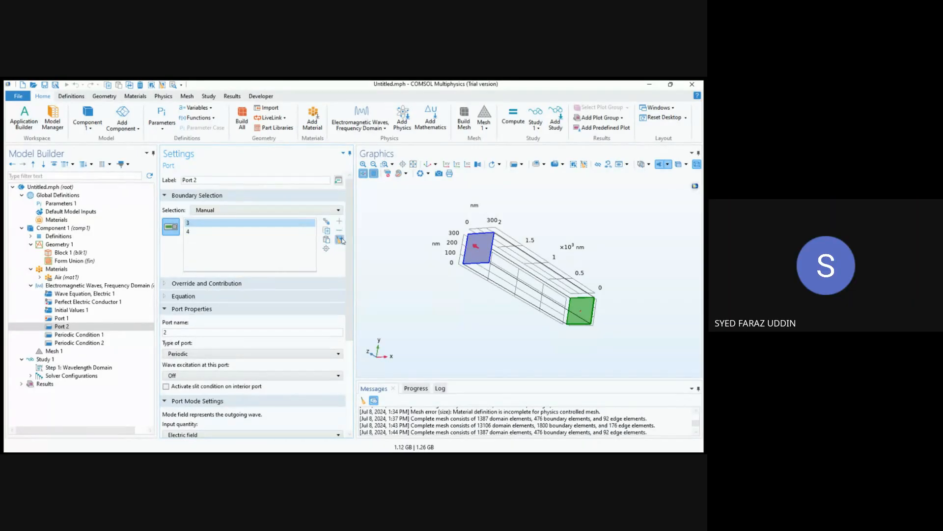
pyautogui.click(274, 233)
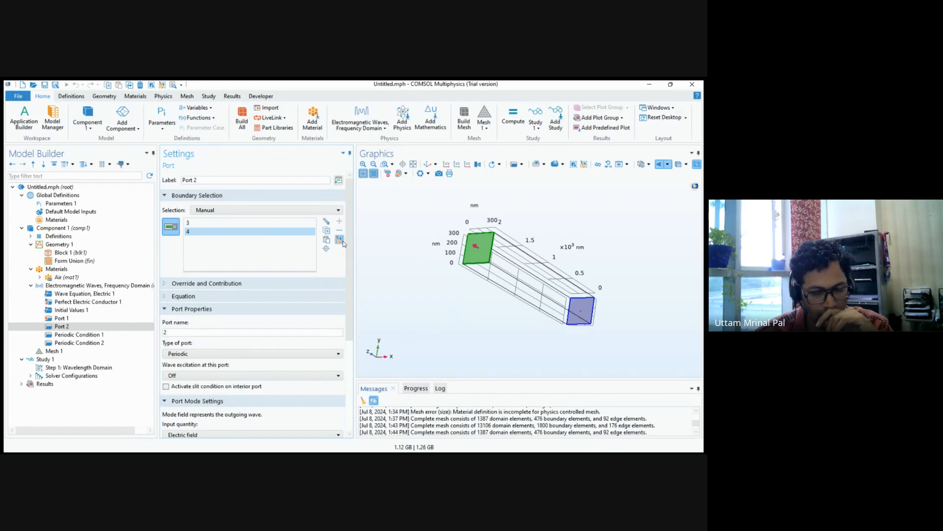
pyautogui.click(129, 320)
pyautogui.click(128, 327)
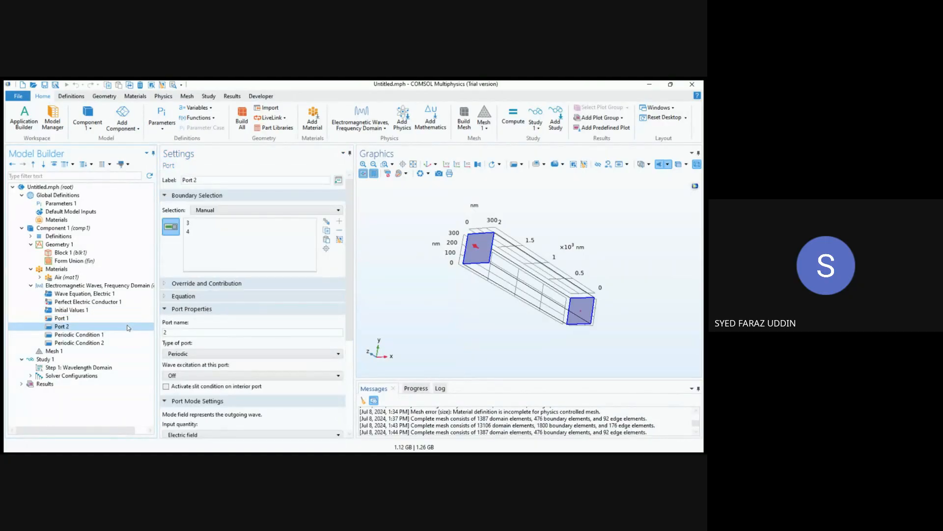
pyautogui.click(130, 318)
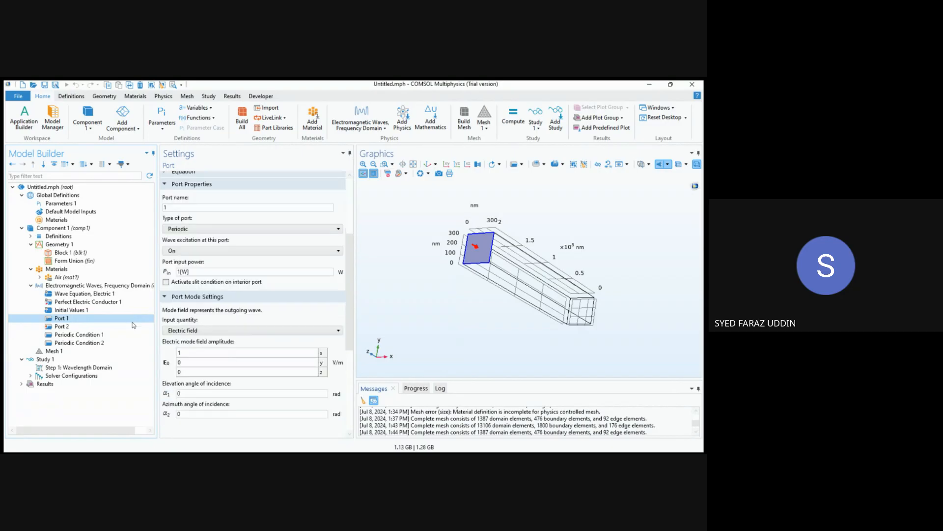
pyautogui.click(129, 334)
pyautogui.click(123, 327)
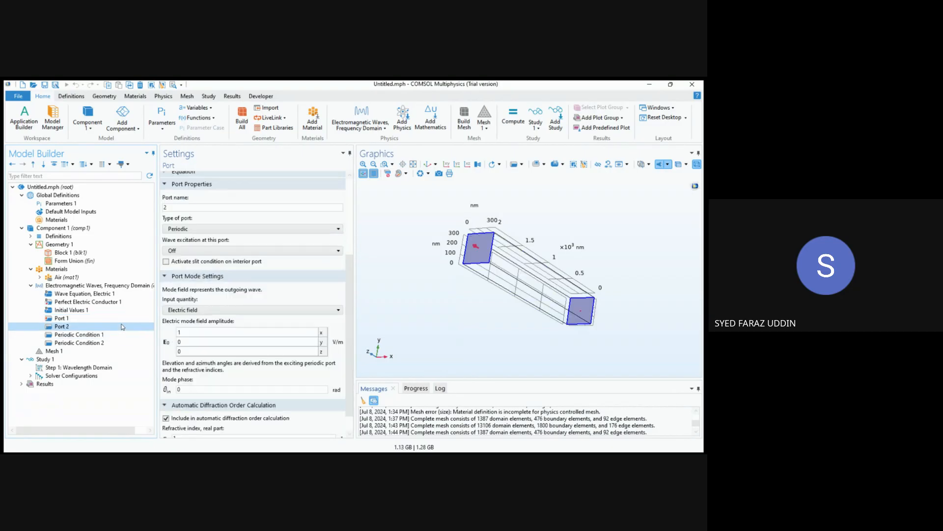
pyautogui.click(121, 319)
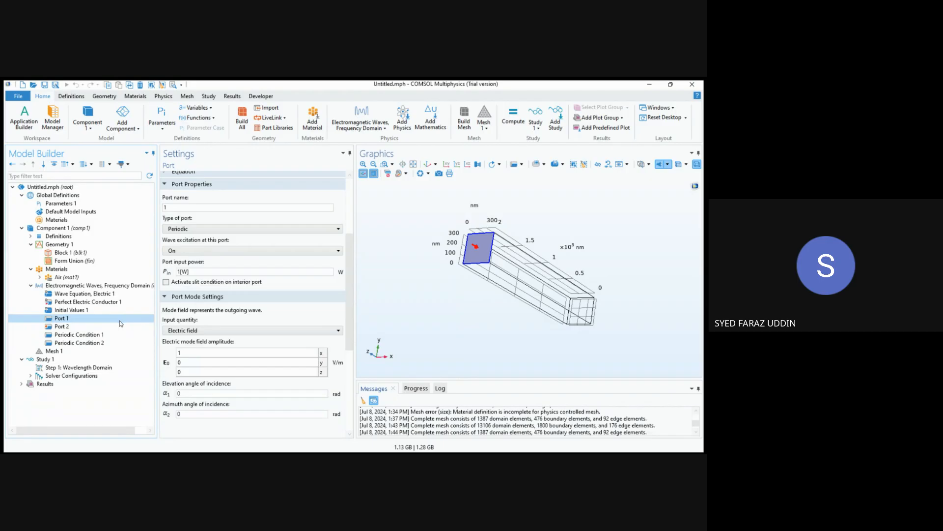
pyautogui.click(121, 327)
pyautogui.scroll(3, 271, 234)
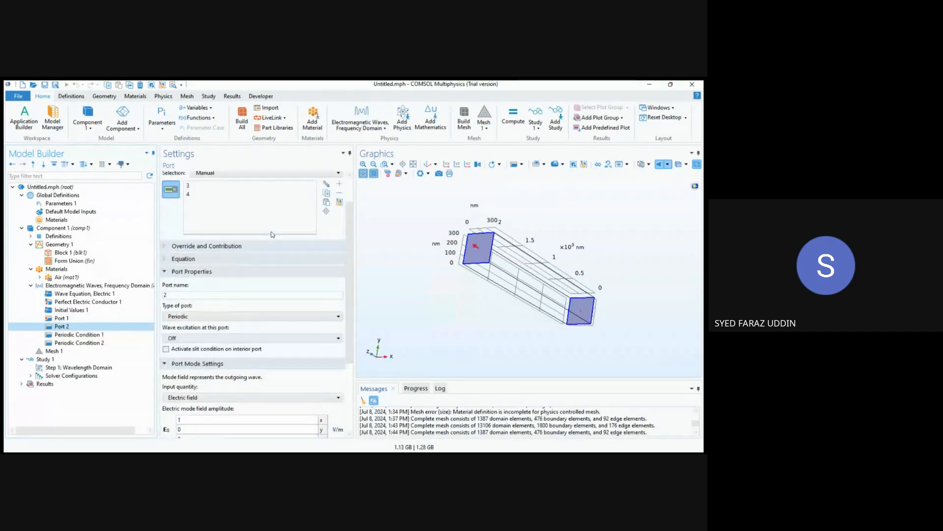
pyautogui.click(244, 194)
pyautogui.click(244, 186)
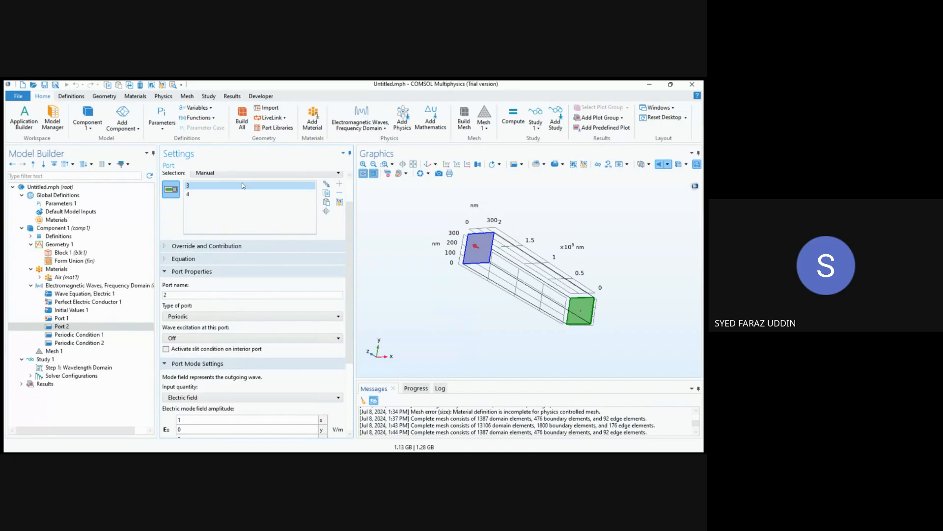
# - Clear Port 2's boundary selection and assign the block's end face, boundary 4, to it
pyautogui.click(98, 318)
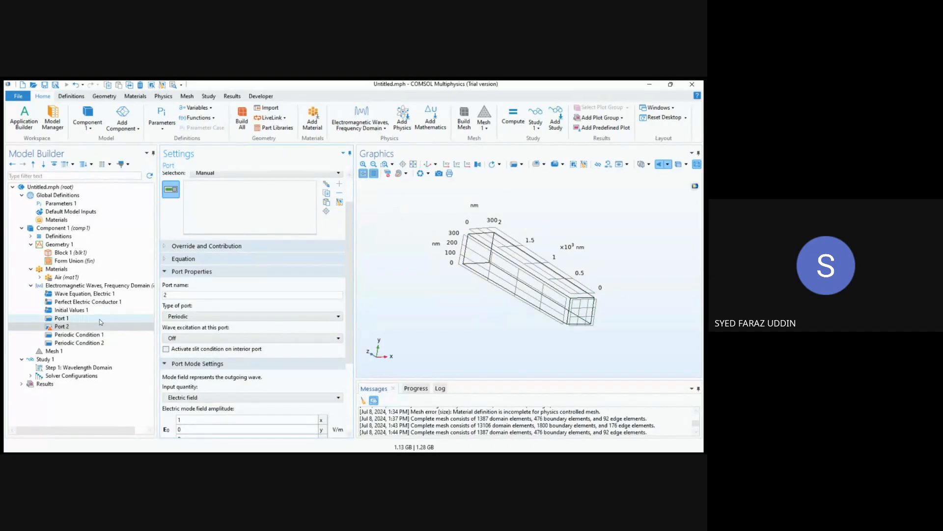
pyautogui.click(99, 327)
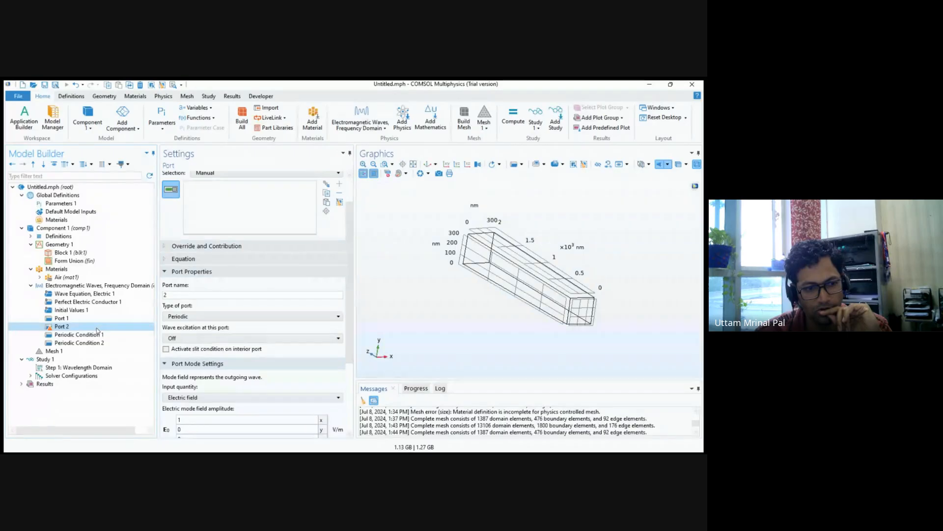
pyautogui.scroll(1, 222, 238)
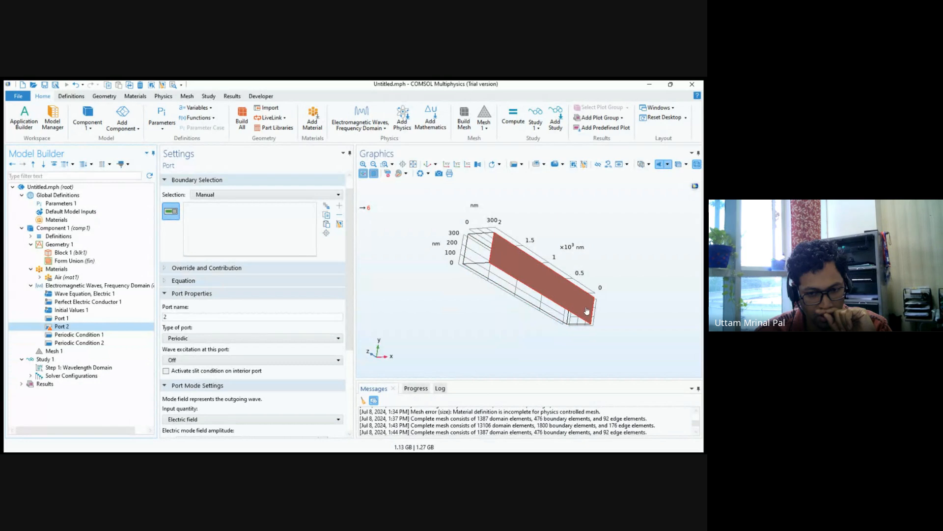
pyautogui.moveTo(585, 319); pyautogui.dragTo(649, 297)
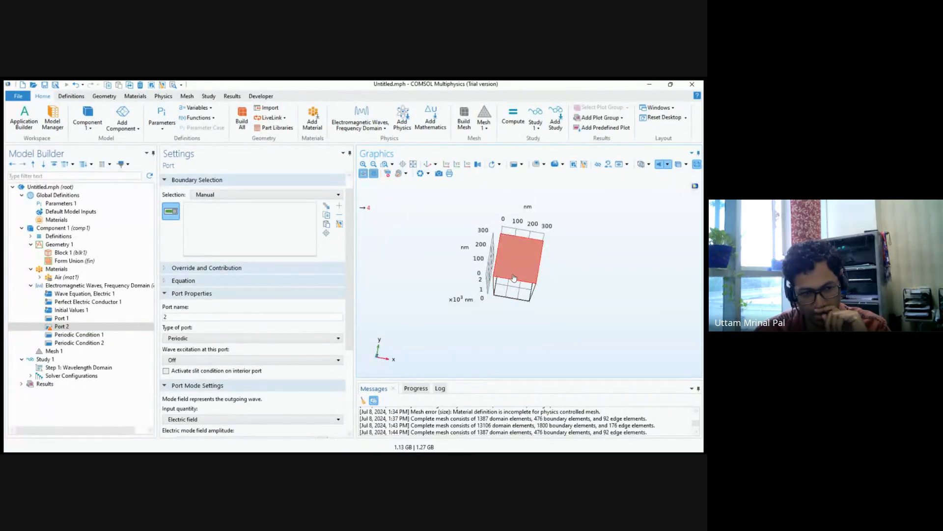
pyautogui.scroll(4, 512, 283)
pyautogui.scroll(-3, 576, 287)
pyautogui.moveTo(576, 284); pyautogui.dragTo(500, 350)
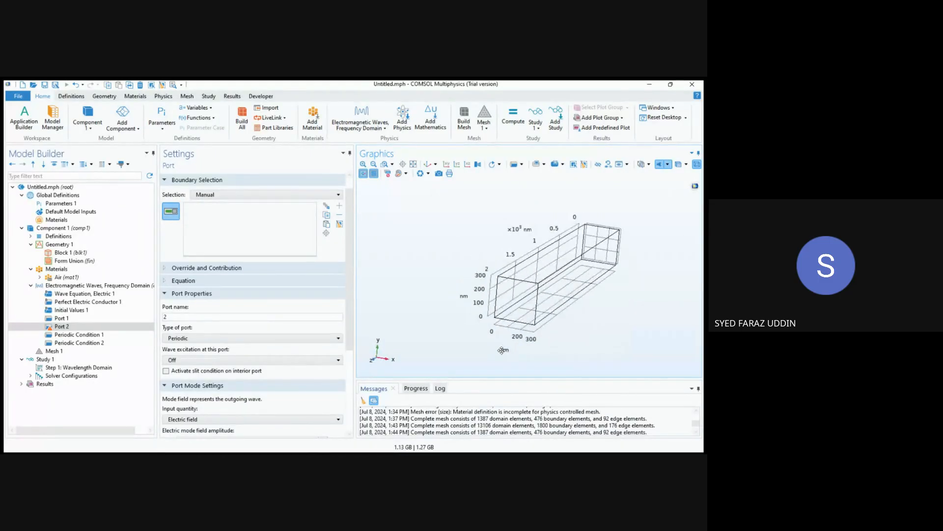
pyautogui.click(509, 290)
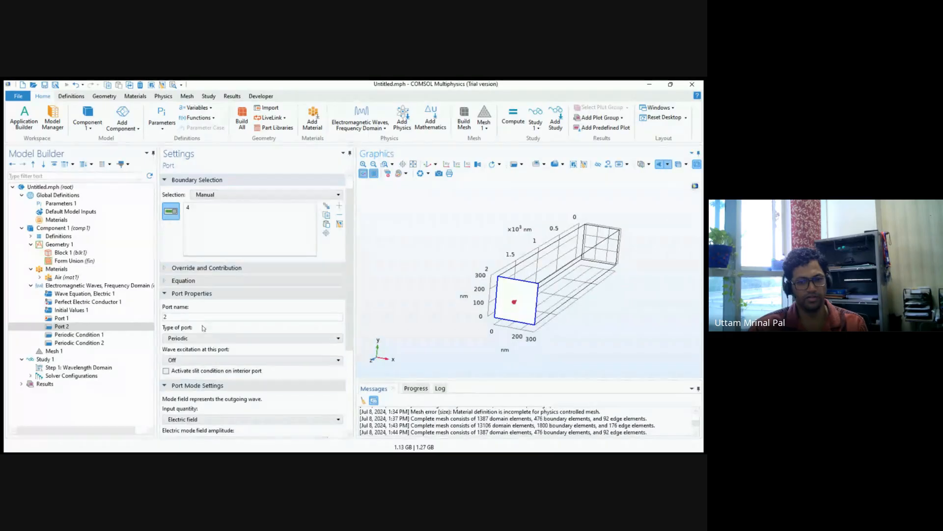
# - Check Port 2's boundary against Port 1's, and replace it with the block's opposite end face, boundary 3
pyautogui.click(85, 319)
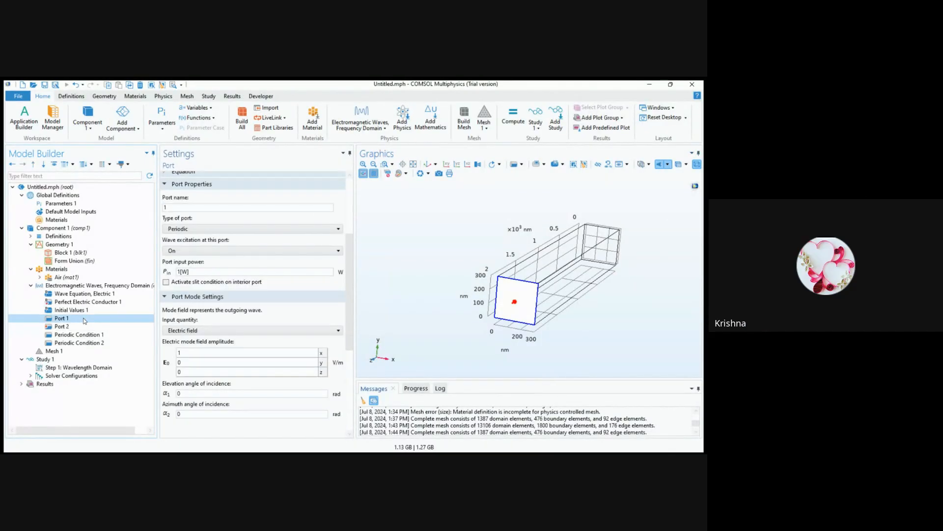
pyautogui.click(83, 327)
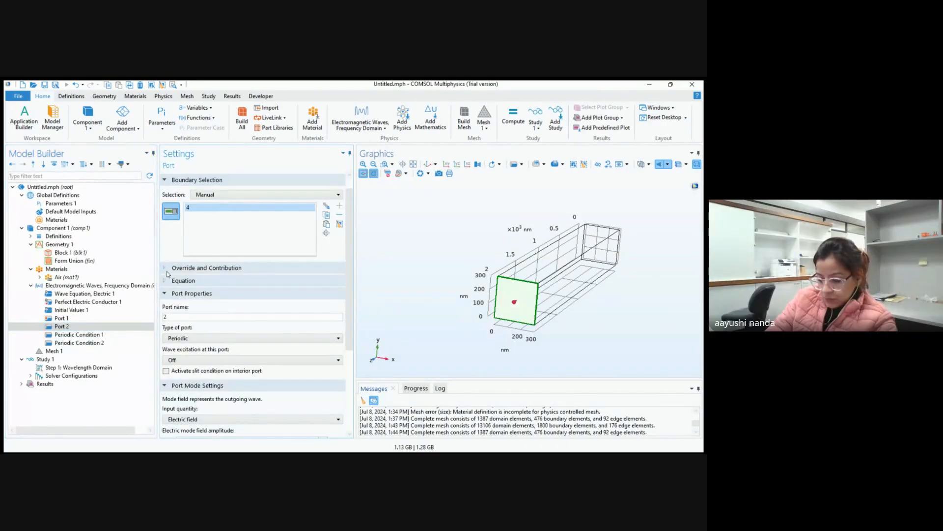
pyautogui.click(86, 318)
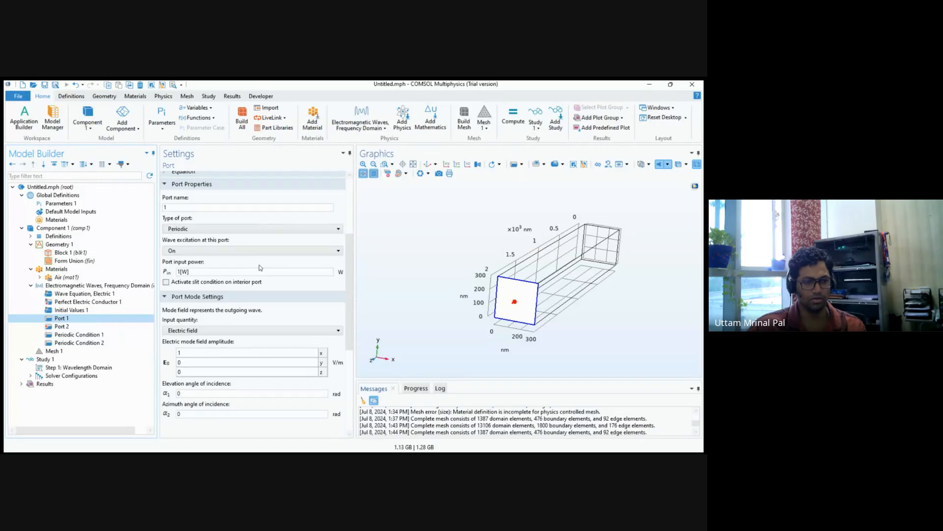
pyautogui.scroll(3, 260, 268)
pyautogui.click(139, 326)
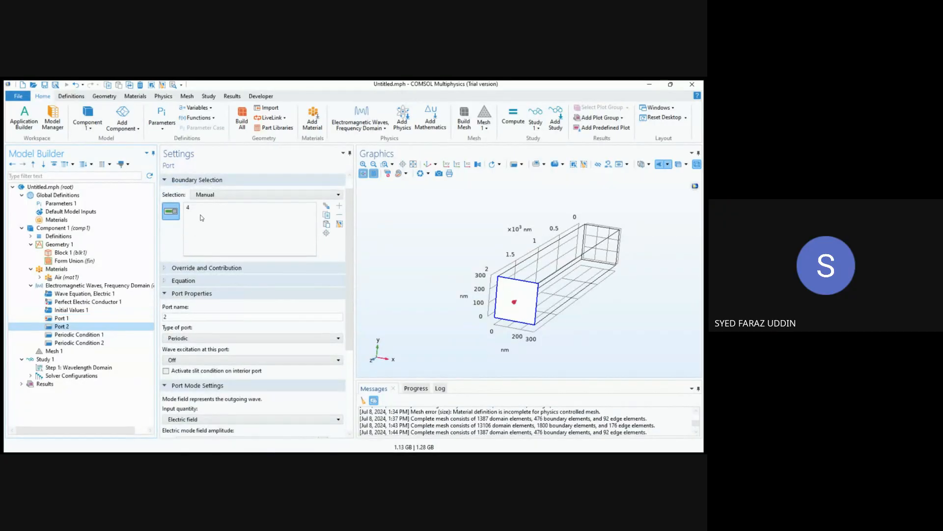
pyautogui.click(340, 224)
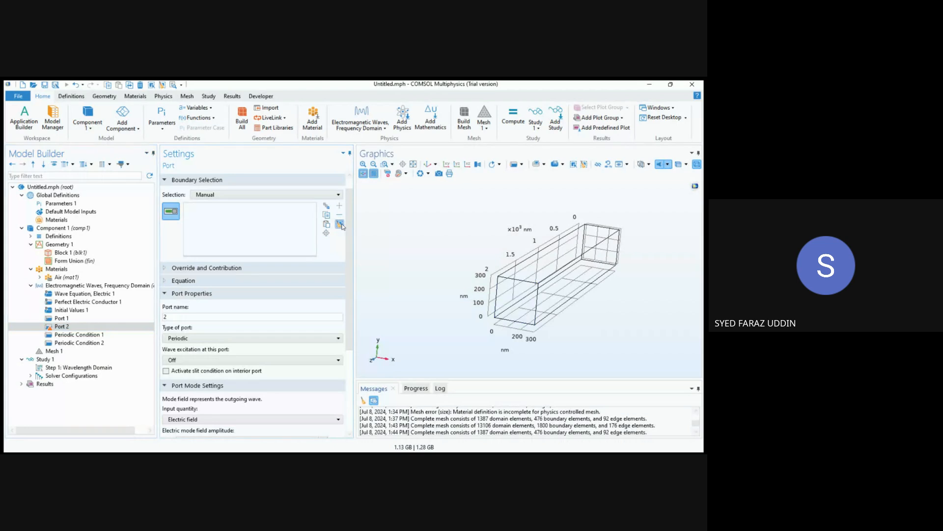
pyautogui.moveTo(637, 348); pyautogui.dragTo(583, 278)
pyautogui.click(582, 274)
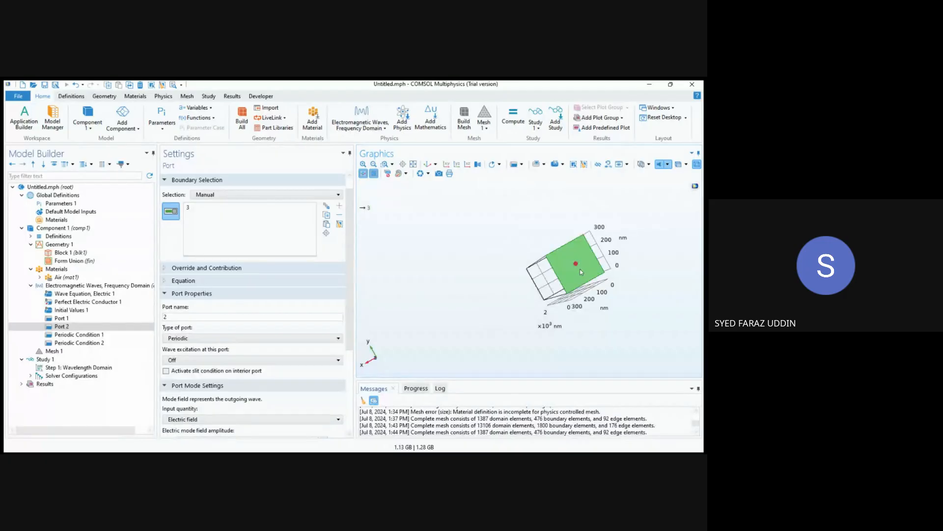
pyautogui.click(116, 319)
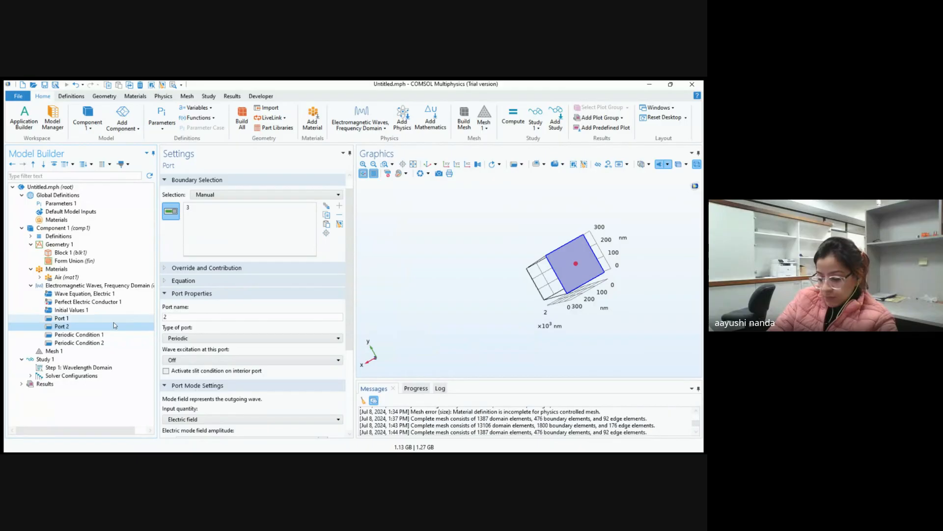
# - Review Mesh 1 and compute Study 1 with the corrected Port 2 boundary
pyautogui.click(52, 350)
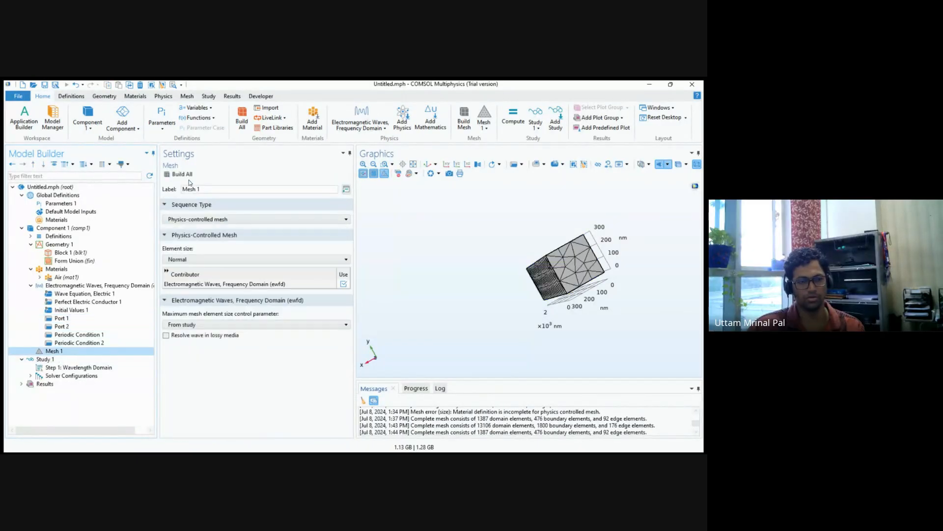
pyautogui.click(44, 359)
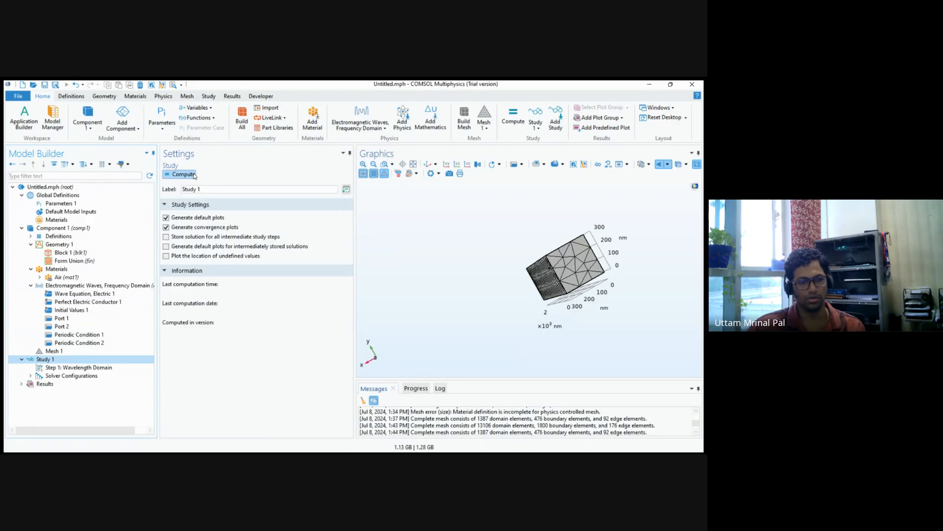
pyautogui.click(194, 174)
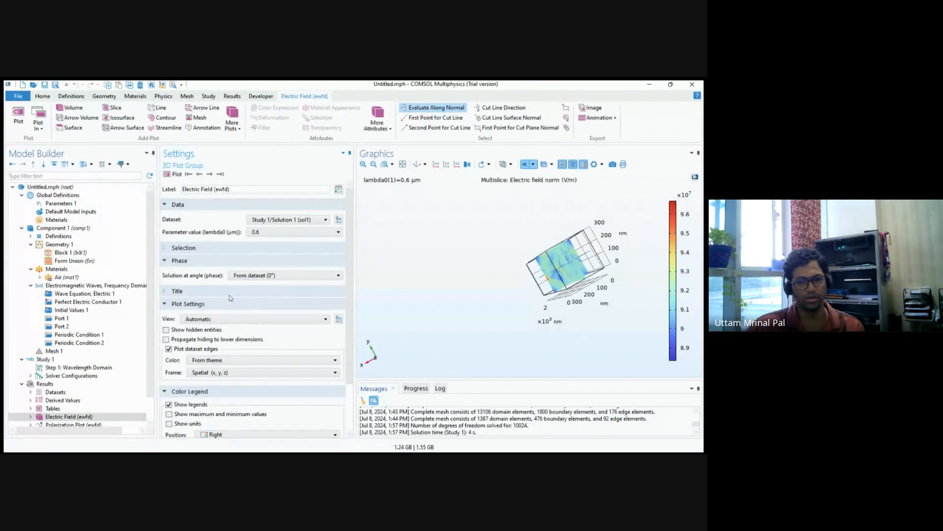
# - Check the Wavelength Domain study step, and examine the Electric Field plot and message log, orienting the block to the default 3D view
pyautogui.scroll(-1, 82, 403)
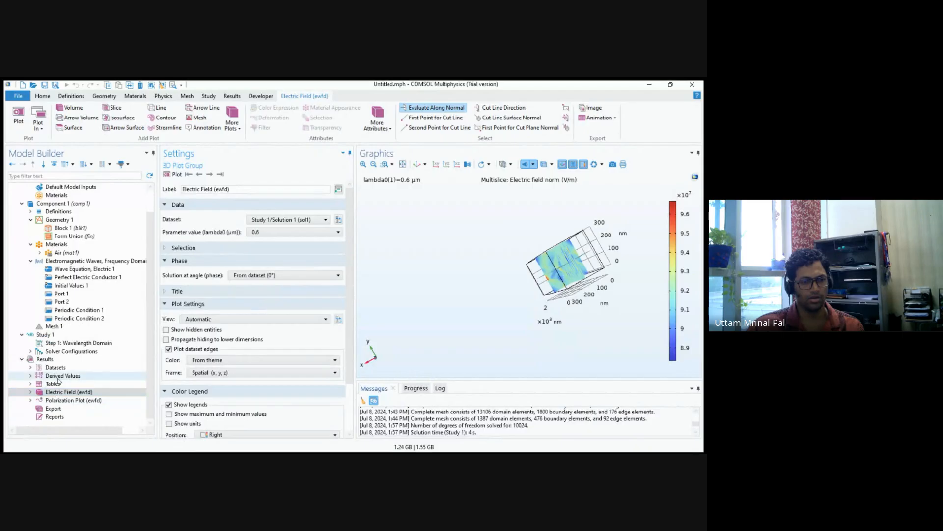
pyautogui.click(78, 343)
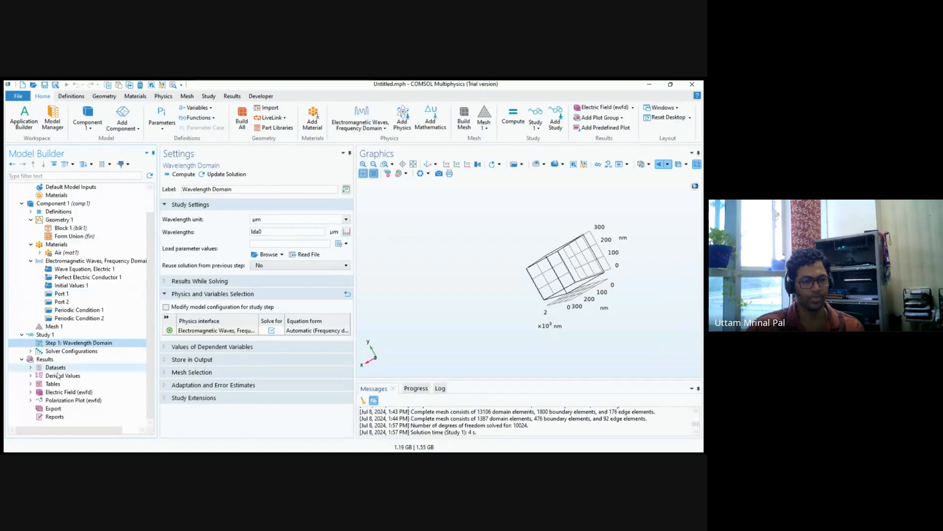
pyautogui.click(62, 392)
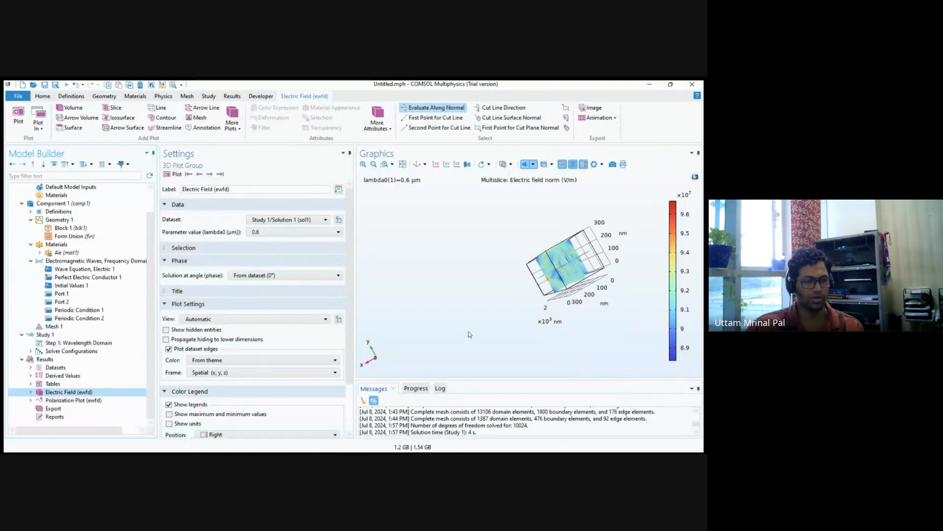
pyautogui.scroll(-3, 657, 316)
pyautogui.scroll(3, 574, 337)
pyautogui.scroll(6, 576, 423)
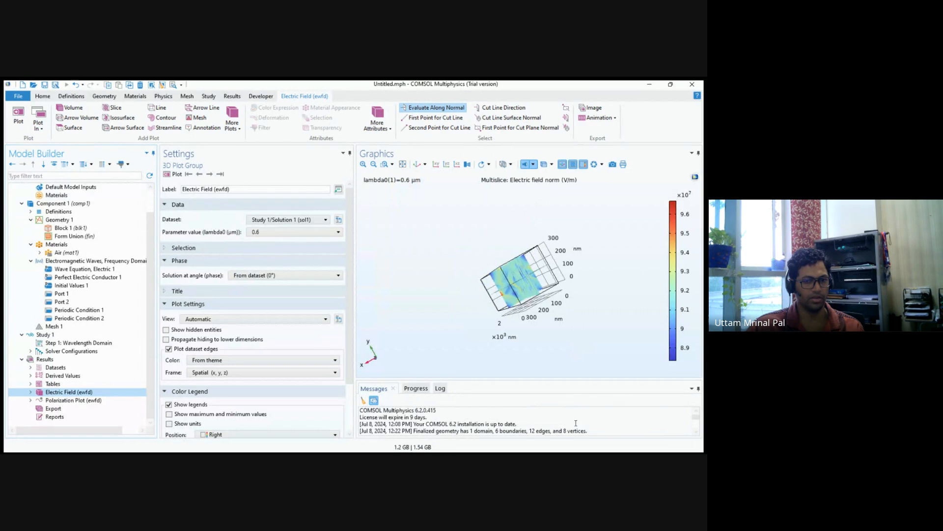
pyautogui.moveTo(543, 364); pyautogui.dragTo(643, 305)
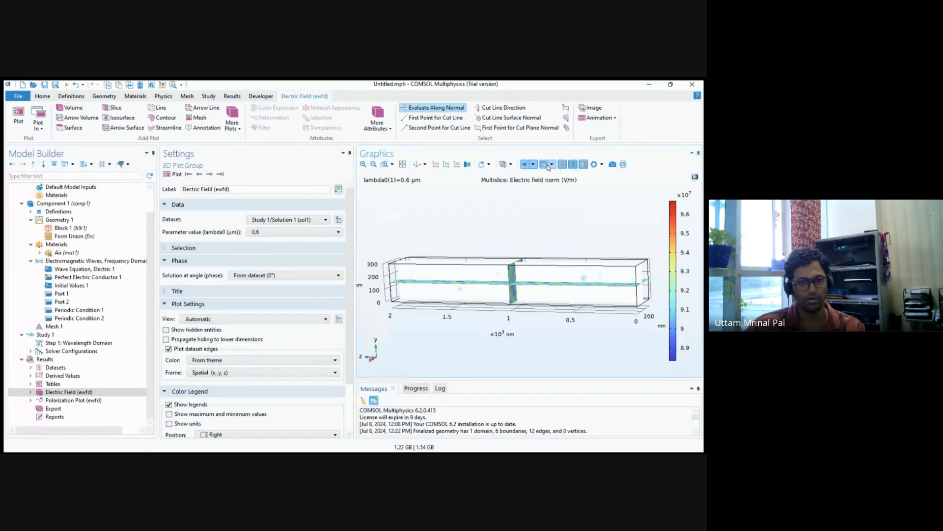
pyautogui.click(418, 165)
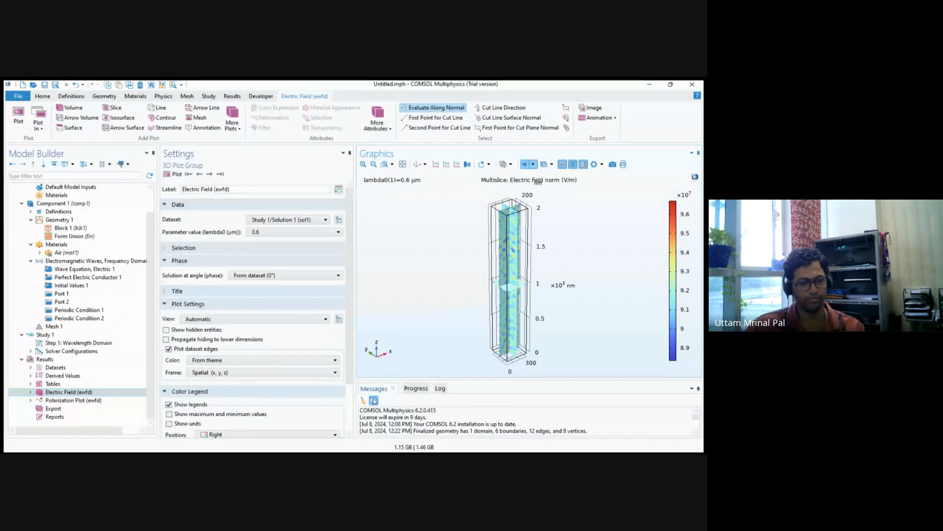
# - Set the expression of Multislice 1 in the Electric Field plot group to ewfd.Ex and plot it
pyautogui.click(31, 392)
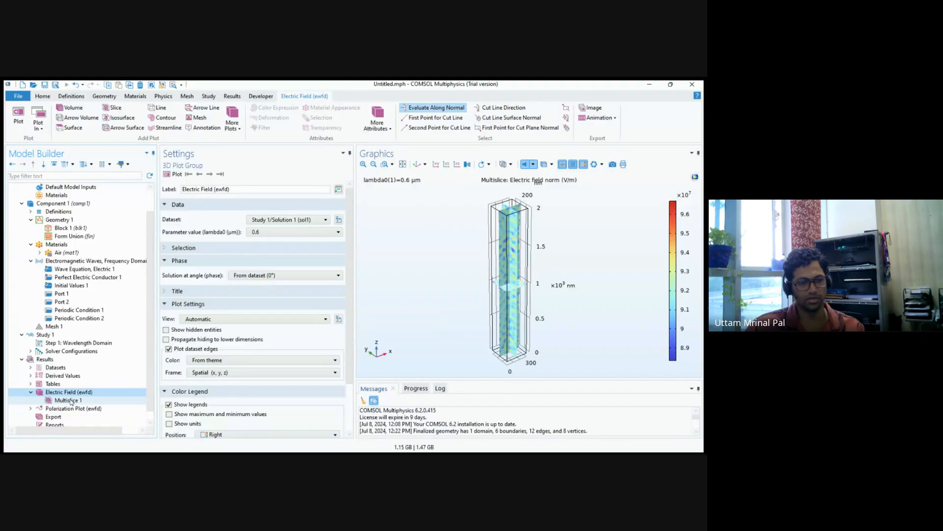
pyautogui.click(71, 401)
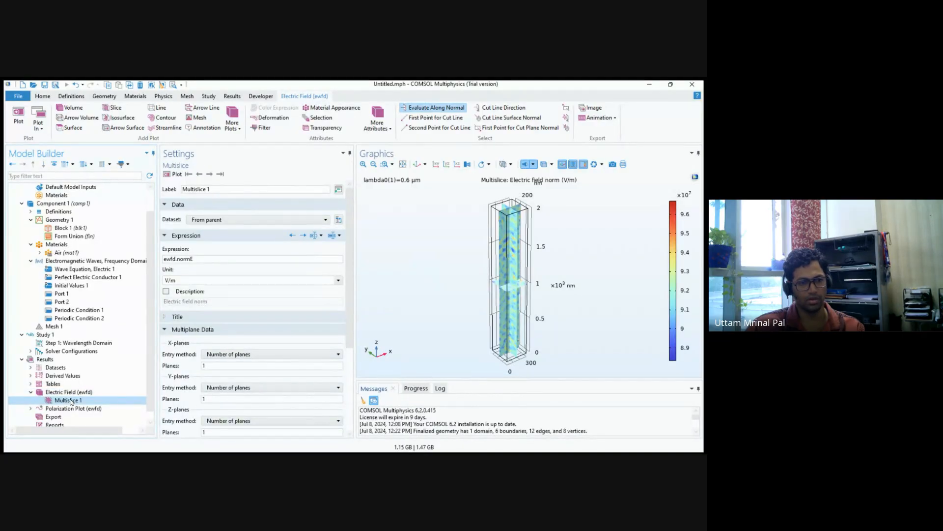
pyautogui.click(203, 259)
pyautogui.press('BackSpace')
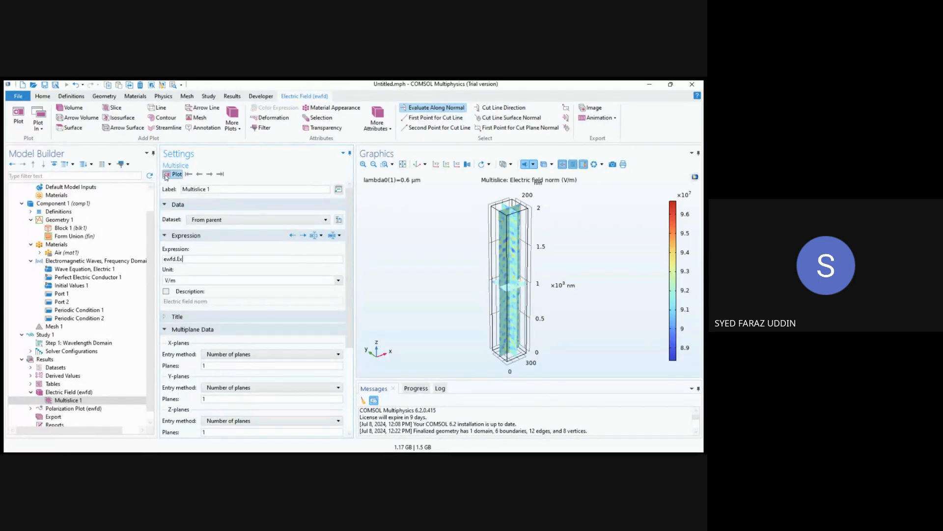
pyautogui.click(167, 175)
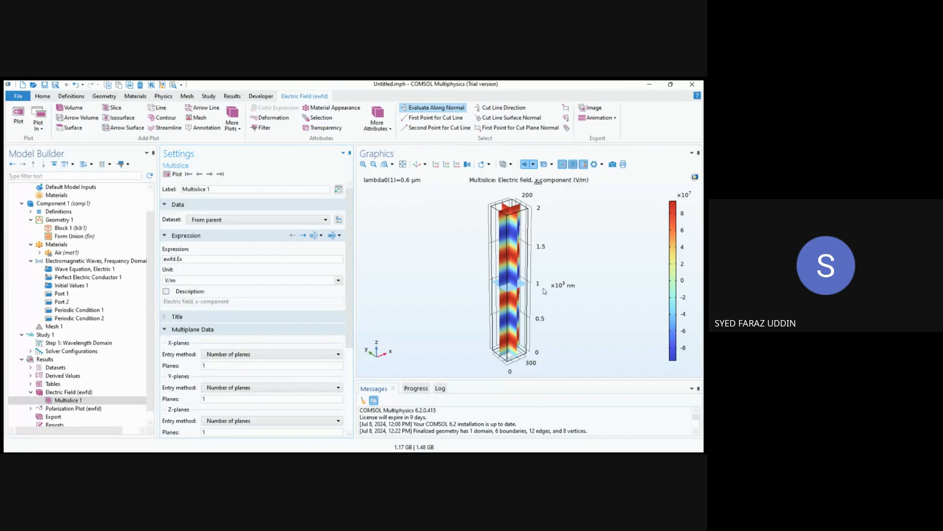